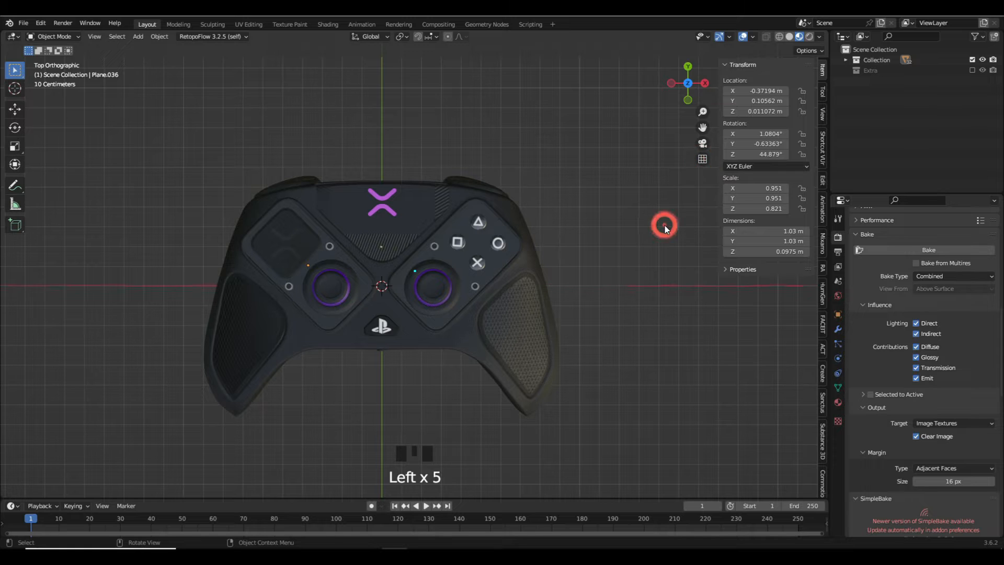
- Examine the modifiers on the controller's body, thumbstick rings, face buttons, top plate, button plates and textured grips
middle_drag(428, 264, 419, 206)
middle_drag(366, 262, 424, 259)
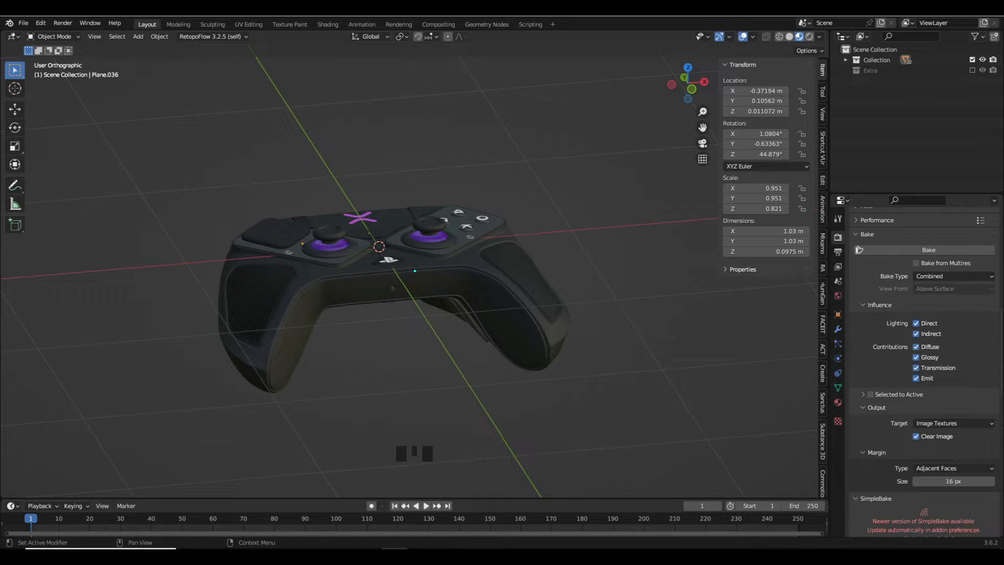
click(478, 274)
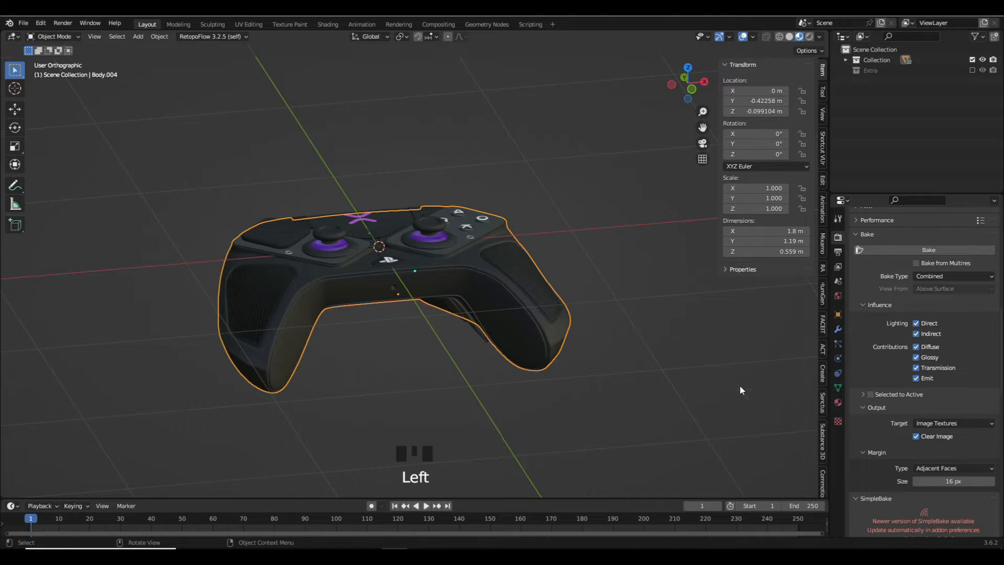
click(838, 329)
click(444, 239)
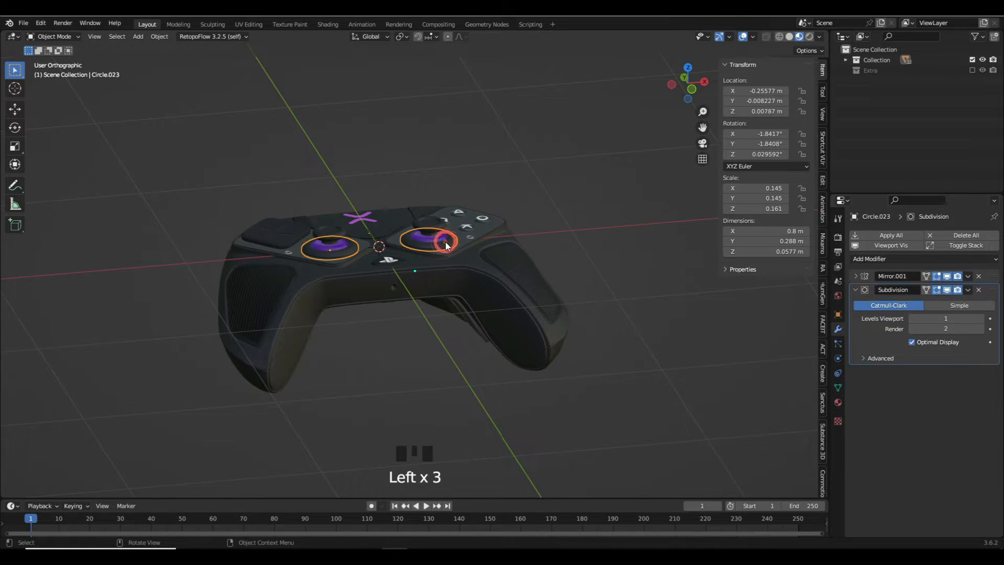
click(447, 225)
click(454, 220)
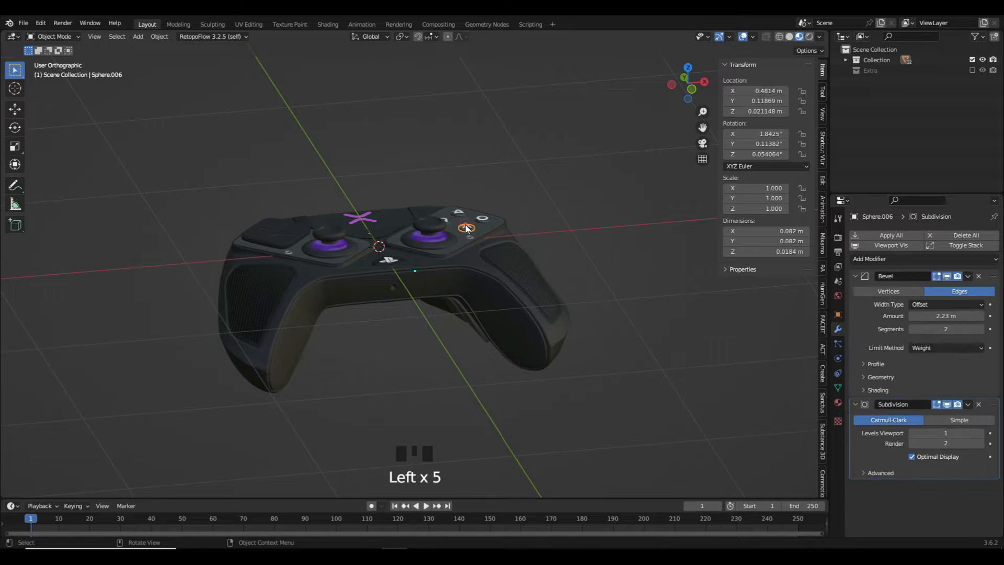
click(369, 216)
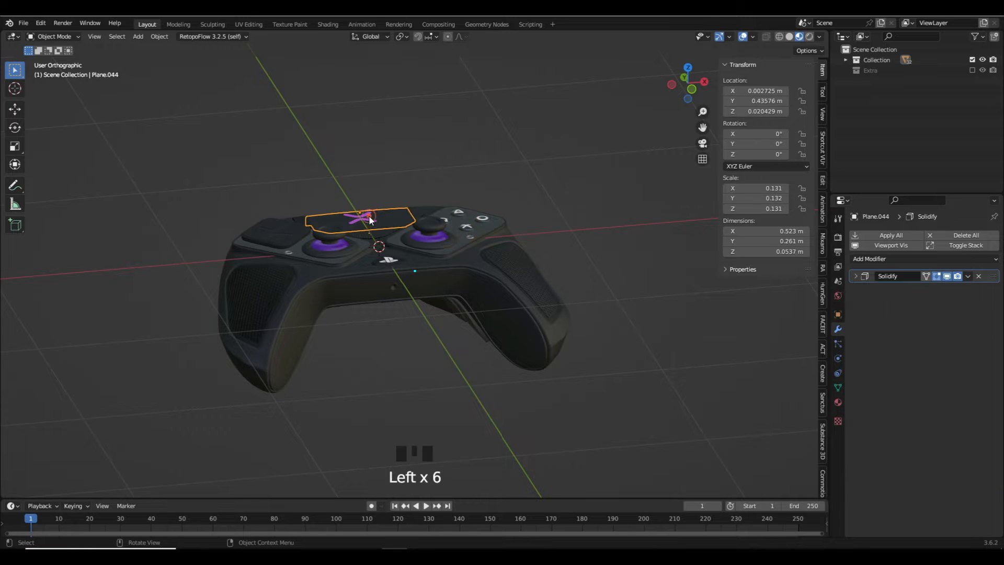
click(459, 213)
click(486, 222)
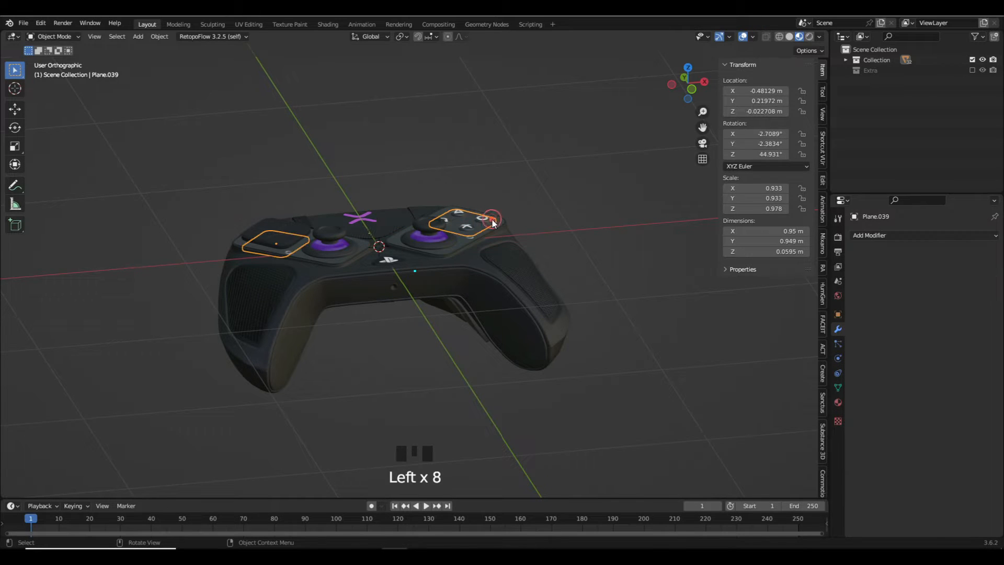
click(506, 257)
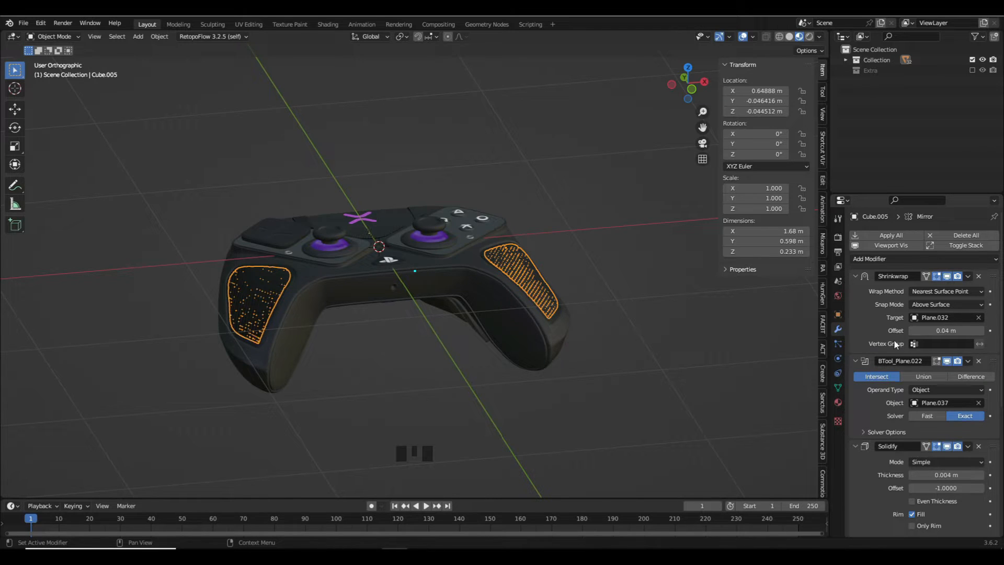
click(568, 246)
click(604, 237)
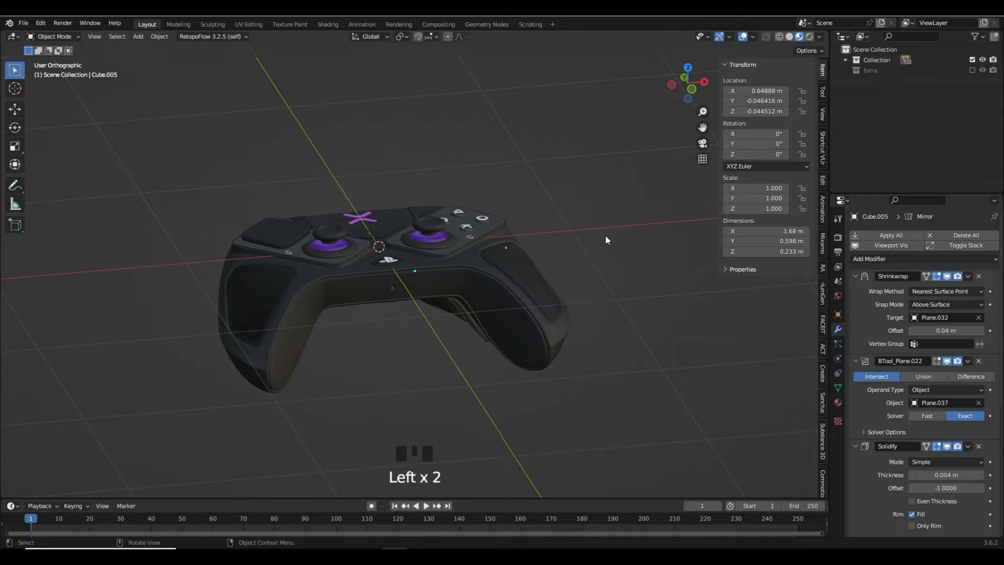
- Save the file and turn the timeline area into a Shader Editor for viewing the controller body's material nodes
key(ctrl+s)
click(438, 330)
drag(292, 497, 282, 337)
click(12, 343)
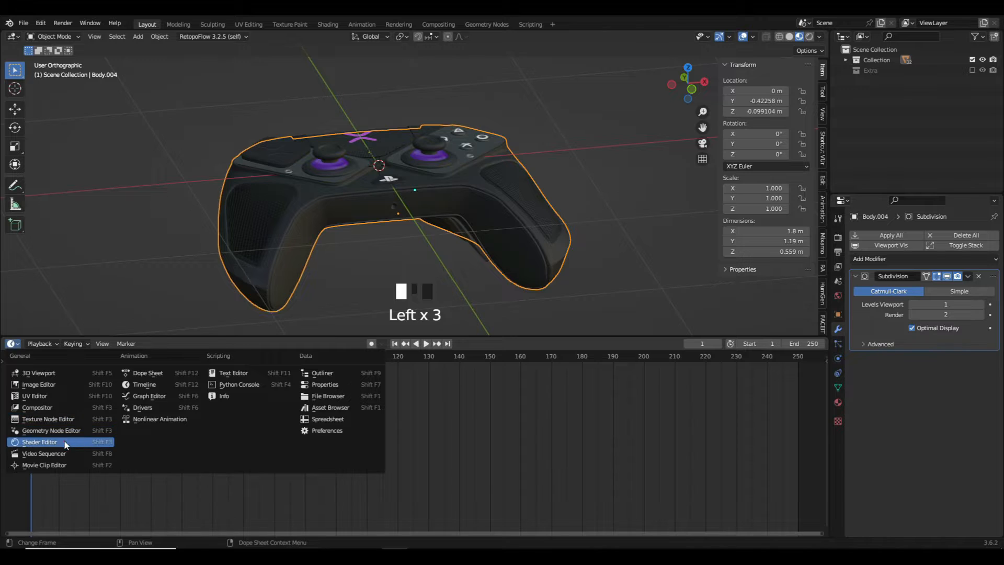
click(63, 440)
mouse_move(262, 440)
middle_down()
mouse_move(255, 411)
mouse_move(240, 436)
mouse_move(265, 446)
middle_up()
scroll(255, 411, up, 3)
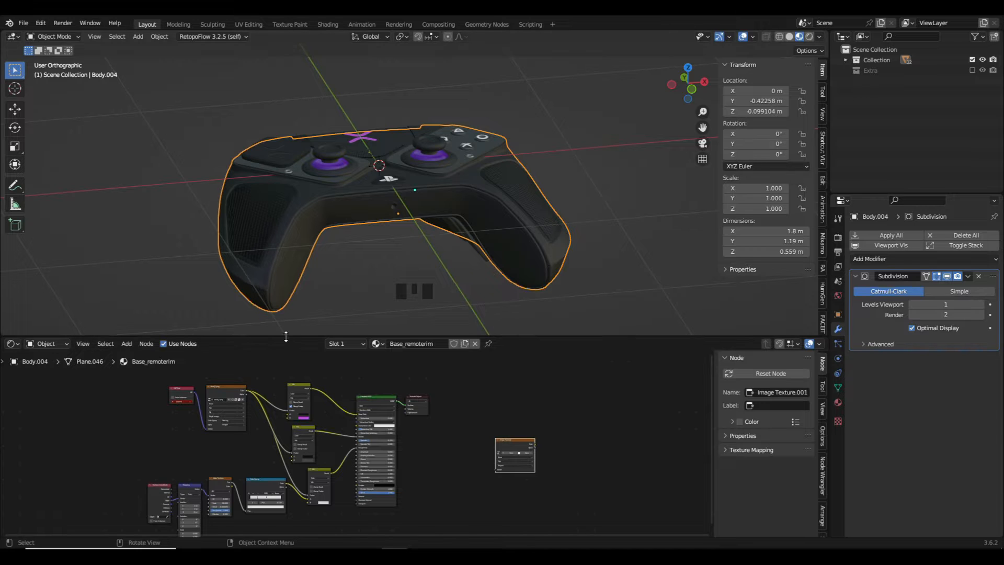
drag(286, 336, 282, 460)
- Select all controller parts and open the glTF 2.0 export settings
key(a)
key(a)
key(a)
key(c)
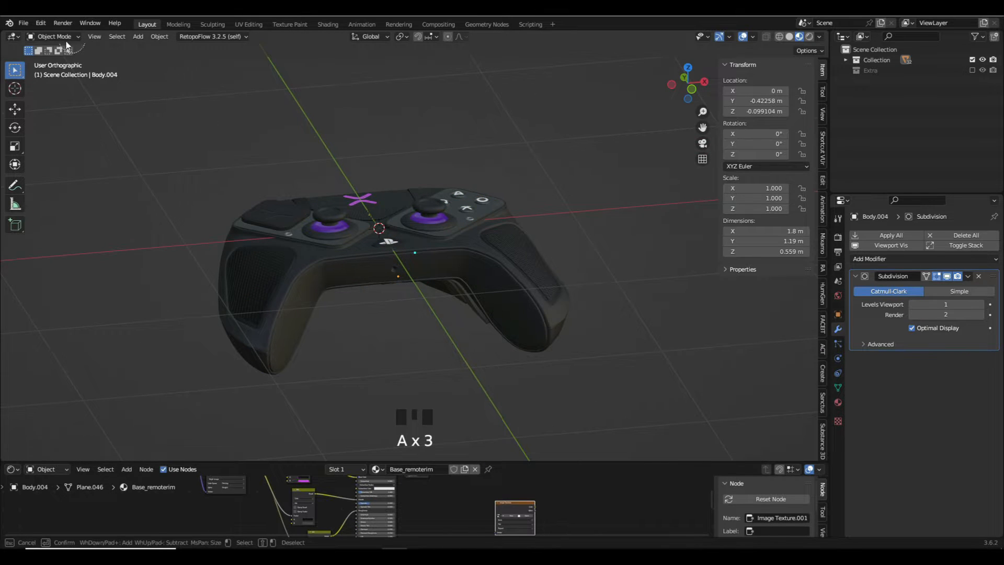
key(Escape)
key(a)
click(24, 23)
click(76, 174)
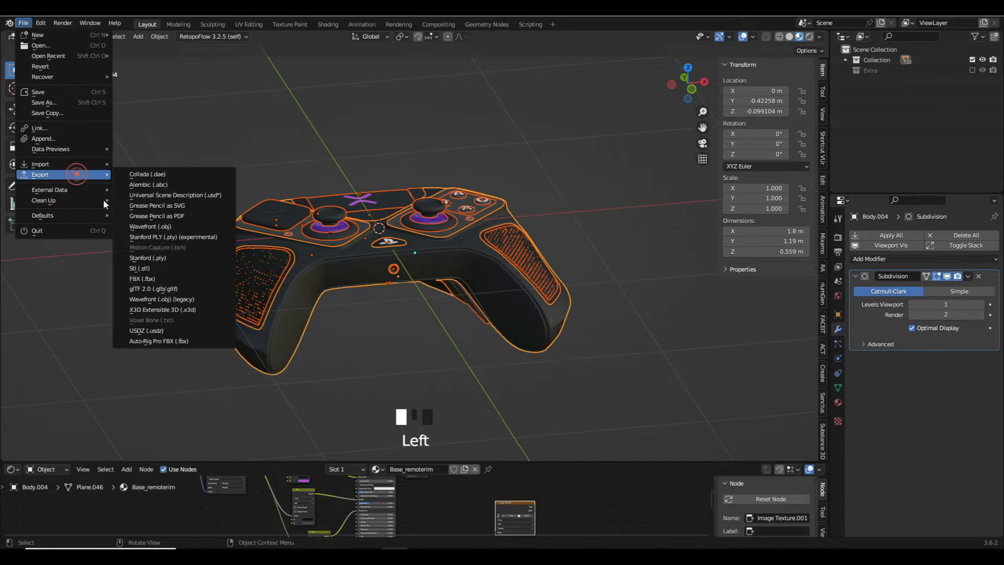
click(167, 289)
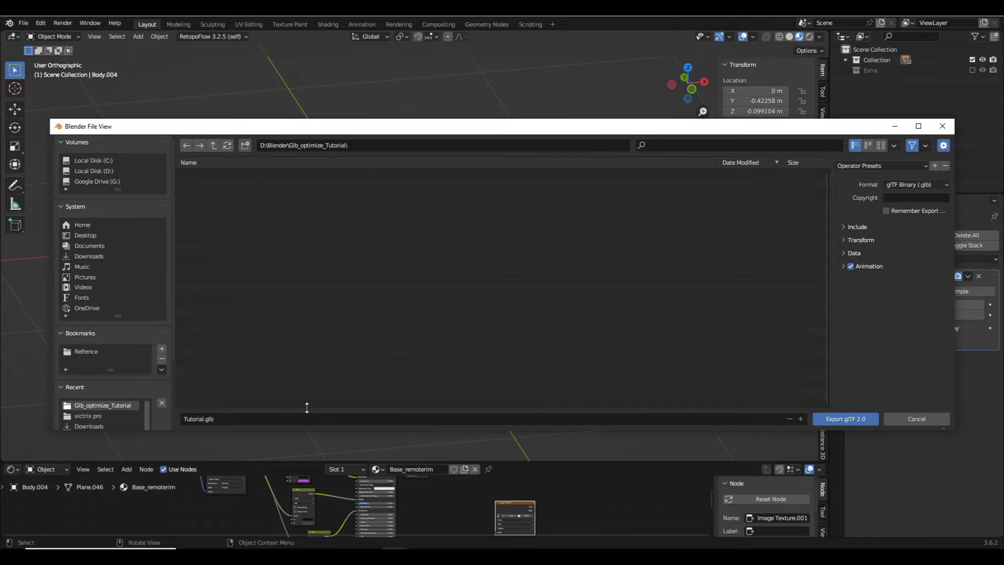
- Limit the glTF export to Selected Objects, enable Apply Modifiers and exclude Animation
click(863, 224)
click(886, 243)
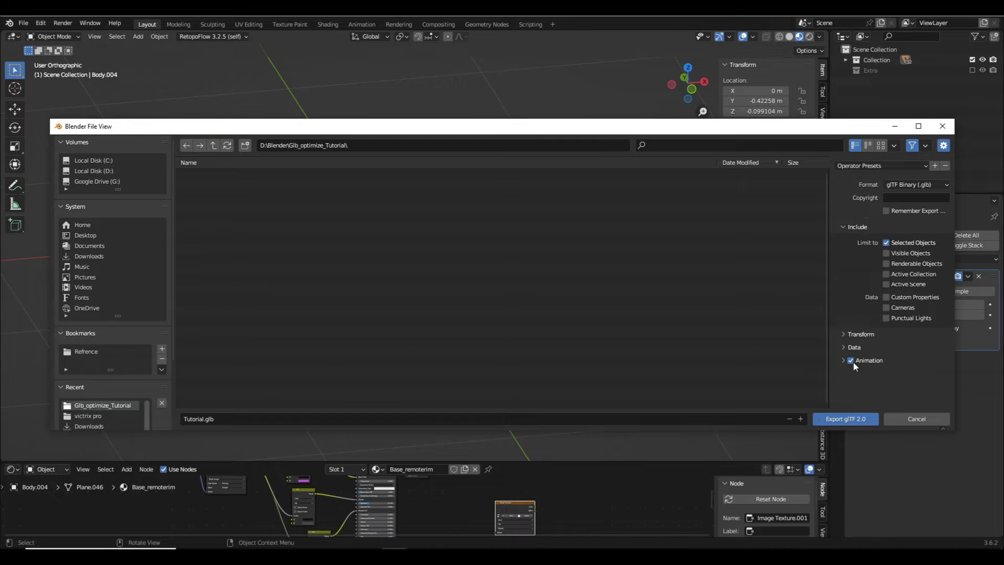
click(853, 348)
scroll(863, 345, down, 1)
click(867, 340)
click(872, 356)
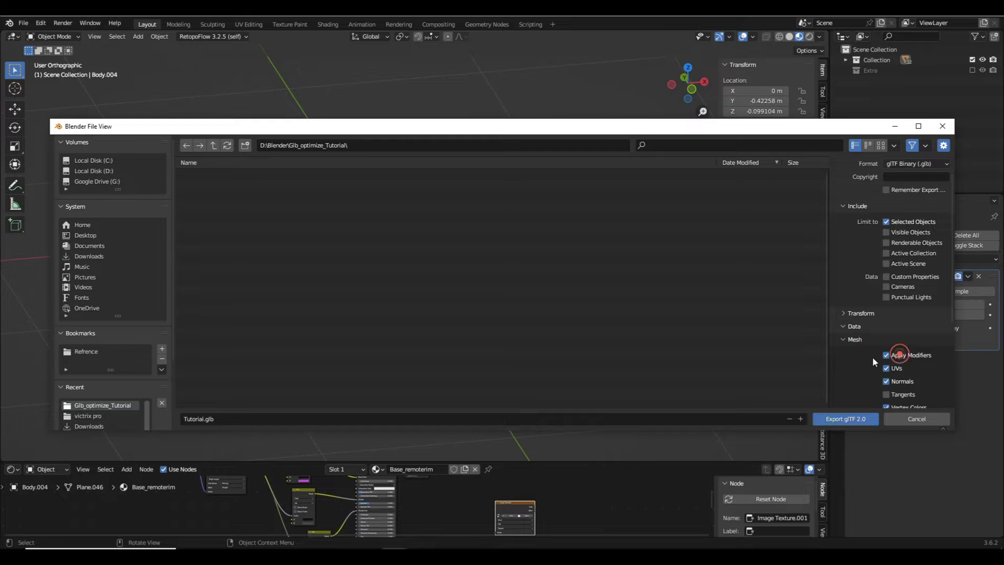
scroll(872, 357, down, 5)
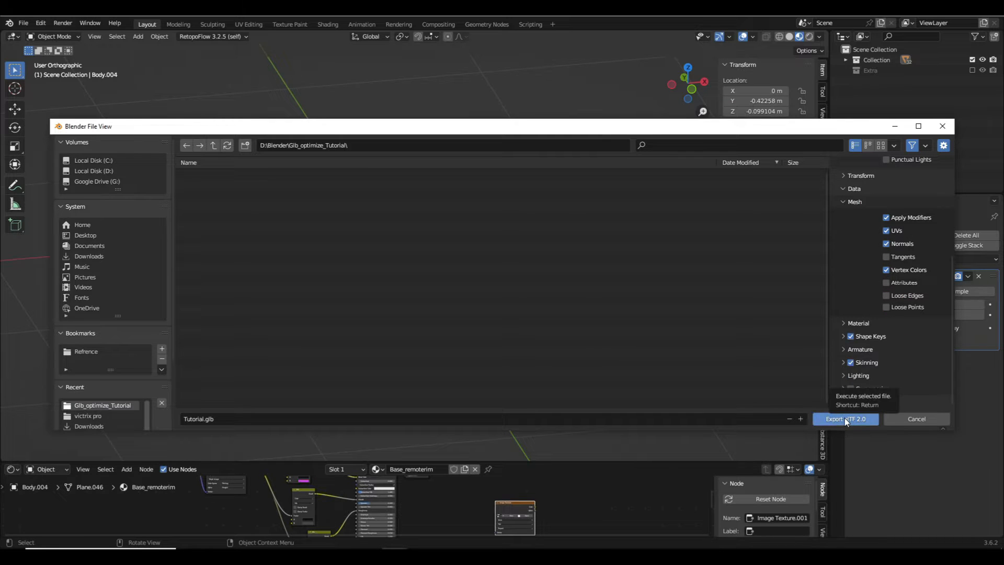
- Export the controller as Tutorial.glb into the D:\Blender\Glb_optimize_Tutorial folder
click(450, 142)
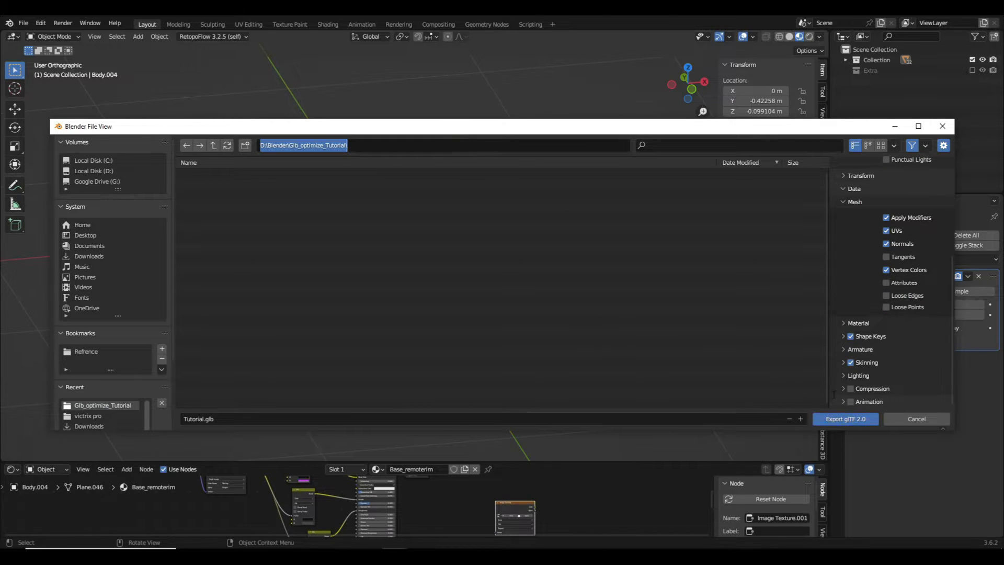
click(830, 418)
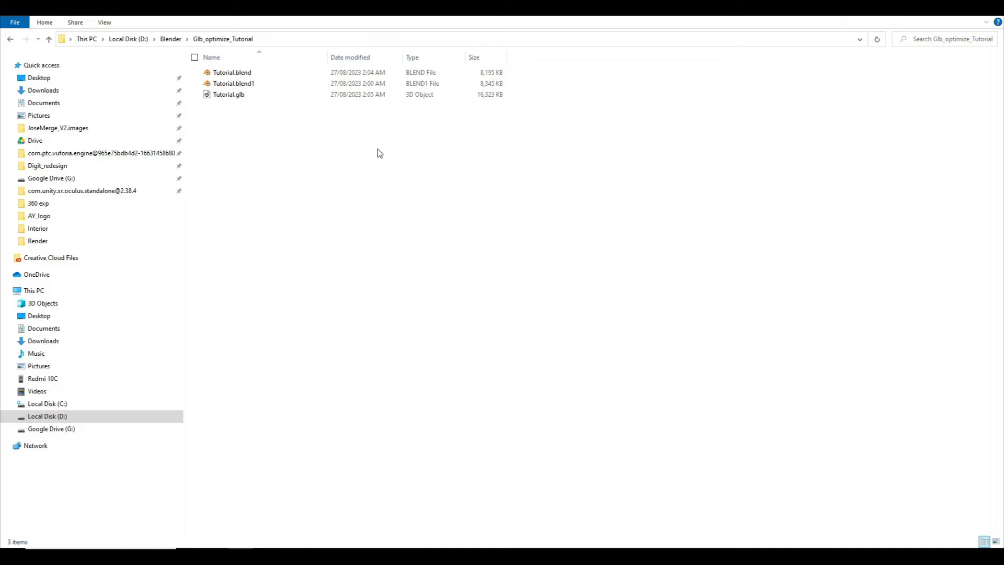
drag(522, 130, 430, 97)
drag(1003, 44, 631, 23)
drag(276, 95, 437, 238)
click(897, 24)
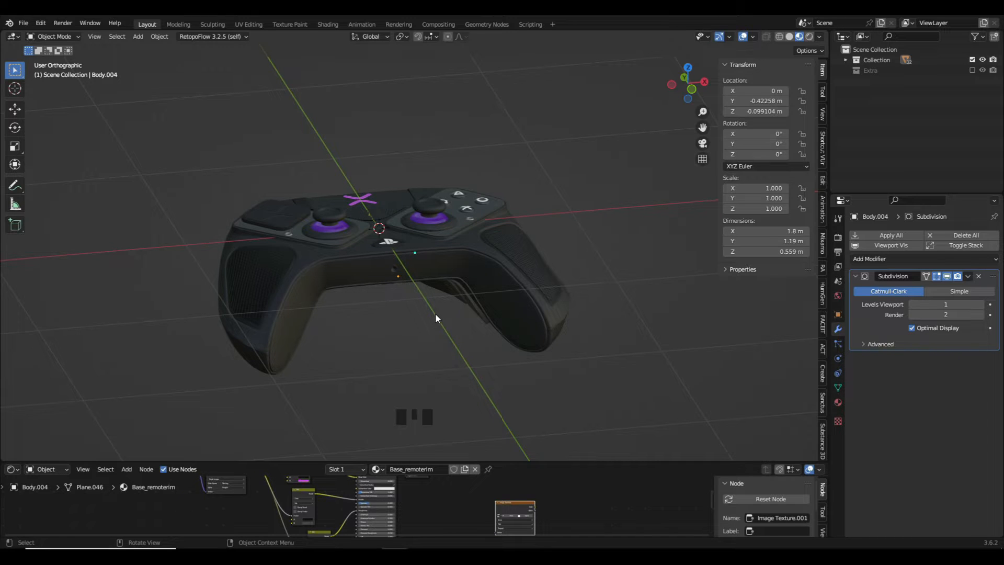
- Rename the collection that holds the controller parts as Model_high
middle_drag(442, 314, 483, 236)
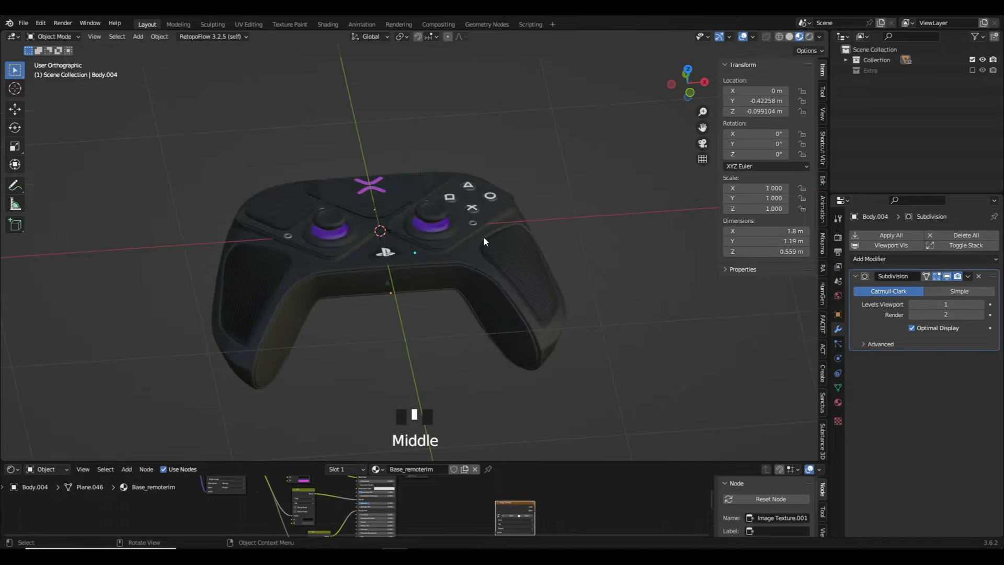
click(869, 63)
double_click(868, 64)
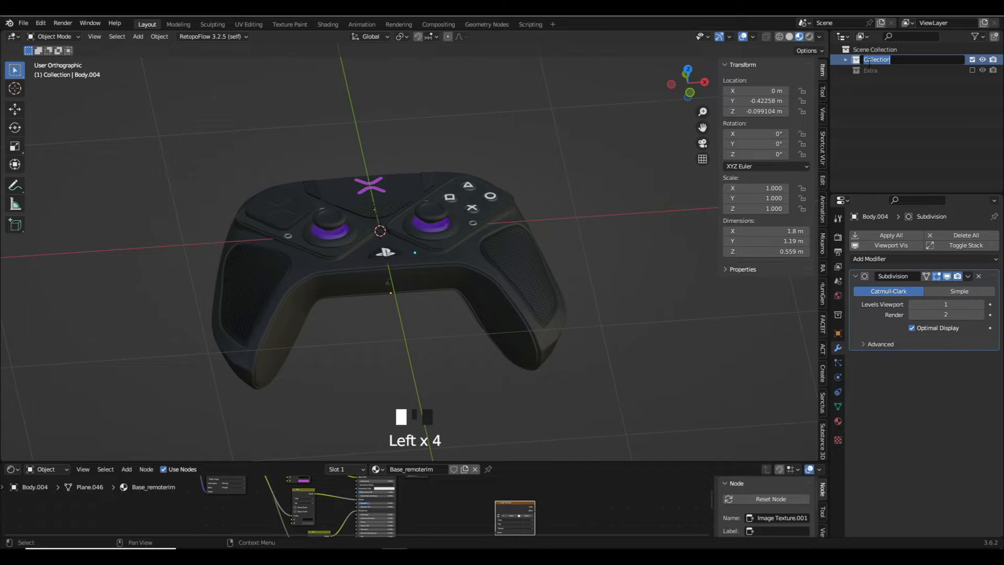
text(Model)
key(Return)
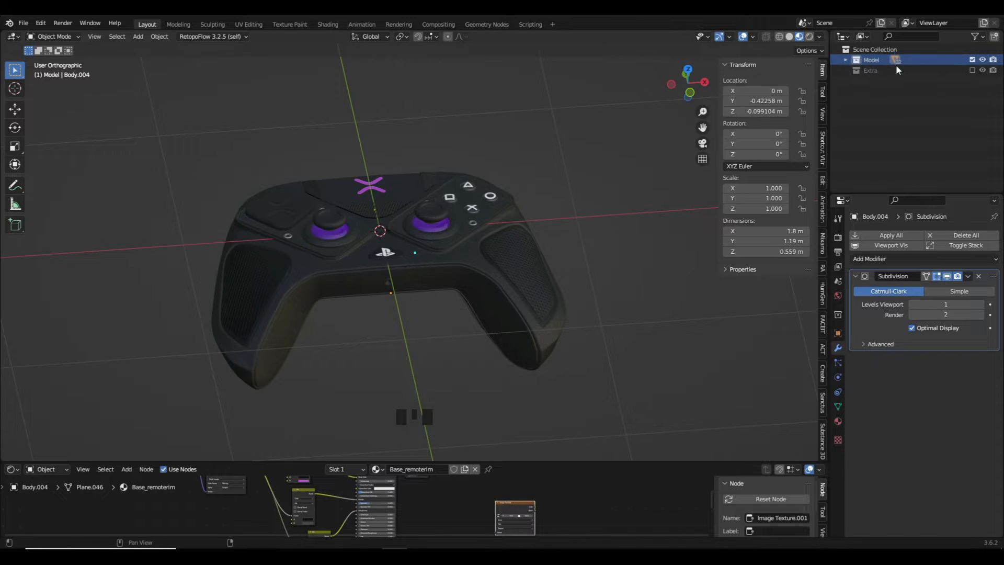
drag(871, 60, 878, 60)
double_click(877, 61)
click(896, 60)
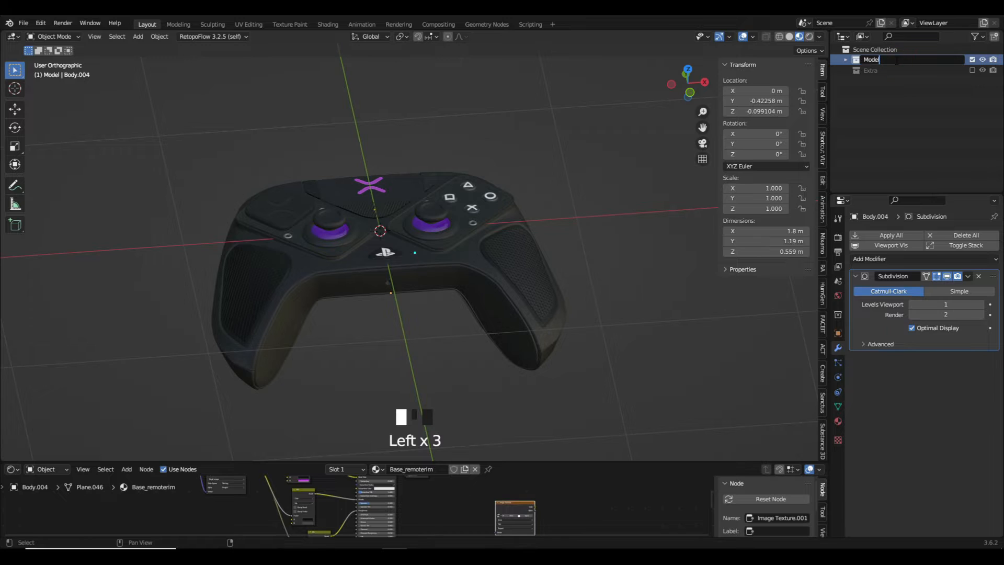
text(_high)
key(Return)
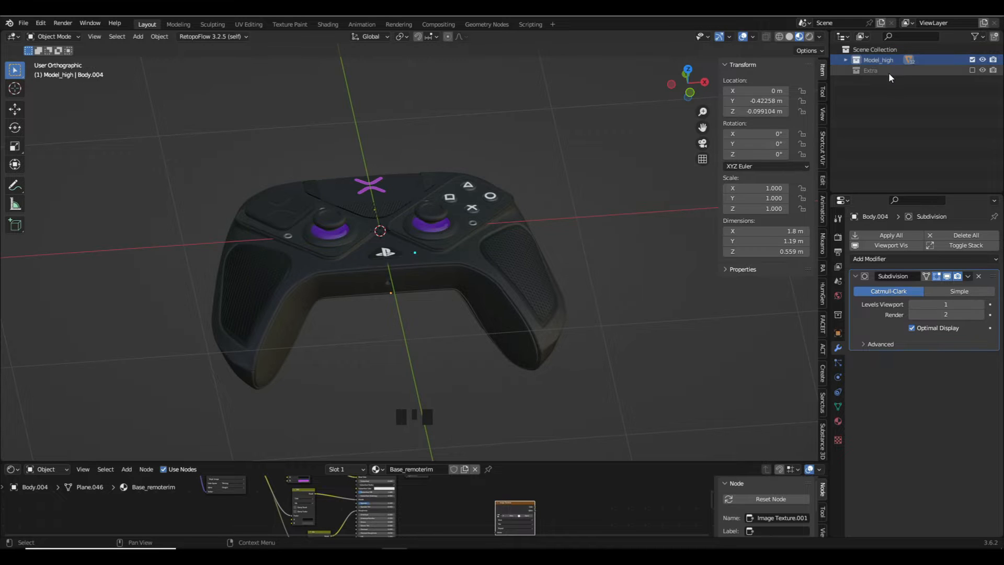
- Duplicate the Model_high collection with its objects and exclude the original from the view layer
right_click(887, 60)
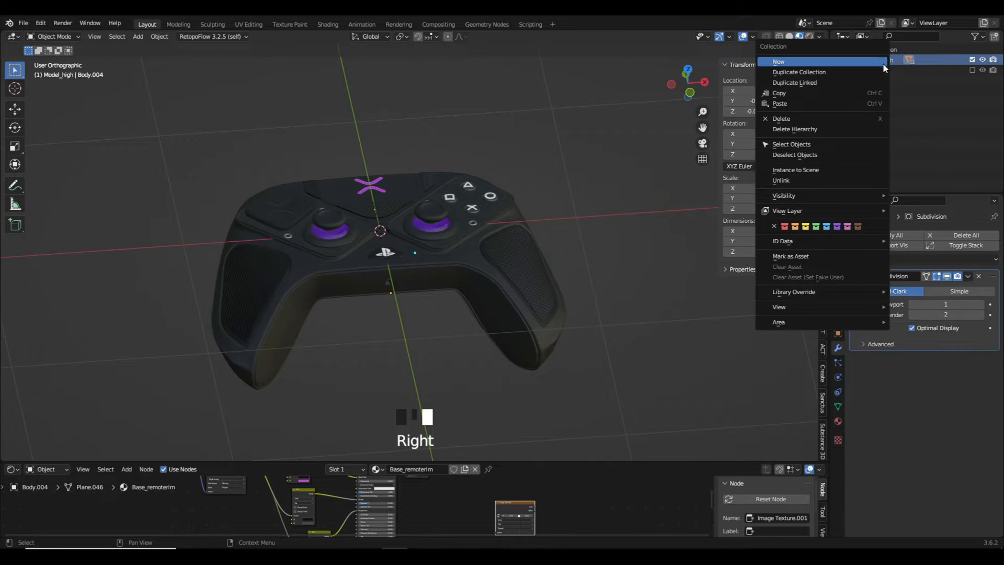
click(815, 71)
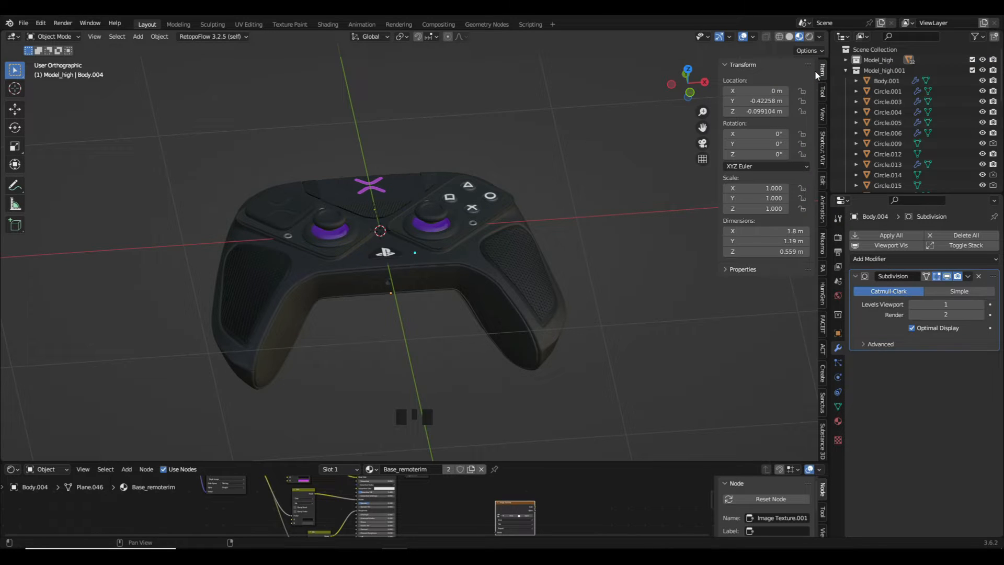
click(871, 70)
click(972, 60)
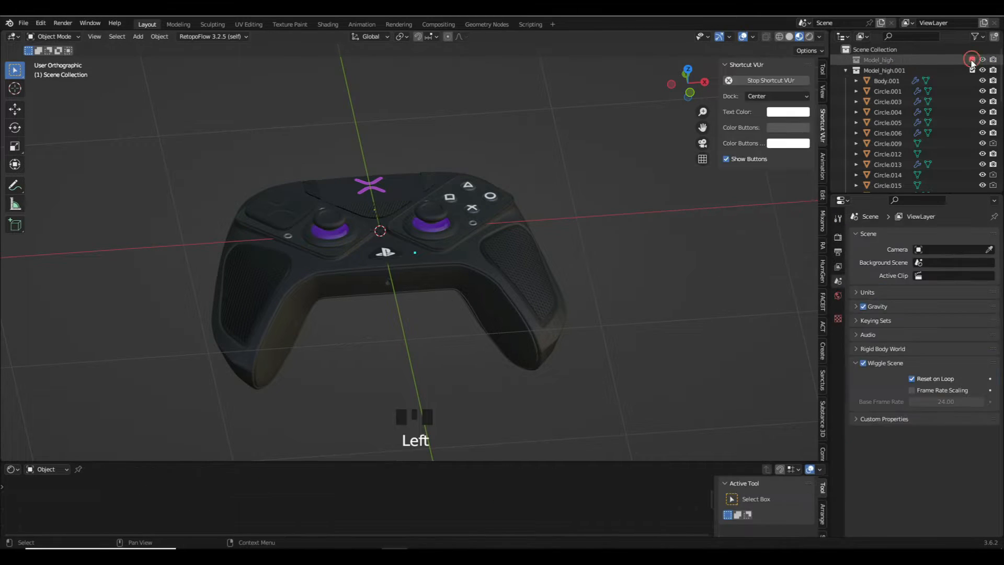
- Rename the duplicated collection as Model_low
double_click(884, 70)
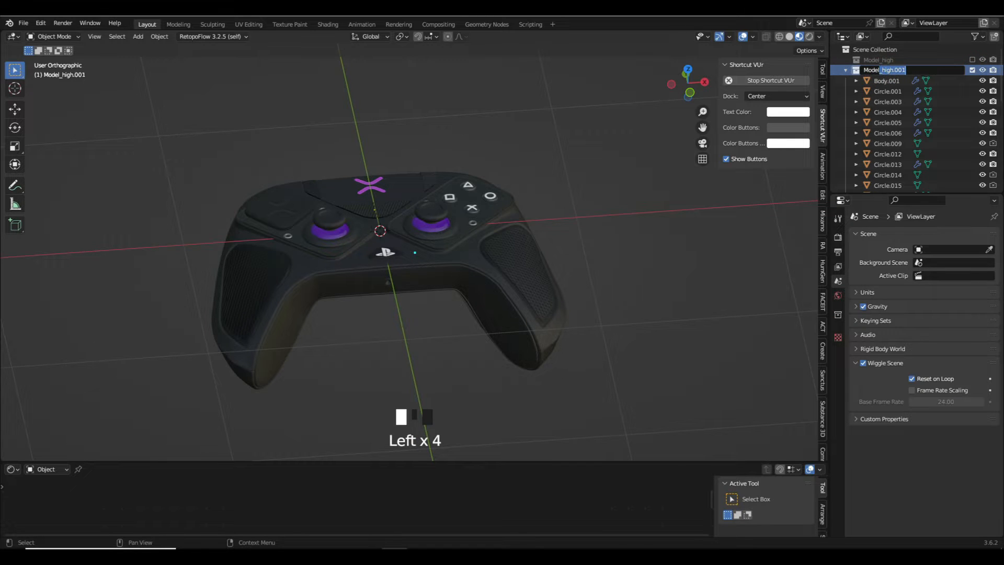
click(911, 71)
drag(890, 75, 881, 77)
text(low)
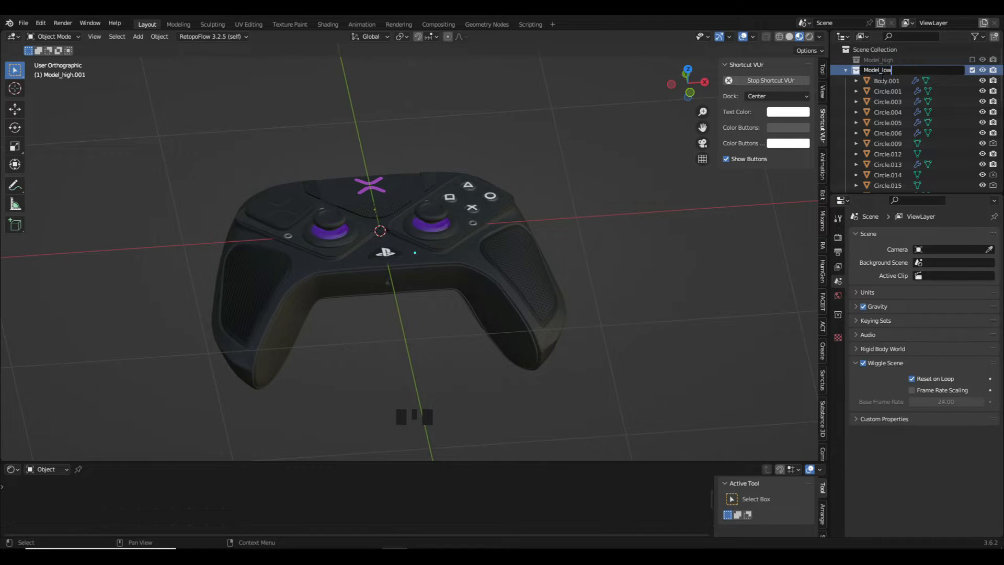
key(Return)
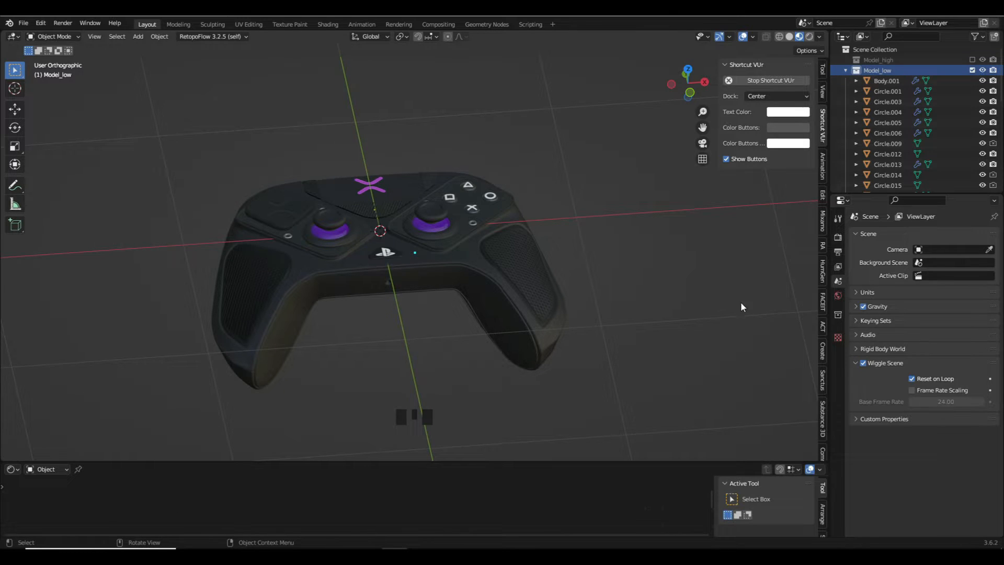
- Turn on the Statistics overlay in the viewport and check the low model's geometry counts with nothing selected
middle_drag(518, 255, 514, 299)
scroll(462, 298, up, 2)
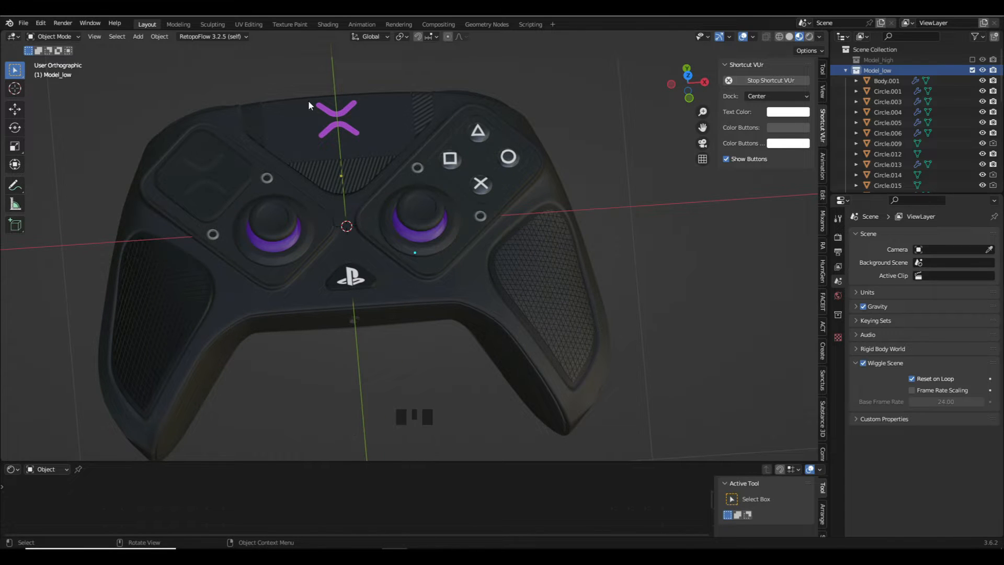
drag(25, 52, 157, 143)
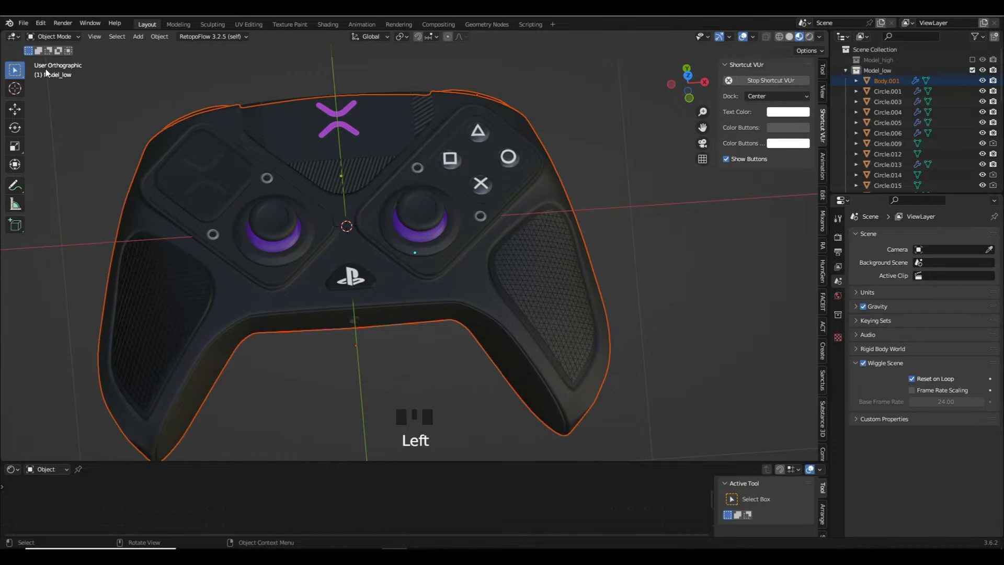
click(752, 37)
click(700, 122)
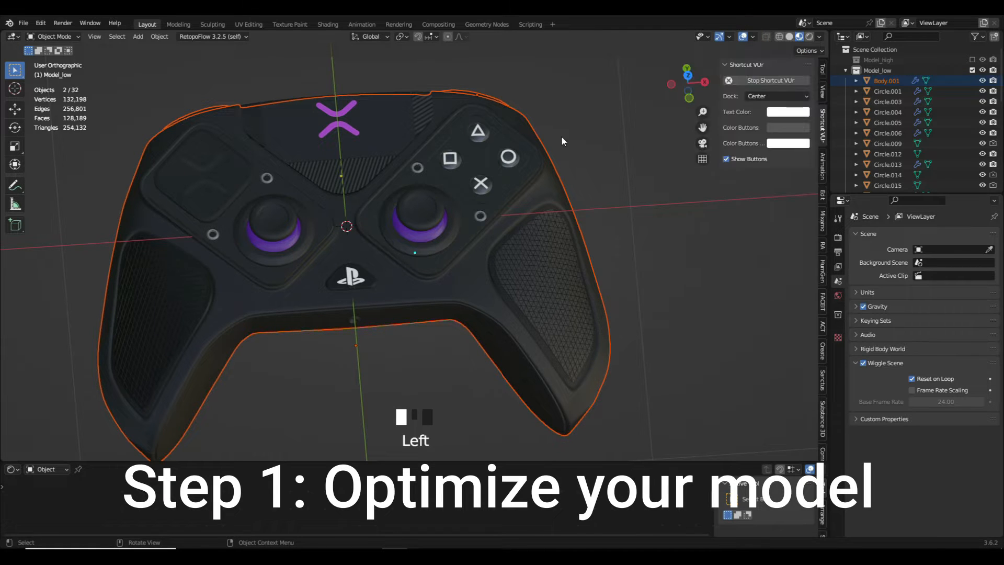
click(127, 120)
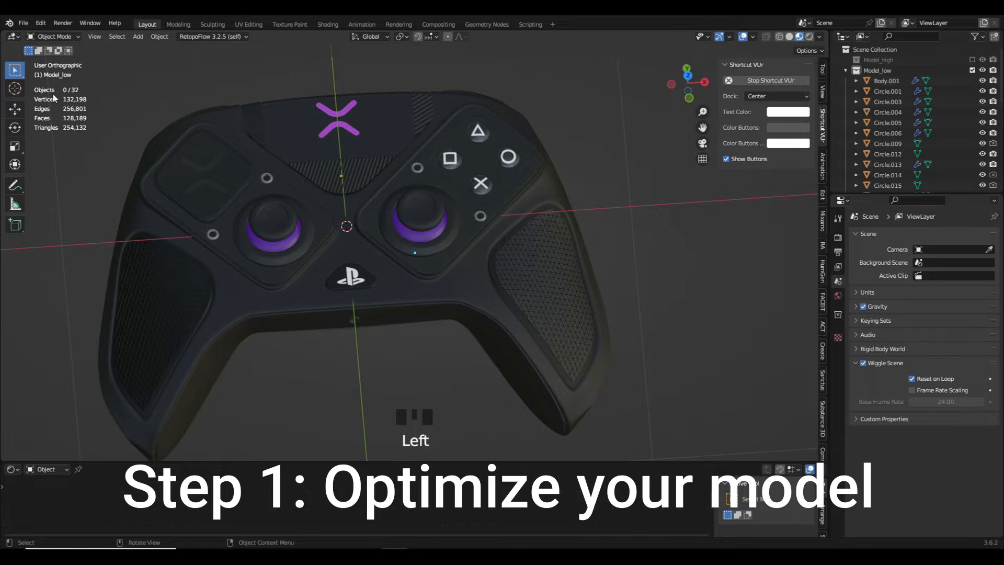
drag(59, 94, 93, 101)
drag(97, 136, 30, 126)
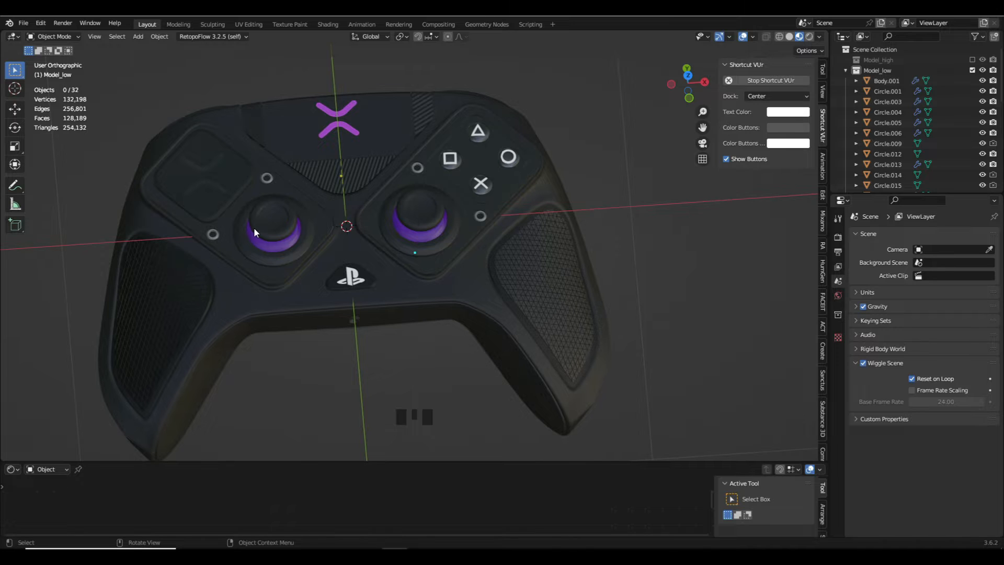
- Select the controller body and toggle its Subdivision modifier's viewport display on and off to compare the geometry counts
click(334, 300)
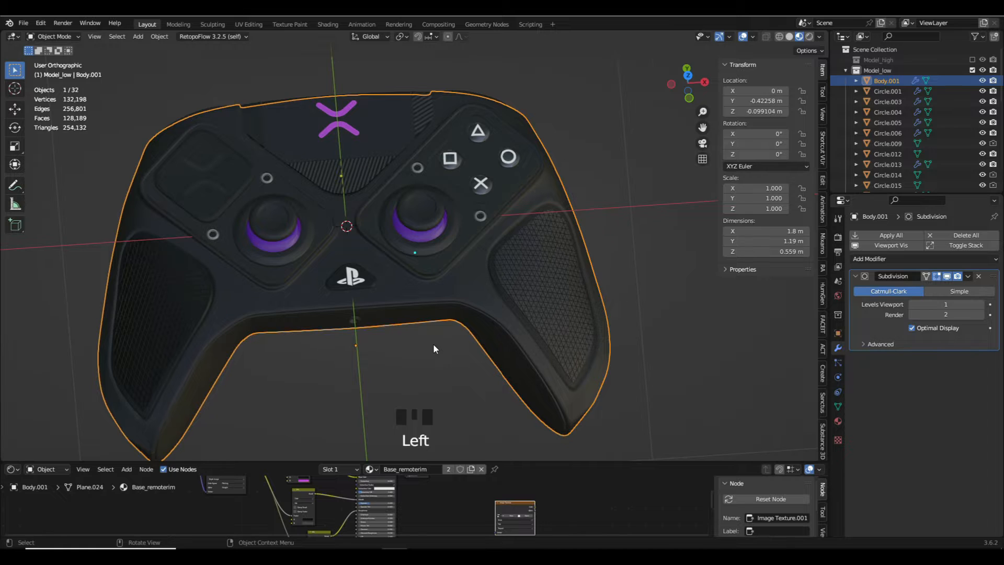
shift+middle_drag(434, 345, 527, 338)
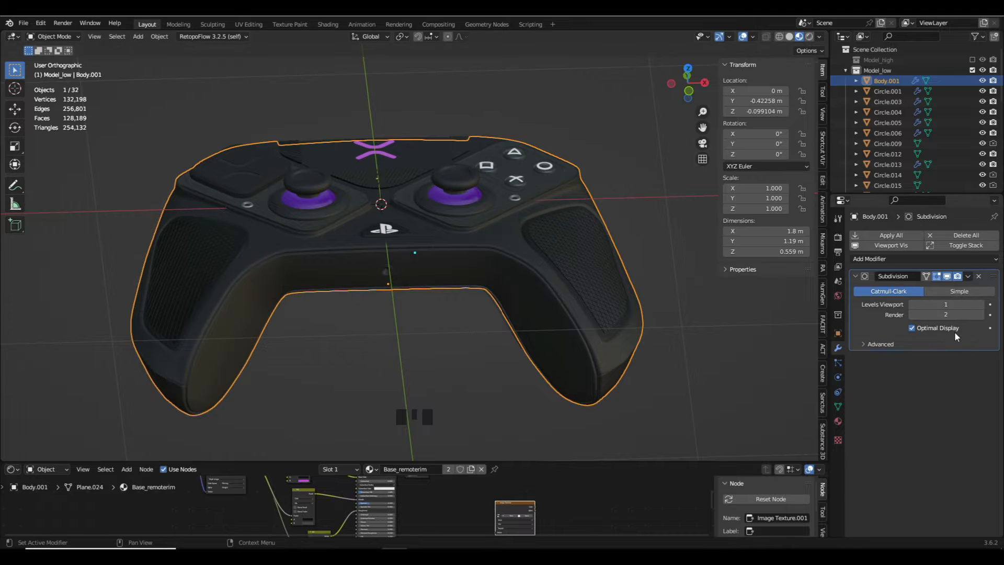
click(948, 276)
click(948, 276)
click(948, 276)
click(949, 276)
click(949, 276)
click(950, 277)
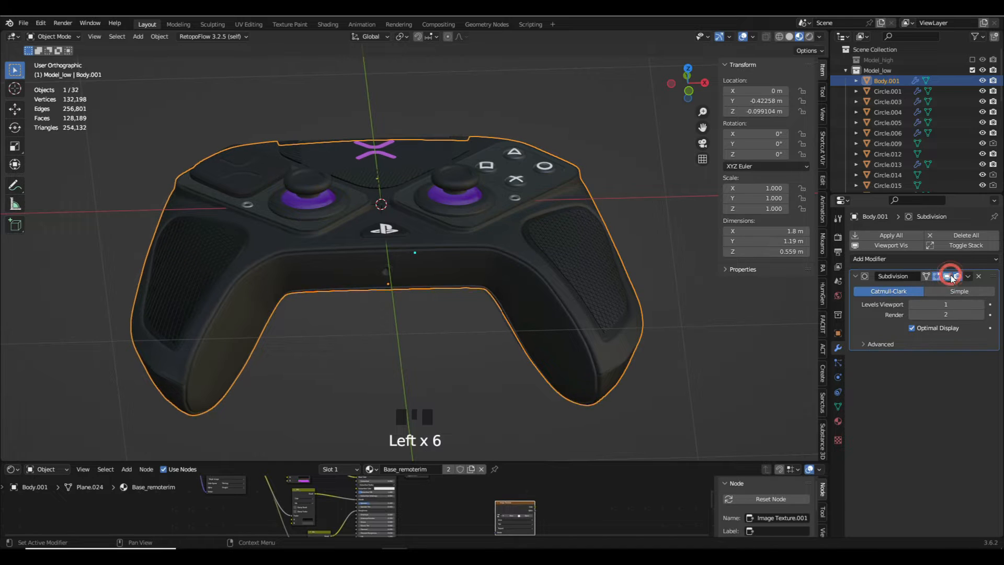
click(949, 276)
click(949, 277)
click(949, 277)
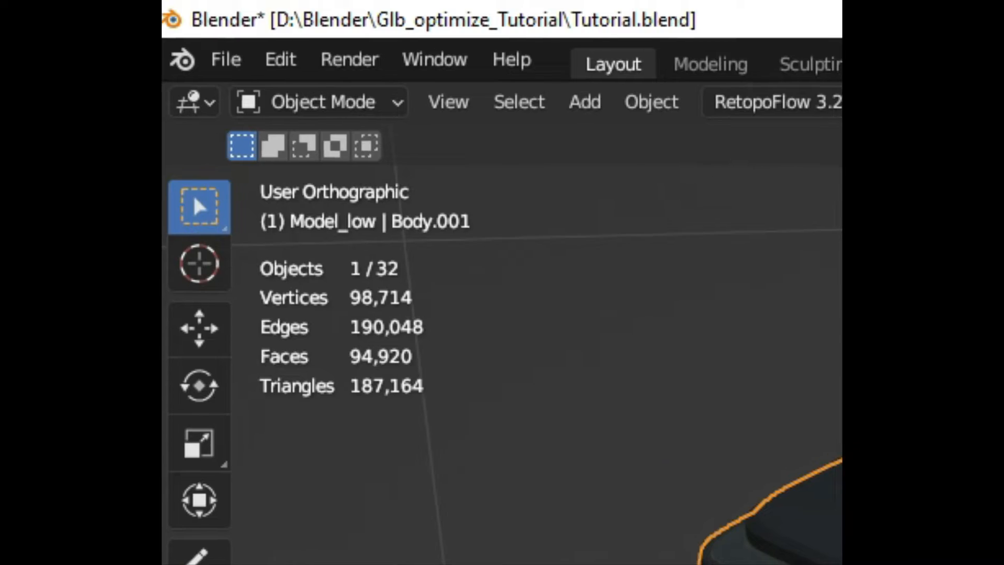
click(950, 277)
click(949, 277)
click(949, 276)
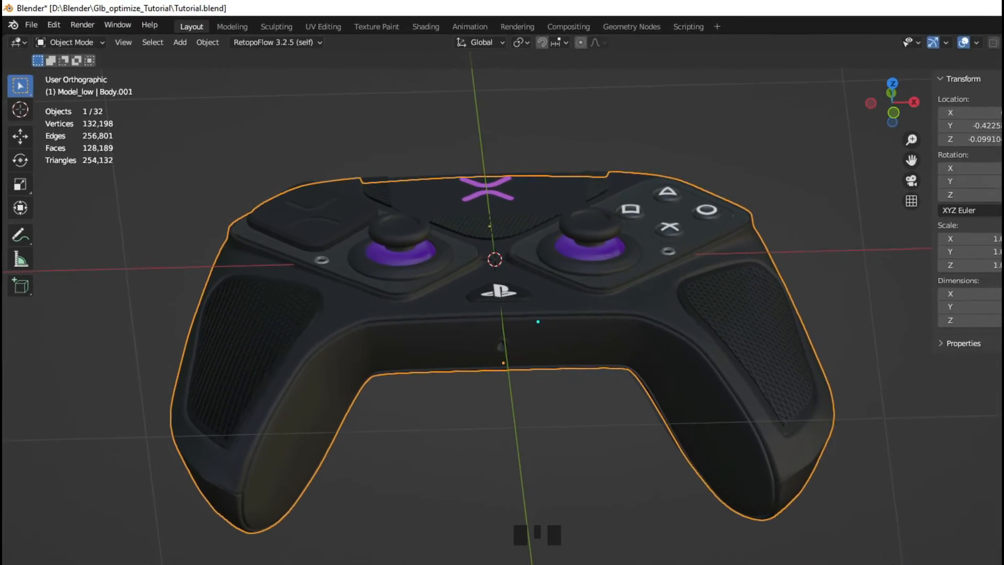
click(993, 295)
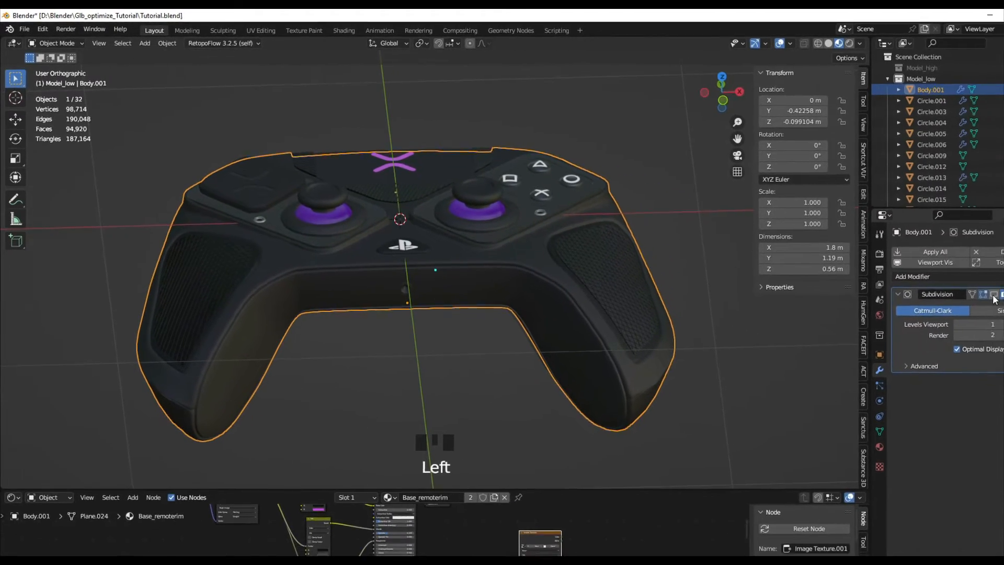
click(994, 297)
- Apply the Subdivision modifier on the controller body
click(976, 279)
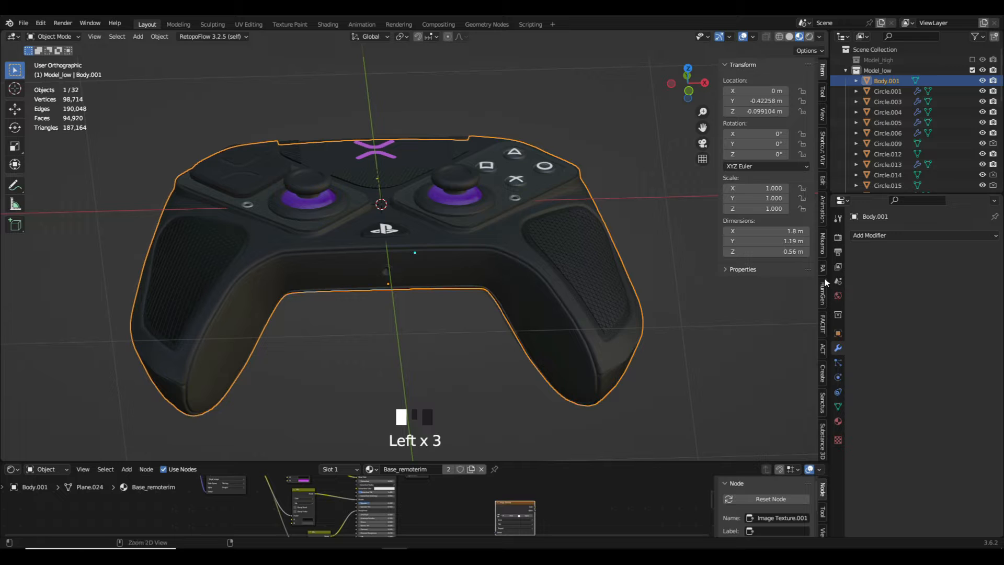
scroll(825, 283, down, 1)
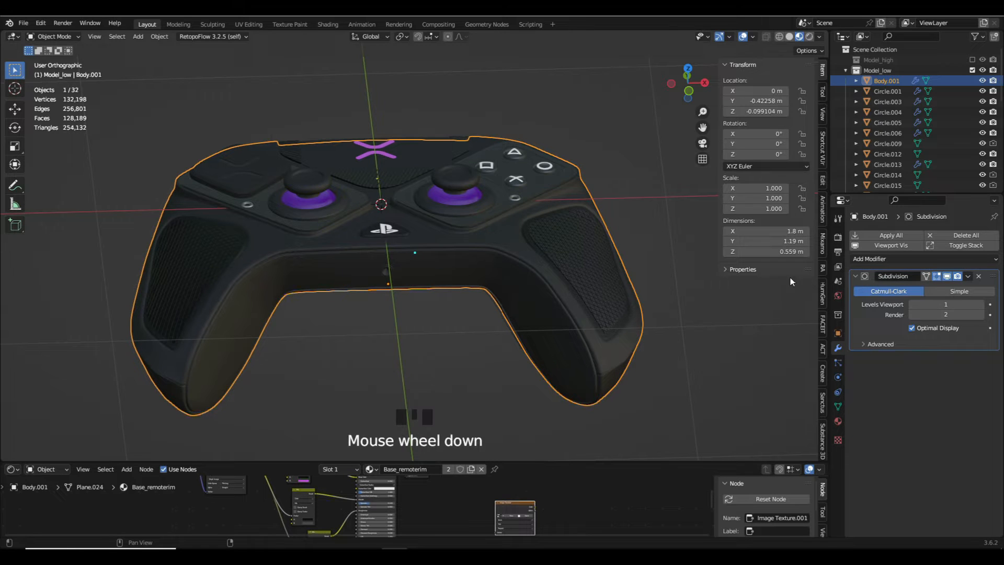
click(968, 275)
click(968, 288)
- Enter Edit Mode on the controller body, select its whole mesh to examine the topology, and return to Object Mode
key(Tab)
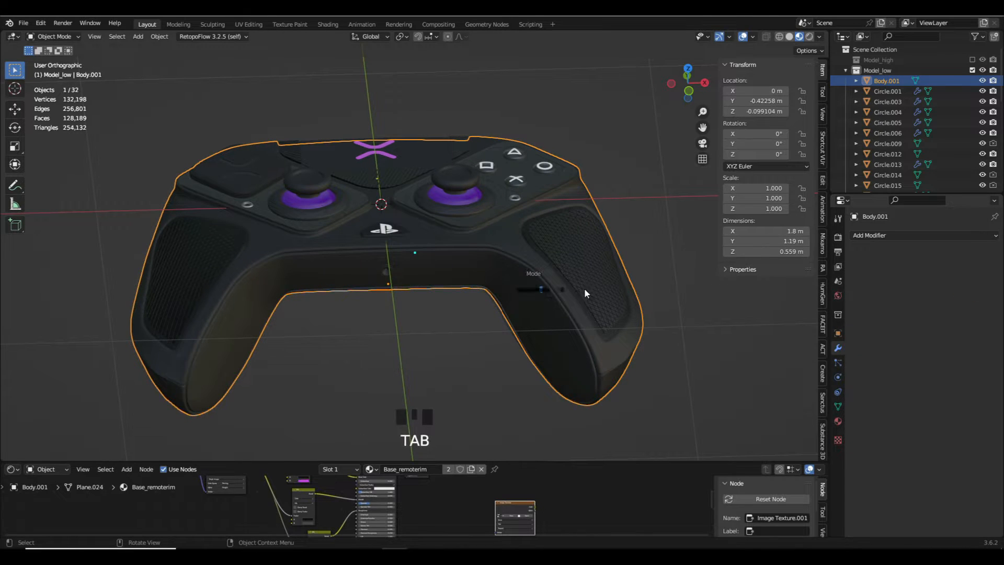
middle_drag(612, 291, 476, 225)
key(a)
scroll(564, 251, up, 6)
scroll(564, 252, down, 4)
key(Tab)
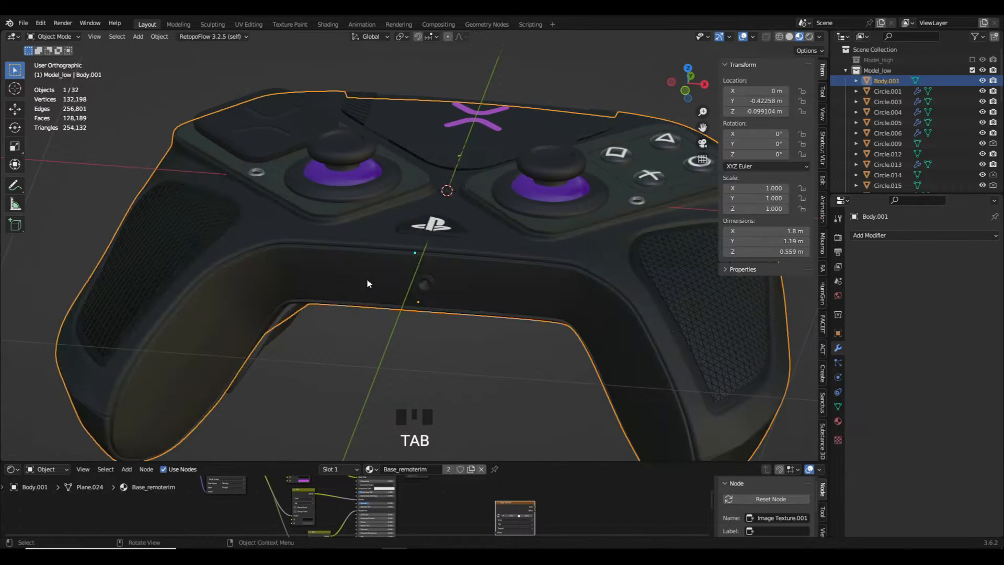
- In Edit Mode, select four lengthwise edge loops along the front side of the controller body
key(Tab)
click(423, 273)
key(ctrl+KP_2)
scroll(262, 242, up, 9)
alt+click(247, 251)
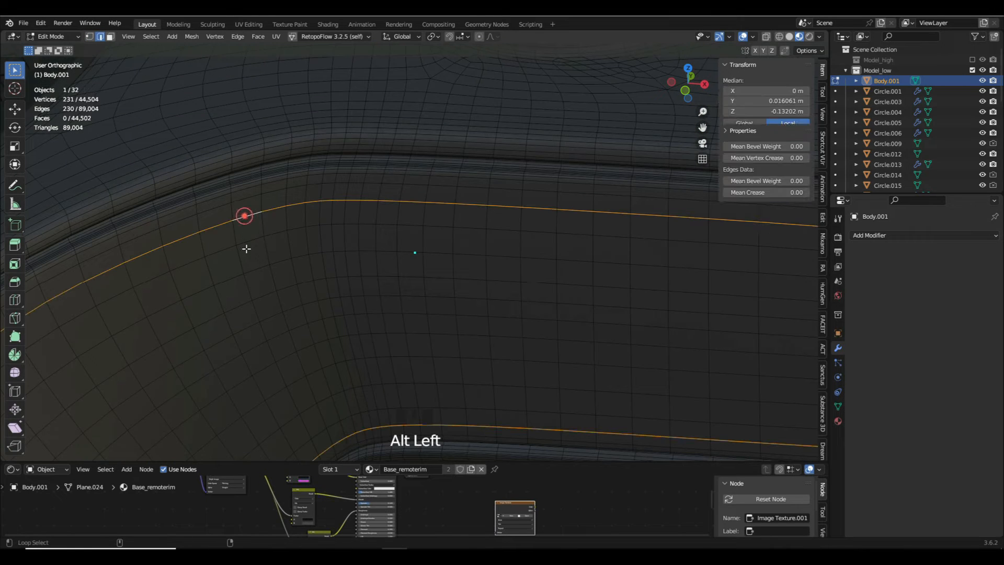
alt+shift+click(253, 268)
alt+shift+click(272, 311)
alt+shift+click(285, 352)
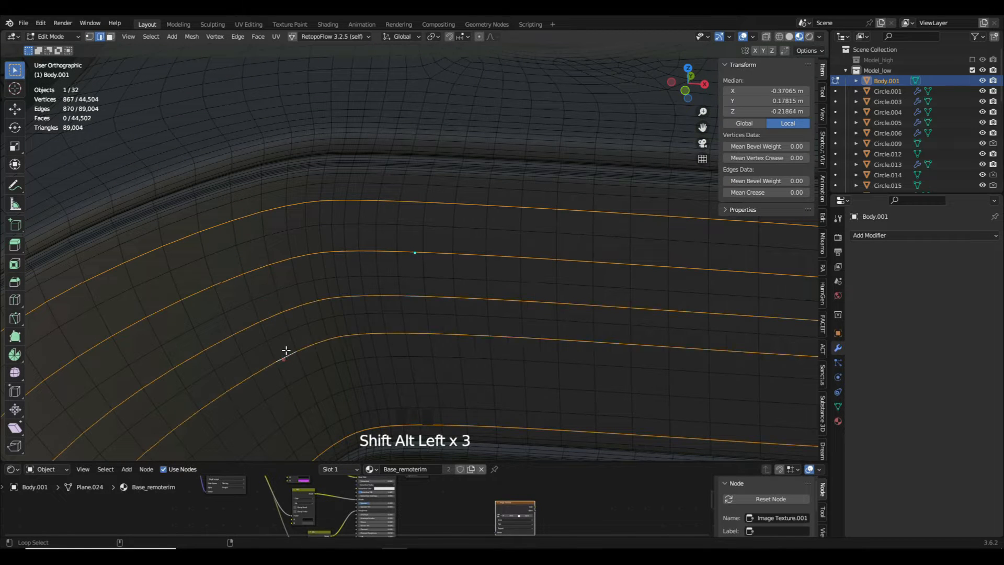
- Try to remove the selected edge loops from the body, undo the removal, and return to Object Mode
key(x)
click(304, 334)
scroll(304, 334, down, 8)
shift+middle_drag(304, 334, 301, 267)
key(ctrl+z)
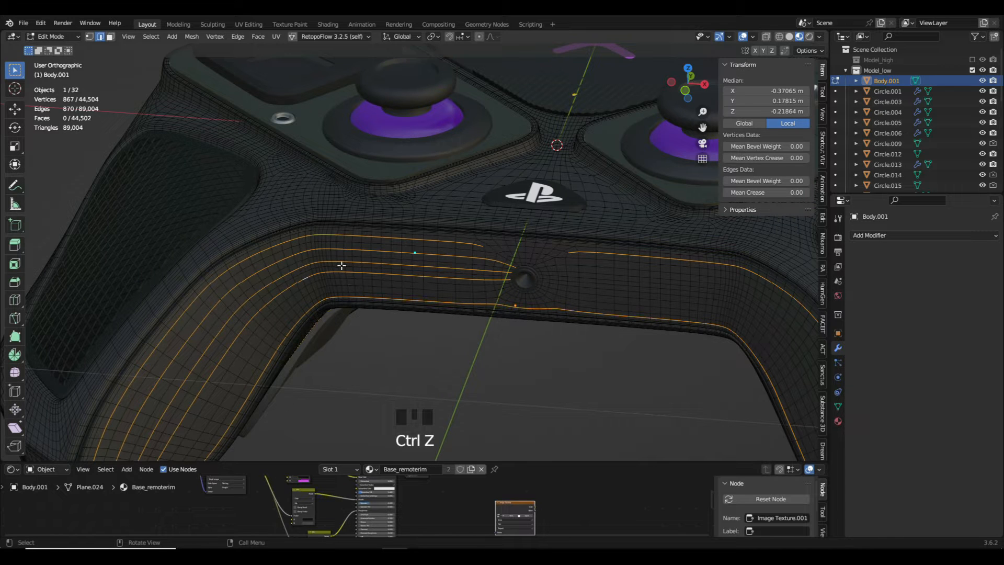
click(624, 350)
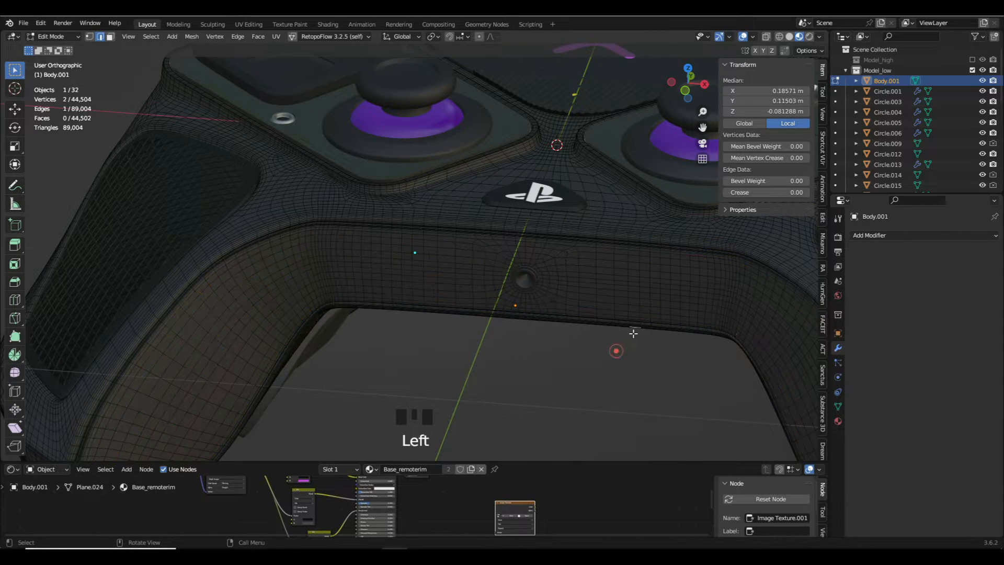
key(Tab)
- Add a Decimate modifier to the controller body and try lowering its ratio to 0
click(870, 236)
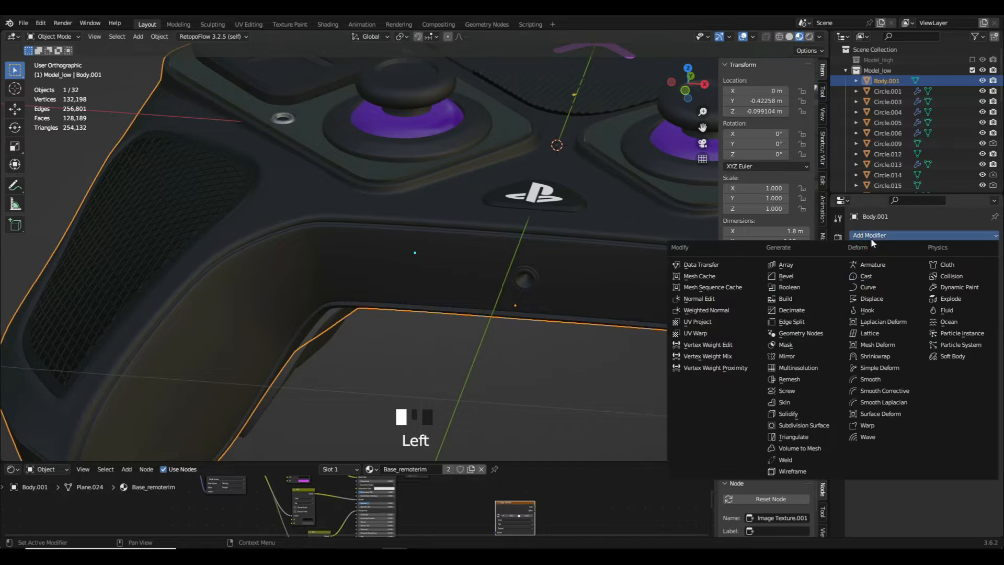
click(820, 310)
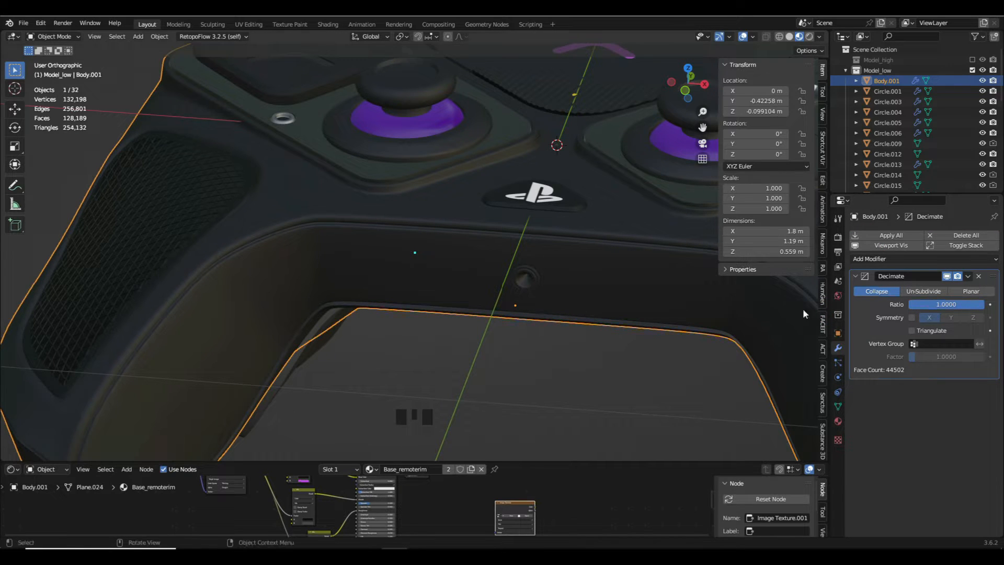
drag(975, 308, 909, 309)
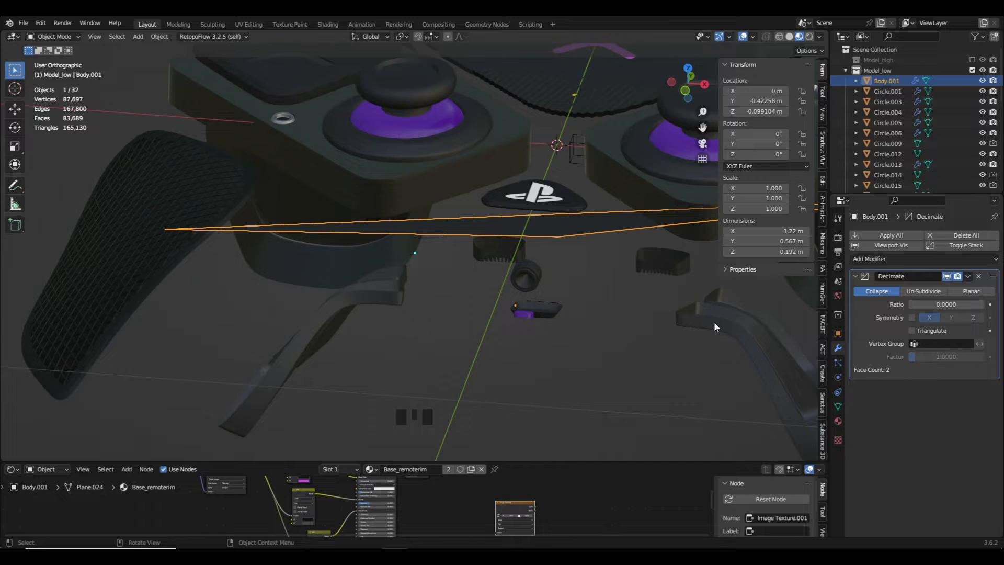
- Set the Decimate ratio to 0.5 and compare the body with the modifier's viewport display off and on
click(944, 304)
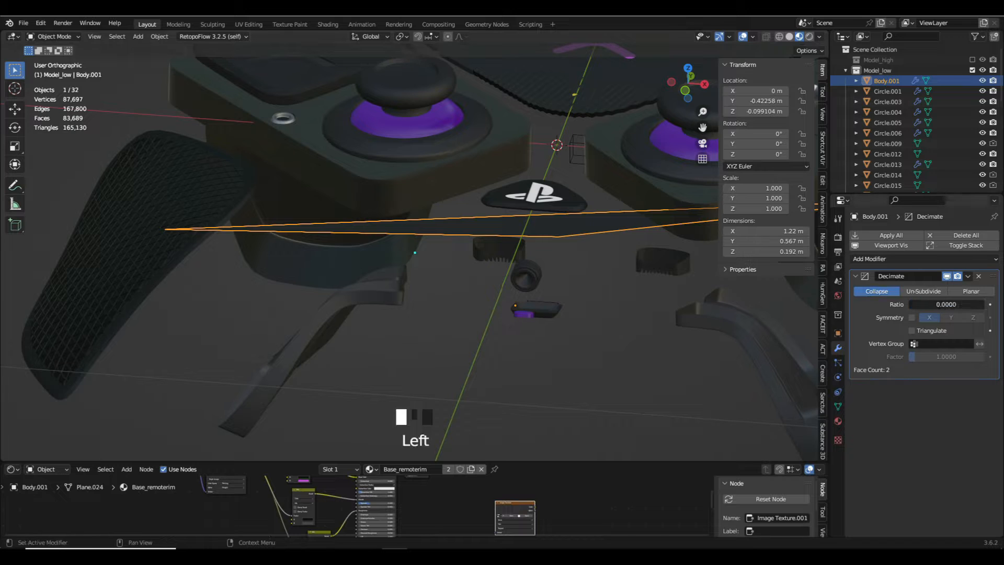
text(0.5)
key(Return)
scroll(601, 215, down, 1)
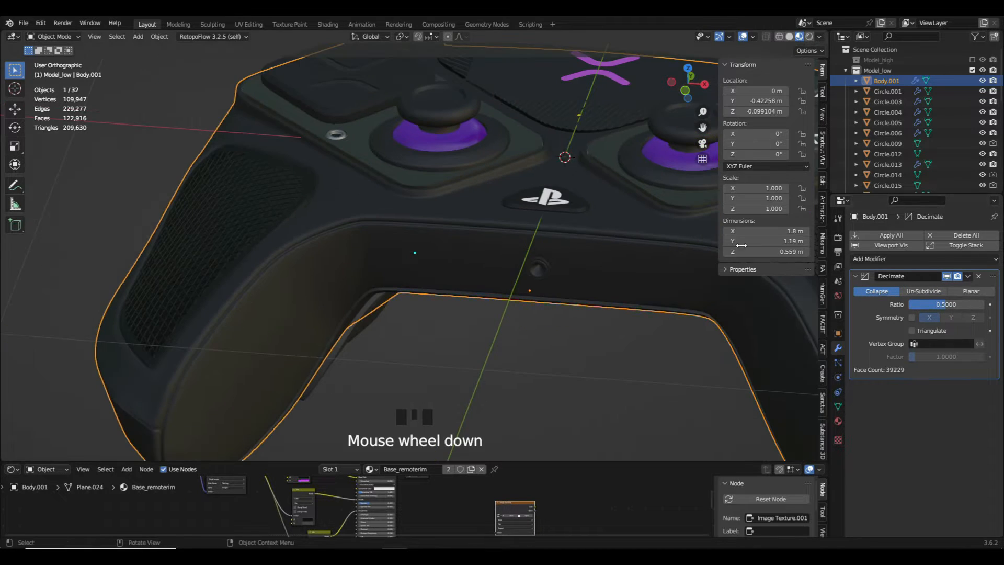
click(949, 277)
click(950, 278)
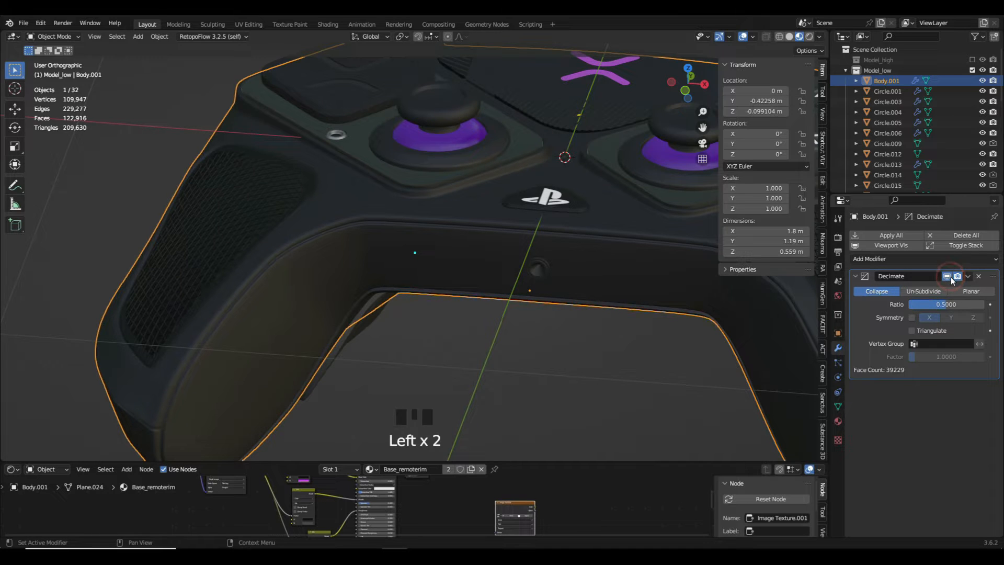
- Duplicate the body's Decimate modifier at ratio 0.5, compare its effect, and inspect the rounded edges around the thumbstick panel
drag(968, 276, 946, 332)
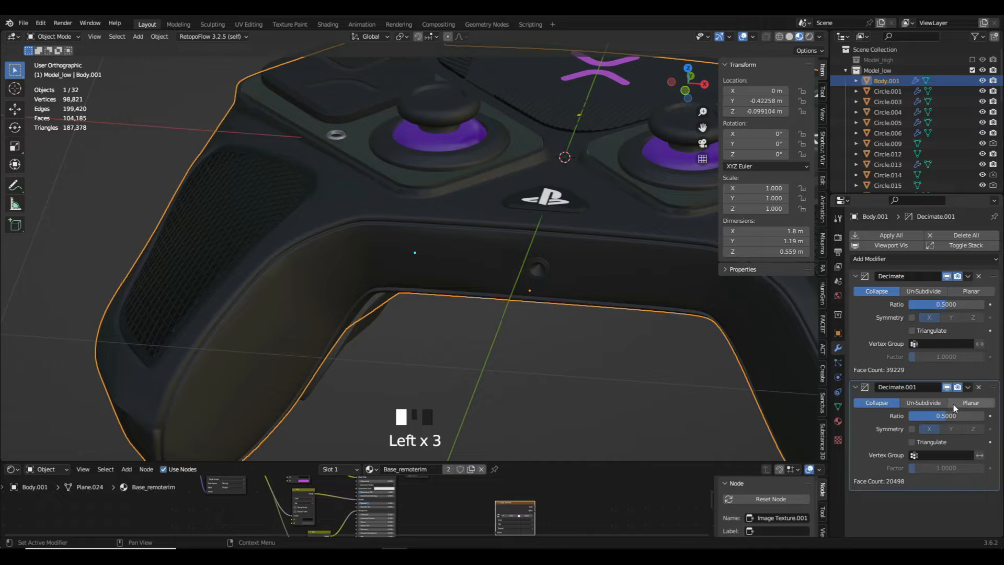
click(946, 387)
click(946, 387)
shift+middle_drag(667, 350, 567, 372)
scroll(589, 270, up, 4)
middle_drag(589, 269, 518, 365)
scroll(460, 332, up, 6)
scroll(556, 328, down, 3)
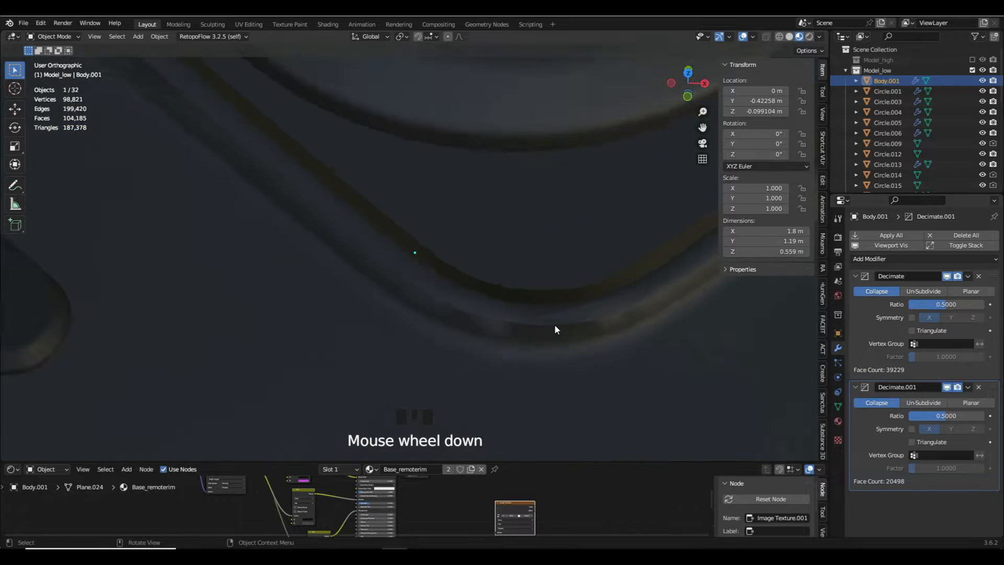
middle_drag(555, 328, 616, 324)
scroll(616, 324, up, 2)
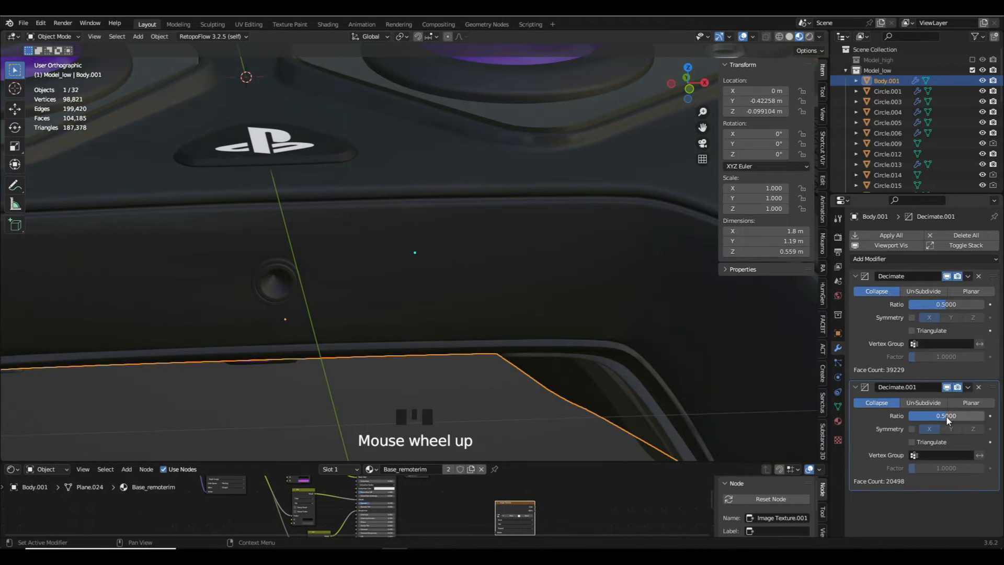
- Set the second Decimate modifier's ratio to 0.7 and view the whole controller body
click(946, 416)
text(0)
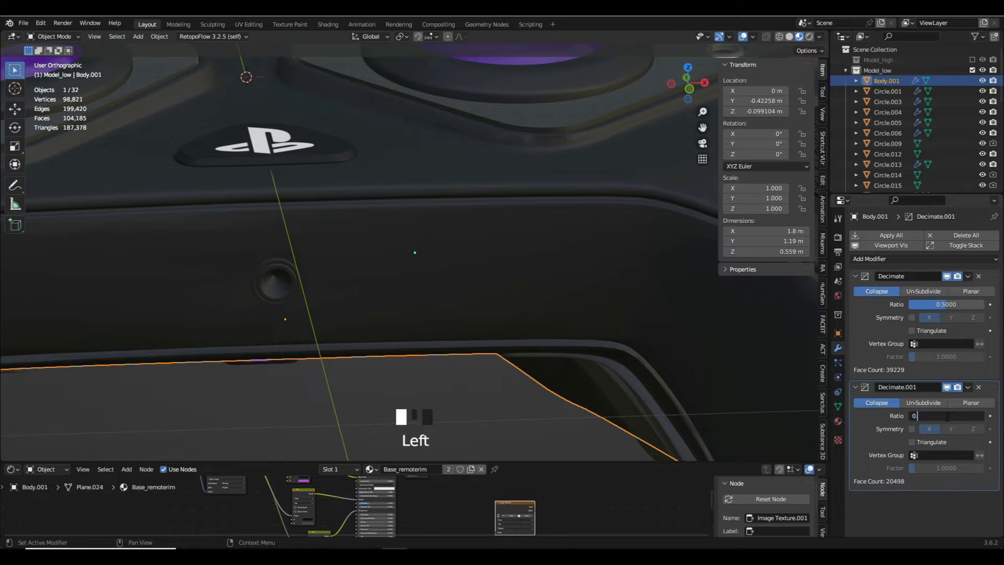
text(.7)
key(Return)
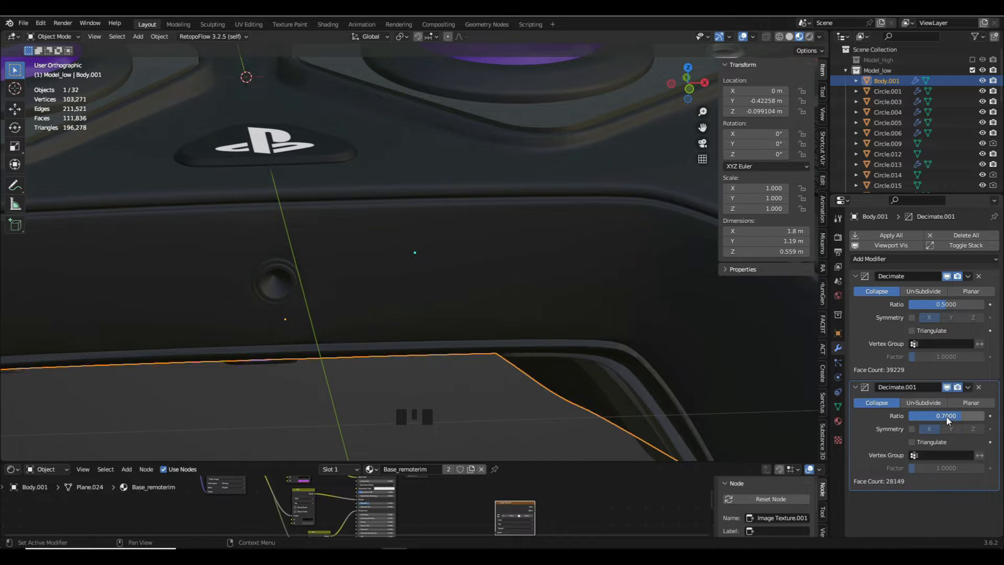
scroll(578, 312, down, 2)
scroll(580, 315, down, 1)
scroll(582, 310, down, 3)
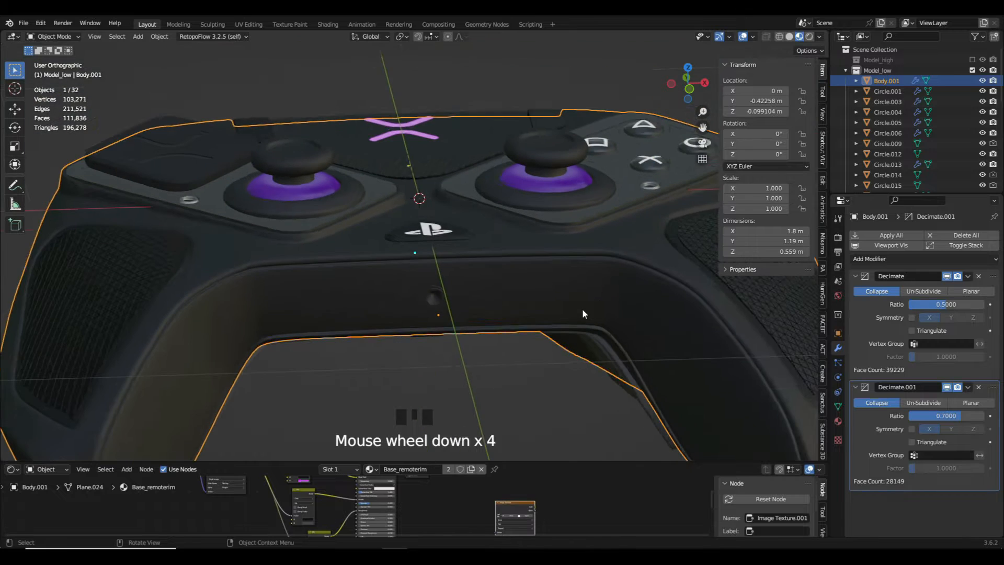
- Try a third Decimate modifier duplicated from the second, inspect the thumbstick panel's corner shading, and remove the duplicate
click(967, 387)
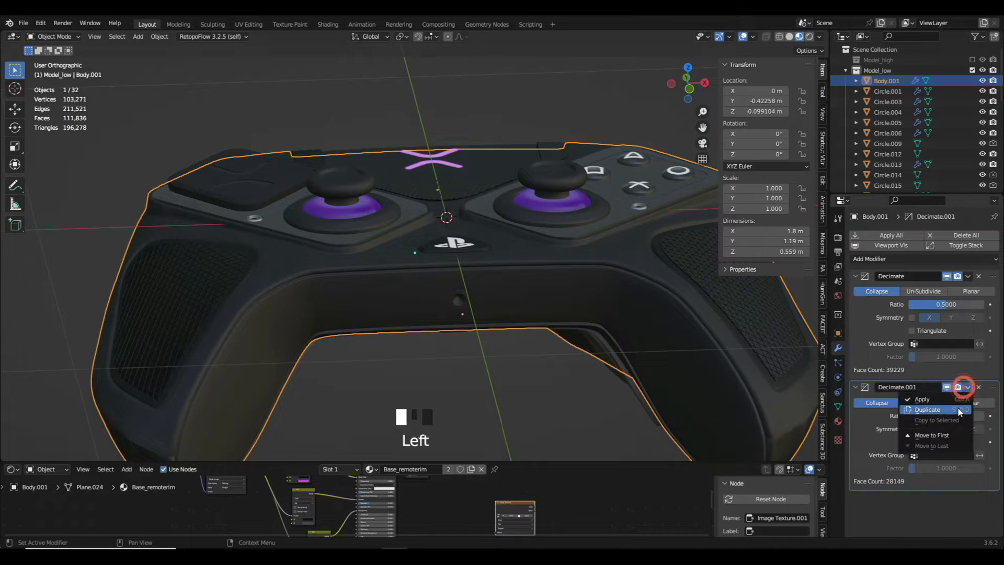
click(938, 406)
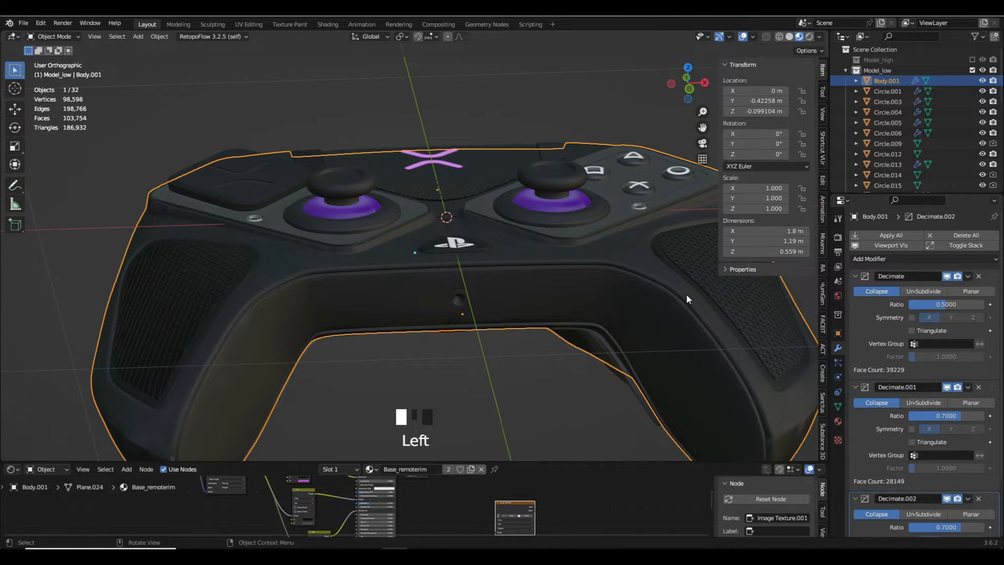
scroll(531, 253, up, 5)
middle_drag(531, 253, 255, 286)
scroll(255, 287, up, 5)
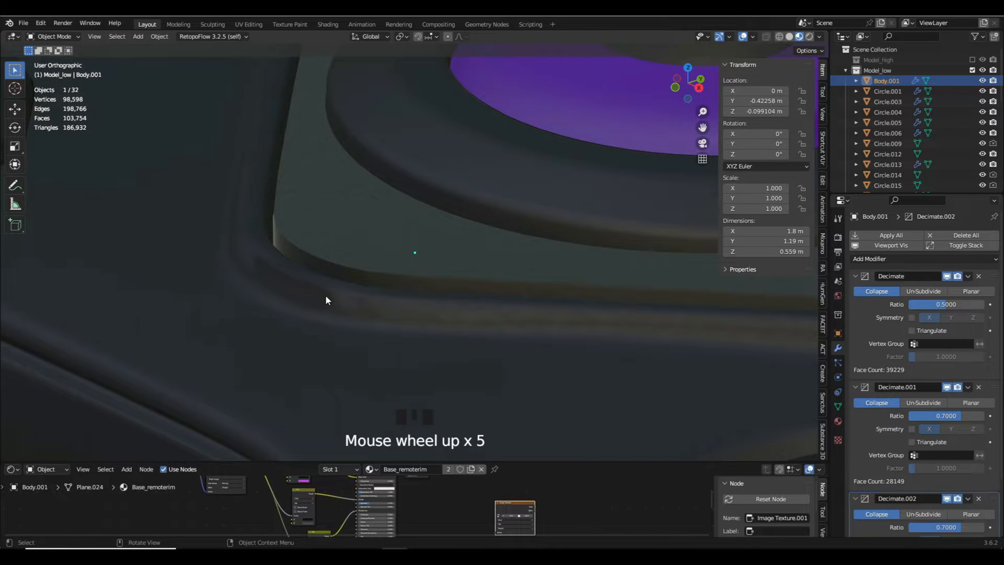
click(978, 498)
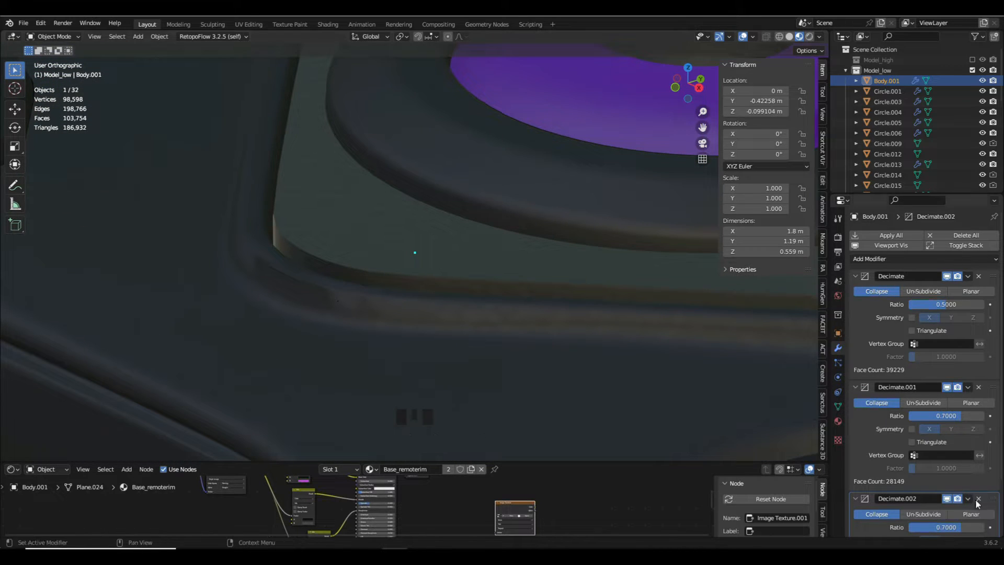
scroll(446, 327, down, 7)
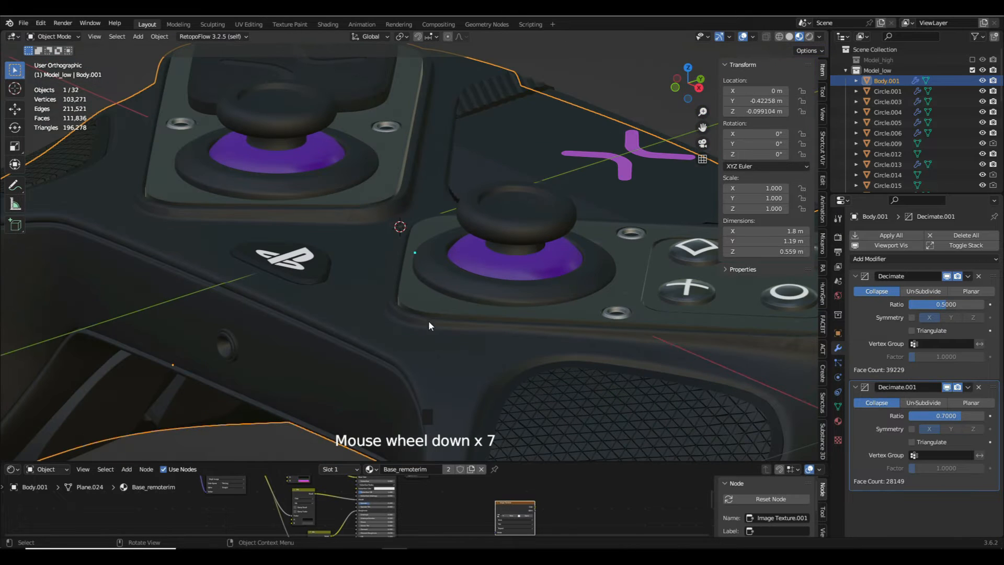
- Deselect the body and examine the vertex count and surface quality of the decimated controller
drag(57, 94, 90, 104)
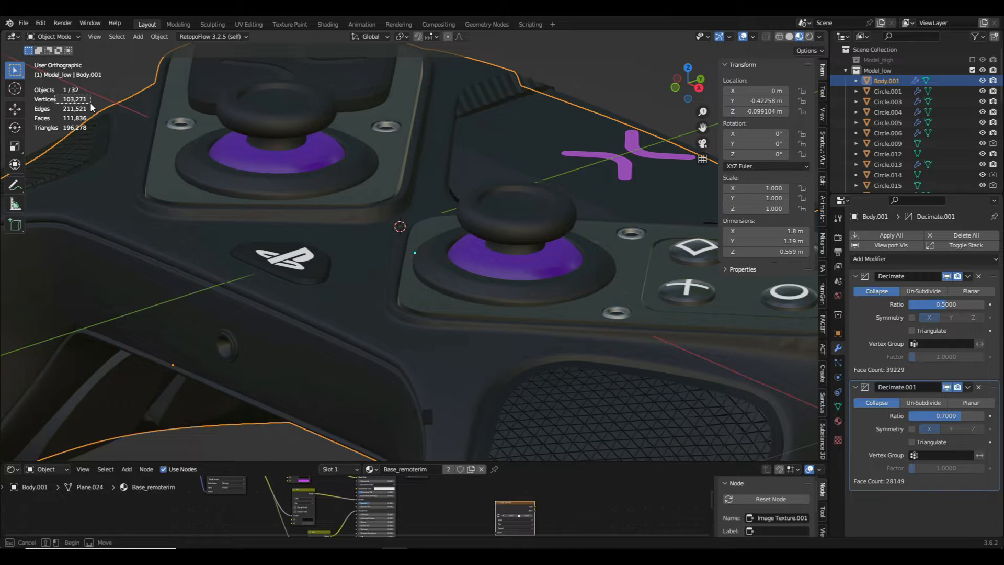
drag(91, 107, 92, 108)
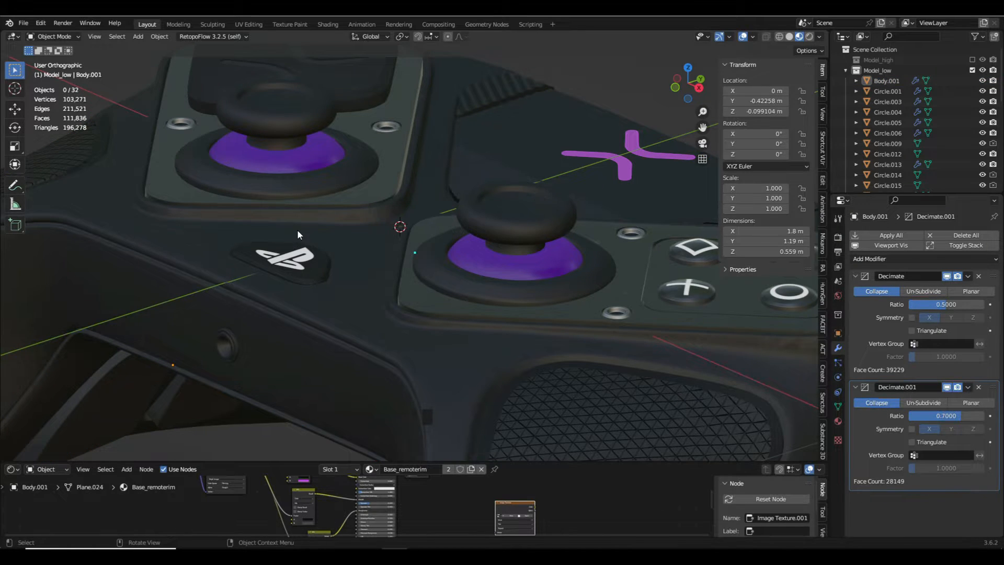
scroll(297, 235, down, 5)
middle_drag(297, 235, 318, 239)
scroll(359, 266, up, 5)
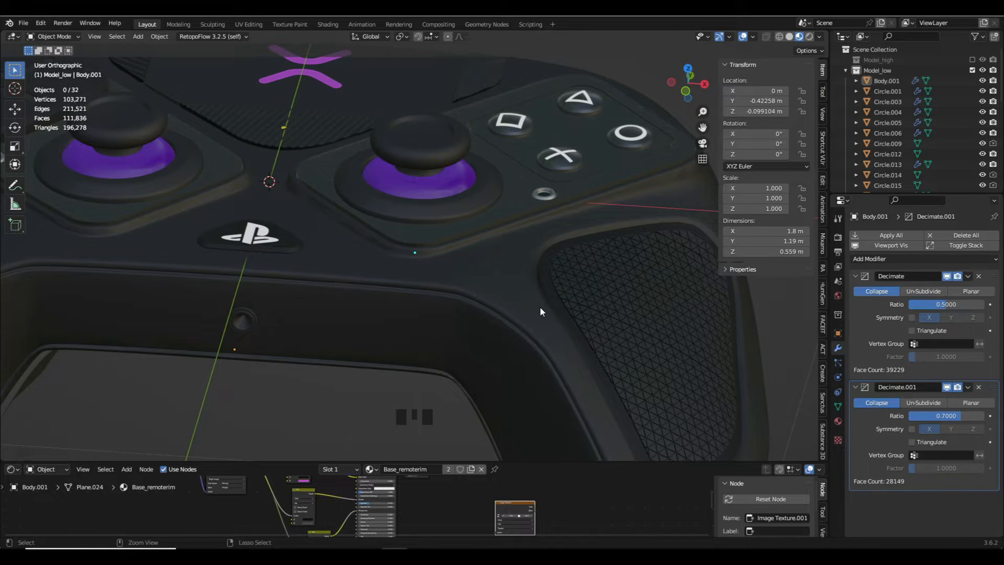
- Undo the third Decimate modifier's removal and duplication and the second modifier's change to a 0.7 ratio
key(ctrl+z)
key(ctrl+z)
key(ctrl+z)
key(ctrl+z)
key(ctrl+z)
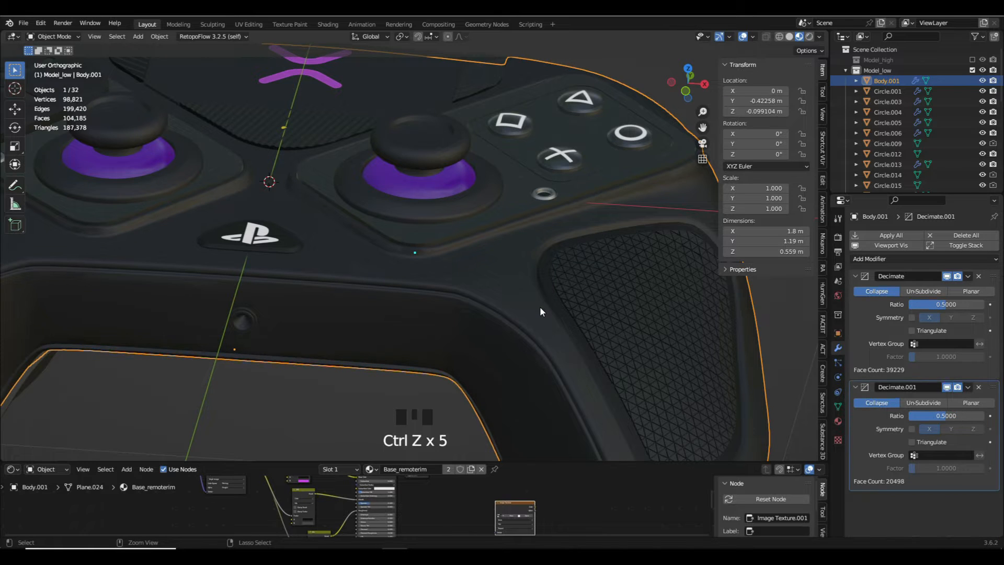
- Undo back past the Decimate modifiers so the controller body has none of them
key(ctrl+z)
key(ctrl+z)
key(ctrl+z)
key(ctrl+z)
key(ctrl+z)
key(ctrl+z)
key(ctrl+z)
key(ctrl+z)
key(ctrl+z)
key(ctrl+z)
key(ctrl+z)
key(ctrl+z)
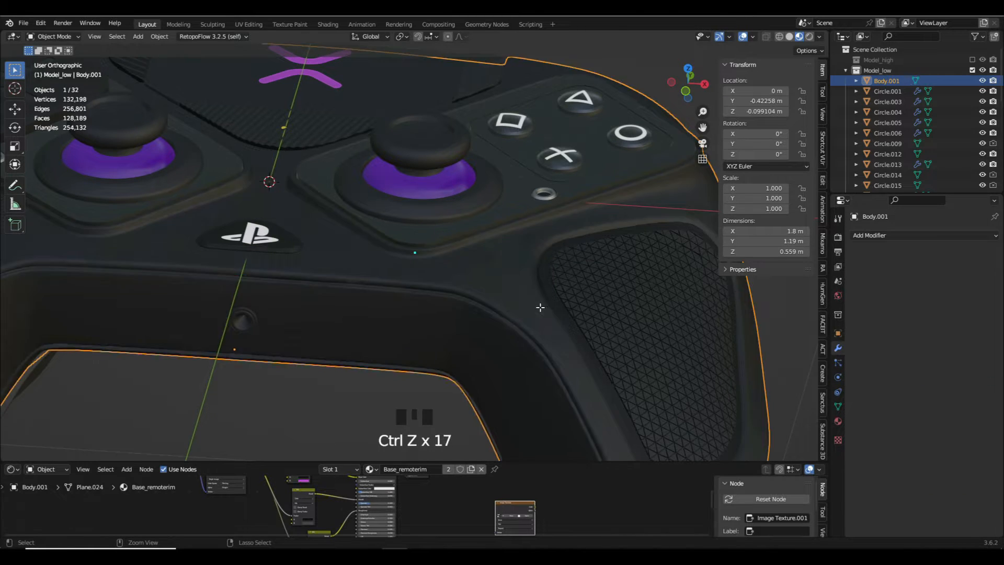
key(ctrl+z)
key(ctrl+z)
key(ctrl+z)
key(ctrl+z)
key(ctrl+z)
key(ctrl+z)
key(ctrl+z)
key(ctrl+z)
key(ctrl+z)
key(ctrl+z)
key(ctrl+z)
key(ctrl+z)
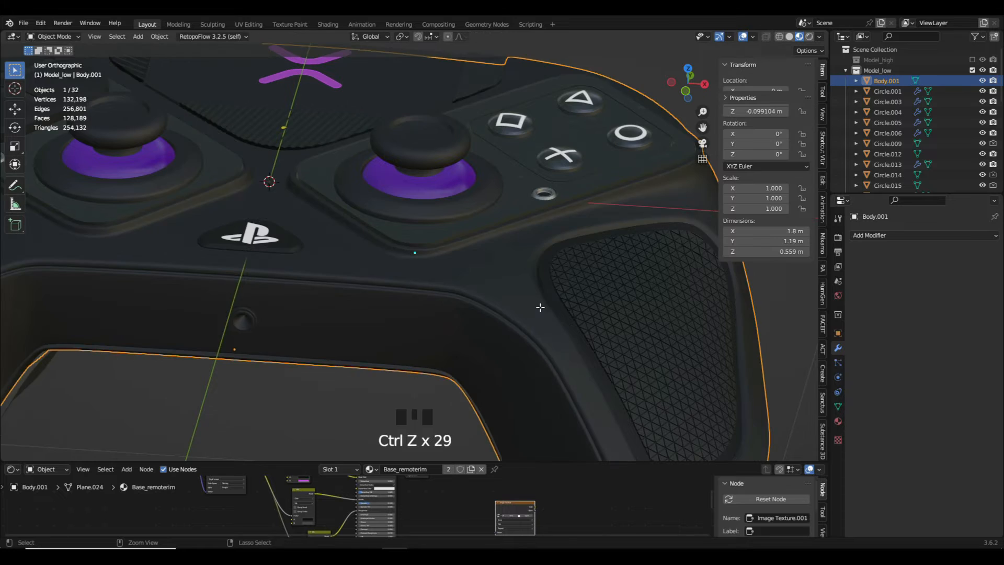
- Remove the Subdivision modifier from the mirrored black thumbsticks
scroll(347, 196, down, 2)
key(a)
middle_drag(372, 199, 381, 243)
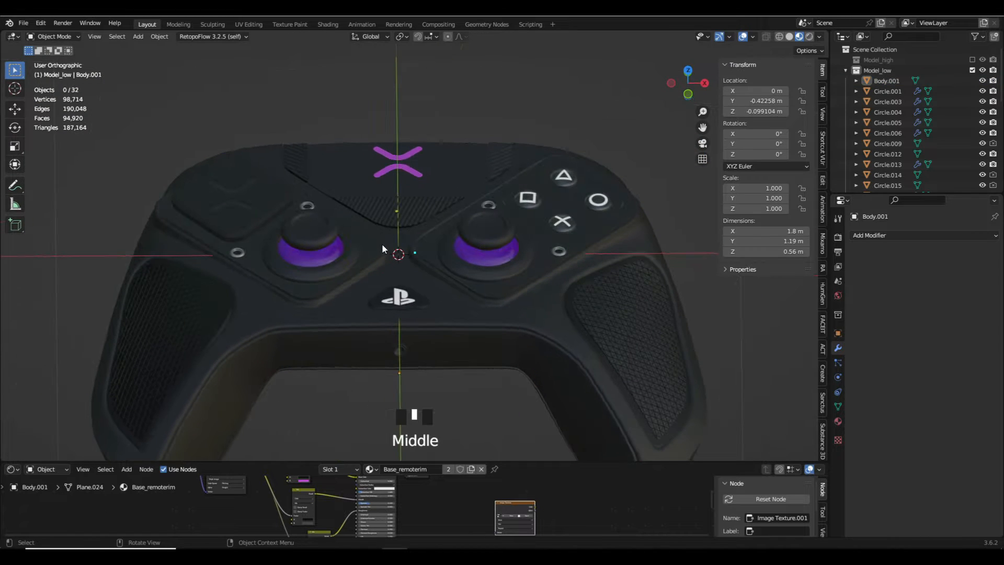
scroll(332, 247, up, 3)
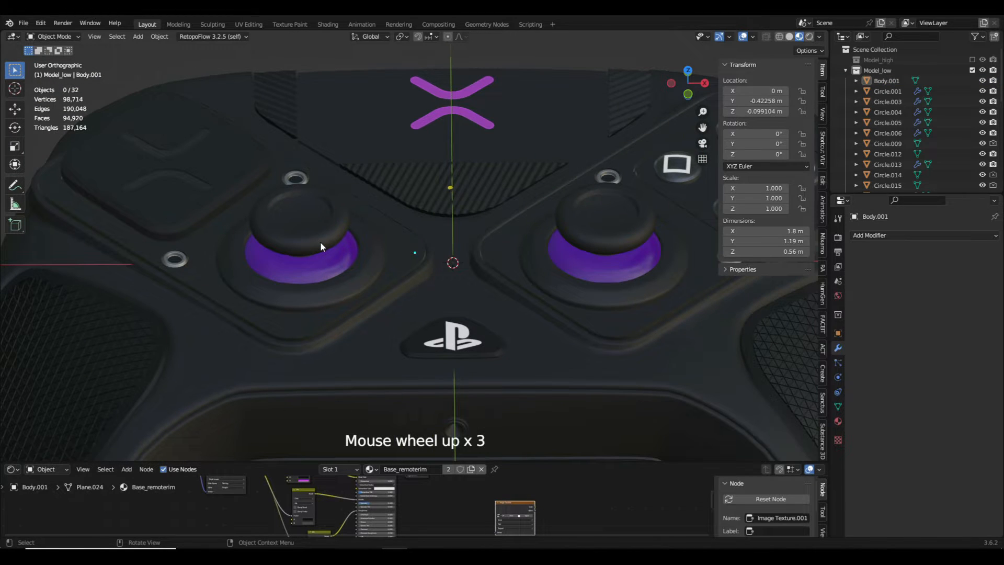
click(320, 245)
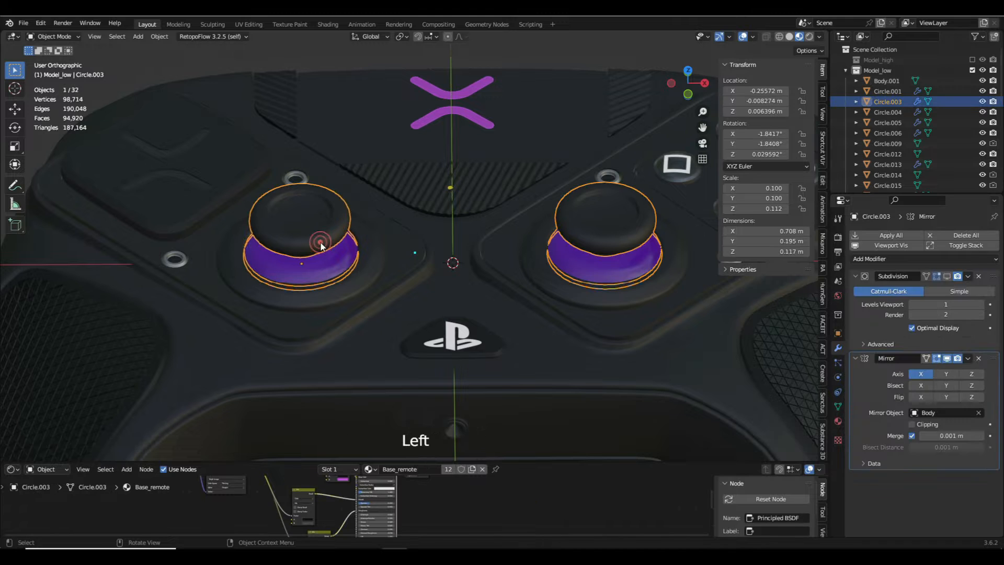
click(978, 276)
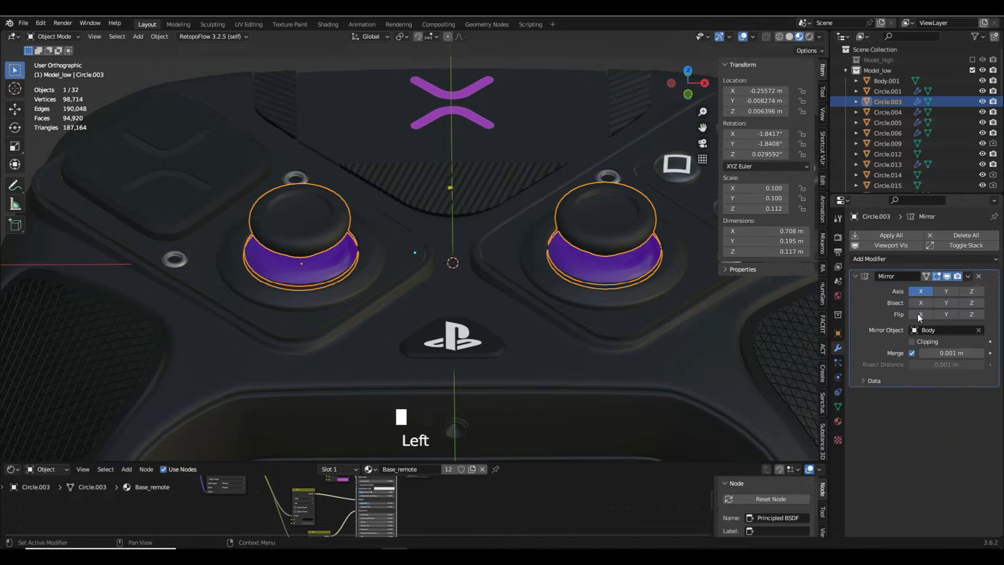
- Compare the purple thumbstick rings with and without viewport subdivision, and remove their Subdivision modifier
click(319, 265)
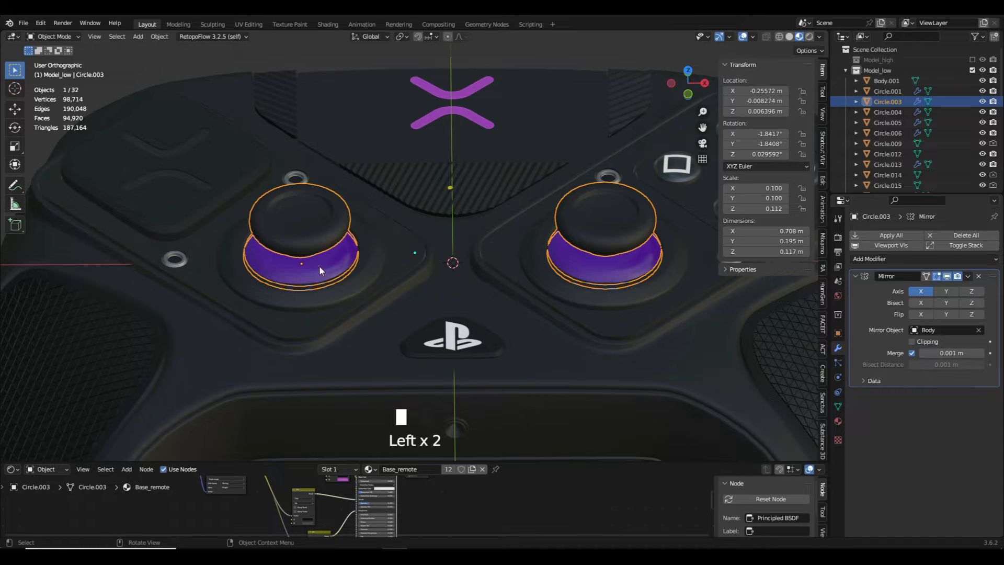
click(947, 276)
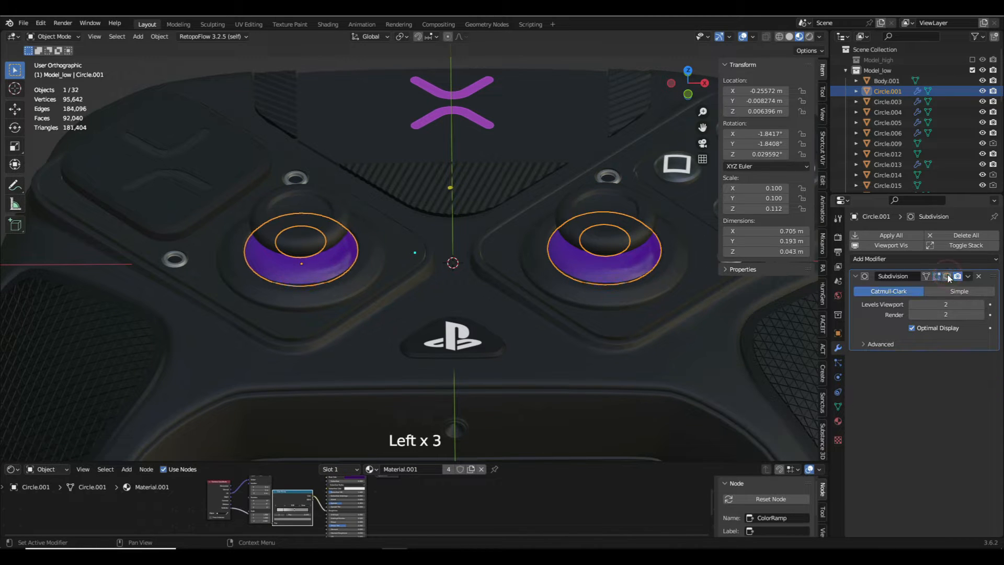
click(947, 276)
click(947, 276)
click(947, 276)
click(968, 276)
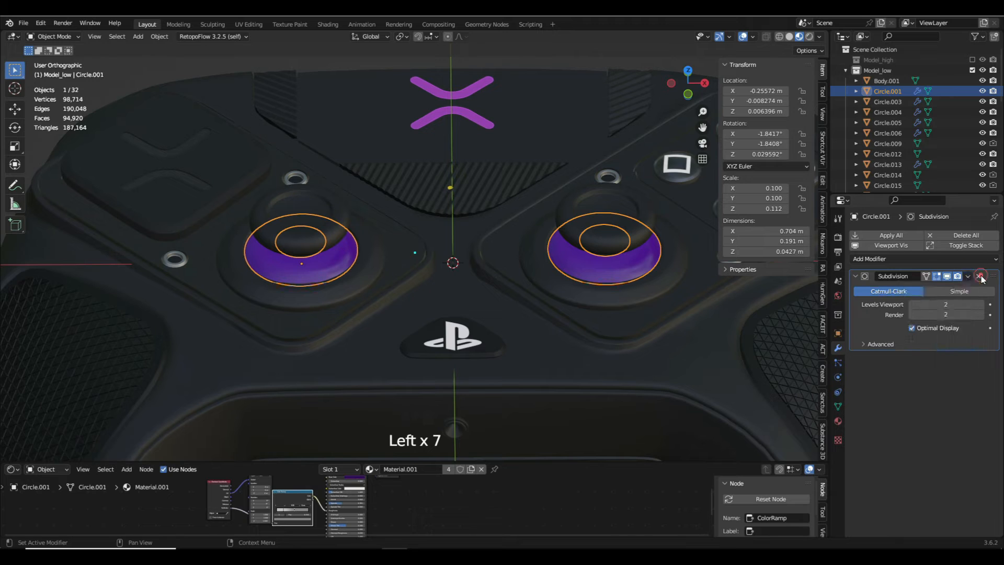
click(978, 276)
- Check the effect of subdivision on the diamond-shaped panels under the thumbsticks and remove their Subdivision modifier
click(635, 324)
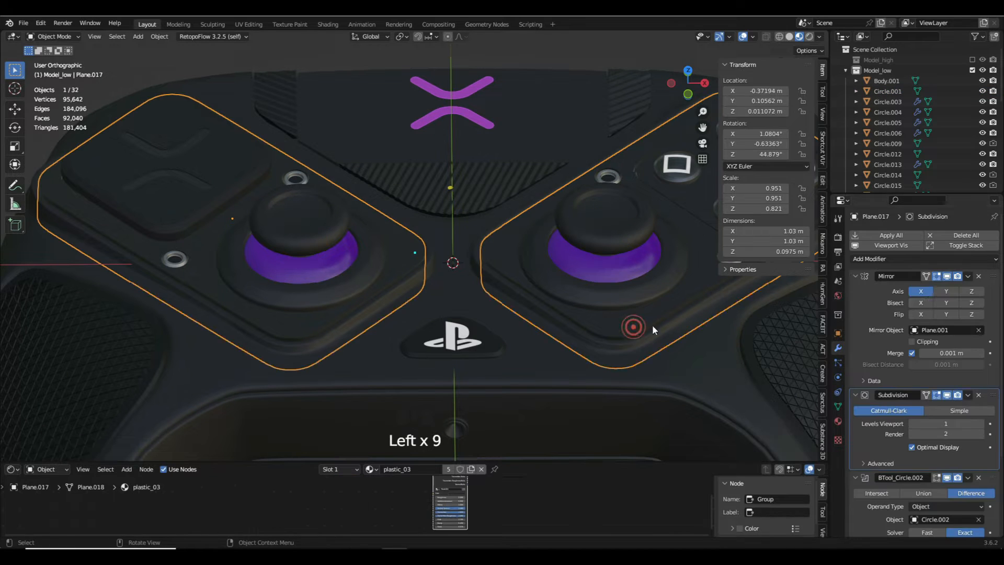
click(968, 276)
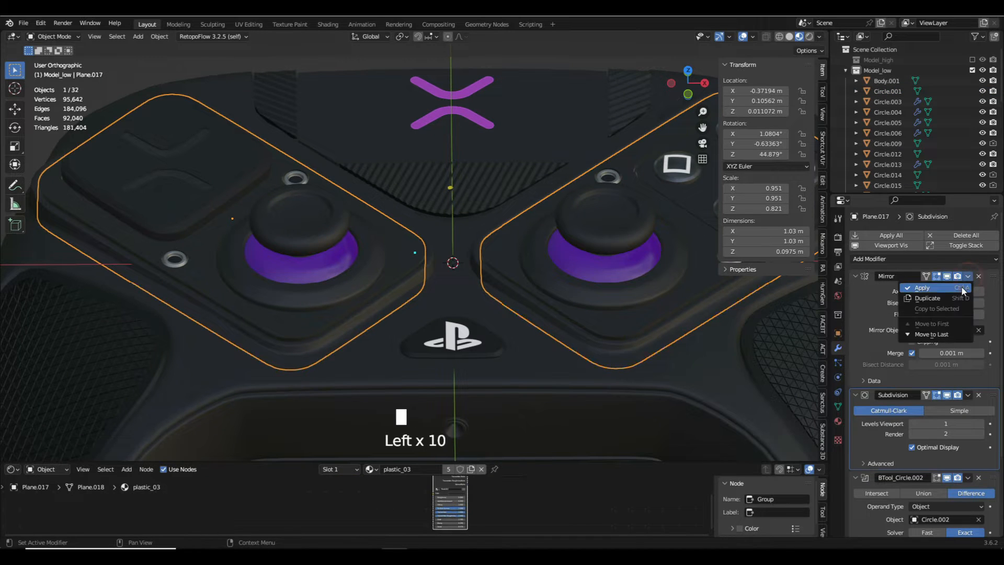
click(852, 276)
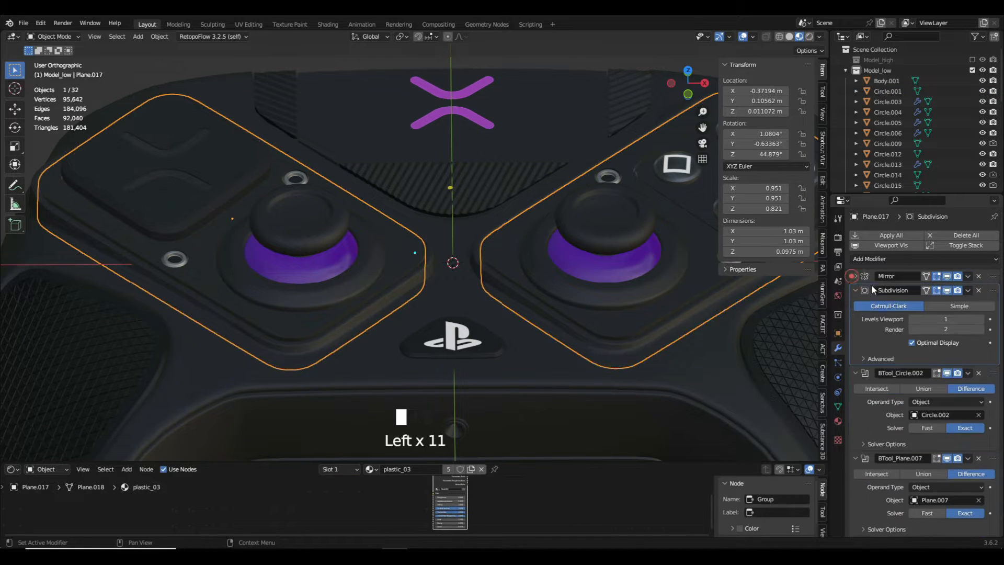
click(945, 290)
click(945, 290)
click(945, 290)
click(945, 290)
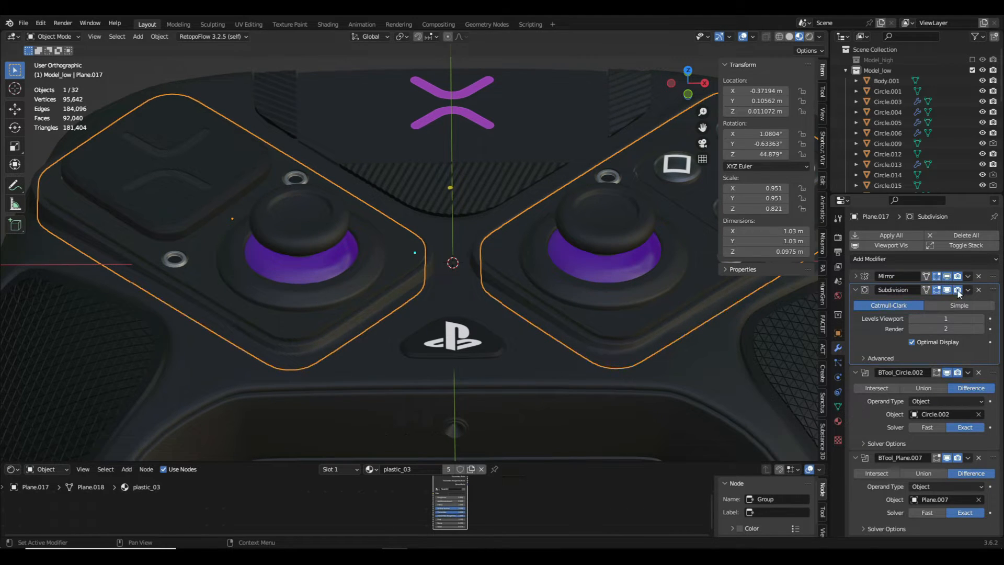
click(978, 290)
- Apply the BTool_Circle.002 and BTool_Plane.007 boolean modifiers on the thumbstick panels
click(968, 291)
click(964, 301)
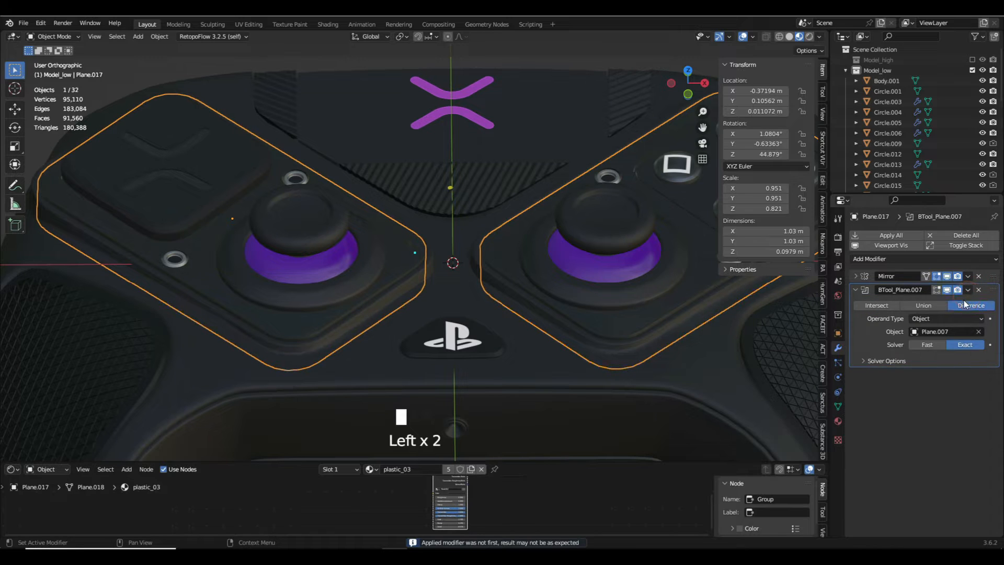
click(967, 290)
click(968, 301)
- Select the touchpad panel with the purple logo and expand its Solidify modifier settings
scroll(523, 271, down, 3)
shift+middle_drag(420, 219, 411, 299)
scroll(412, 288, up, 3)
click(413, 256)
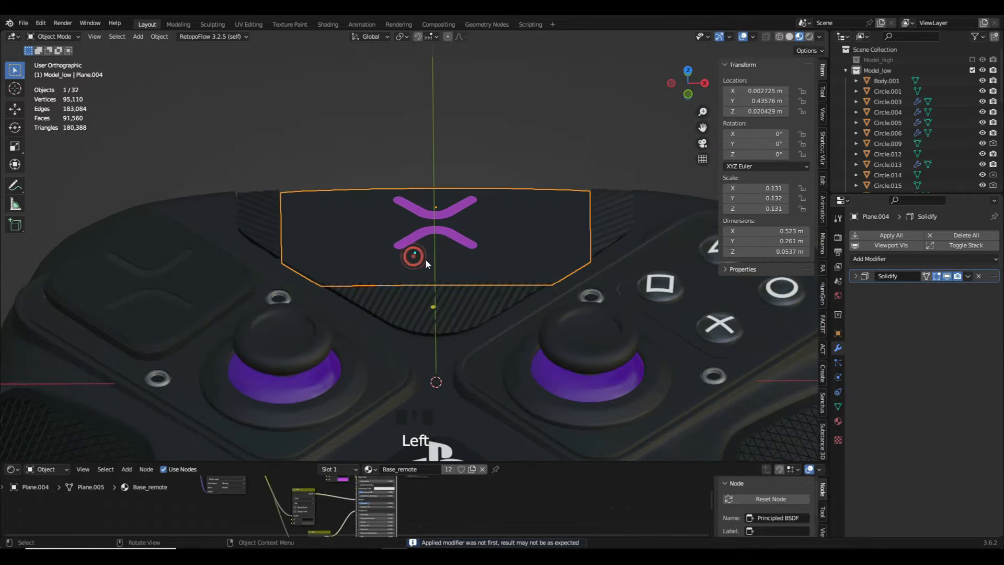
click(968, 276)
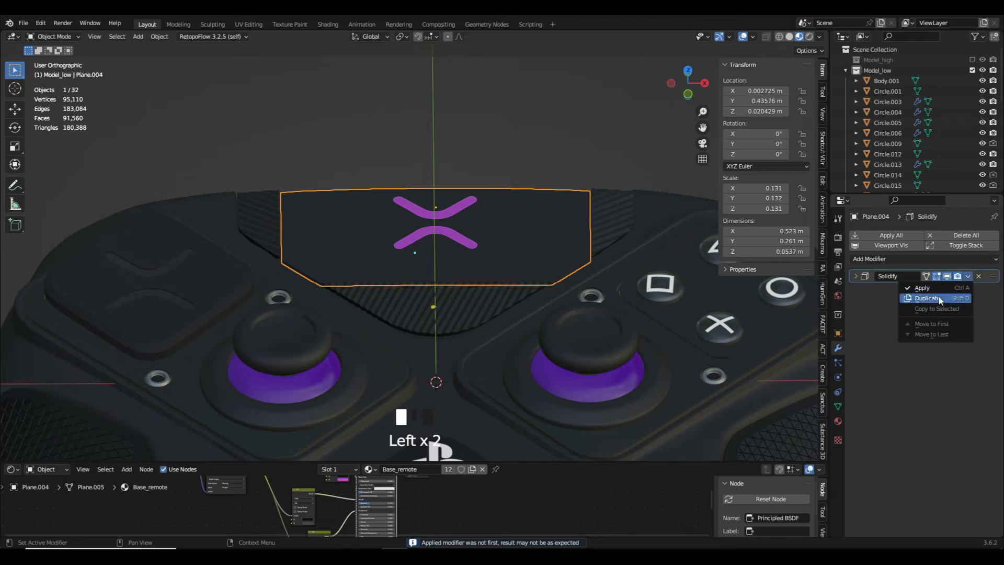
click(855, 276)
- Isolate the touchpad panel, view its underside and enable Only Rim in its Solidify modifier
scroll(654, 293, down, 3)
middle_drag(648, 294, 644, 258)
scroll(509, 259, up, 11)
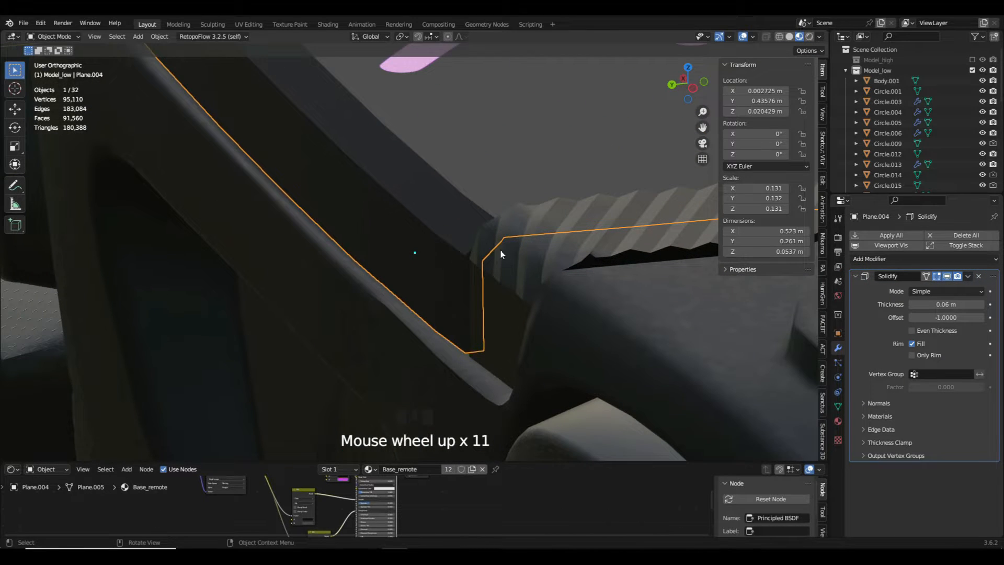
scroll(501, 255, down, 5)
key(slash)
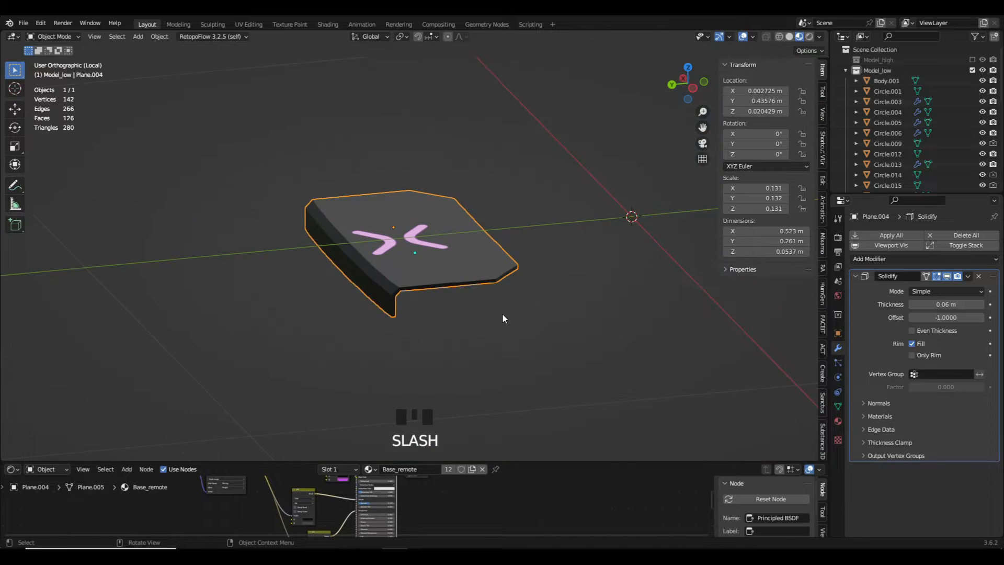
middle_drag(502, 312, 464, 248)
scroll(414, 255, up, 4)
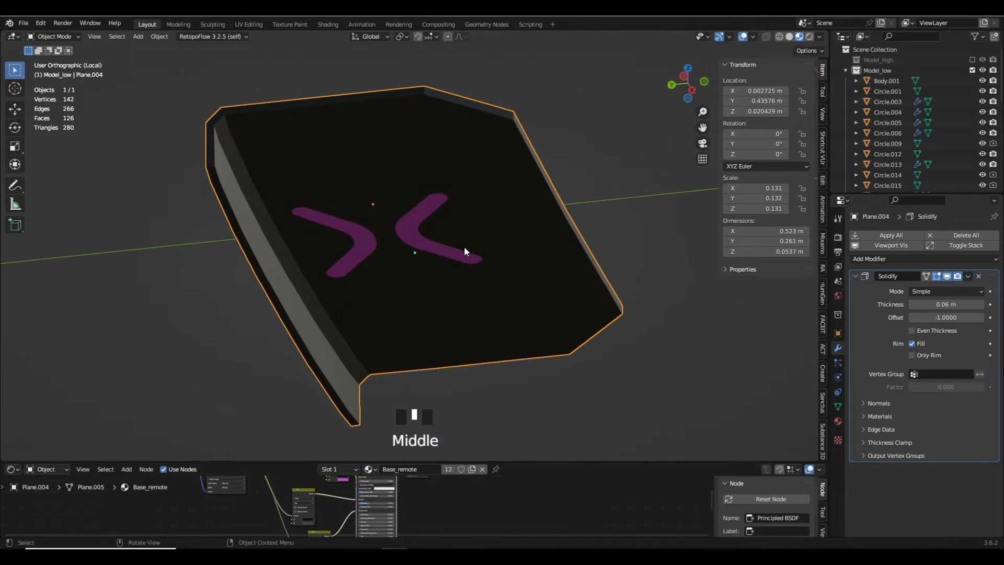
click(912, 355)
- Examine the touchpad's underside in Solid shading, comparing the Solidify modifier with Only Rim on and off
mouse_move(543, 214)
middle_down()
mouse_move(581, 233)
mouse_move(485, 266)
mouse_move(593, 264)
middle_up()
key(z)
scroll(638, 204, up, 4)
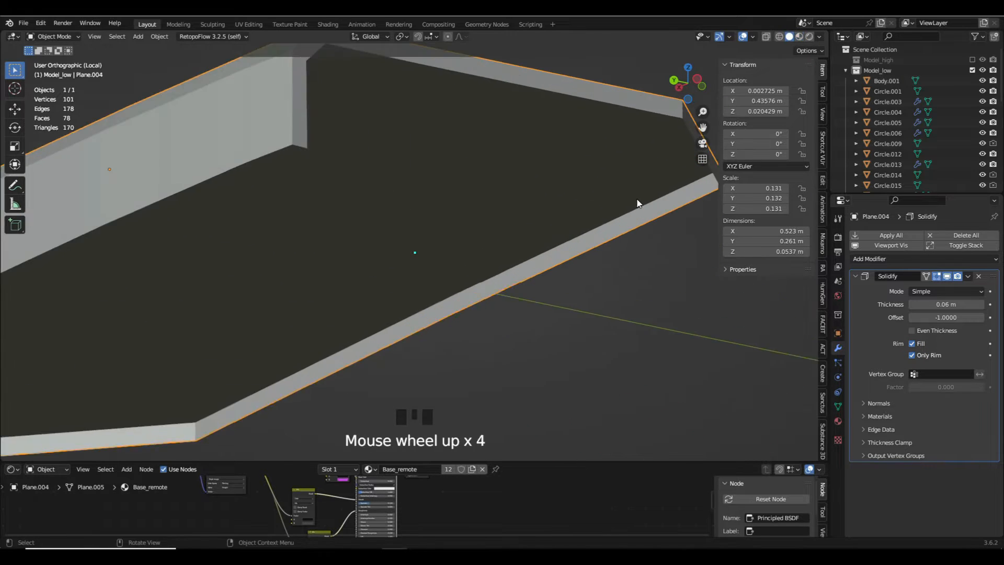
click(912, 355)
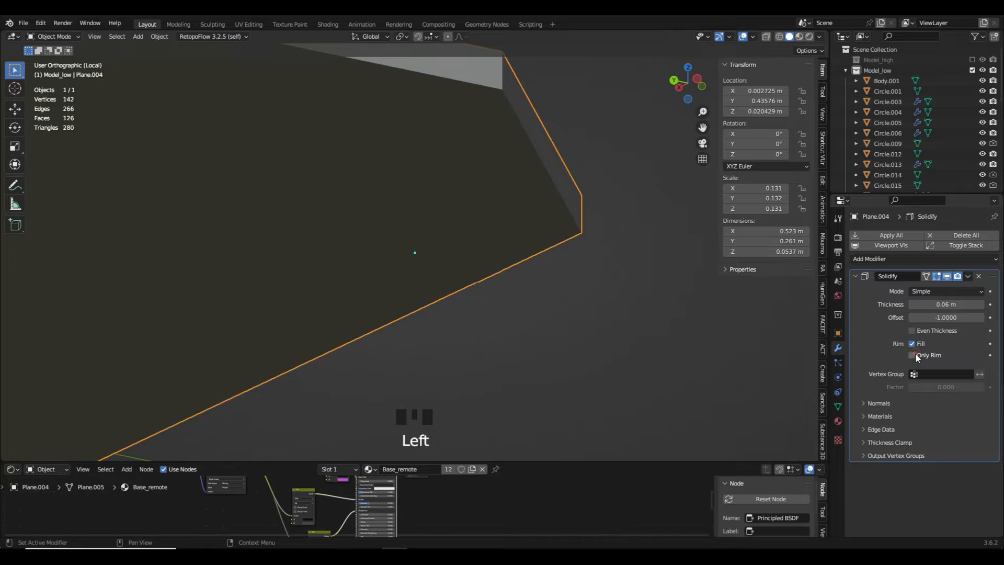
scroll(554, 234, up, 1)
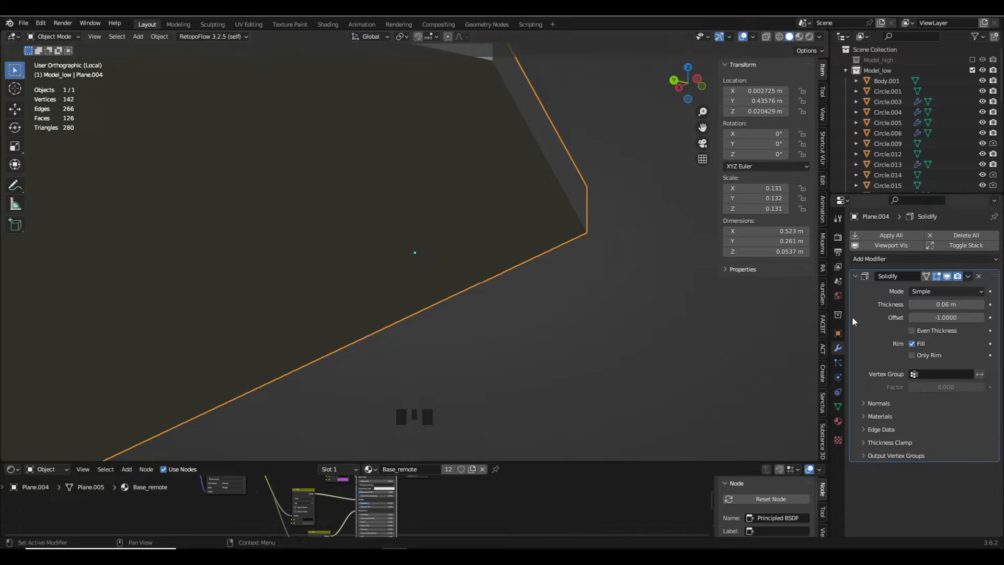
click(921, 356)
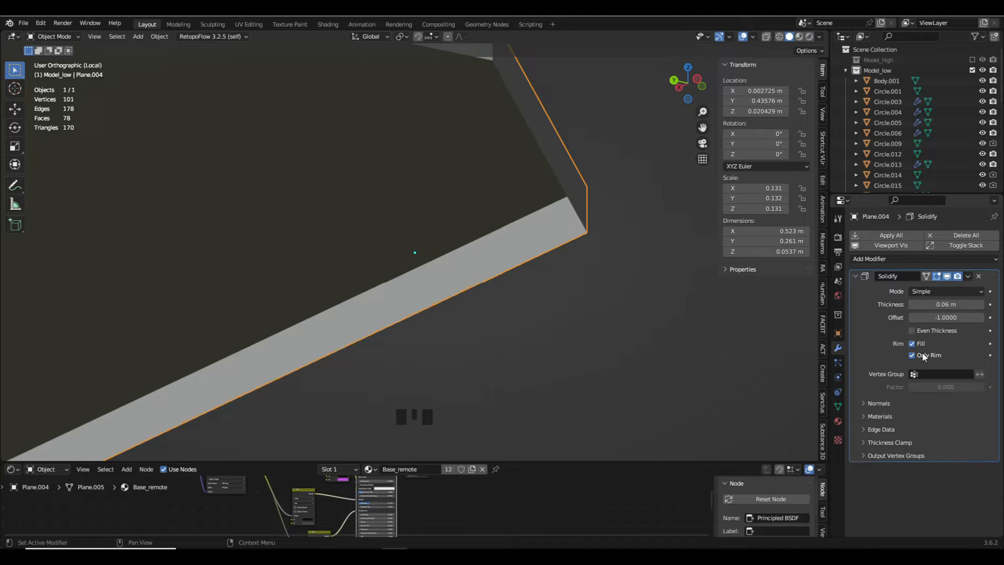
click(923, 356)
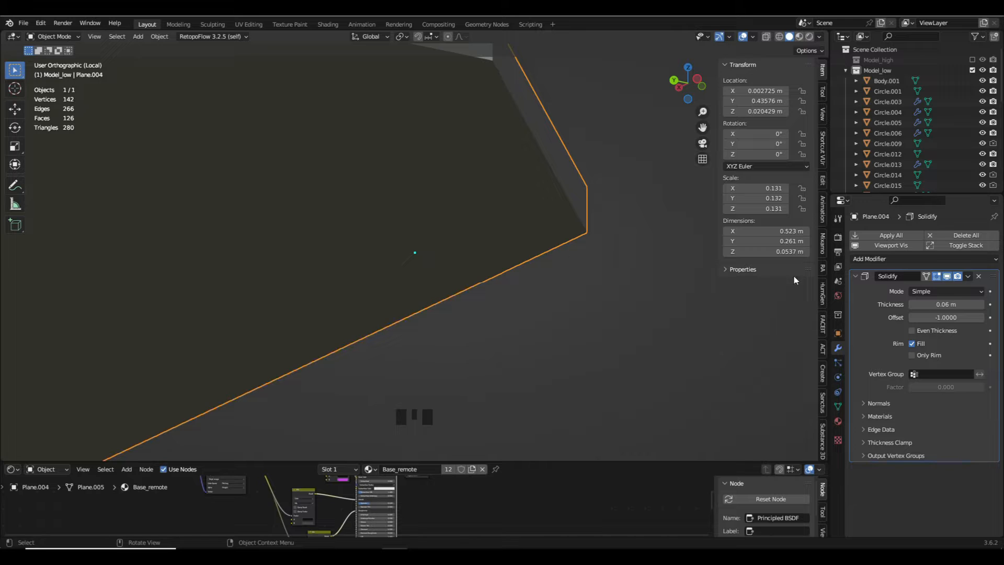
- Enable Only Rim again on the touchpad's Solidify modifier and leave the isolated view
click(934, 354)
scroll(548, 301, down, 6)
mouse_move(548, 301)
middle_down()
mouse_move(572, 281)
mouse_move(529, 300)
middle_up()
key(slash)
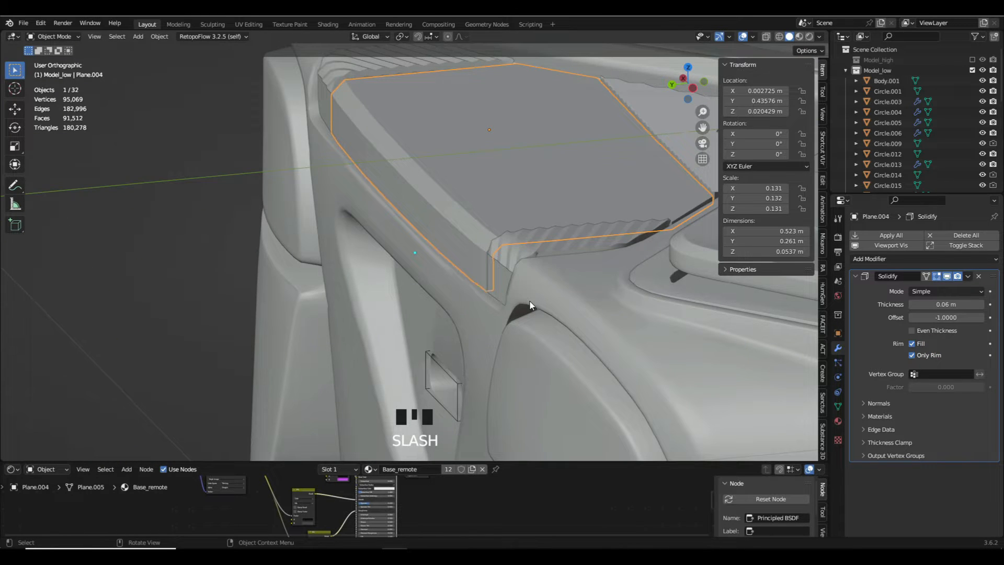
- Move the port cutout's boolean cutter on the controller's back edge out of Model_low into another collection
double_click(445, 370)
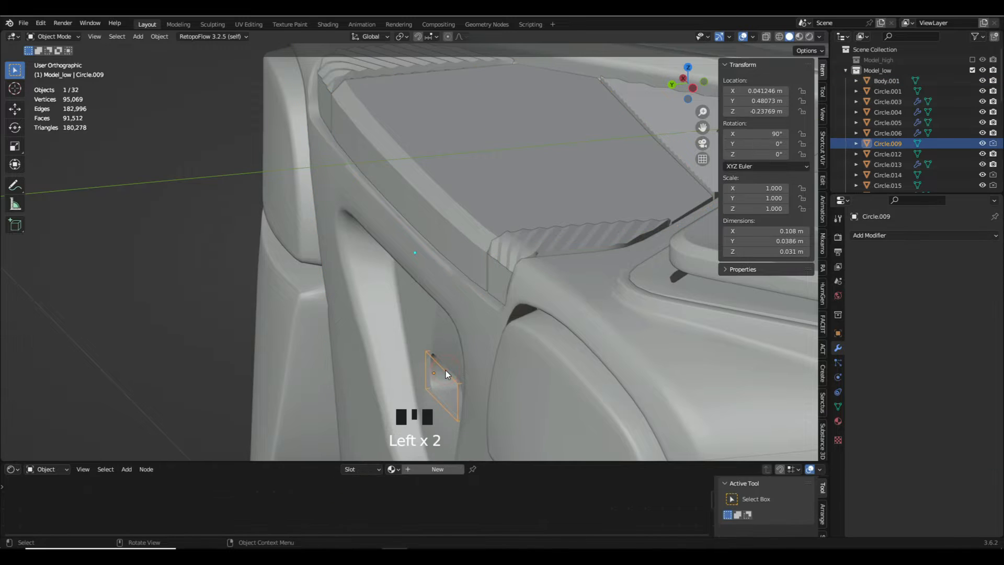
key(m)
click(603, 362)
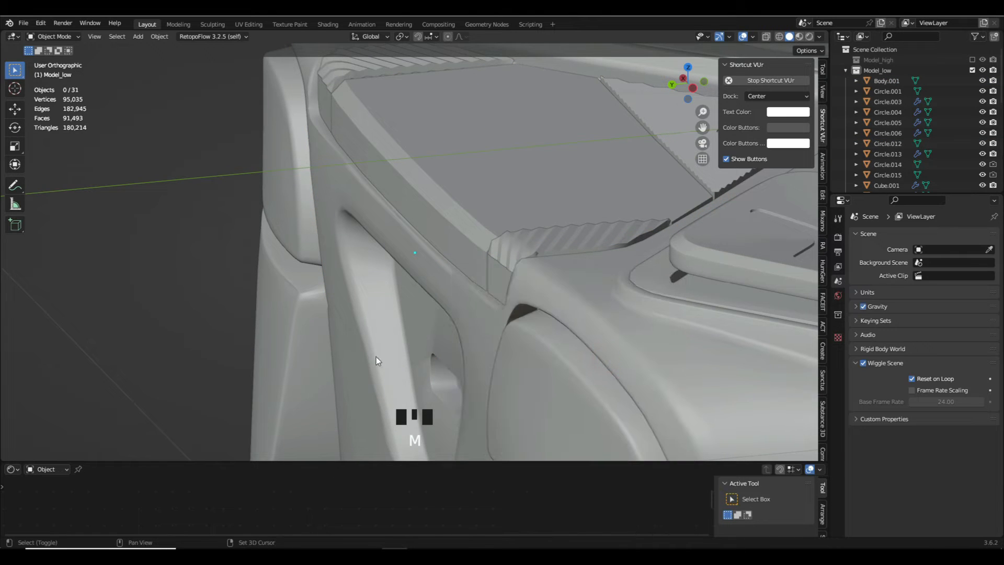
- Apply the Solidify modifier on the touchpad panel and hide the panel
scroll(375, 357, down, 2)
click(366, 279)
scroll(441, 329, down, 5)
shift+middle_drag(494, 338, 423, 327)
key(a)
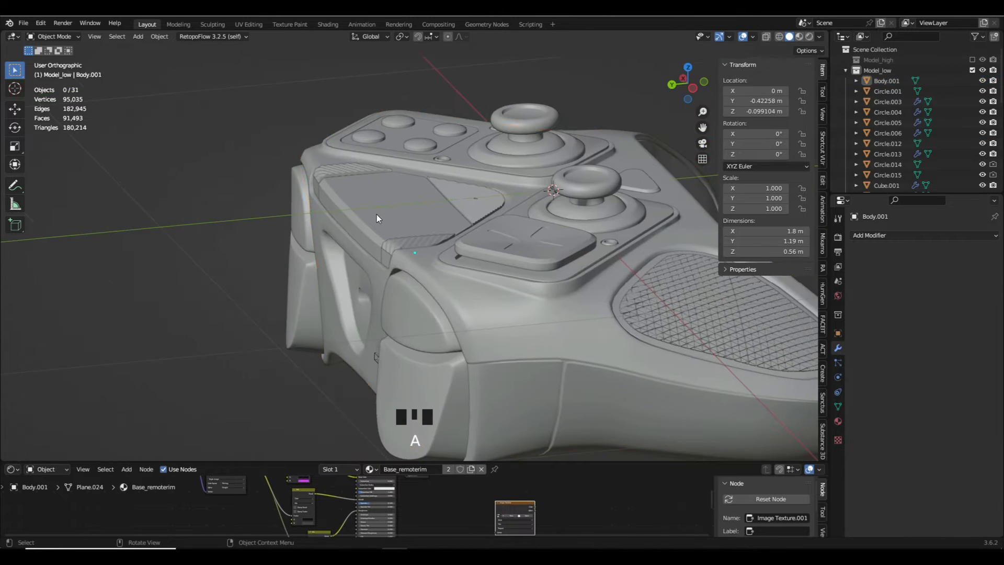
click(375, 213)
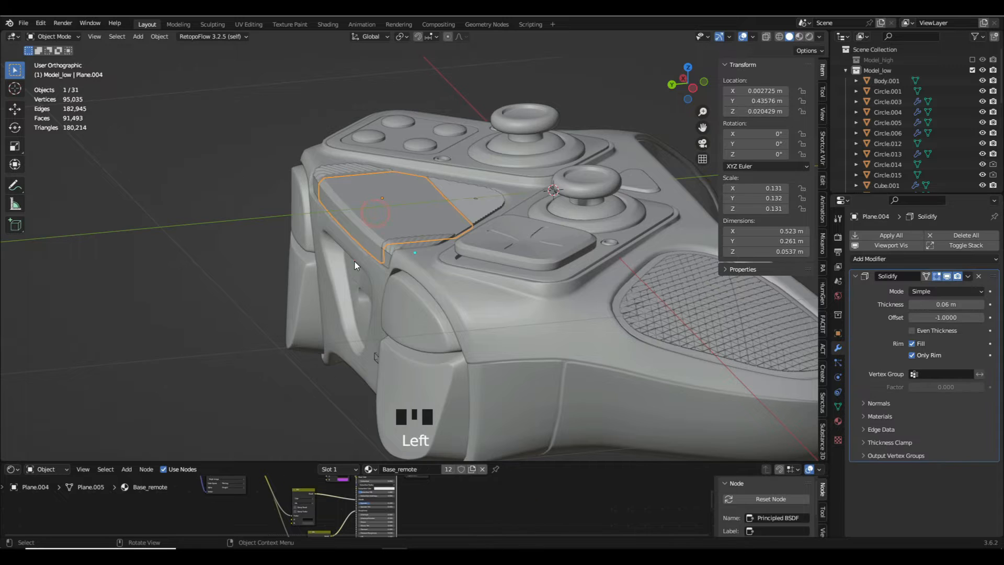
click(968, 276)
click(961, 287)
key(h)
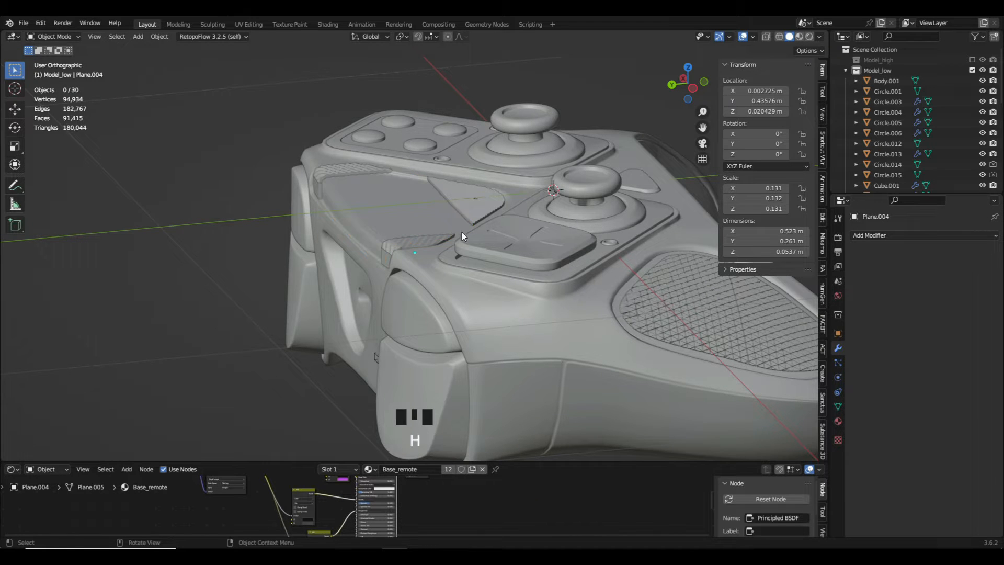
- Apply the BTool_Circle.016 boolean modifier on the striped piece below the touchpad and hide the piece
middle_drag(462, 232, 440, 259)
scroll(463, 257, up, 5)
click(463, 258)
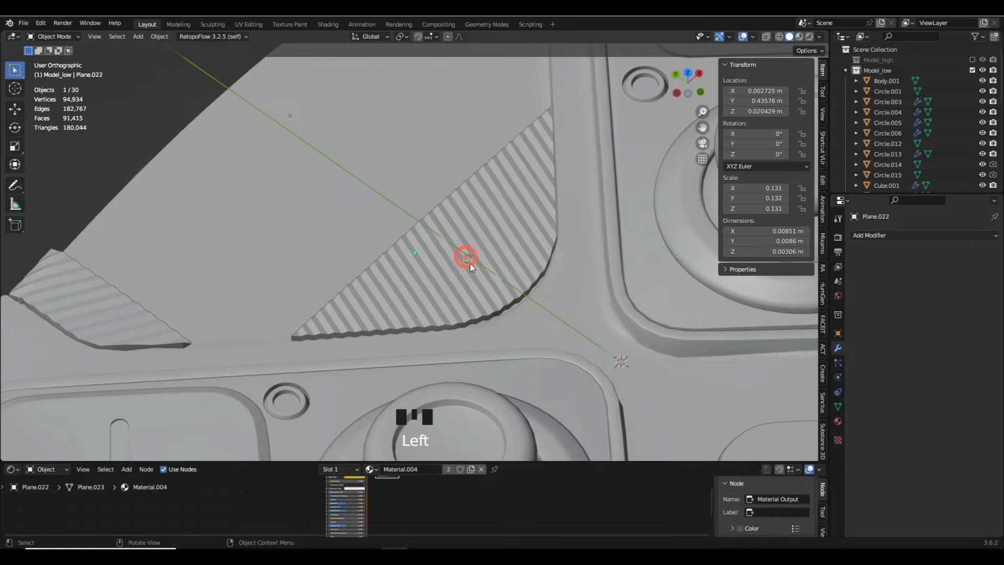
scroll(465, 261, up, 10)
scroll(428, 264, down, 6)
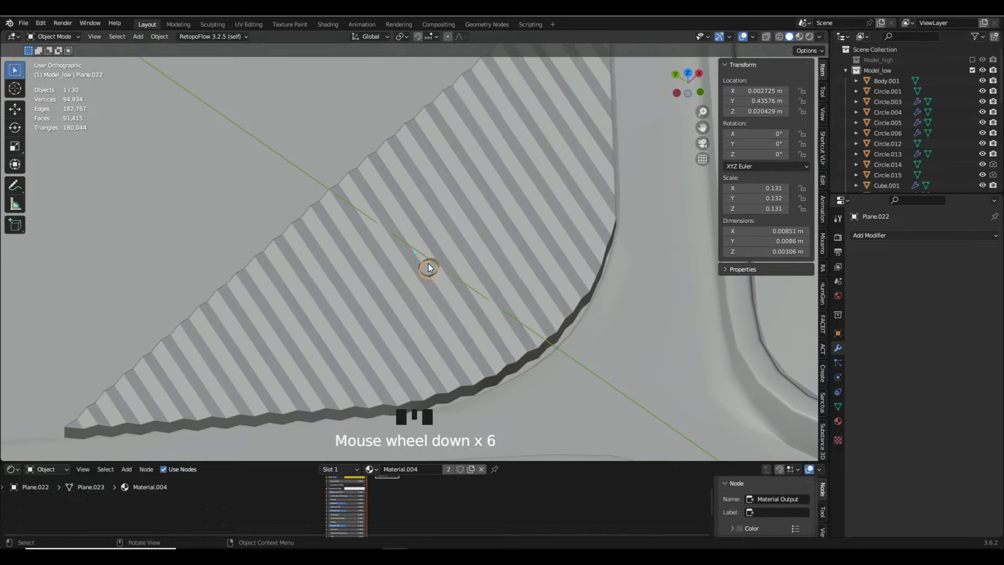
click(338, 313)
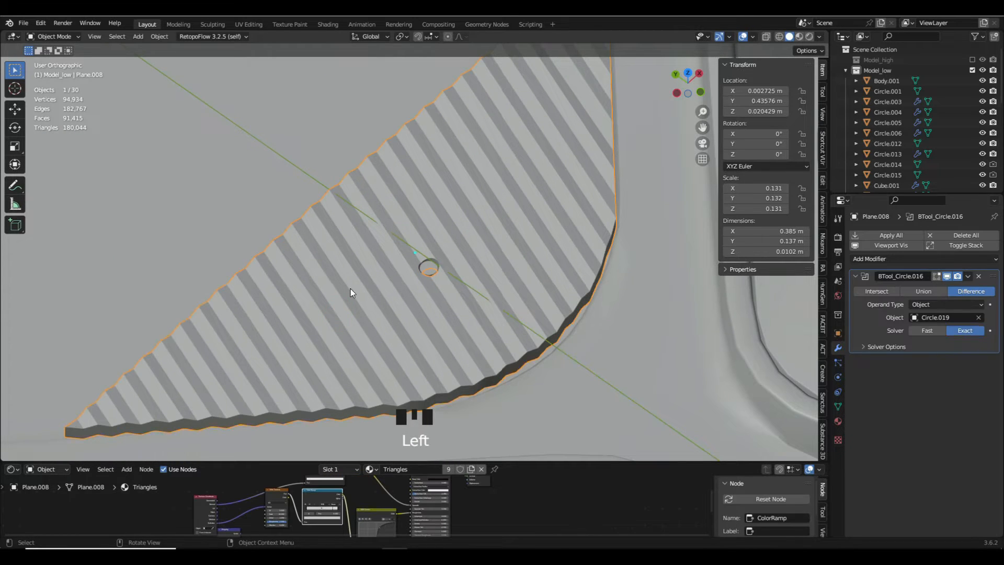
scroll(350, 288, down, 5)
shift+middle_drag(350, 288, 708, 305)
click(968, 276)
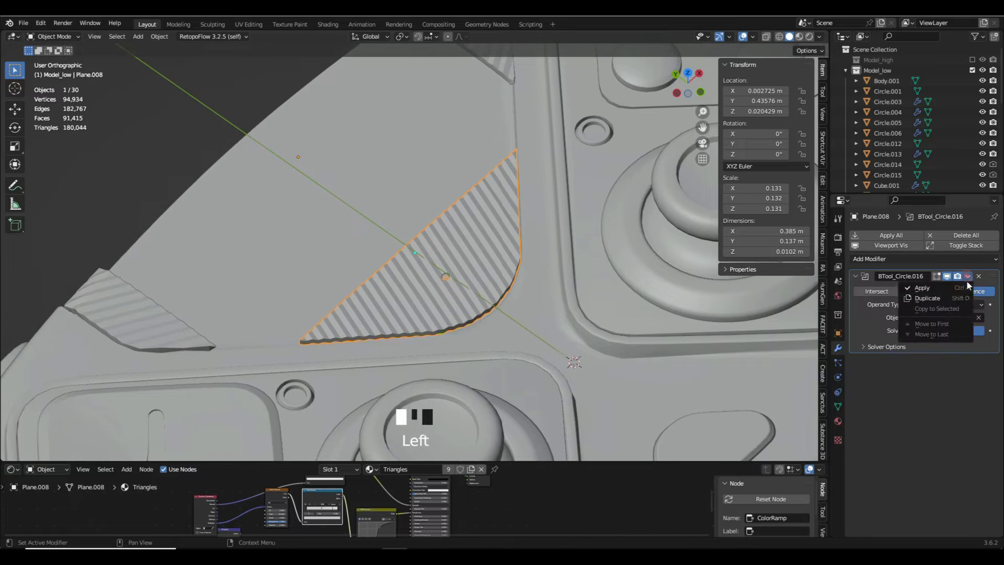
click(933, 288)
key(h)
- Enable Only Rim on the Solidify modifier of the remaining striped side pieces, apply that modifier and hide the pieces
click(173, 327)
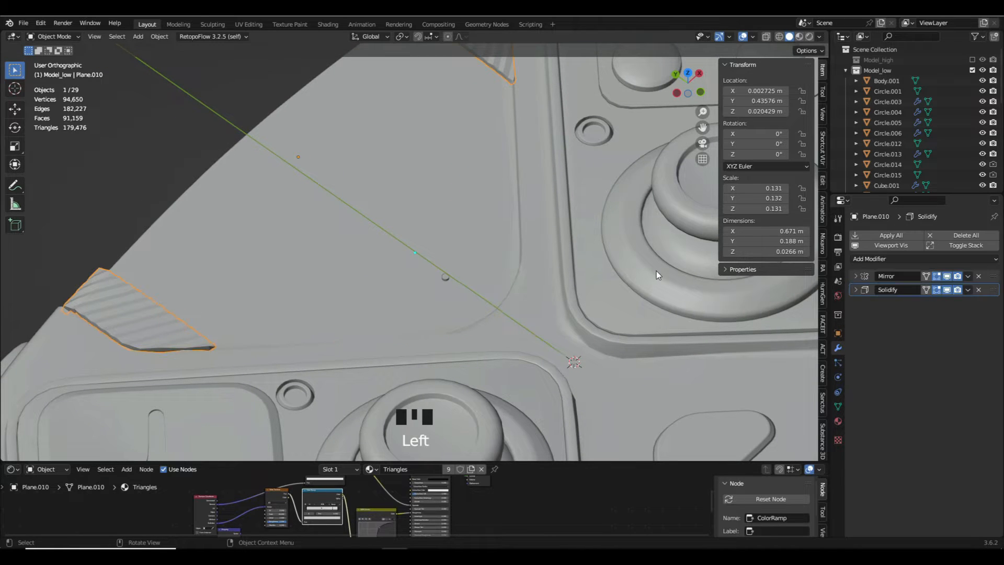
scroll(513, 287, down, 4)
scroll(601, 270, up, 4)
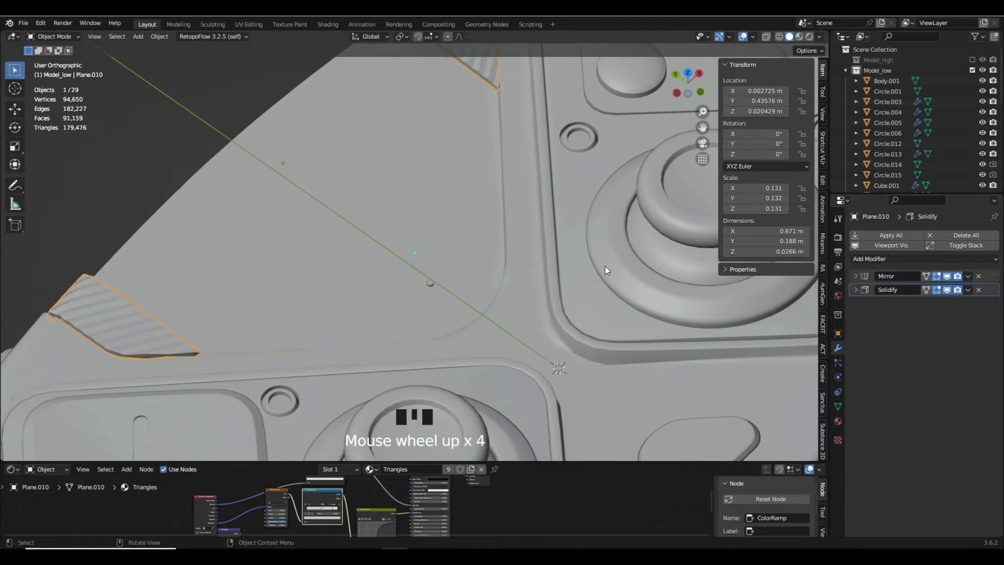
click(855, 290)
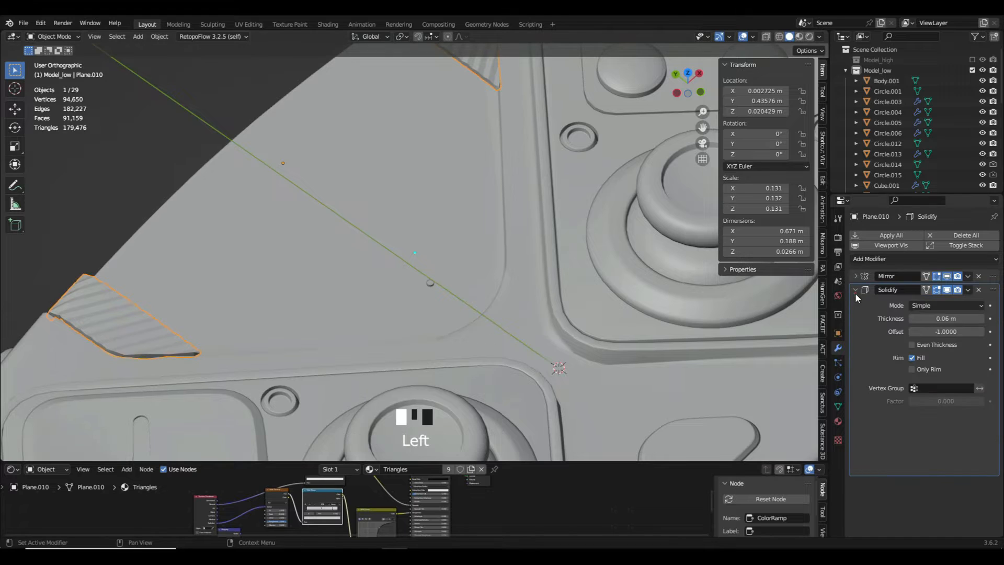
click(931, 369)
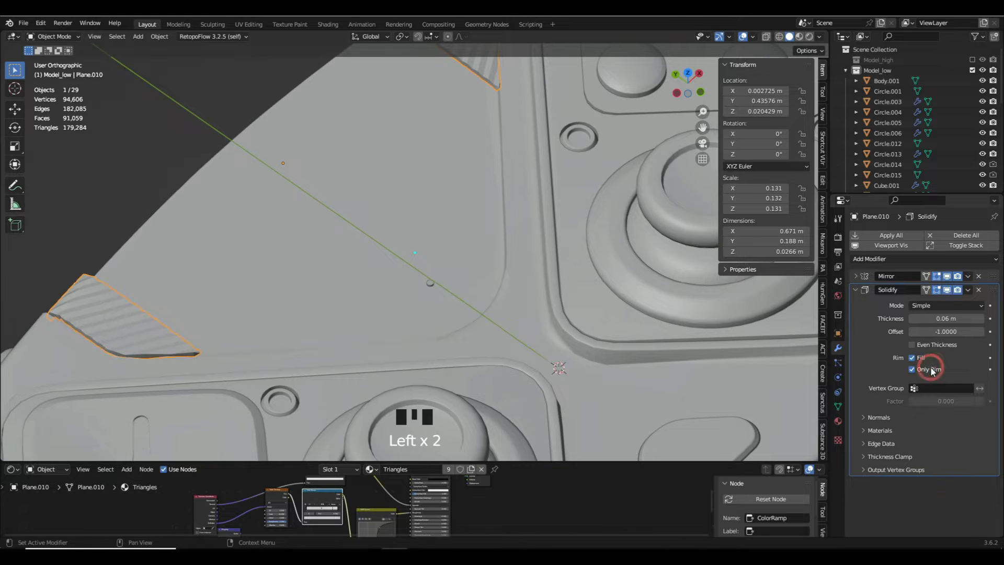
click(968, 290)
click(963, 303)
key(h)
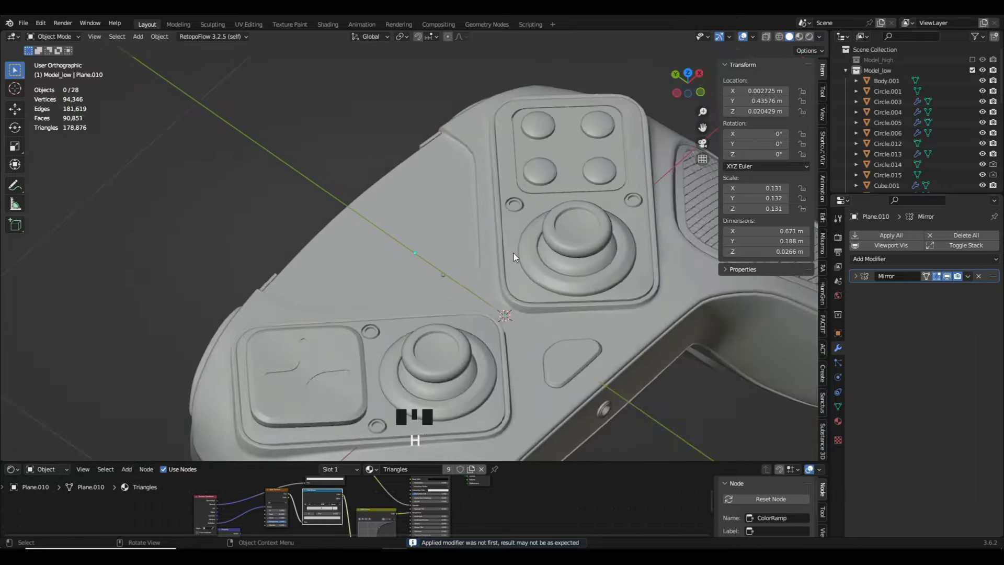
- Hide the thumbsticks and select the mirrored base rings beneath them
click(578, 240)
key(h)
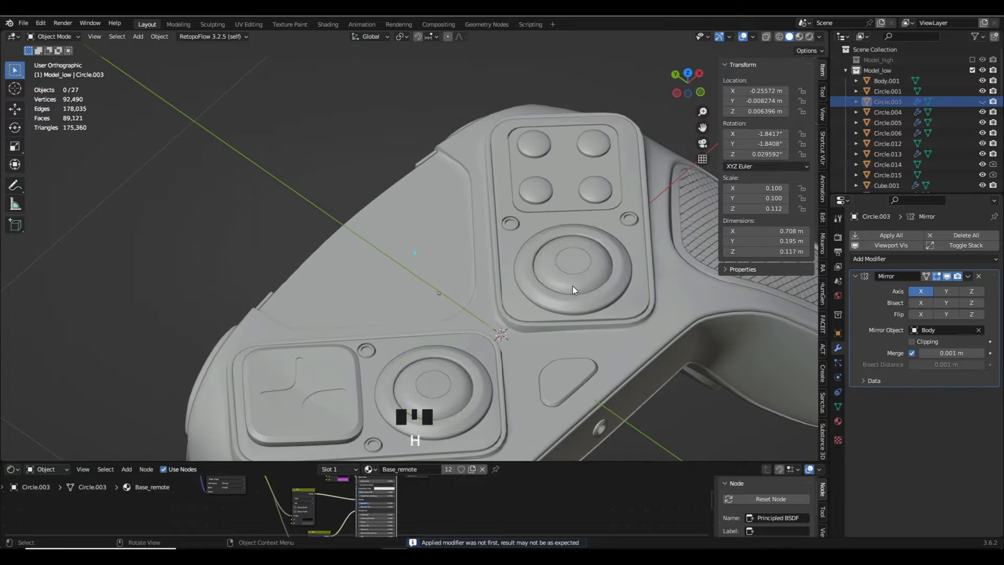
click(572, 286)
scroll(578, 297, up, 3)
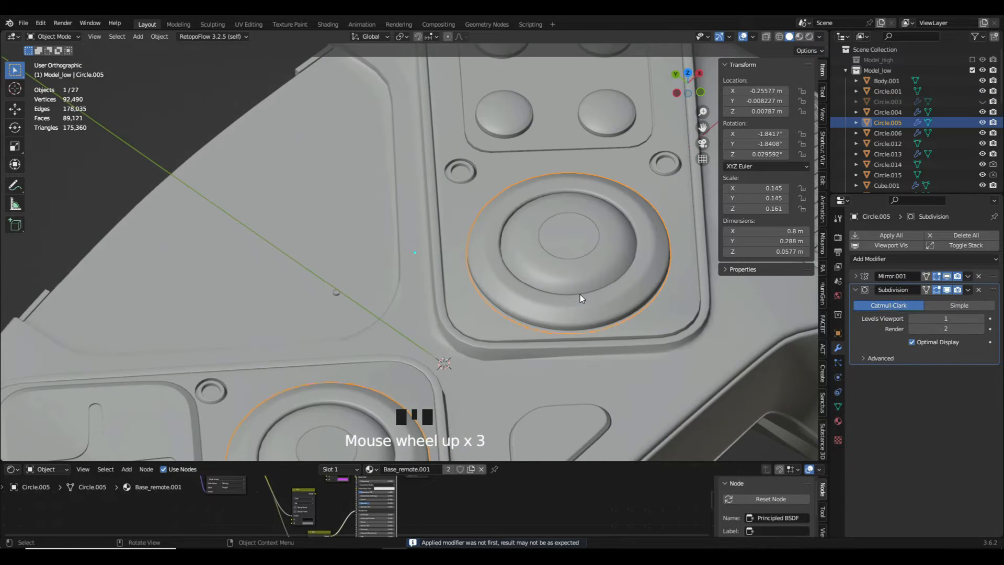
- Compare the base ring's roundness with its Subdivision modifier displayed and hidden in the viewport
click(945, 290)
click(945, 290)
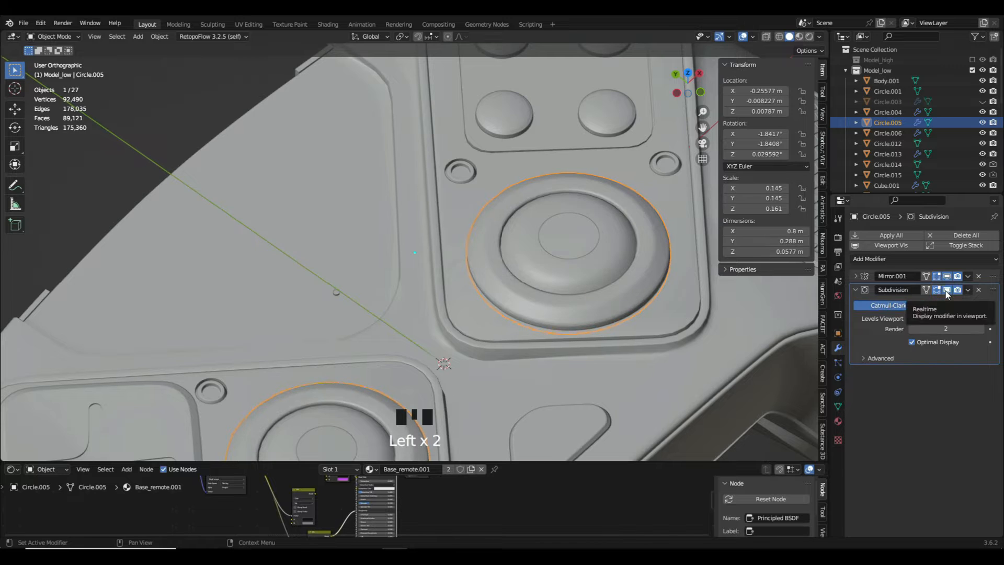
click(945, 291)
scroll(679, 296, up, 5)
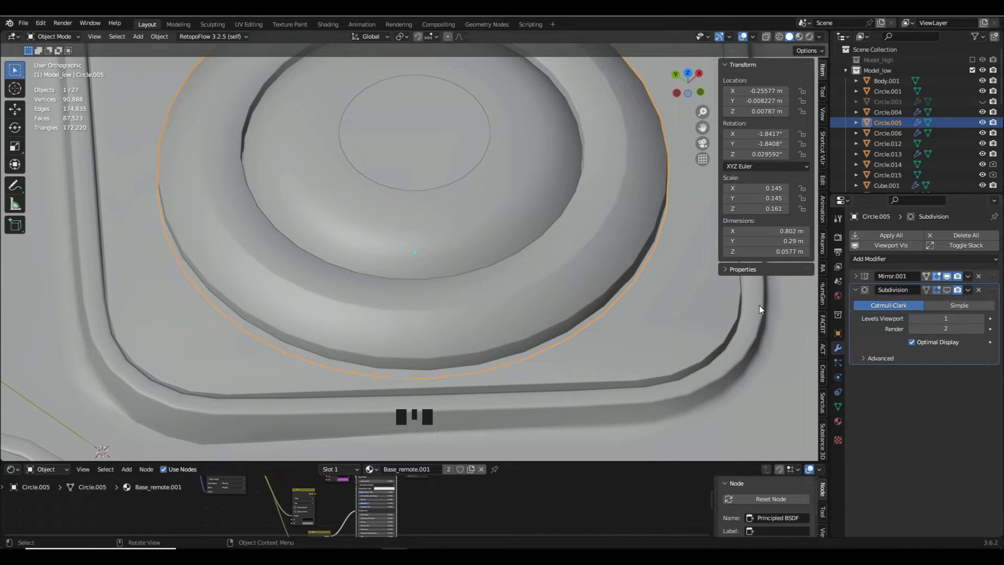
click(946, 291)
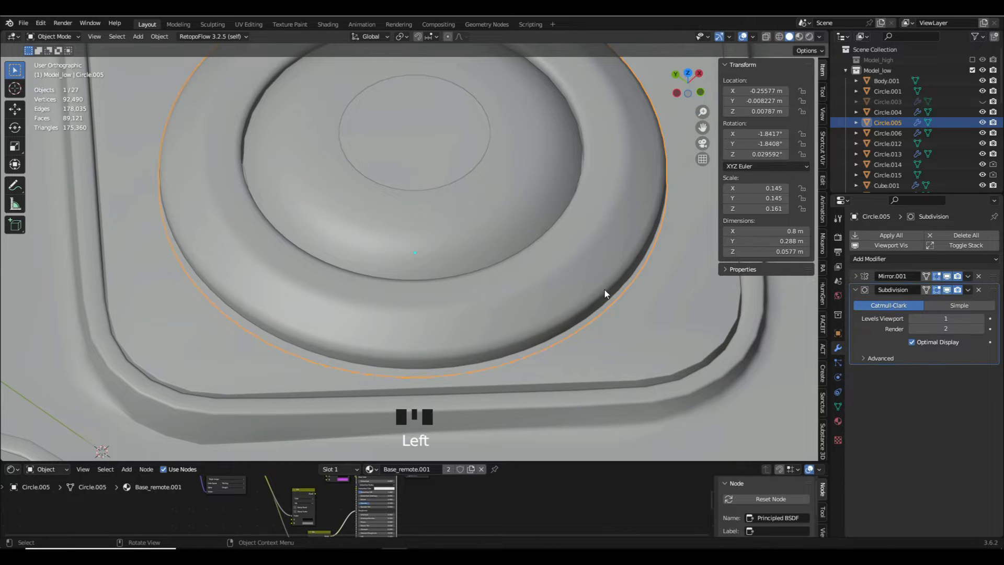
click(946, 290)
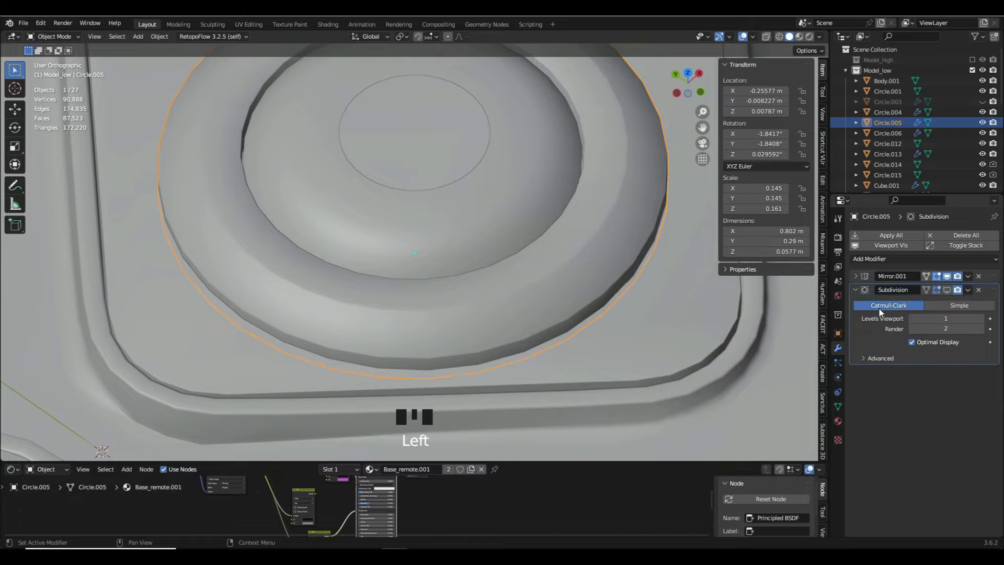
- Trace the ring's angular outer edge with an annotation stroke and erase it again
middle_drag(551, 314, 511, 350)
scroll(556, 311, down, 3)
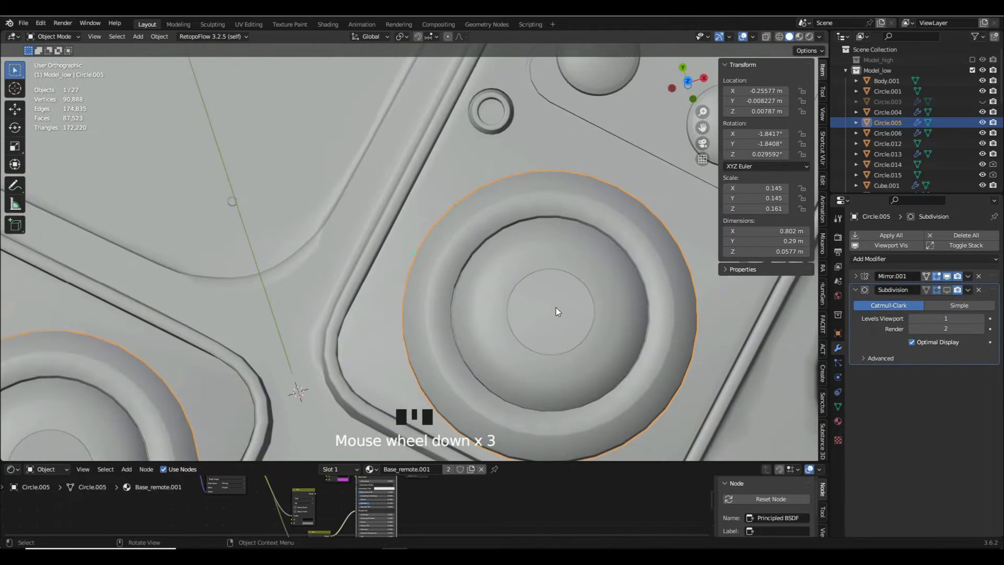
scroll(584, 175, up, 5)
mouse_move(648, 149)
mouse_down()
mouse_move(609, 125)
mouse_move(526, 121)
mouse_move(432, 163)
mouse_up()
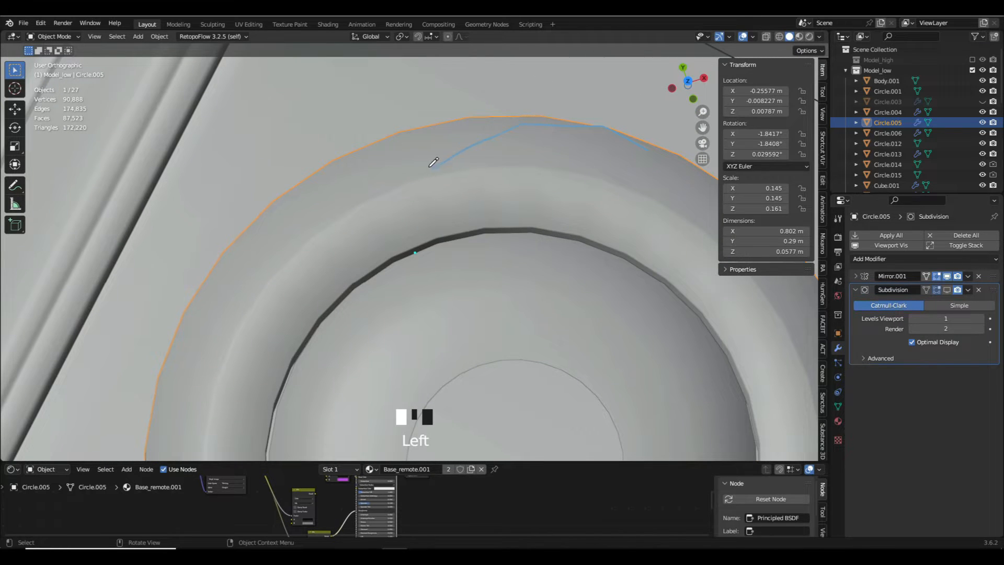
mouse_move(433, 163)
right_down()
mouse_move(528, 143)
mouse_move(638, 139)
right_up()
key(d)
key(d)
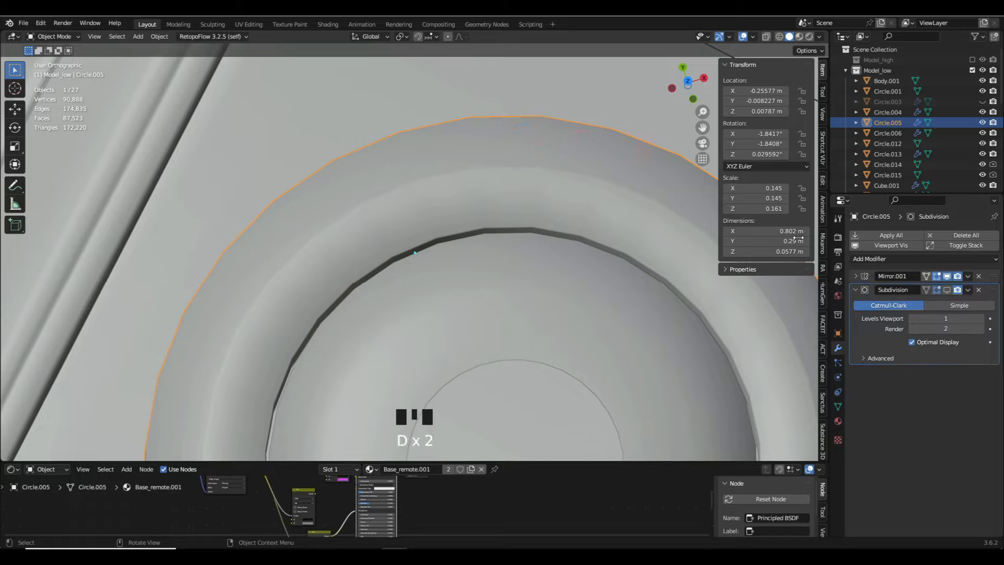
- Redisplay the base ring's Subdivision modifier in the viewport and apply it at level 1
click(946, 290)
click(947, 290)
click(947, 290)
click(967, 289)
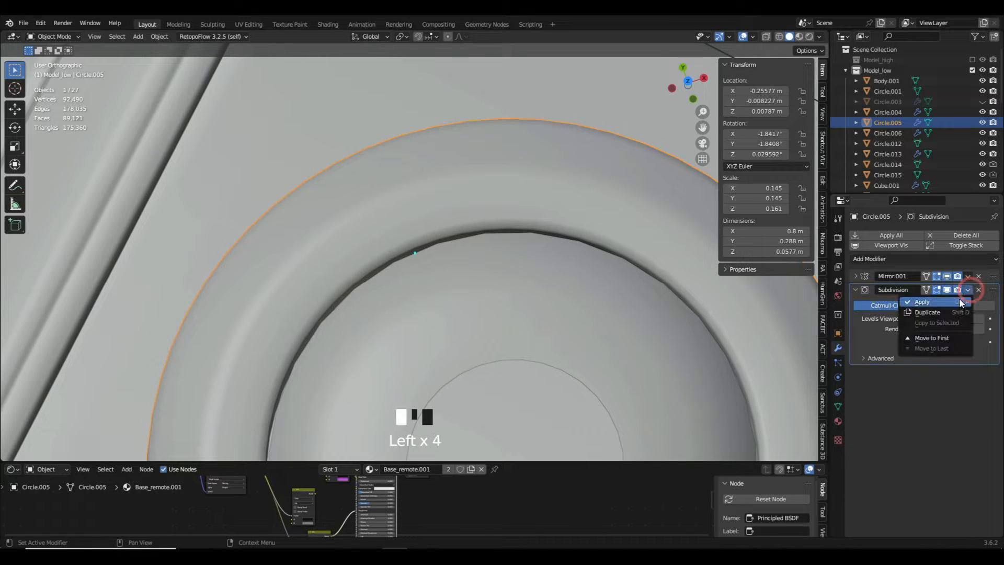
click(924, 303)
scroll(566, 238, down, 6)
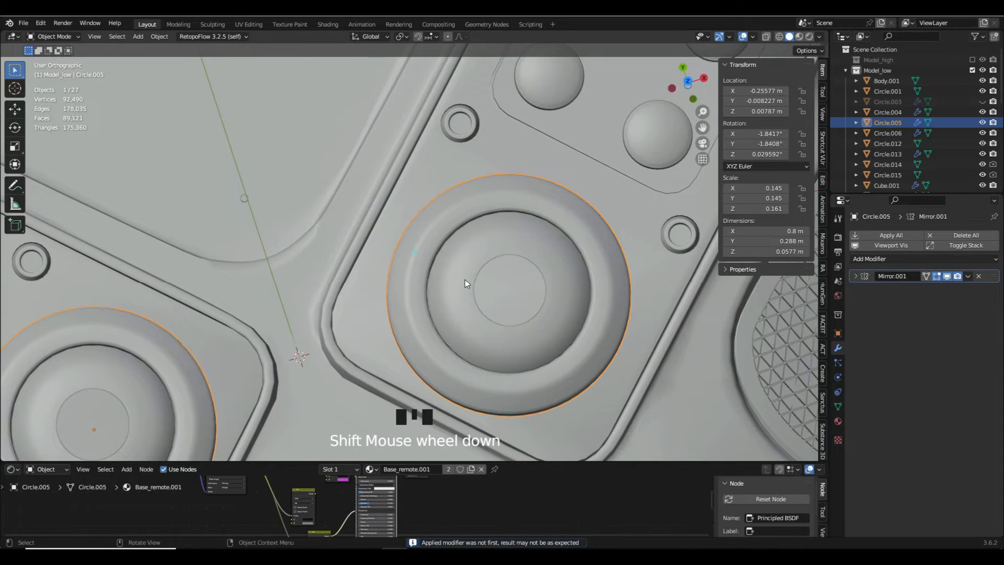
- Open the base ring's mesh for editing in edge selection mode with nothing selected
key(Tab)
middle_drag(492, 314, 549, 259)
scroll(549, 260, down, 1)
scroll(548, 260, down, 3)
scroll(470, 292, up, 12)
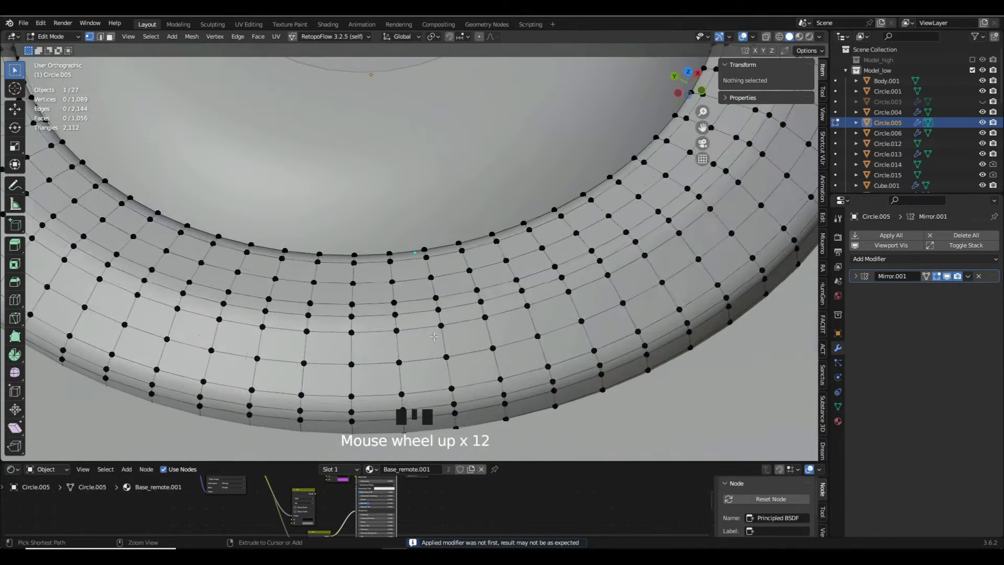
scroll(470, 298, down, 5)
key(2)
click(473, 302)
key(a)
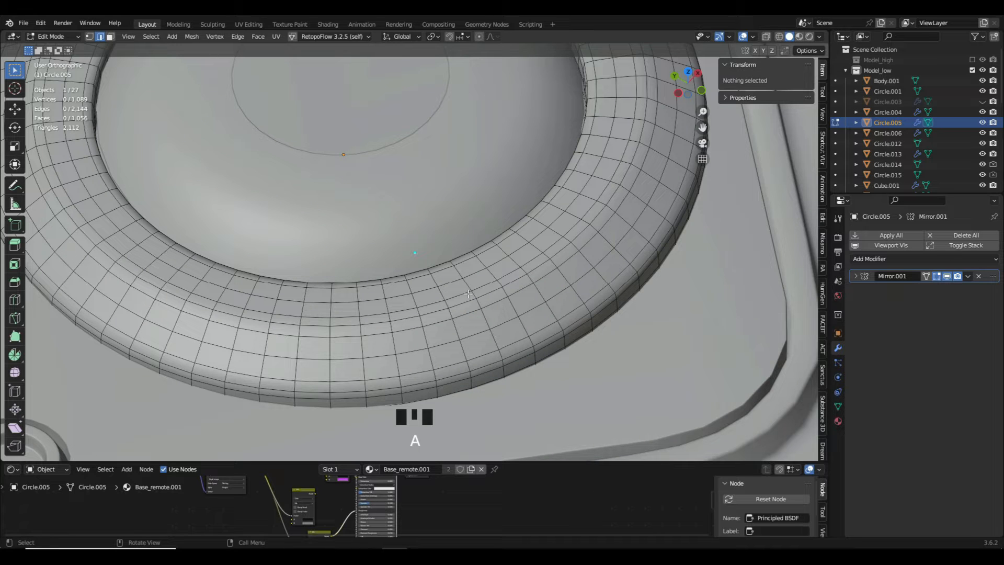
- Dissolve two concentric edge loops on the base ring's upper surface and return to Object Mode
alt+click(441, 328)
alt+shift+click(429, 290)
scroll(428, 290, down, 2)
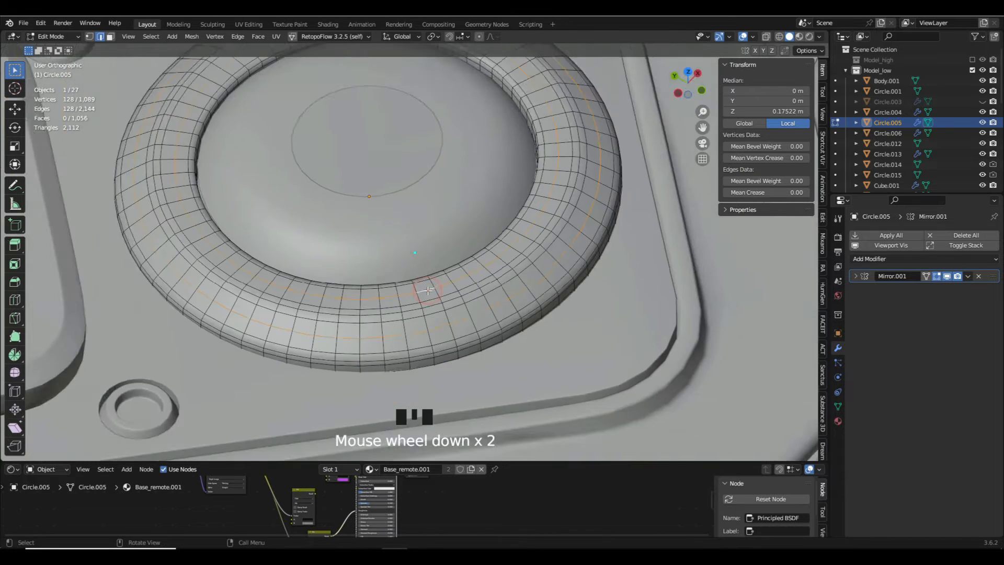
middle_drag(429, 290, 521, 270)
scroll(520, 270, up, 4)
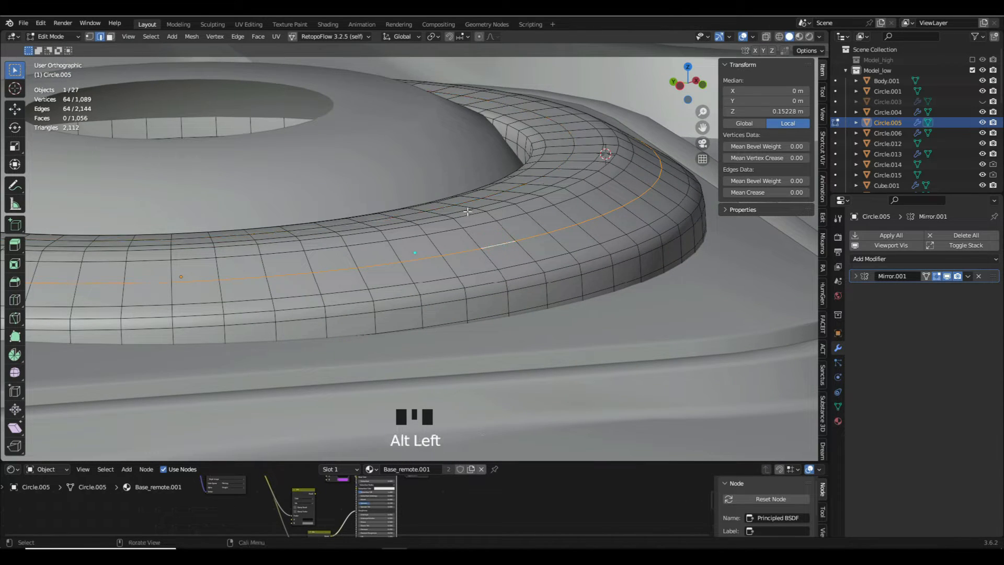
key(x)
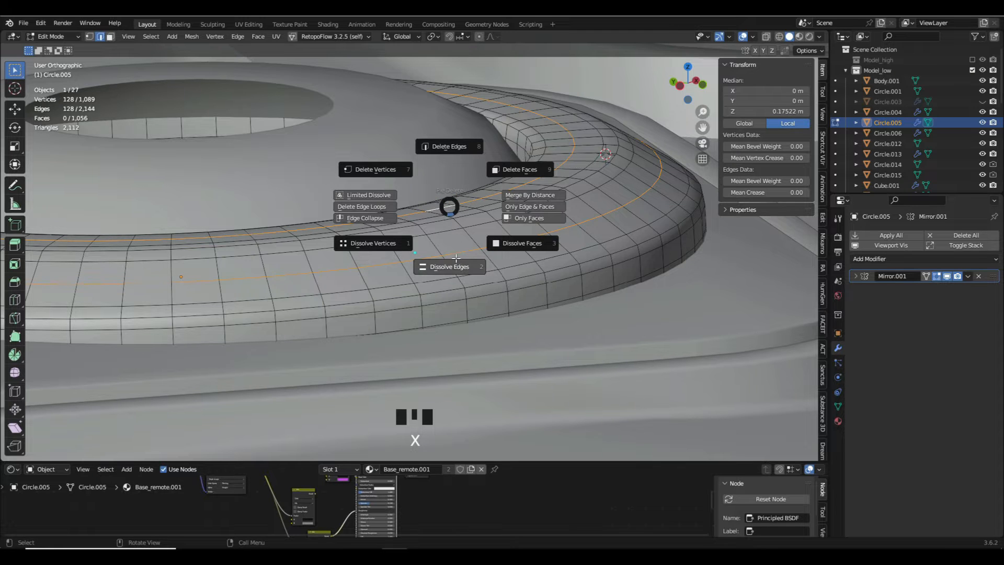
scroll(456, 258, down, 2)
middle_drag(455, 258, 459, 258)
key(ctrl+z)
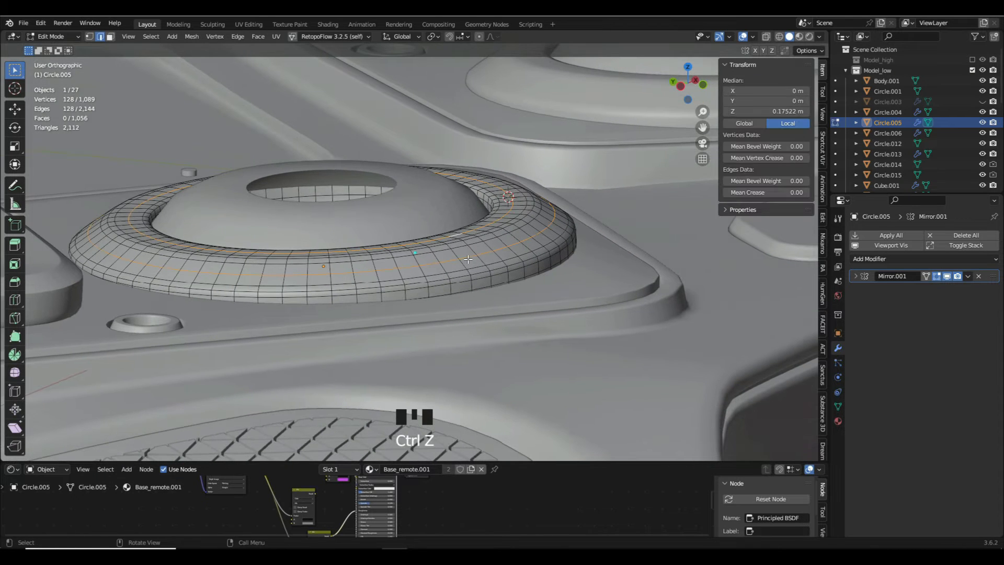
key(x)
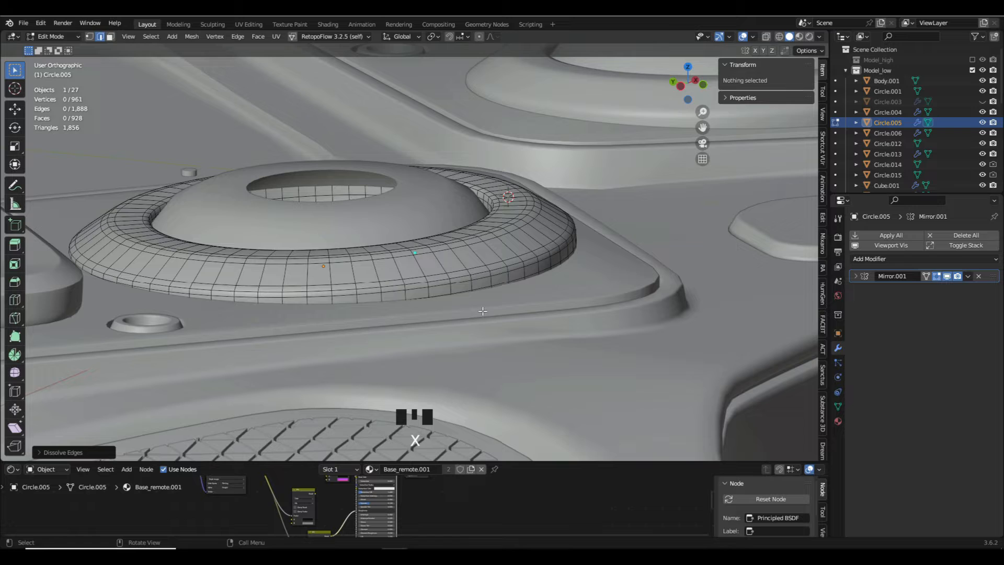
key(Tab)
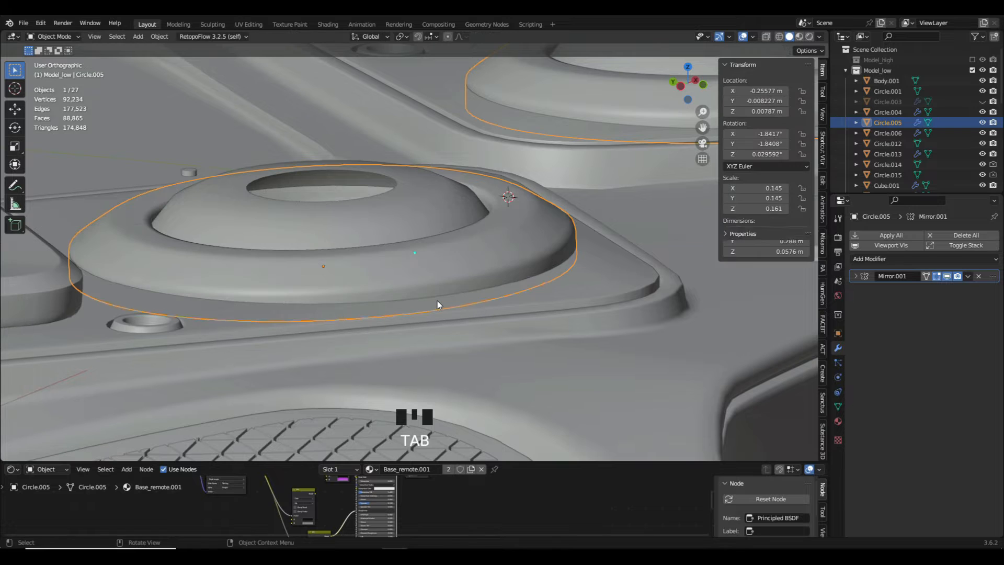
- Isolate the base ring and dissolve one edge loop on its outer side and one on its inner wall
key(slash)
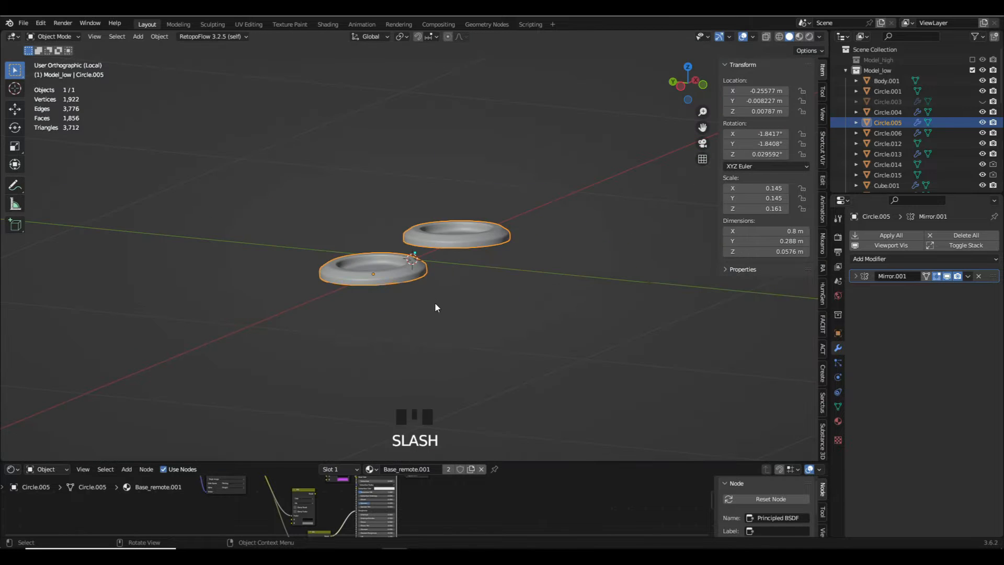
key(Tab)
scroll(437, 302, up, 12)
alt+click(376, 329)
key(x)
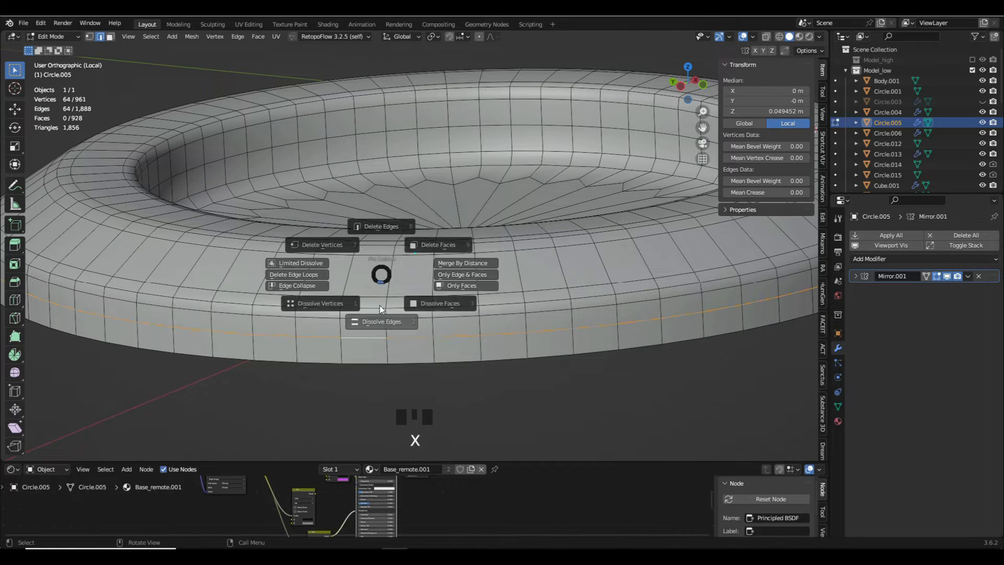
click(382, 313)
scroll(382, 312, down, 2)
key(ctrl+z)
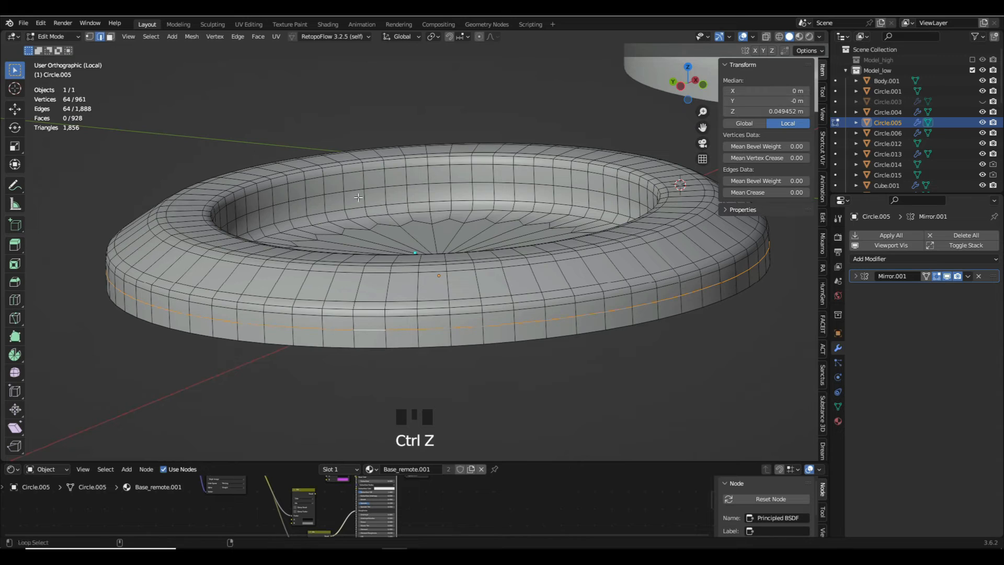
key(x)
click(366, 220)
- Examine the base ring's open underside and its inner disc for further geometry that can be reduced
middle_drag(371, 239, 410, 187)
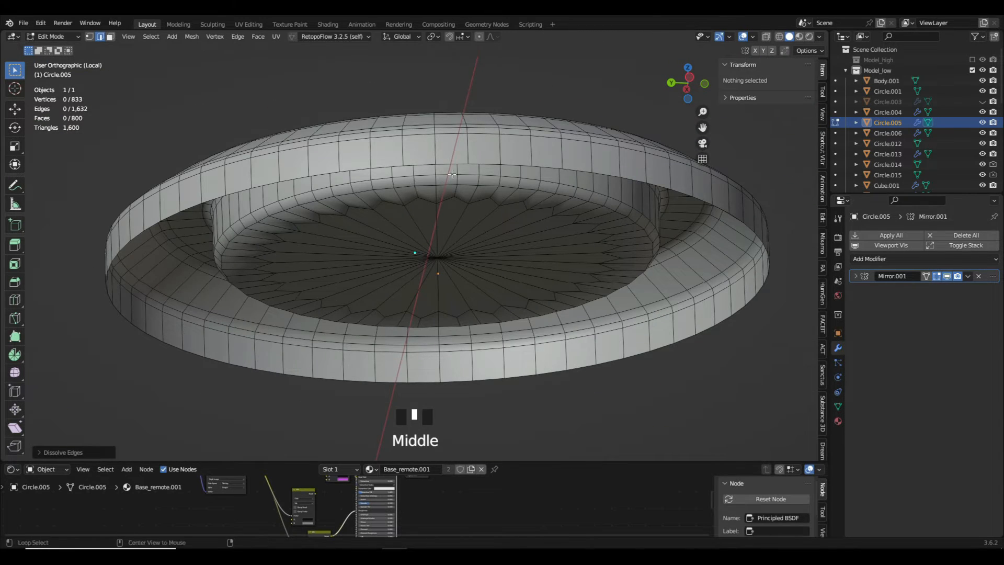
alt+click(452, 164)
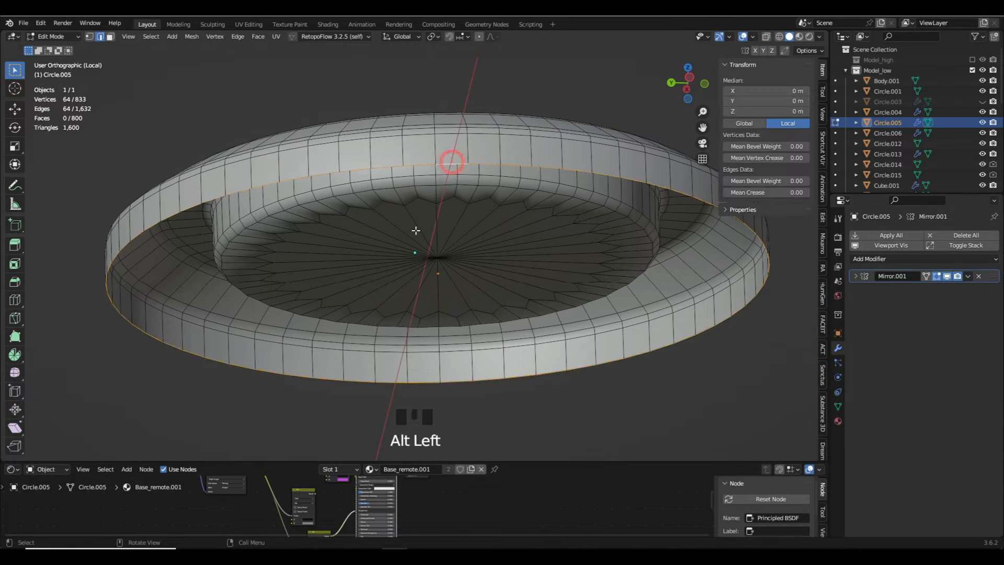
middle_drag(424, 234, 479, 210)
scroll(420, 290, down, 2)
scroll(437, 279, up, 4)
scroll(471, 258, down, 5)
key(Tab)
key(Tab)
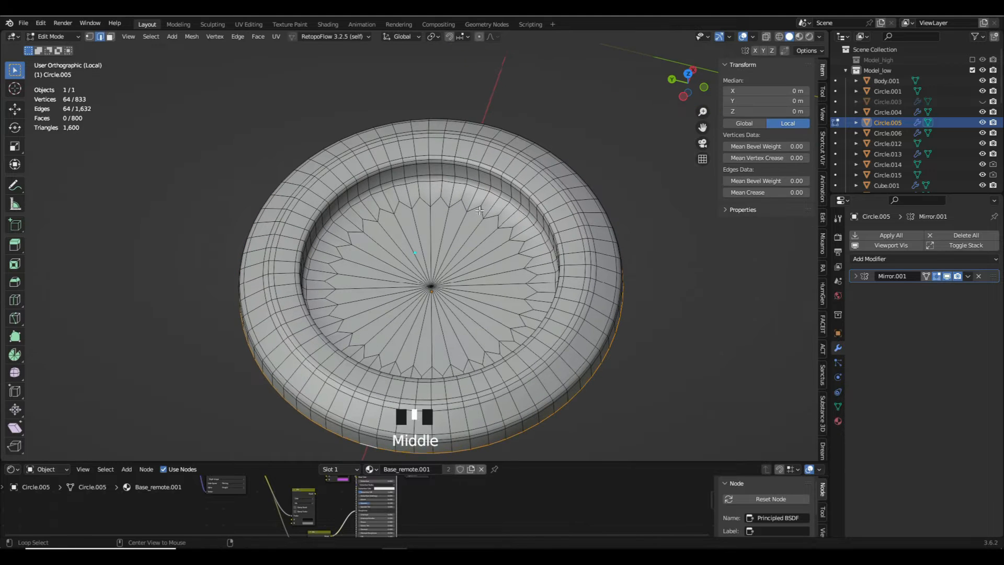
- Select the inner disc's zigzag vertices together with its middle vertex and merge them at center
middle_drag(343, 253, 366, 253)
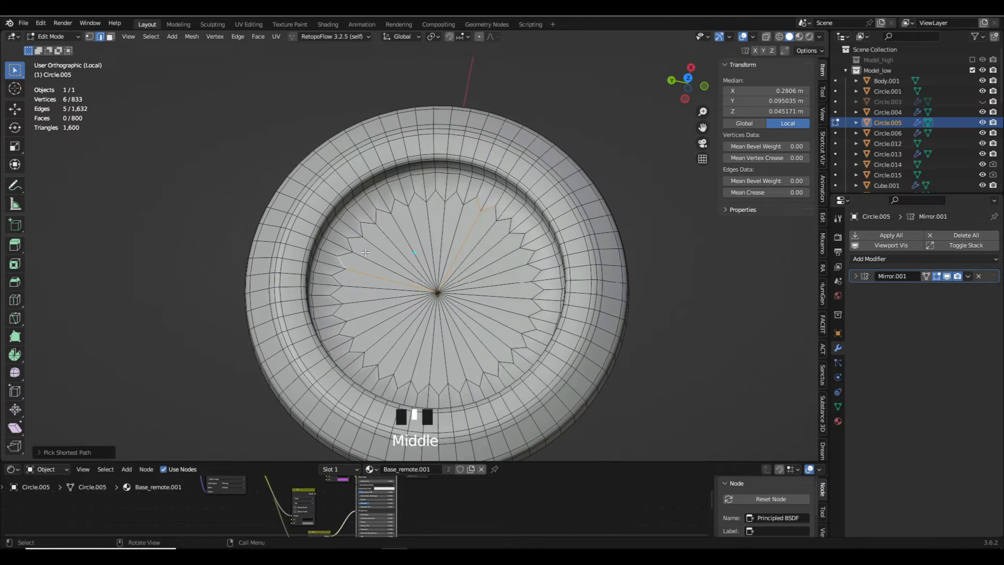
key(ctrl+KP_1)
click(344, 286)
key(c)
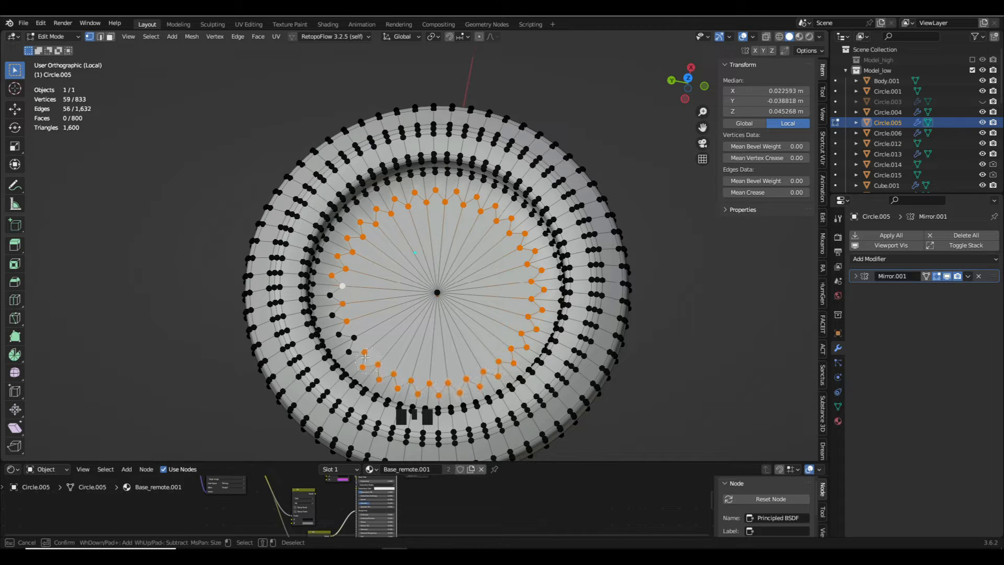
key(m)
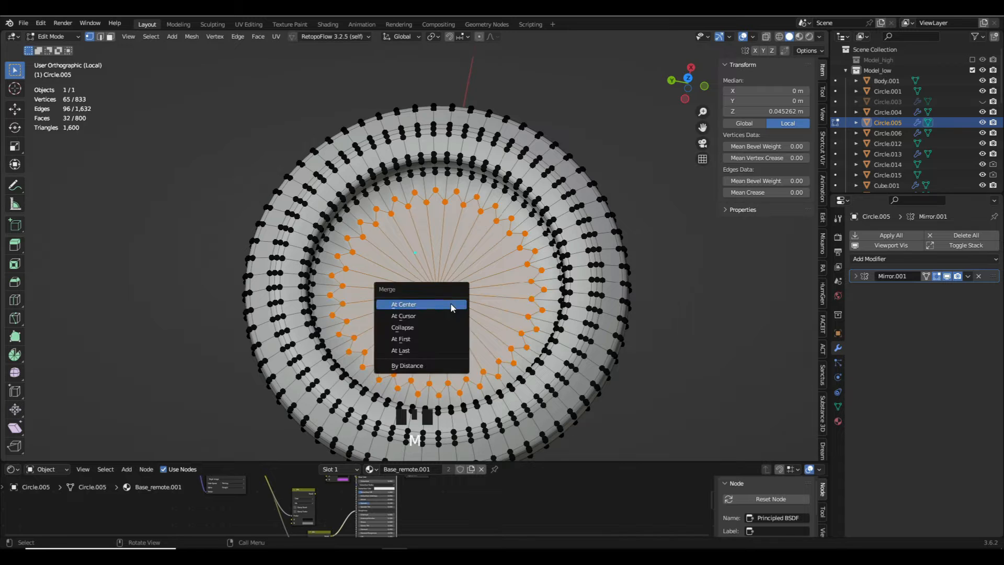
click(450, 302)
key(Tab)
middle_drag(450, 302, 476, 274)
- Select all triangular faces of the ring's inner disc in face selection mode
key(Tab)
scroll(473, 269, up, 2)
key(ctrl+KP_3)
alt+click(470, 259)
key(ctrl+z)
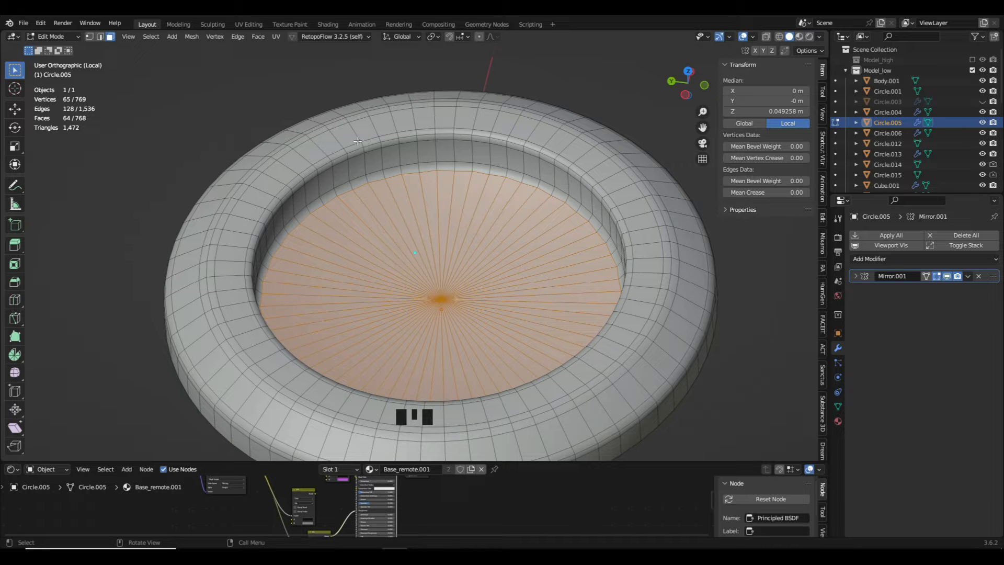
- Try to flatten the inner disc by scaling its faces to 0 along global Z
key(s)
key(z)
key(0)
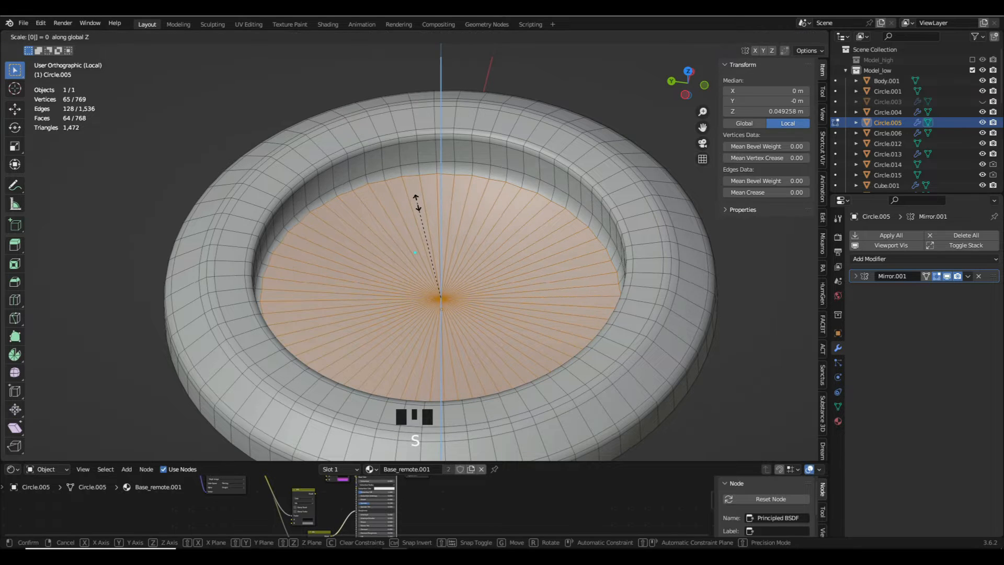
click(417, 202)
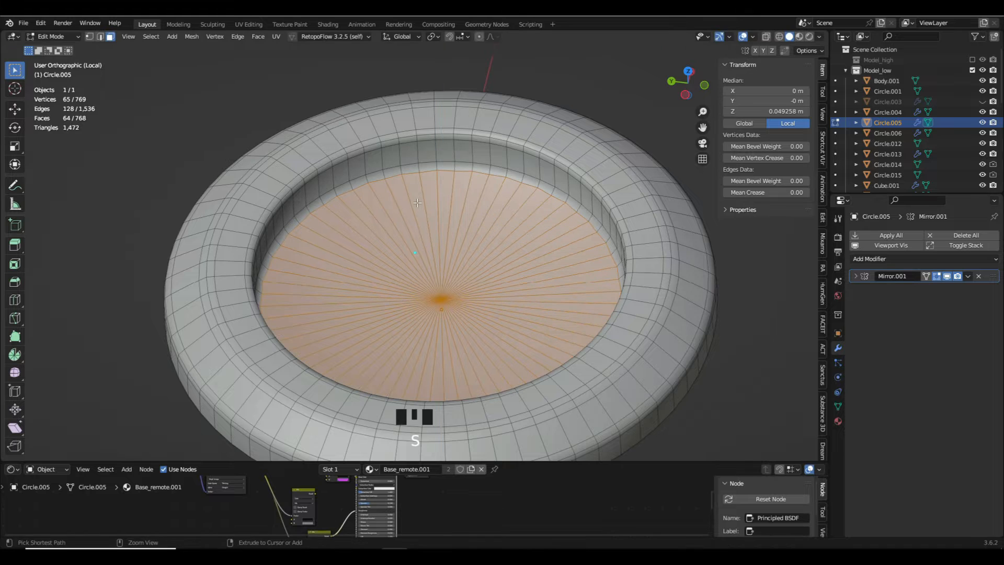
- Set the transform pivot to Active Element in vertex mode and flatten the inner disc by scaling it to 0 along global Z
click(90, 36)
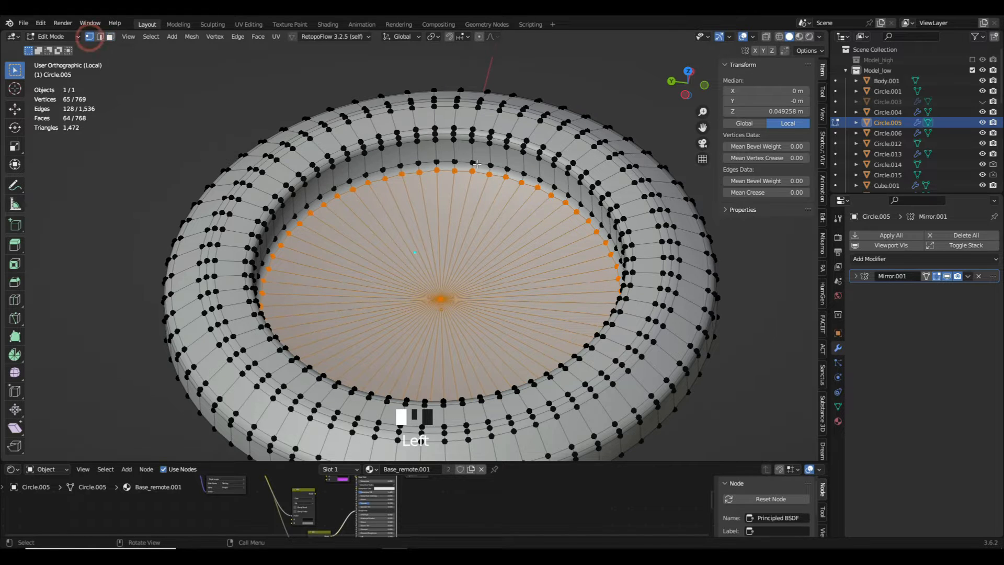
click(434, 37)
click(458, 94)
key(s)
key(z)
key(0)
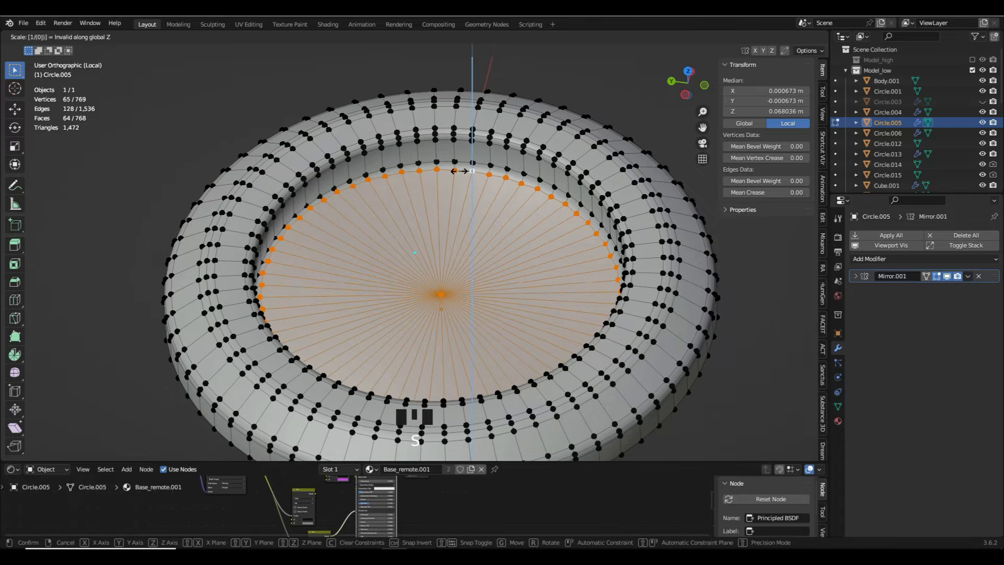
click(464, 186)
- Try to dissolve the edge loop just above the inner disc's rim
scroll(466, 186, up, 4)
alt+click(397, 165)
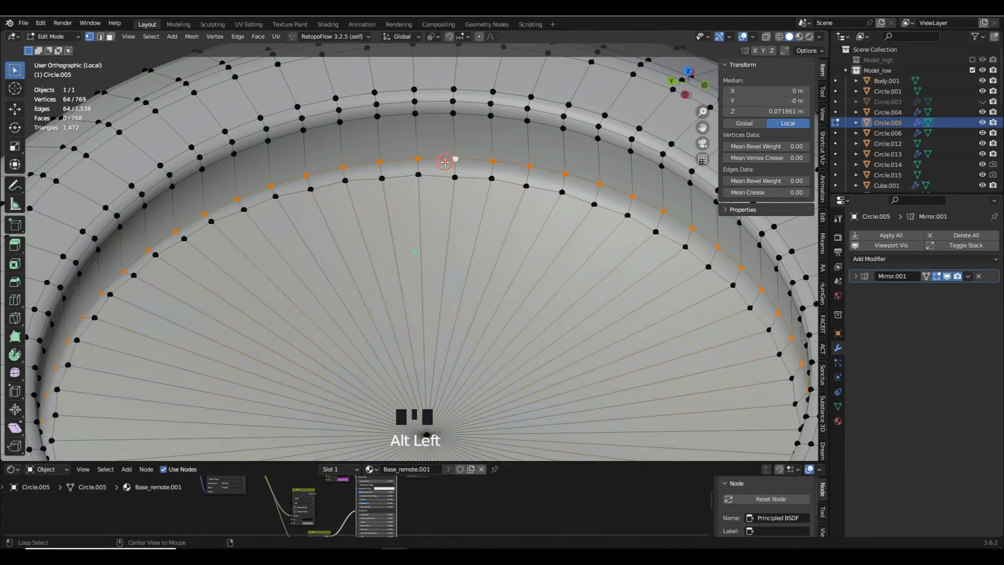
key(alt+z)
key(z)
click(478, 165)
key(x)
click(460, 188)
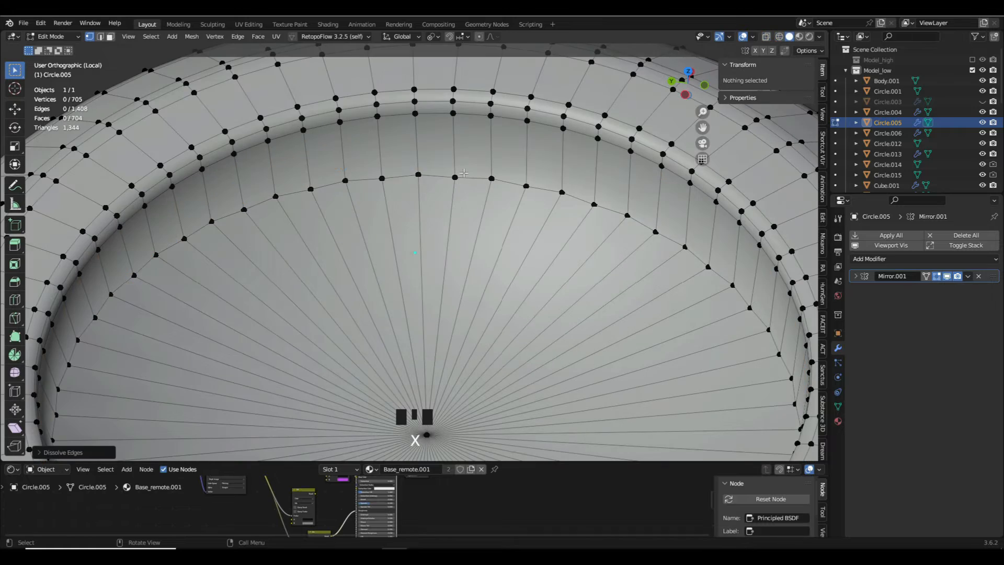
key(ctrl+z)
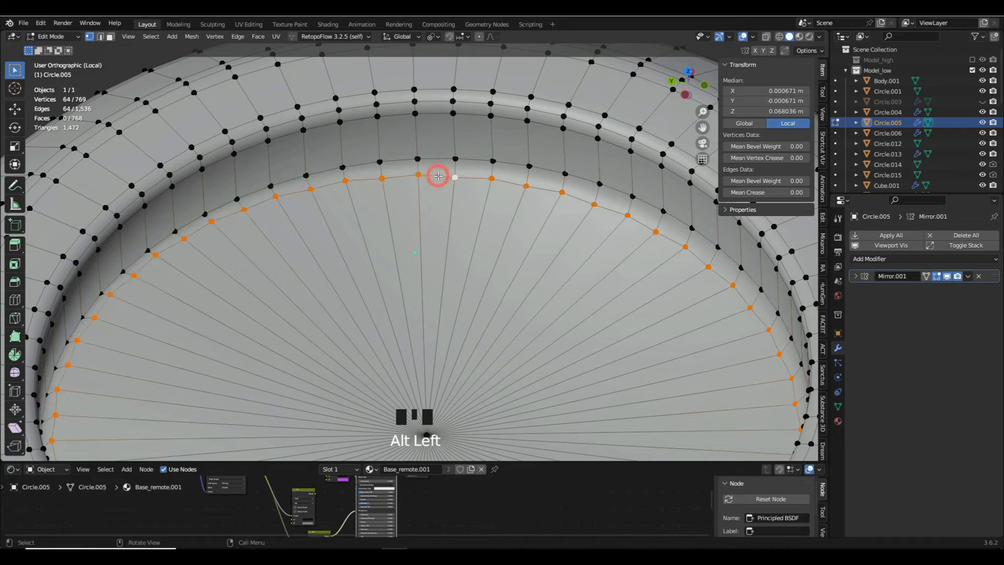
scroll(428, 173, down, 4)
scroll(417, 170, up, 3)
key(s)
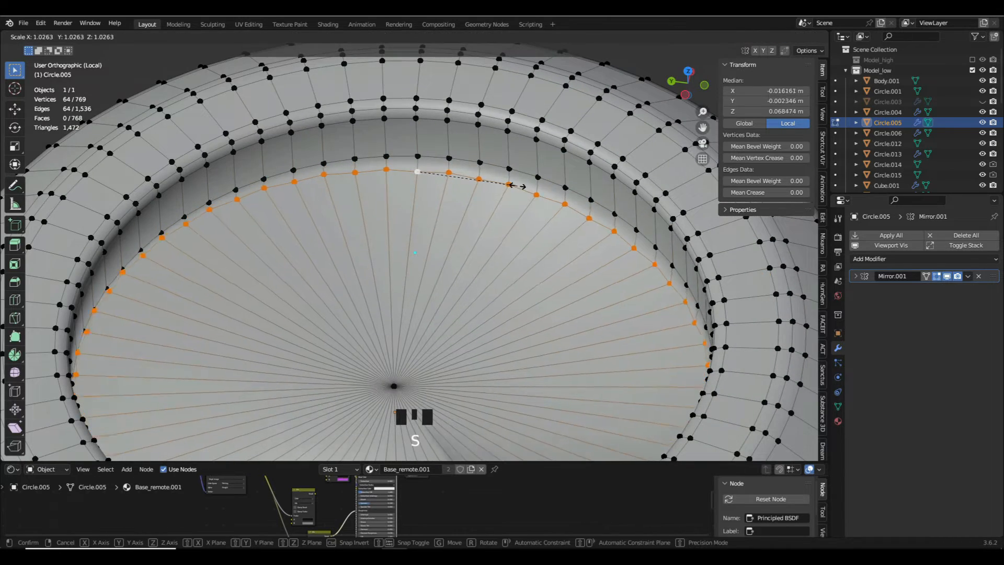
right_click(426, 171)
- Set the transform pivot to Median Point and resize the edge loop at the inner disc's rim
scroll(461, 172, down, 4)
middle_drag(462, 172, 504, 217)
click(437, 37)
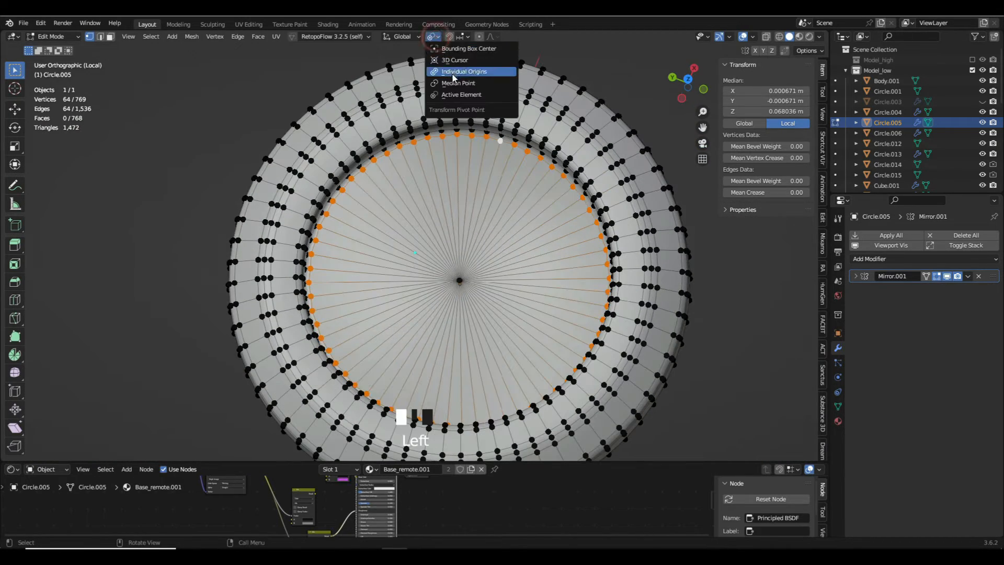
click(454, 83)
middle_drag(518, 155, 548, 124)
key(s)
click(552, 189)
key(shift+alt+s)
key(s)
click(560, 193)
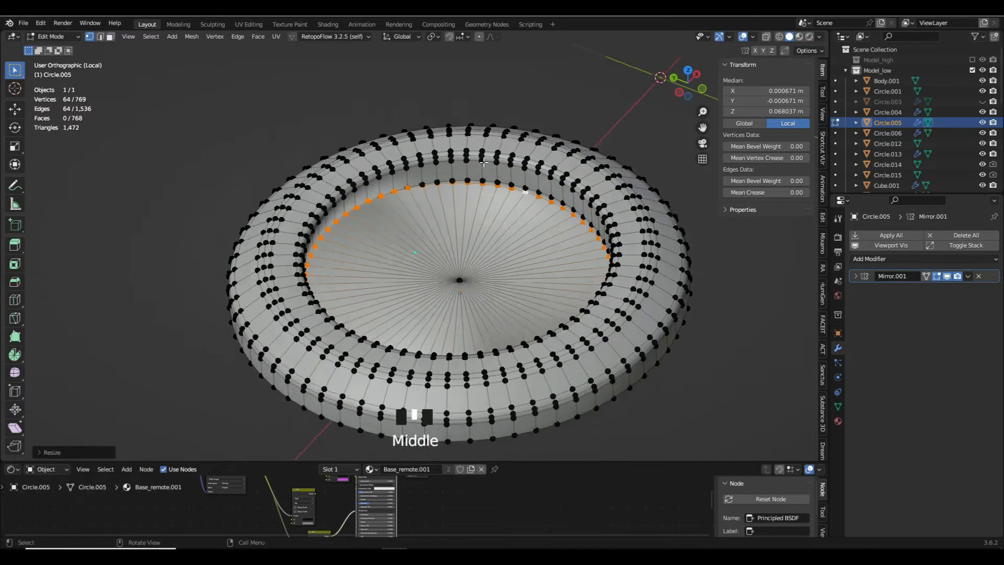
scroll(468, 181, up, 7)
scroll(460, 171, down, 6)
- Select the disc's rim loop together with its center vertex and scale them along Z to level the disc
alt+click(438, 298)
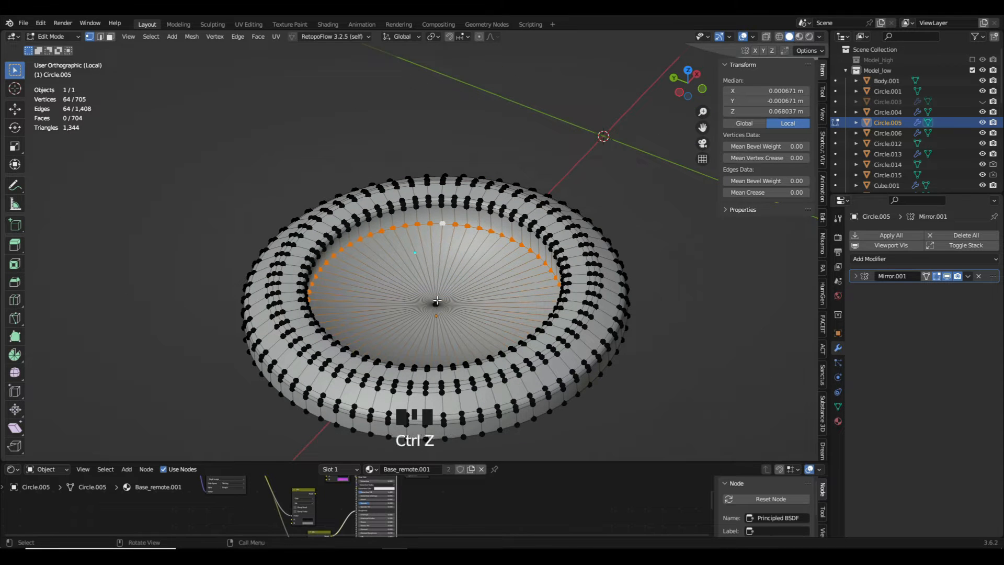
shift+click(441, 302)
key(s)
key(z)
click(441, 301)
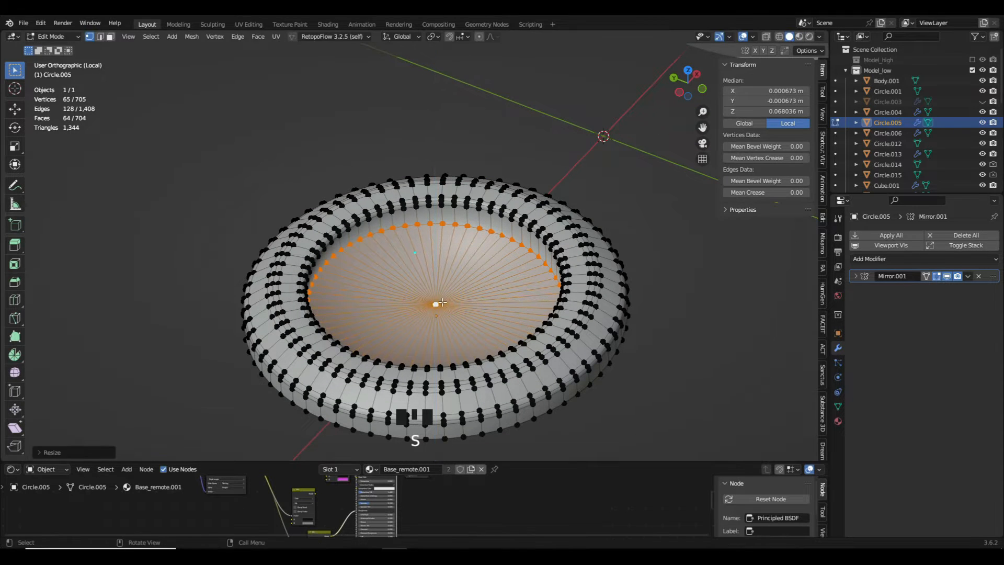
key(Tab)
key(a)
click(389, 246)
- Mark the inner disc's rim edge loop as sharp
scroll(408, 245, down, 3)
middle_drag(442, 251, 374, 239)
key(Tab)
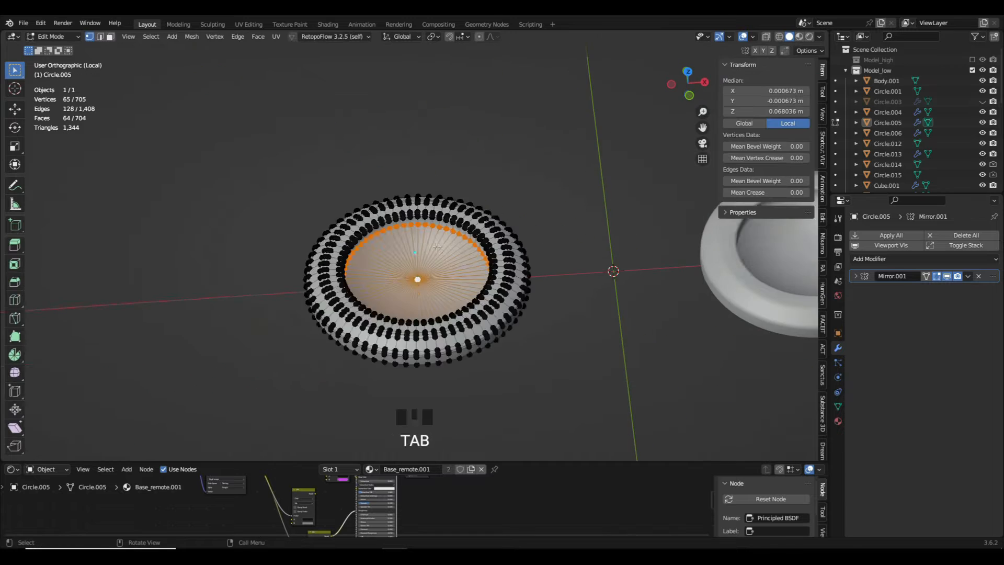
scroll(467, 202, up, 5)
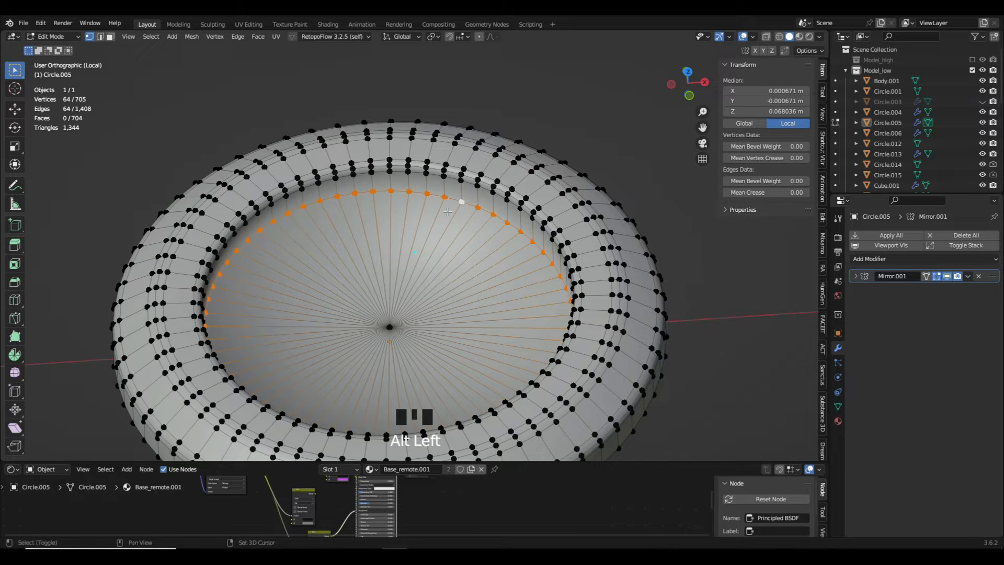
key(ctrl+e)
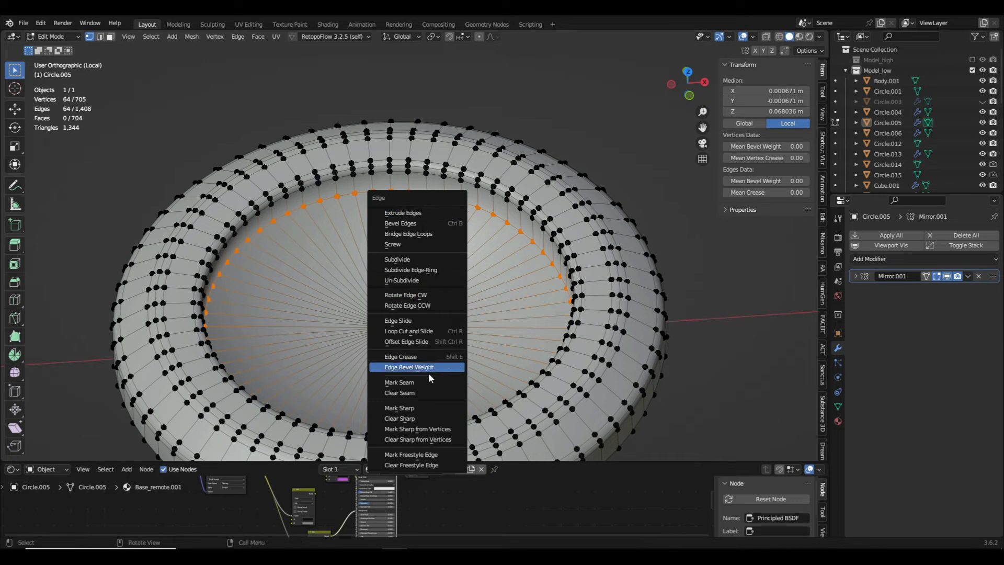
click(418, 408)
key(Tab)
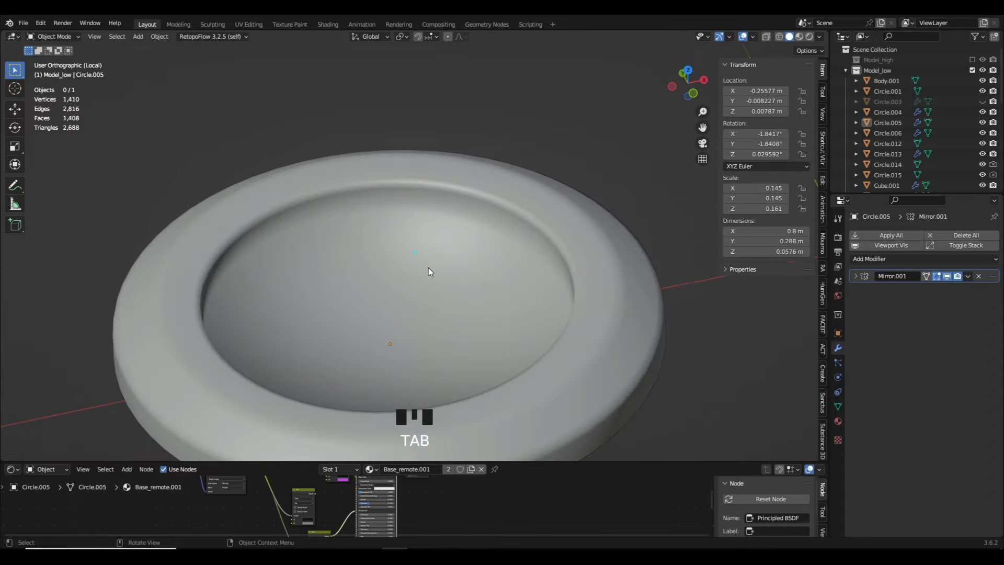
- Enable Auto Smooth for the base ring's normals with an angle of 98°
click(838, 407)
click(872, 450)
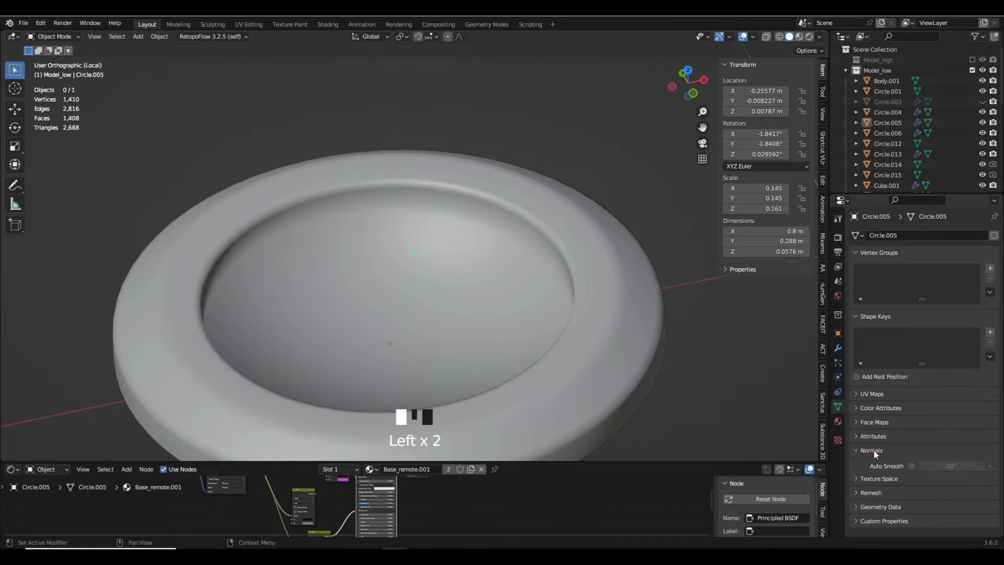
click(912, 466)
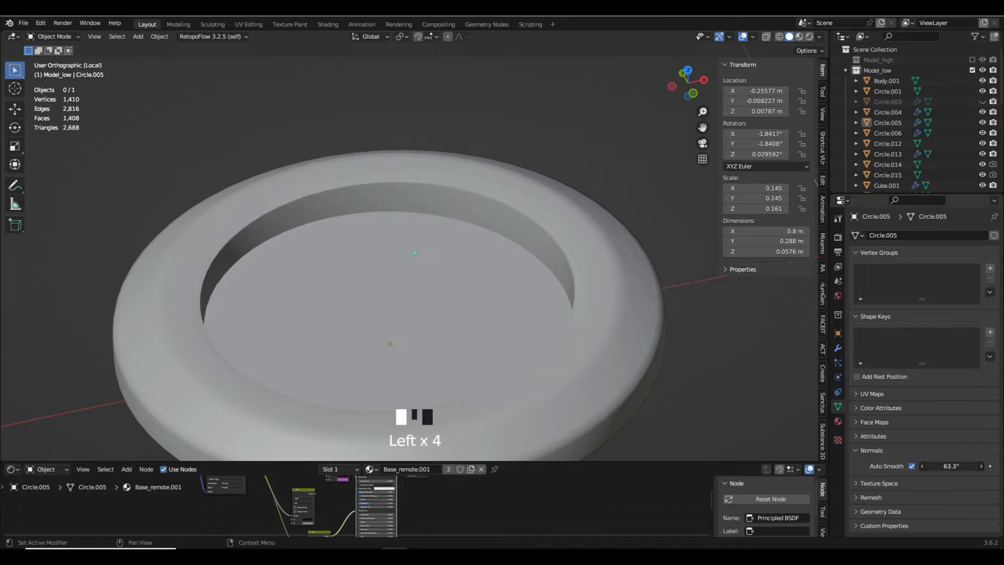
middle_drag(410, 299, 412, 269)
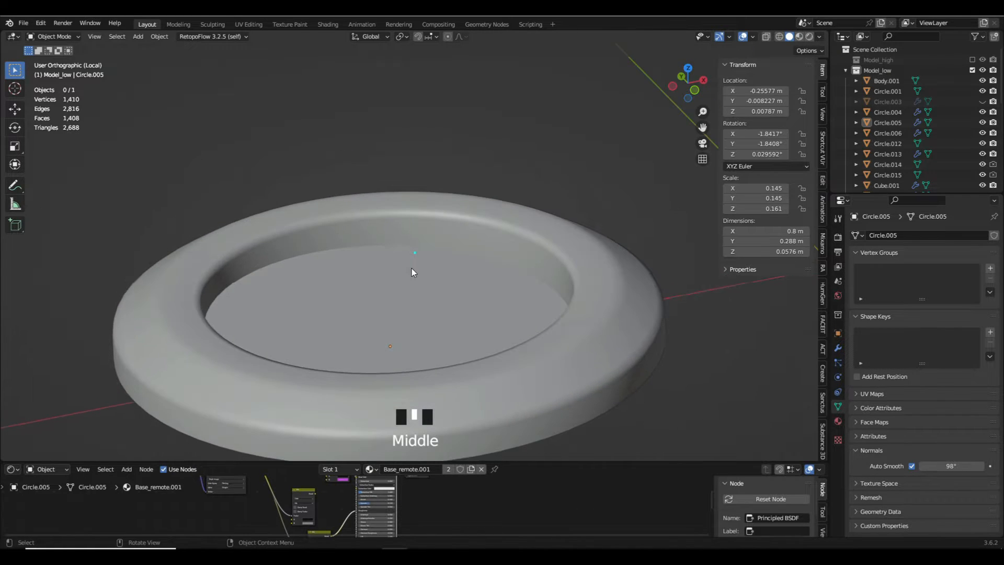
- Bevel the inner disc's rim loop with one segment and mark the selected edges sharp
scroll(308, 257, up, 6)
right_click(280, 267)
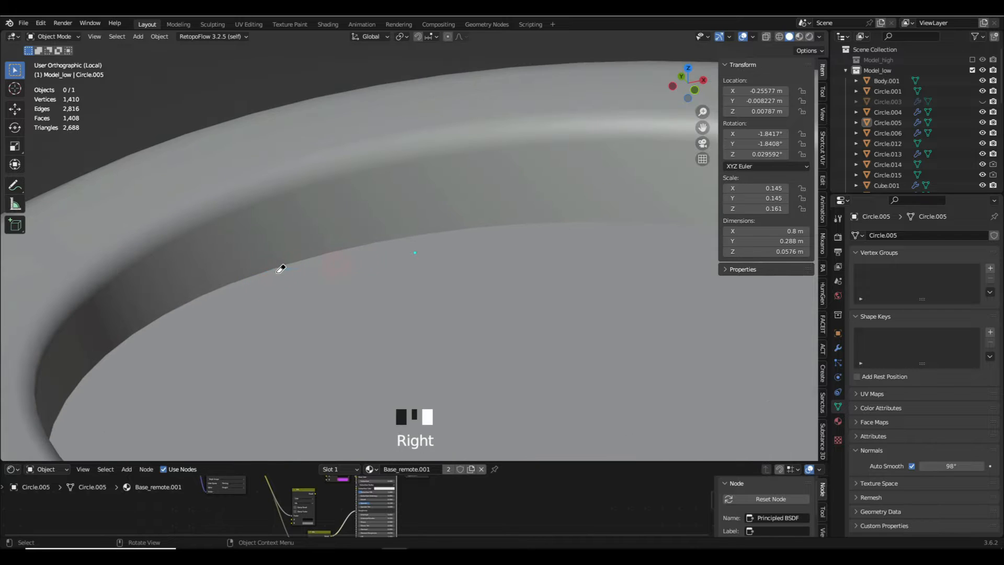
key(Tab)
key(ctrl+b)
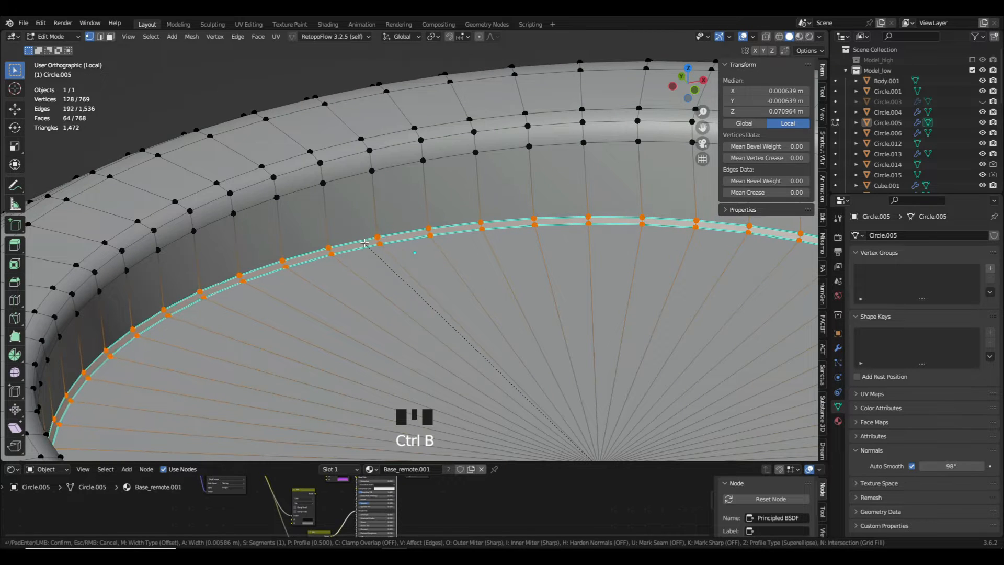
key(ctrl+e)
click(362, 252)
key(Tab)
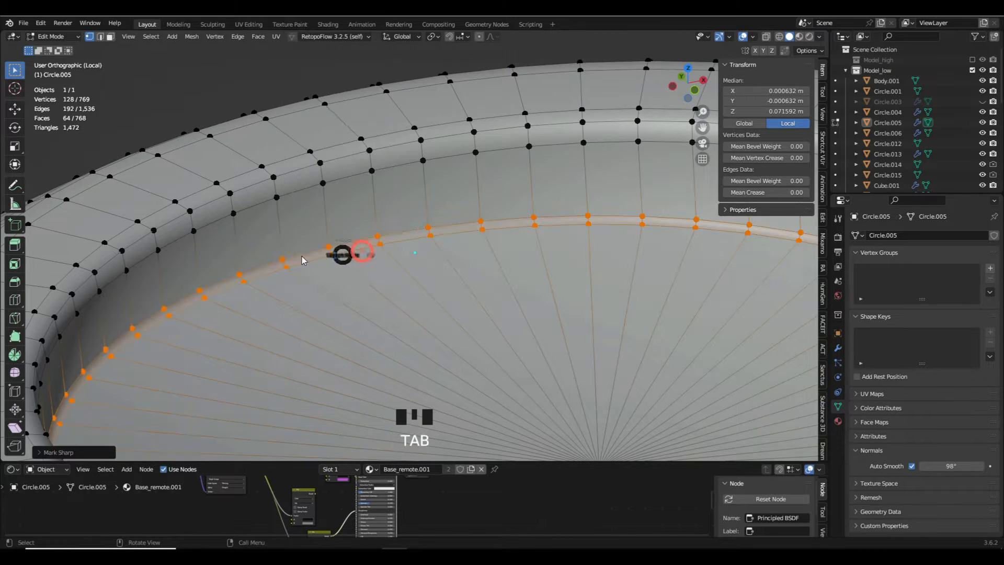
- Examine the base ring's shading and topology around the bevelled disc rim
key(a)
scroll(315, 220, down, 6)
key(a)
click(326, 218)
middle_drag(326, 219, 332, 272)
scroll(330, 245, down, 2)
scroll(334, 303, up, 4)
key(Tab)
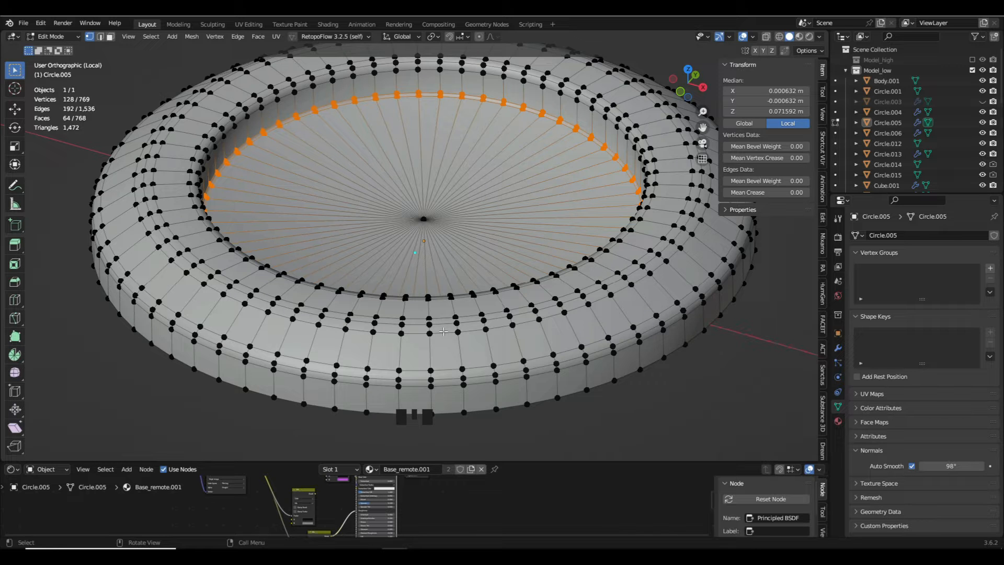
key(Tab)
- Leave the isolated view and hide the thumbstick base rings on the full controller
key(slash)
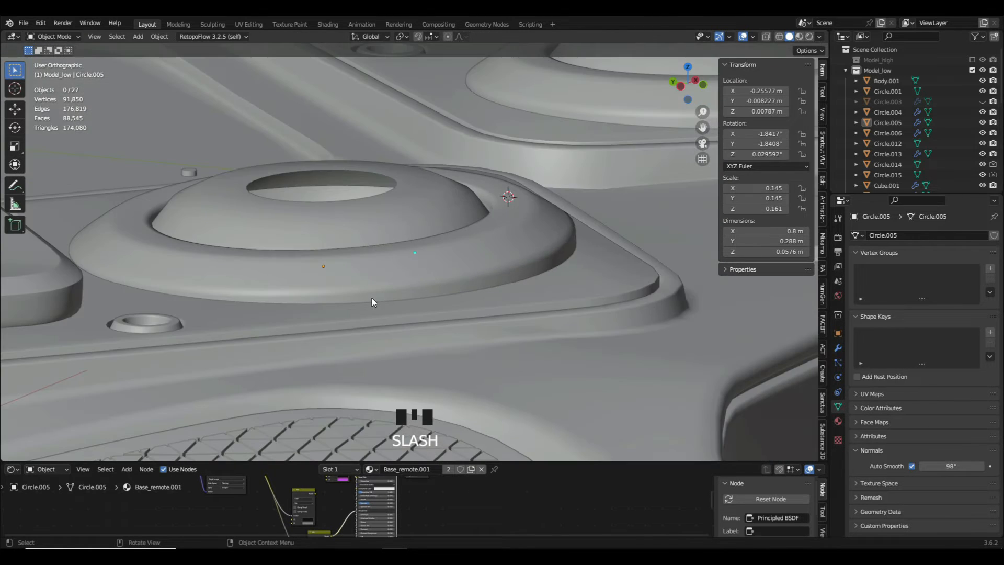
middle_drag(372, 298, 321, 279)
scroll(368, 313, up, 5)
click(377, 296)
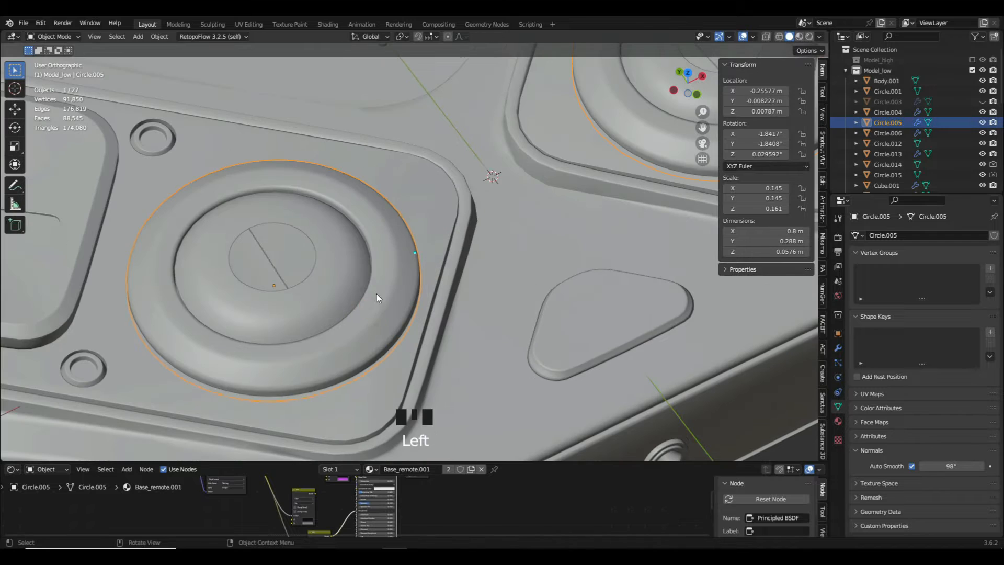
key(Tab)
- Check the mesh and modifiers of the domes at the thumbstick bases and hide the domes
key(Tab)
key(h)
click(318, 279)
key(Tab)
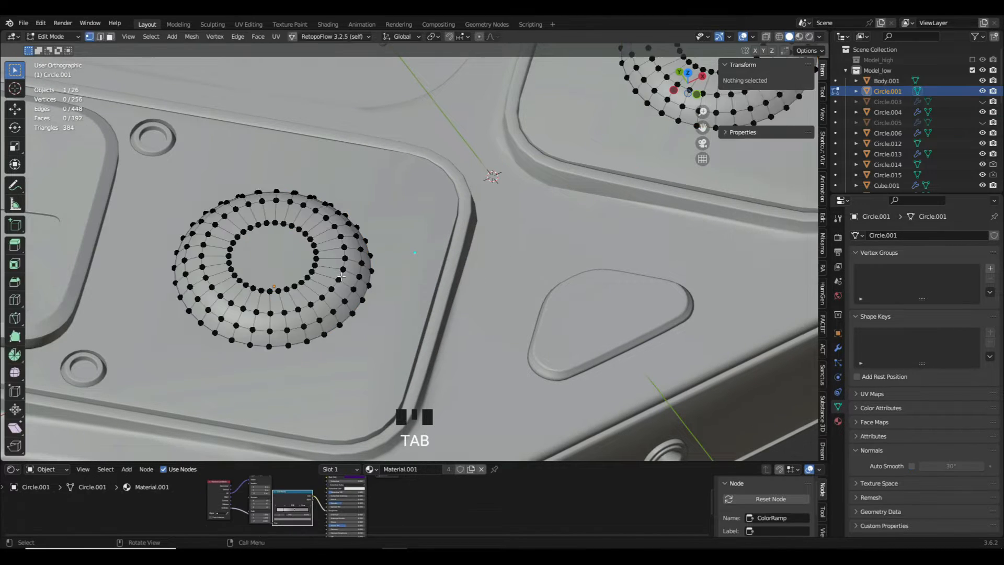
middle_drag(319, 279, 347, 237)
key(Tab)
scroll(288, 242, down, 3)
click(320, 292)
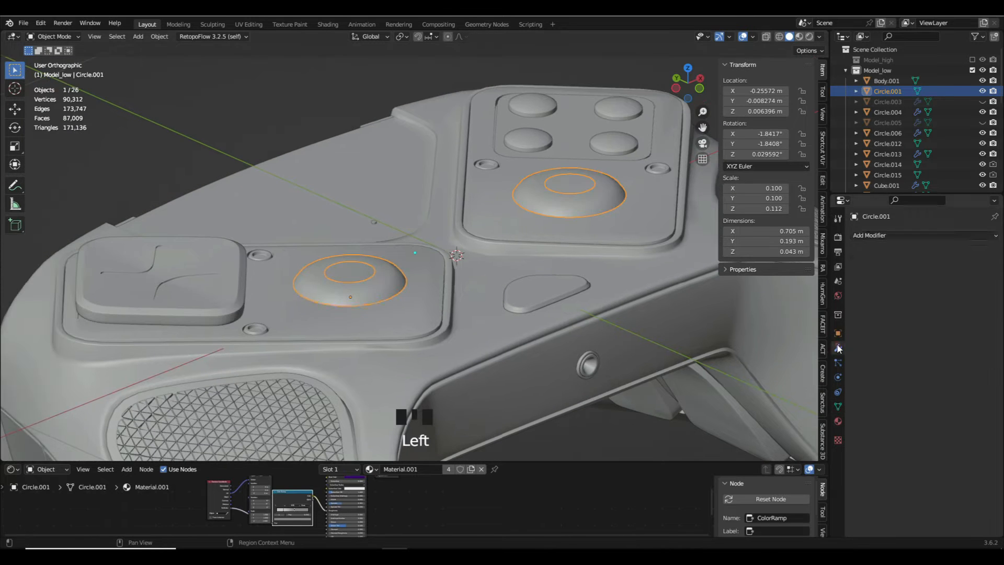
key(h)
- Remove the Subdivision modifier from the small round rings on the control plates and hide the rings
click(260, 256)
scroll(962, 465, down, 5)
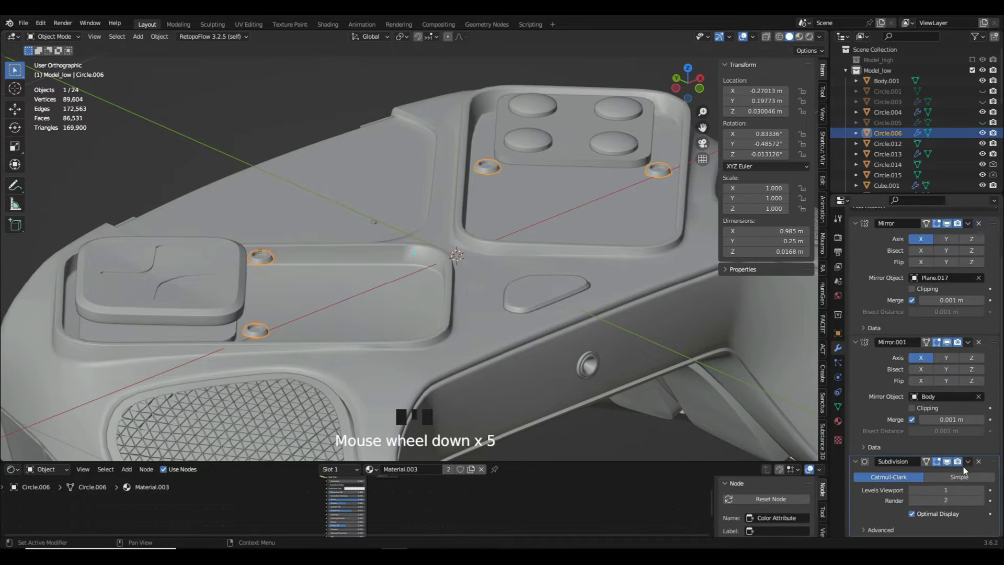
click(978, 462)
scroll(316, 331, up, 6)
scroll(336, 343, down, 3)
middle_drag(316, 331, 332, 278)
key(h)
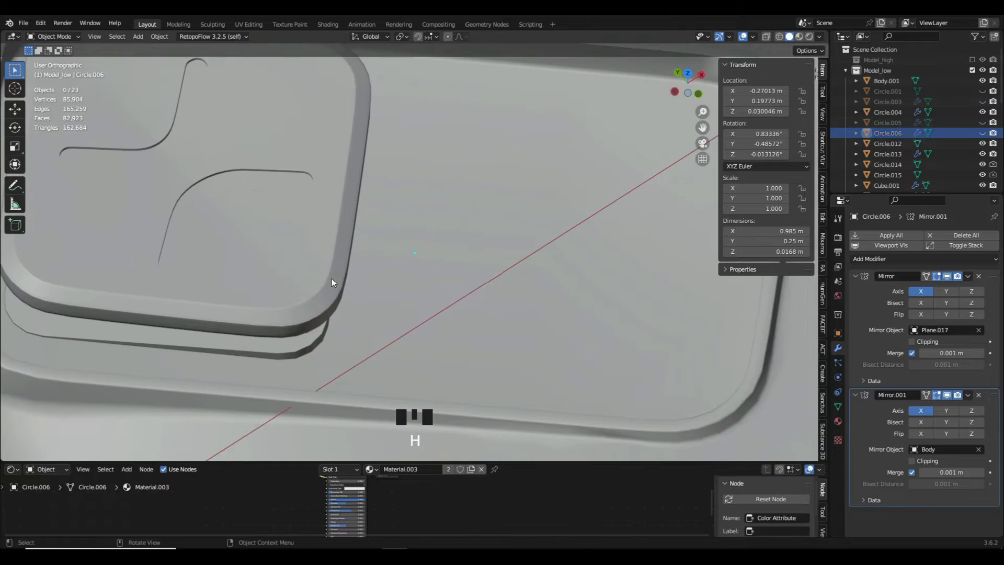
- Apply the modifier below Mirror on the D-pad and isolate the D-pad for mesh editing
click(303, 275)
scroll(303, 275, down, 3)
click(967, 395)
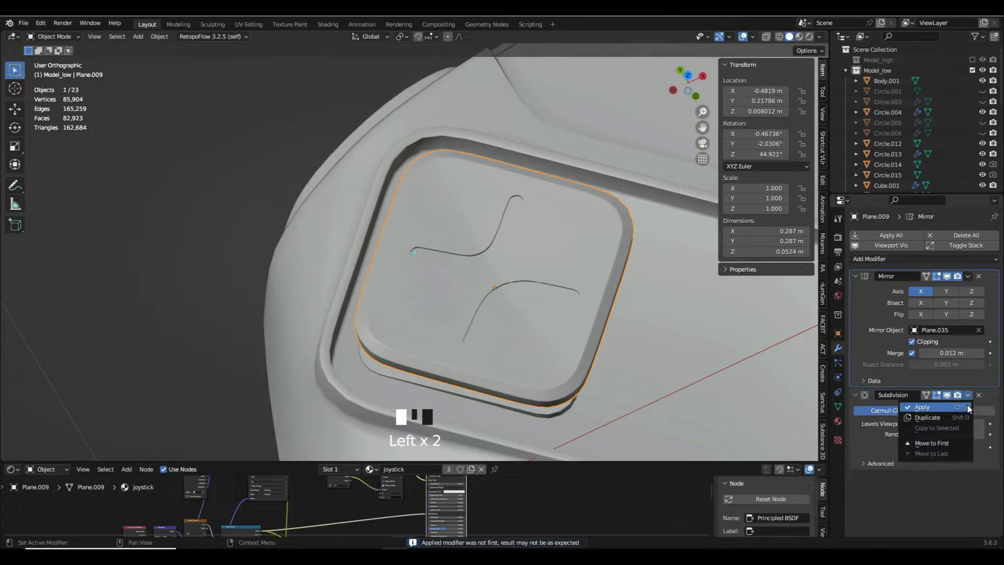
click(967, 407)
middle_drag(465, 329, 326, 285)
key(Tab)
key(Tab)
key(slash)
- Return to the full controller and hide the D-pad
key(Tab)
- Dissolve an unneeded edge loop on the D-pad in edge selection mode
key(ctrl+KP_2)
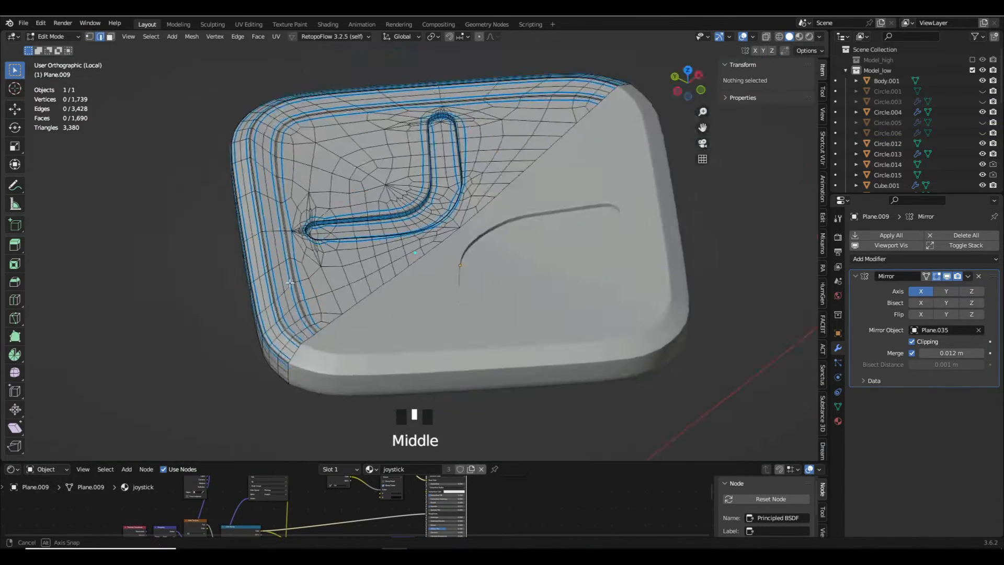
scroll(327, 285, up, 5)
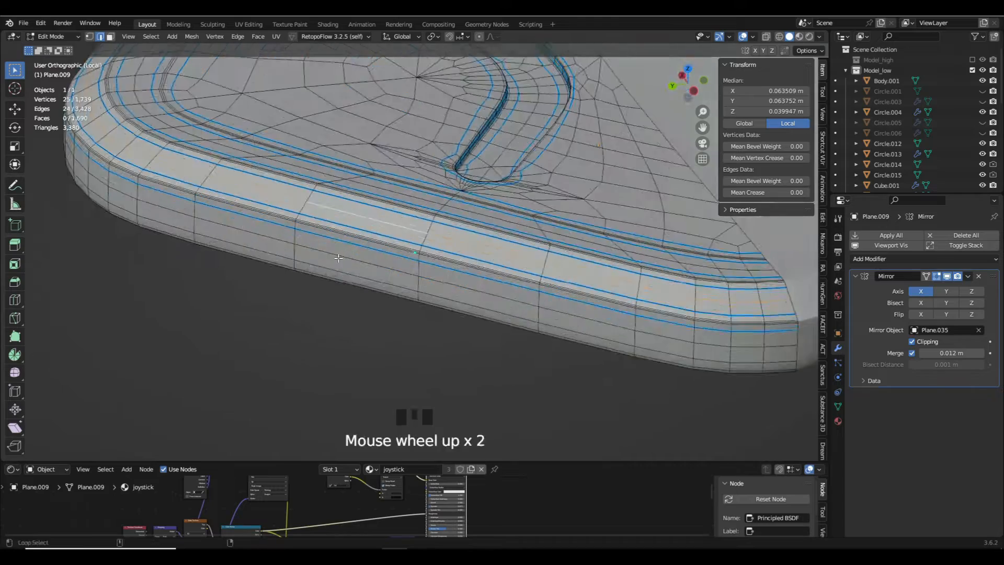
middle_drag(334, 261, 307, 277)
scroll(345, 245, up, 4)
alt+click(404, 247)
key(x)
click(405, 257)
scroll(413, 251, down, 6)
scroll(444, 319, up, 5)
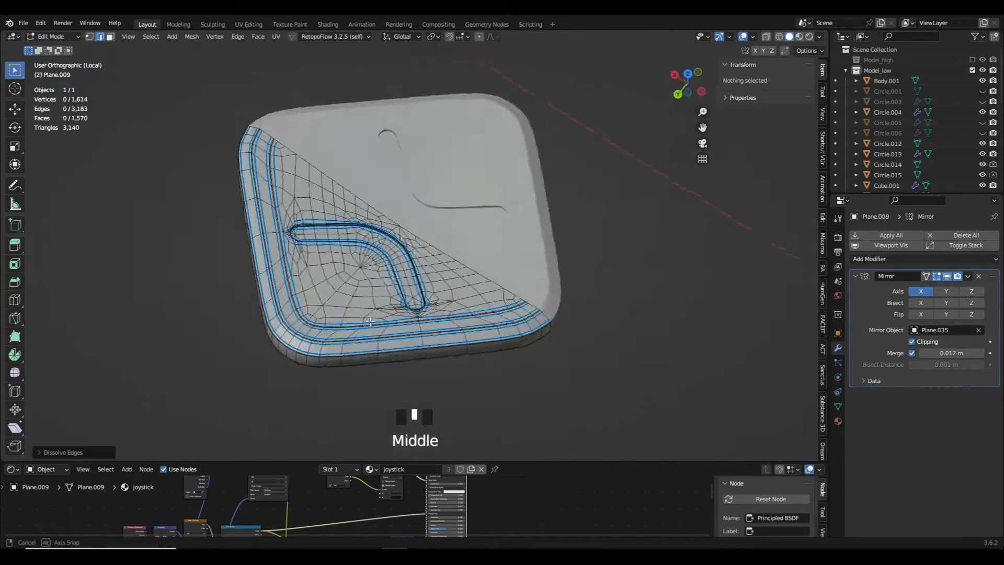
scroll(370, 321, up, 10)
- Examine the mesh of the plates beneath the D-pad and thumbsticks, unhiding all hidden parts for reference
key(Tab)
key(slash)
scroll(283, 310, up, 5)
key(h)
click(281, 307)
key(Tab)
key(Tab)
key(alt+h)
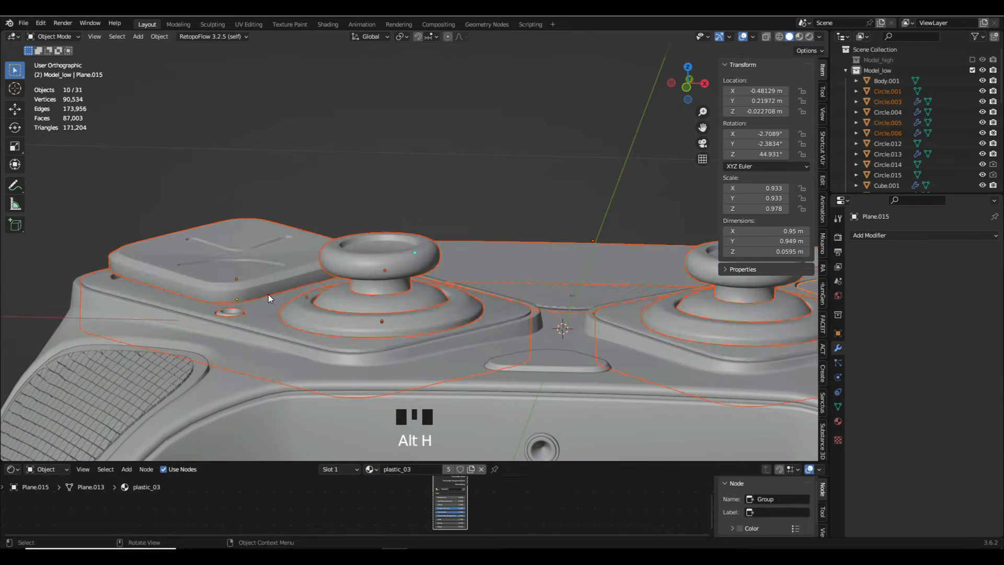
click(278, 324)
scroll(278, 322, down, 4)
- Check the face-button group's mesh and remove modifiers from the first selected parts
key(Tab)
key(Tab)
scroll(323, 321, down, 5)
shift+middle_drag(323, 321, 426, 340)
scroll(365, 298, up, 8)
click(353, 277)
key(Tab)
key(Tab)
click(976, 402)
click(431, 349)
click(977, 277)
click(978, 276)
- Remove the modifiers from the remaining round face buttons and hide all four buttons
click(424, 157)
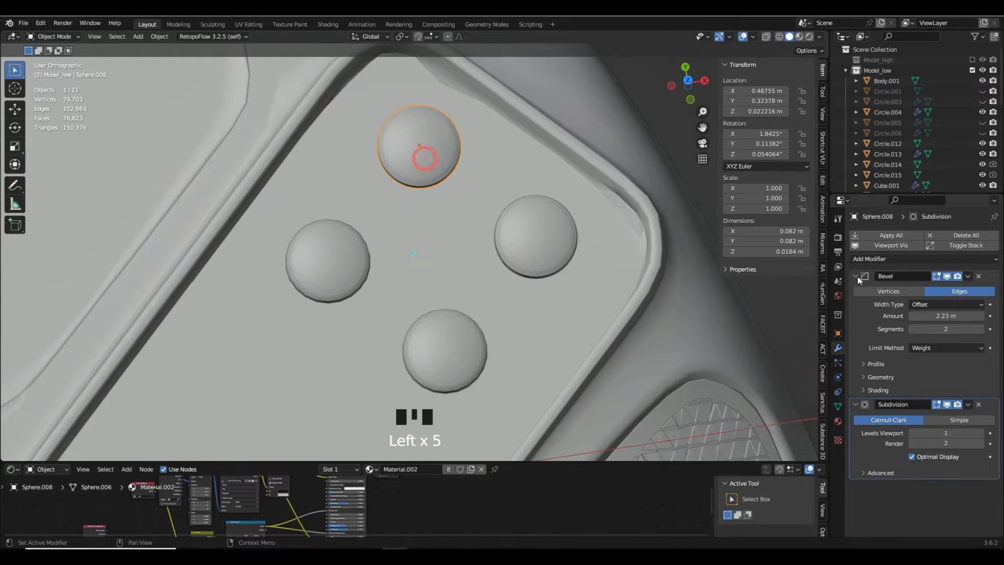
click(978, 276)
click(978, 276)
click(560, 252)
click(978, 277)
click(979, 276)
shift+click(417, 333)
shift+click(335, 268)
shift+click(421, 162)
key(h)
- Hide the controller's main body and select the triangular center button
scroll(418, 173, down, 7)
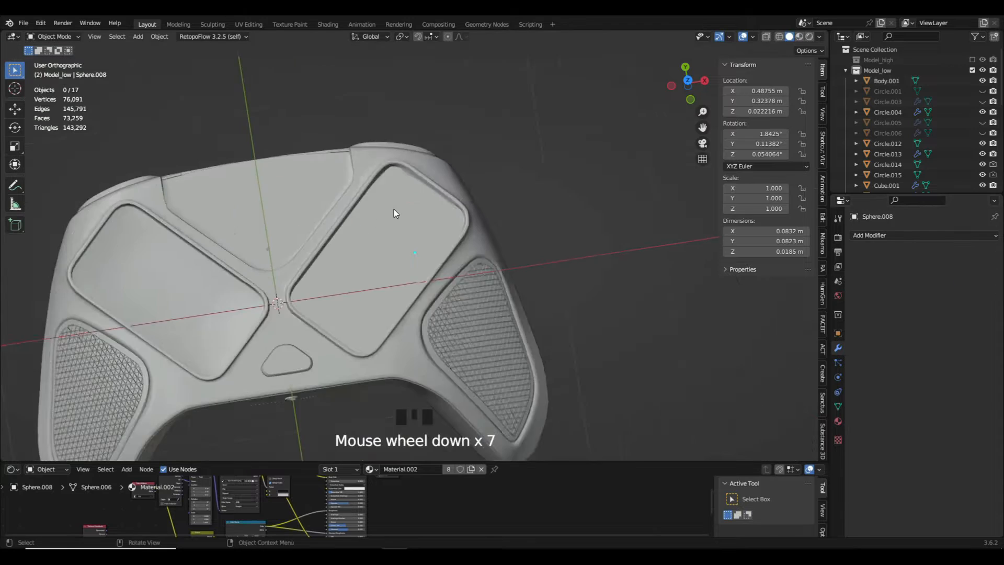
click(370, 268)
key(h)
click(334, 298)
- Try removing the modifier from the triangular center button
click(977, 277)
scroll(277, 319, up, 8)
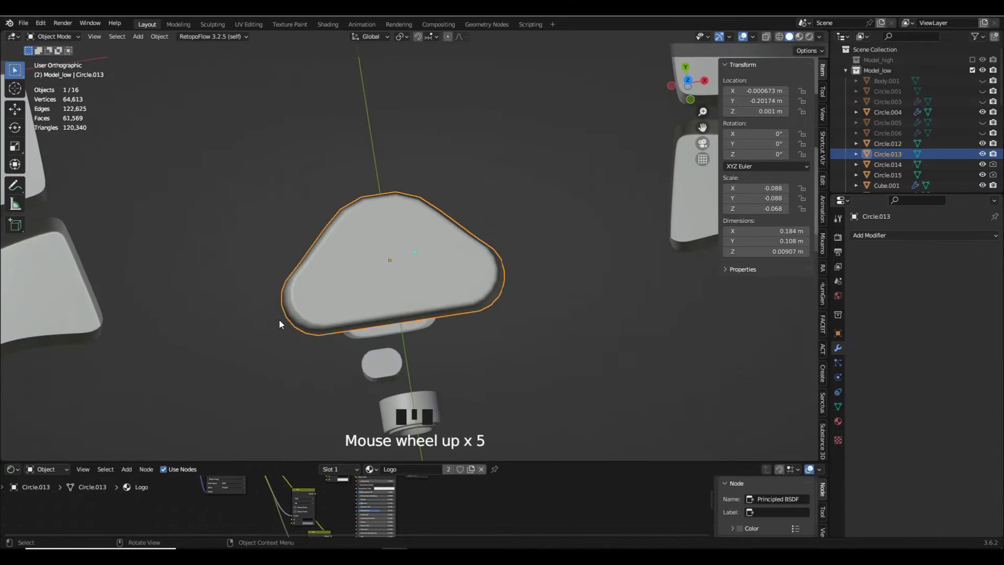
key(ctrl+z)
- Apply the triangular center button's modifier and open its mesh for editing
click(968, 276)
click(962, 287)
key(Tab)
scroll(392, 317, up, 2)
- Dissolve surplus edge loops along the triangular button's rounded border in edge selection mode
key(ctrl+KP_2)
alt+click(275, 323)
middle_drag(276, 324, 360, 209)
click(406, 255)
key(x)
middle_drag(406, 256, 365, 297)
key(ctrl+KP_2)
alt+click(343, 310)
key(ctrl+x)
scroll(314, 298, up, 10)
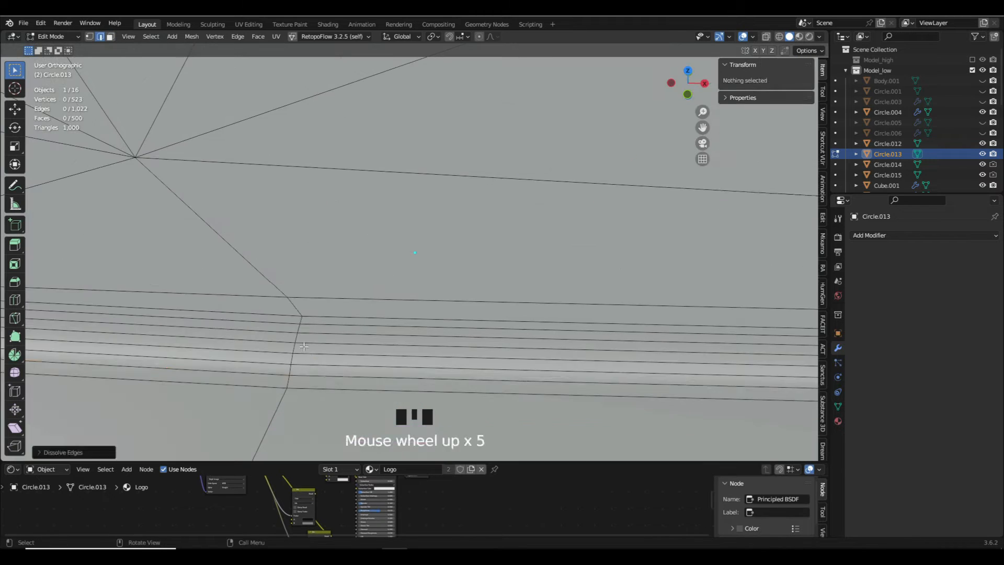
- Dissolve three more surplus edge loops along the triangular button's rounded border and hide the button
alt+shift+click(339, 372)
alt+shift+click(348, 350)
alt+shift+click(361, 331)
key(ctrl+x)
scroll(367, 343, down, 12)
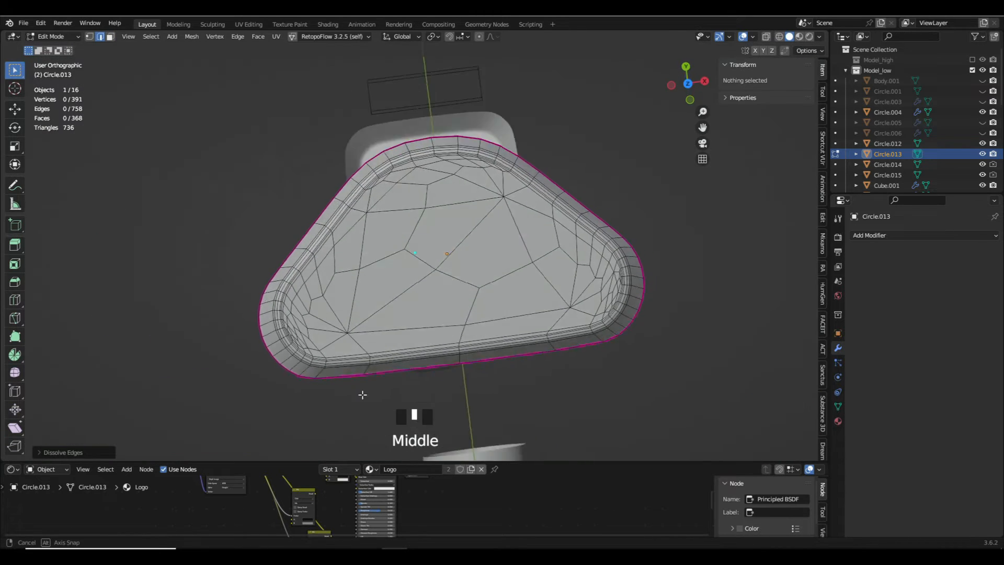
middle_drag(362, 395, 364, 377)
key(Tab)
scroll(377, 265, down, 6)
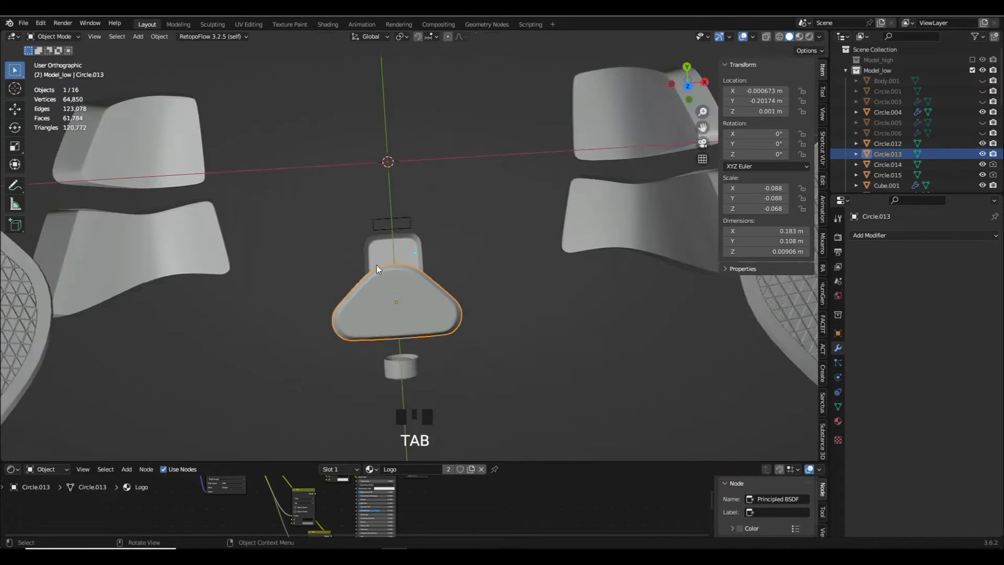
key(h)
- Move the wireframe helper box above the square button out of the Model_low collection
scroll(376, 265, up, 5)
click(403, 174)
key(m)
click(373, 256)
- Try removing the modifier from the square button
click(975, 278)
scroll(421, 274, up, 2)
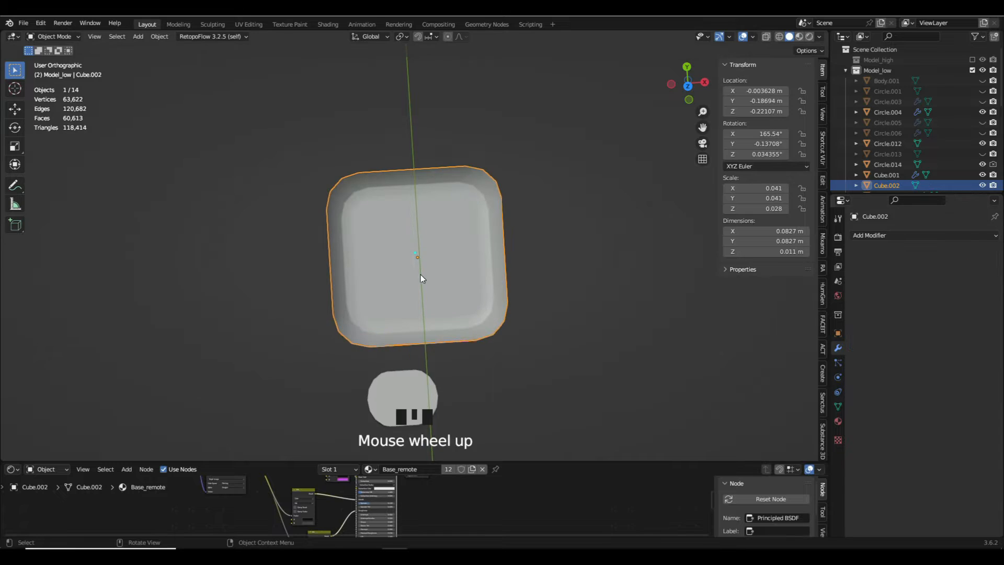
key(ctrl+z)
- Apply the square button's modifier and dissolve the surplus edge loop around its side wall, leaving the finished part hidden
key(ctrl+a)
key(Tab)
middle_drag(497, 272, 460, 225)
alt+click(425, 188)
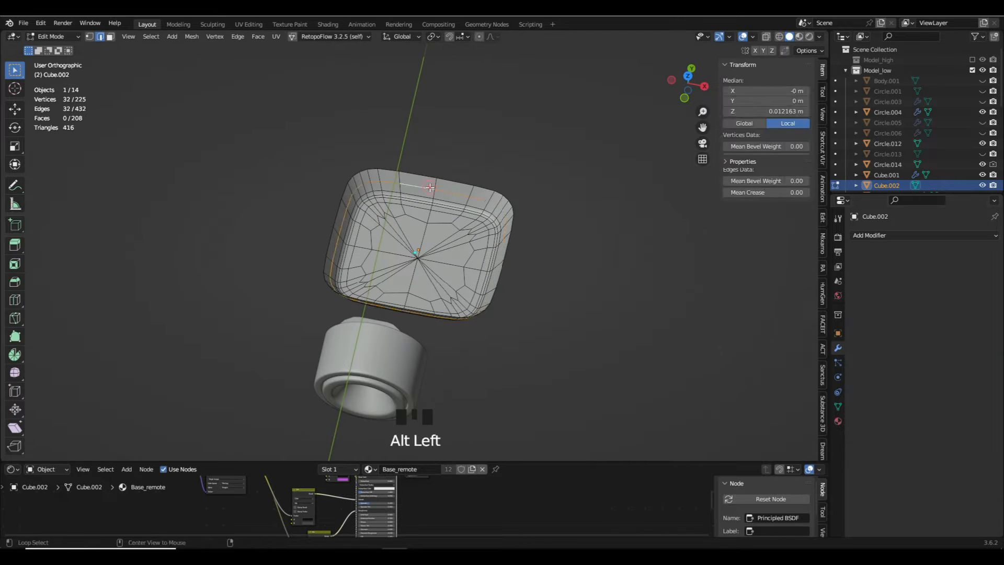
key(ctrl+x)
mouse_move(425, 193)
middle_down()
mouse_move(387, 251)
mouse_move(285, 284)
mouse_move(217, 235)
mouse_move(336, 226)
mouse_move(301, 291)
mouse_move(453, 286)
middle_up()
key(Tab)
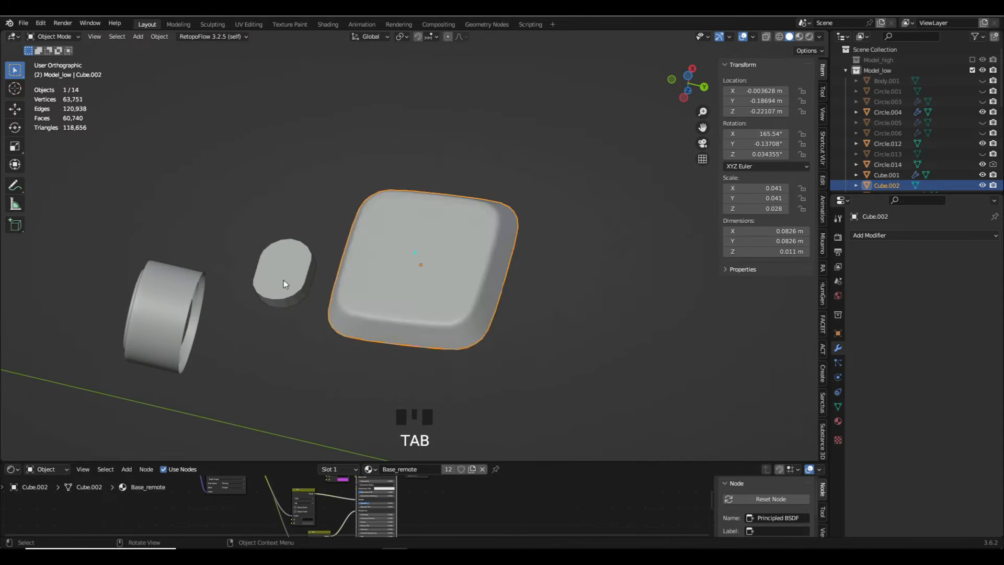
key(h)
- Try removing the modifier from the inner cylinder of the round socket
click(285, 284)
scroll(315, 291, up, 6)
right_click(278, 273)
click(278, 278)
key(Tab)
key(Tab)
scroll(336, 226, down, 9)
click(306, 289)
click(977, 278)
scroll(320, 288, up, 5)
key(ctrl+z)
- Lower the inner cylinder's subdivision level and apply the modifier
click(912, 307)
click(967, 277)
click(959, 285)
click(426, 292)
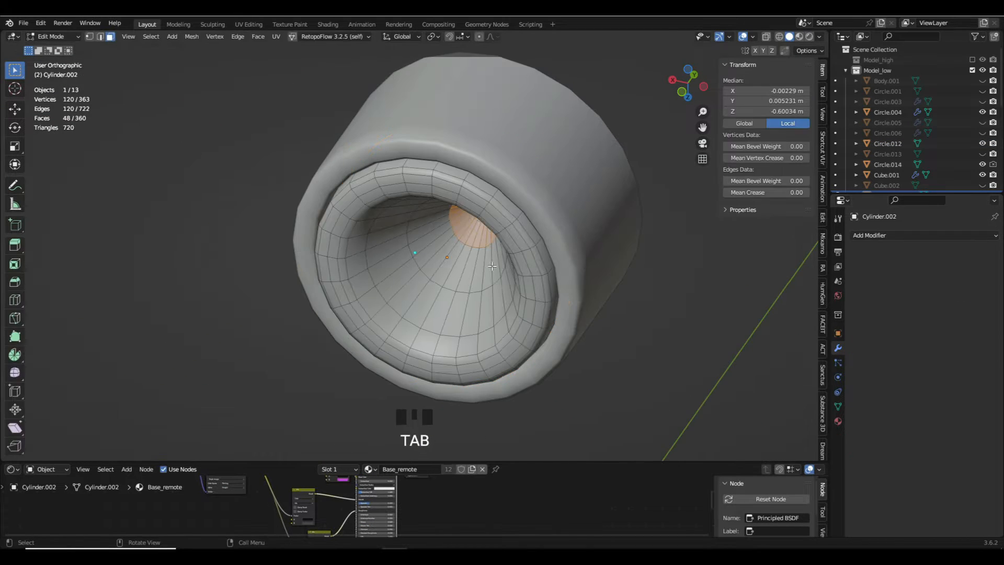
- Open the inner cylinder's mesh for editing in wireframe display with nothing selected
key(Tab)
key(Tab)
key(Tab)
key(Tab)
click(494, 217)
key(Tab)
key(z)
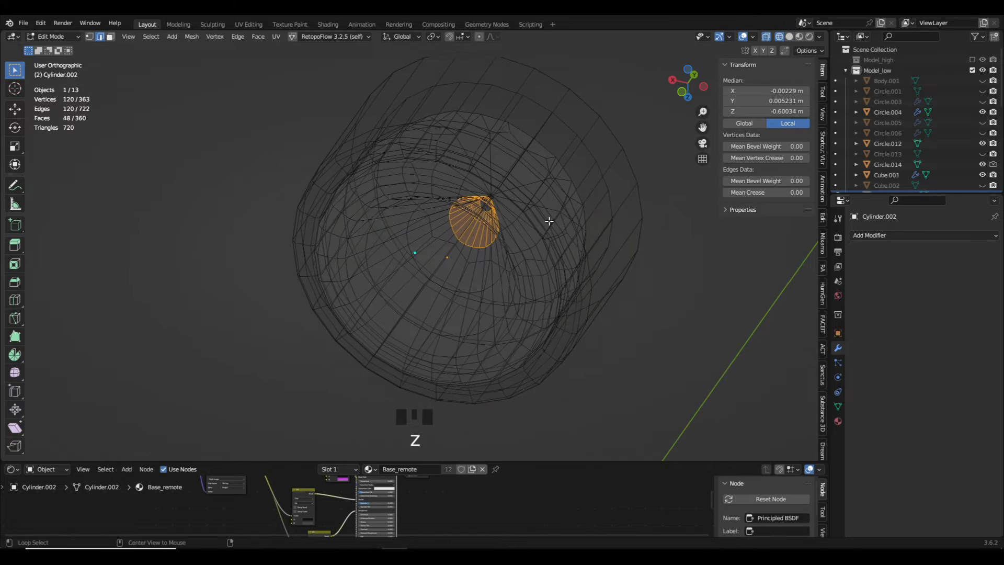
key(a)
key(a)
key(a)
middle_drag(549, 219, 499, 195)
- Delete the hidden geometry at the back of the inner cylinder and return to solid display in Object Mode
alt+click(463, 164)
key(x)
alt+click(488, 136)
key(x)
click(511, 160)
key(a)
key(a)
scroll(499, 196, up, 3)
click(498, 194)
key(x)
key(z)
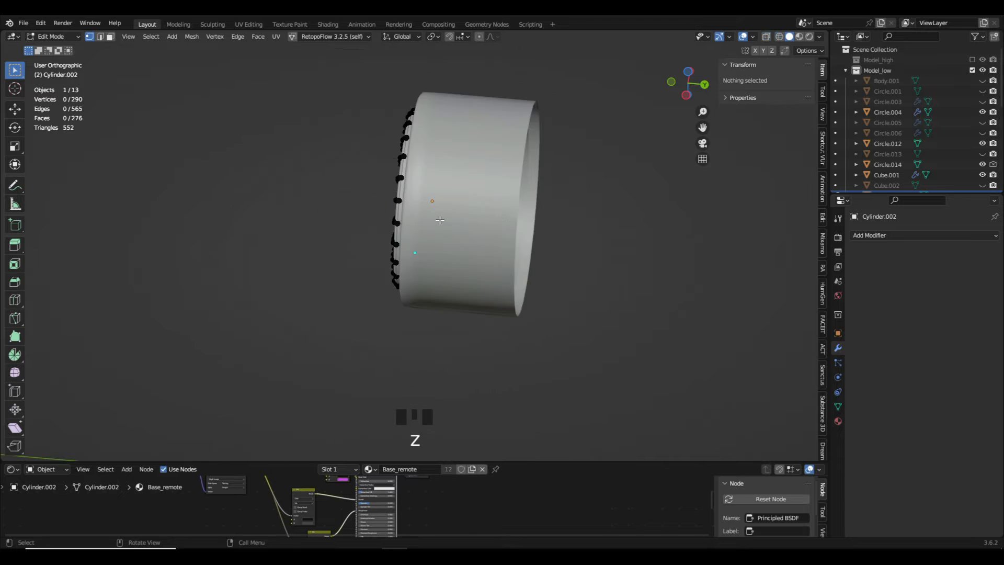
key(Tab)
scroll(497, 196, up, 4)
- Undo the last change around the socket's outer cylinder
key(slash)
key(ctrl+z)
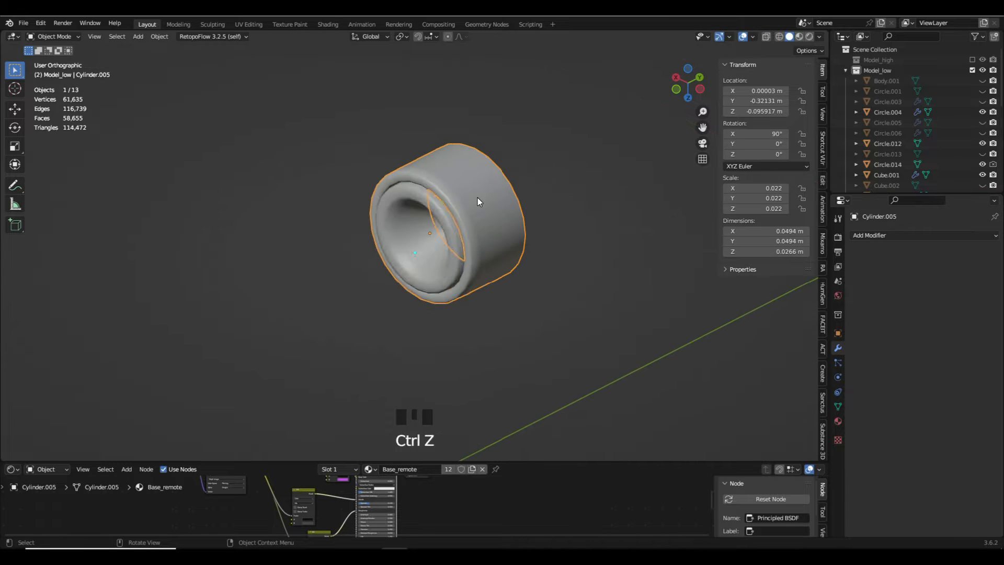
scroll(477, 197, up, 5)
scroll(413, 289, down, 7)
- Set the curved button pairs' Subdivision levels to 1 for viewport and render, and apply the modifier
key(Tab)
scroll(414, 307, up, 6)
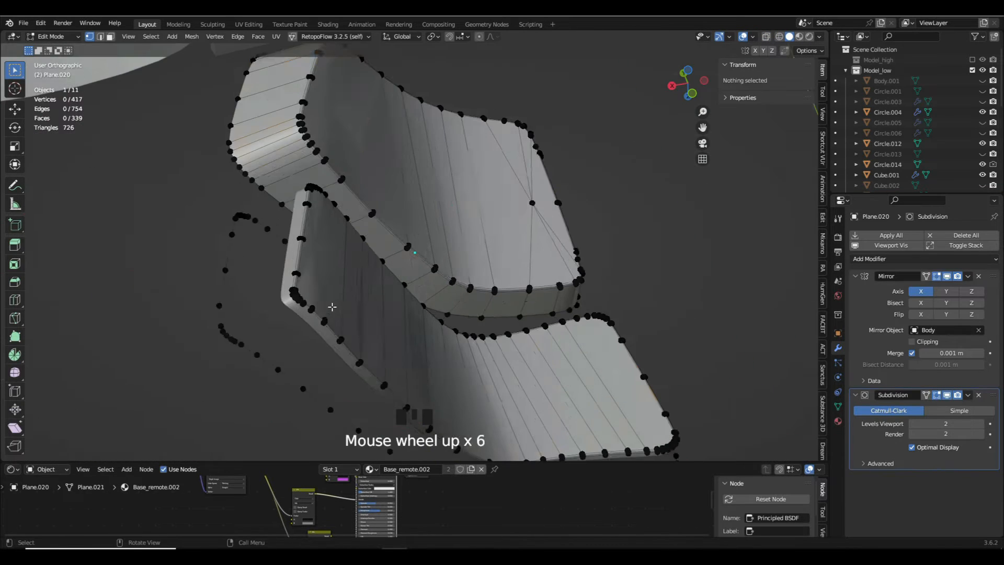
key(a)
scroll(415, 307, down, 2)
key(Tab)
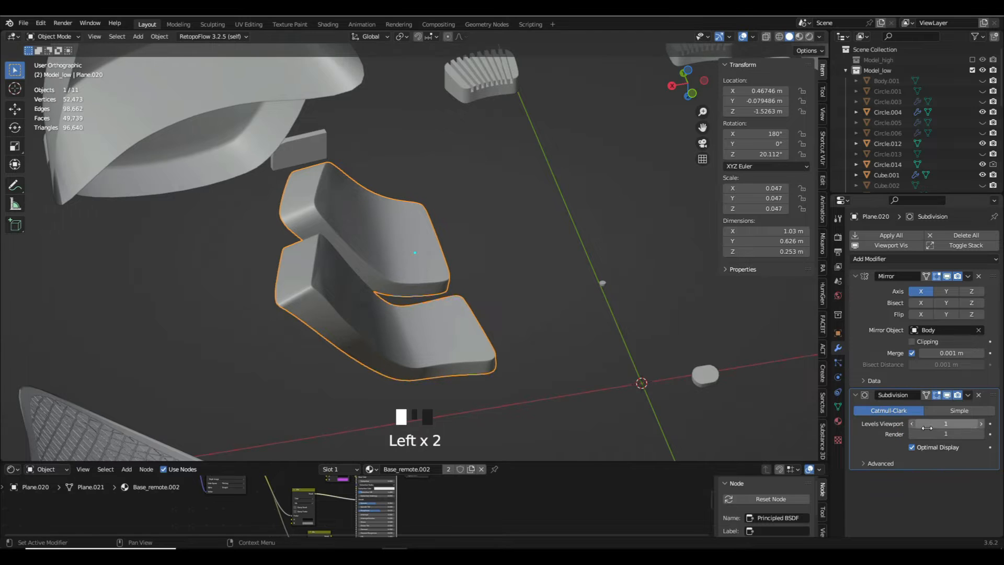
click(968, 394)
click(936, 406)
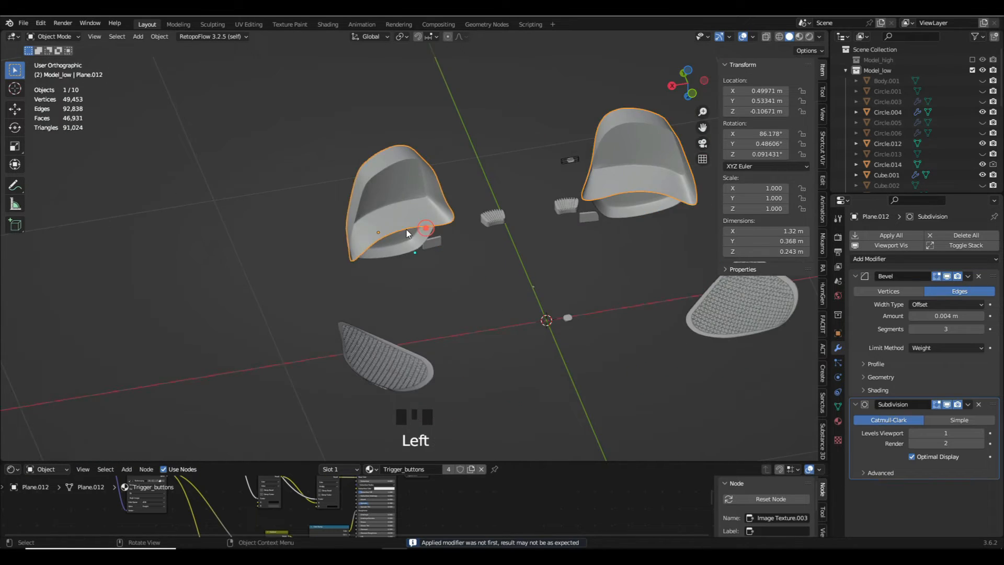
middle_drag(406, 230, 418, 246)
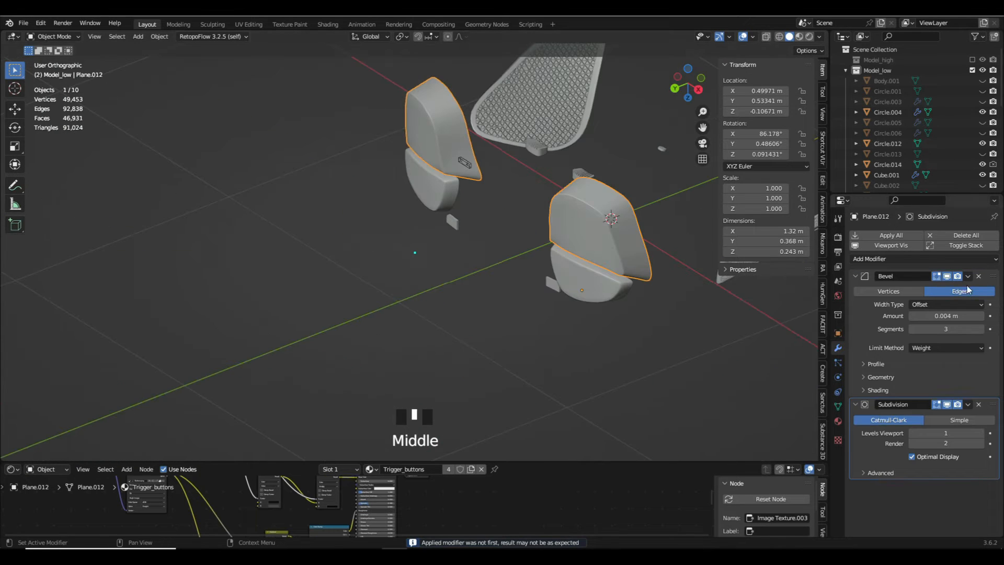
- Toggle the upper triggers' Bevel and Subdivision preview to compare the shape, and apply all modifiers
click(947, 404)
scroll(597, 227, up, 5)
shift+middle_drag(598, 227, 515, 282)
middle_drag(515, 282, 527, 283)
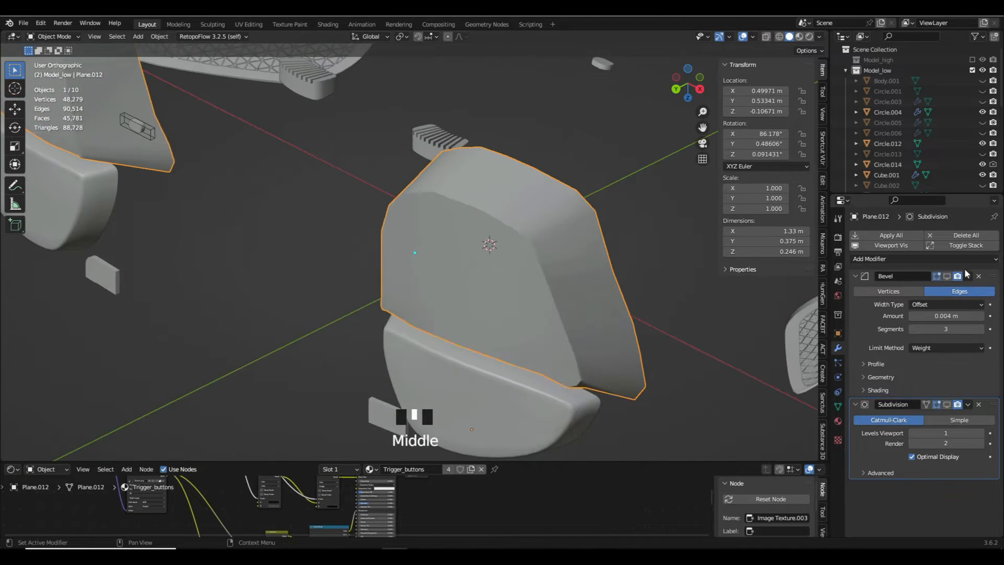
click(891, 235)
- Open the upper triggers' mesh and dissolve surplus edge loops along the front face's beveled border
key(Tab)
scroll(575, 257, up, 1)
alt+click(569, 242)
key(ctrl+x)
scroll(517, 251, up, 14)
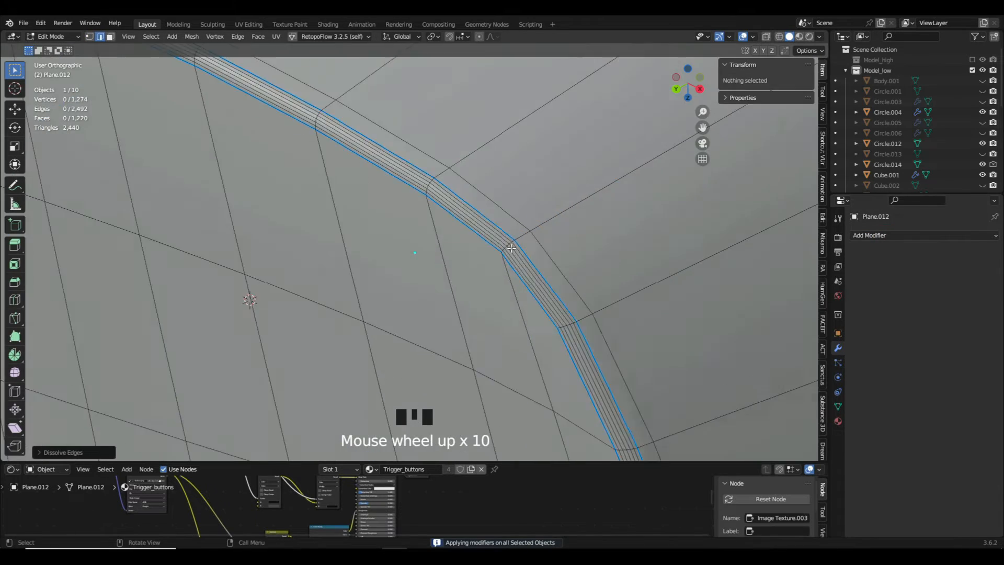
alt+click(490, 251)
alt+shift+click(514, 248)
- Dissolve further thin edge loops between the two blue border lines on the upper triggers
scroll(518, 246, down, 13)
scroll(518, 246, up, 6)
alt+click(369, 257)
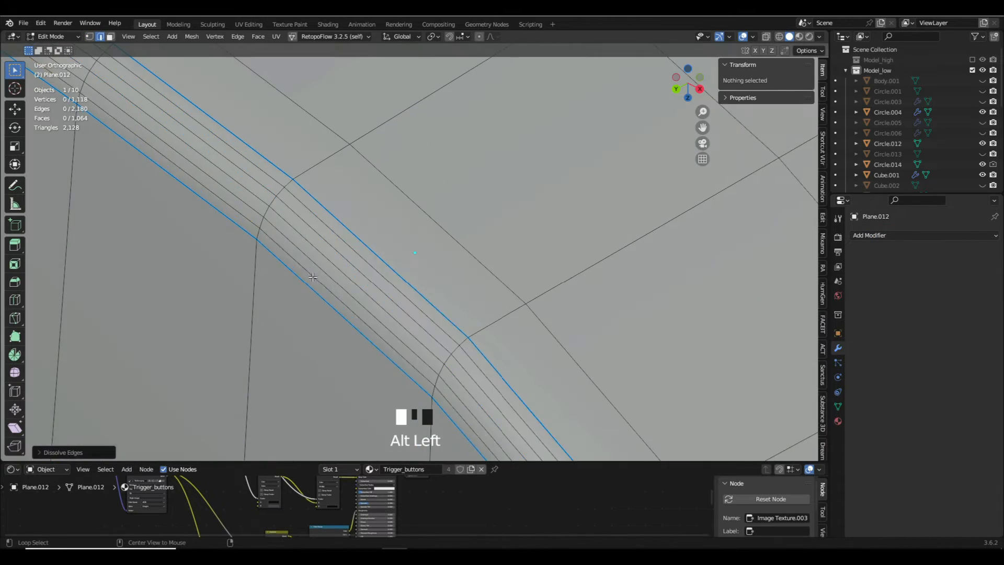
key(x)
click(369, 257)
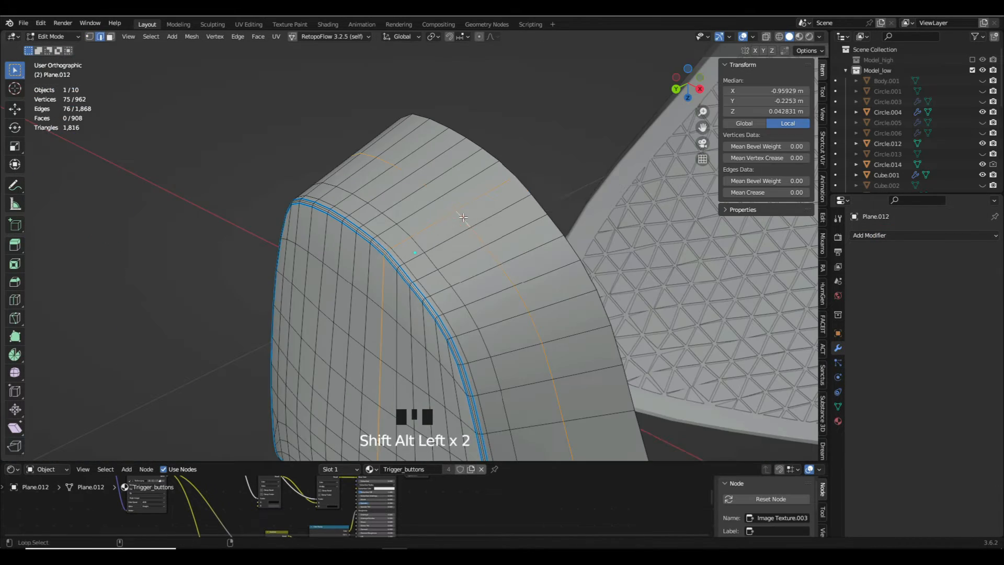
key(x)
middle_drag(470, 307, 470, 293)
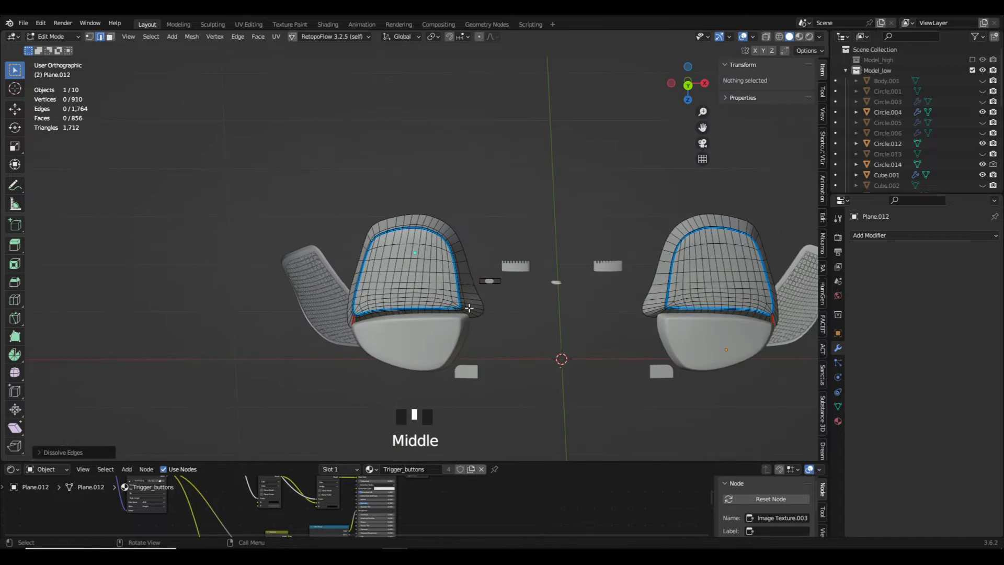
- Lower the lower triggers' Subdivision viewport level to 1, compare the preview, and apply the modifier
key(Tab)
click(919, 304)
click(967, 280)
click(949, 277)
click(948, 278)
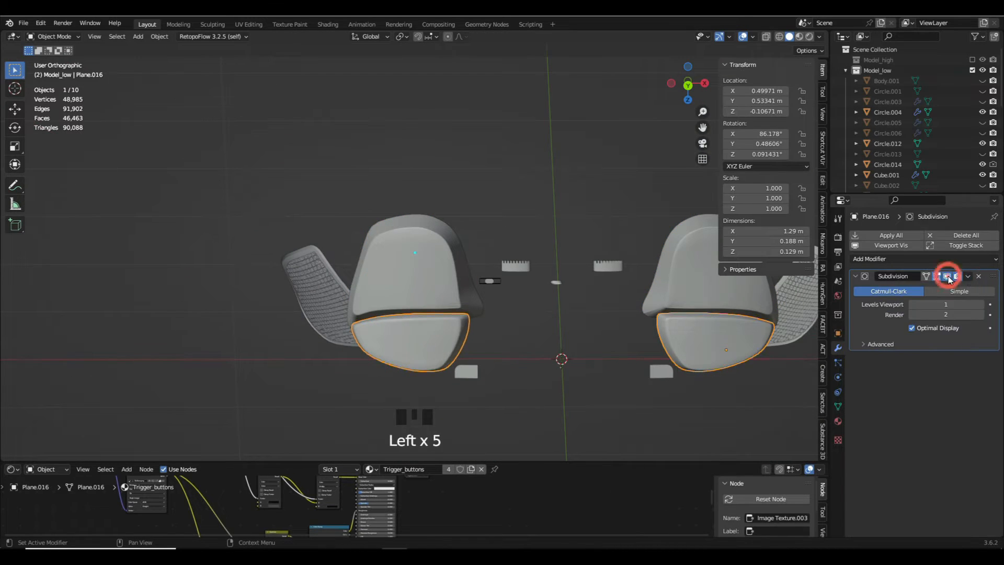
click(967, 282)
- Open the lower triggers' mesh and dissolve the surplus edge loops inside the front face's beveled border
key(Tab)
scroll(752, 331, up, 5)
middle_drag(518, 285, 554, 287)
scroll(434, 287, up, 4)
alt+click(429, 301)
key(x)
alt+shift+click(518, 285)
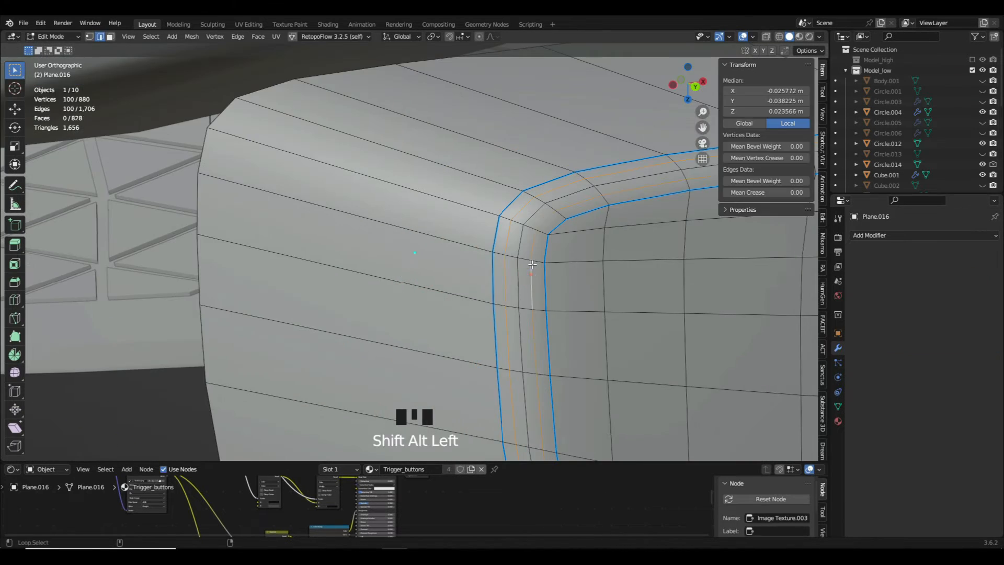
key(x)
- Dissolve more surplus edge loops around the lower triggers from another viewing angle
scroll(515, 266, down, 15)
shift+middle_drag(419, 272, 397, 287)
scroll(397, 287, up, 18)
alt+shift+click(418, 264)
key(x)
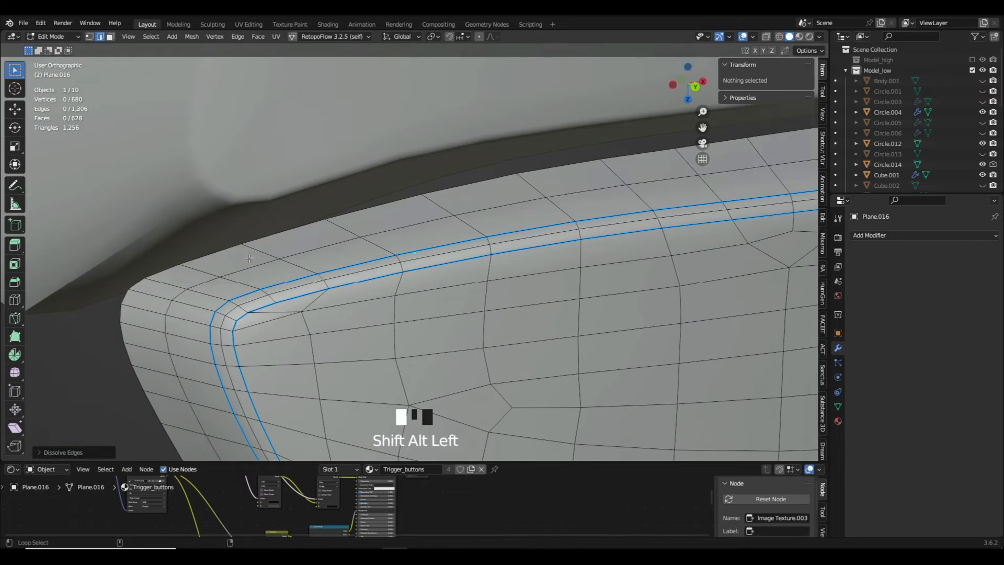
alt+shift+click(248, 258)
key(x)
scroll(442, 227, down, 18)
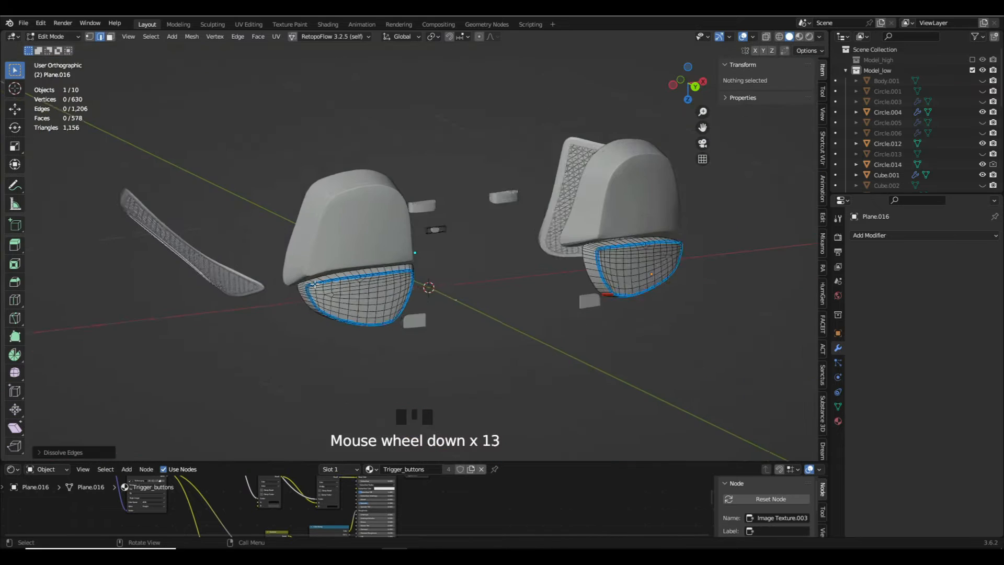
- Leave mesh editing and hide both the upper and lower trigger buttons
key(Tab)
shift+click(345, 260)
key(h)
click(361, 299)
key(Tab)
scroll(442, 311, down, 6)
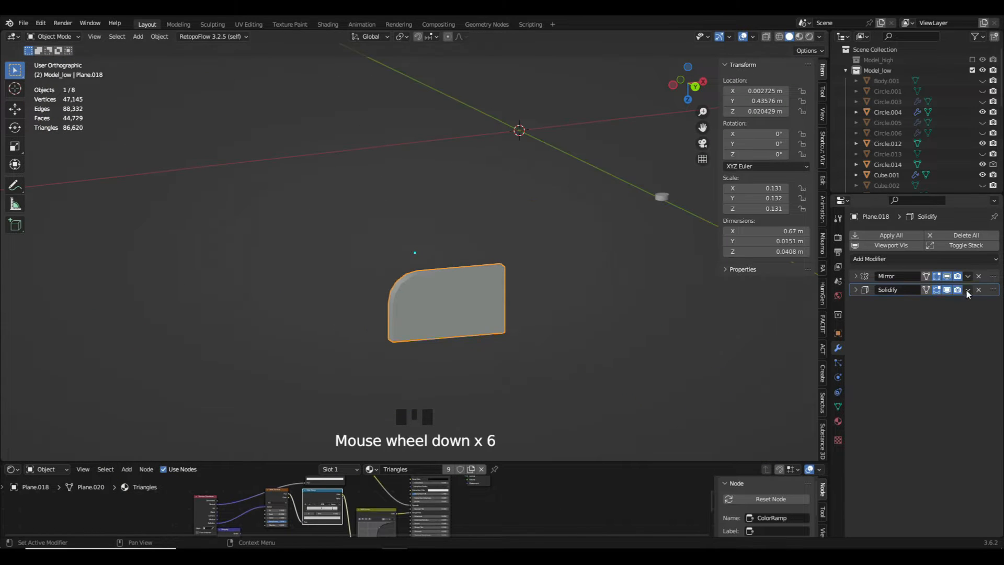
- Apply the Solidify modifier on the small side plates with the rounded corner, keeping their Mirror modifier
click(837, 295)
click(838, 347)
click(855, 290)
click(923, 302)
scroll(527, 303, down, 7)
scroll(527, 303, up, 4)
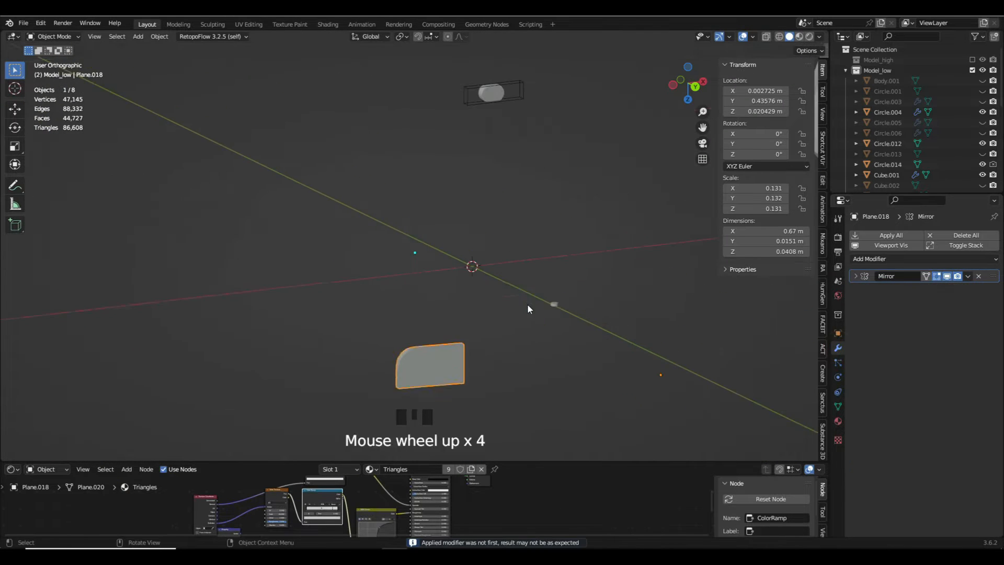
- Remove the Solidify, Bevel and Subdivision modifiers from the ribbed buttons, keeping only Mirror
click(553, 305)
middle_drag(553, 305, 592, 310)
scroll(574, 298, down, 6)
shift+middle_drag(536, 251, 513, 280)
click(477, 260)
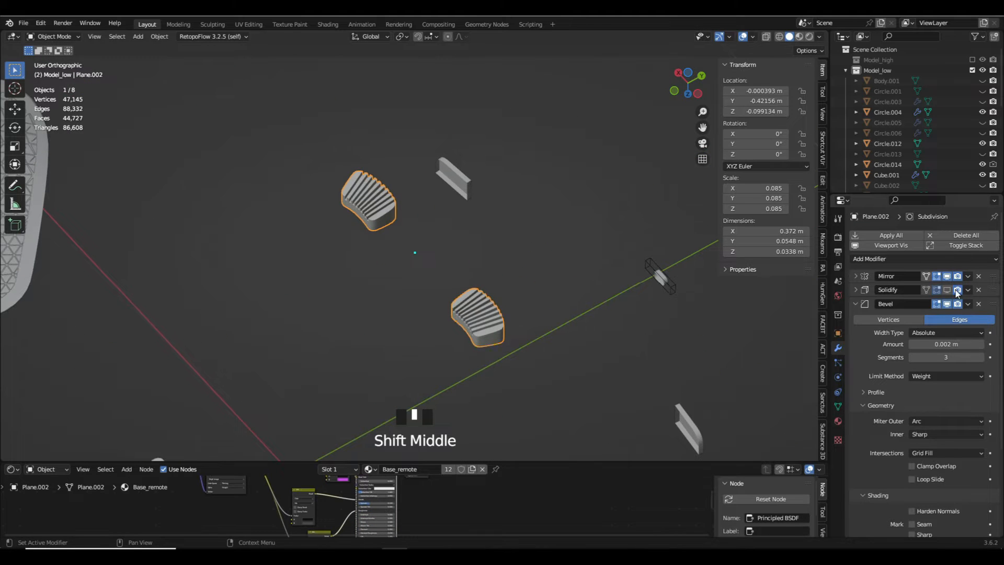
click(978, 289)
click(951, 292)
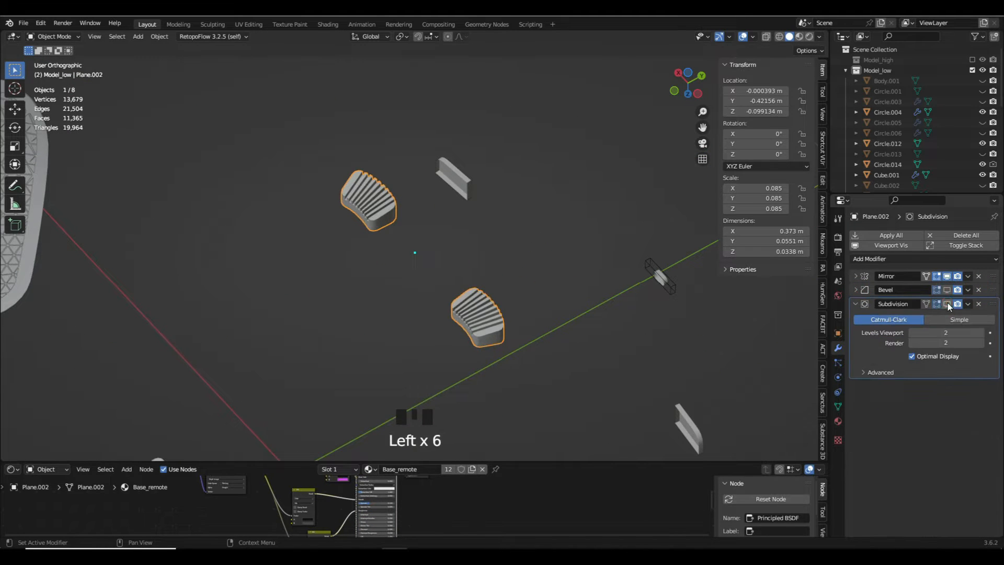
double_click(978, 291)
- Hide the ribbed buttons and the small side plates
key(h)
click(456, 188)
scroll(456, 192, down, 5)
key(h)
- Move the wireframe helper box around the small oval button to the Extra collection
scroll(455, 171, up, 10)
click(457, 169)
key(m)
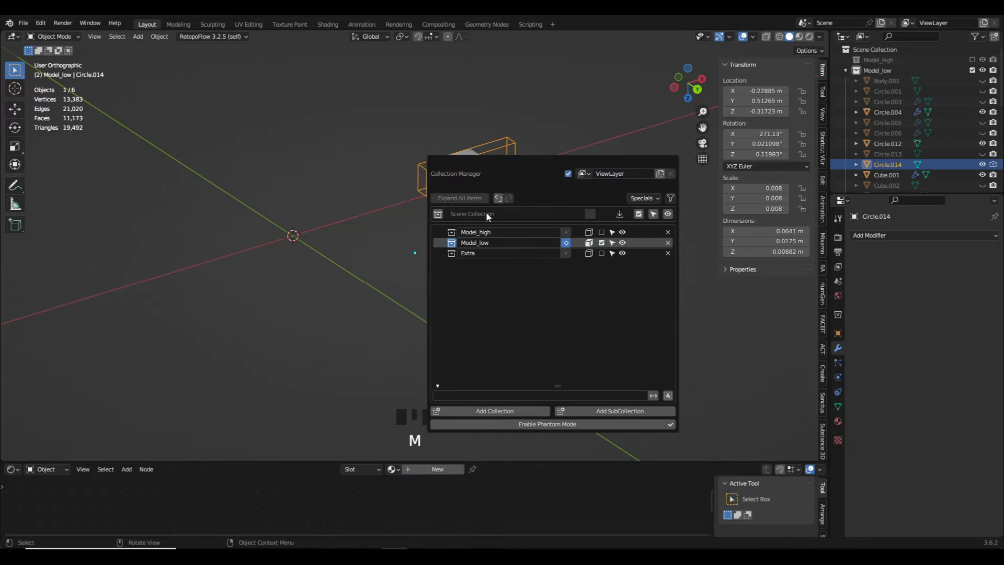
click(589, 253)
- Apply the Subdivision modifier on the small oval button
scroll(457, 161, up, 4)
click(458, 164)
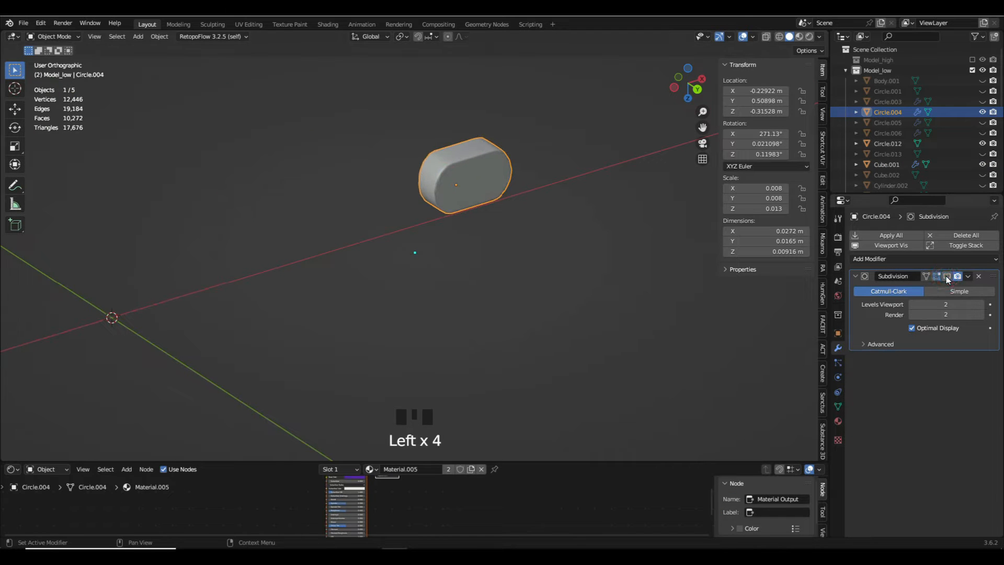
click(968, 276)
click(941, 287)
- Dissolve the middle edge loop around the side wall of the small oval button
key(Tab)
scroll(442, 151, up, 6)
alt+click(446, 170)
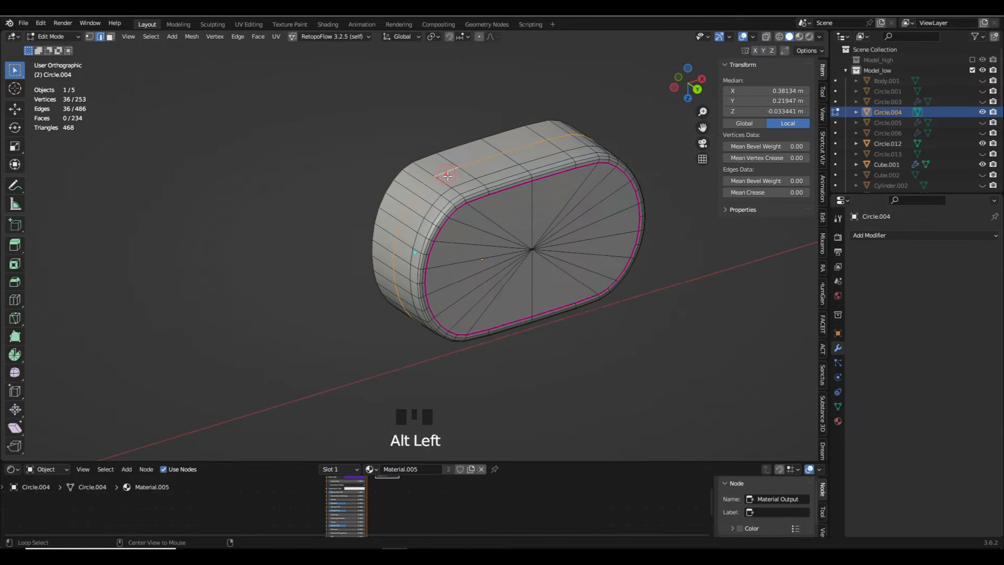
key(ctrl+x)
key(Tab)
scroll(426, 215, down, 20)
- Apply the Shrinkwrap, BTool_Plane.022 boolean and Solidify modifiers on the triangular grip mesh
click(272, 303)
middle_drag(272, 302, 386, 371)
scroll(495, 303, up, 6)
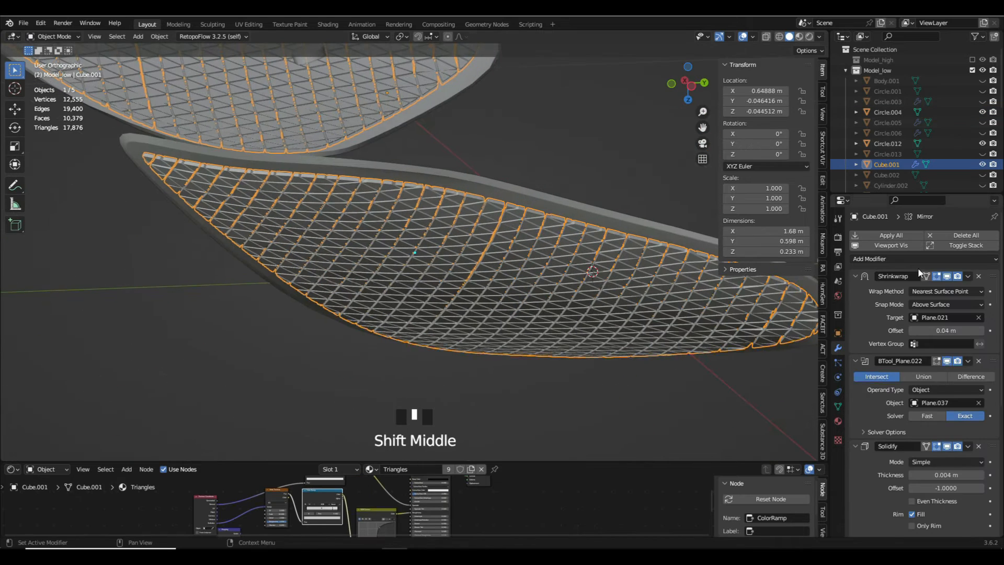
click(967, 276)
click(968, 284)
click(966, 288)
click(968, 276)
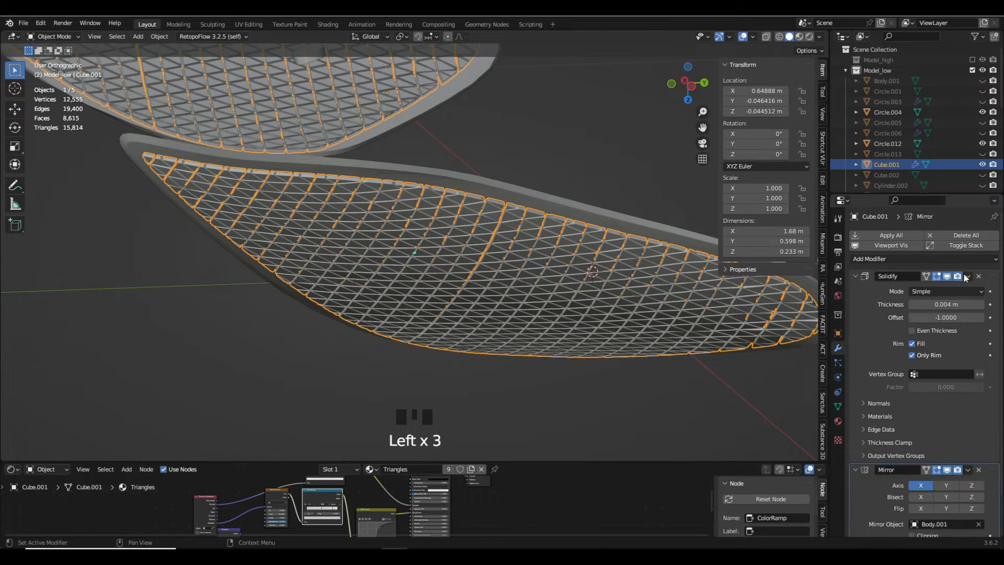
click(966, 289)
- Apply all modifiers on the smooth side grip panel, including the Bevel and Subdivision
click(516, 258)
click(970, 288)
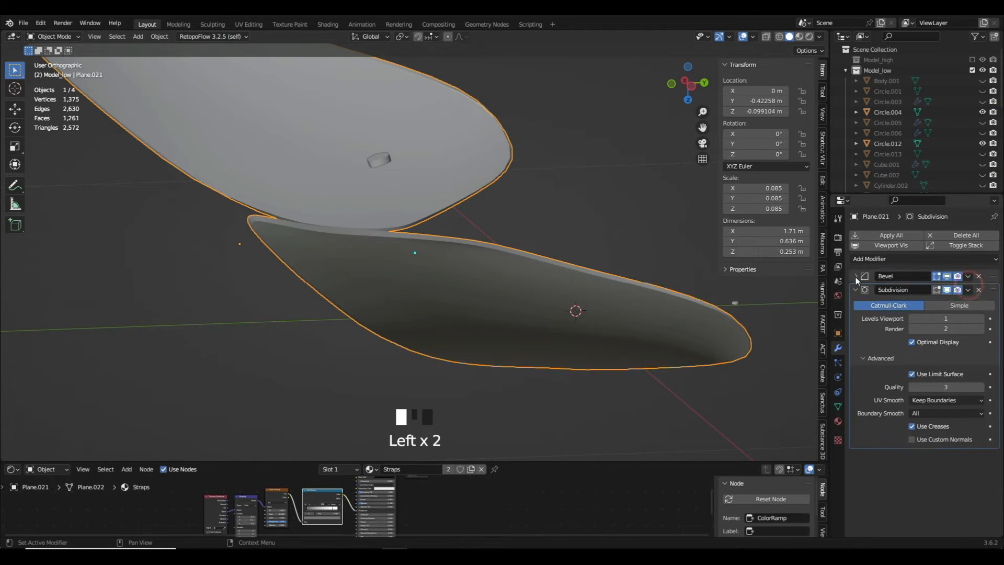
click(947, 288)
scroll(648, 271, down, 6)
middle_drag(671, 293, 631, 333)
scroll(631, 333, up, 7)
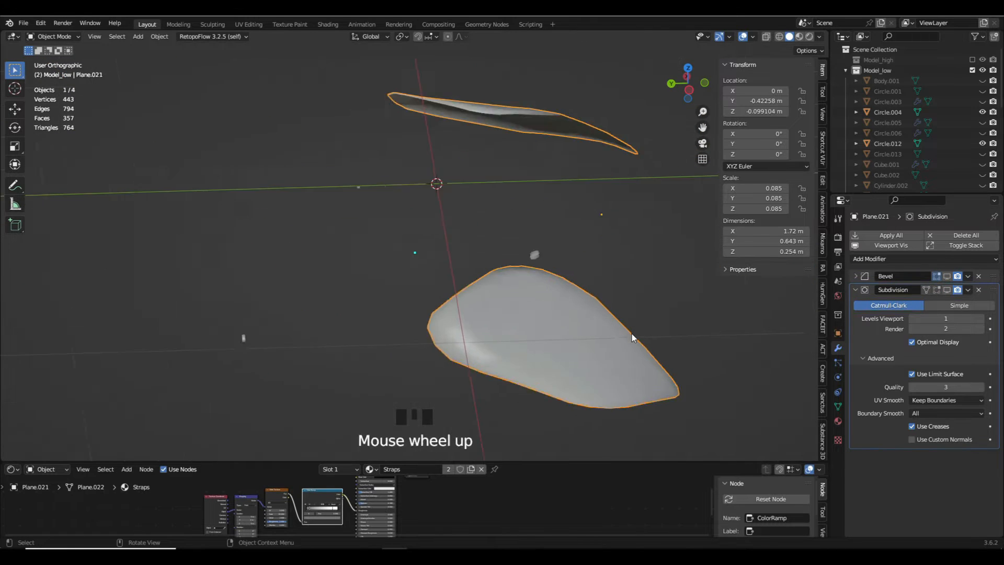
click(951, 275)
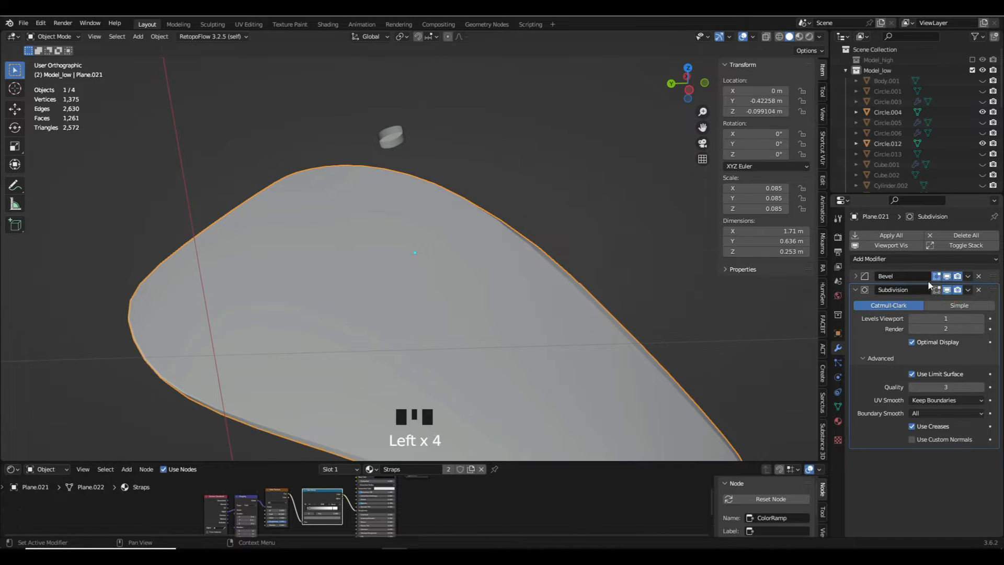
scroll(564, 261, down, 9)
middle_drag(565, 261, 680, 298)
scroll(679, 298, up, 6)
shift+middle_drag(721, 293, 828, 328)
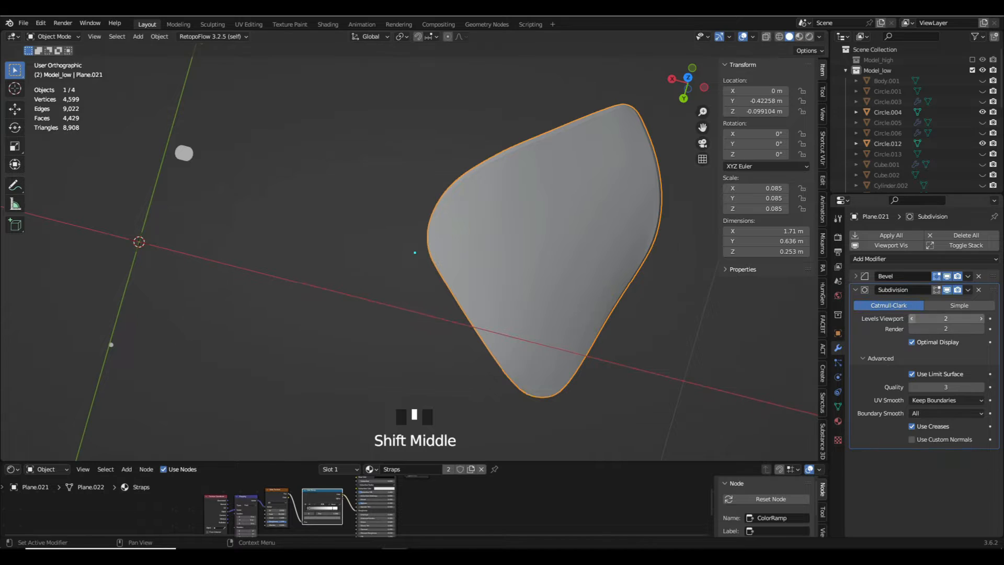
click(881, 239)
- Dissolve two of the tightly spaced edge loops running along the rim of the side grip panel
key(Tab)
scroll(555, 274, down, 6)
scroll(353, 264, up, 12)
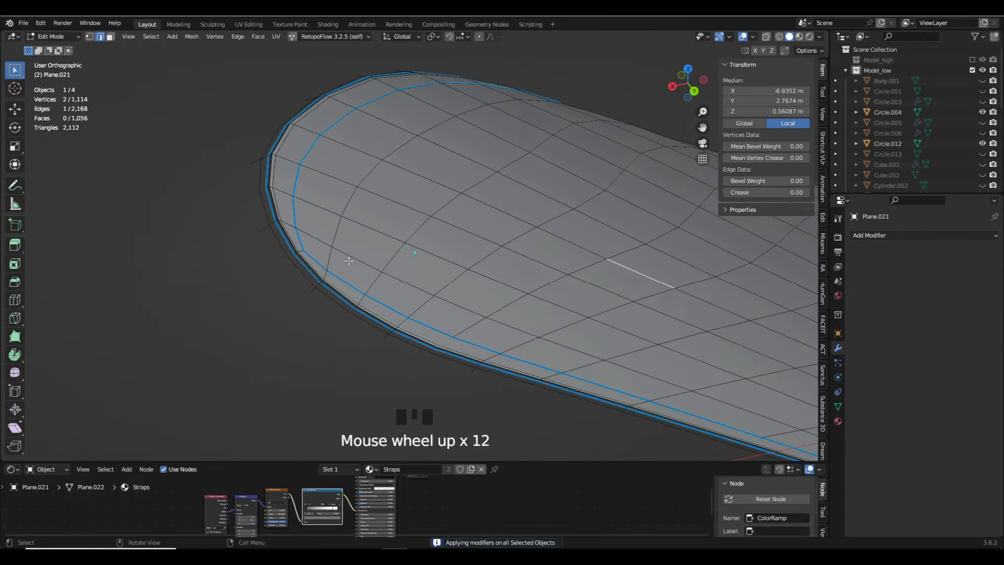
key(alt+h)
alt+click(298, 253)
key(x)
click(298, 253)
scroll(272, 201, up, 9)
alt+click(274, 204)
key(x)
click(273, 204)
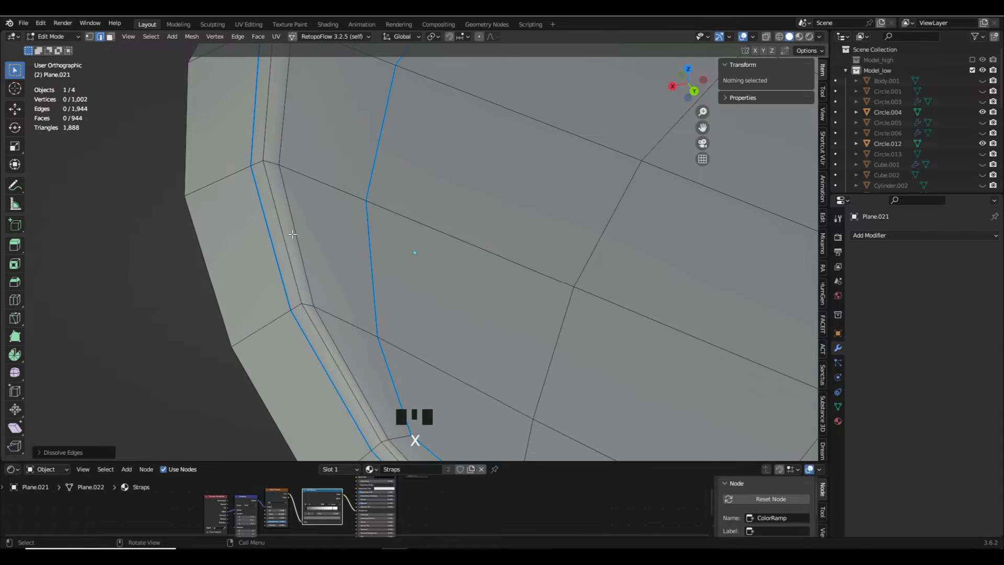
- Dissolve the bevel-weighted edge loop along the outer rim of the side grip panel
scroll(471, 225, down, 17)
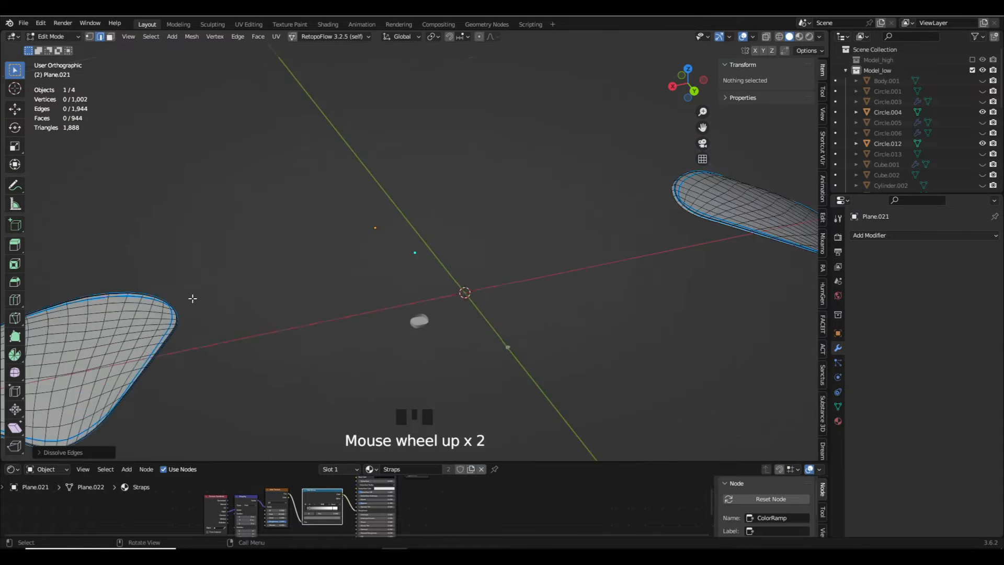
scroll(192, 298, up, 8)
alt+click(280, 284)
scroll(282, 286, down, 3)
middle_drag(282, 286, 278, 260)
scroll(278, 259, up, 5)
alt+click(277, 257)
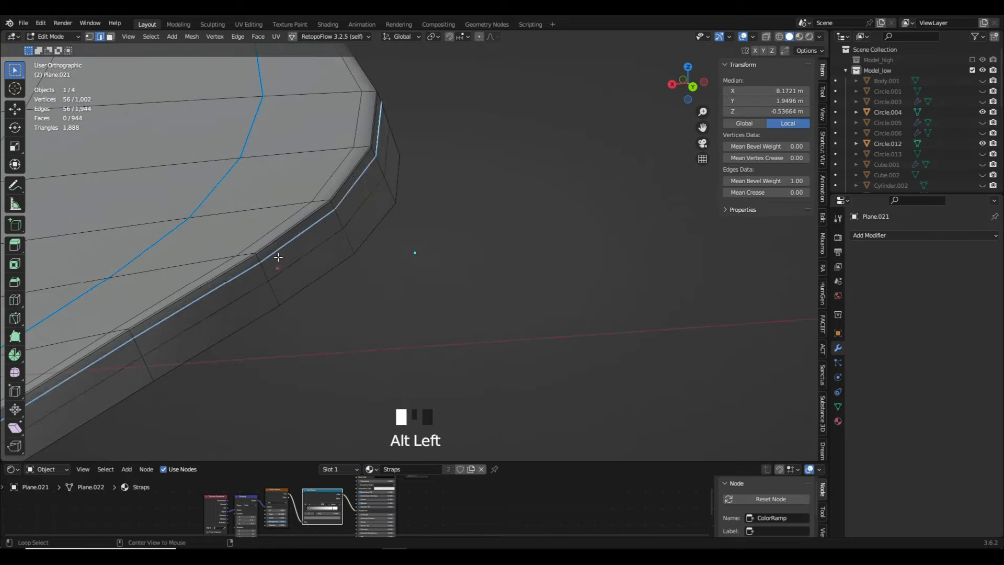
key(x)
click(320, 260)
- Return to Object Mode and unhide all parts of the low-poly controller
key(Tab)
scroll(320, 261, down, 20)
middle_drag(398, 282, 425, 300)
key(alt+h)
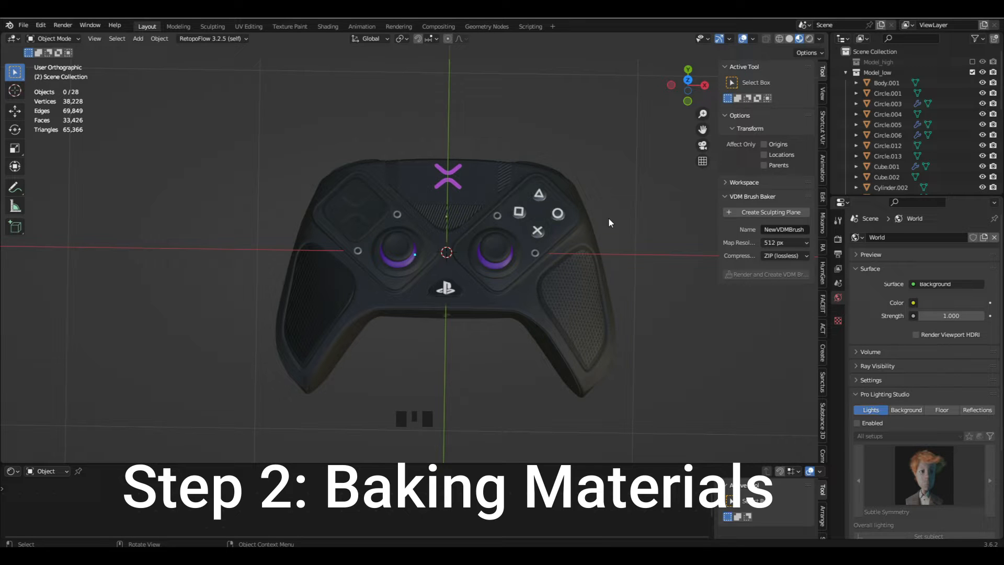
- Enlarge the Shader Editor area, split it side by side and turn the new half into an Image Editor
key(h)
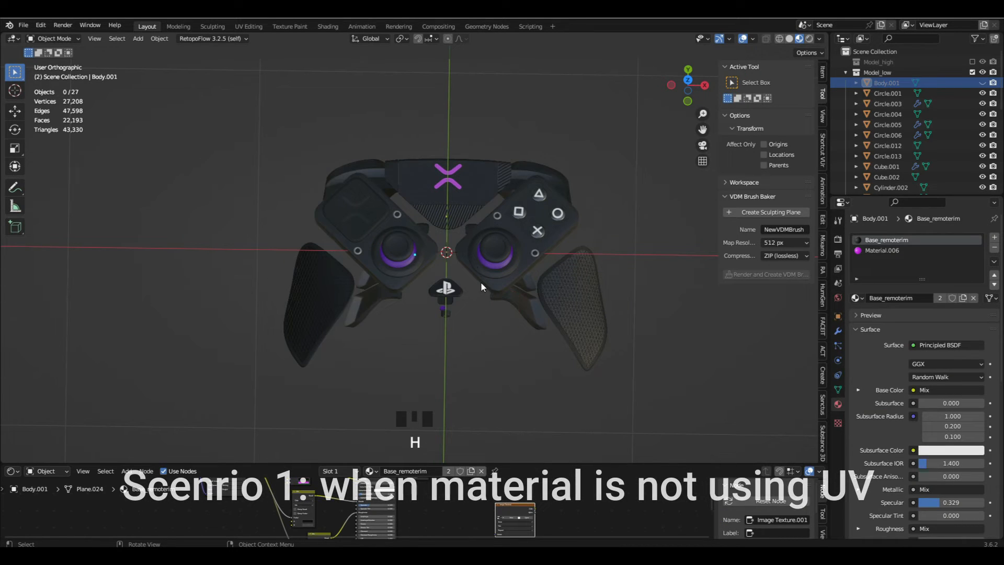
key(ctrl+z)
drag(307, 460, 68, 330)
click(12, 330)
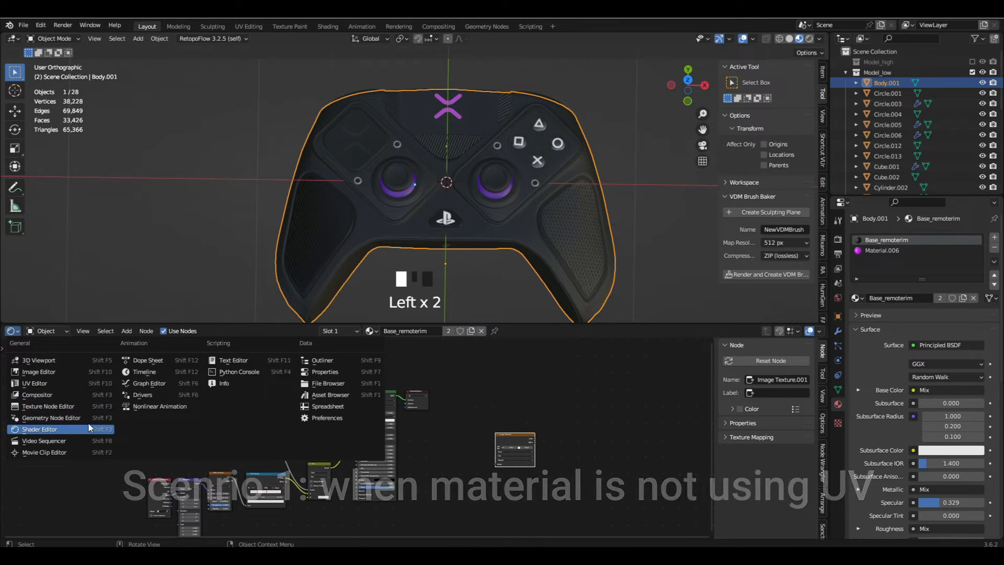
click(73, 427)
click(12, 330)
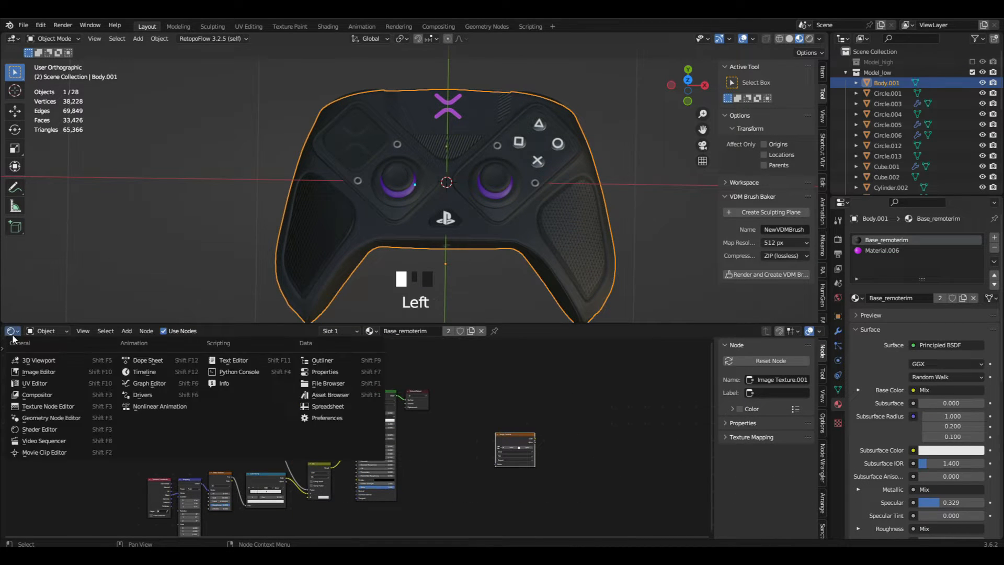
drag(825, 328, 435, 330)
click(428, 330)
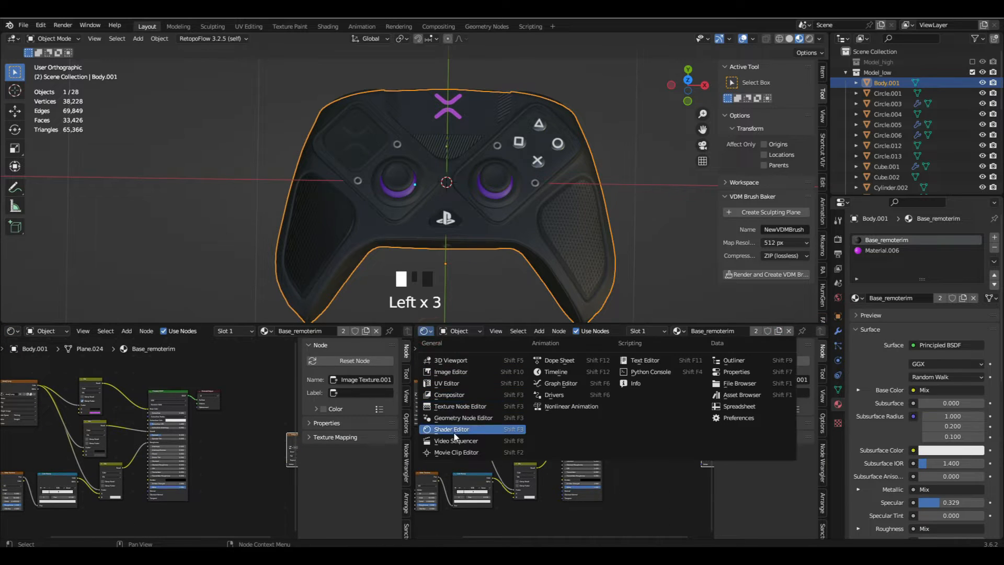
click(451, 372)
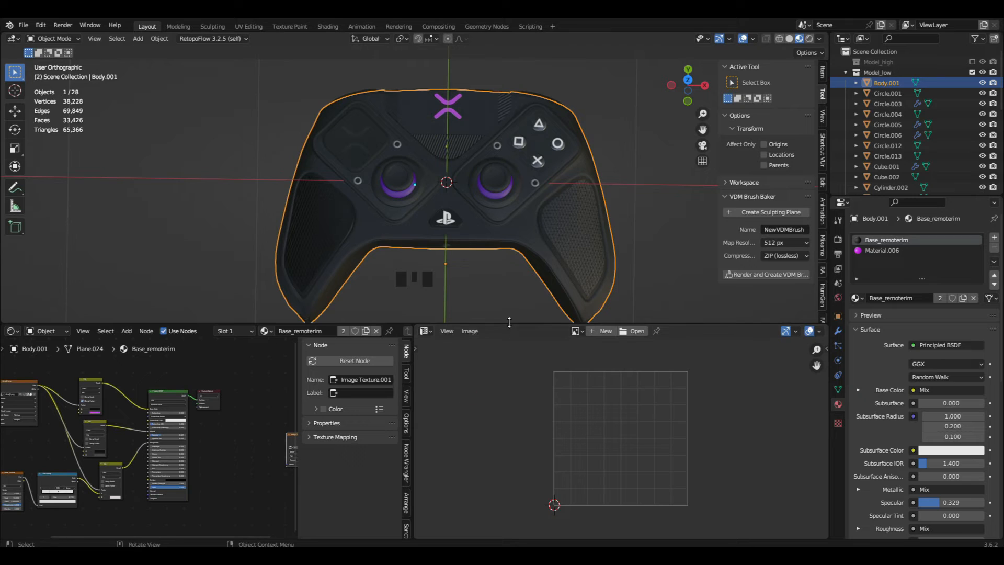
- Examine the controller and the materials of its thumbsticks, D-pad panel, logo button and square face button
middle_drag(505, 272, 527, 194)
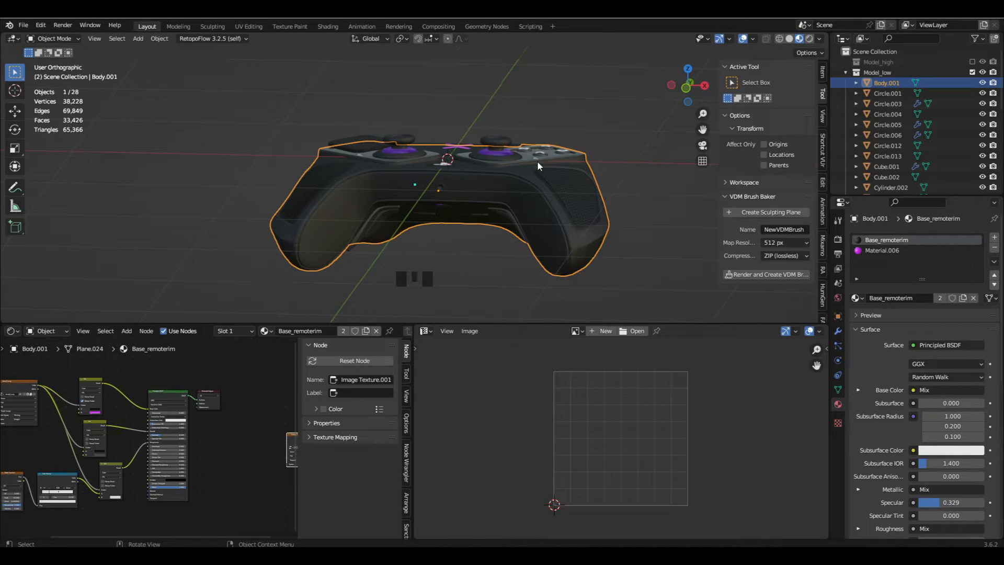
mouse_move(538, 161)
middle_down()
mouse_move(515, 206)
mouse_move(525, 168)
middle_up()
scroll(526, 204, up, 4)
scroll(500, 149, down, 2)
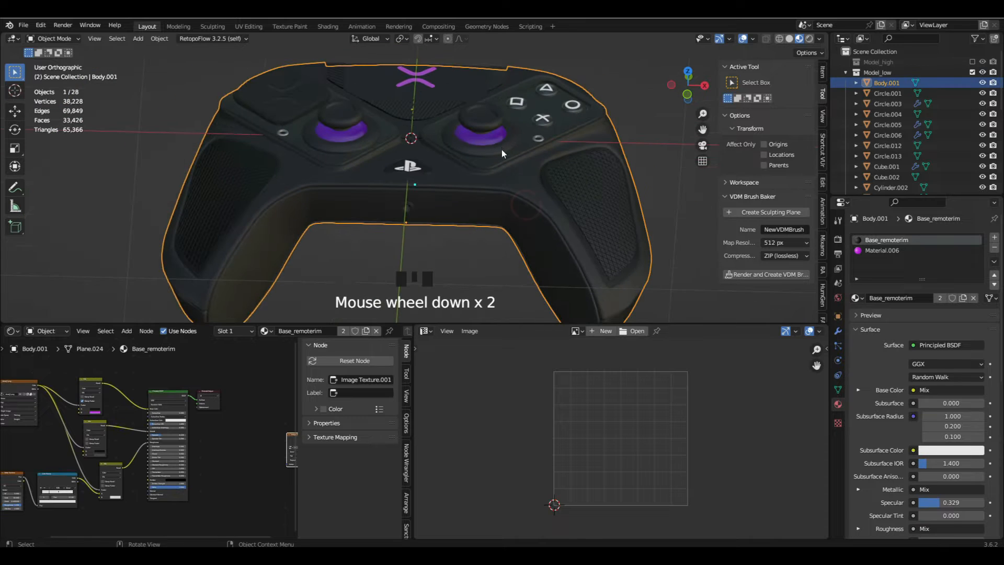
click(473, 125)
scroll(470, 128, down, 1)
shift+middle_drag(464, 135, 421, 156)
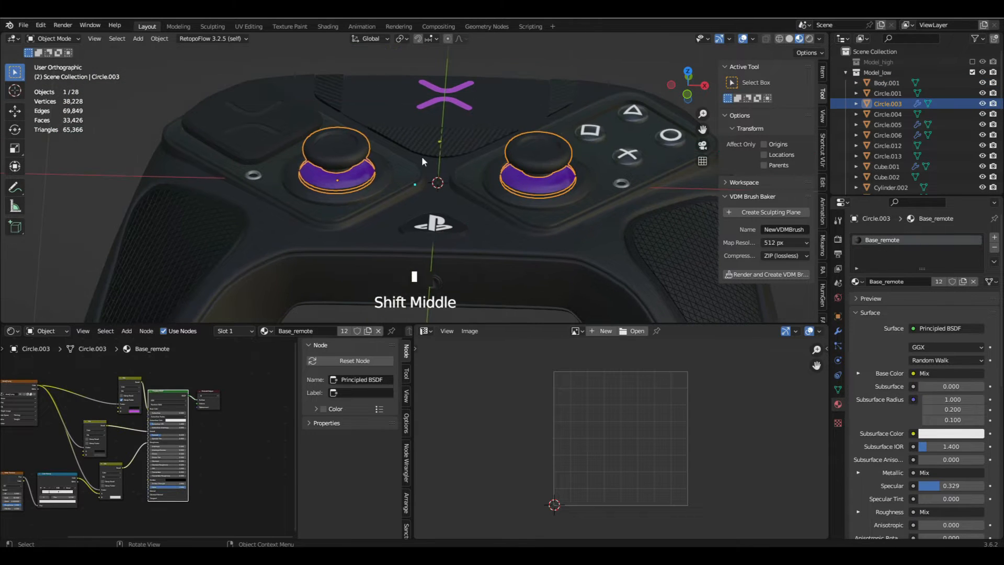
click(286, 121)
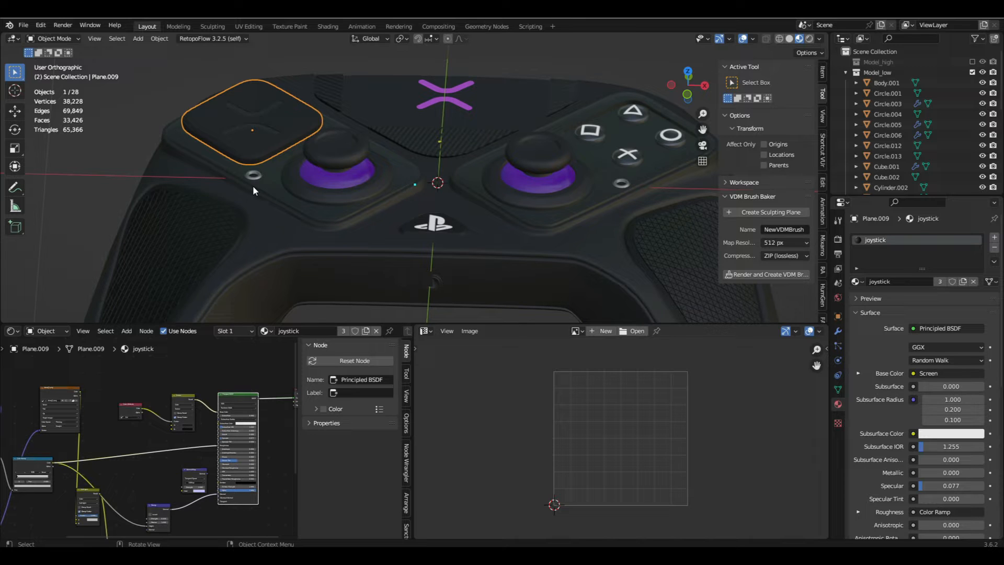
click(420, 225)
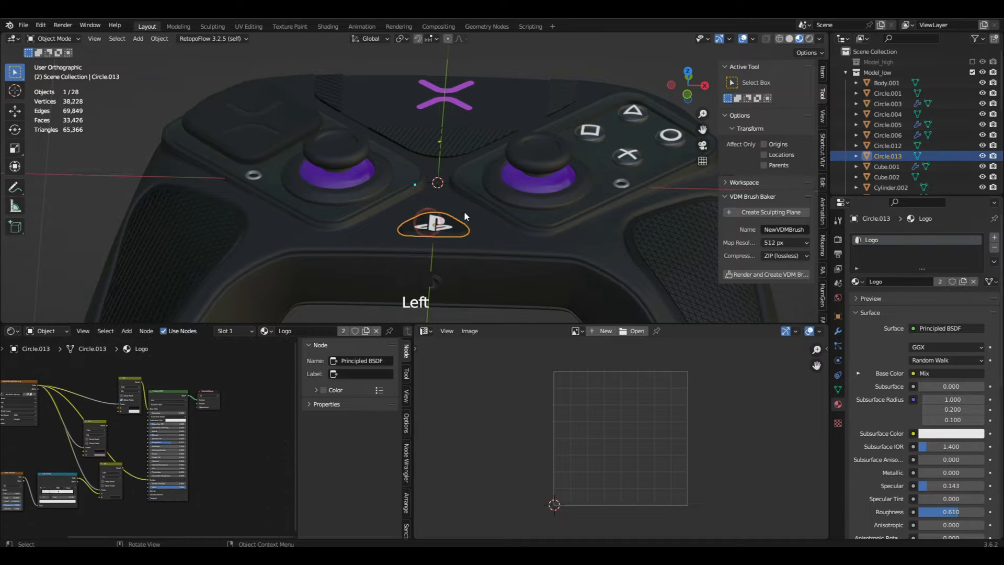
shift+middle_drag(434, 199, 394, 263)
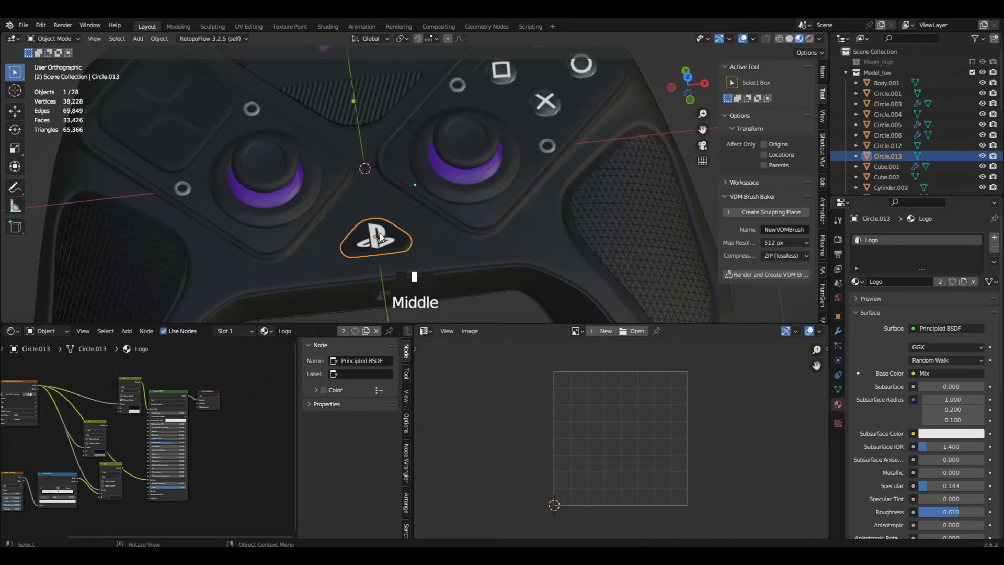
scroll(482, 104, down, 3)
click(482, 105)
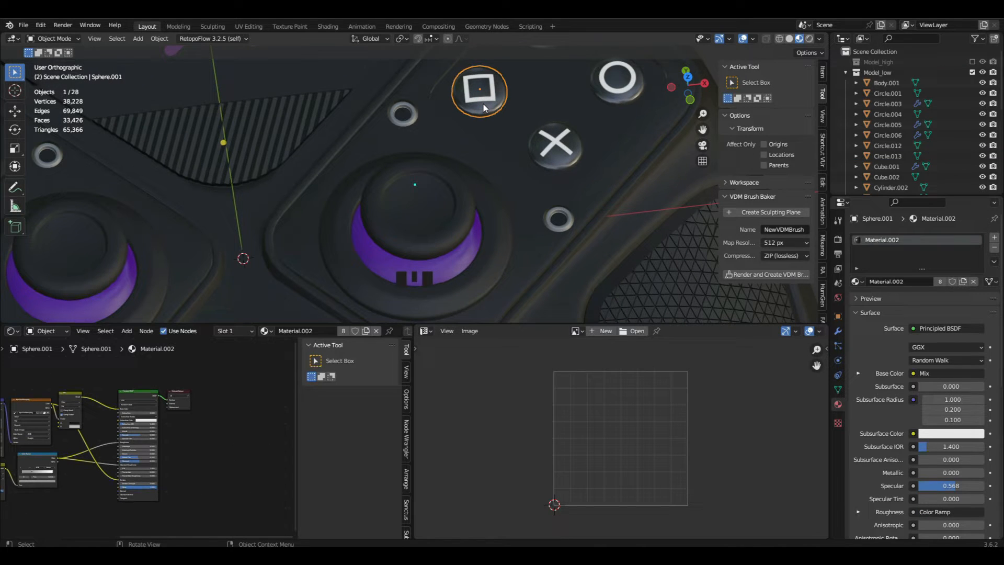
scroll(484, 108, down, 6)
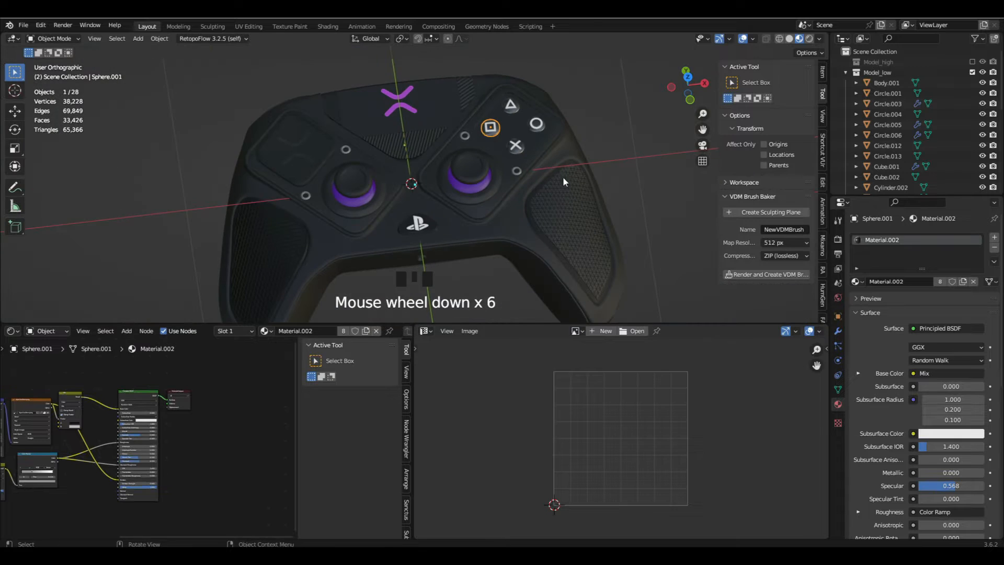
middle_drag(563, 178, 504, 137)
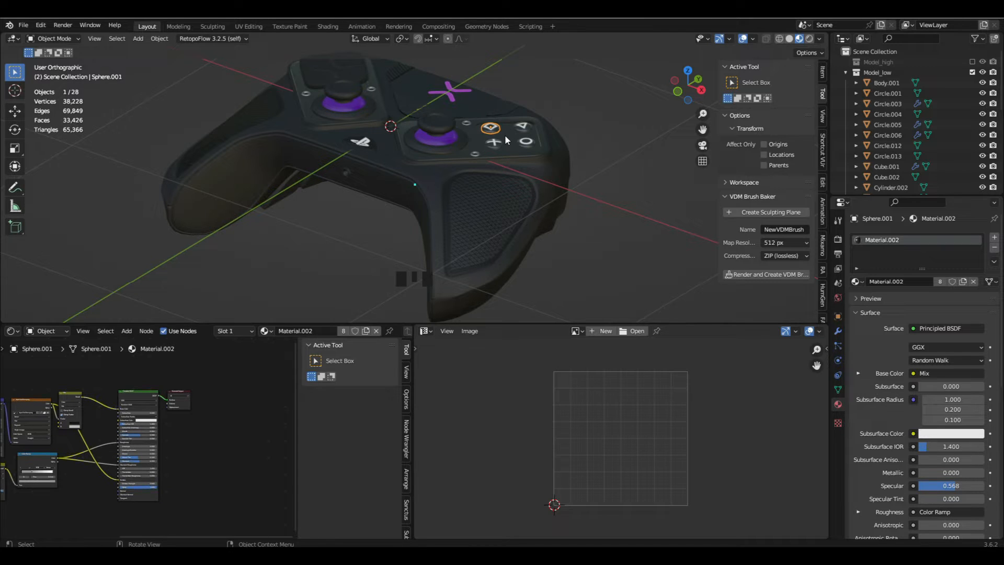
- Open the controller body's mesh in Edit Mode
click(411, 184)
key(Tab)
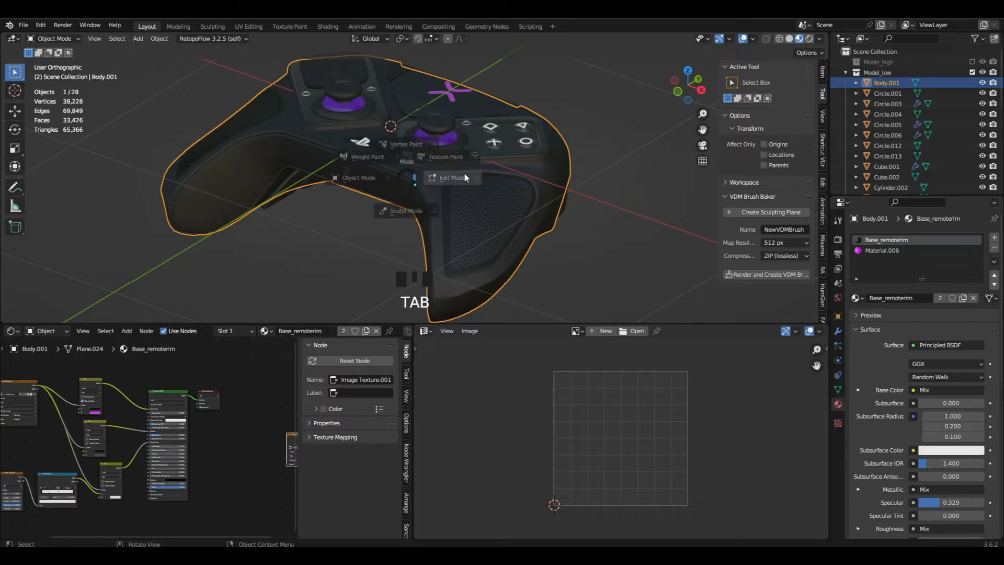
key(a)
middle_drag(448, 199, 465, 211)
shift+middle_drag(465, 212, 516, 218)
key(a)
scroll(335, 165, up, 6)
scroll(335, 164, up, 9)
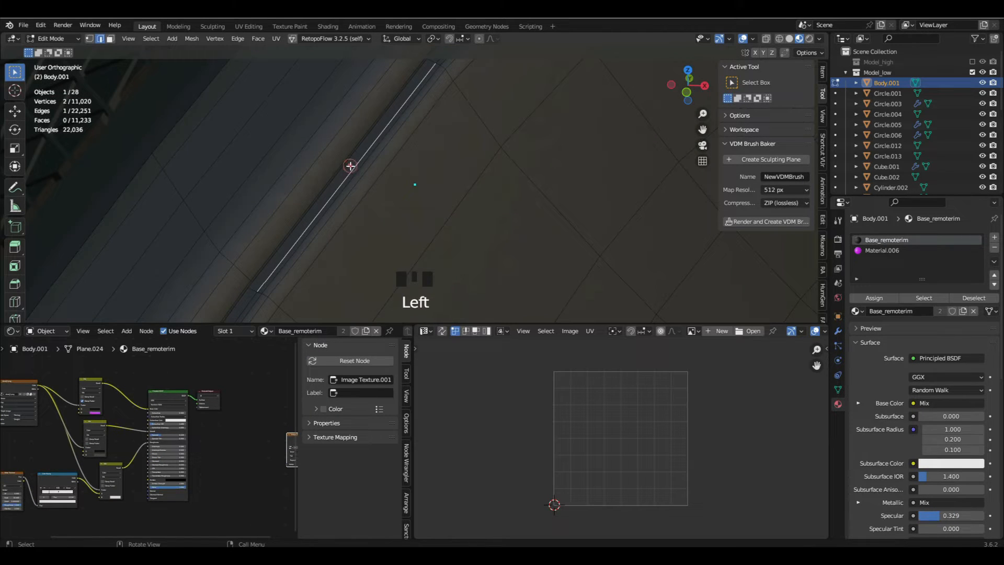
- Mark the edge loops running around the grips and along the body's front underside as a UV seam
alt+click(367, 158)
scroll(367, 157, down, 14)
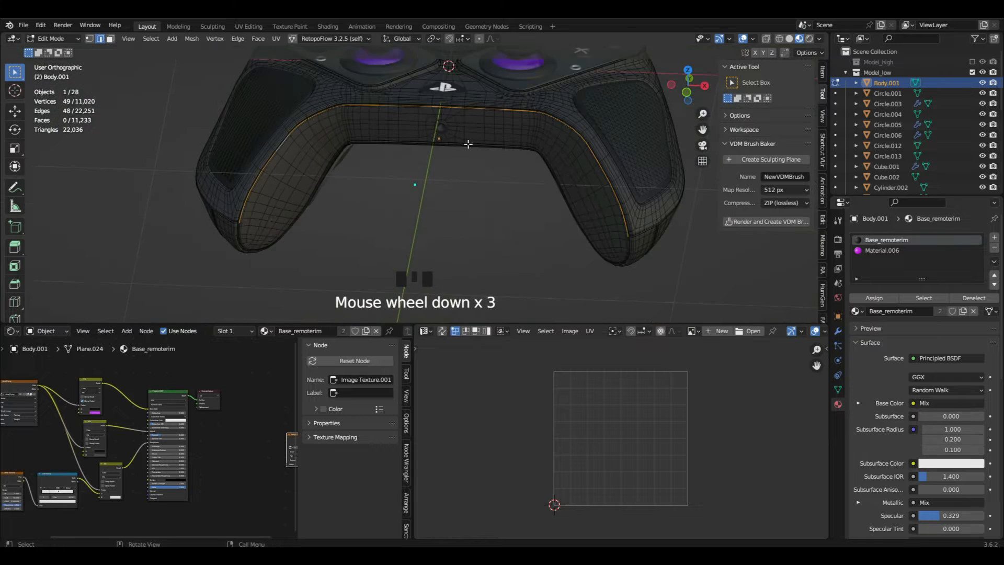
scroll(549, 213, up, 2)
scroll(502, 163, up, 14)
click(466, 188)
scroll(466, 189, down, 4)
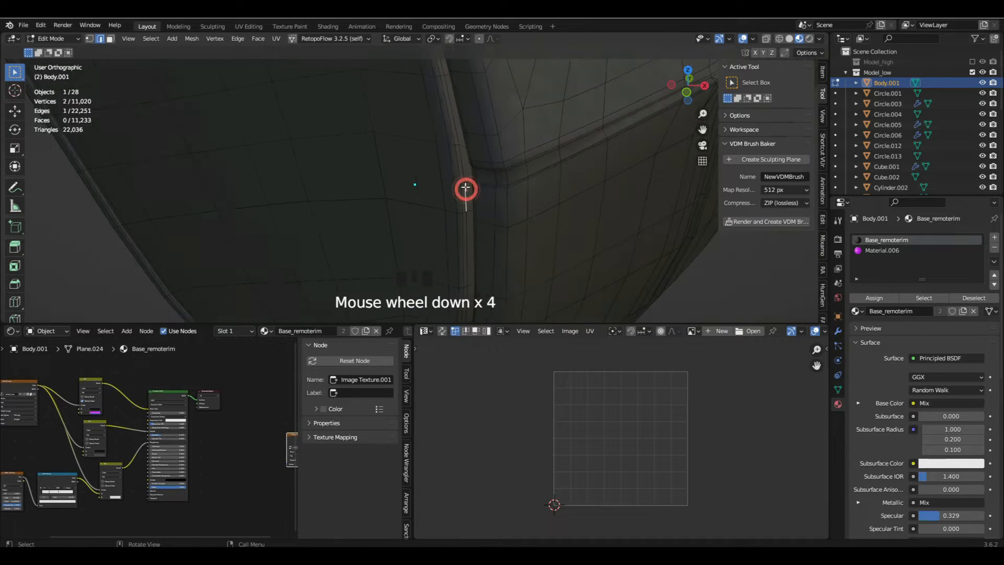
middle_drag(465, 188, 439, 171)
alt+click(473, 169)
scroll(470, 168, down, 14)
key(ctrl+e)
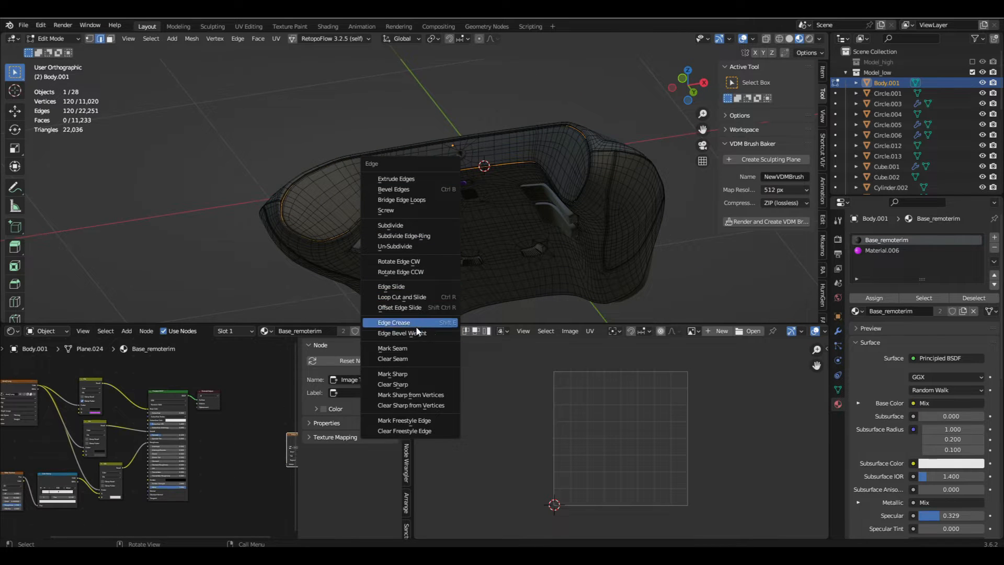
middle_drag(455, 291, 410, 268)
- Mark the short edge path from the grip seam across the side of the body as a seam
scroll(392, 188, up, 17)
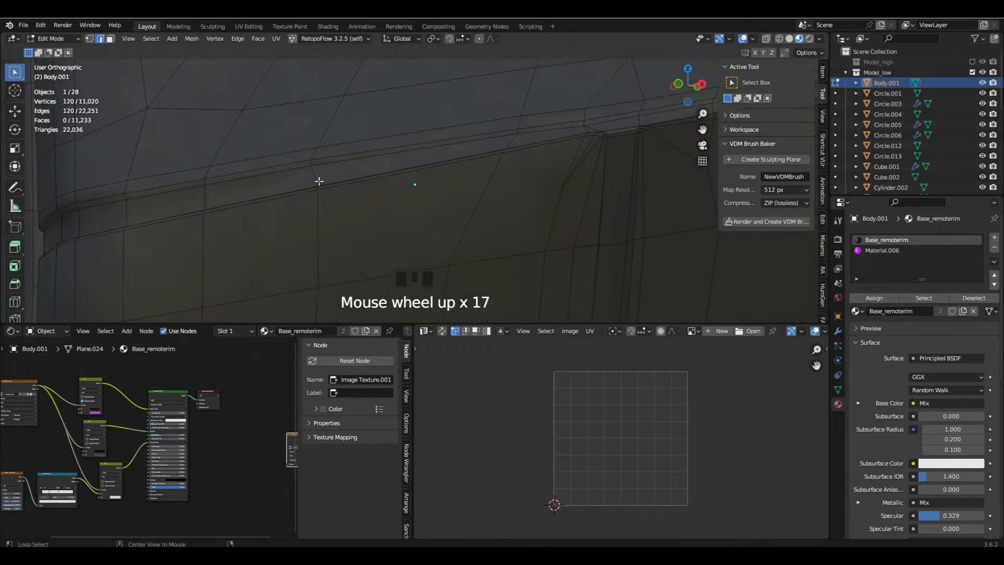
scroll(316, 181, down, 5)
middle_drag(316, 181, 269, 195)
scroll(251, 183, up, 3)
alt+click(249, 183)
scroll(274, 199, up, 5)
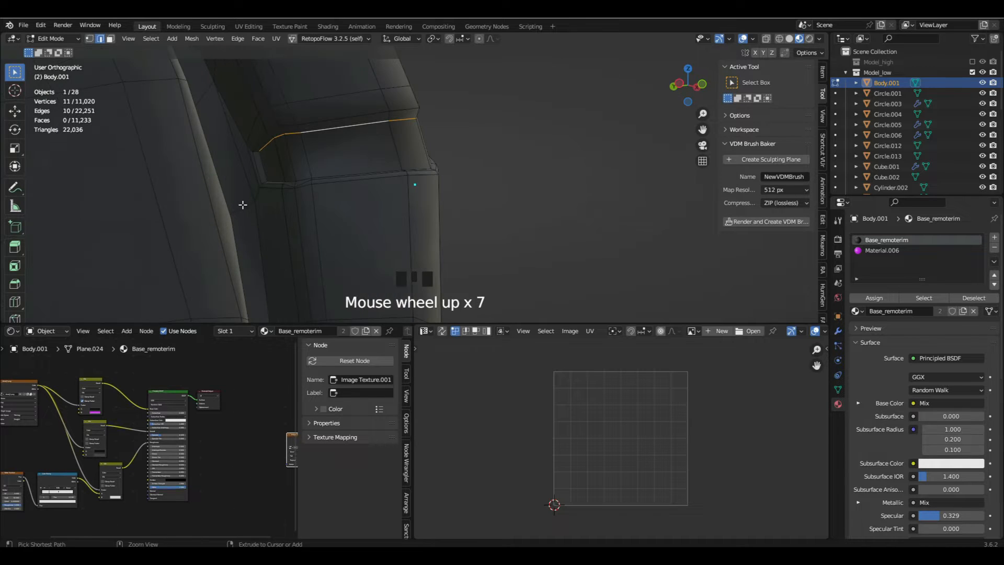
scroll(271, 174, down, 11)
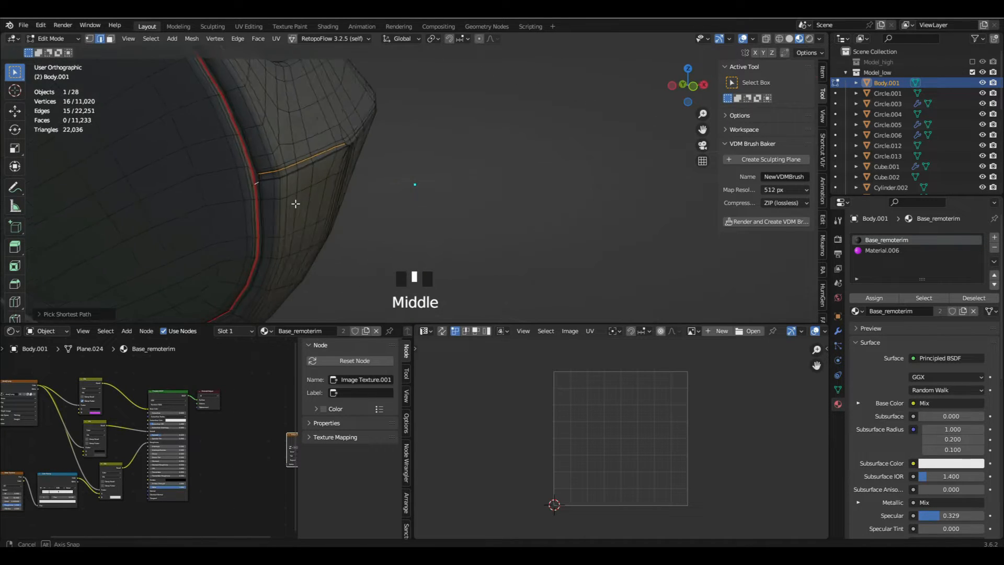
middle_drag(296, 204, 265, 201)
key(ctrl+e)
click(263, 217)
scroll(413, 157, up, 8)
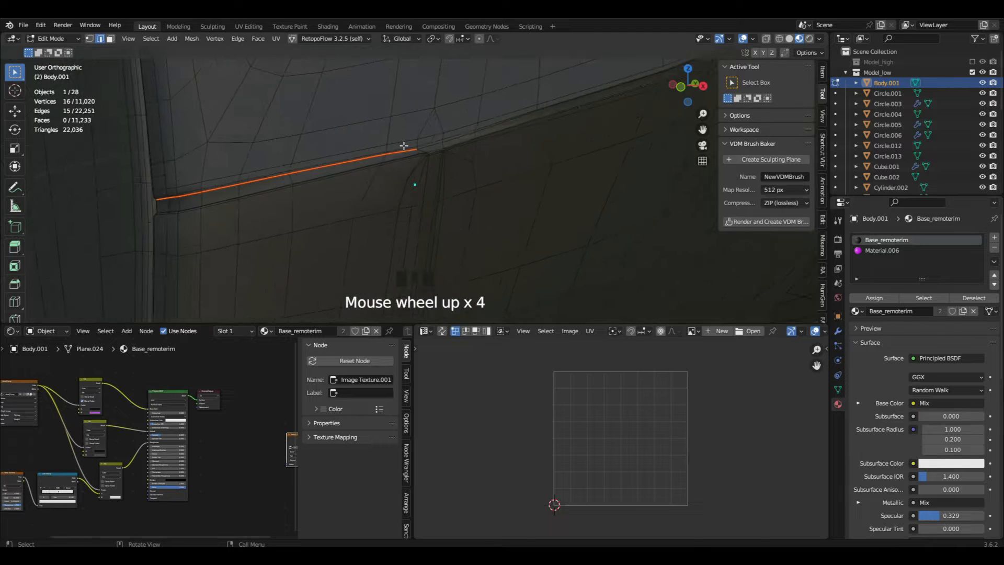
- Mark the edge path along the side of the body below the textured grip as a seam
scroll(443, 148, down, 8)
middle_drag(445, 148, 398, 203)
scroll(513, 143, up, 2)
scroll(385, 211, up, 5)
ctrl+click(400, 205)
scroll(401, 205, down, 8)
scroll(398, 204, up, 14)
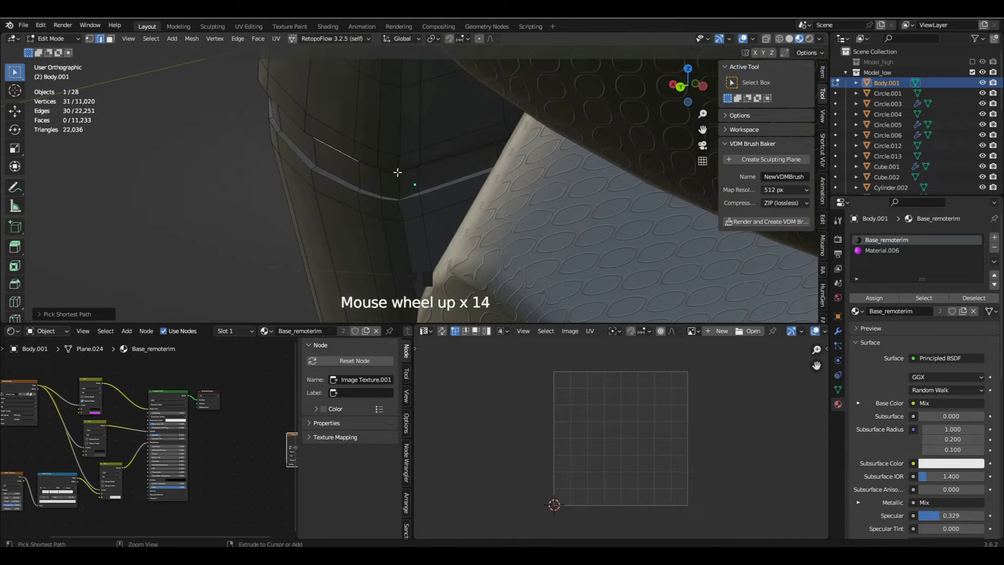
scroll(391, 173, up, 4)
middle_drag(390, 176, 482, 149)
key(ctrl+z)
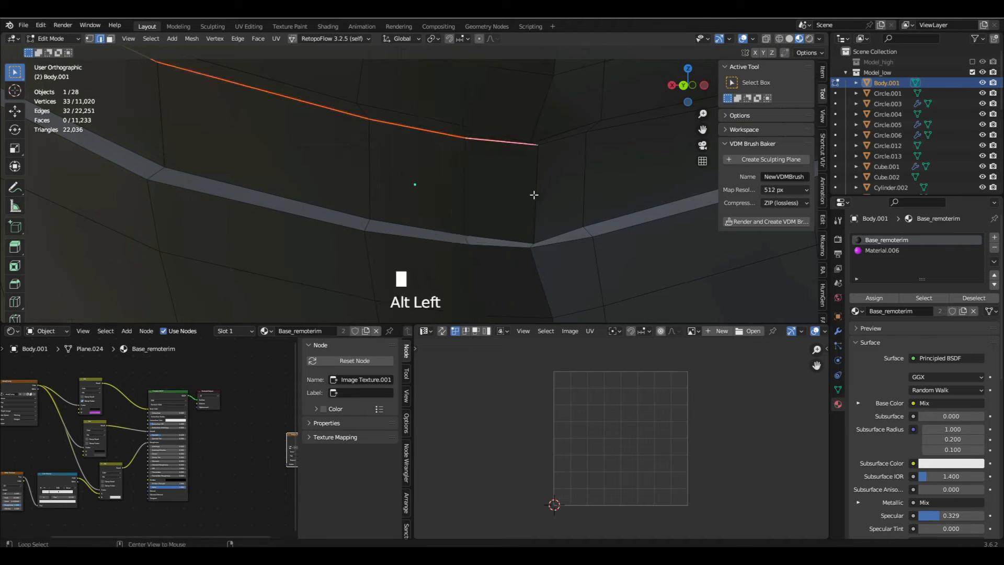
scroll(528, 198, down, 12)
key(ctrl+e)
click(494, 219)
- Mark the short connecting edges at the end of the side path as a seam
middle_drag(497, 209, 513, 177)
scroll(417, 131, up, 10)
alt+click(416, 134)
scroll(418, 136, down, 10)
key(ctrl+e)
click(517, 219)
- Mark the matching edge path around the other side of the body, out to the neighbouring seams, as a seam
scroll(590, 191, up, 10)
alt+click(557, 196)
scroll(509, 177, down, 14)
scroll(470, 169, up, 7)
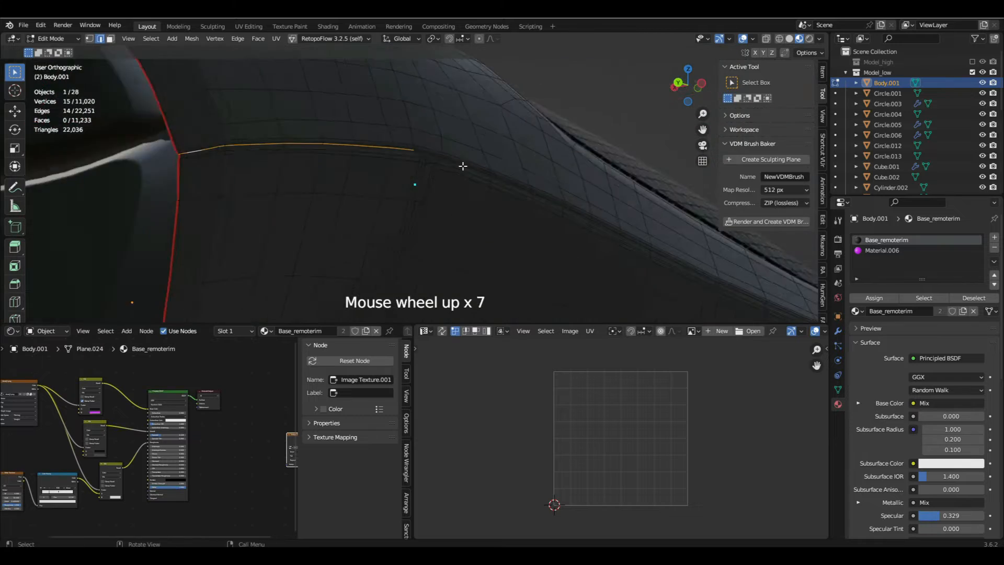
shift+click(432, 157)
scroll(432, 158, down, 12)
middle_drag(431, 173, 469, 204)
scroll(478, 171, up, 11)
alt+shift+click(481, 170)
scroll(481, 170, down, 10)
scroll(293, 157, up, 9)
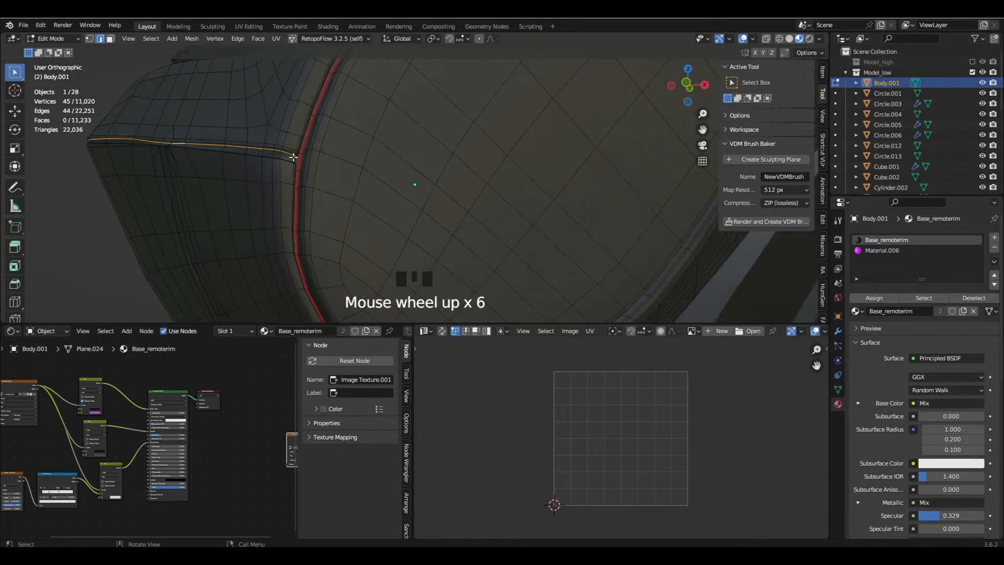
ctrl+click(350, 118)
scroll(319, 214, down, 6)
key(a)
middle_drag(280, 173, 564, 188)
scroll(399, 183, up, 11)
middle_drag(399, 184, 350, 178)
alt+click(381, 157)
key(shift+z)
key(ctrl+e)
click(385, 212)
- Switch to solid shading and refine the selection of the vertical edge loop on the side of the body
scroll(407, 209, down, 8)
key(a)
mouse_move(412, 183)
middle_down()
mouse_move(366, 162)
mouse_move(486, 173)
middle_up()
scroll(328, 183, up, 11)
scroll(328, 184, down, 12)
key(z)
key(z)
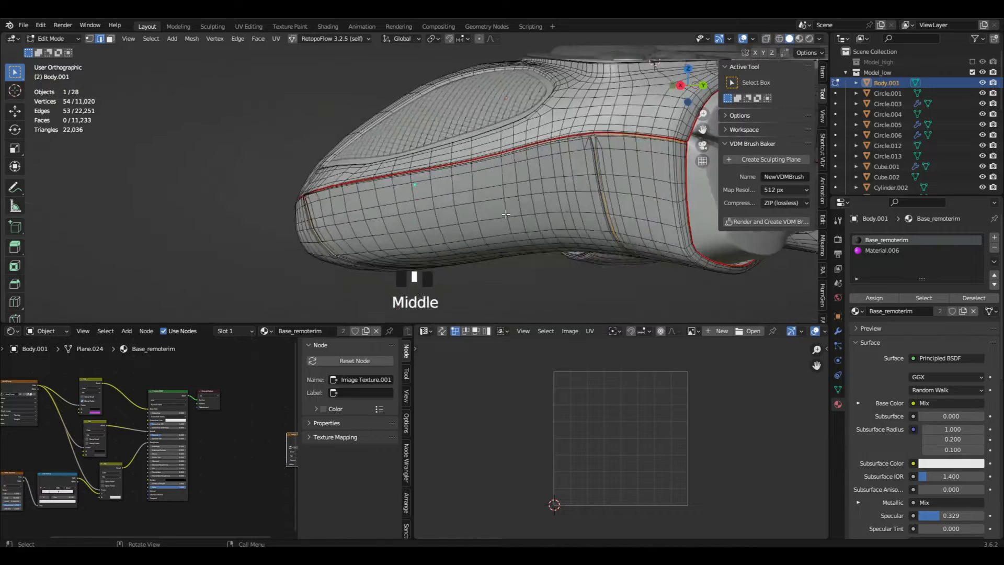
scroll(549, 178, up, 4)
alt+click(555, 182)
key(z)
key(z)
scroll(541, 182, up, 5)
shift+click(461, 210)
shift+click(466, 222)
scroll(466, 221, down, 3)
shift+middle_drag(471, 217, 413, 198)
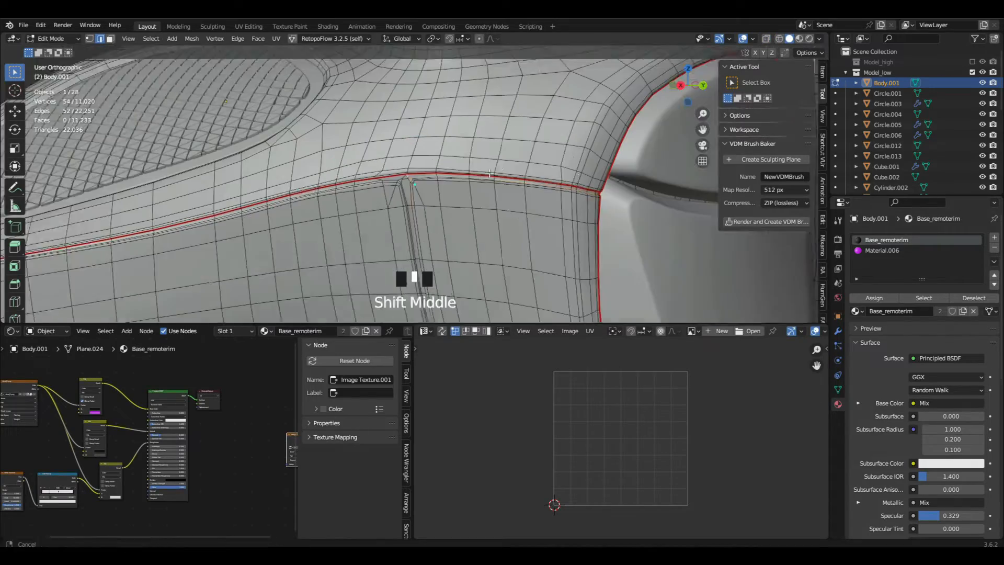
- Extend the vertical side edge loops up to the long side seams and mark them as seams
scroll(523, 201, down, 8)
middle_drag(585, 203, 433, 201)
scroll(433, 97, up, 10)
alt+shift+click(430, 92)
scroll(423, 97, down, 5)
key(z)
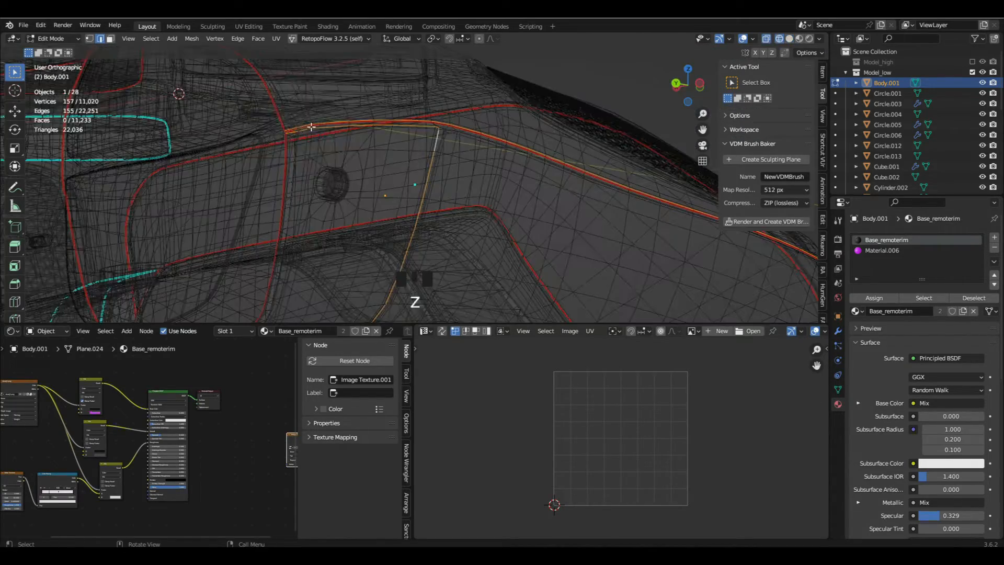
key(z)
scroll(444, 128, up, 5)
alt+shift+click(450, 132)
scroll(450, 132, down, 8)
scroll(447, 133, down, 3)
middle_drag(447, 134, 387, 136)
scroll(429, 126, up, 7)
key(z)
scroll(477, 177, up, 10)
scroll(482, 200, down, 10)
middle_drag(481, 200, 480, 212)
shift+middle_drag(480, 212, 477, 224)
scroll(476, 223, up, 10)
shift+click(445, 214)
ctrl+click(452, 155)
scroll(457, 147, down, 8)
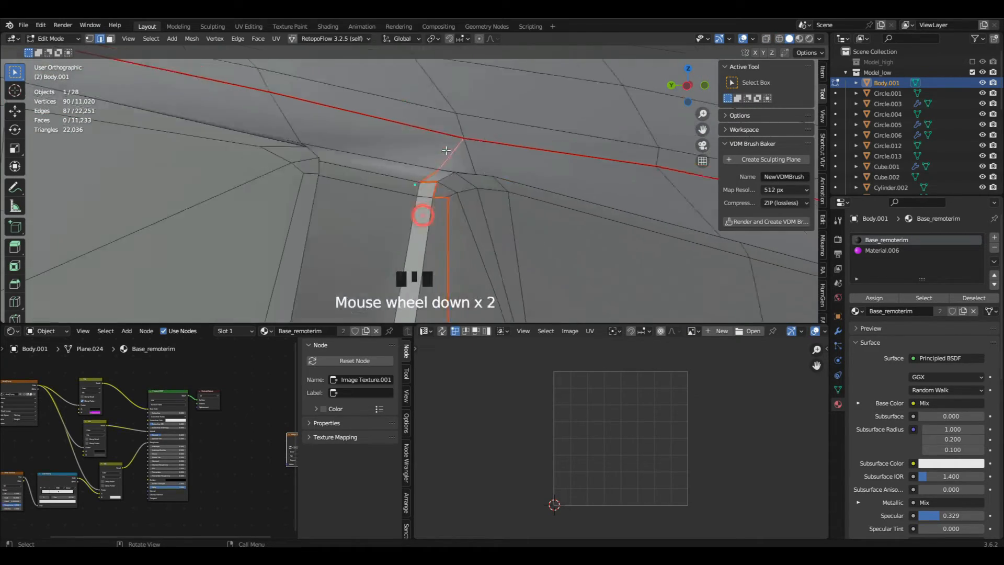
middle_drag(455, 147, 335, 140)
scroll(293, 132, up, 9)
key(ctrl+e)
click(418, 216)
- Unwrap the whole body mesh along its marked seams
key(a)
key(a)
key(a)
key(u)
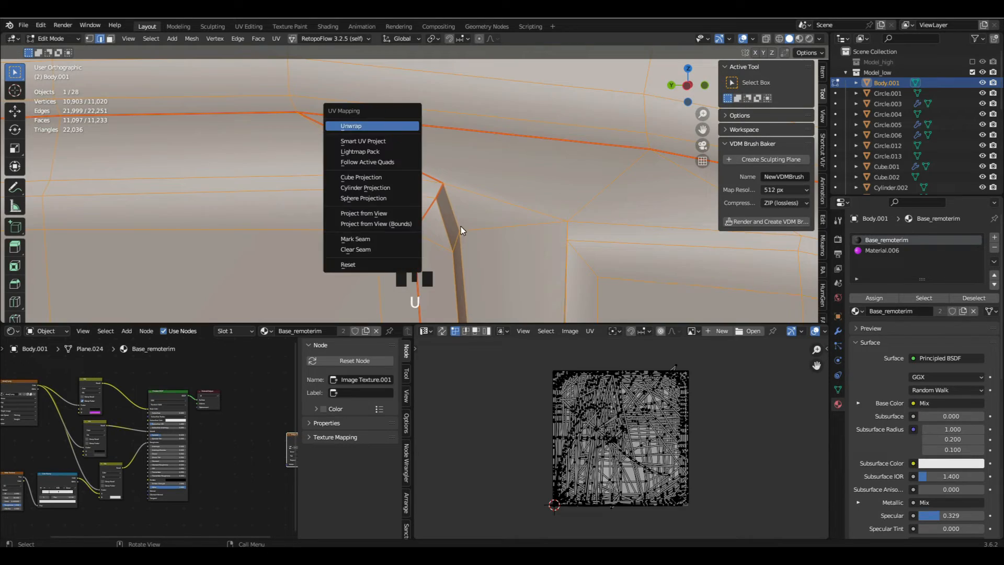
click(402, 125)
scroll(594, 441, up, 6)
key(a)
scroll(449, 224, down, 20)
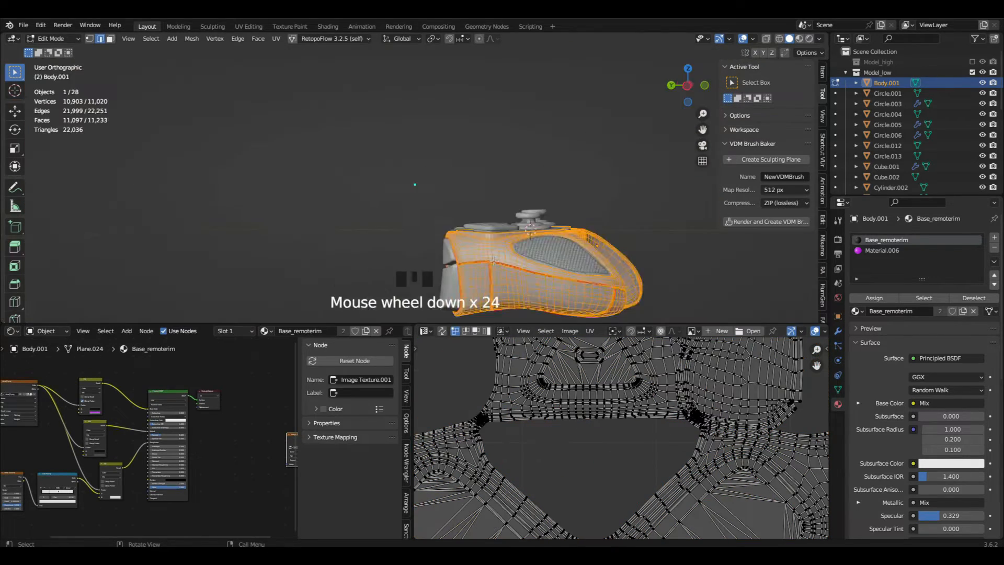
- Isolate the body in local view and return to Edit Mode with nothing selected
key(Tab)
middle_drag(340, 238, 428, 239)
key(KP_Divide)
key(Tab)
scroll(418, 199, up, 10)
key(a)
key(a)
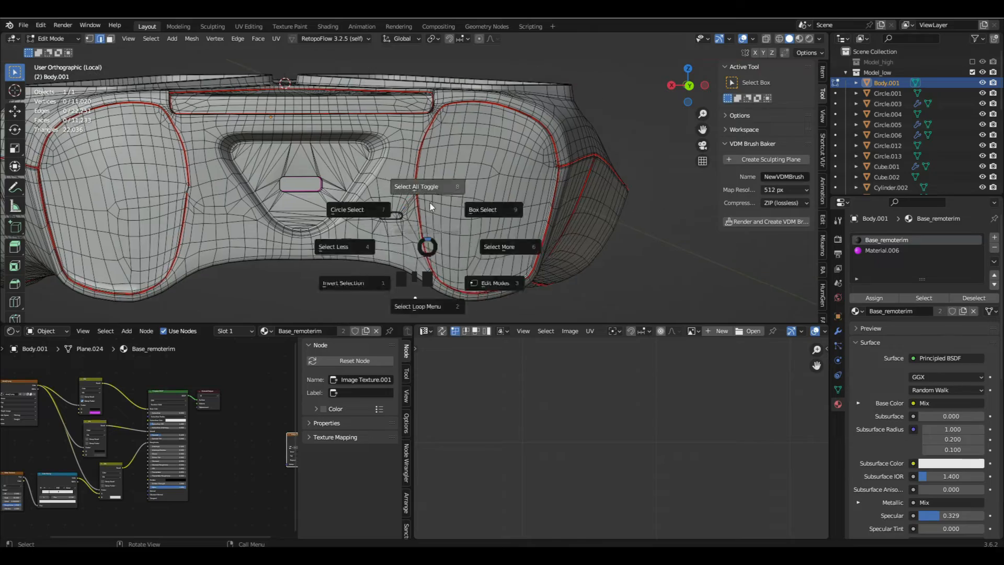
- Turn on UV sync selection and grow a selection in the dense part of the UV island to locate it on the mesh
scroll(609, 425, up, 8)
scroll(548, 374, down, 2)
click(549, 372)
click(442, 331)
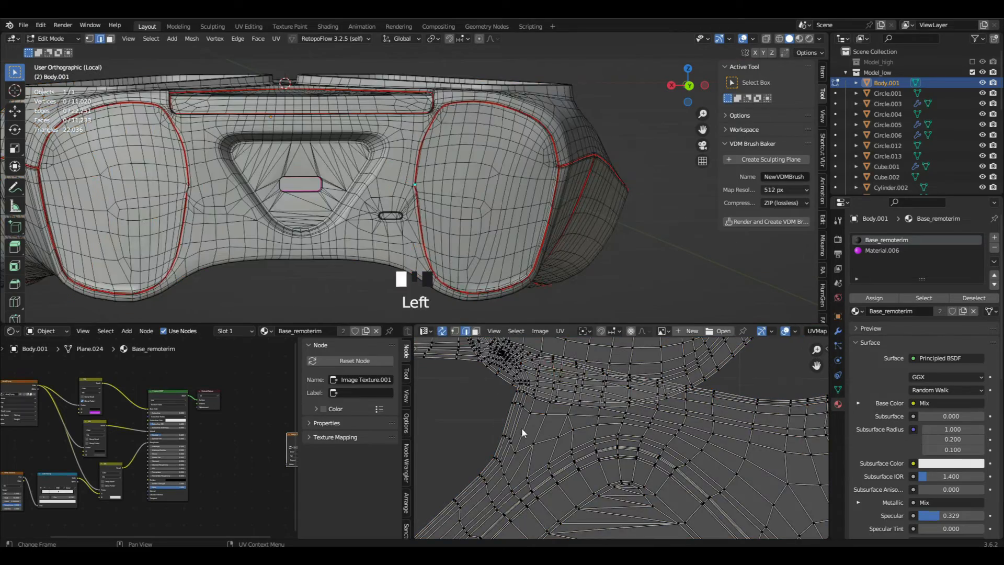
key(ctrl+KP_Add)
key(ctrl+KP_Add)
key(ctrl+KP_Add)
key(ctrl+KP_Add)
key(ctrl+KP_Add)
key(ctrl+KP_Add)
key(ctrl+KP_Add)
key(ctrl+KP_Add)
key(ctrl+KP_Add)
key(ctrl+KP_Add)
key(ctrl+KP_Add)
middle_drag(308, 251, 316, 256)
scroll(317, 257, up, 5)
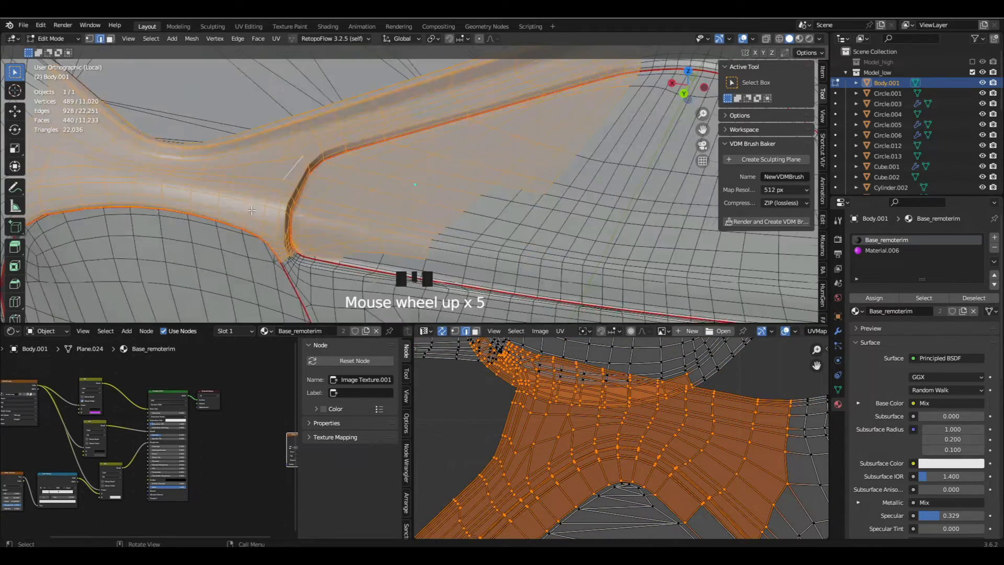
scroll(316, 256, down, 5)
- Set the body's Auto Smooth angle to 93.1°
key(Tab)
click(838, 389)
drag(942, 467, 989, 467)
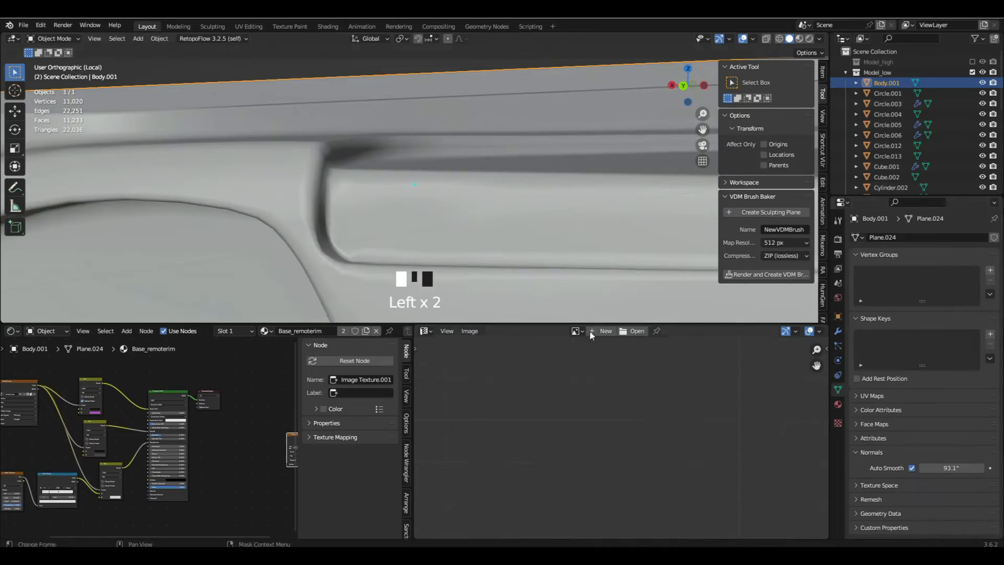
- Examine the body's UV layout around the narrow, dense area beside the corner of the recessed panel
key(Tab)
scroll(293, 167, down, 4)
middle_drag(271, 157, 311, 176)
scroll(303, 178, up, 4)
key(a)
scroll(549, 369, down, 3)
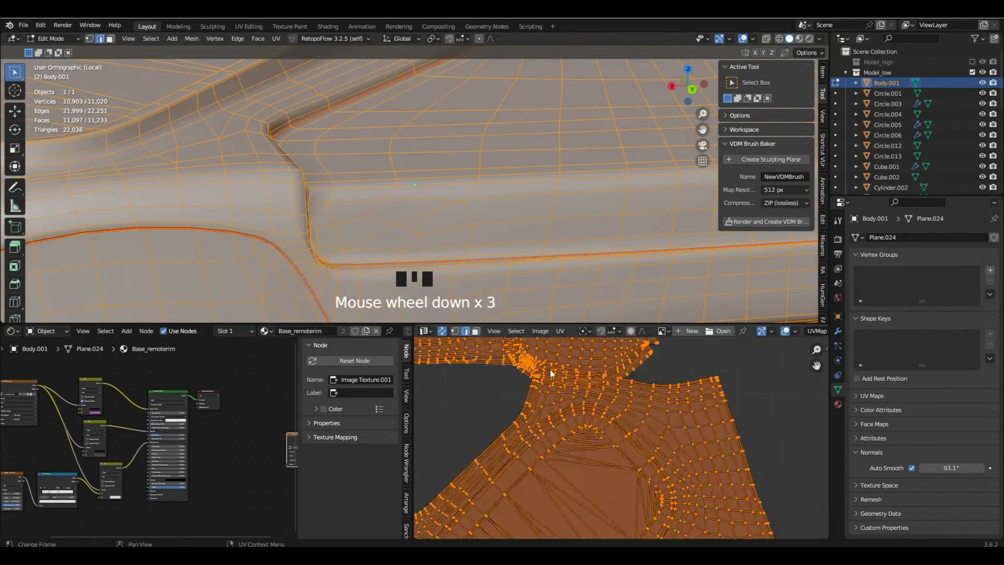
middle_drag(515, 347, 488, 370)
scroll(488, 369, up, 8)
key(a)
- Mark the short edge path between the recessed panel's corner seam and the adjacent rounded panel's seam as a seam
alt+click(561, 434)
scroll(450, 255, down, 13)
scroll(470, 258, up, 12)
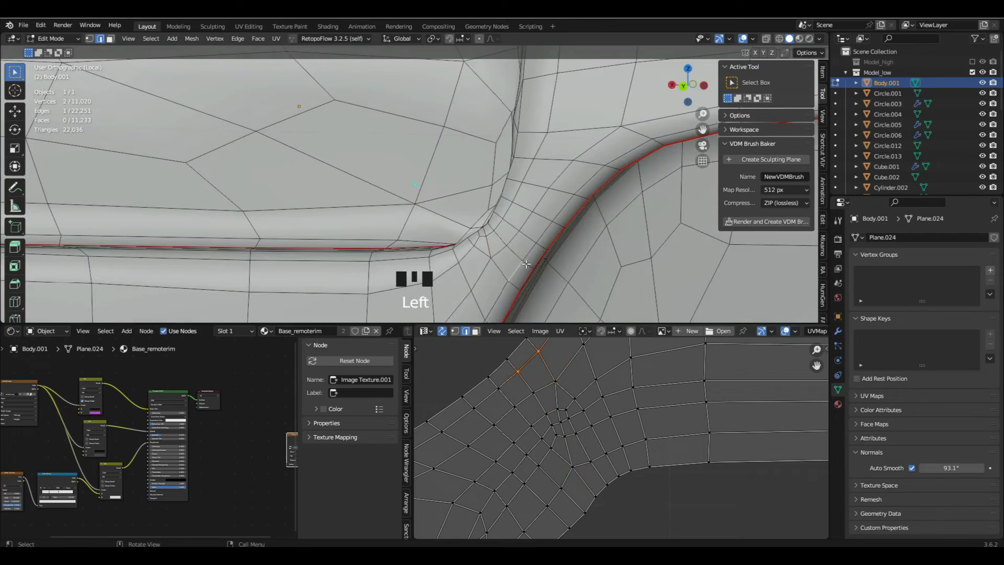
middle_drag(526, 264, 470, 220)
ctrl+click(468, 205)
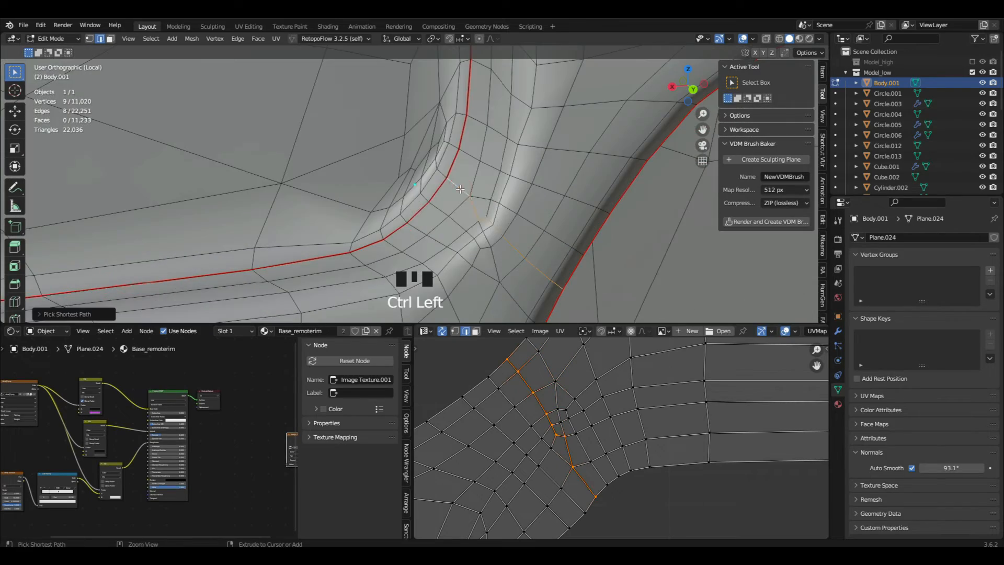
key(ctrl+e)
click(467, 205)
- Mark the matching short edge path at the recessed panel's opposite corner as a seam
scroll(465, 204, down, 8)
shift+middle_drag(366, 183, 449, 193)
scroll(313, 193, up, 10)
click(294, 205)
middle_drag(314, 197, 285, 212)
ctrl+click(357, 175)
key(ctrl+e)
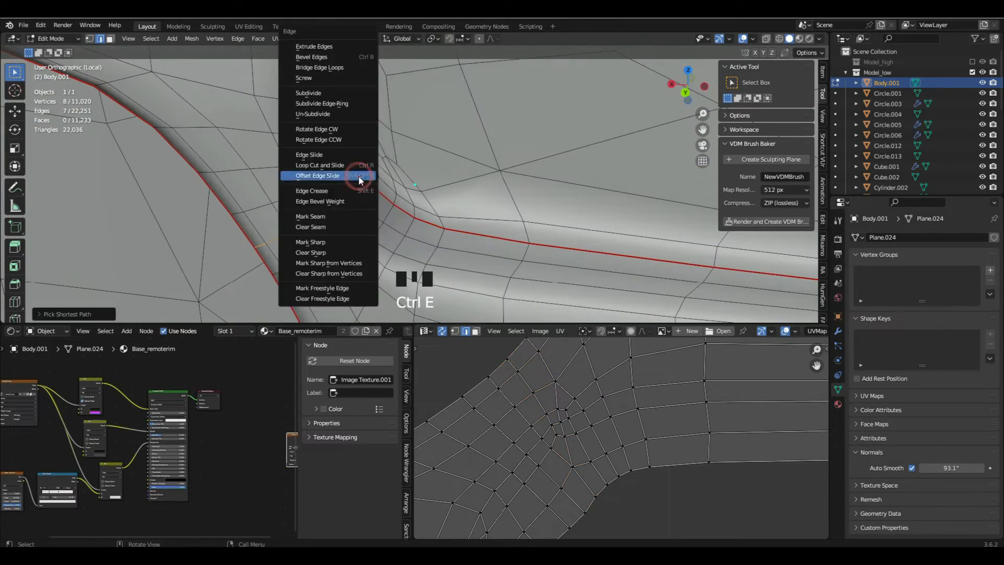
click(351, 218)
- Unwrap the whole body again using the added corner seams
key(a)
key(a)
key(a)
key(u)
click(342, 151)
scroll(565, 406, down, 1)
scroll(564, 405, down, 20)
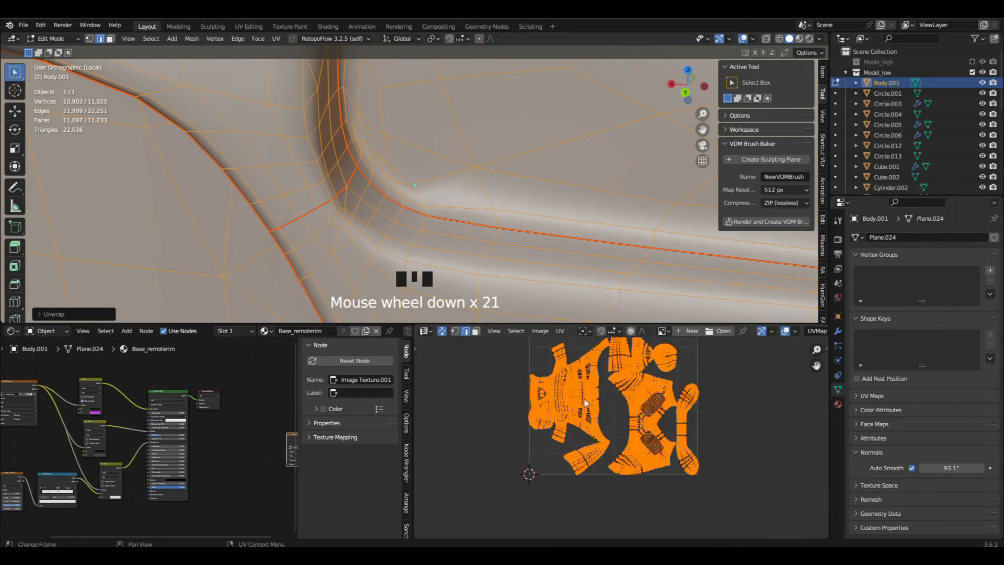
- Mark the remaining edges at the recessed panel's corner as a seam and unwrap the linked UV island again
key(alt+a)
scroll(565, 403, down, 1)
scroll(554, 413, up, 5)
scroll(620, 417, up, 6)
click(630, 419)
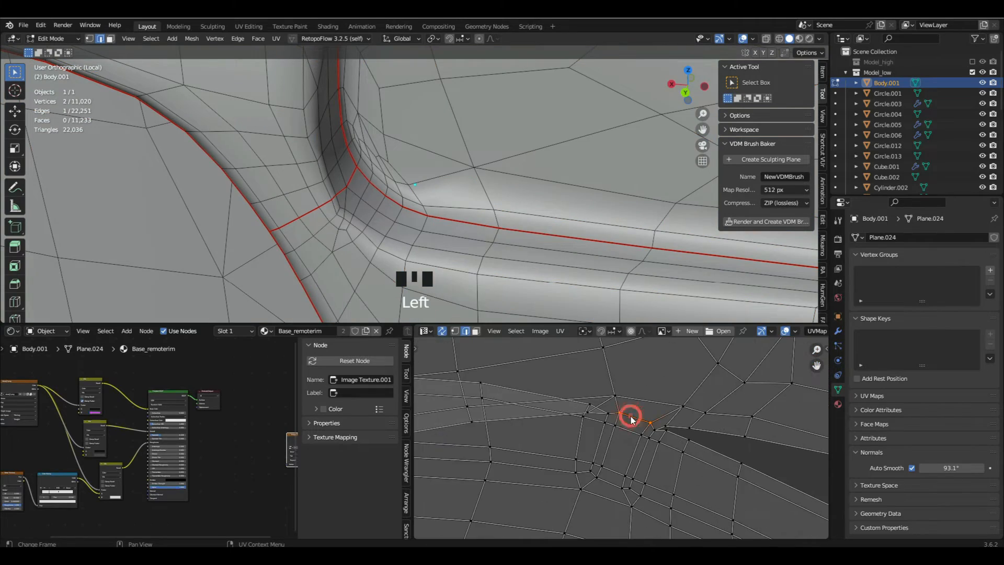
ctrl+click(692, 432)
key(ctrl+e)
key(l)
key(u)
click(646, 426)
scroll(561, 402, down, 7)
scroll(561, 402, down, 5)
middle_drag(602, 393, 581, 419)
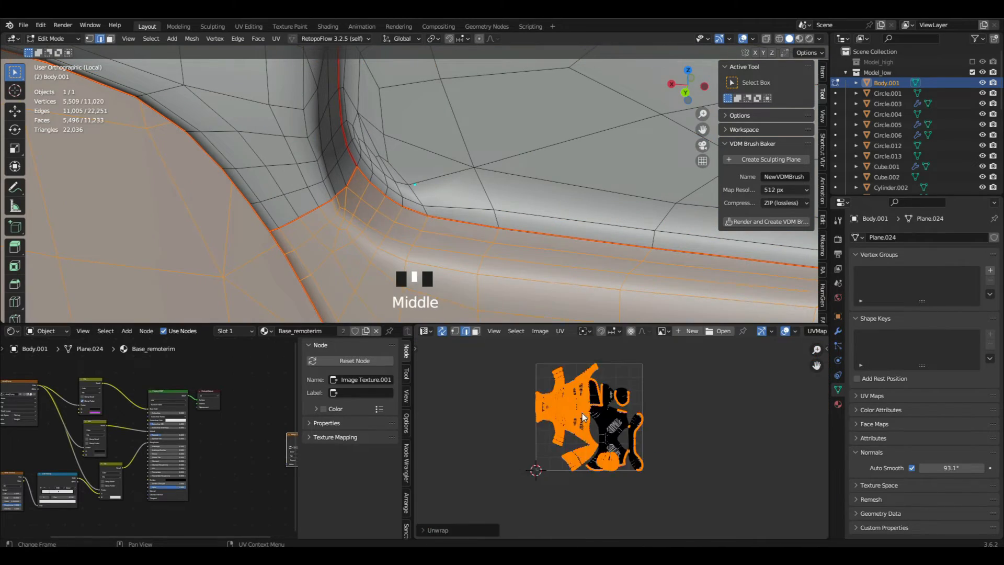
- Examine the body's large linked UV island and the narrow corner where the panel piece meets it
scroll(581, 418, up, 4)
click(476, 332)
scroll(542, 412, up, 3)
key(a)
key(l)
scroll(542, 412, down, 5)
scroll(523, 244, down, 12)
middle_drag(524, 244, 482, 220)
scroll(554, 247, up, 5)
key(a)
scroll(515, 200, up, 5)
key(a)
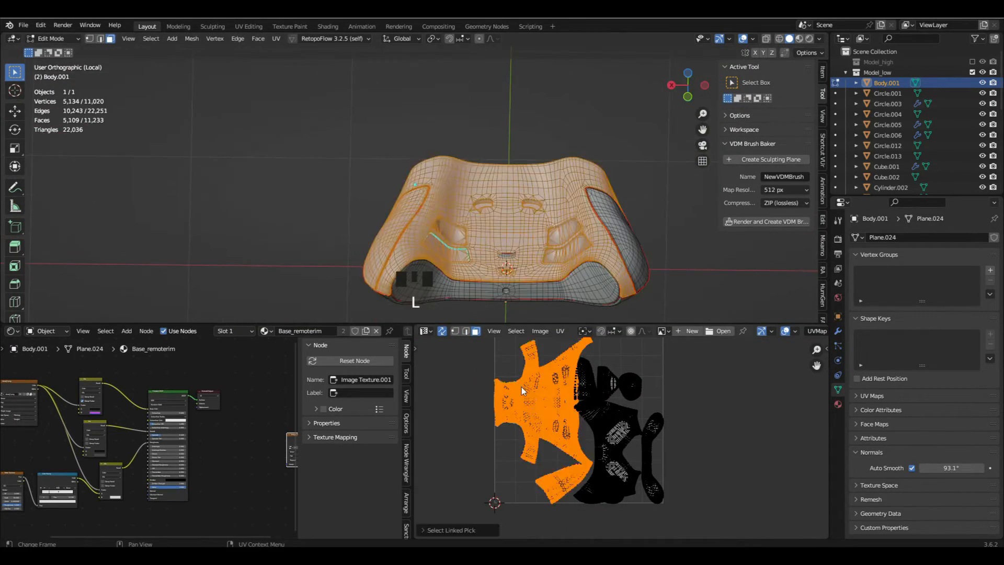
scroll(594, 464, up, 12)
key(a)
scroll(586, 491, up, 4)
click(464, 332)
scroll(592, 425, up, 2)
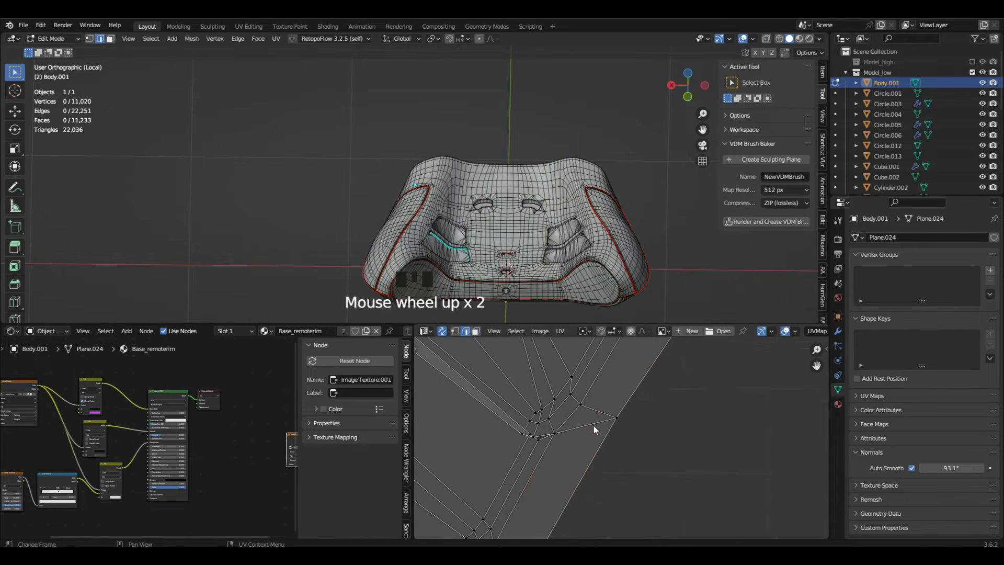
- Unwrap the body's large linked UV island again and move it clear of the other islands
key(l)
key(u)
click(593, 425)
scroll(560, 456, down, 20)
key(3)
key(g)
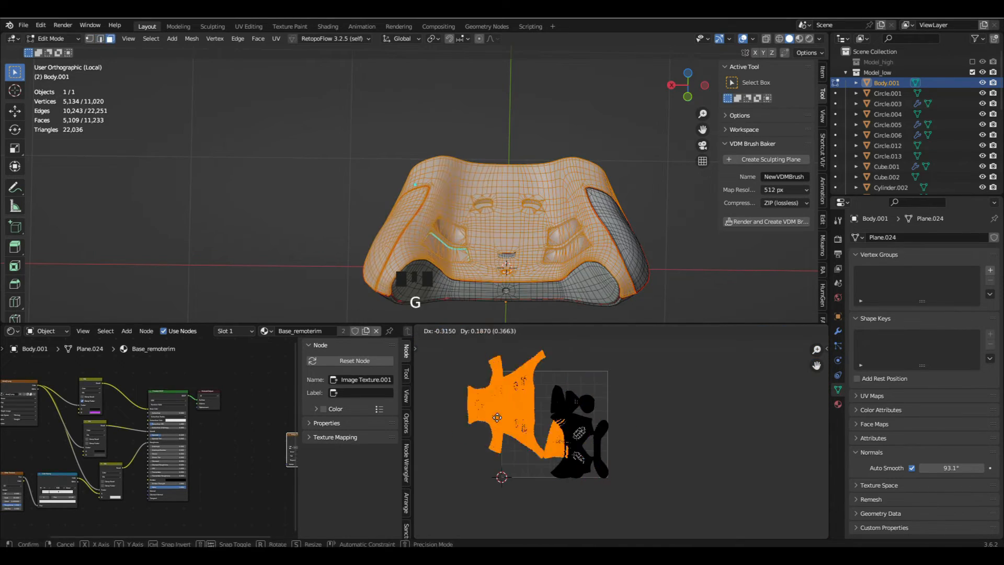
click(488, 425)
- Select all of the body's UV islands and rotate them by 90 degrees
key(a)
scroll(597, 439, up, 3)
middle_drag(597, 439, 702, 439)
scroll(701, 440, up, 3)
scroll(583, 422, down, 3)
scroll(582, 422, down, 1)
middle_drag(582, 422, 621, 440)
text(ar)
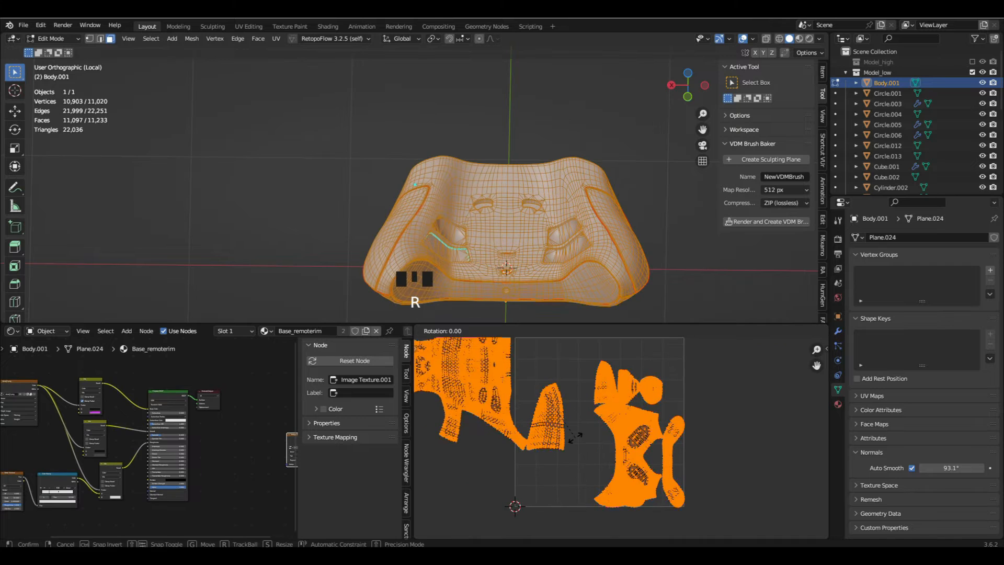
text(90)
key(Return)
- Average the scale of all the body's UV islands
click(560, 331)
click(622, 139)
scroll(601, 386, down, 2)
key(g)
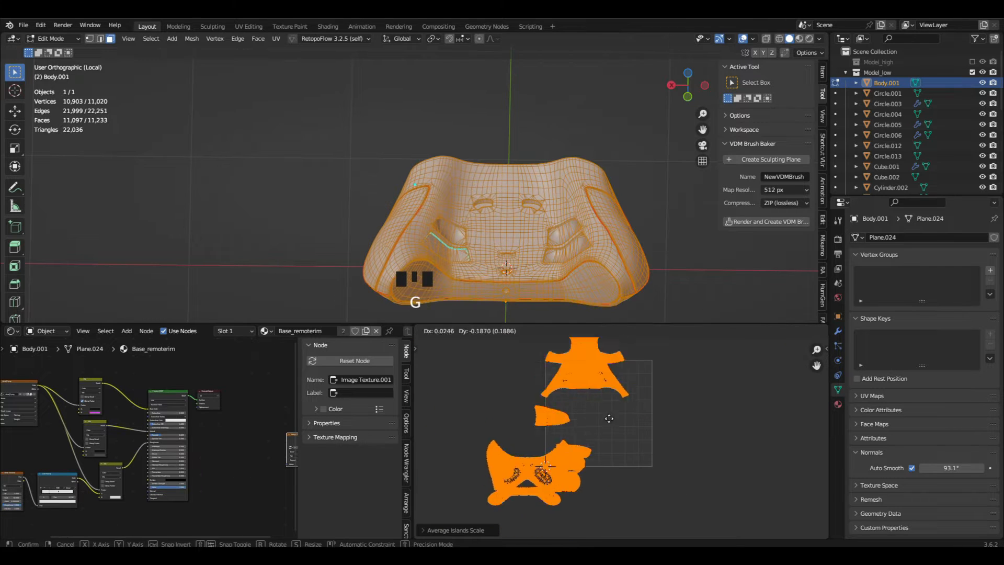
right_click(606, 418)
- Check the body's transform values in Object Mode and average the UV islands' scale again in Edit Mode
key(Tab)
click(822, 72)
key(Tab)
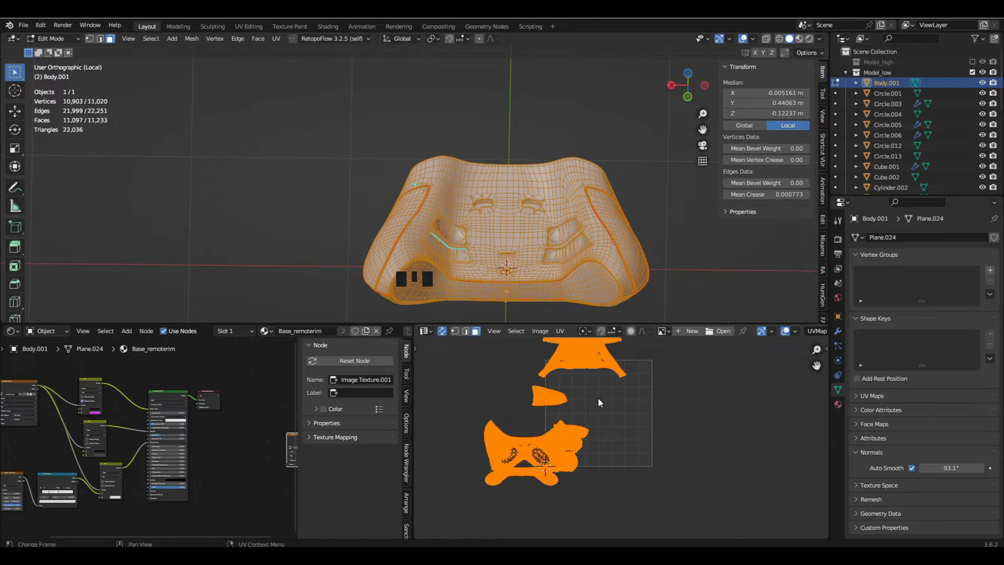
click(560, 331)
click(601, 139)
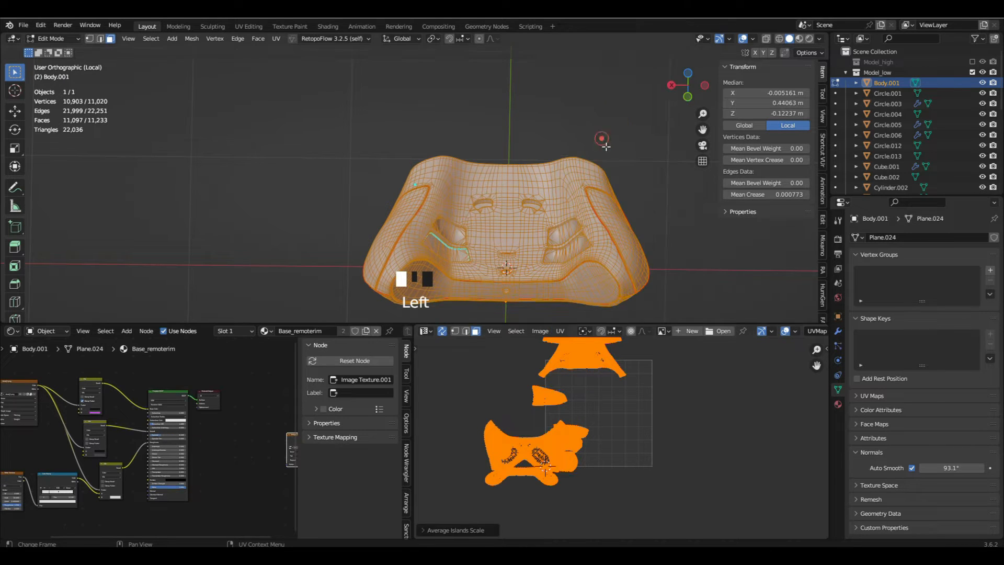
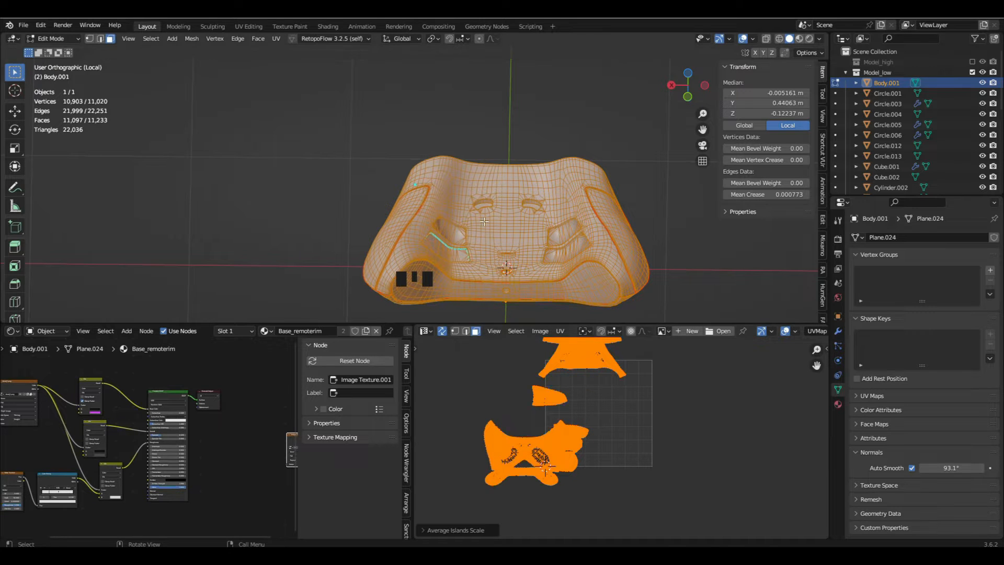
- Move all of the body's UV islands so the largest shell island sits inside the UV square
key(g)
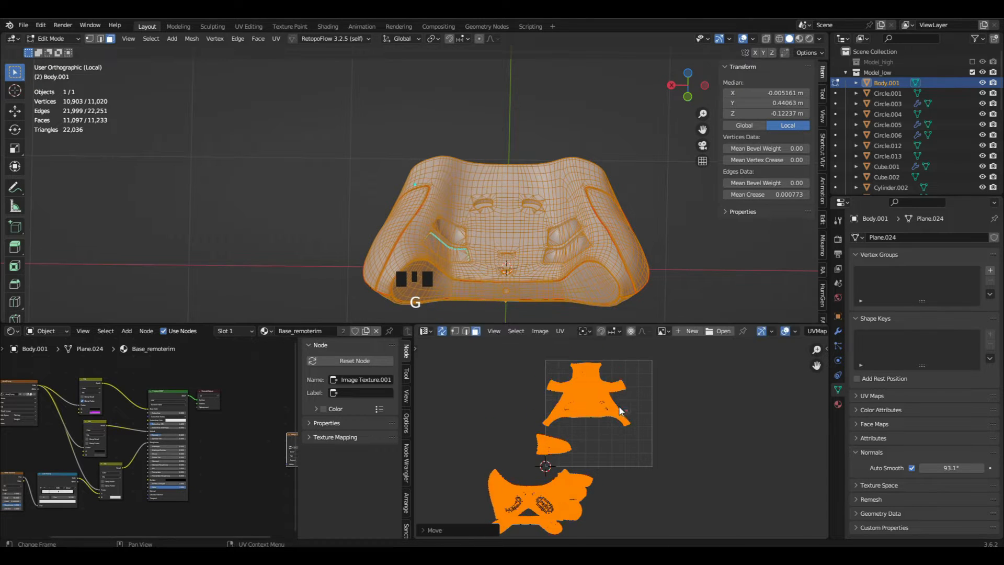
scroll(576, 400, up, 4)
key(g)
key(x)
click(585, 401)
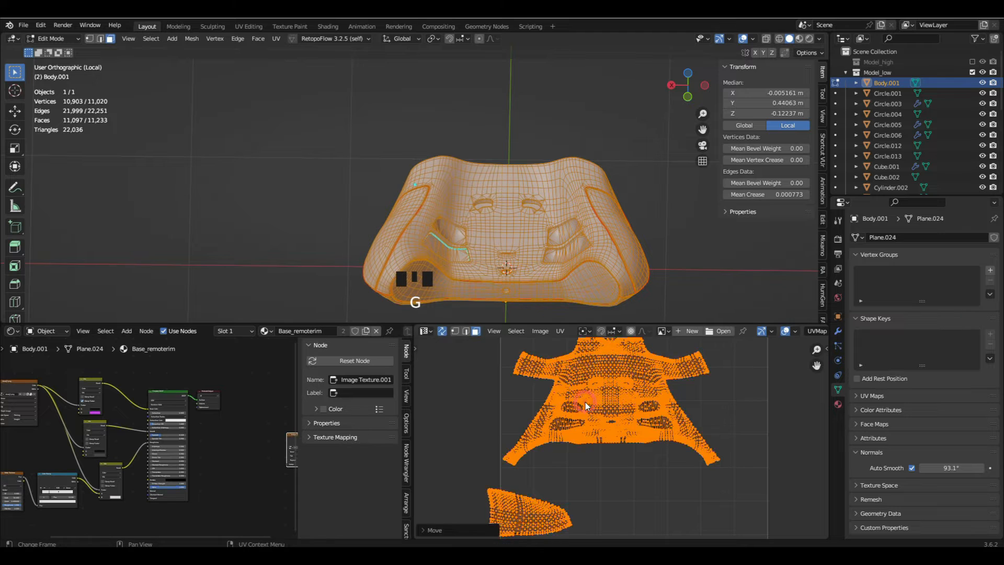
scroll(585, 402, down, 6)
scroll(554, 469, up, 5)
- Move the large island with two oval patterns below the main shell island and turn it upside down
key(a)
key(l)
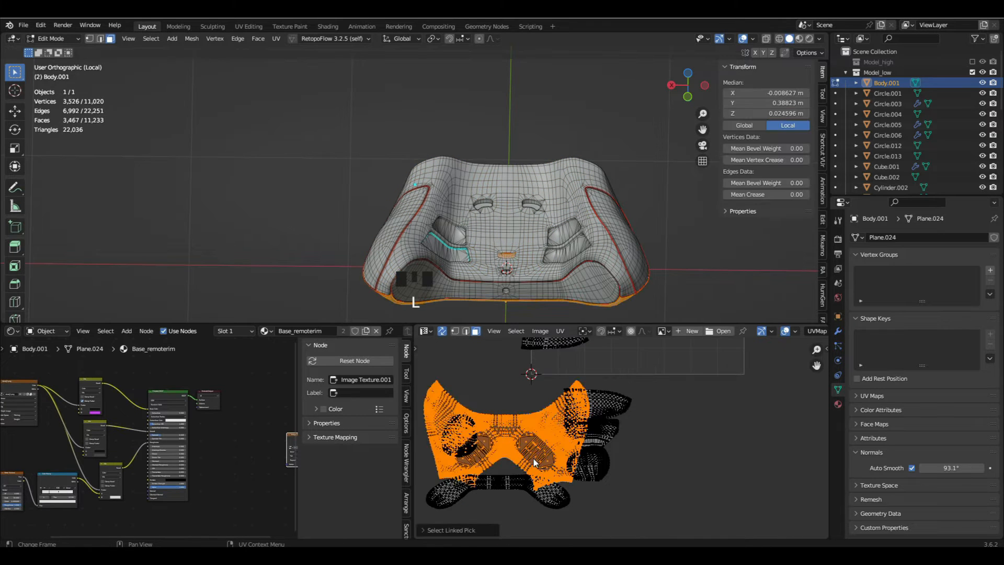
middle_drag(535, 462, 511, 483)
key(g)
click(631, 381)
shift+middle_drag(625, 386, 601, 451)
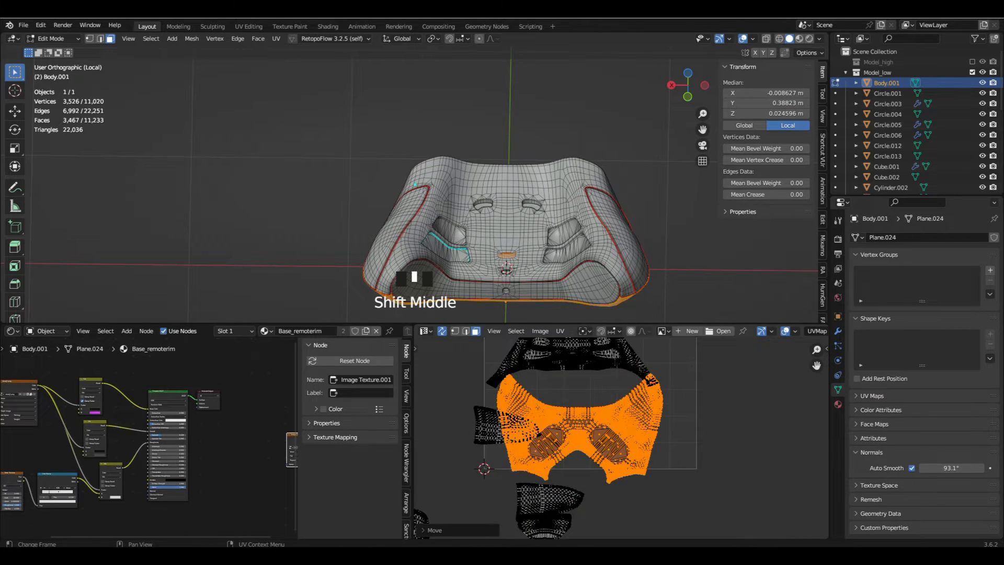
key(r)
click(672, 453)
key(g)
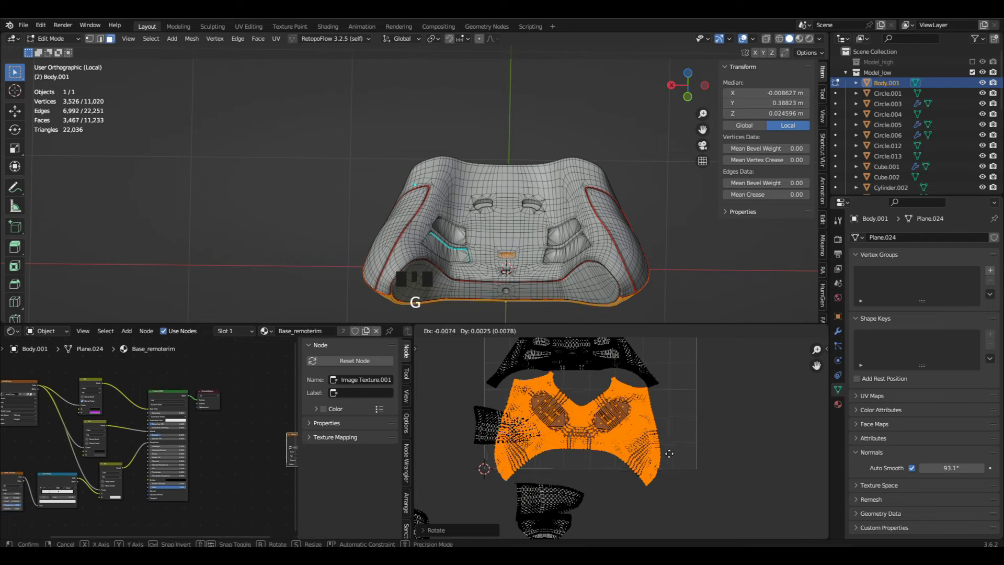
click(672, 454)
- Scale the island with two oval patterns down slightly, straighten it and fit it into the lower-left area of the UV square
key(s)
click(675, 457)
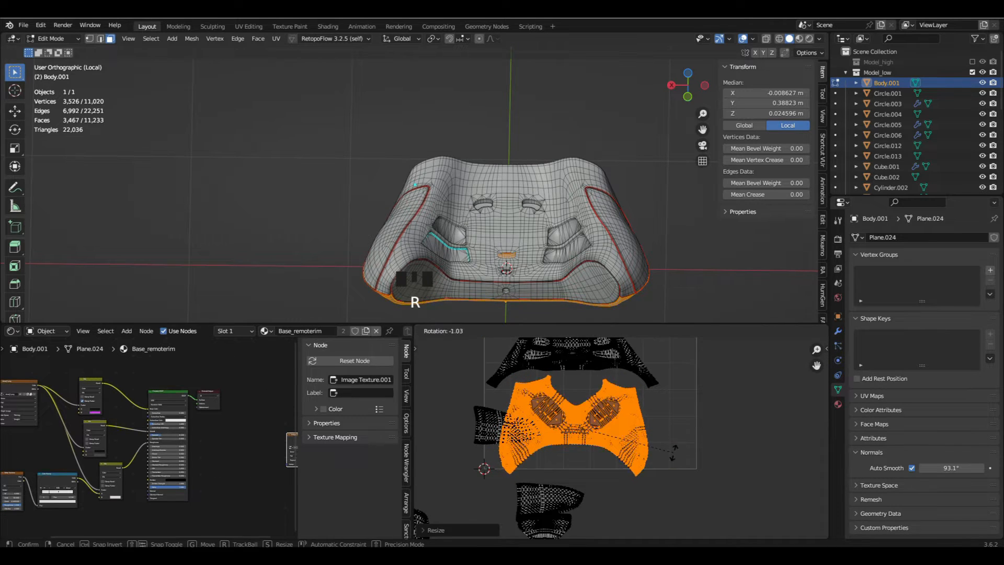
click(672, 451)
key(g)
click(672, 445)
scroll(670, 446, up, 2)
key(r)
click(670, 445)
scroll(669, 445, down, 1)
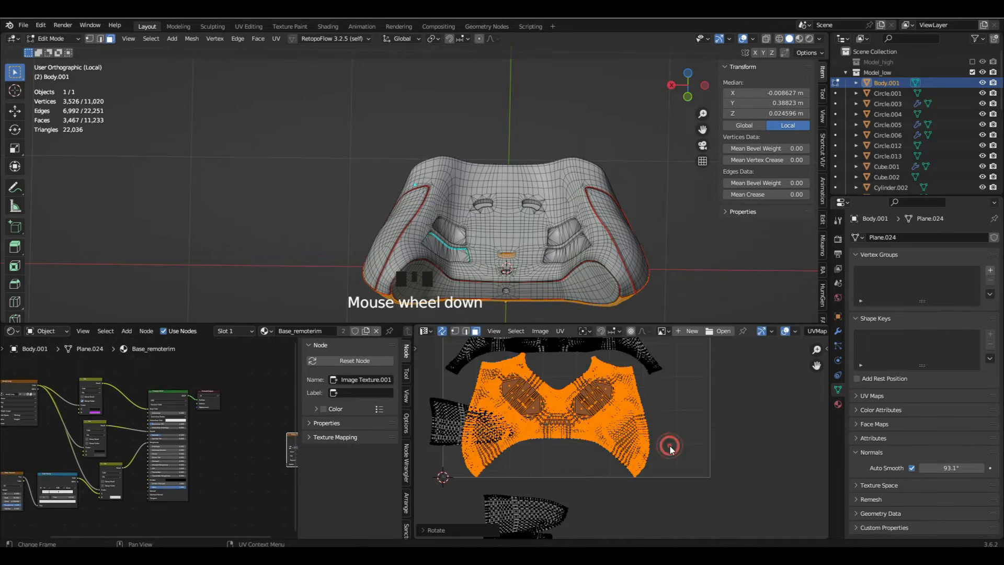
key(s)
key(g)
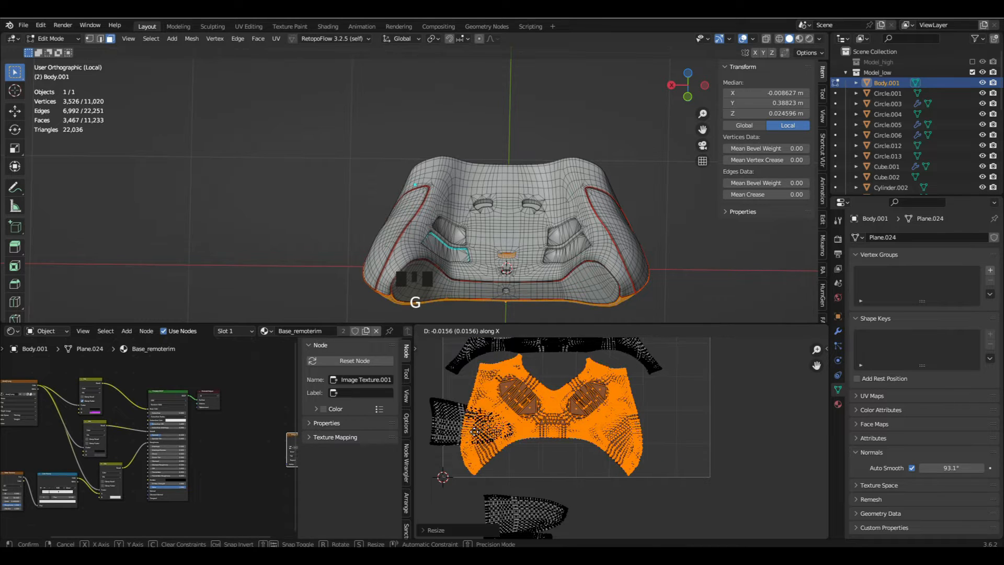
click(465, 440)
- Move one tapered side-grip island into the upper-right area of the UV square beside the main shell's neck and adjust its rotation
key(a)
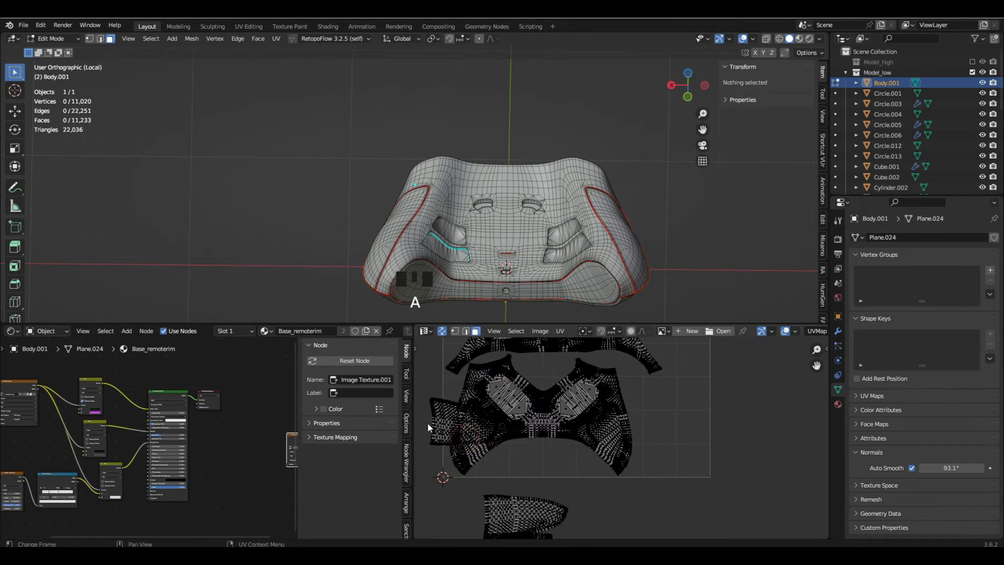
key(l)
scroll(495, 412, down, 1)
middle_drag(496, 412, 495, 464)
key(g)
shift+middle_drag(658, 363, 650, 388)
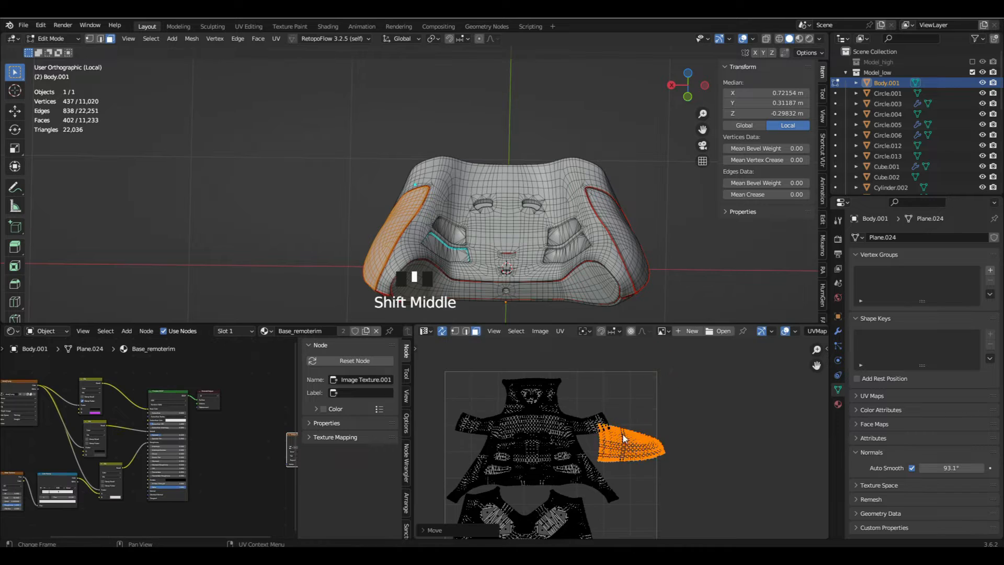
scroll(617, 393, up, 4)
key(g)
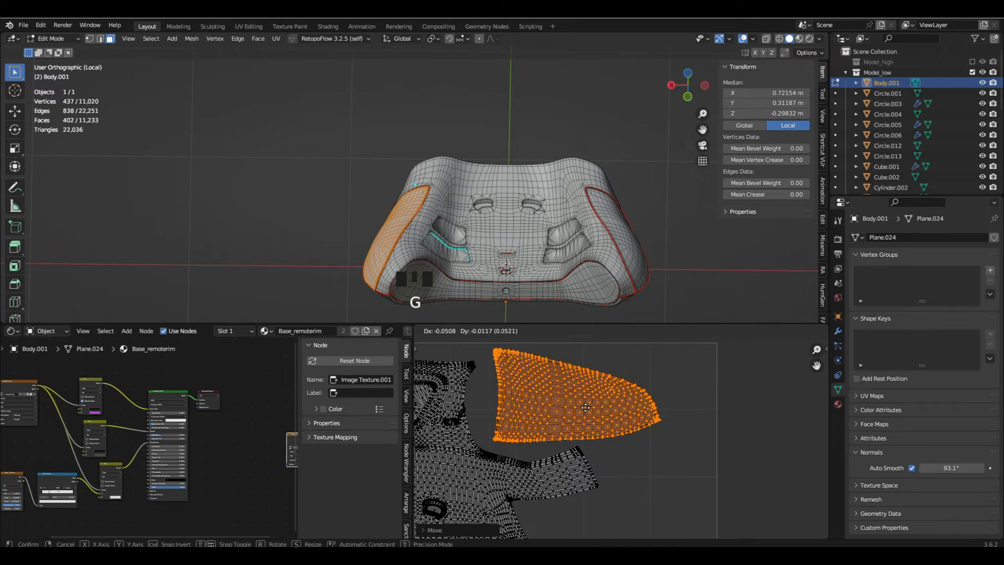
key(r)
scroll(665, 400, down, 4)
scroll(617, 415, up, 4)
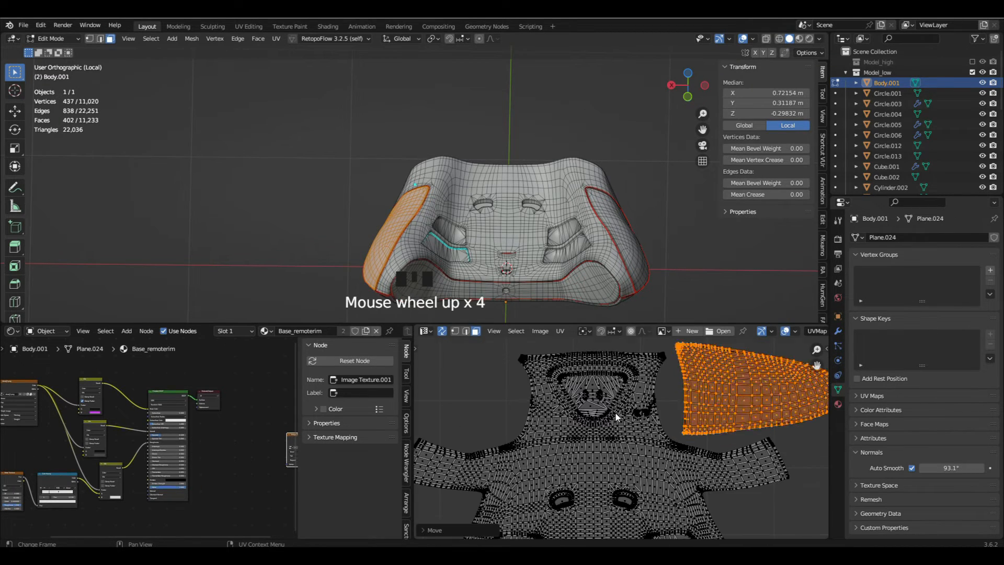
- Select the main shell island and shift it to make room for the surrounding islands
key(a)
key(l)
key(h)
key(ctrl+z)
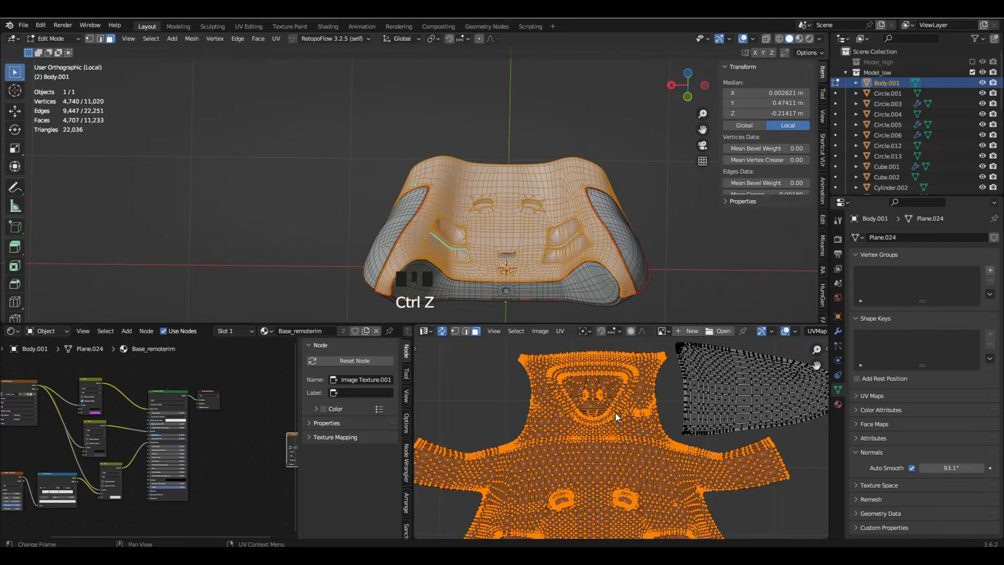
scroll(615, 413, down, 2)
middle_drag(612, 414, 607, 370)
key(g)
click(610, 421)
scroll(610, 421, down, 6)
- Move a round UV island into the upper-left corner of the UV square and rotate it to fit beside the main shell's neck
key(a)
scroll(541, 466, up, 1)
scroll(541, 467, up, 2)
key(l)
scroll(573, 445, down, 3)
middle_drag(573, 444, 545, 484)
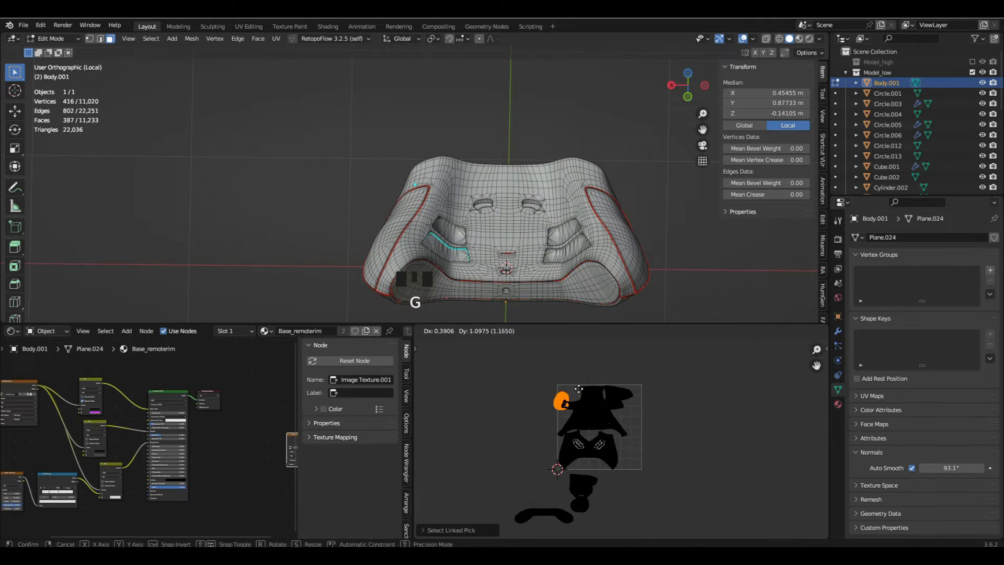
click(578, 387)
scroll(573, 415, up, 6)
key(r)
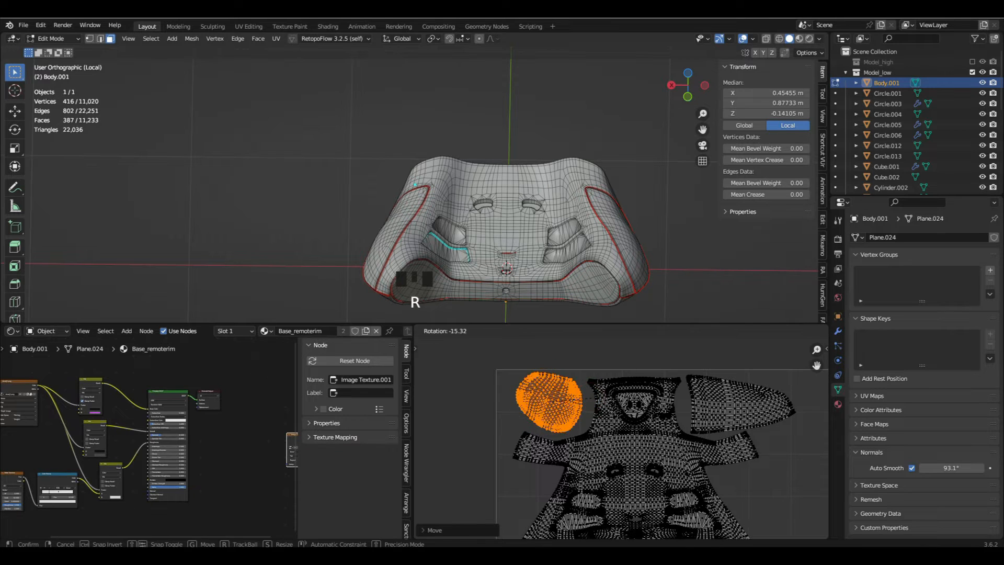
click(597, 398)
key(g)
click(601, 401)
scroll(622, 403, down, 6)
middle_drag(622, 404, 596, 377)
- Rotate the dumbbell-shaped front strip island upright and place it along the right edge of the UV square
scroll(543, 465, up, 5)
key(a)
key(l)
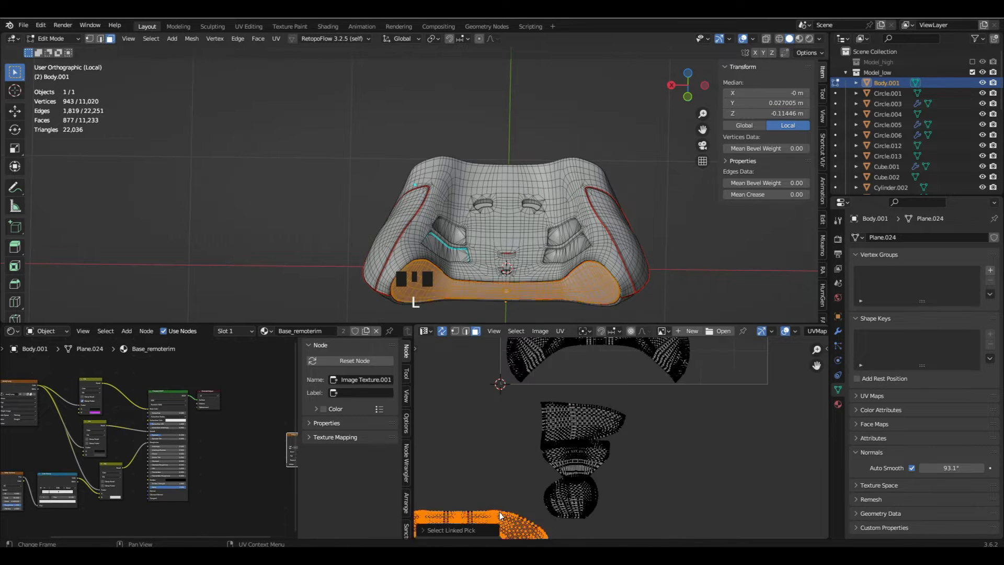
scroll(499, 512, down, 5)
key(g)
click(592, 419)
scroll(590, 421, up, 3)
key(r)
click(577, 495)
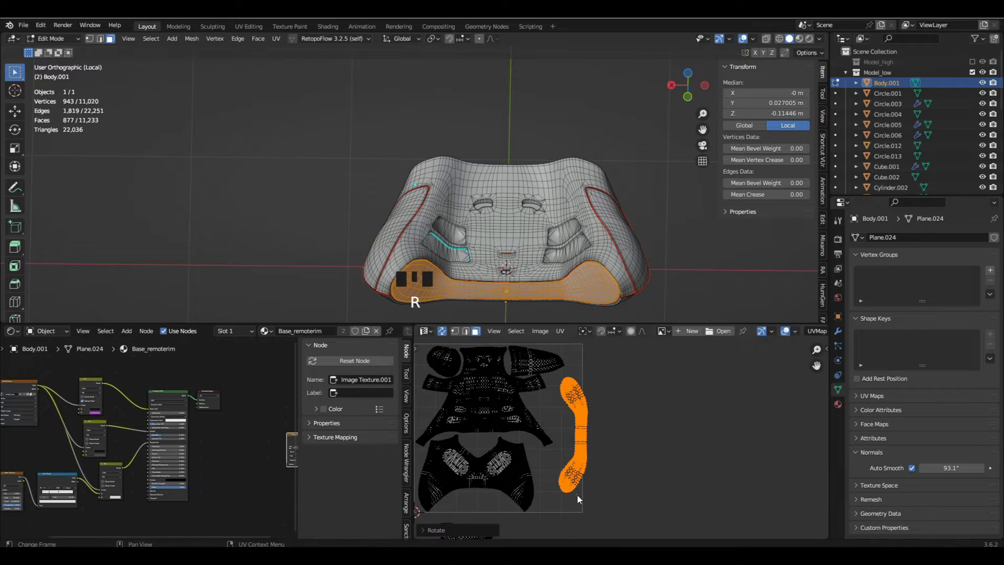
scroll(589, 465, up, 3)
key(g)
click(582, 448)
scroll(581, 449, down, 6)
- Move the other tapered side-grip island into the upper-left corner of the UV square and scale it down slightly
scroll(565, 440, up, 5)
middle_drag(518, 491, 560, 486)
key(a)
key(l)
scroll(573, 409, down, 3)
key(g)
click(546, 366)
middle_drag(544, 387, 559, 478)
scroll(562, 463, up, 4)
key(g)
click(558, 396)
scroll(623, 404, up, 2)
key(s)
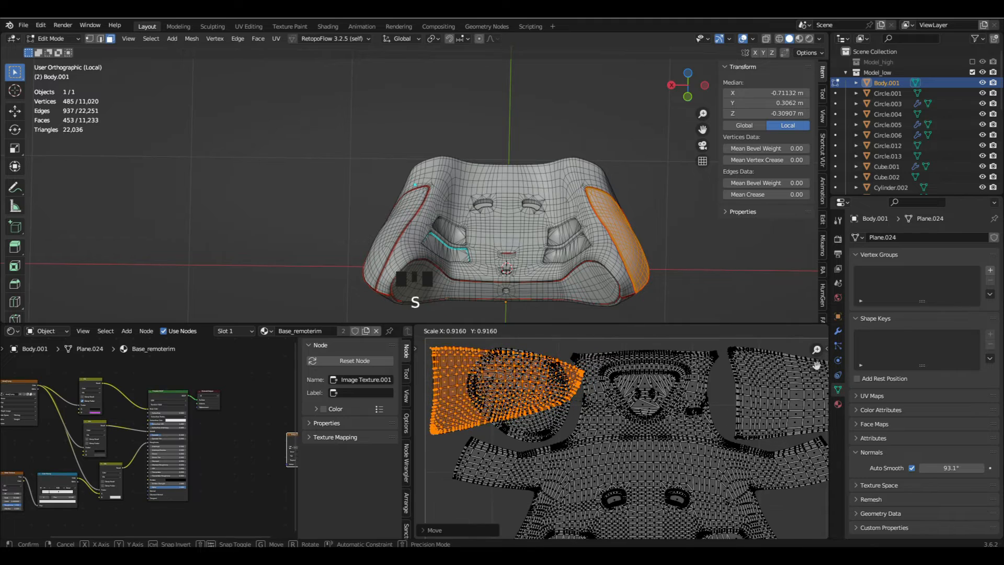
click(550, 422)
- Move the overlapped round island into the gap between the main shell and the upright strip and rotate it to fit
key(a)
key(l)
scroll(550, 422, down, 7)
scroll(492, 373, up, 4)
key(g)
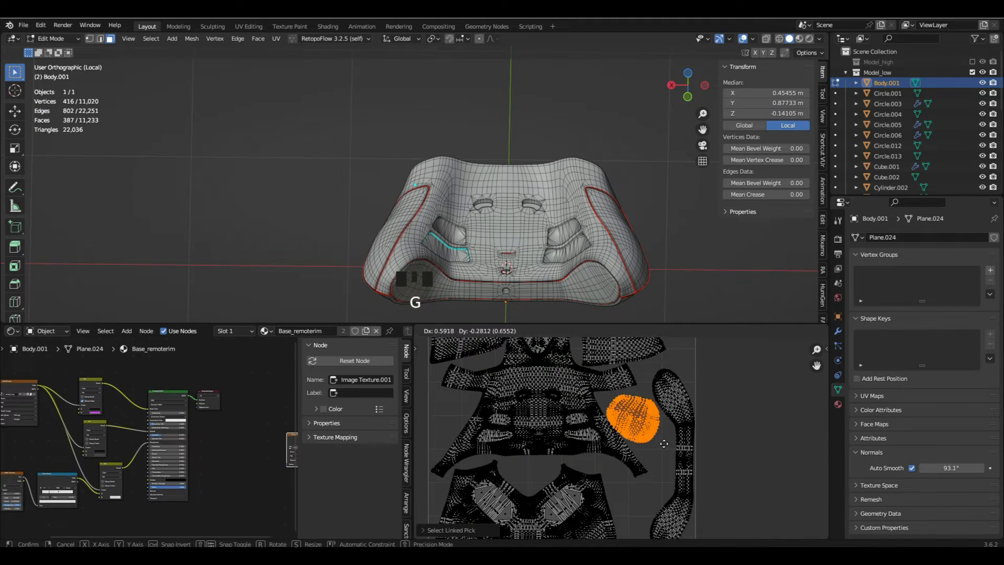
click(669, 440)
scroll(669, 440, up, 3)
key(r)
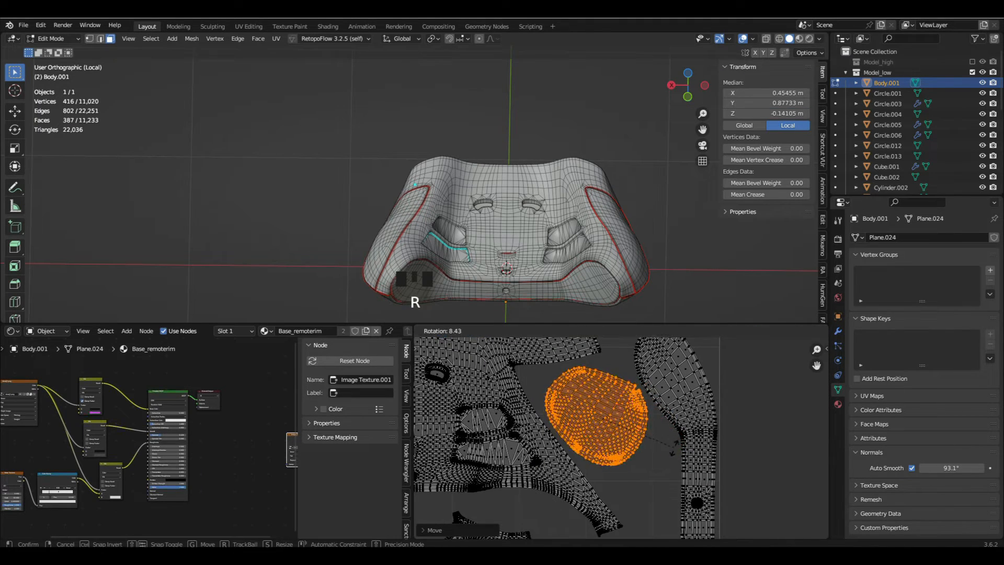
click(672, 448)
- Move the remaining round island to the lower-right part of the UV square, beside the strip's lower end, and rotate it
scroll(672, 448, down, 6)
key(a)
key(l)
middle_drag(546, 527, 546, 507)
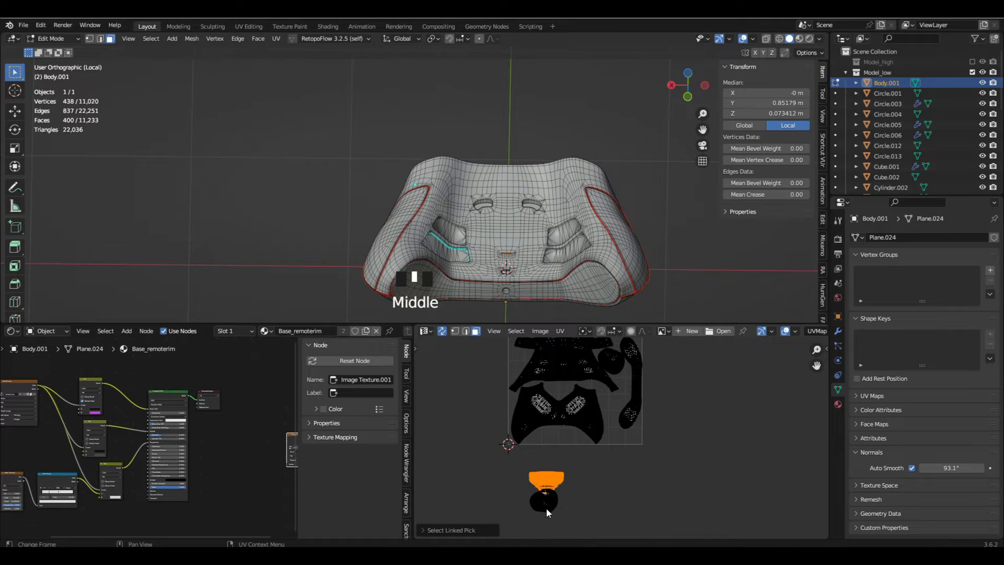
scroll(547, 506, up, 3)
scroll(547, 506, down, 2)
key(g)
click(642, 378)
shift+middle_drag(642, 380, 621, 431)
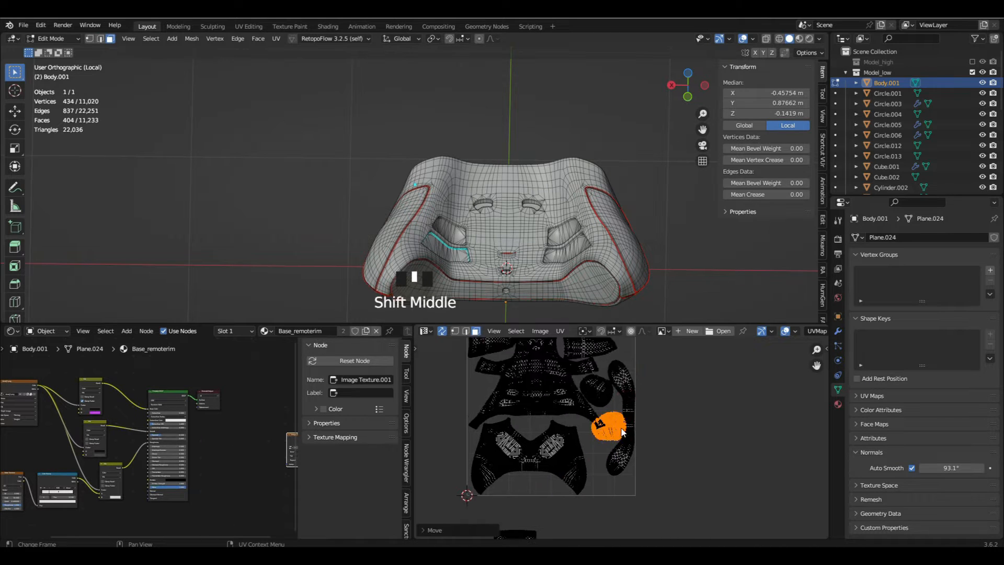
scroll(621, 433, up, 5)
key(r)
click(610, 378)
scroll(608, 381, down, 4)
scroll(612, 387, up, 3)
key(g)
click(589, 500)
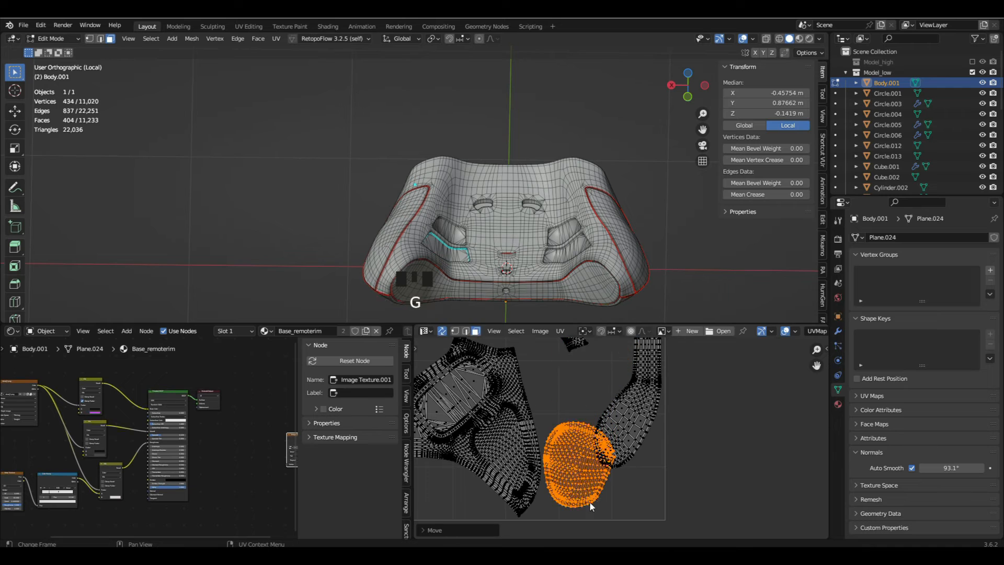
- Rotate, shrink and nudge the round island into the lower-right corner below the strip without overlapping its neighbours
middle_drag(589, 500, 616, 454)
key(r)
click(639, 407)
key(g)
click(651, 433)
key(s)
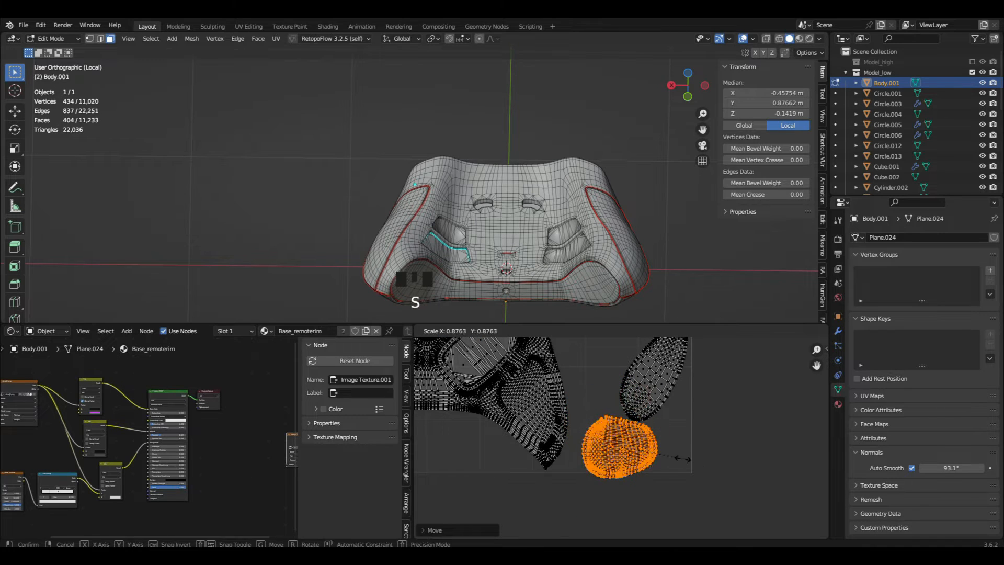
click(665, 450)
key(r)
click(663, 478)
key(g)
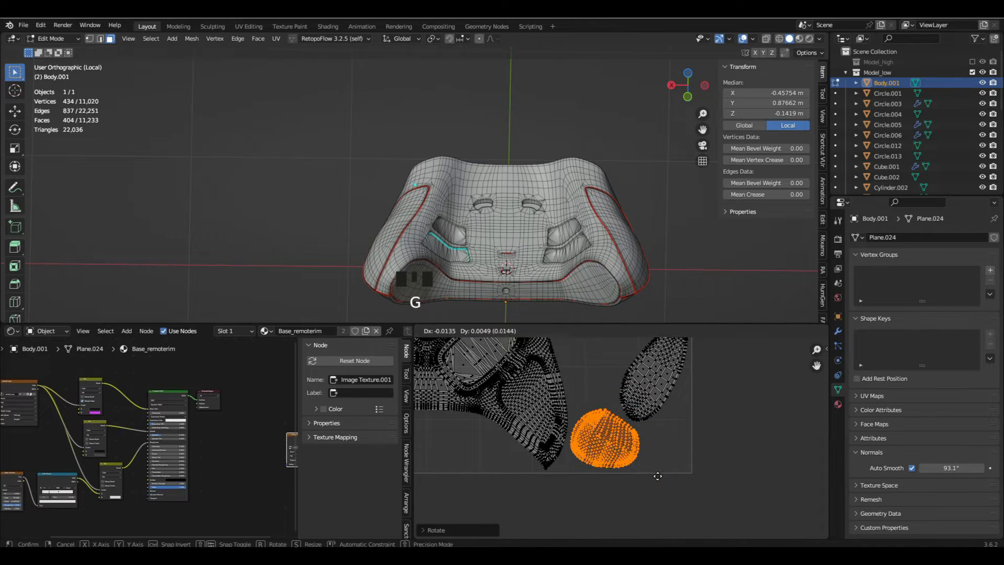
click(657, 475)
- Move the bowl-shaped island under the arch of the lower shell island, scale it down and shift it vertically inside the UV square
scroll(588, 443, down, 6)
scroll(522, 471, up, 5)
click(519, 471)
key(g)
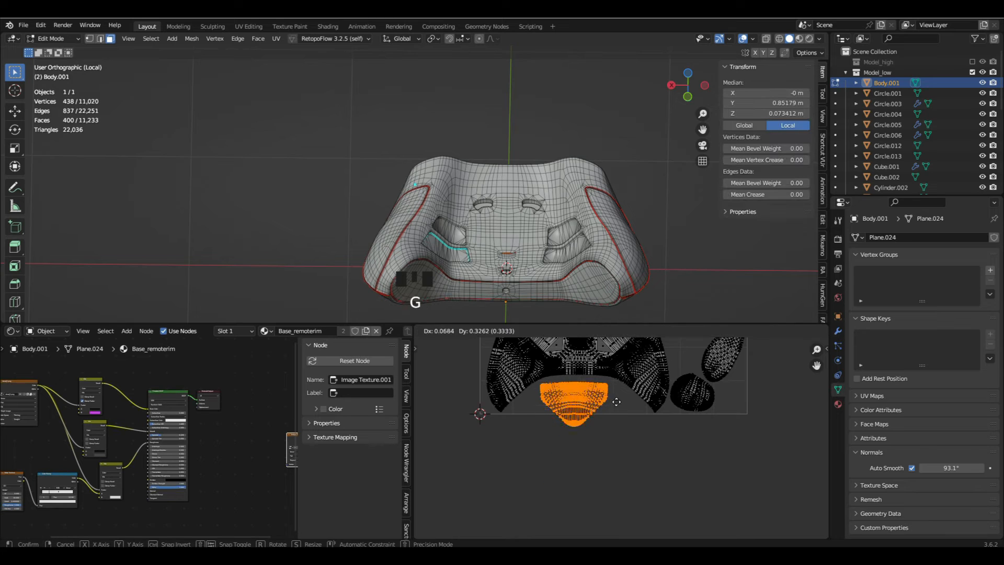
click(621, 400)
scroll(620, 410, up, 3)
key(s)
click(613, 407)
key(g)
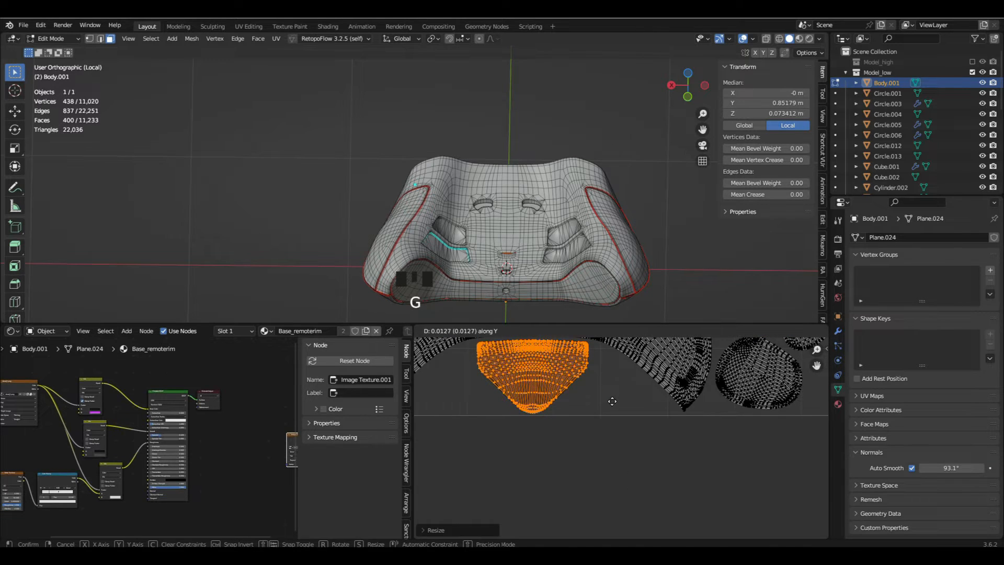
click(610, 401)
scroll(612, 401, down, 6)
- Try packing all UV islands by exact concave shape with a 0.001 margin, and undo the packing
key(a)
key(a)
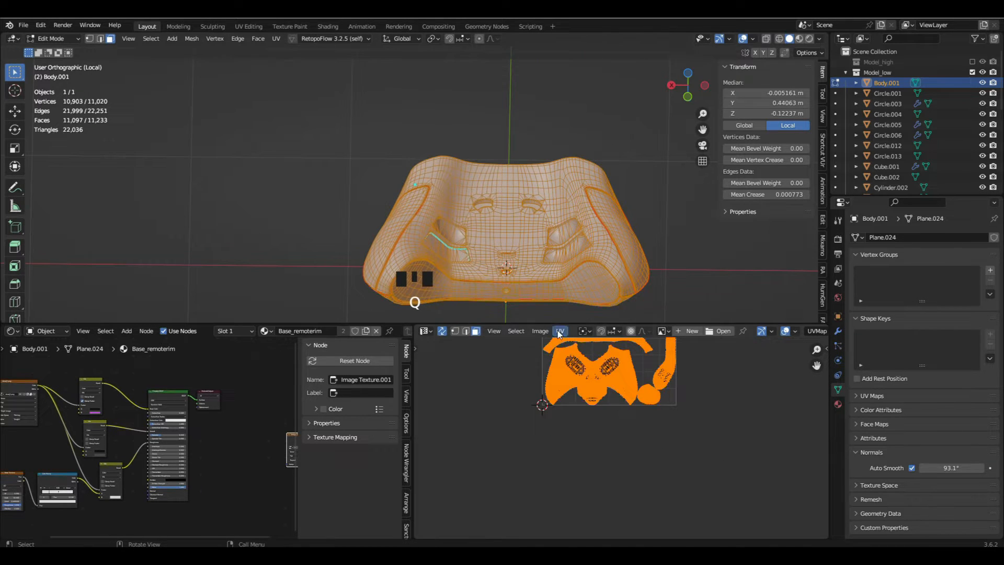
click(559, 330)
click(630, 150)
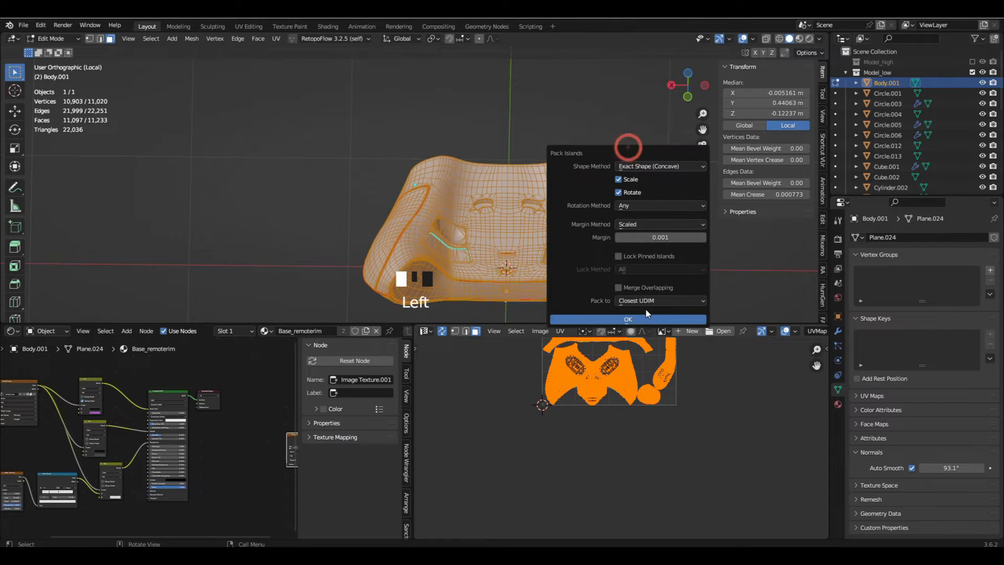
click(628, 319)
scroll(592, 398, up, 6)
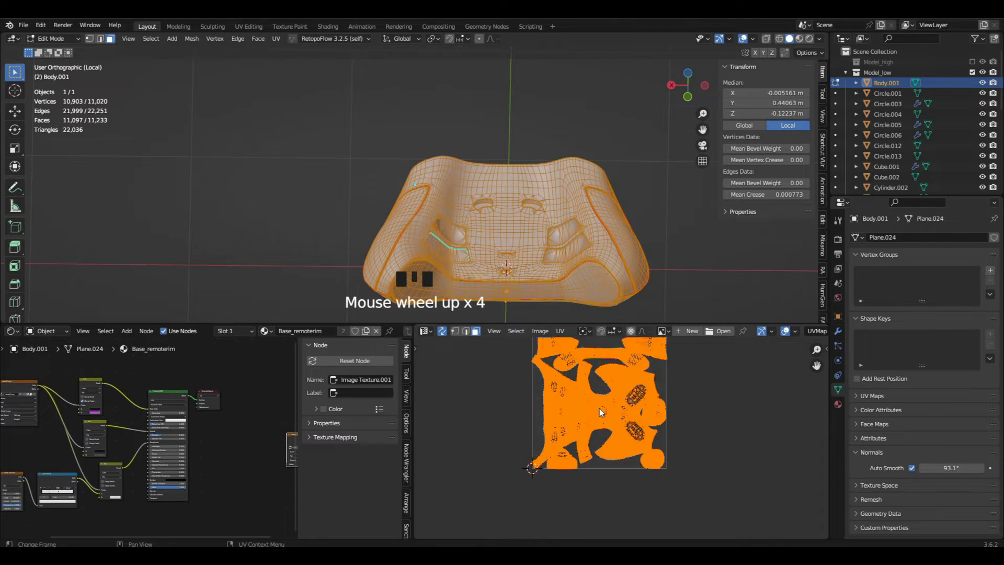
key(ctrl+z)
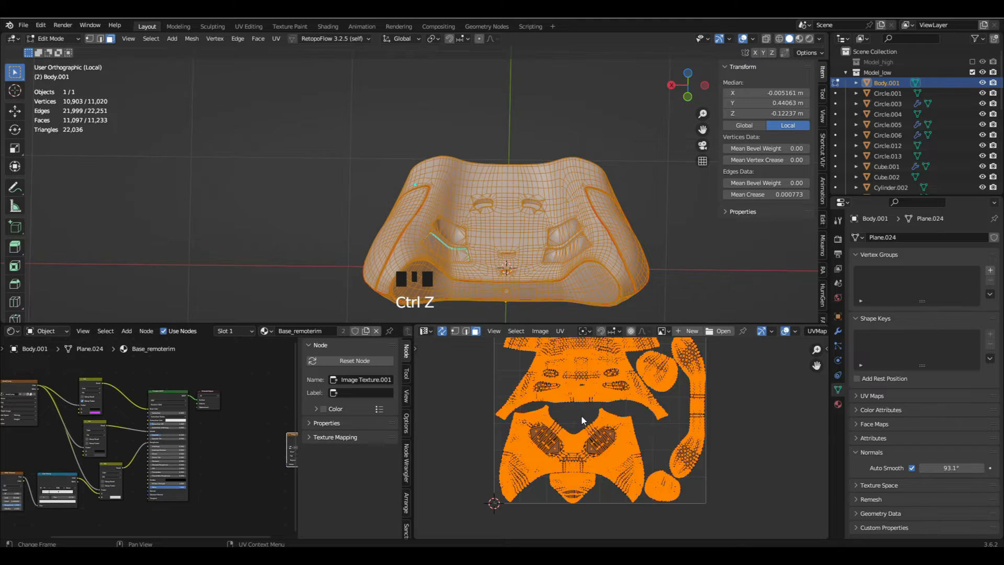
- Move the bowl-shaped island into the V-shaped gap above the island with two oval patterns
key(alt+a)
scroll(578, 455, up, 4)
scroll(564, 506, down, 1)
key(l)
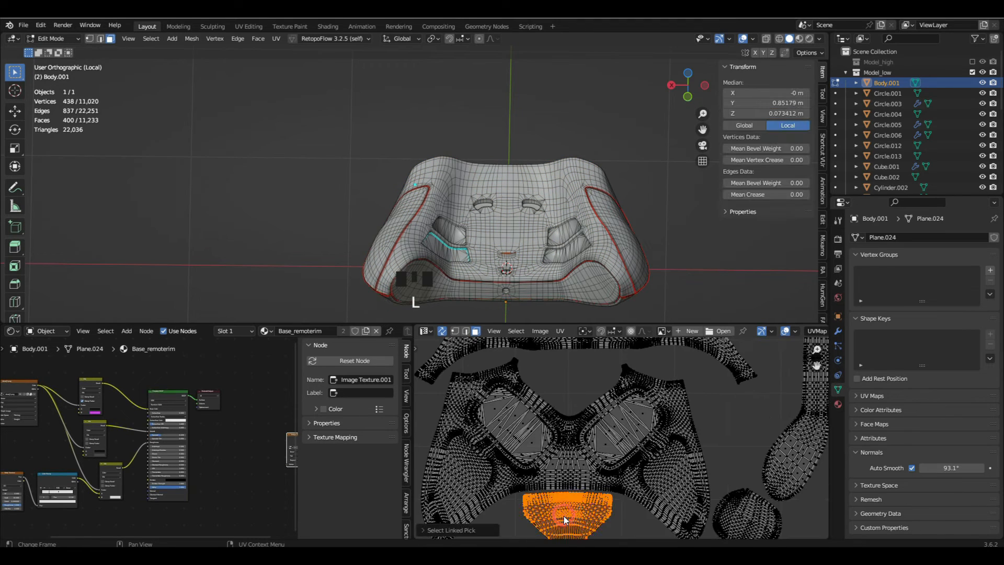
key(g)
click(570, 369)
scroll(587, 370, up, 3)
key(g)
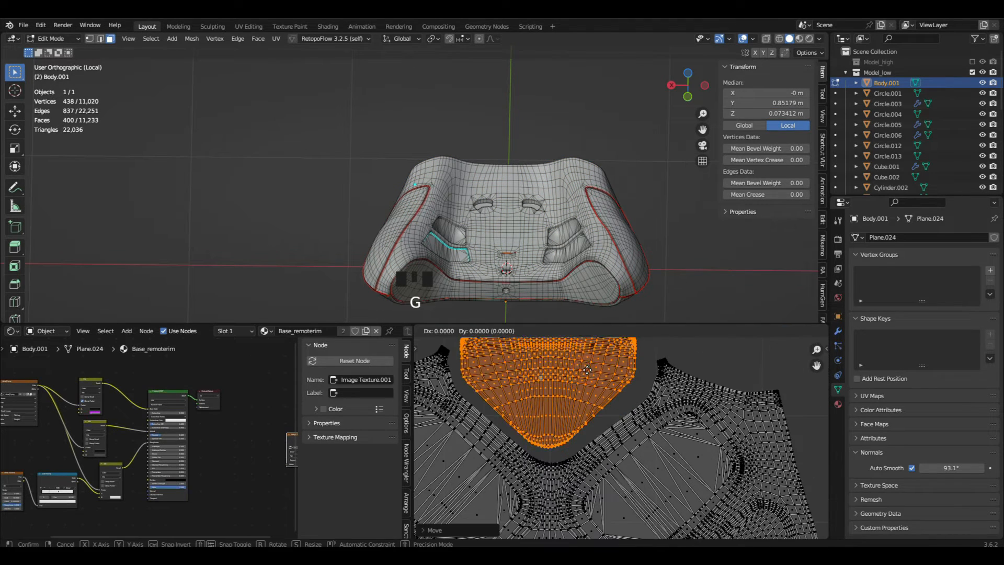
key(g)
- Return to Object Mode and inspect the body's underside in Material Preview shading
key(Tab)
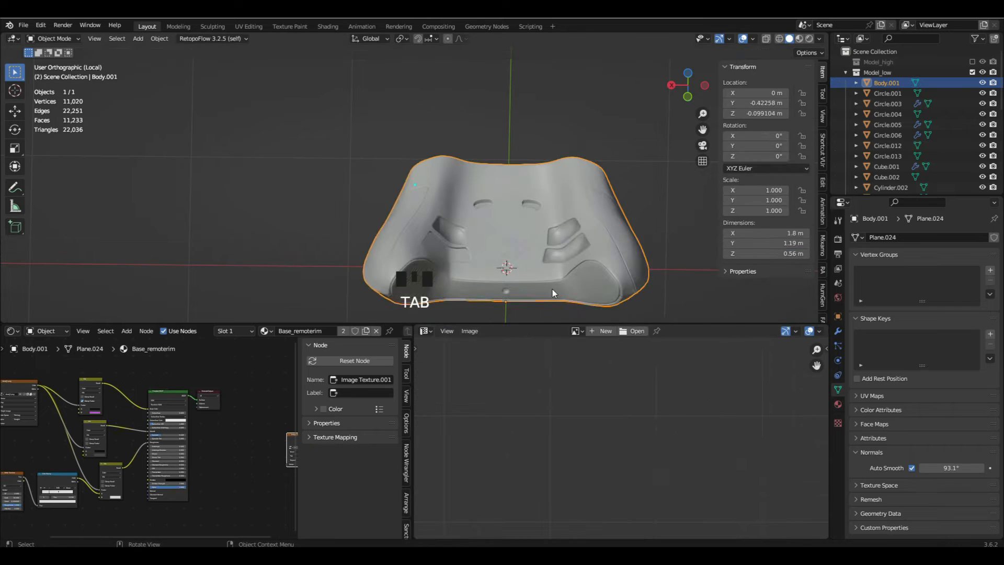
middle_drag(552, 289, 613, 153)
key(z)
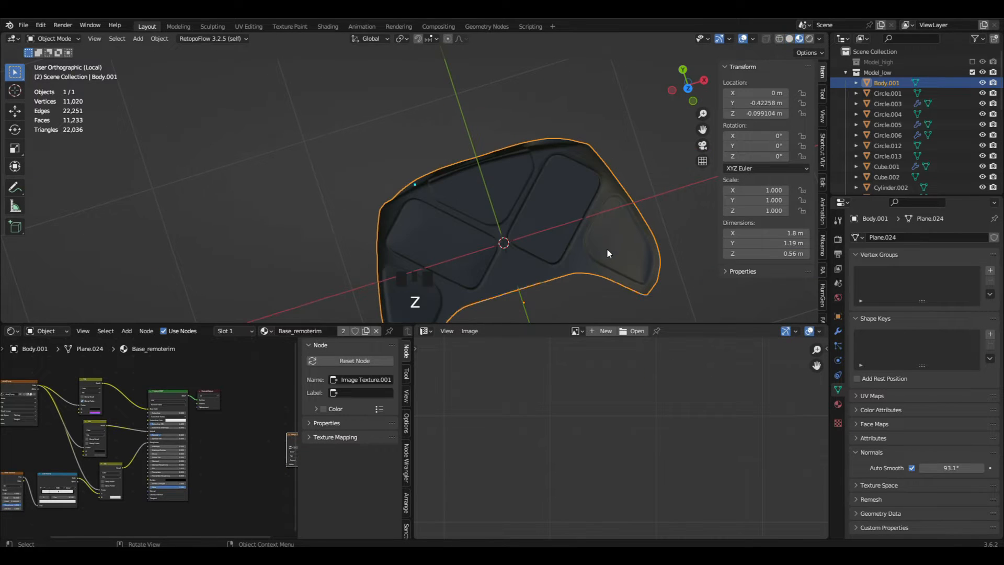
- Create a new 1024 × 1024 px image named Untitled with the generated type Color Grid in the UV editor
click(605, 331)
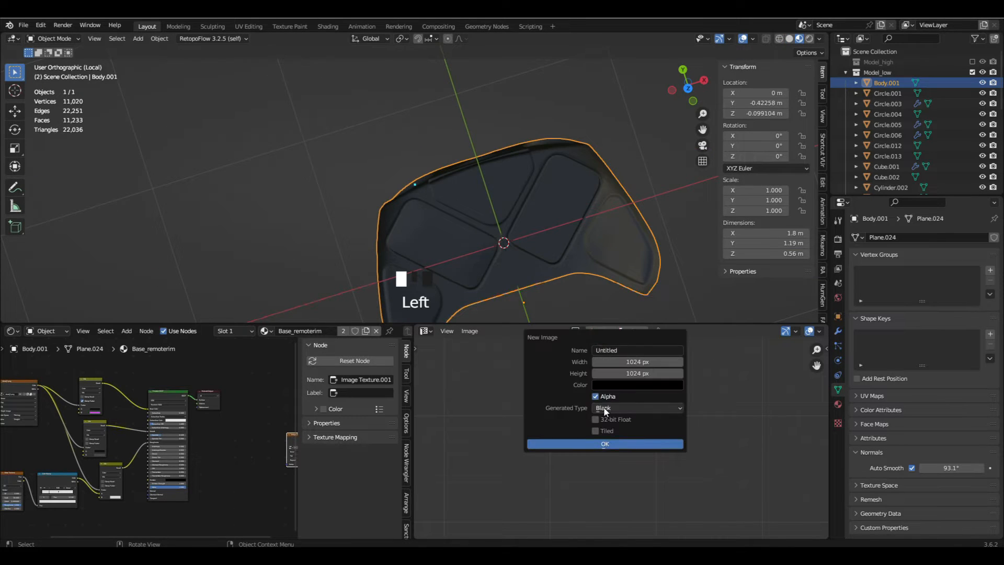
click(619, 407)
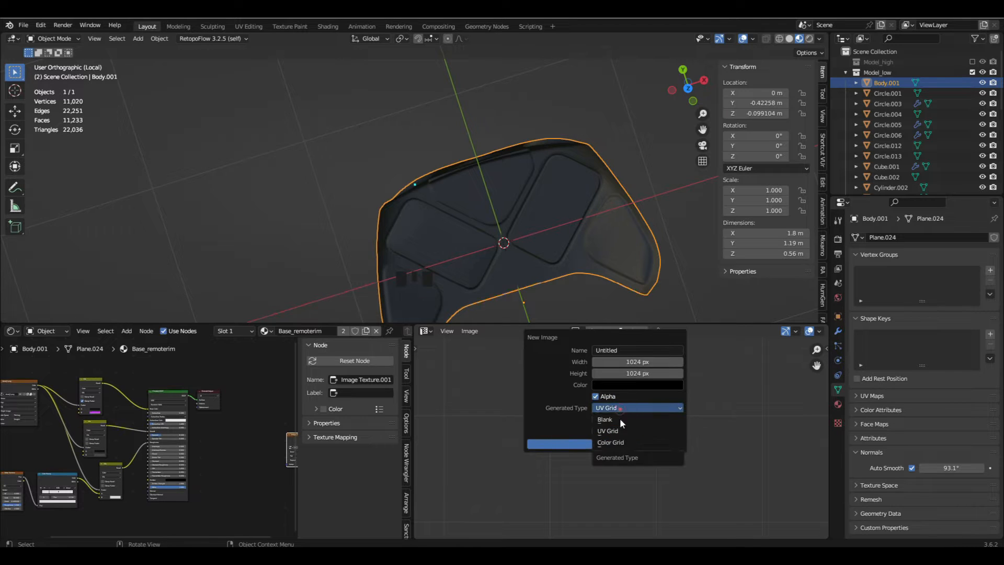
click(626, 441)
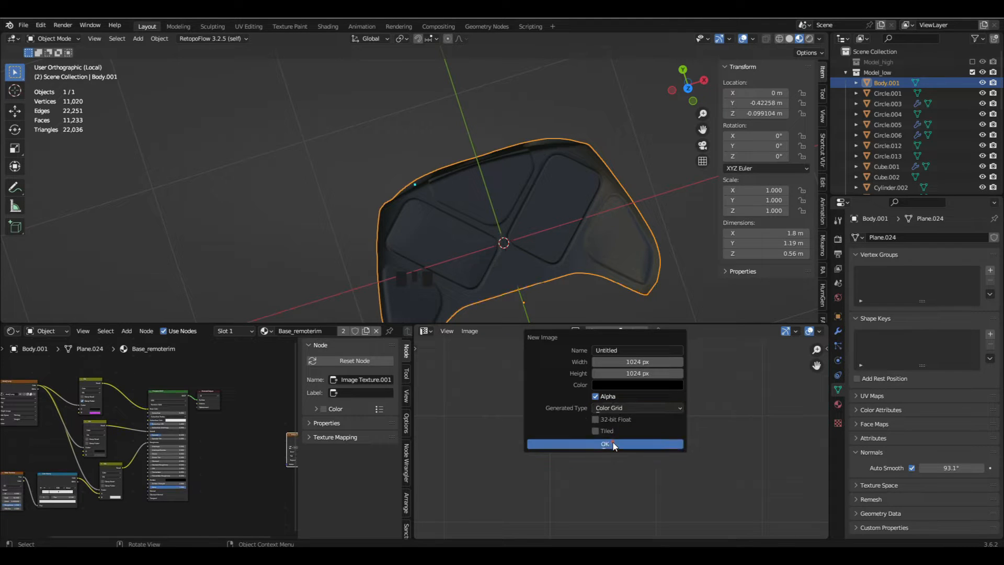
click(605, 443)
scroll(598, 401, down, 7)
- Switch the viewport to Solid shading and set its color mode to Texture
click(819, 38)
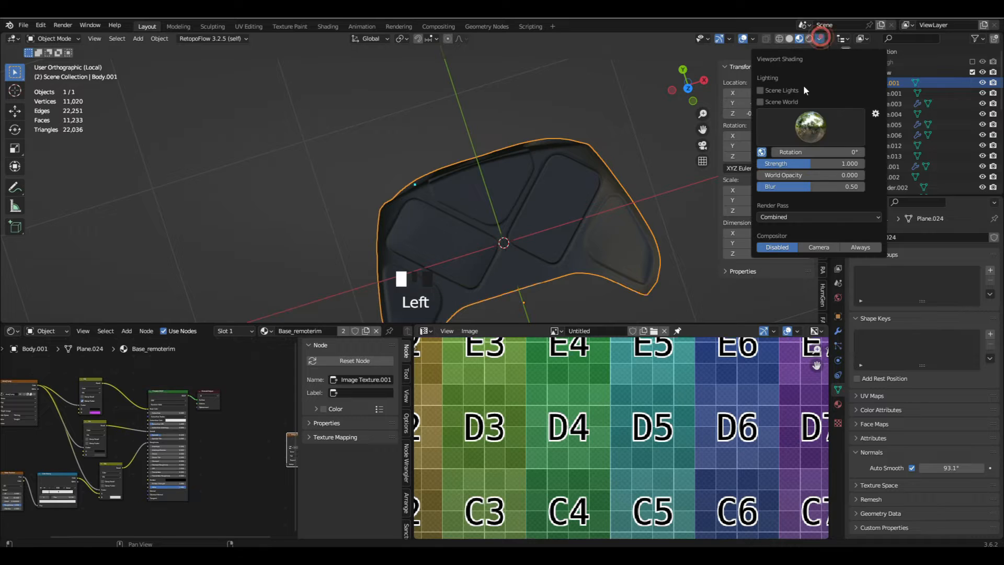
click(789, 38)
click(819, 38)
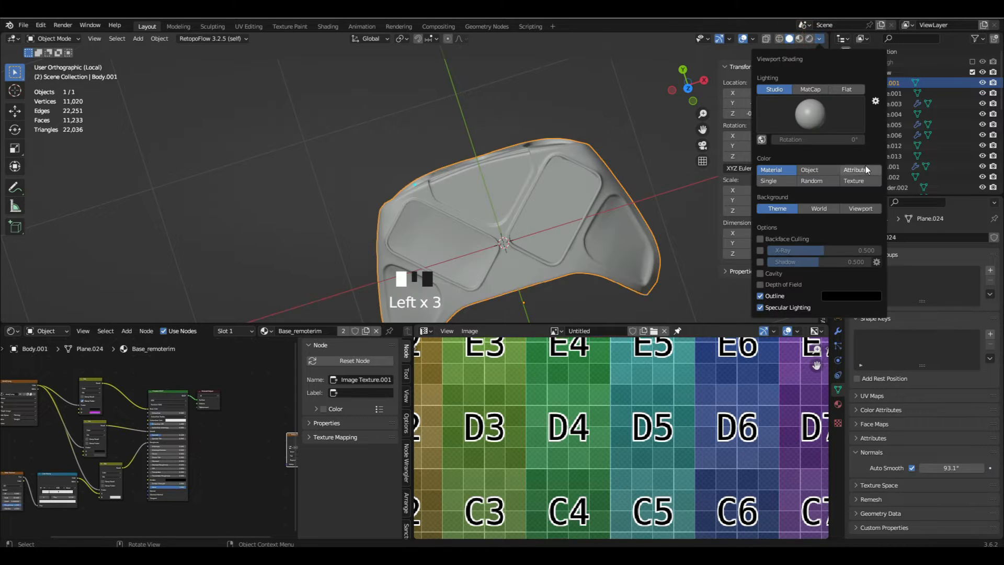
scroll(560, 220, down, 1)
middle_drag(560, 221, 617, 209)
click(819, 39)
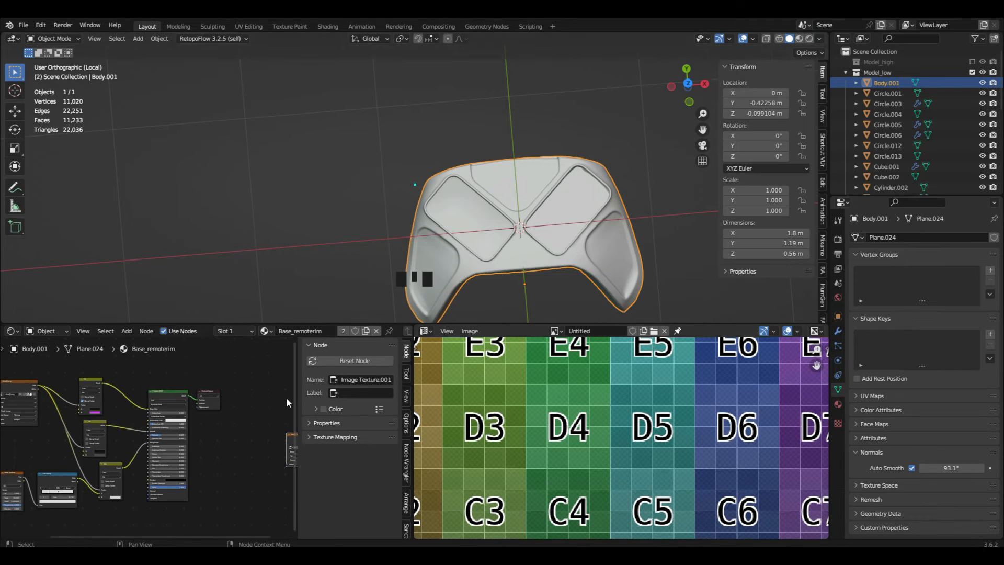
- Assign the Untitled image to the unconnected Image Texture node in the Base_remoterim material
middle_drag(287, 397, 256, 387)
scroll(256, 387, up, 5)
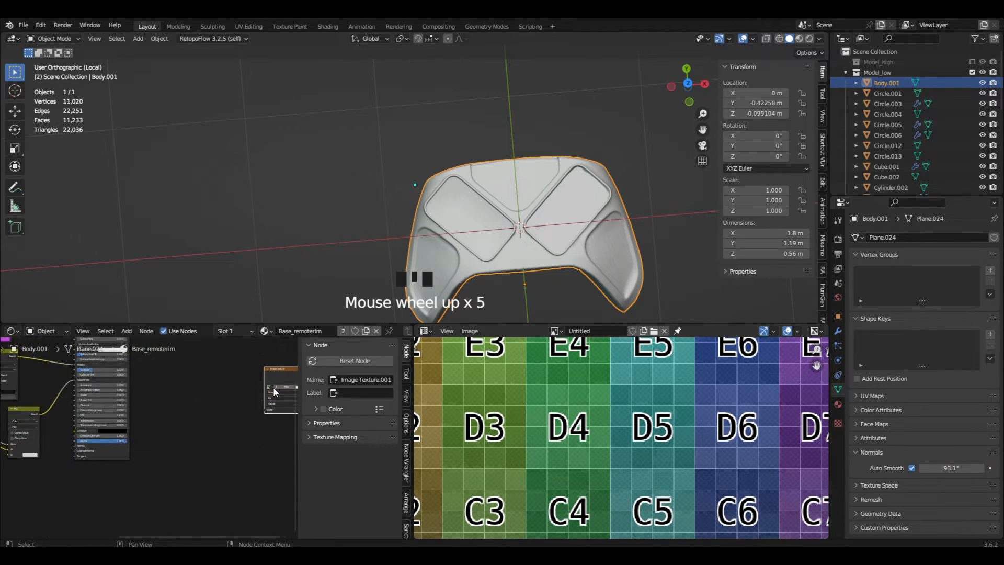
scroll(273, 386, up, 4)
click(169, 394)
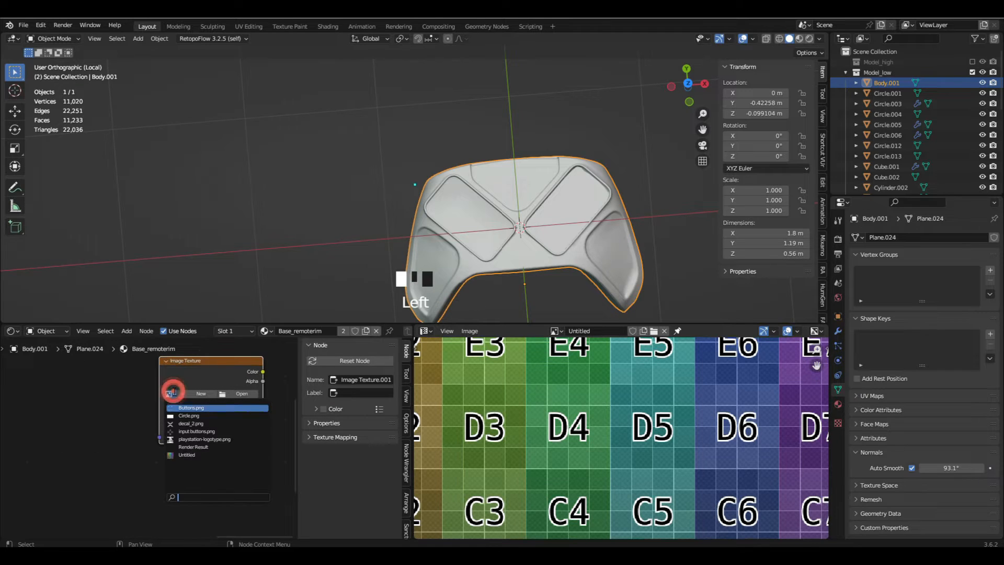
click(193, 455)
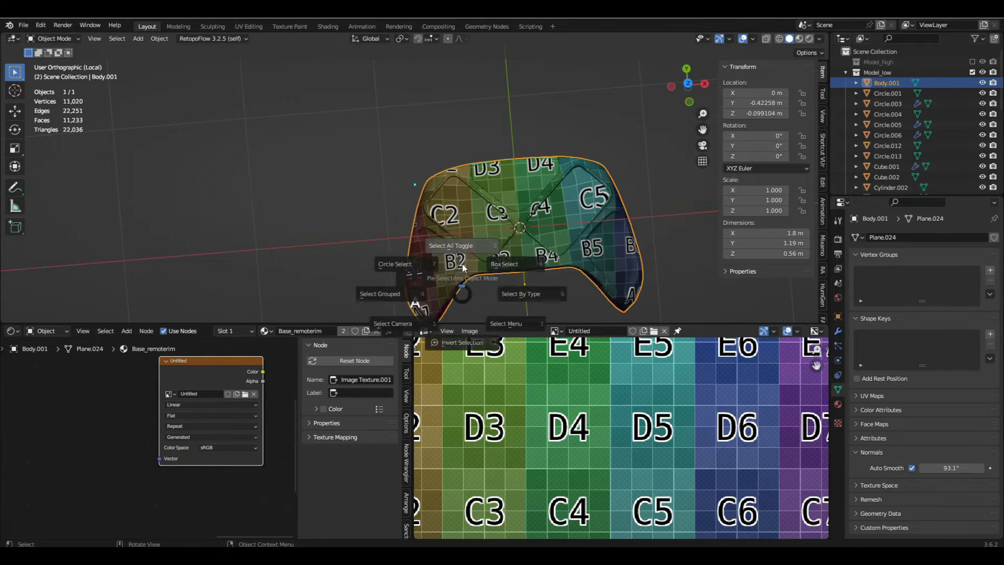
- Try adding Texture Coordinate and Mapping nodes to the Untitled image node, and delete them
click(452, 311)
click(201, 372)
key(ctrl+t)
scroll(173, 418, down, 1)
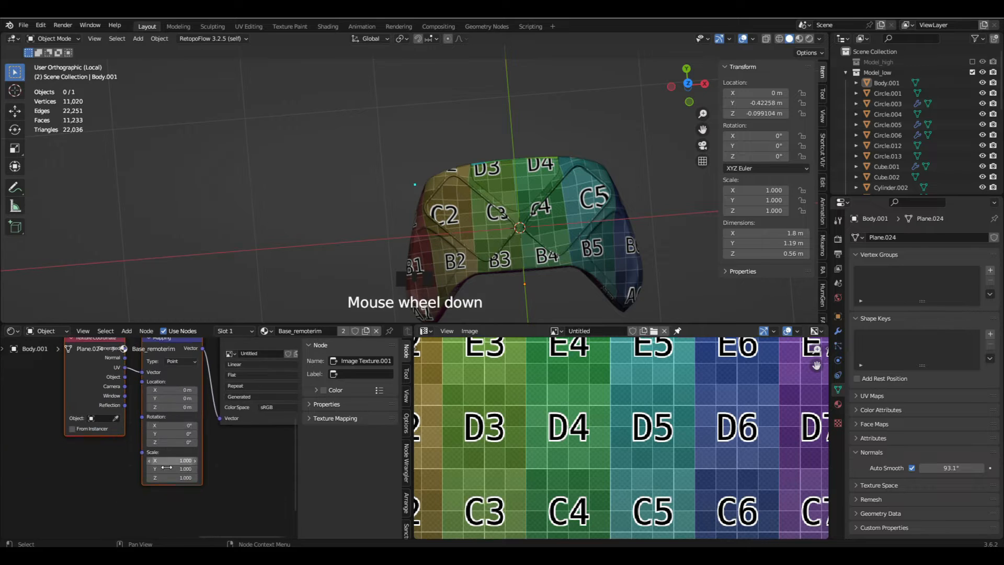
scroll(164, 458, up, 4)
scroll(164, 458, down, 6)
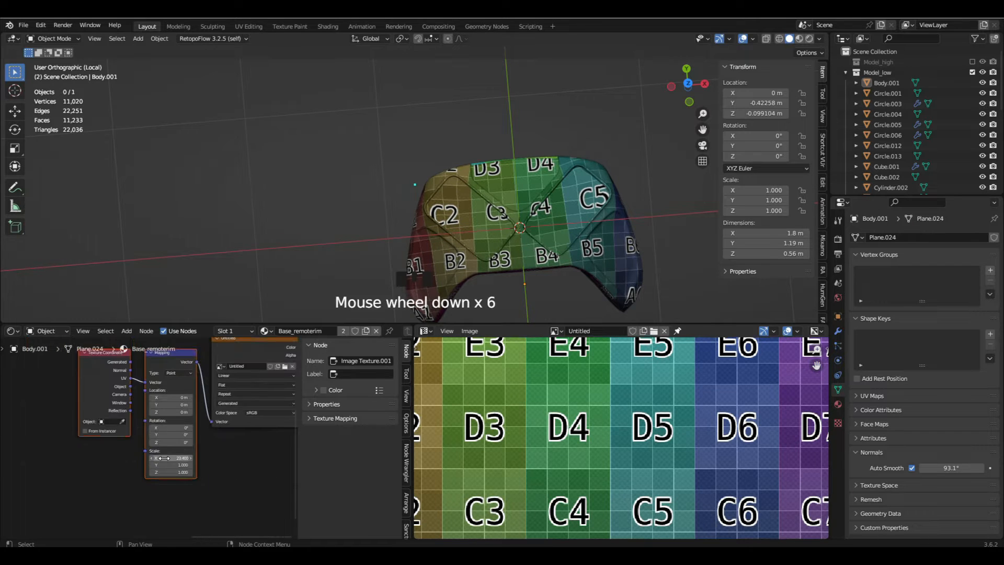
middle_drag(483, 307, 519, 264)
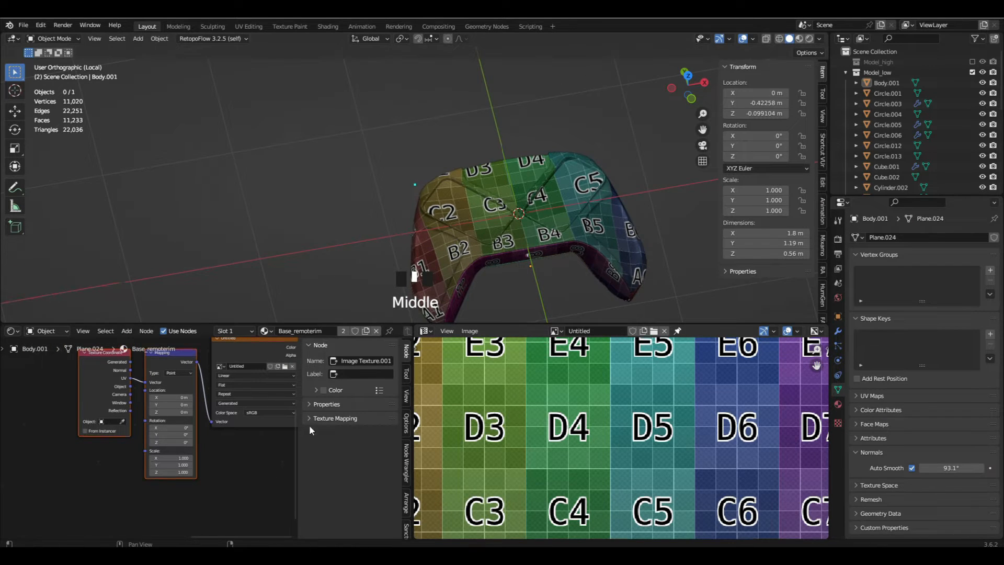
scroll(204, 444, down, 4)
key(x)
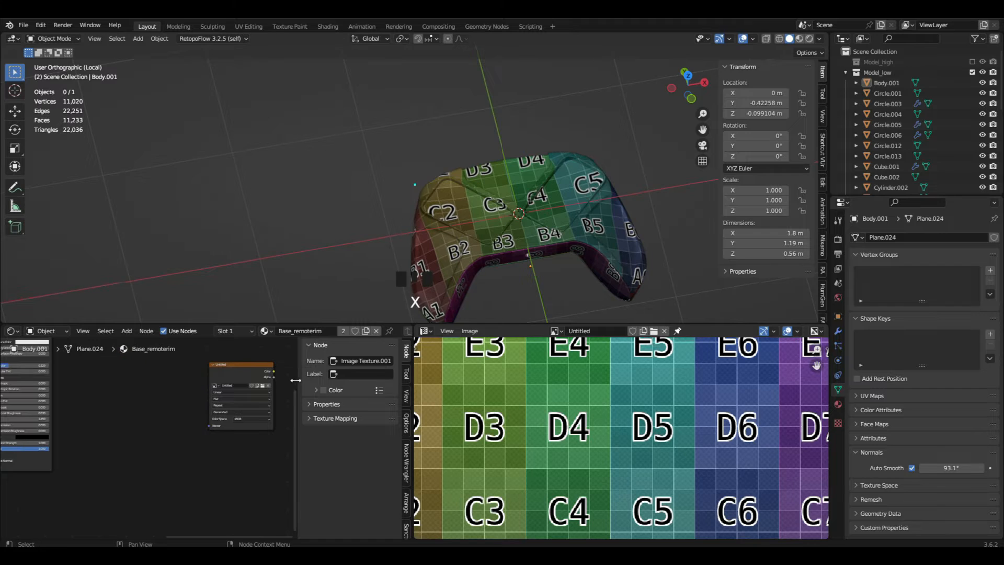
scroll(525, 238, up, 4)
- Try scaling down the bowl-shaped UV island of the body's upper center panel in Edit Mode
middle_drag(525, 239, 469, 208)
key(Tab)
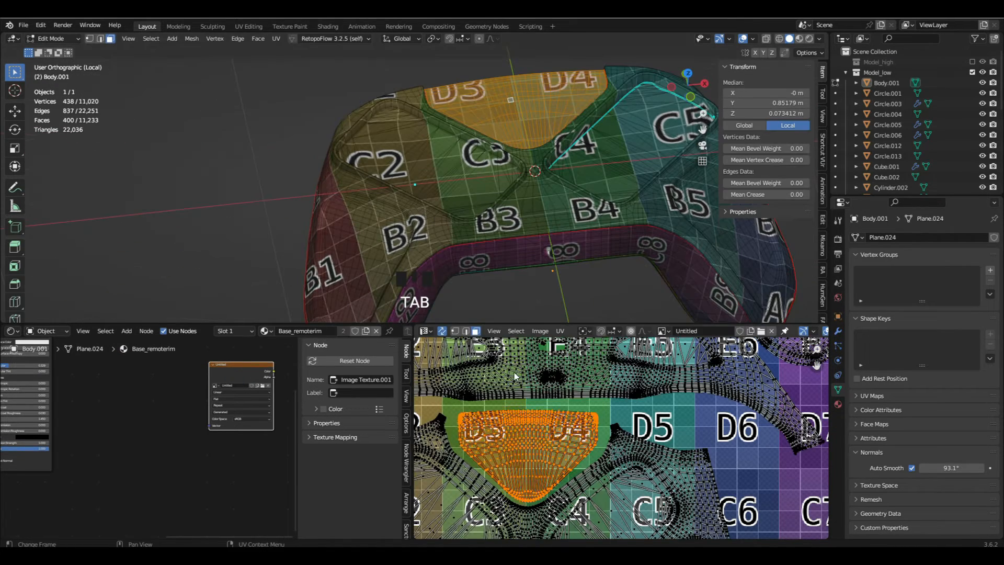
scroll(556, 412, down, 2)
key(l)
key(s)
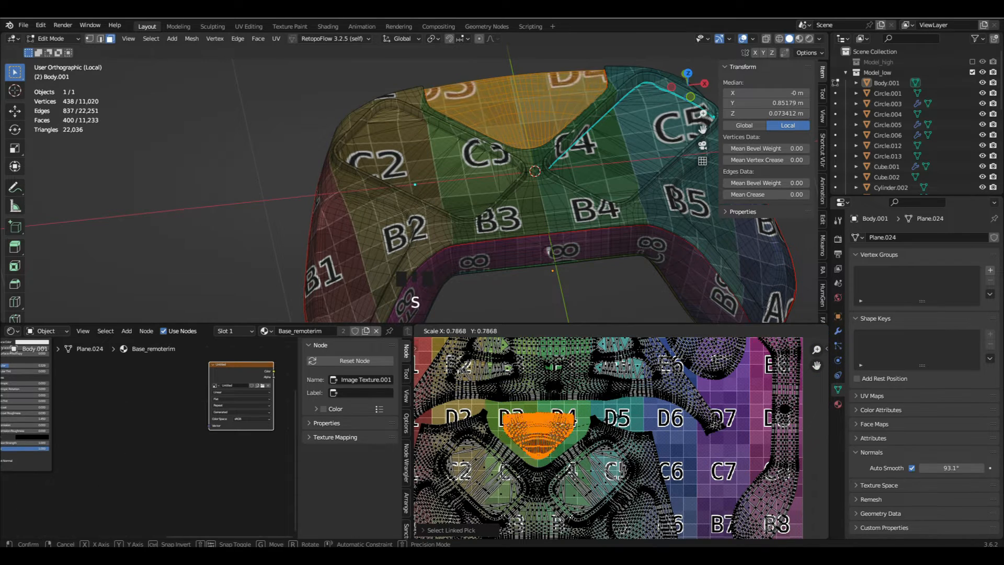
click(563, 423)
- Return to Object Mode and draw annotation strokes over the body's upper center panel
middle_drag(547, 188, 526, 258)
key(Tab)
key(d)
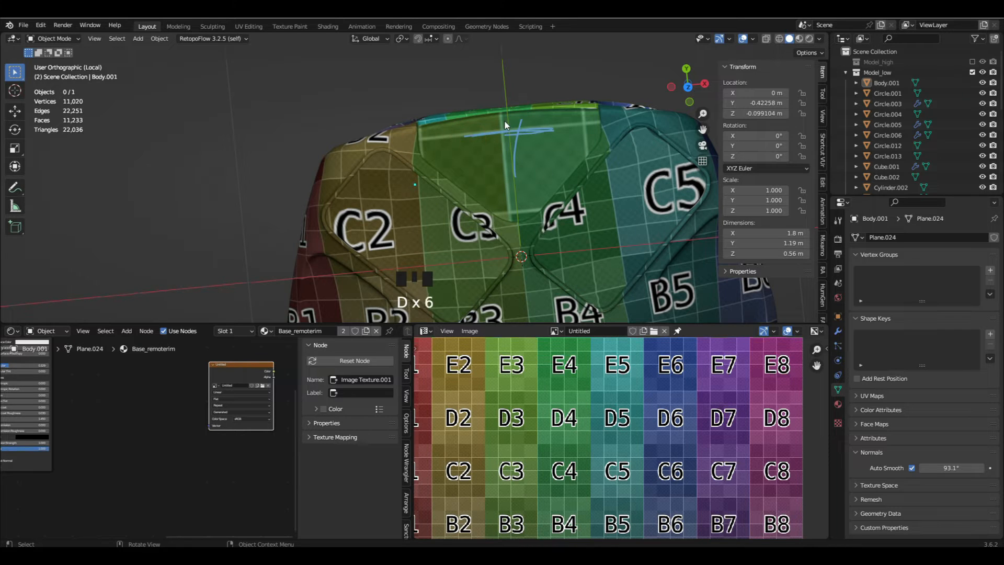
mouse_move(535, 193)
middle_down()
mouse_move(545, 158)
mouse_move(538, 193)
mouse_move(535, 179)
mouse_move(557, 172)
mouse_move(558, 132)
mouse_move(538, 208)
middle_up()
scroll(558, 132, up, 8)
scroll(558, 132, down, 6)
- Undo the annotation strokes and the bowl-shaped island's scaling, return to Object Mode and clear the selection
key(ctrl+z)
key(ctrl+z)
key(ctrl+z)
key(ctrl+z)
key(ctrl+z)
key(ctrl+z)
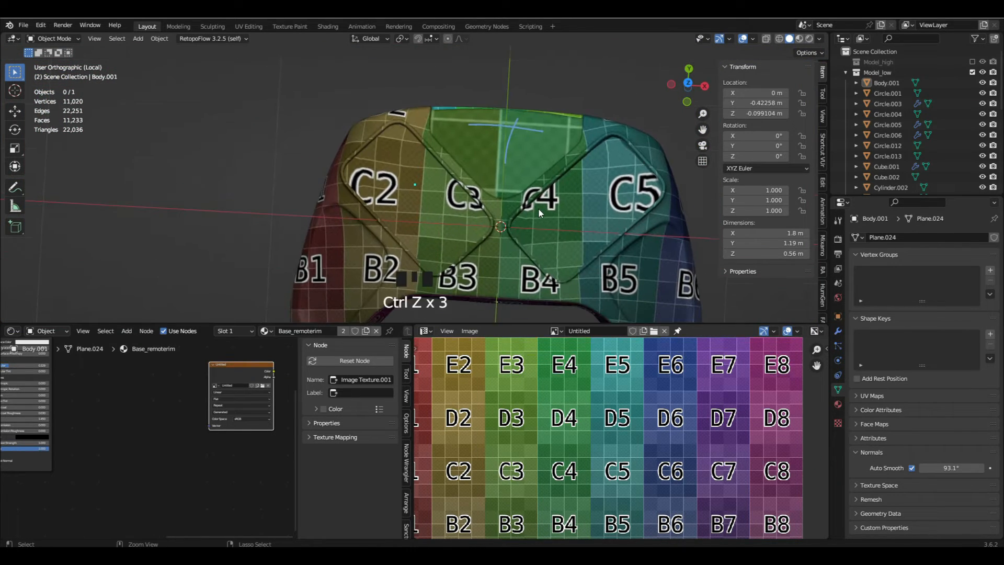
key(ctrl+z)
key(ctrl+z)
key(Tab)
scroll(558, 198, up, 1)
key(a)
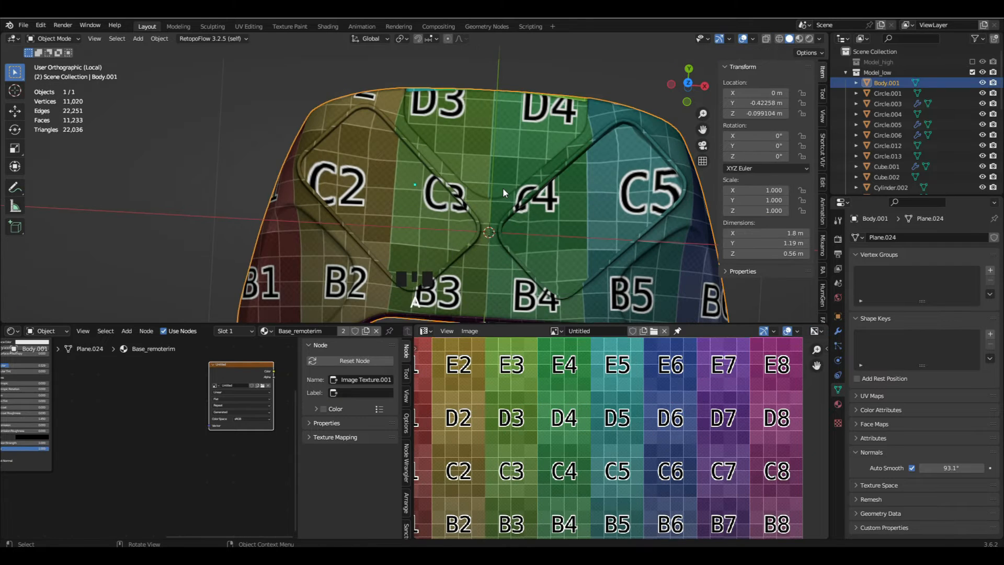
key(a)
- Leave local view and display the whole controller in Material Preview shading
alt+middle_drag(508, 151, 528, 209)
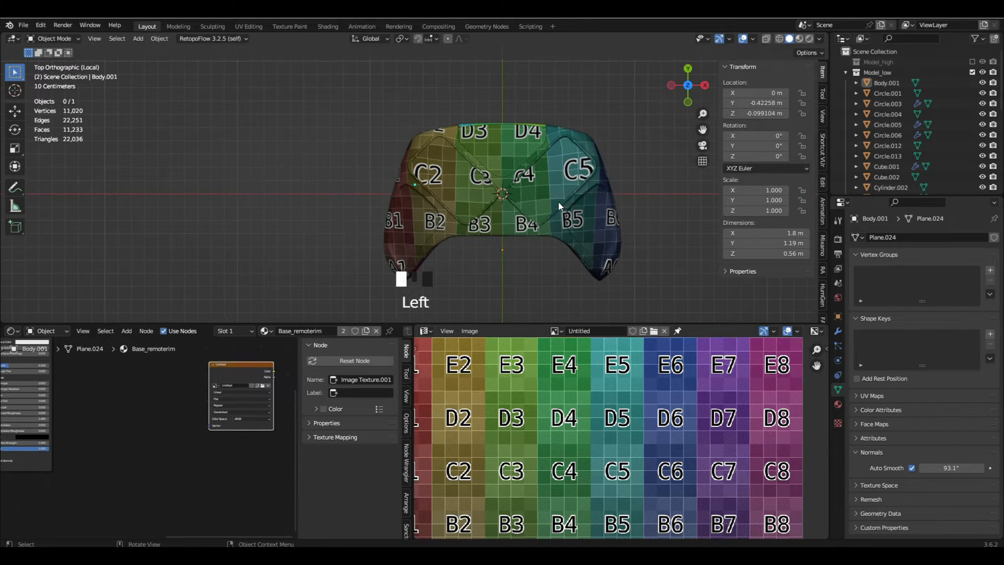
key(slash)
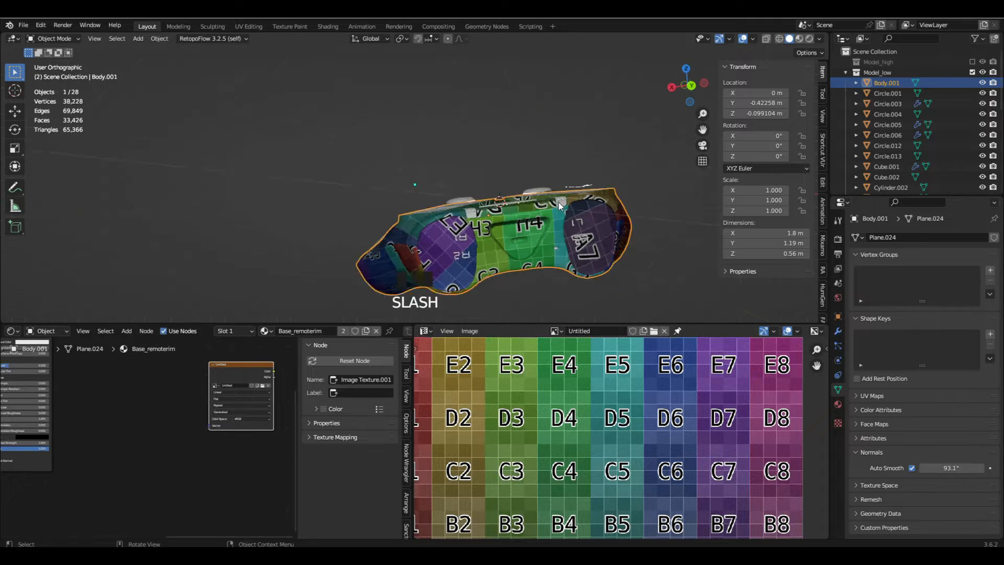
mouse_move(493, 220)
middle_down()
mouse_move(586, 251)
mouse_move(528, 219)
middle_up()
shift+middle_drag(528, 219, 502, 183)
scroll(472, 157, up, 4)
key(a)
key(a)
key(z)
click(480, 211)
scroll(480, 211, down, 2)
scroll(523, 194, up, 4)
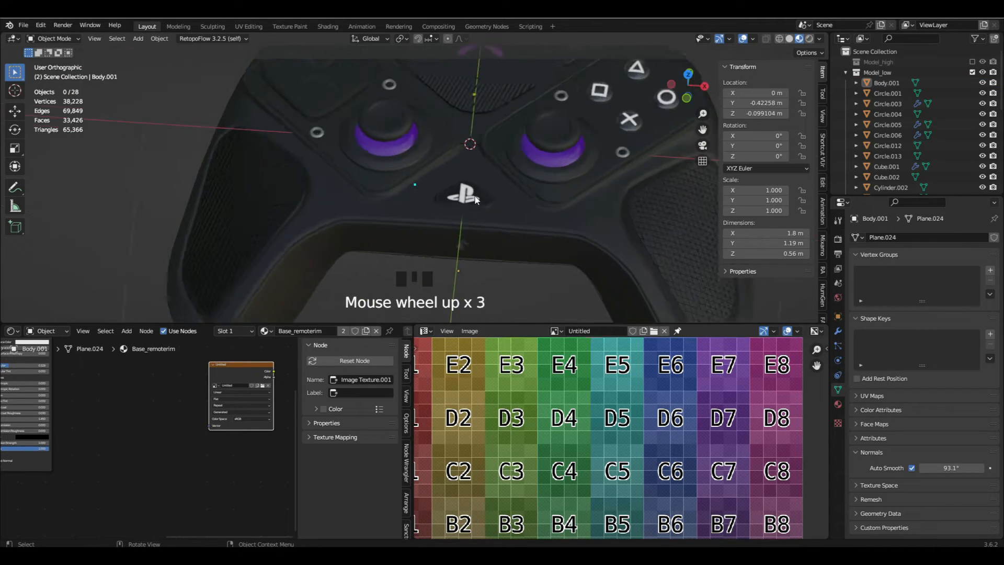
- Select the thumbstick panels and the body, examine the UV layout in Edit Mode, and return to Object Mode
click(538, 181)
scroll(520, 189, down, 4)
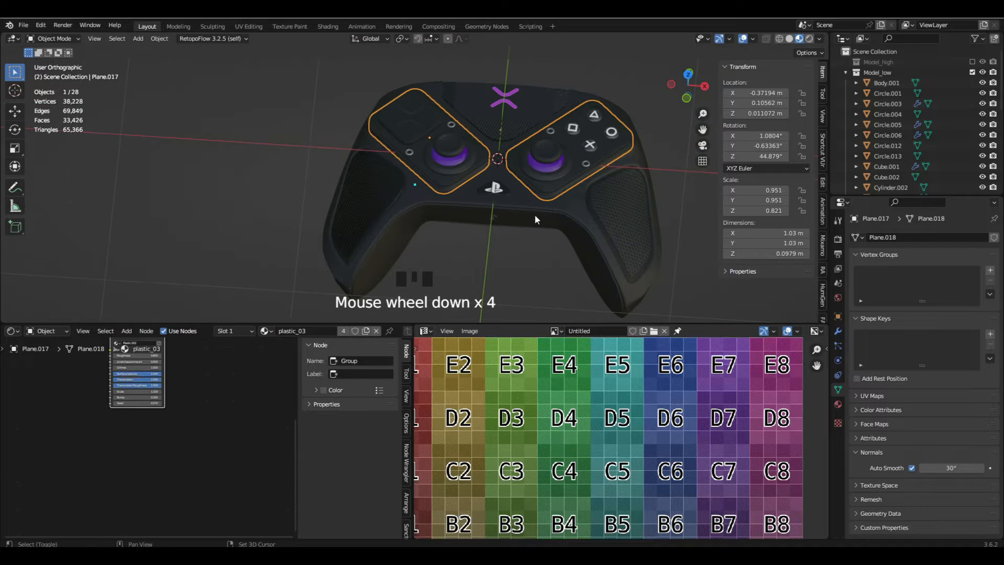
shift+click(534, 215)
key(Tab)
scroll(633, 387, down, 6)
scroll(655, 389, up, 5)
middle_drag(654, 389, 663, 448)
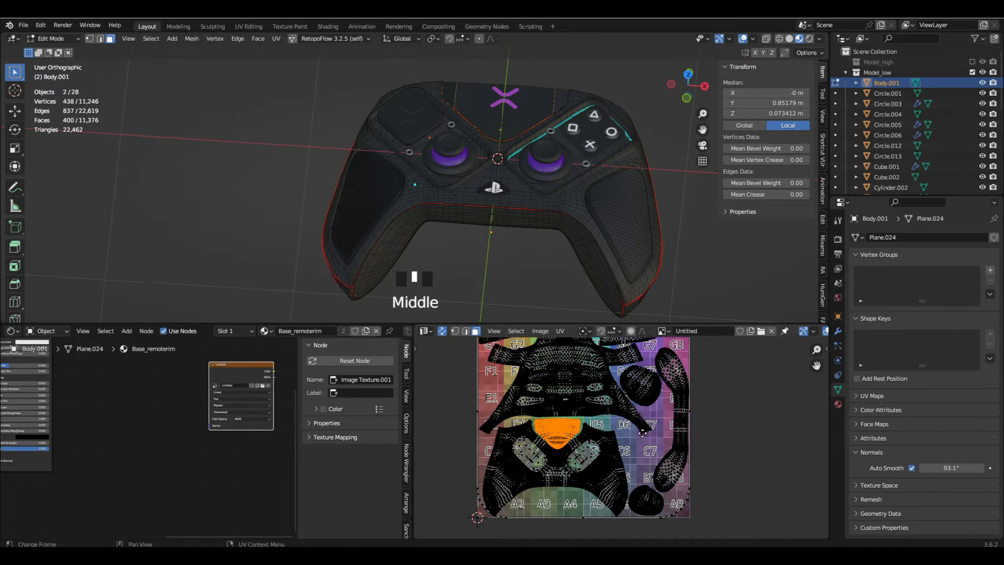
scroll(638, 413, down, 2)
scroll(632, 408, up, 1)
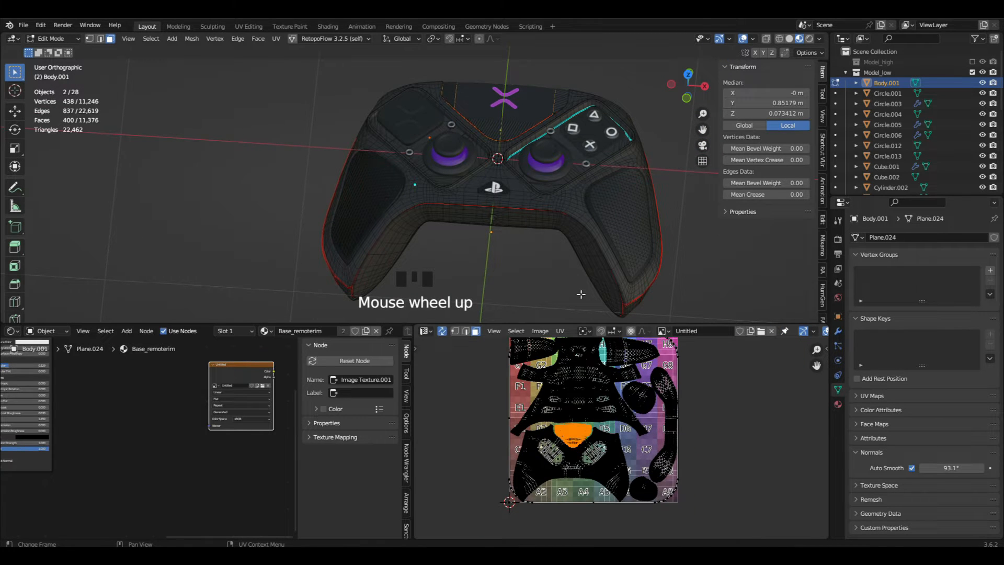
key(Tab)
key(a)
- Select the thumbstick panels and the body, open both in Edit Mode and reveal their hidden faces
scroll(466, 171, up, 4)
click(498, 150)
scroll(468, 202, down, 4)
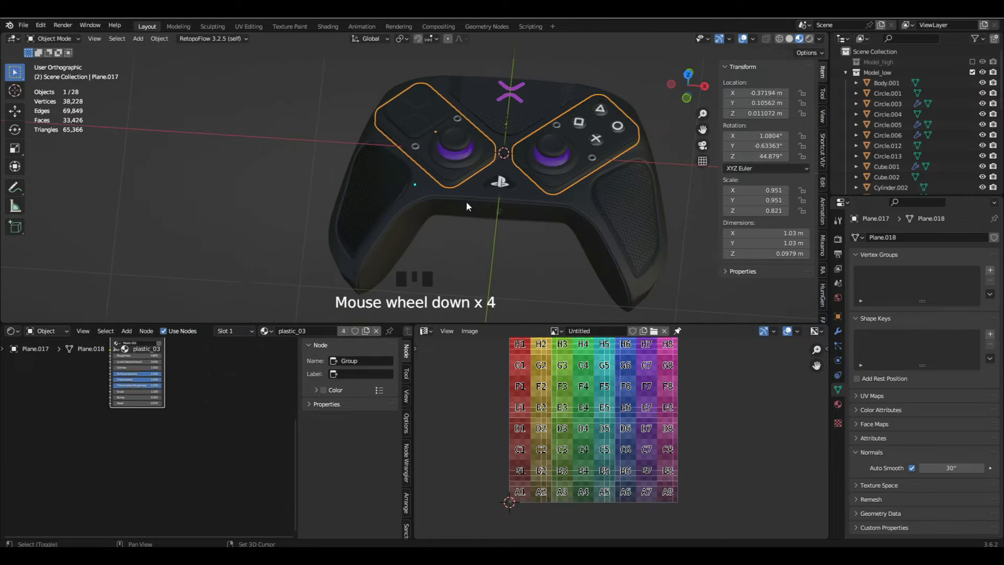
shift+click(468, 202)
key(Tab)
scroll(448, 187, up, 4)
key(alt+h)
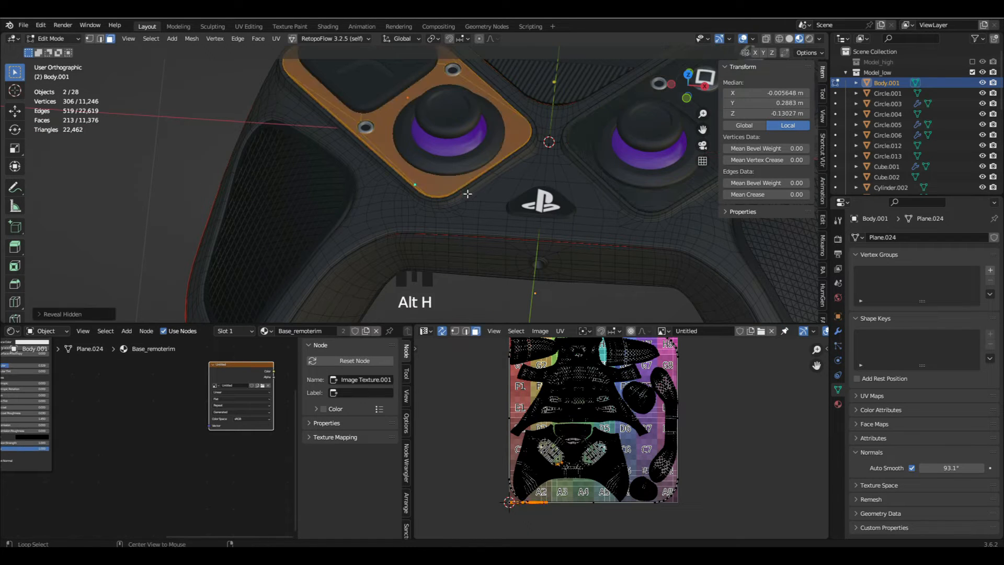
- Try splitting off the linked faces of the left thumbstick panel, and undo the attempt
key(alt+a)
click(439, 188)
key(l)
key(y)
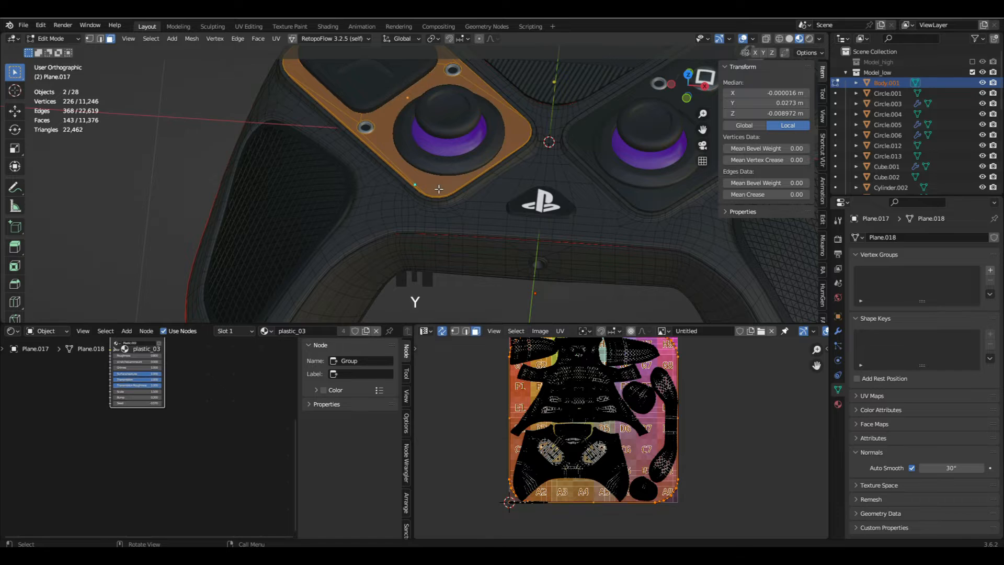
key(ctrl+z)
key(ctrl+z)
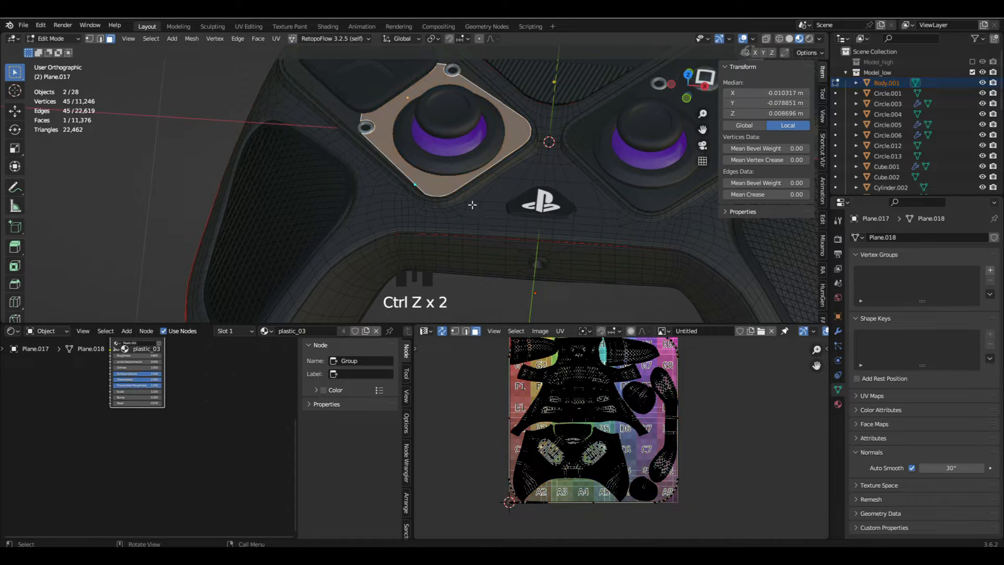
- Apply Smart UV Project with a 66° angle limit and 0 island margin to the left thumbstick panel's linked faces
key(l)
key(u)
click(428, 179)
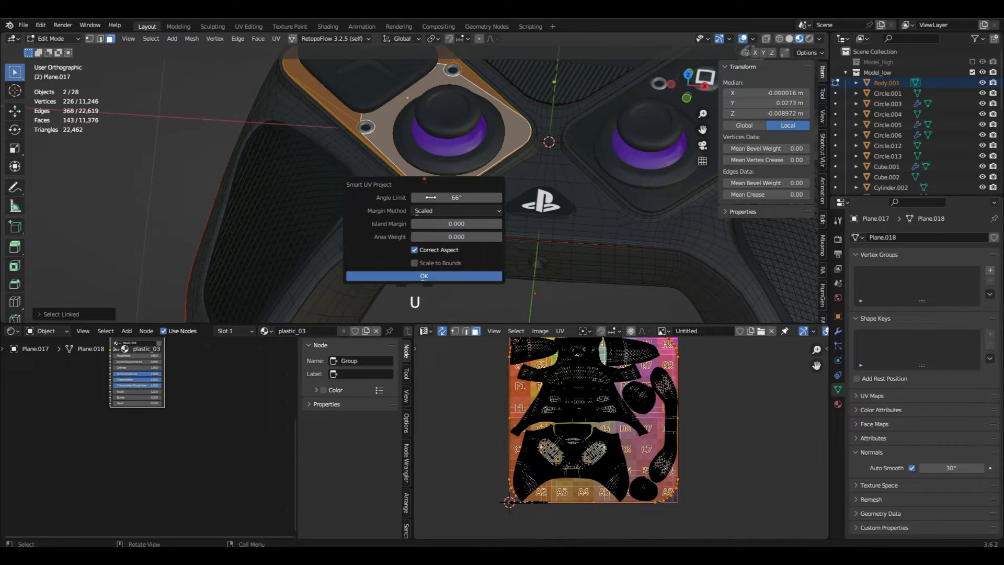
click(457, 276)
- Scale the left thumbstick panel's UV islands down to about a third and move them outside the UV square, beside the body's islands
key(s)
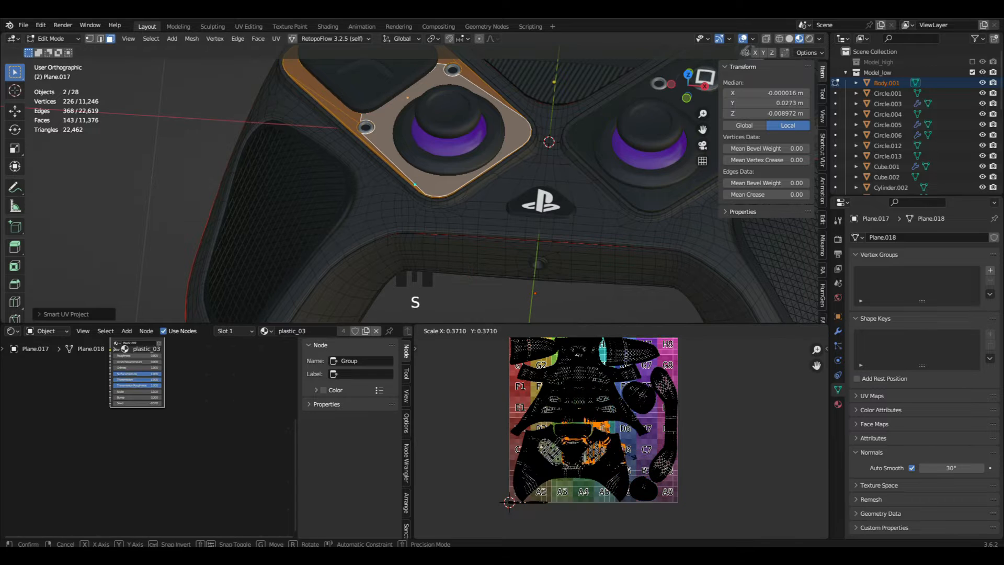
click(629, 448)
middle_drag(622, 448, 555, 482)
key(g)
click(705, 389)
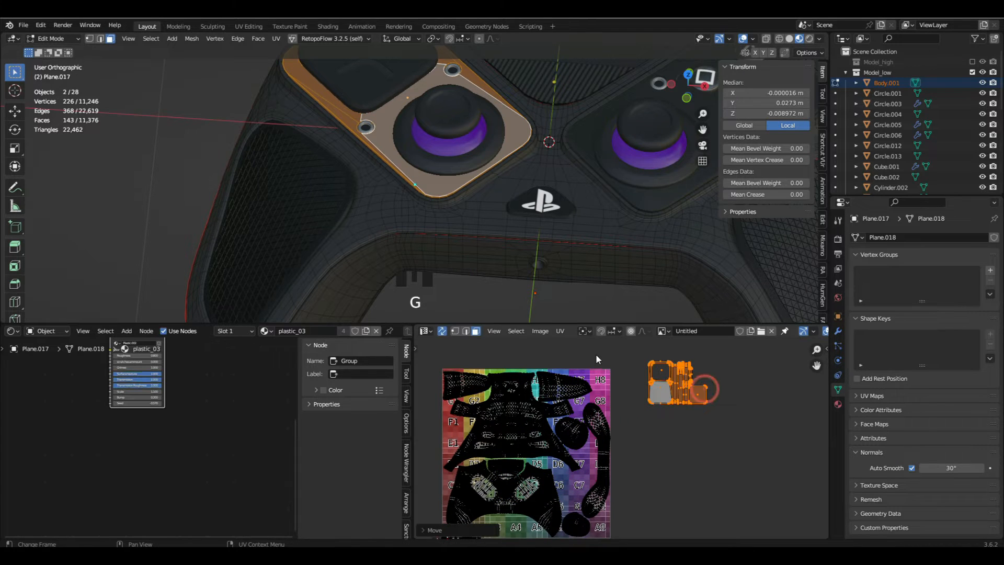
- Switch the viewport back to Solid shading and unwrap the left thumbstick panel's selected faces
key(z)
shift+middle_drag(394, 206, 402, 265)
key(z)
click(498, 265)
key(u)
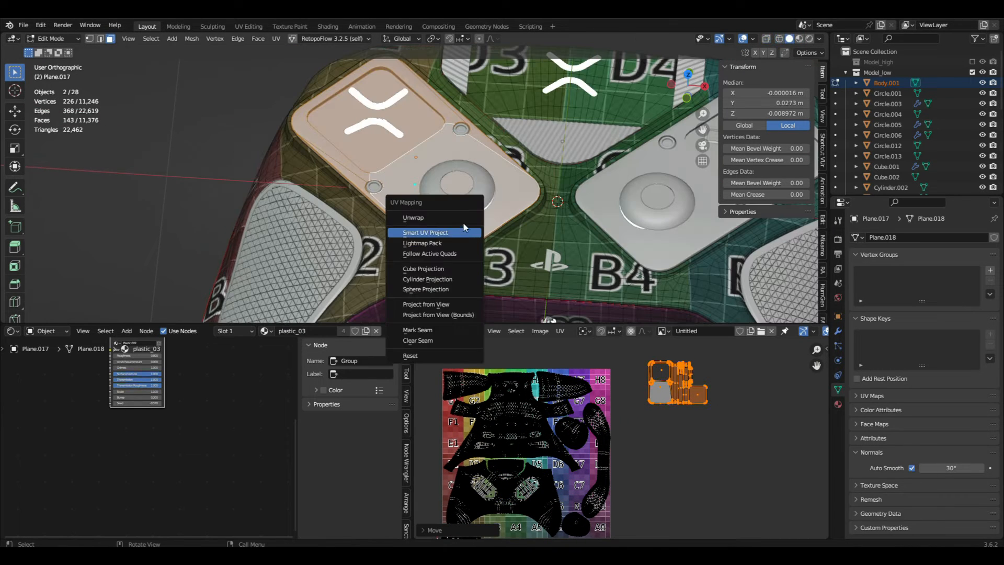
click(462, 218)
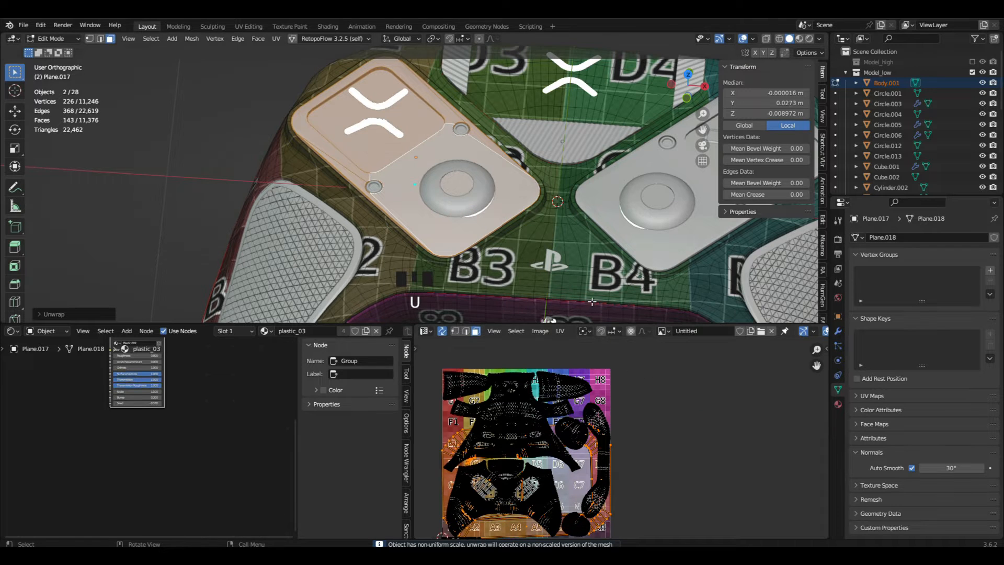
- Leave and re-enter Edit Mode, and unwrap the left thumbstick panel's faces again
key(Tab)
key(Tab)
key(u)
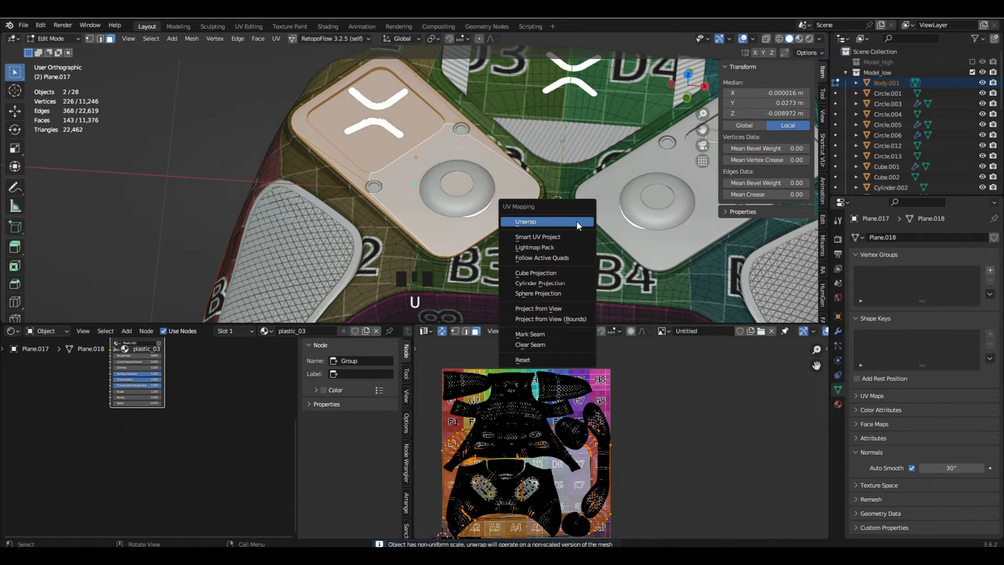
click(576, 220)
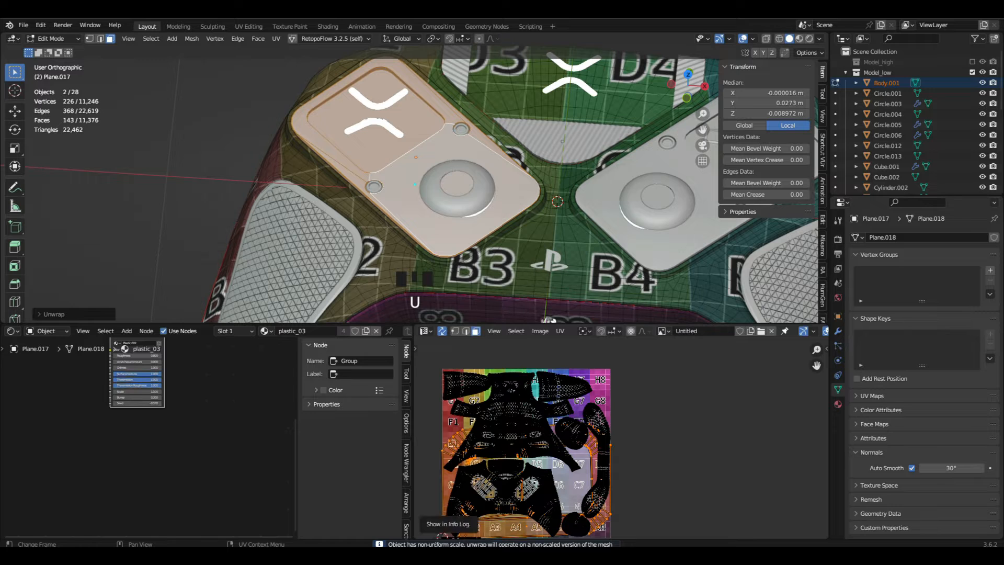
- Apply the scale of the left thumbstick panel (Plane.017) and unwrap all its faces again
key(Tab)
click(421, 219)
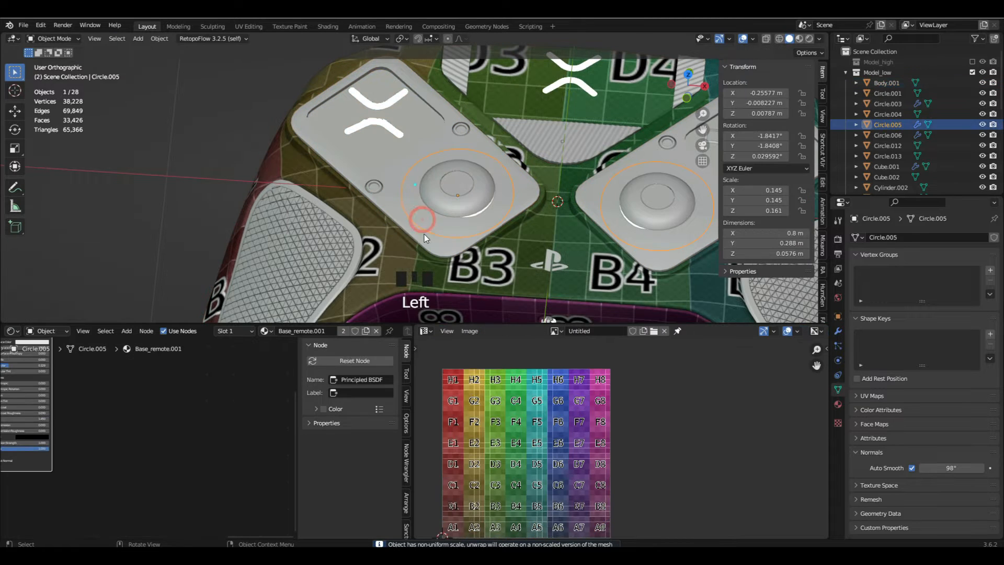
click(420, 220)
key(ctrl+a)
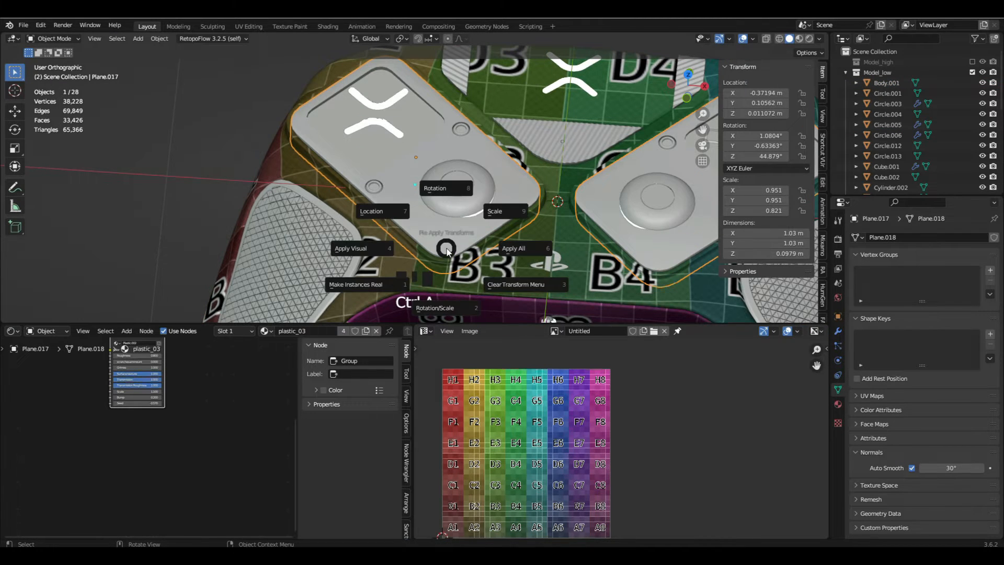
click(495, 214)
key(Tab)
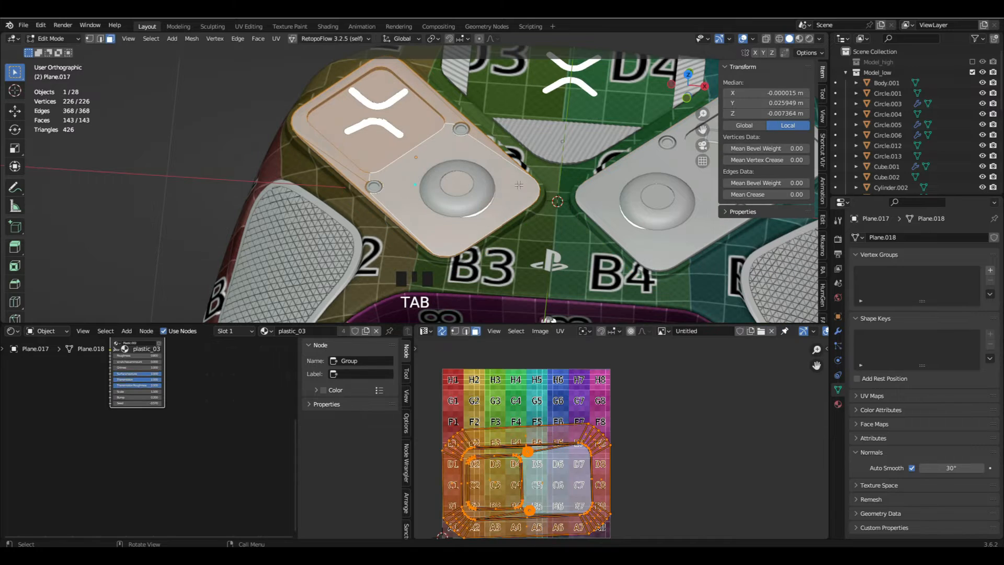
right_click(519, 183)
click(519, 183)
key(Tab)
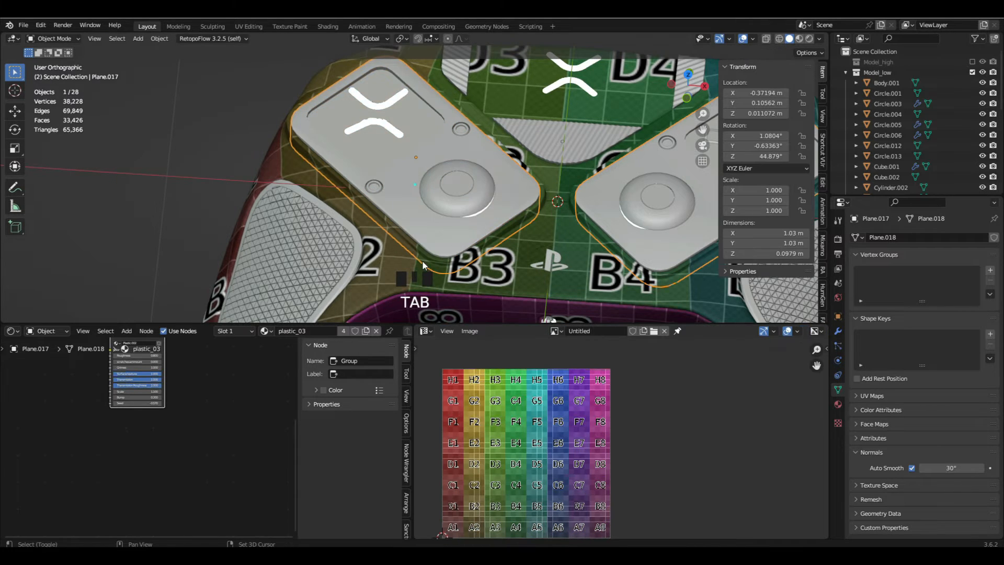
- Edit the body and left thumbstick panel together and scale the panel's linked UV islands down to about a third
shift+middle_drag(423, 262, 430, 215)
shift+click(414, 231)
key(Tab)
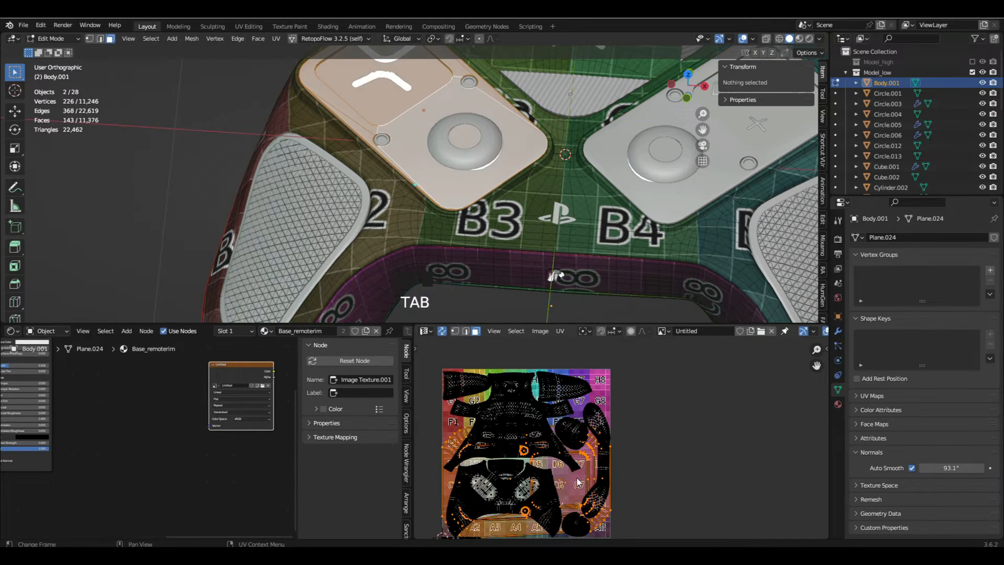
key(alt+a)
key(l)
key(alt+a)
key(l)
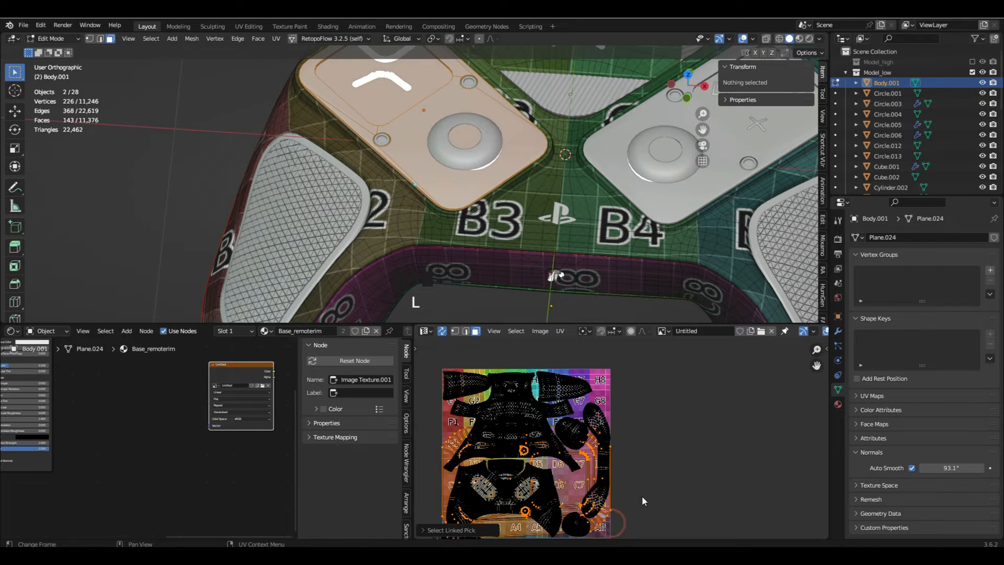
key(s)
click(571, 488)
- Move the panel's UV island into the free corner of the color grid, over tiles A7 and A8
scroll(571, 487, up, 4)
key(g)
click(647, 490)
scroll(626, 493, down, 2)
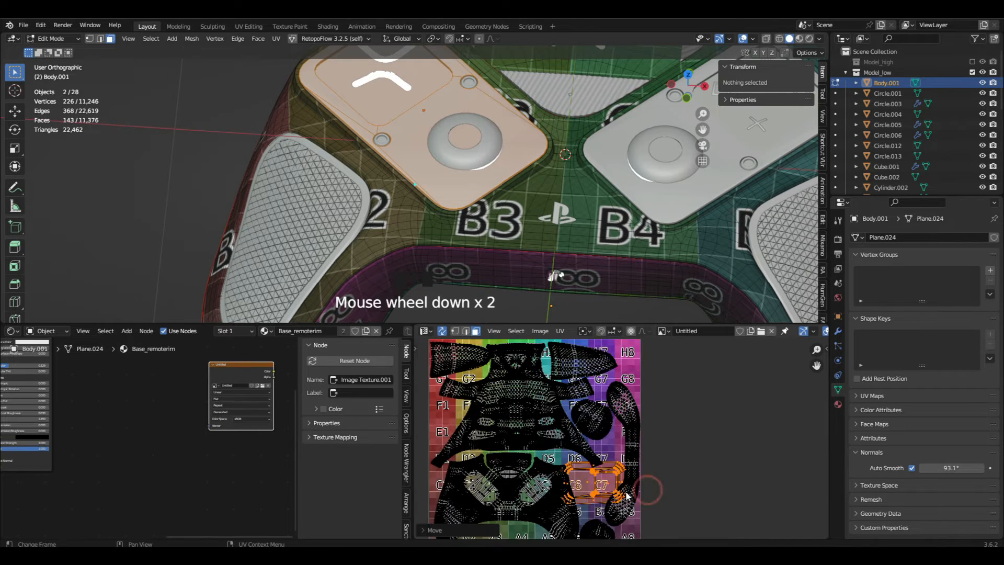
scroll(606, 496, up, 3)
scroll(606, 497, down, 3)
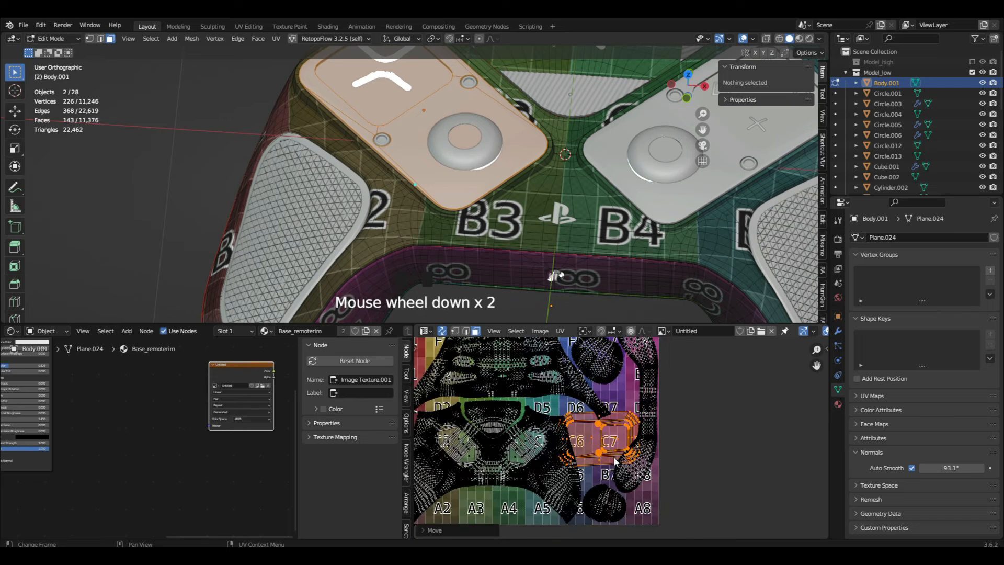
middle_drag(614, 487, 622, 479)
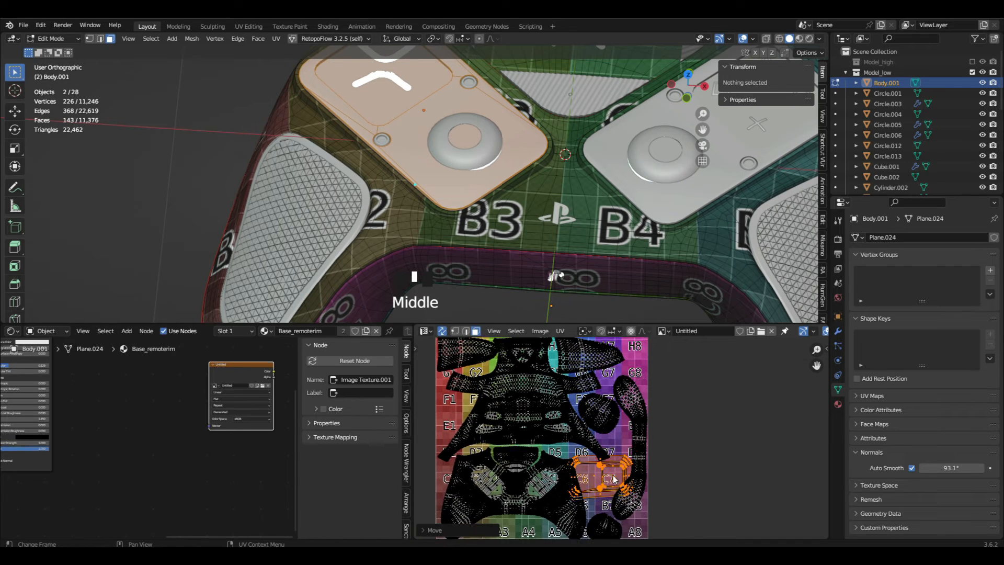
key(g)
key(alt+a)
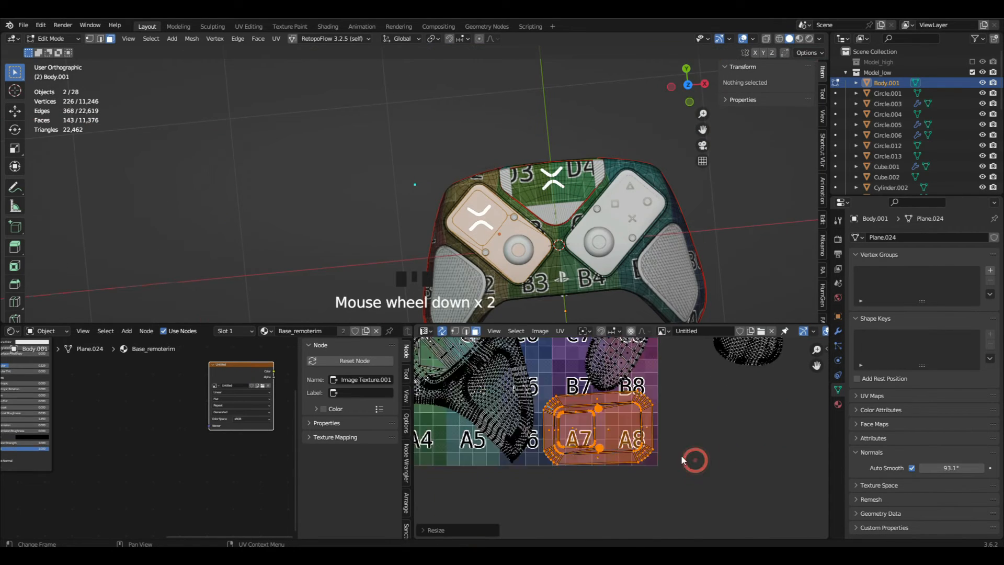
middle_drag(680, 454, 663, 448)
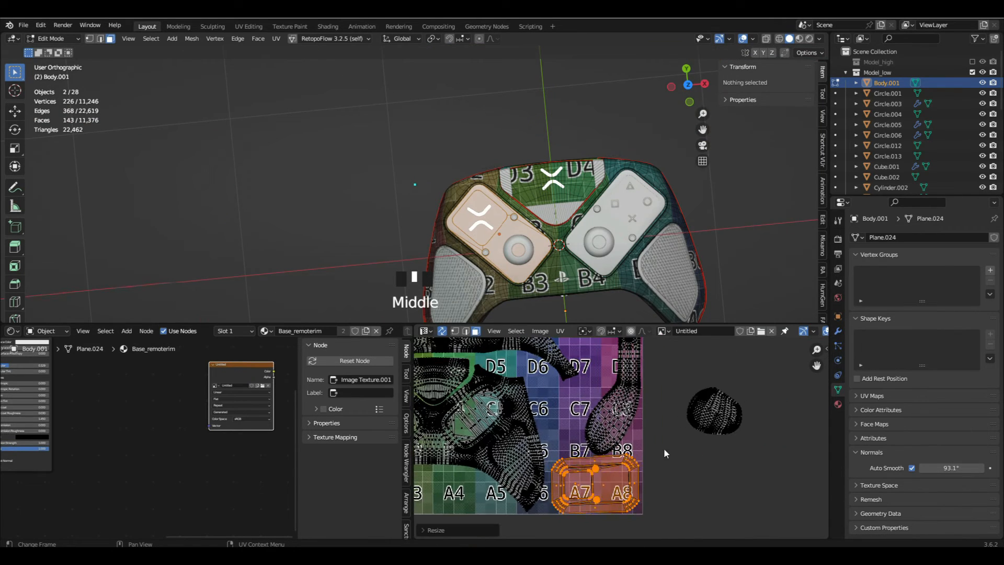
- Rotate the body's round UV island lying outside the UV square and move it into the gap around tiles C7 and B7
drag(686, 380, 799, 481)
key(b)
drag(677, 368, 784, 473)
key(g)
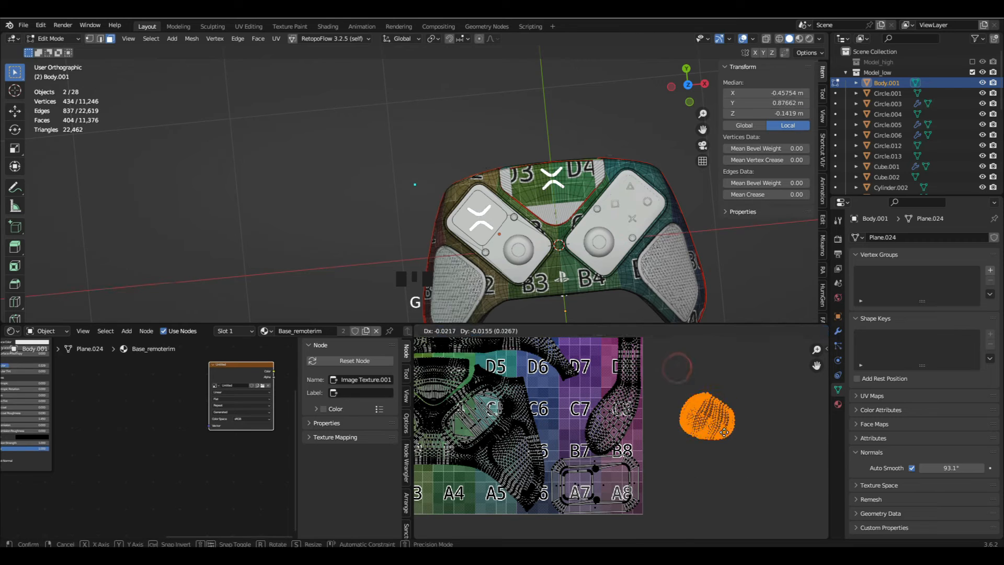
scroll(549, 423, up, 3)
key(r)
key(g)
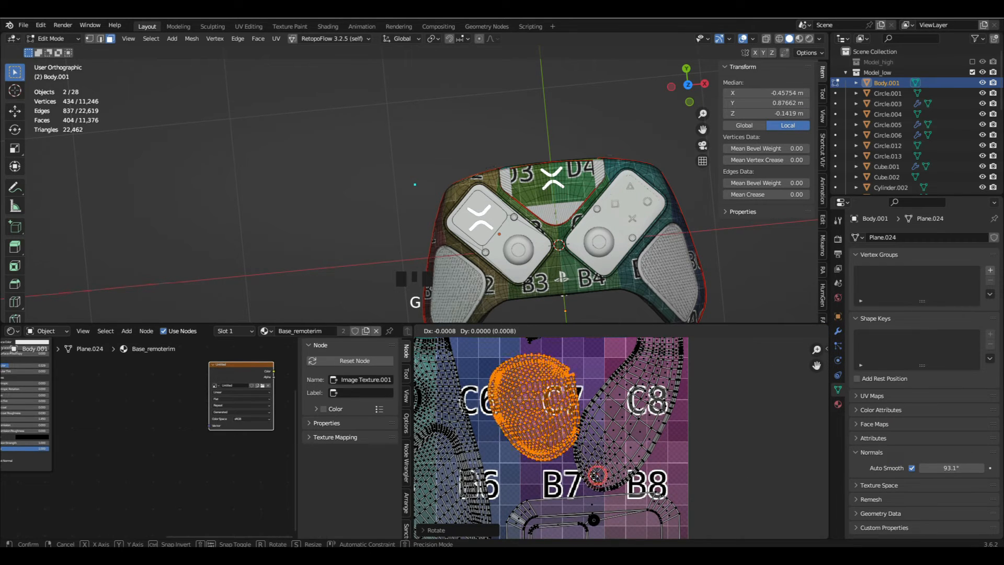
click(587, 511)
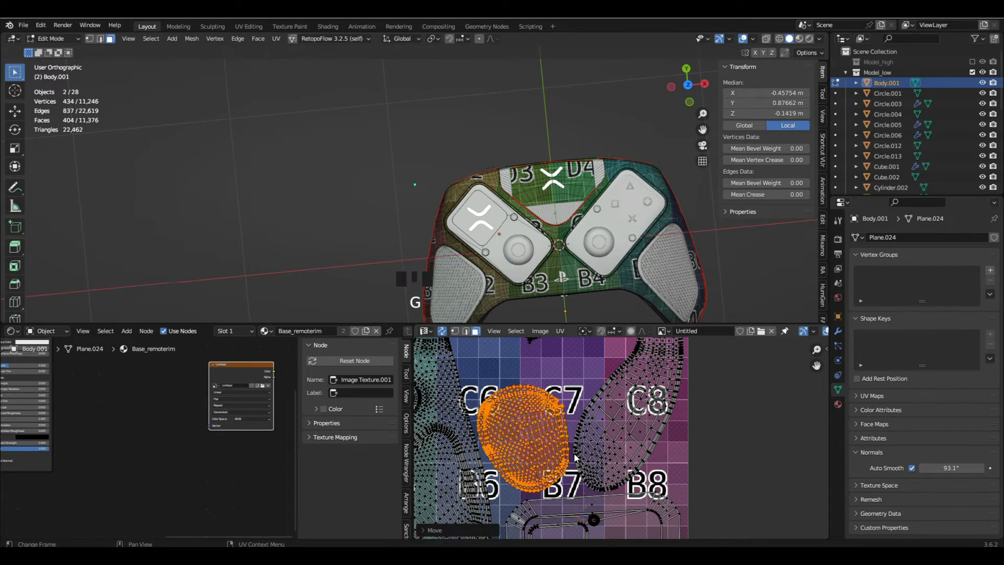
shift+middle_drag(574, 456, 625, 439)
- Leave Edit Mode and switch the viewport shading to Material Preview
key(Tab)
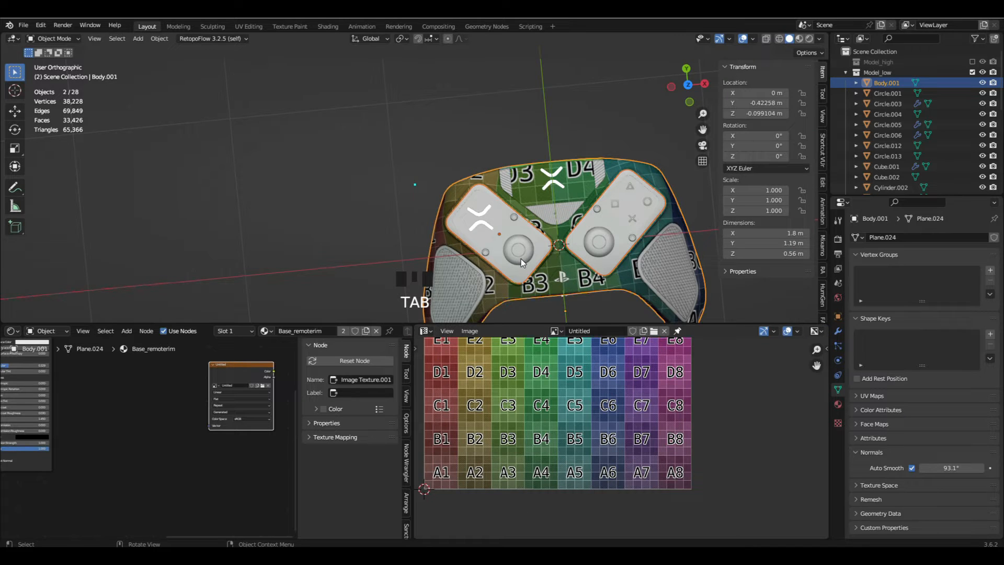
middle_drag(521, 263, 573, 236)
mouse_move(566, 273)
middle_down()
mouse_move(565, 223)
mouse_move(553, 270)
mouse_move(574, 260)
middle_up()
key(z)
key(g)
right_click(567, 237)
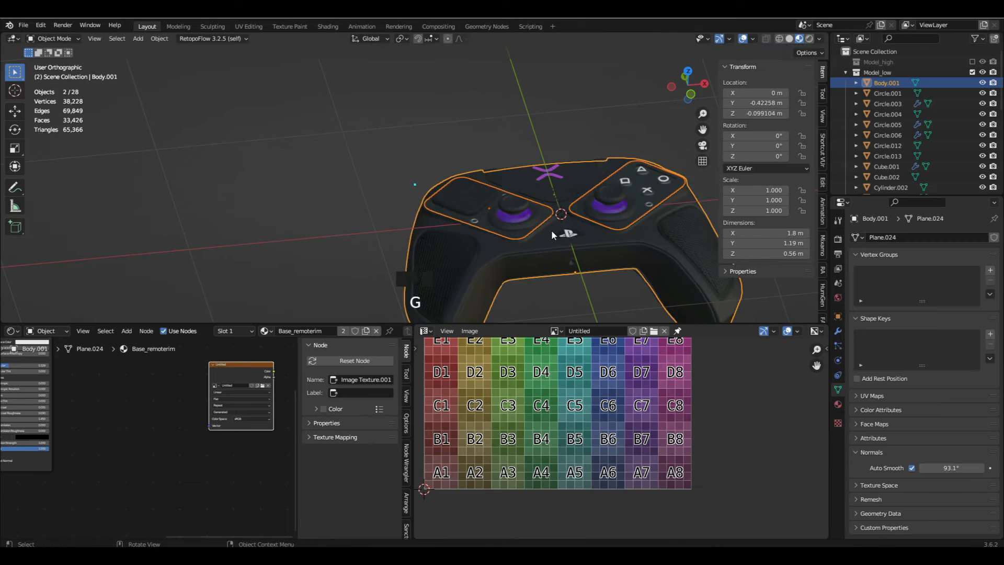
key(Tab)
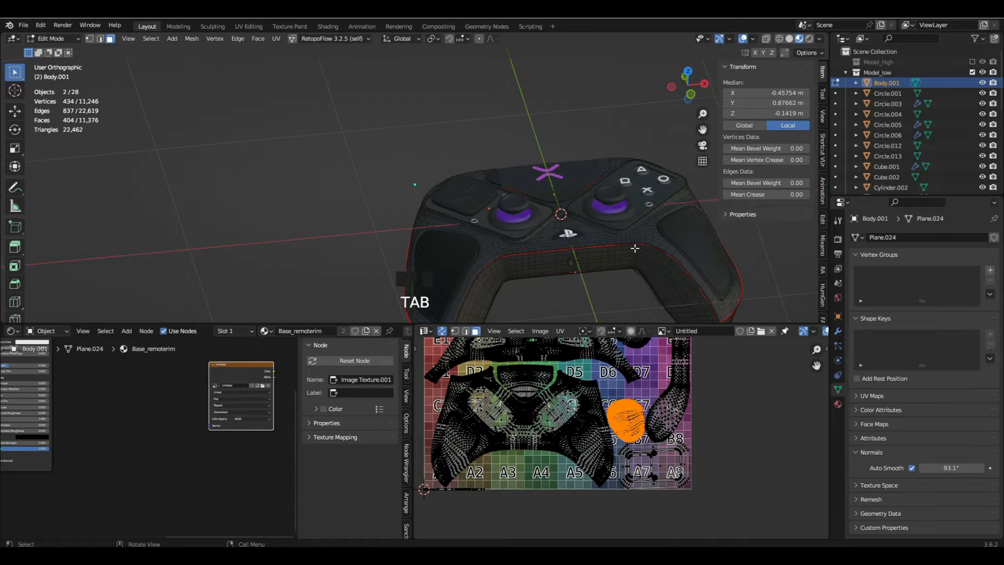
scroll(328, 220, up, 4)
key(Tab)
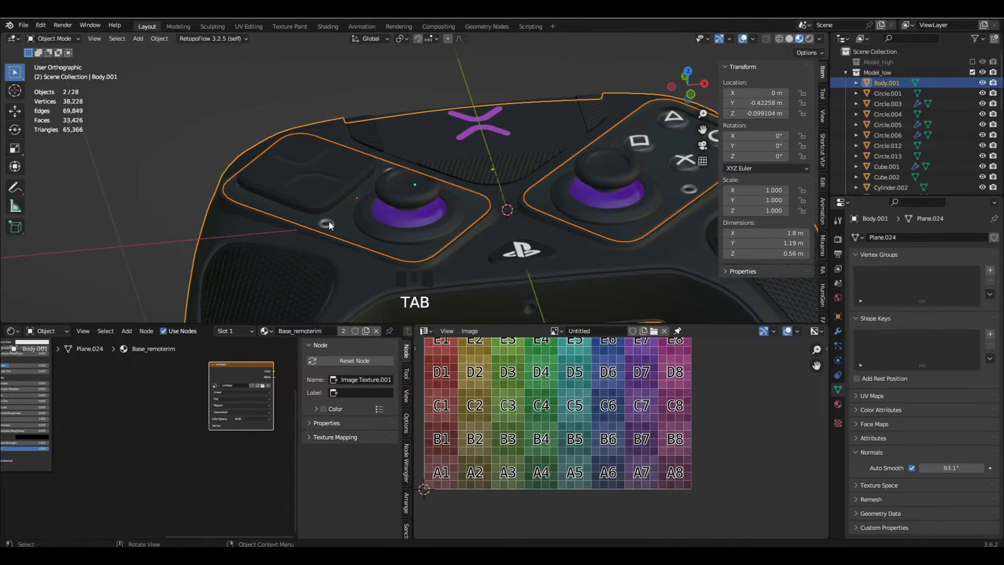
- Unwrap all faces of the small ring button (Circle.006) beside the left thumbstick
click(328, 221)
scroll(329, 219, up, 3)
key(Tab)
key(a)
scroll(381, 208, down, 5)
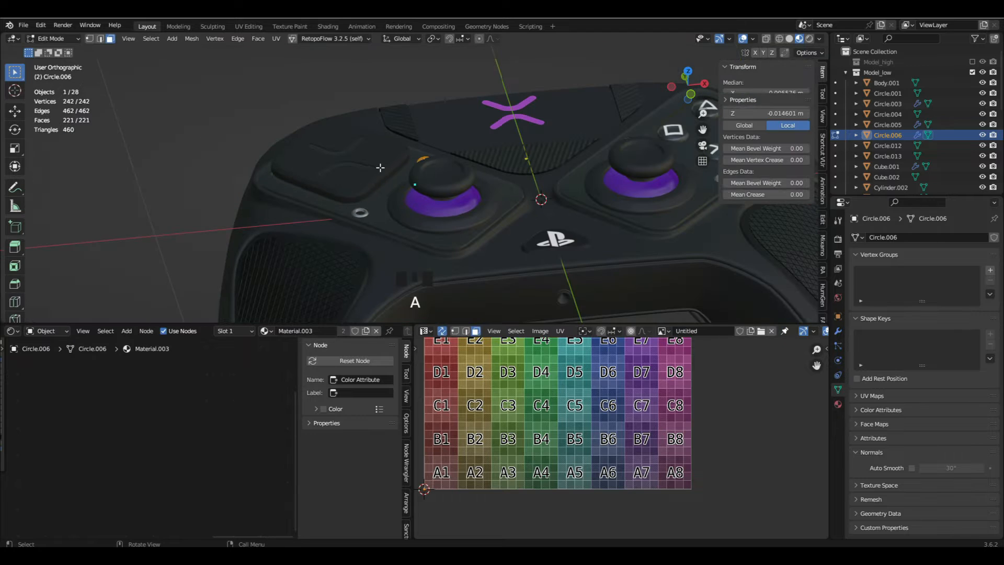
key(u)
- Scale the ring button's UV island down to about a quarter of the grid and move it outside the UV square, beside column 1
key(s)
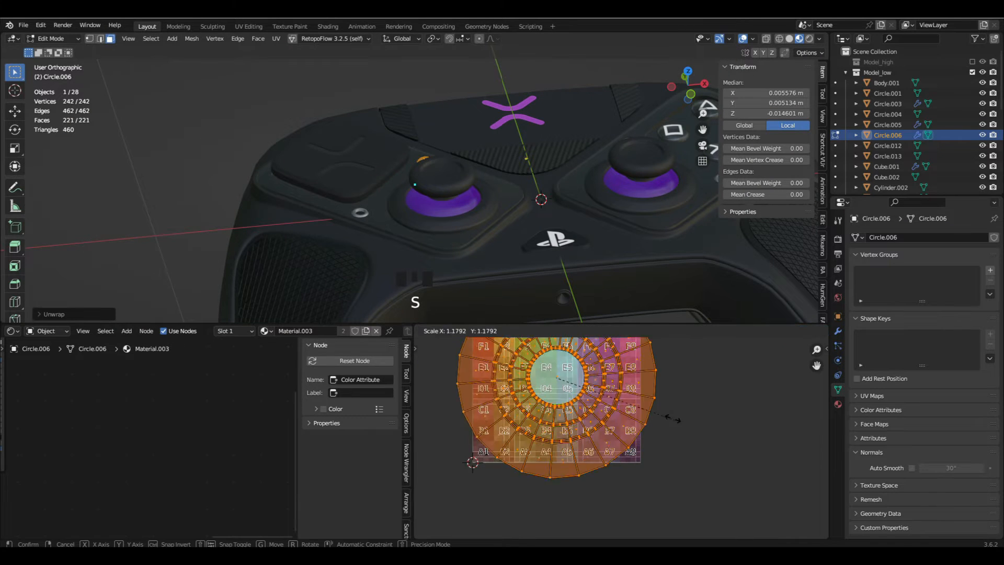
click(580, 400)
key(g)
click(455, 408)
shift+middle_drag(455, 407, 481, 439)
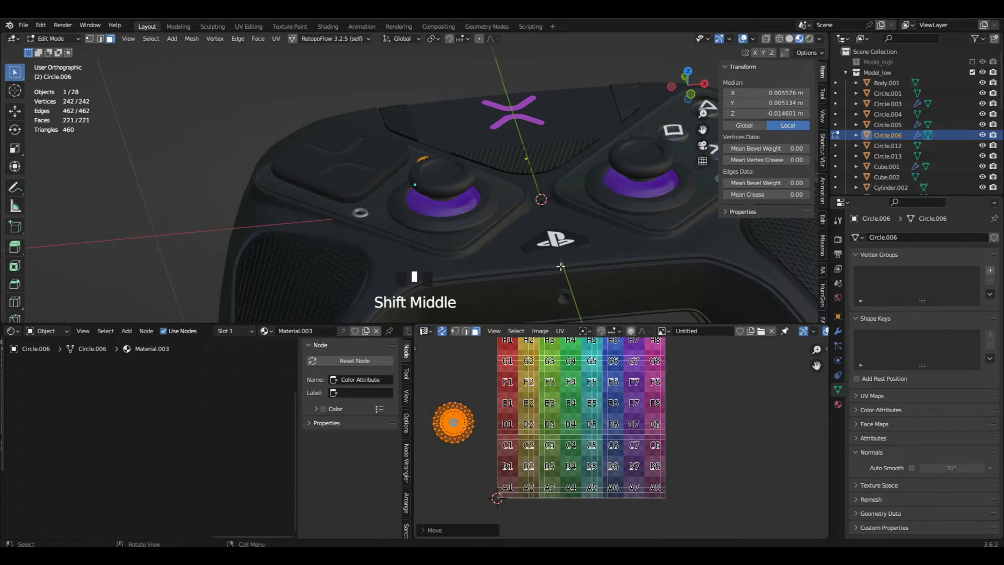
- Unwrap all faces of the small round port (Cylinder.002) on the controller's inner front edge
key(Tab)
scroll(522, 295, down, 1)
scroll(550, 241, up, 4)
click(515, 222)
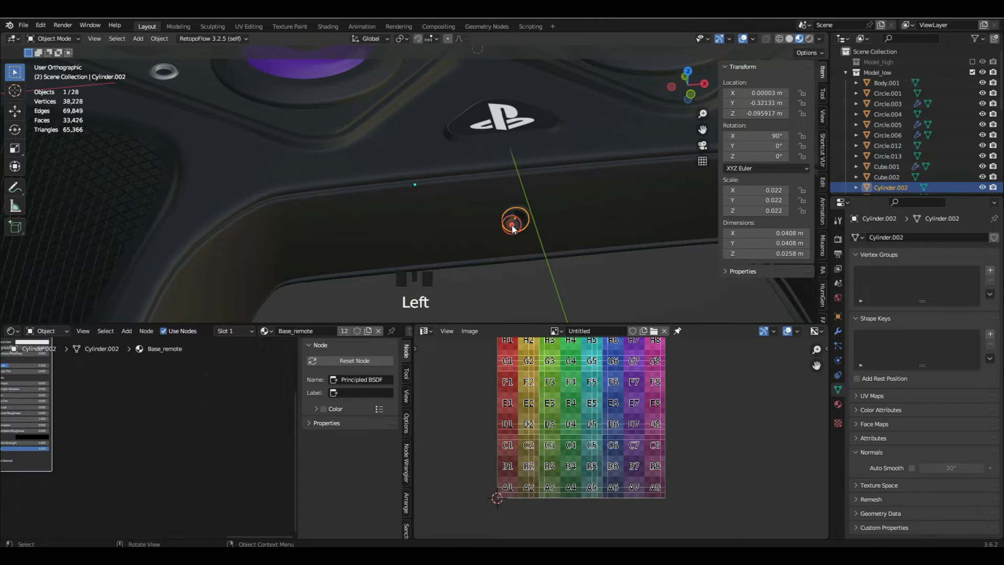
key(Tab)
key(a)
key(u)
click(534, 240)
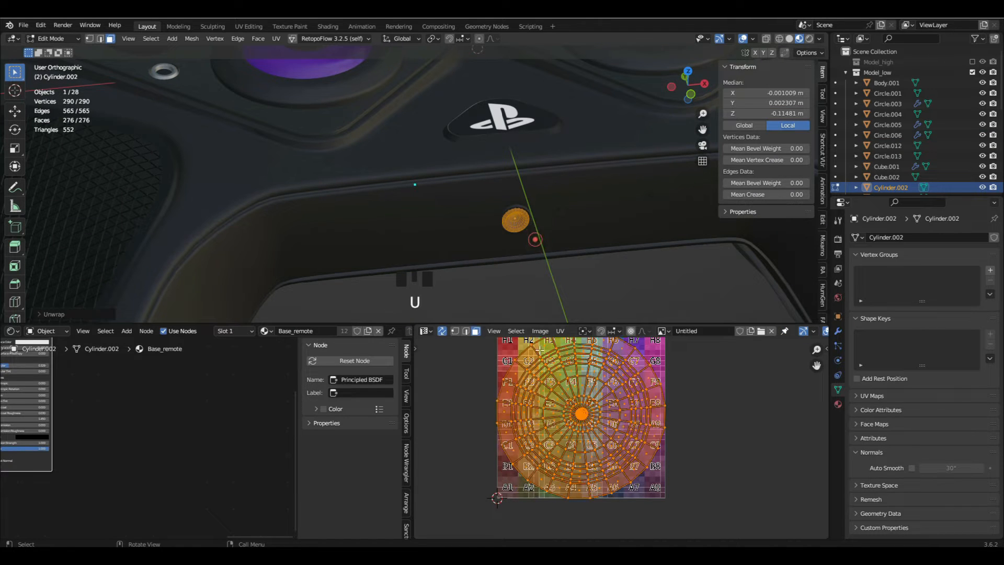
- Move the round port's UV island outside the UV square, beside column 8
scroll(548, 419, down, 3)
key(g)
click(690, 413)
scroll(522, 220, up, 5)
scroll(522, 220, up, 4)
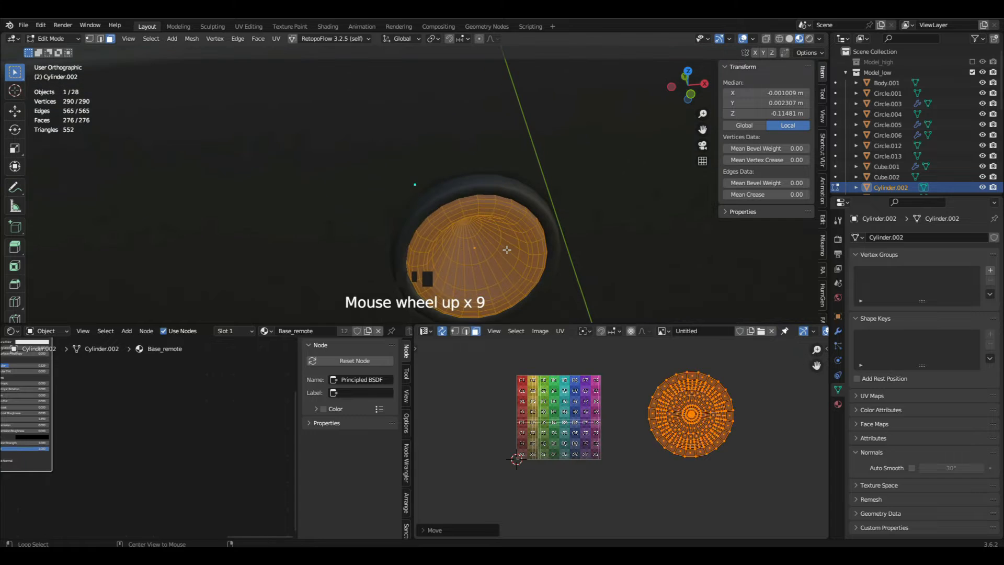
alt+click(517, 230)
key(ctrl+KP_2)
alt+click(512, 244)
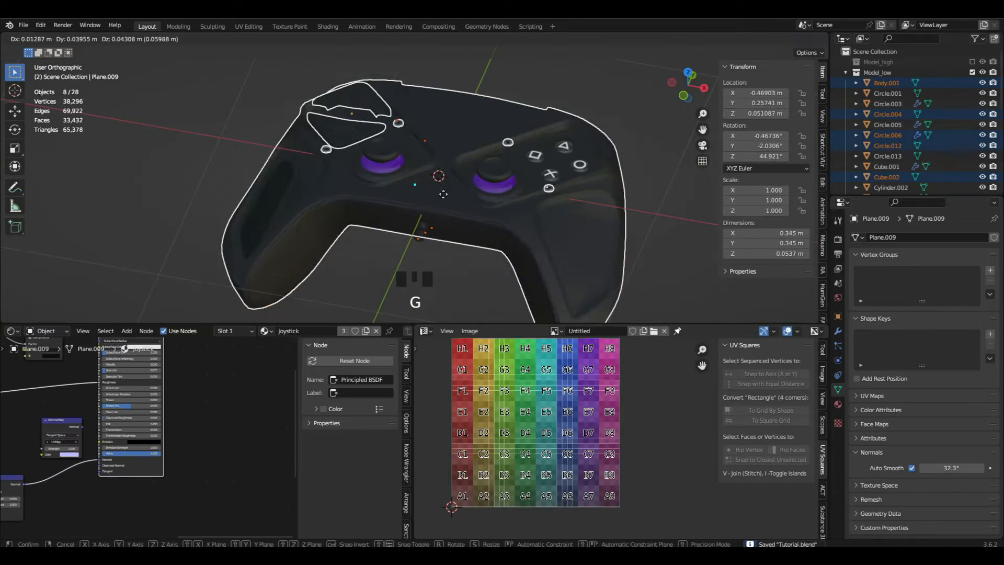
- Create a new collection named Mat_1 for the selected body, D-pad and small button parts
key(Tab)
key(Tab)
click(837, 404)
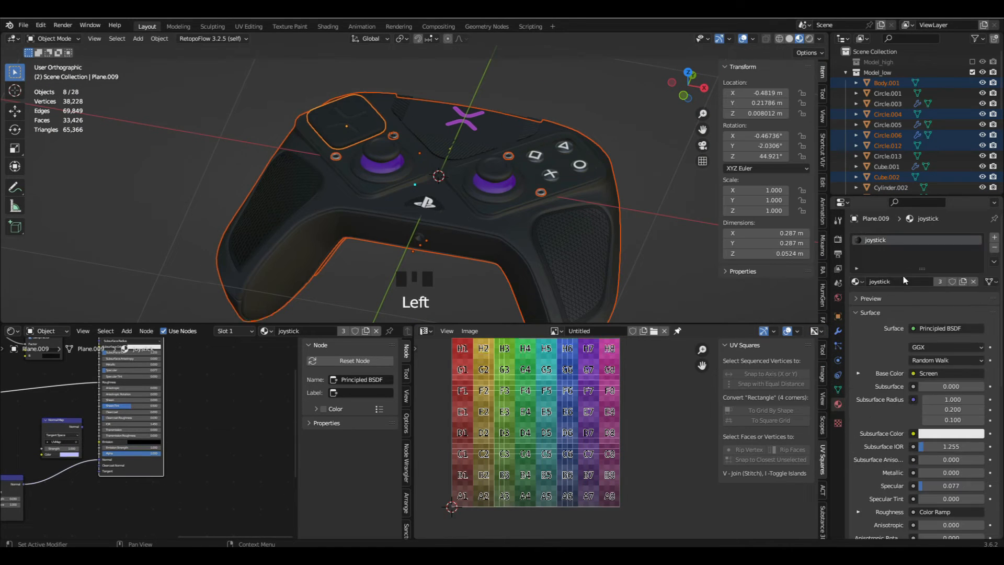
middle_drag(622, 258, 574, 263)
key(m)
click(637, 507)
double_click(641, 359)
text(mat_1)
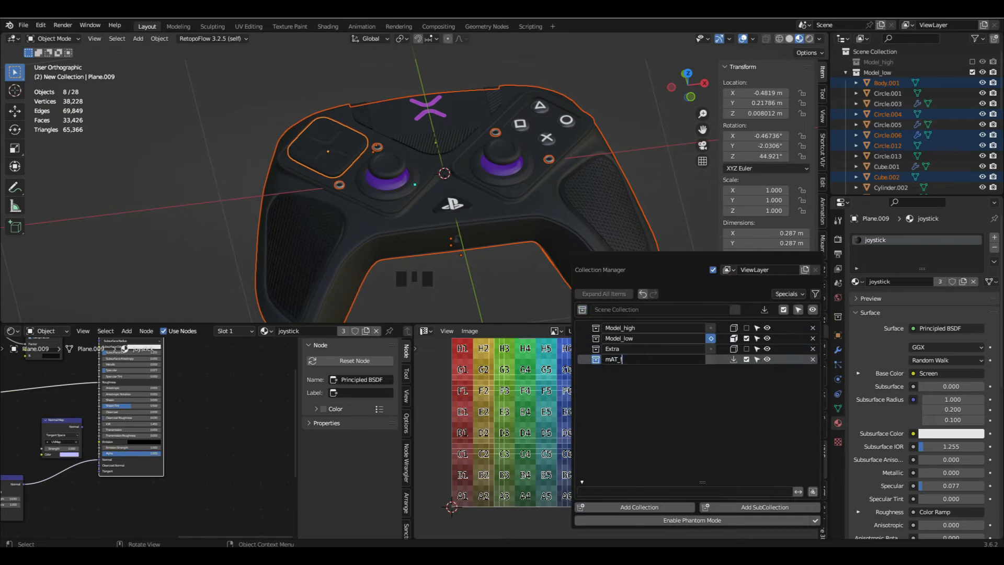
key(Return)
double_click(640, 359)
text(Mat_1)
key(Return)
- Move the selected parts to the Mat_1 collection, exclude Model_low so only Mat_1 is shown, and save the file
click(734, 359)
click(745, 359)
click(746, 338)
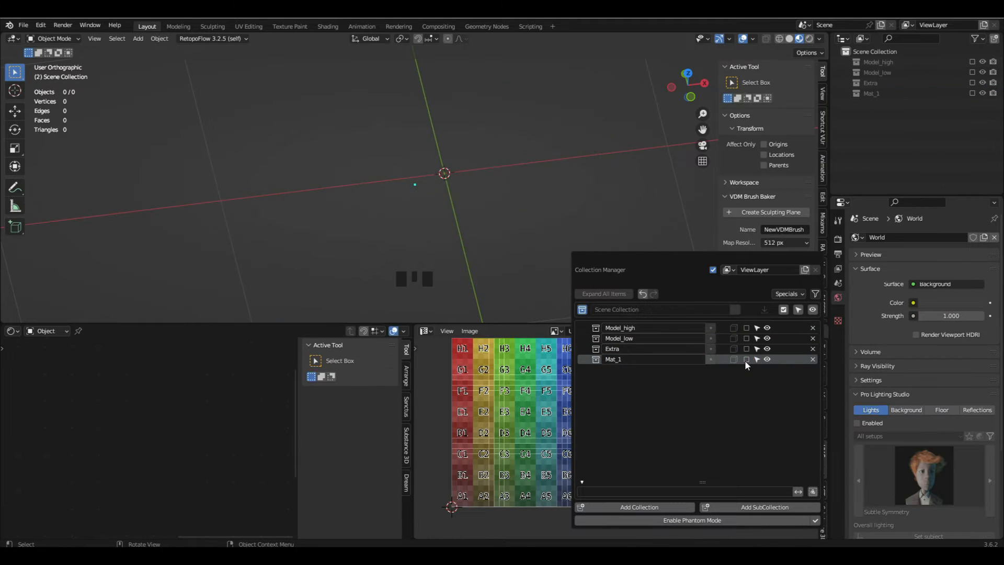
click(746, 359)
shift+middle_drag(488, 264, 542, 258)
key(ctrl+s)
- Add an Image Texture node to the body's Material.006
click(491, 213)
scroll(171, 438, down, 8)
middle_drag(109, 450, 211, 459)
scroll(212, 459, up, 4)
key(shift+a)
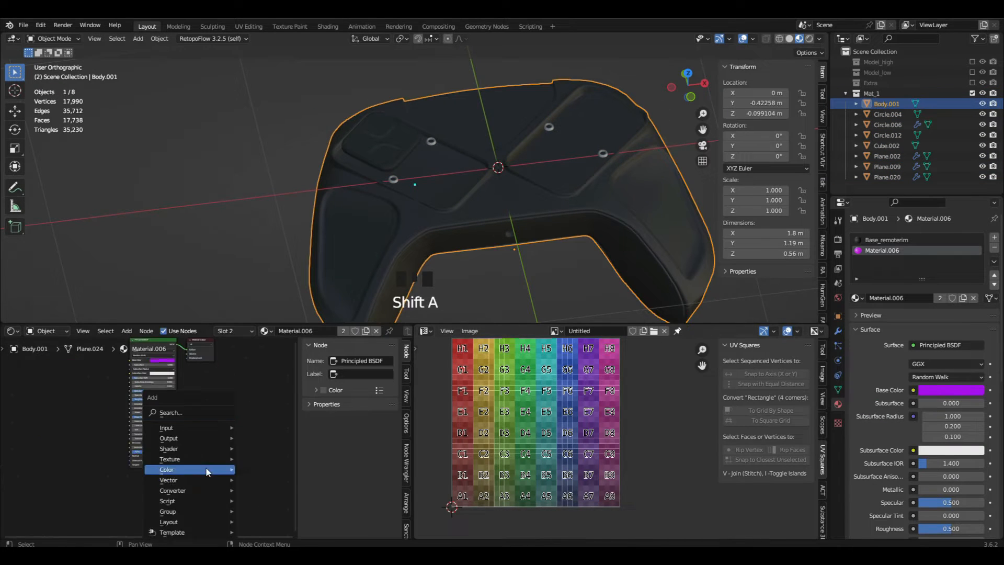
click(284, 372)
click(226, 396)
scroll(253, 402, up, 8)
- Create a new image named Bake_Texture at 2048 × 2048 px with the Color Grid type in the Image Texture node
click(234, 416)
click(265, 433)
text(Bake_Texture)
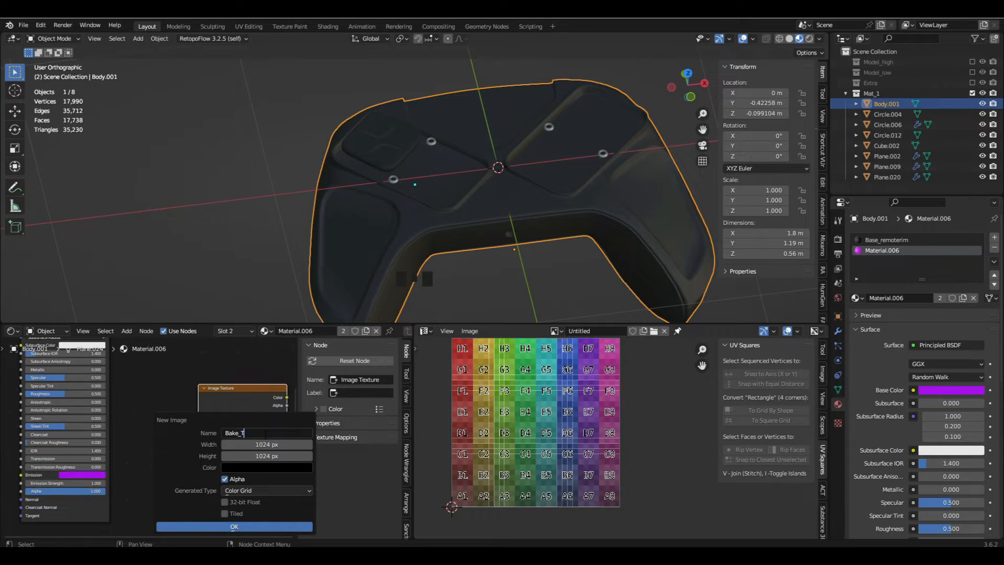
key(Return)
click(272, 442)
text(2048)
key(Return)
click(274, 464)
drag(283, 453, 210, 456)
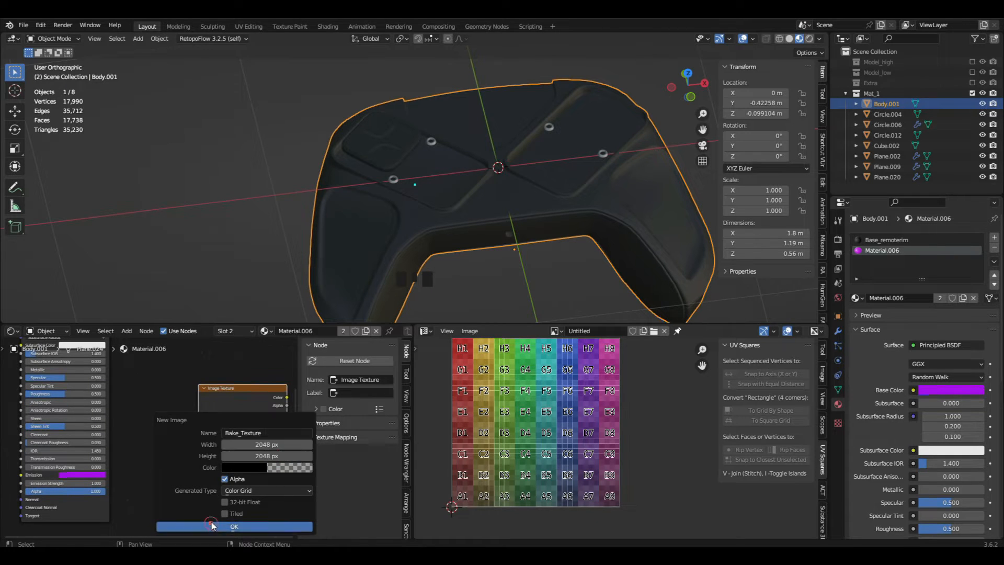
click(213, 524)
- Copy the Bake_Texture node into the body's Base_remoterim material
click(237, 392)
key(ctrl+c)
scroll(219, 395, down, 4)
click(887, 240)
key(ctrl+v)
click(249, 369)
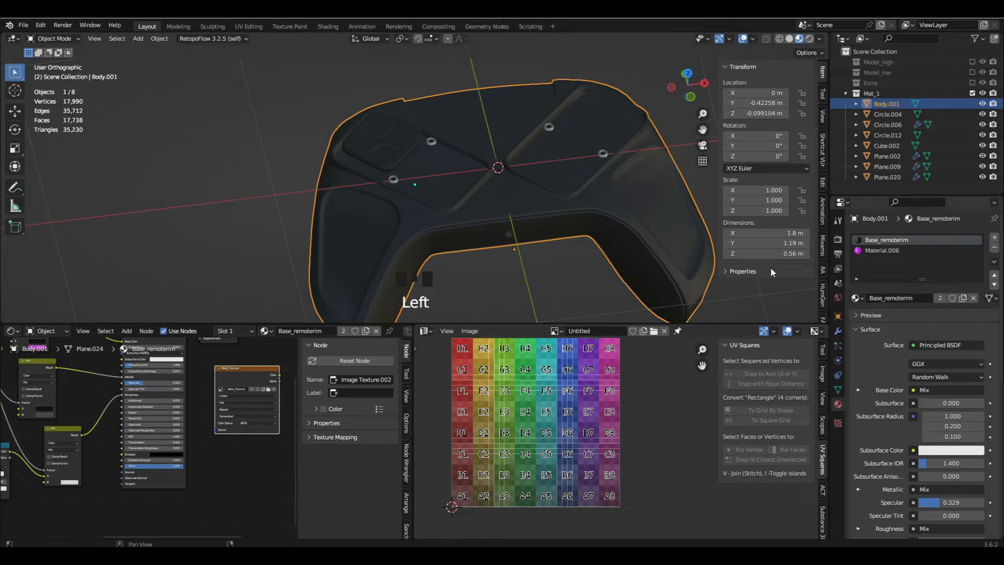
- Paste the Bake_Texture node into the D-pad's joystick material
click(382, 141)
key(ctrl+v)
scroll(254, 381, down, 6)
middle_drag(255, 381, 146, 389)
key(ctrl+v)
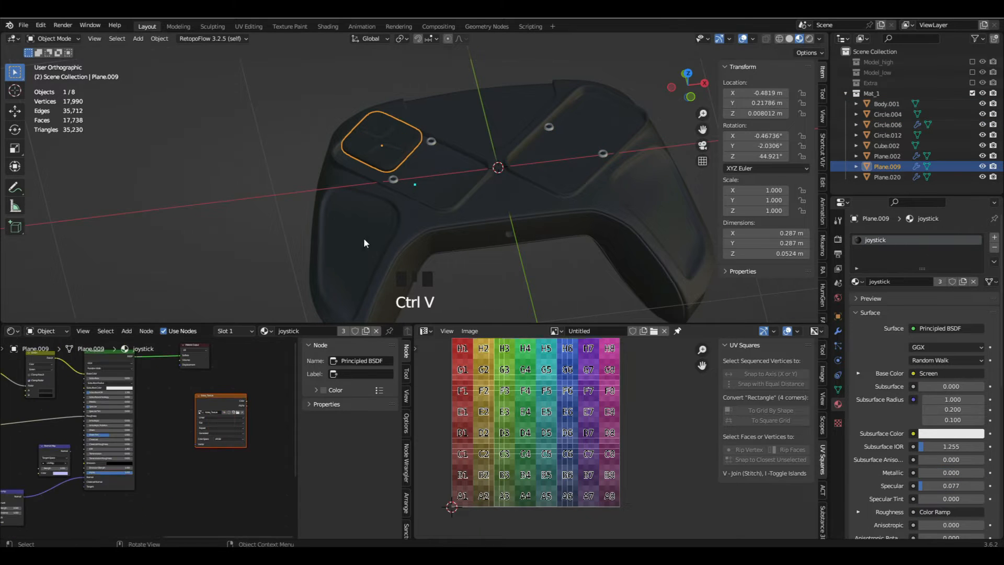
- Paste the Bake_Texture node into the materials of the remaining Mat_1 parts, including Base_remote
scroll(547, 234, up, 5)
middle_drag(365, 242, 465, 225)
click(547, 235)
scroll(461, 260, up, 3)
click(461, 260)
key(ctrl+v)
click(470, 282)
key(ctrl+v)
click(335, 238)
key(ctrl+v)
scroll(439, 235, down, 2)
click(457, 273)
scroll(384, 209, down, 6)
middle_drag(386, 209, 383, 264)
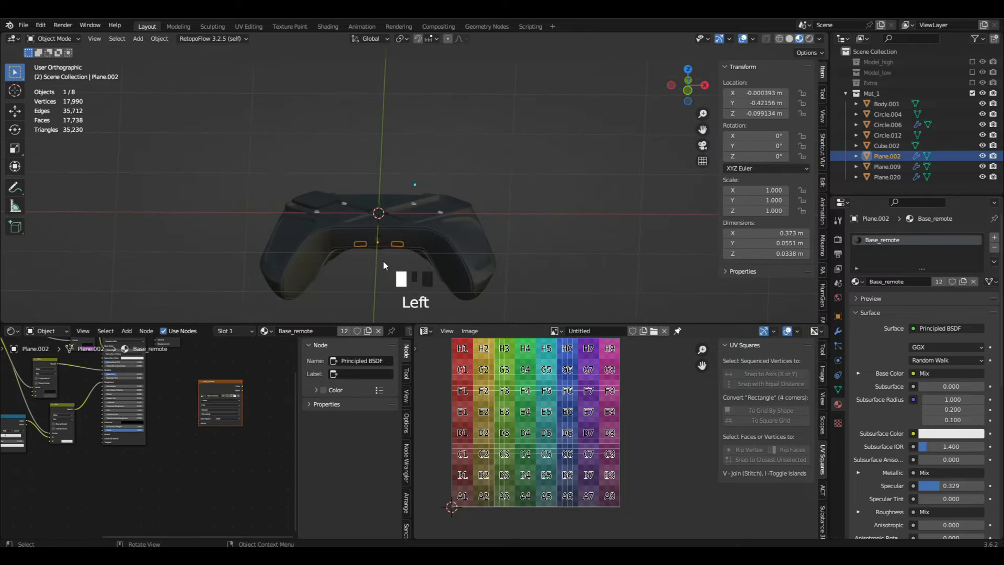
- Include Model_low again, move the round port's two cylinders to the Mat_1 collection, and exclude Model_low once more
click(383, 264)
click(972, 72)
scroll(447, 218, up, 17)
click(449, 215)
shift+click(458, 231)
key(m)
click(618, 326)
scroll(441, 249, down, 13)
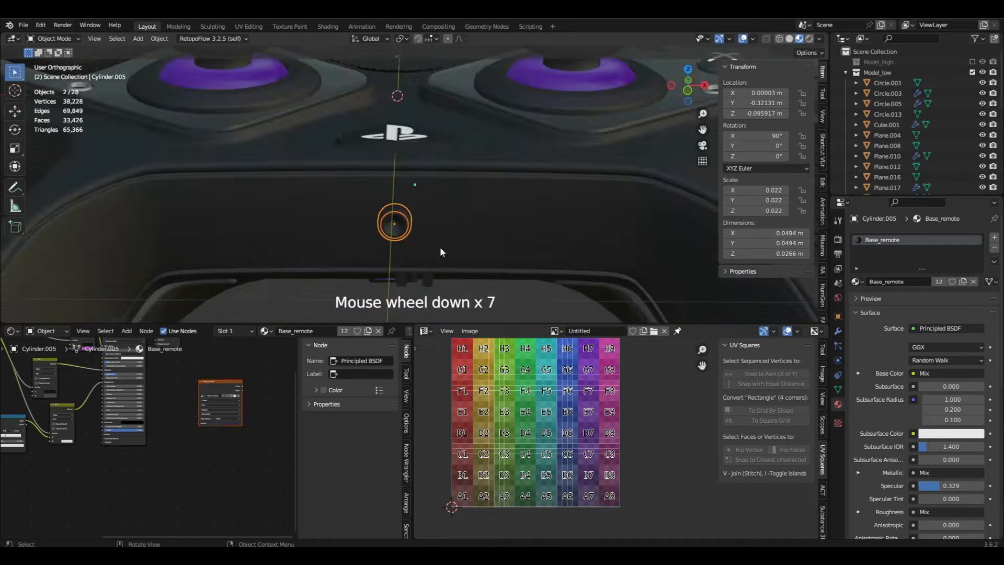
click(971, 63)
click(971, 73)
click(971, 62)
- Bring all Mat_1 parts into Edit Mode together so that their UVs share one layout
scroll(428, 240, up, 7)
key(Tab)
scroll(499, 202, down, 6)
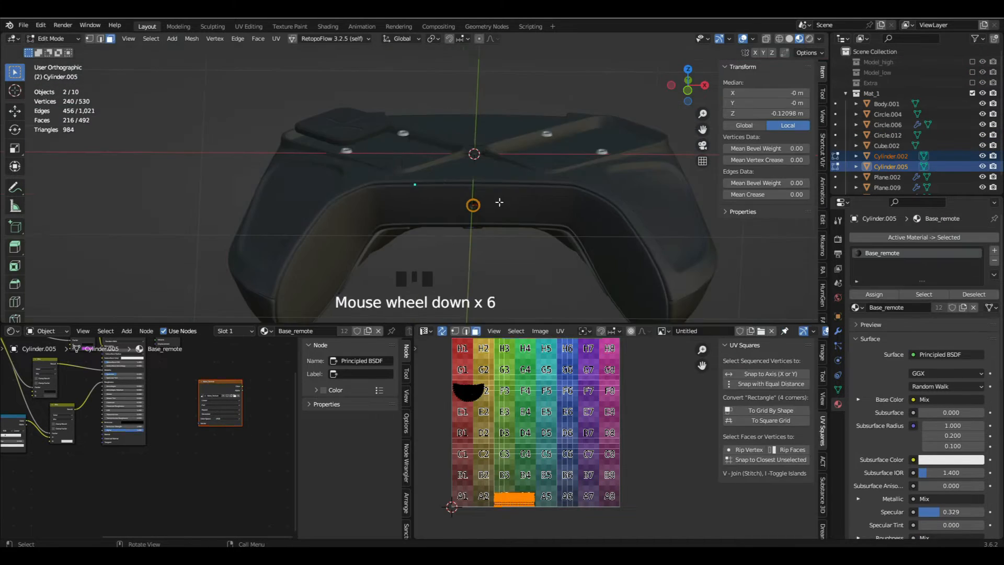
key(Tab)
key(a)
key(Tab)
scroll(466, 401, up, 6)
- Isolate the UV island of one round-port cylinder, then move and scale it into a free gap of the shared layout
key(alt+a)
key(l)
scroll(493, 395, down, 4)
scroll(493, 392, down, 1)
middle_drag(492, 393, 490, 348)
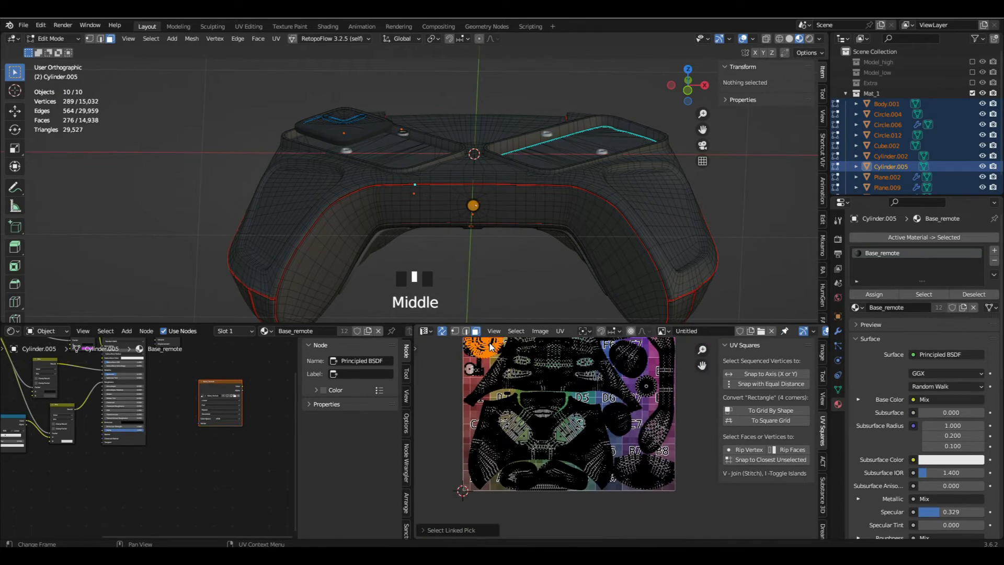
key(g)
click(632, 448)
scroll(635, 447, up, 5)
key(s)
click(664, 452)
key(g)
key(x)
click(664, 452)
scroll(661, 453, down, 4)
key(alt+a)
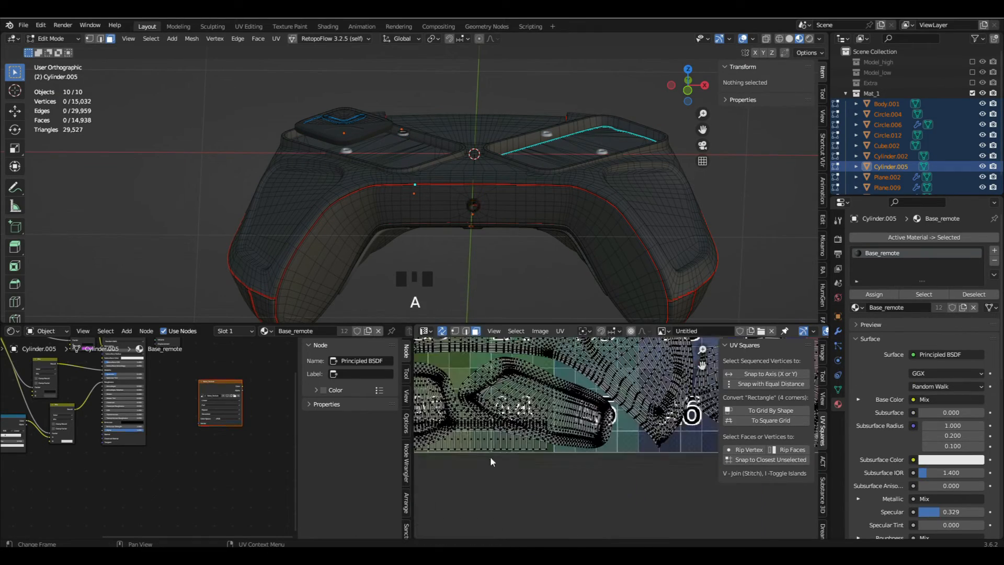
- Move the other round-port cylinder's UV island into the gap near tile C7, rotating it diagonally and scaling it to fit
key(l)
scroll(491, 453, down, 5)
scroll(526, 472, up, 2)
scroll(525, 472, down, 5)
key(g)
click(597, 426)
scroll(595, 426, up, 6)
key(r)
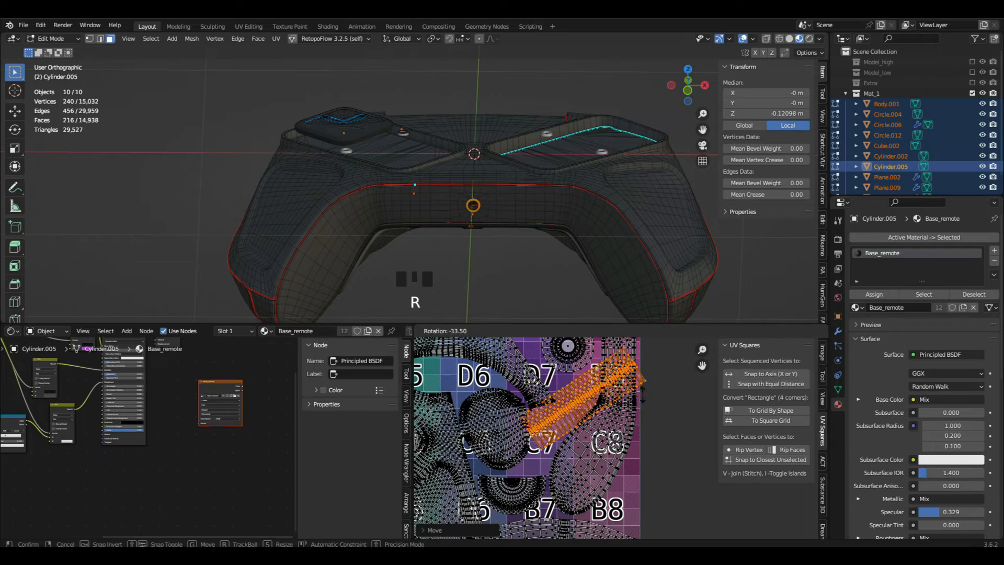
click(617, 395)
key(s)
click(572, 421)
- Fine-tune the position and scale of the diagonal cylinder island so it clears the neighbouring islands
scroll(572, 421, up, 2)
key(g)
click(608, 421)
scroll(609, 421, up, 3)
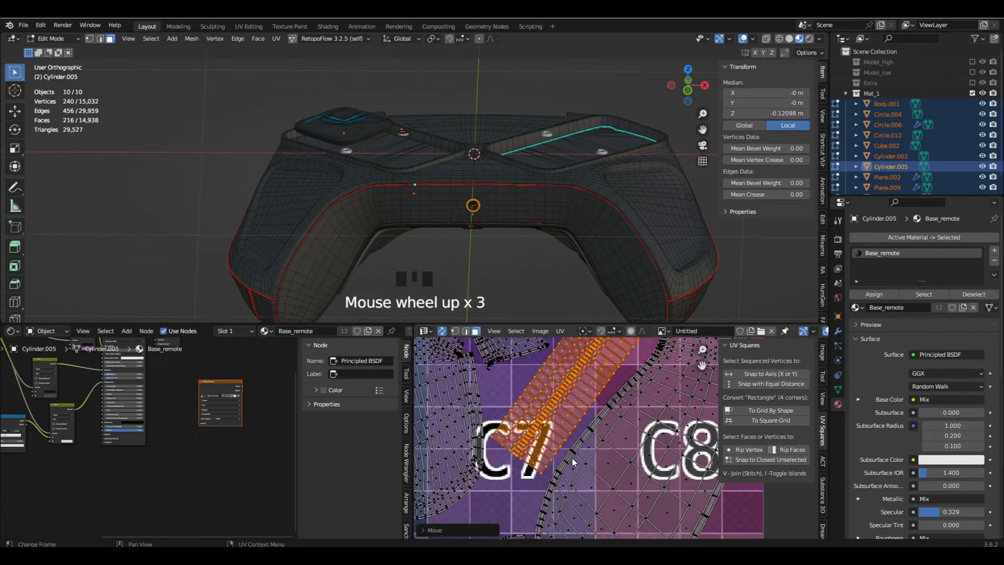
middle_drag(606, 429, 604, 460)
key(s)
click(642, 465)
scroll(643, 465, down, 6)
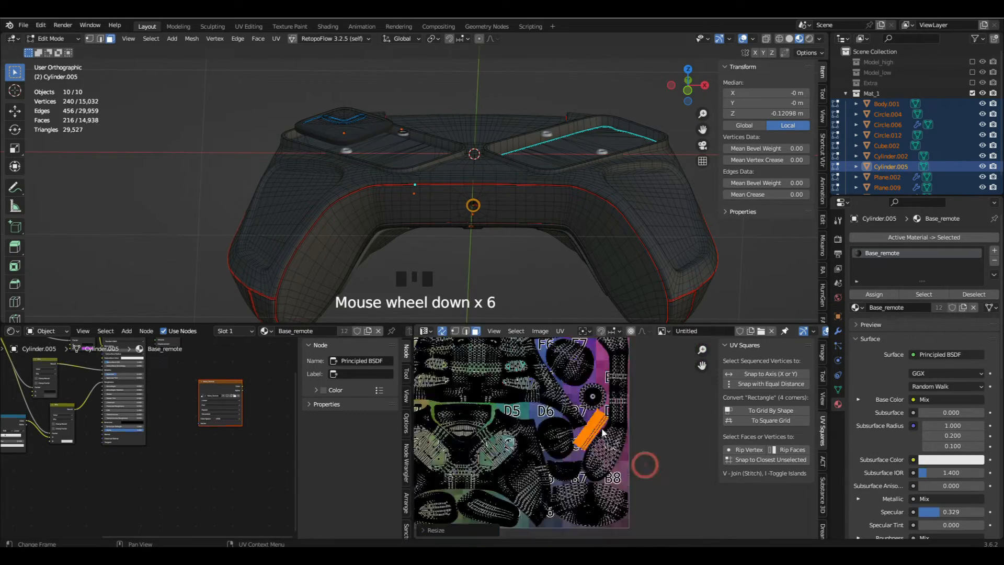
scroll(612, 523, up, 4)
middle_drag(609, 522, 550, 448)
- Review the combined UV layout for overlaps, return to Object Mode and save the file
key(alt+a)
scroll(549, 450, down, 4)
middle_drag(491, 480, 564, 471)
scroll(458, 459, up, 6)
scroll(465, 444, down, 8)
scroll(479, 416, up, 5)
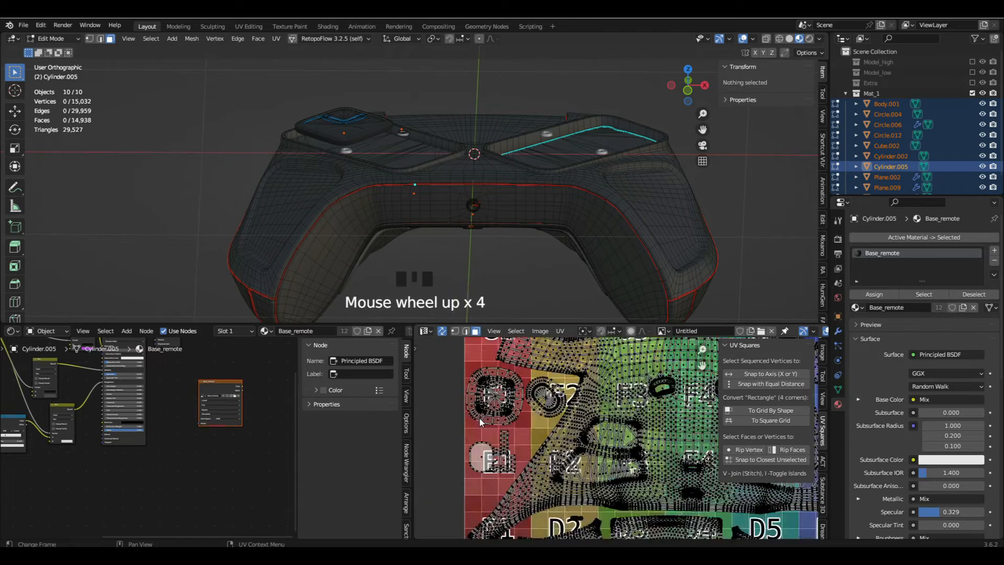
key(Tab)
key(ctrl+s)
- Make Bake_Texture the active node in the materials of the round-port cylinders and the small circular parts
scroll(229, 393, up, 13)
click(225, 375)
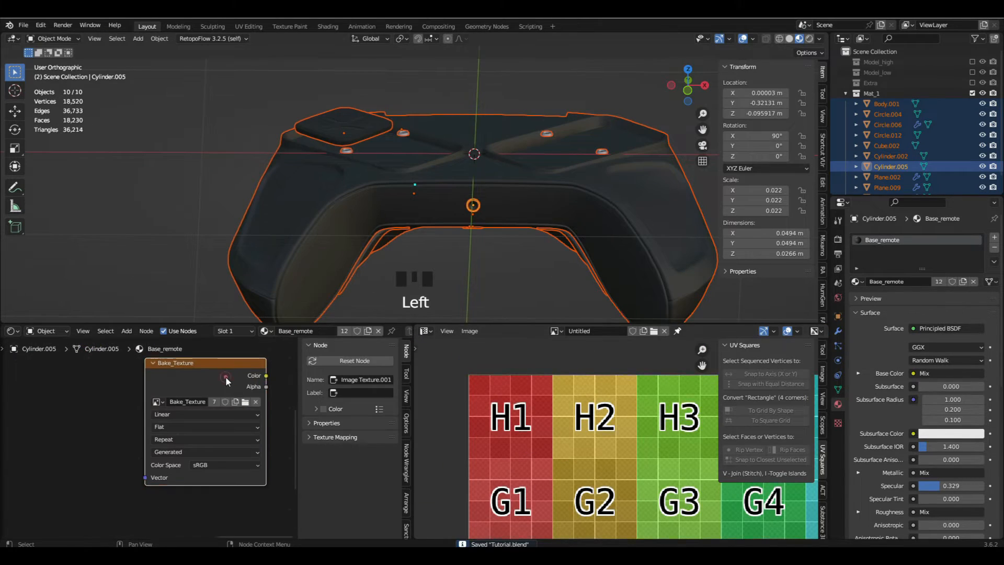
shift+click(347, 150)
scroll(179, 398, down, 6)
middle_drag(179, 397, 246, 451)
click(172, 413)
scroll(463, 162, up, 4)
shift+click(484, 253)
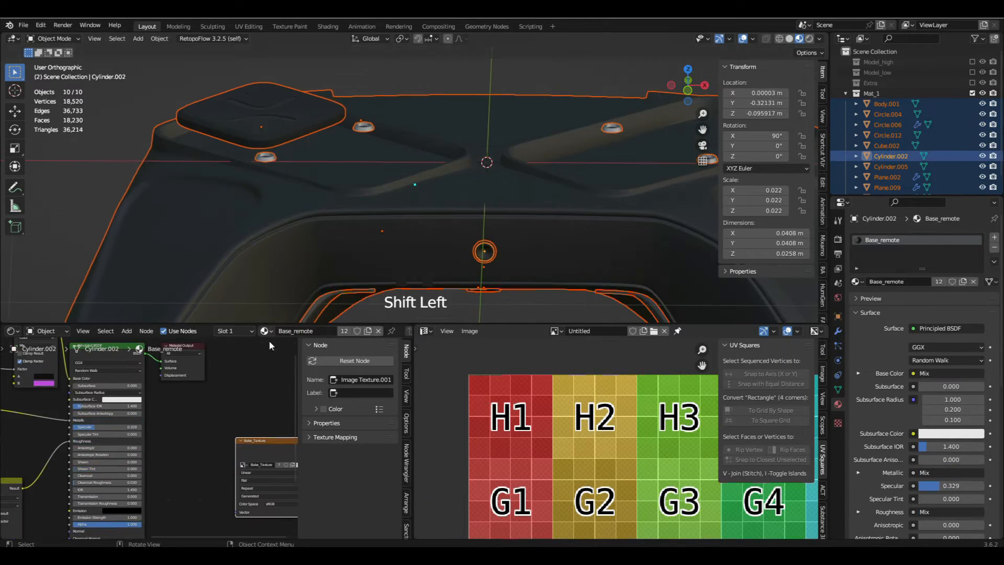
click(262, 449)
- Make Bake_Texture the active node in the underside parts' materials, including Base_remote.002 on the paddles
shift+click(366, 230)
scroll(379, 235, down, 7)
middle_drag(384, 287, 351, 172)
shift+click(422, 169)
scroll(428, 175, up, 5)
shift+click(418, 100)
click(195, 426)
scroll(407, 248, down, 4)
shift+click(434, 224)
shift+click(507, 166)
middle_drag(287, 457, 208, 419)
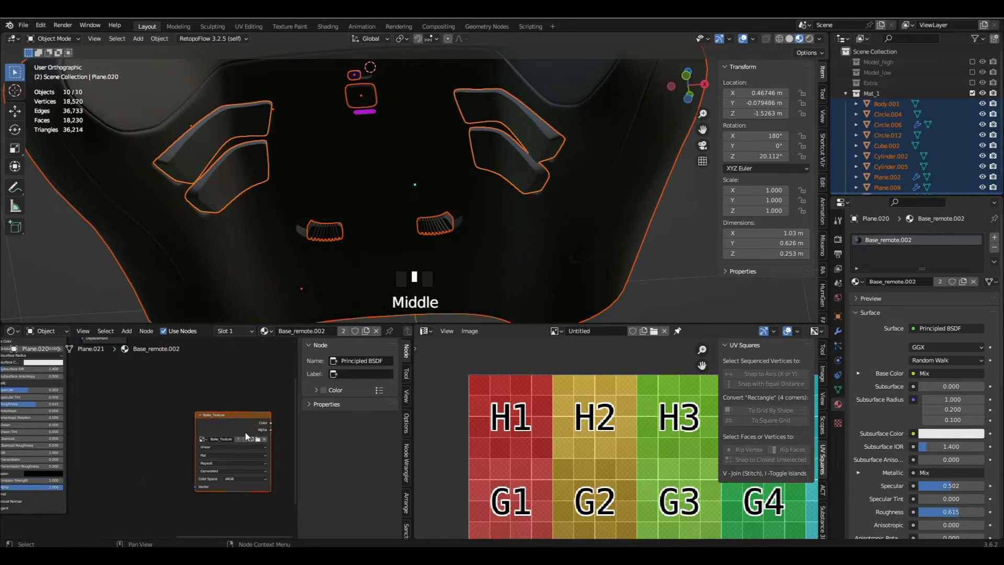
click(224, 426)
- Make the body the active object, check the Bake_Texture node in its Material.006 slot, and save the file
scroll(374, 144, up, 4)
shift+middle_drag(375, 144, 401, 261)
shift+click(436, 258)
key(ctrl+s)
click(881, 250)
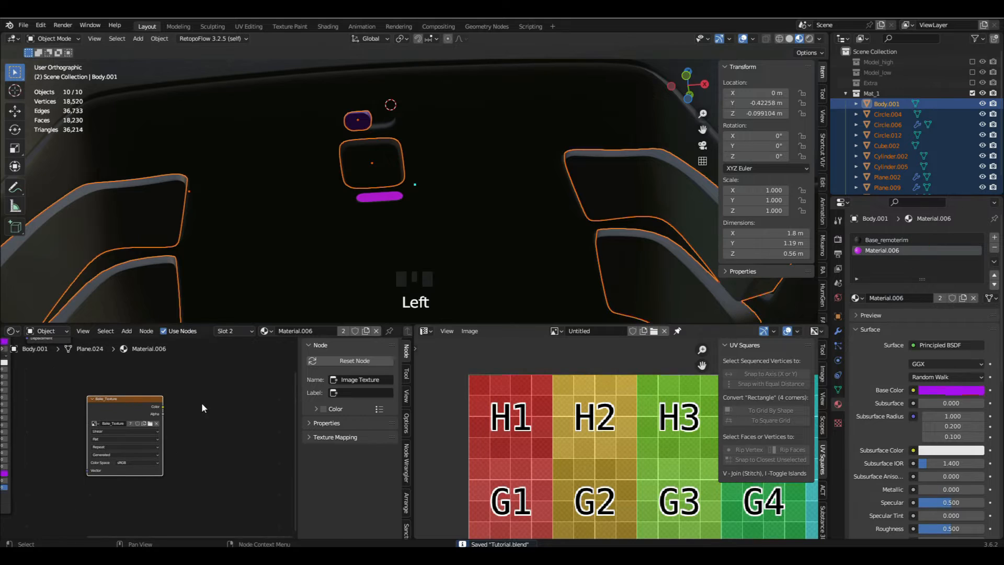
scroll(415, 208, down, 9)
middle_drag(415, 208, 523, 230)
key(ctrl+s)
- Select all Mat_1 parts and set the bake type to Diffuse with only the Color contribution enabled
click(838, 238)
scroll(872, 320, down, 13)
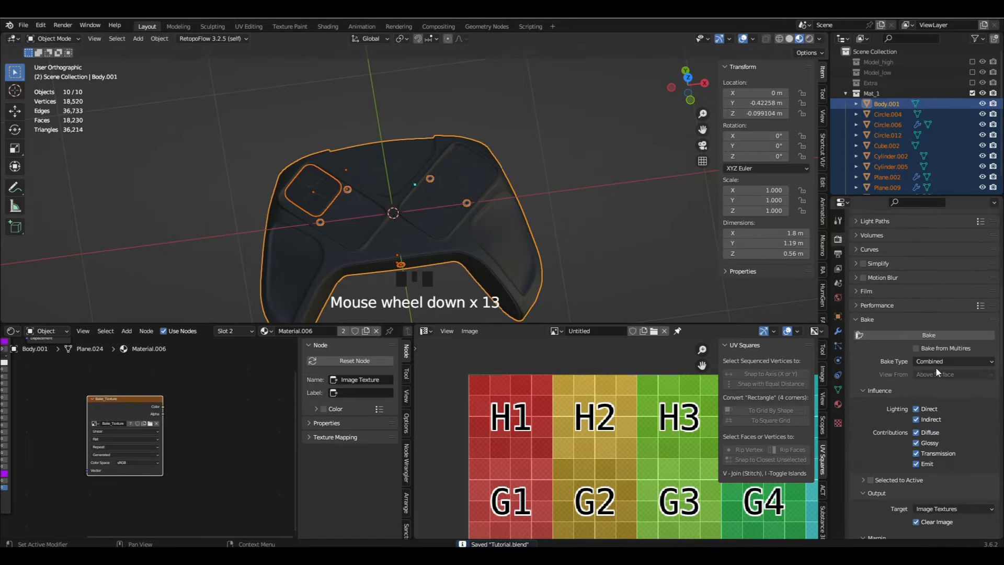
click(840, 93)
click(846, 93)
key(a)
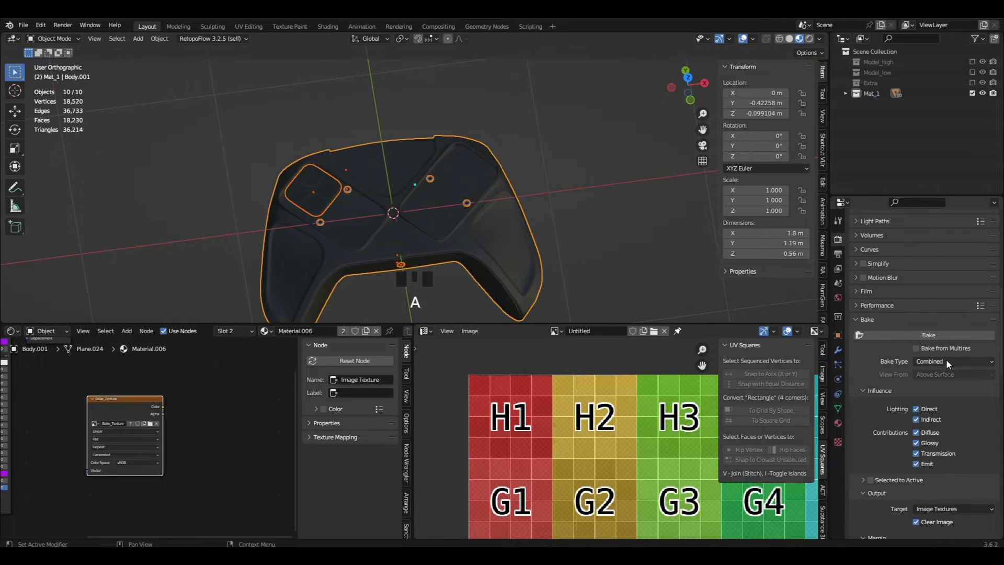
click(948, 361)
click(932, 478)
drag(931, 408, 931, 419)
- Disable Clear Image for the bake output and set the margin size to 2 px
scroll(933, 365, down, 6)
click(934, 364)
click(941, 402)
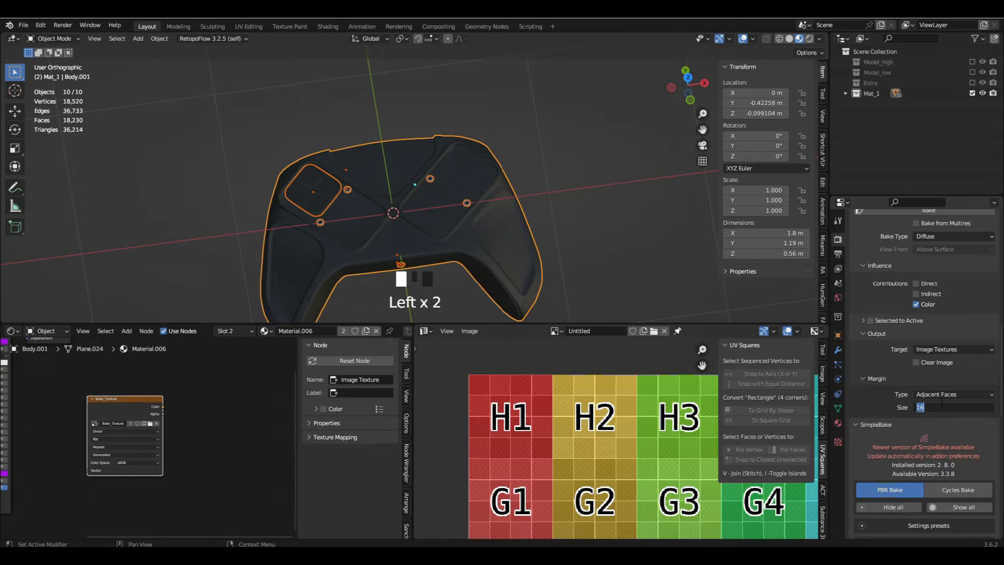
text(2)
key(Return)
- Bake the diffuse colour of the Mat_1 parts to Bake_Texture
scroll(924, 374, up, 4)
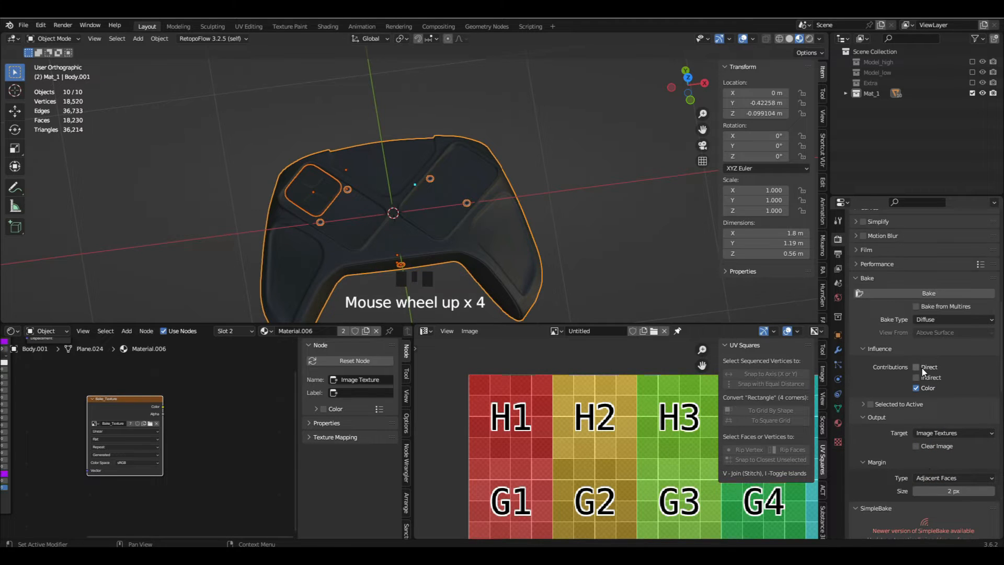
scroll(938, 388, down, 4)
click(936, 391)
scroll(919, 376, up, 7)
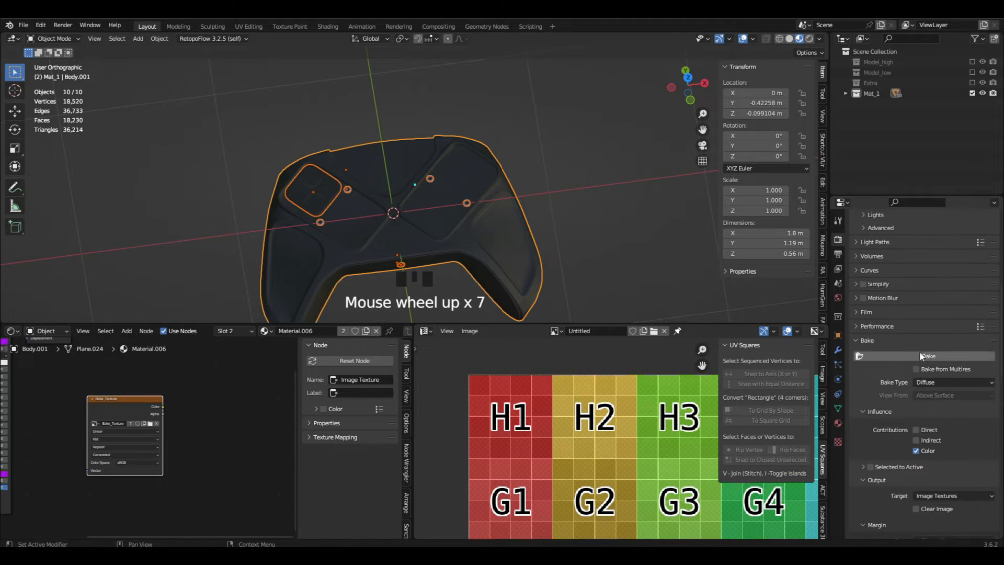
click(919, 358)
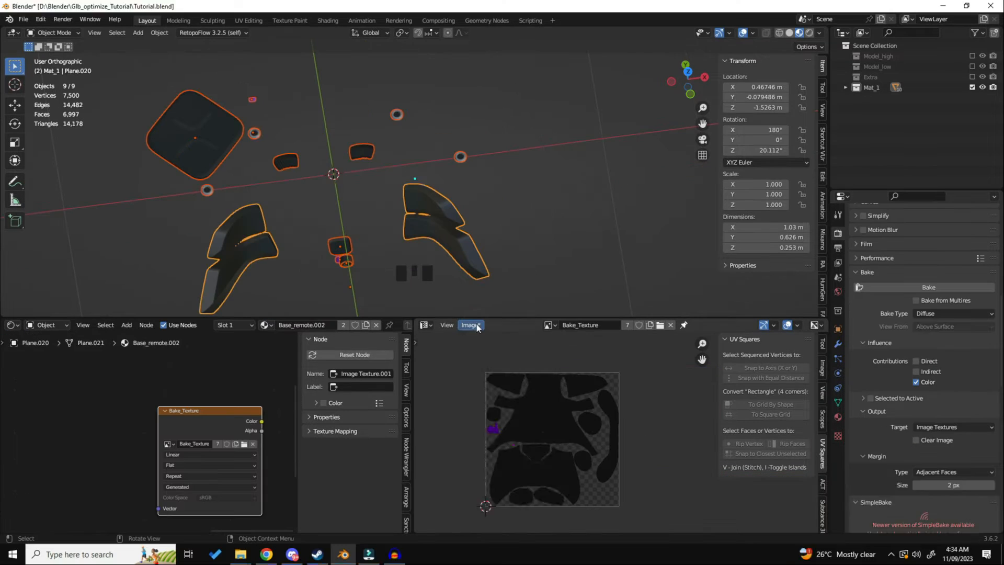
- Save the baked diffuse image as Bake_Diffuse.png in the Glb_optimize_Tutorial folder
click(476, 324)
click(496, 446)
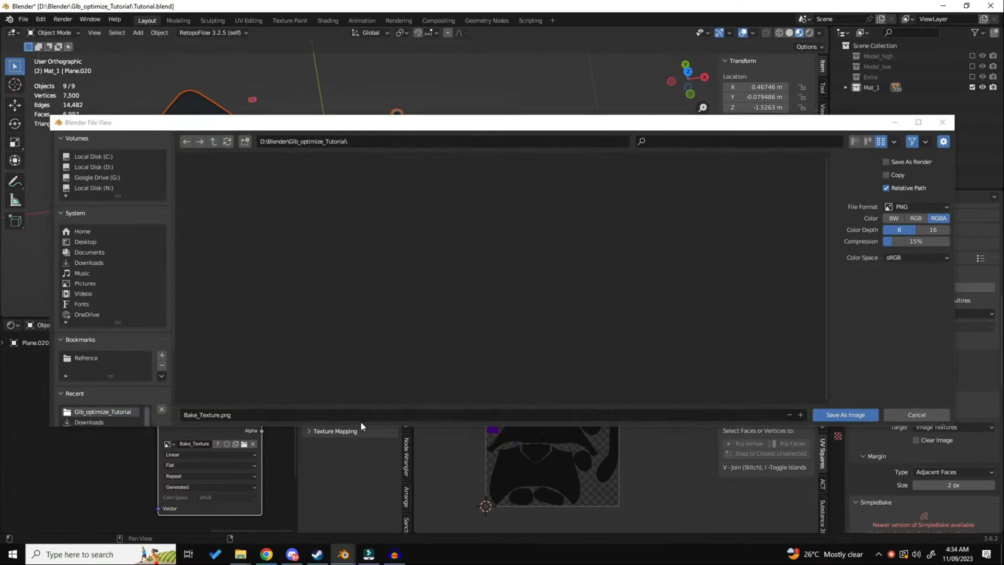
click(272, 420)
drag(203, 418, 217, 419)
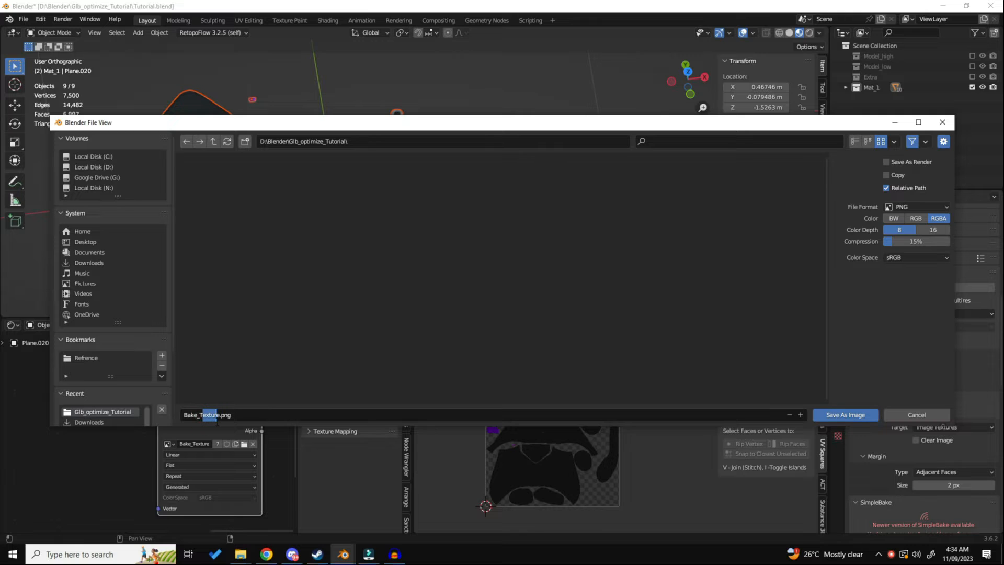
key(BackSpace)
click(826, 417)
- Set the bake type to Roughness and unhide the controller body
click(954, 313)
click(953, 391)
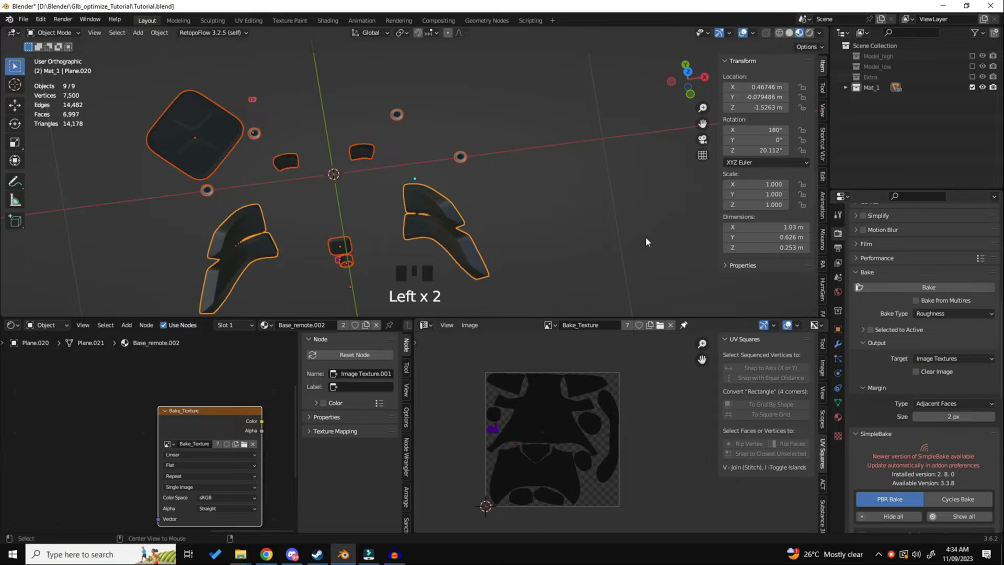
key(alt+h)
middle_drag(531, 228, 599, 240)
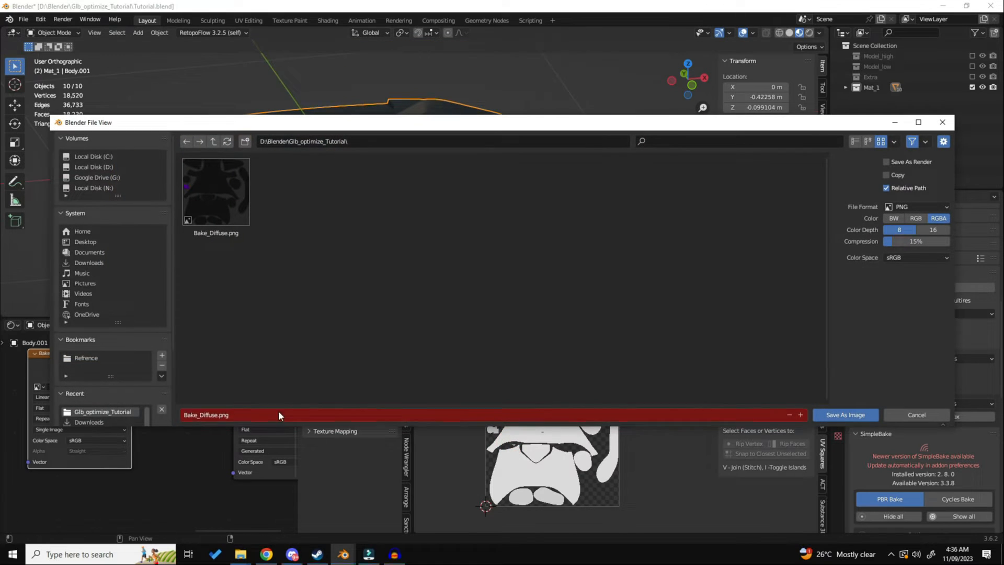
- Save the baked roughness image as Bake_Roughness.png in the project folder
click(225, 414)
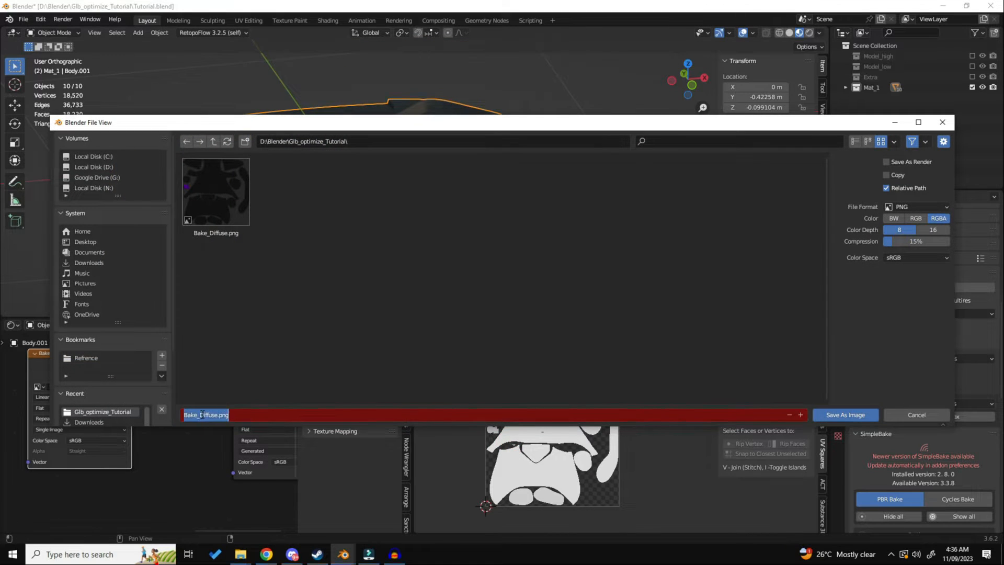
drag(204, 415, 217, 414)
text(Roughn)
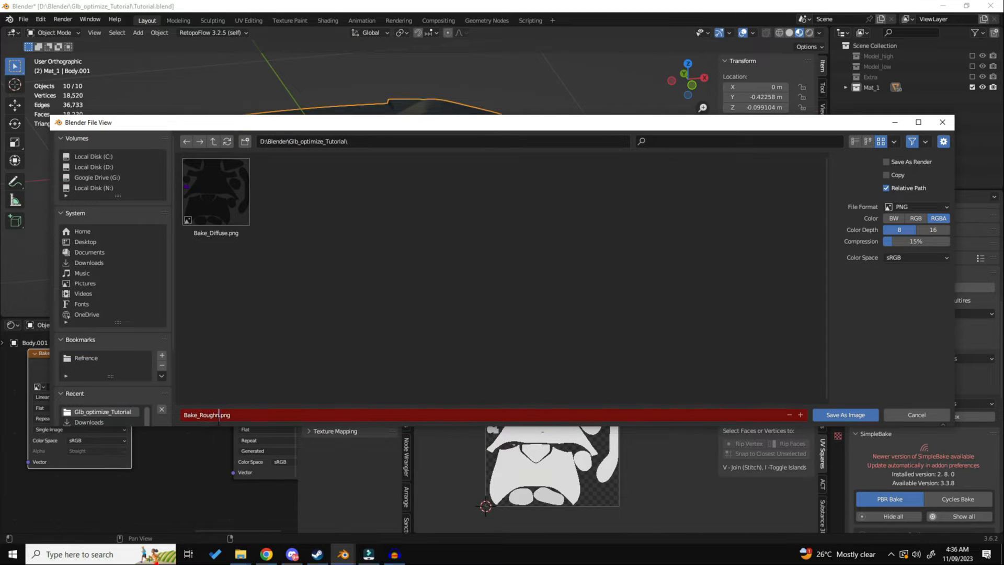
text(ess)
key(Return)
click(845, 414)
- Set the bake type to Normal and bake the normal map to Bake_Texture
click(952, 314)
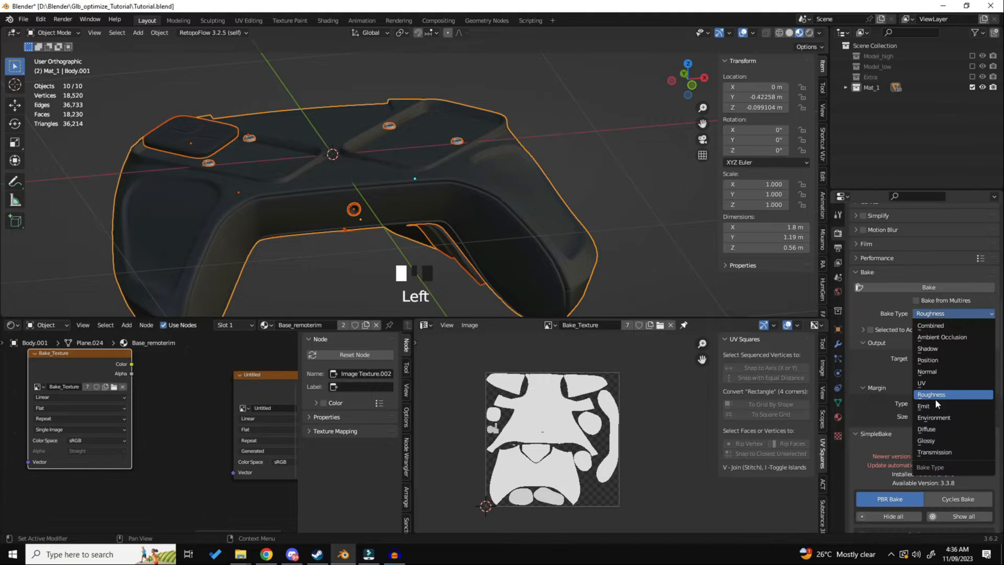
click(927, 371)
scroll(510, 395, up, 5)
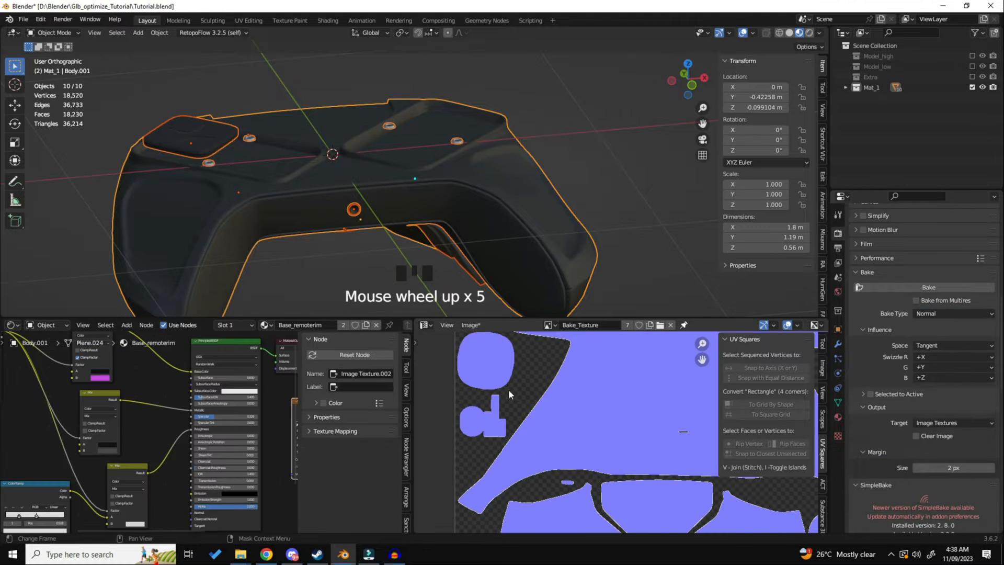
- Save the baked normal image as Bake_Normal.png and save the project file
click(470, 324)
click(503, 446)
click(236, 416)
drag(199, 416, 227, 416)
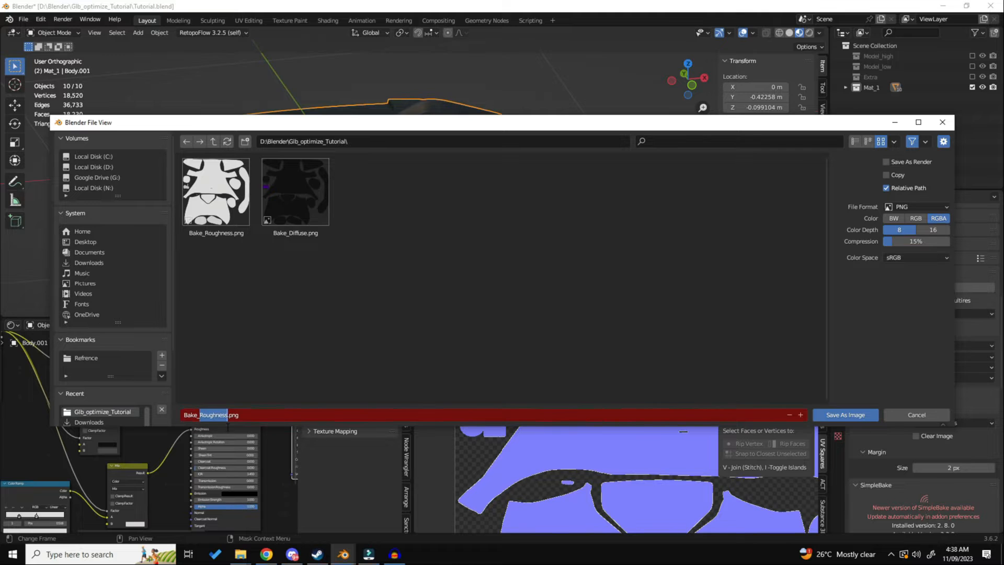
text(Normal)
key(Return)
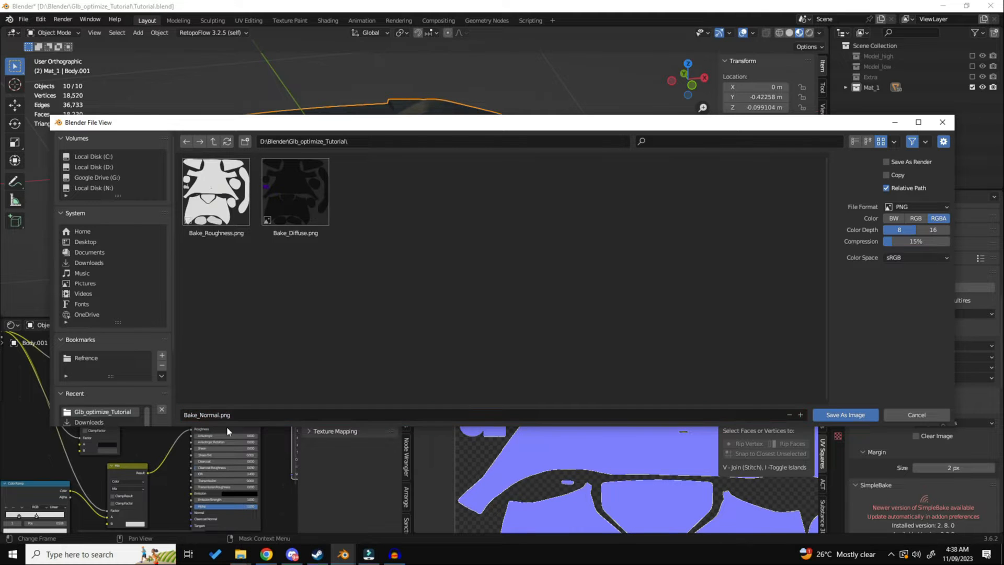
click(836, 415)
middle_drag(628, 292, 519, 233)
key(ctrl+s)
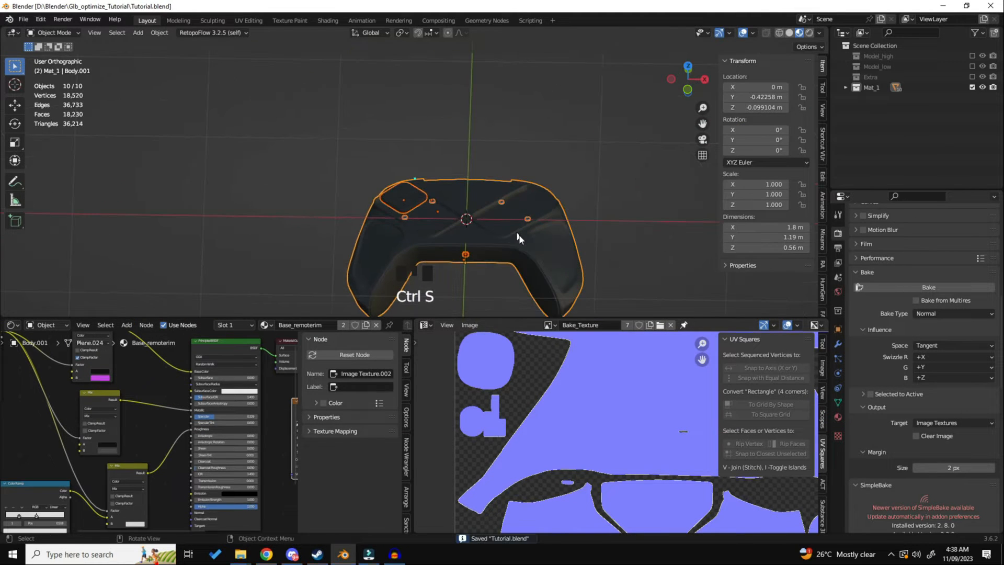
click(890, 554)
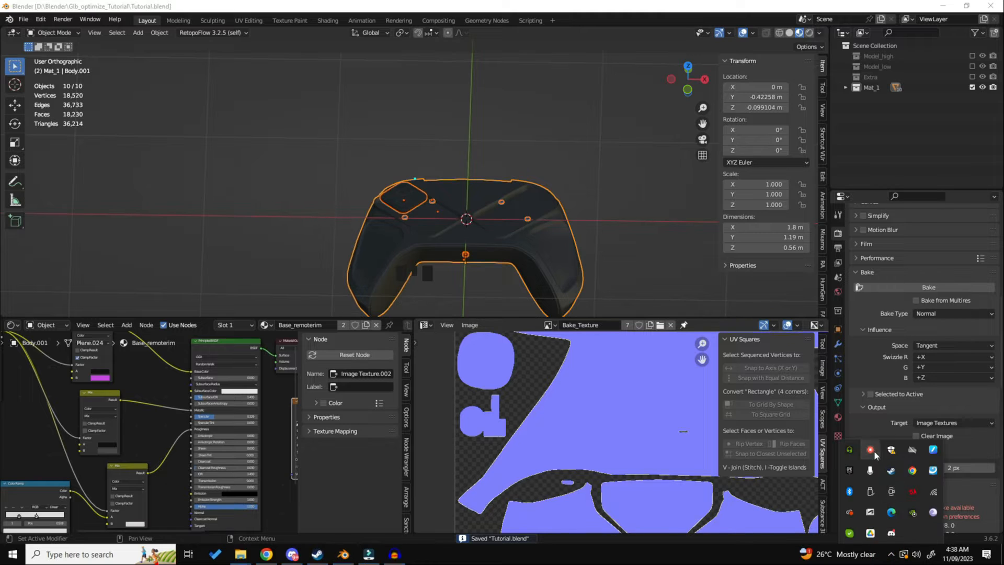
click(890, 513)
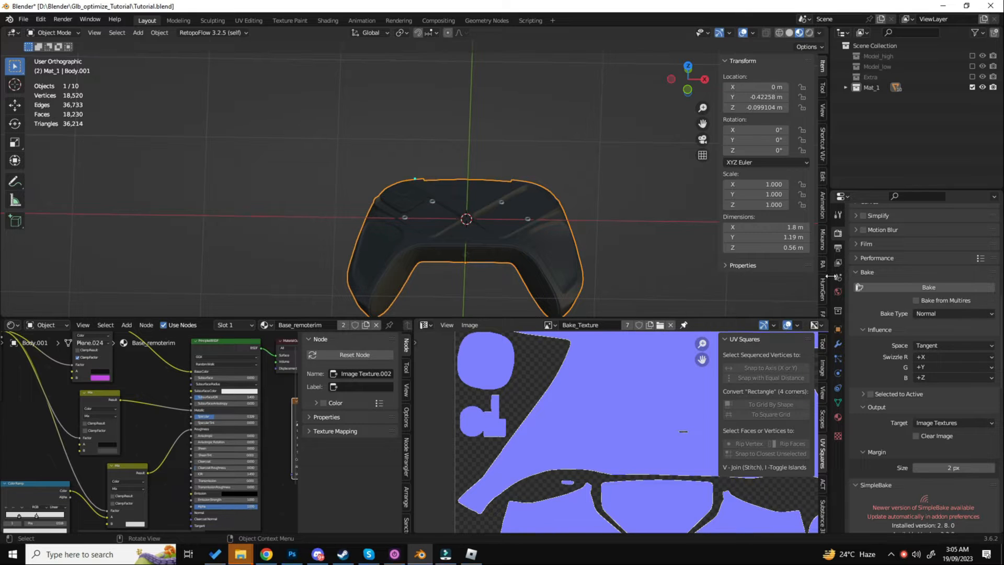
- Connect the Result of the Mix node driving Metallic to Base Color in the body's Base_remoterim material
click(937, 314)
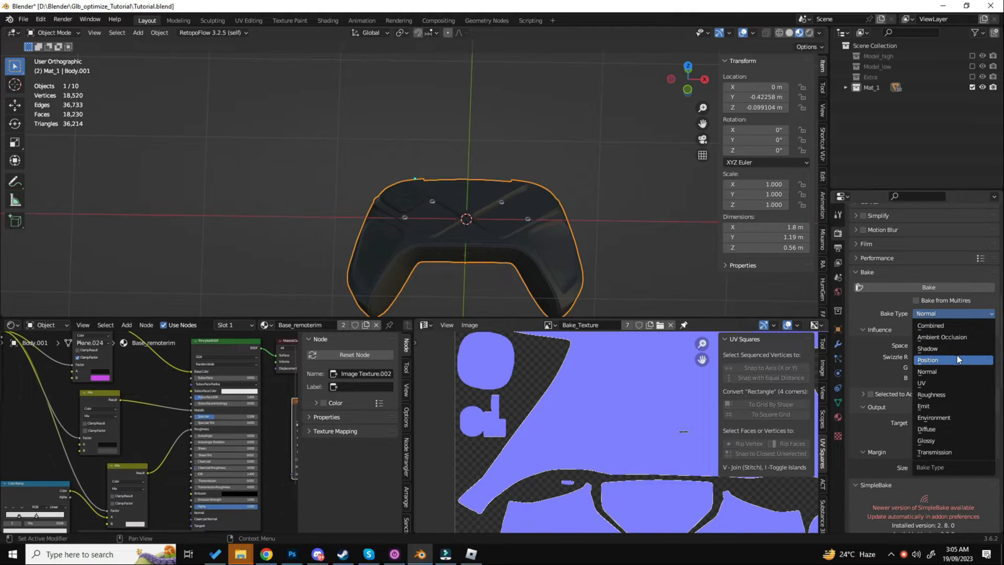
key(Escape)
middle_drag(132, 392, 134, 393)
scroll(134, 394, up, 2)
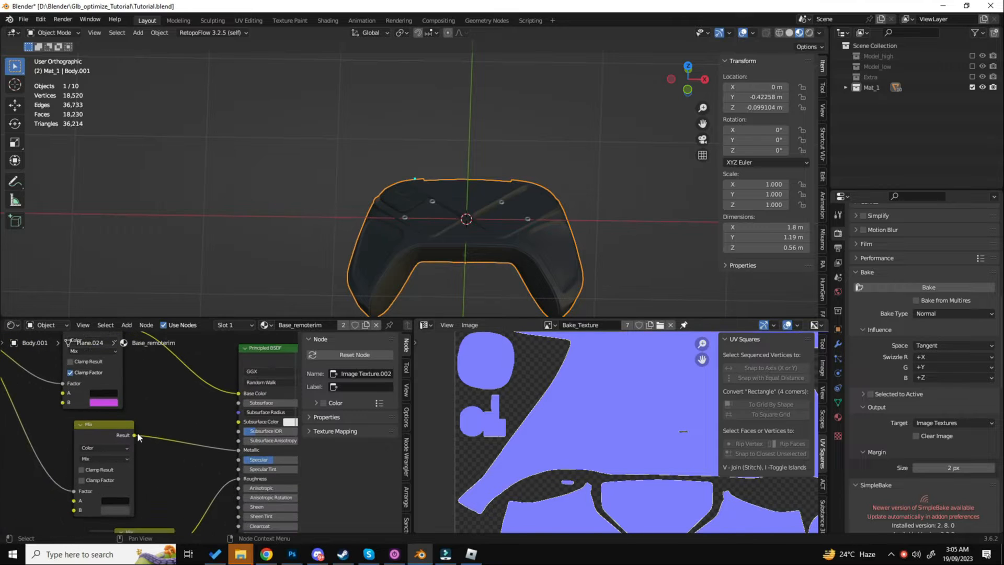
drag(134, 434, 221, 393)
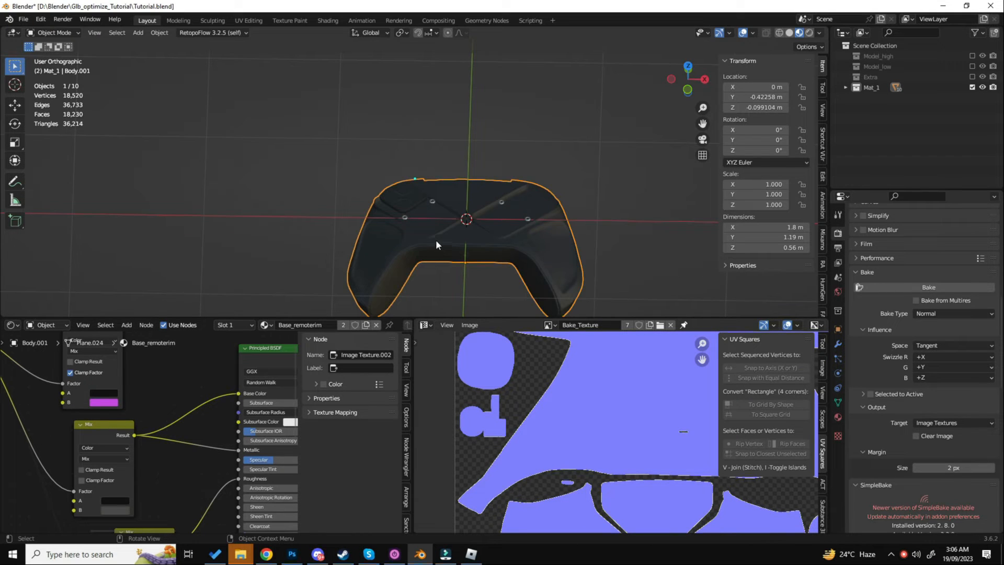
- Examine the Metallic and Base Color inputs in the materials of the small rings, the joystick plate and the controller body
click(405, 218)
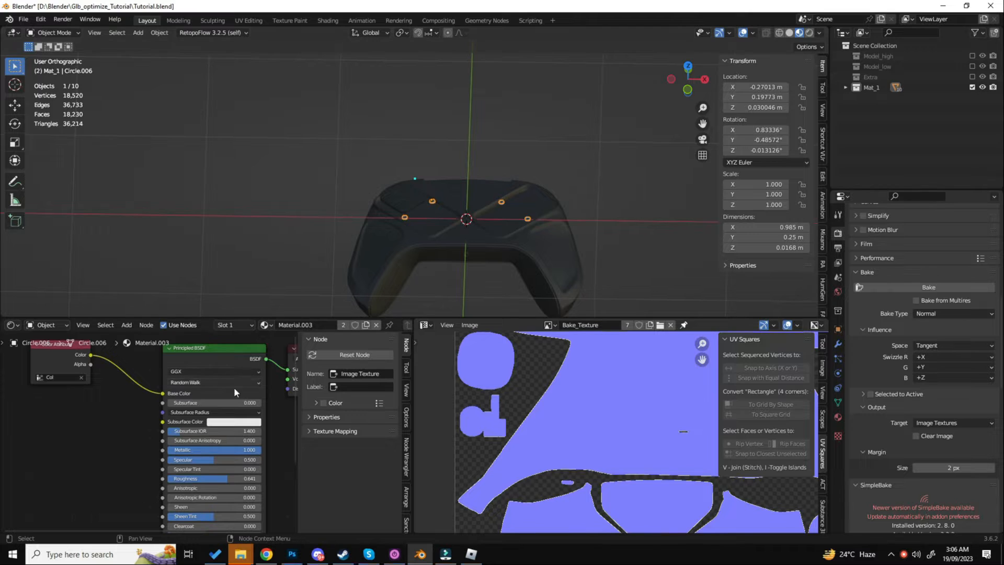
scroll(249, 415, up, 4)
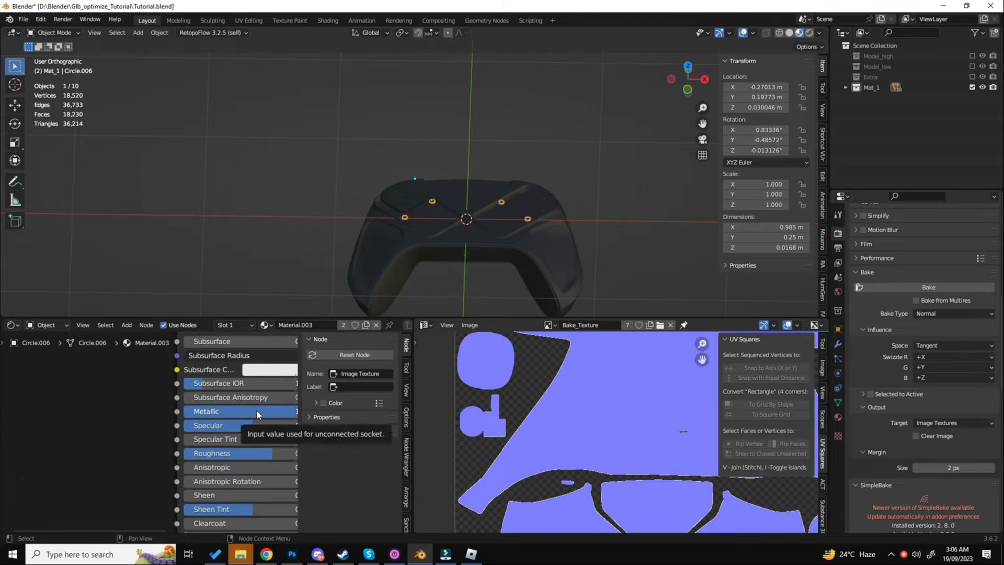
scroll(251, 413, down, 3)
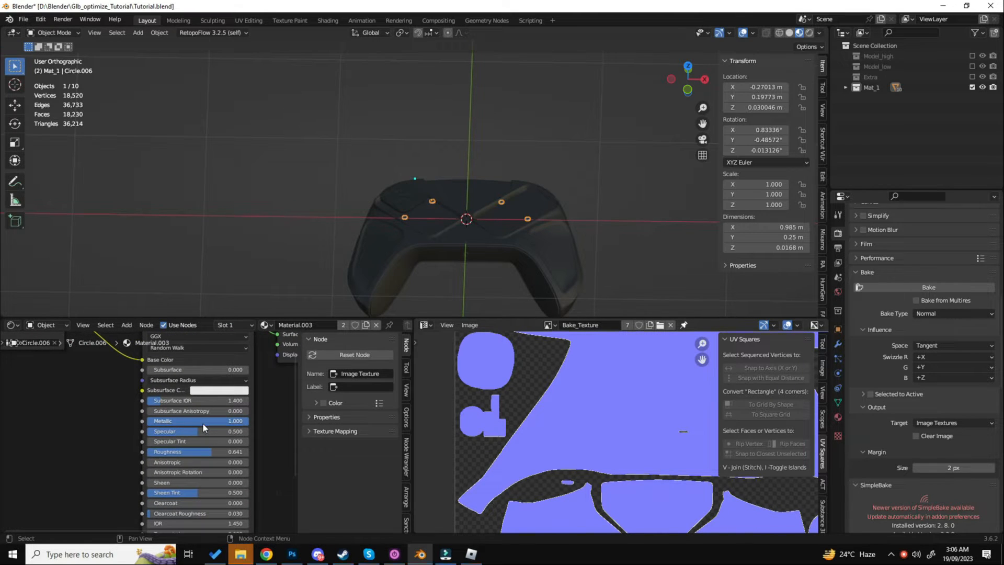
click(408, 208)
scroll(237, 363, down, 7)
middle_drag(240, 366, 122, 377)
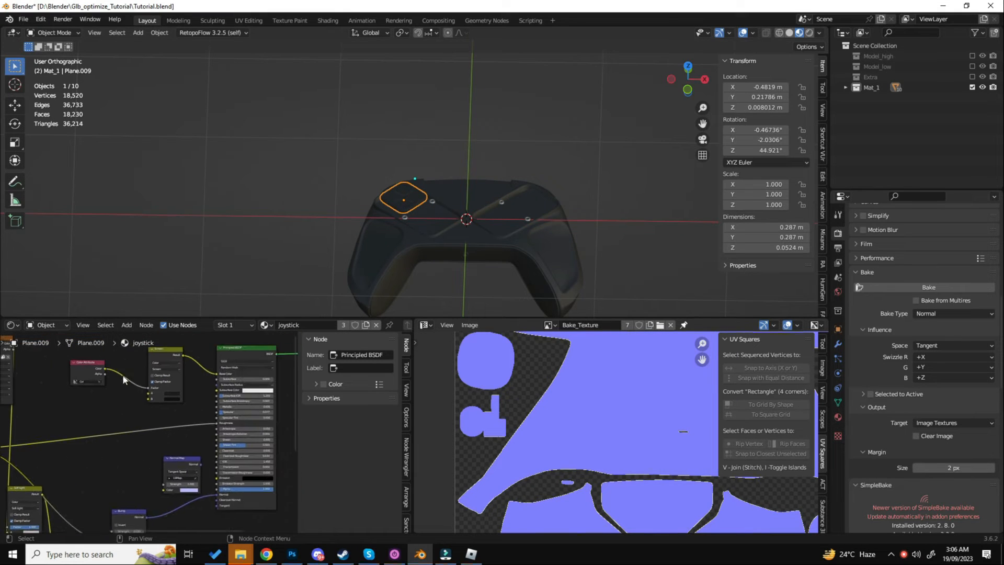
scroll(228, 388, up, 5)
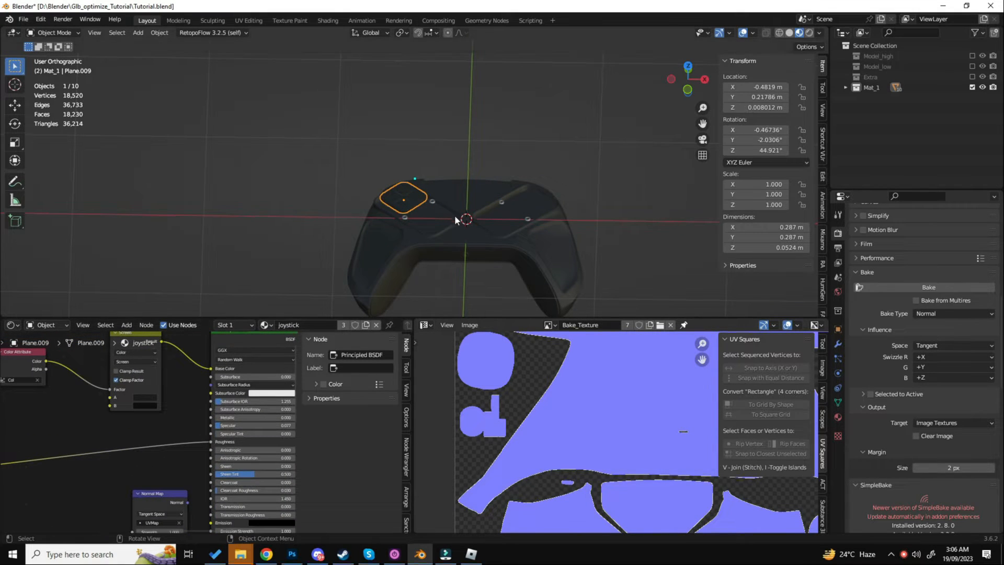
click(440, 203)
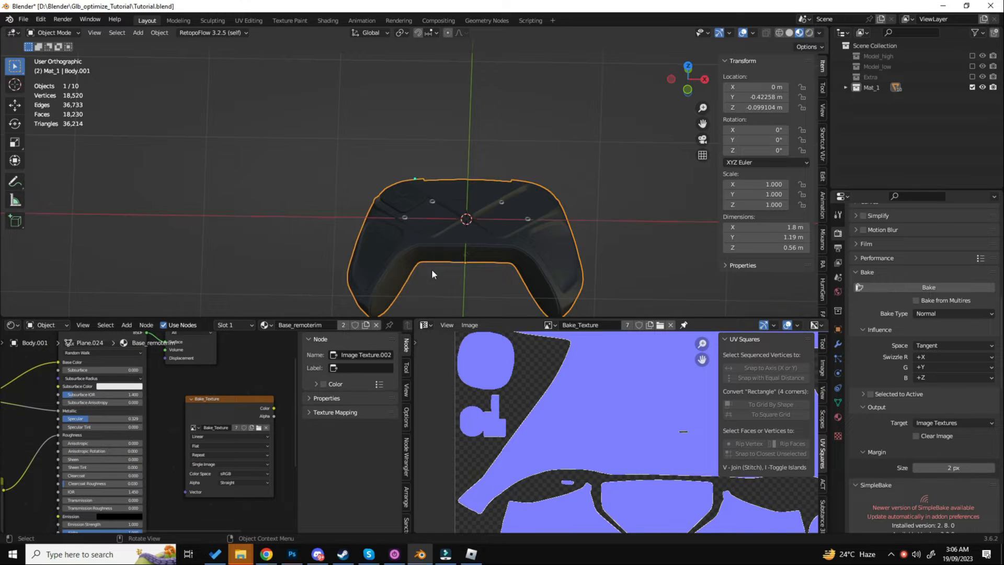
middle_drag(72, 398, 164, 408)
middle_drag(97, 377, 137, 392)
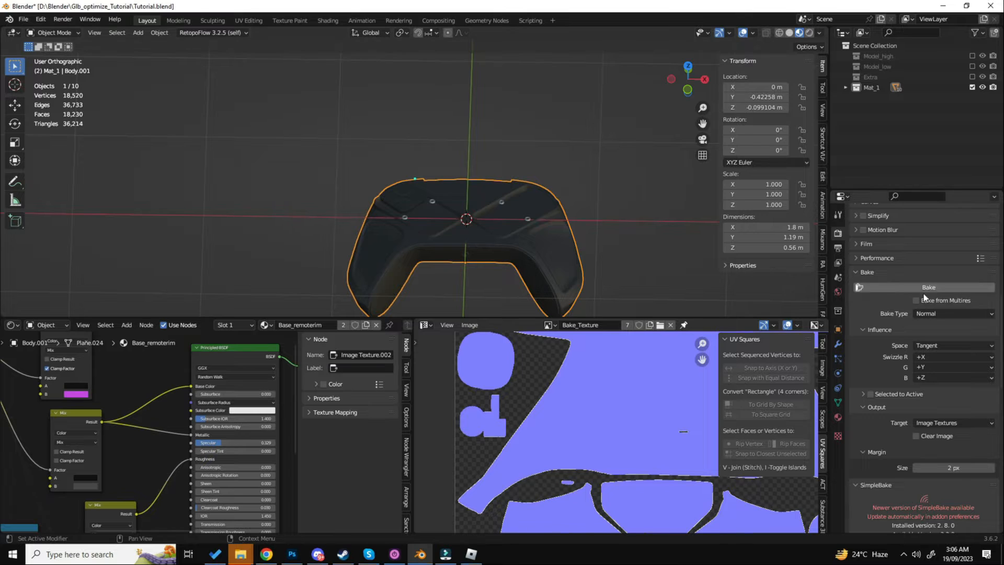
- Set the bake type to Diffuse with only the Color contribution enabled
click(931, 313)
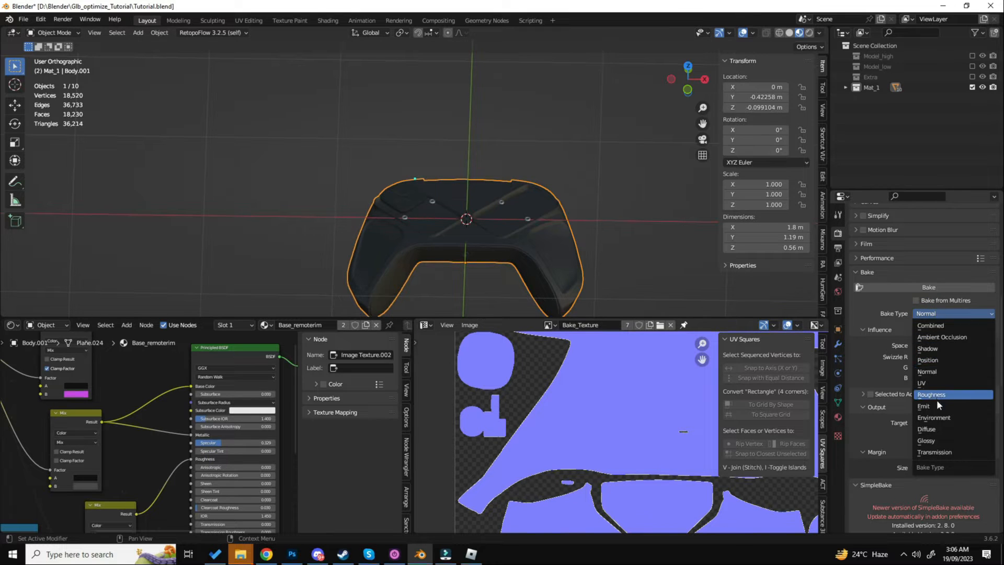
click(935, 429)
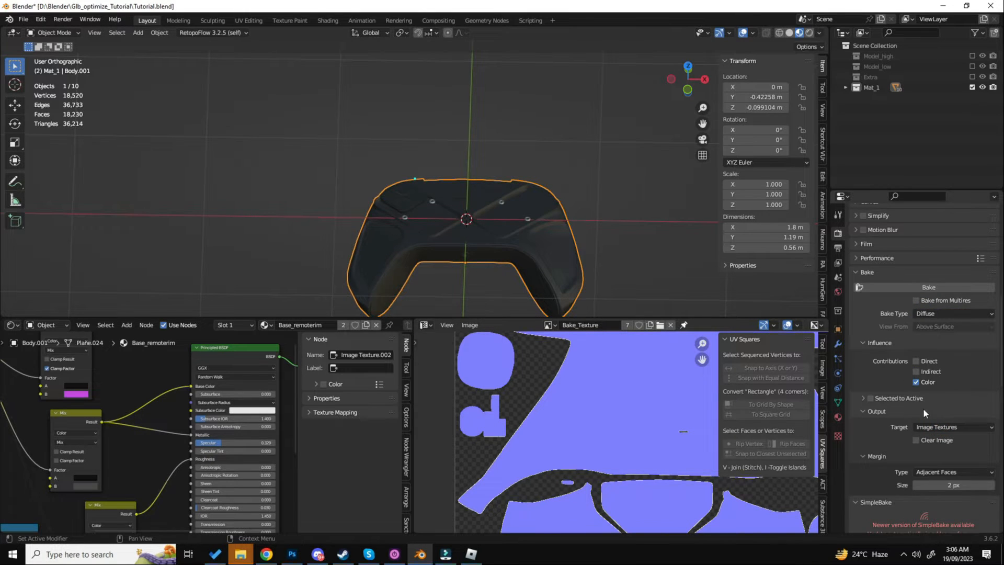
scroll(913, 409, down, 5)
scroll(914, 407, up, 5)
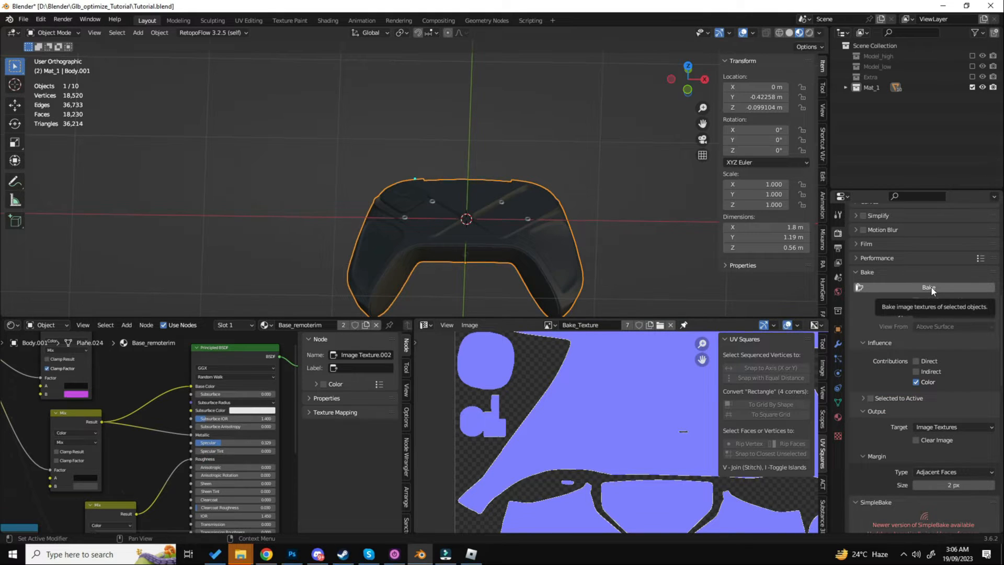
- Make the Bake_Texture image node the active node in the body's Base_remoterim material
scroll(177, 428, down, 4)
middle_drag(177, 427, 110, 400)
scroll(193, 402, up, 3)
middle_drag(215, 408, 165, 410)
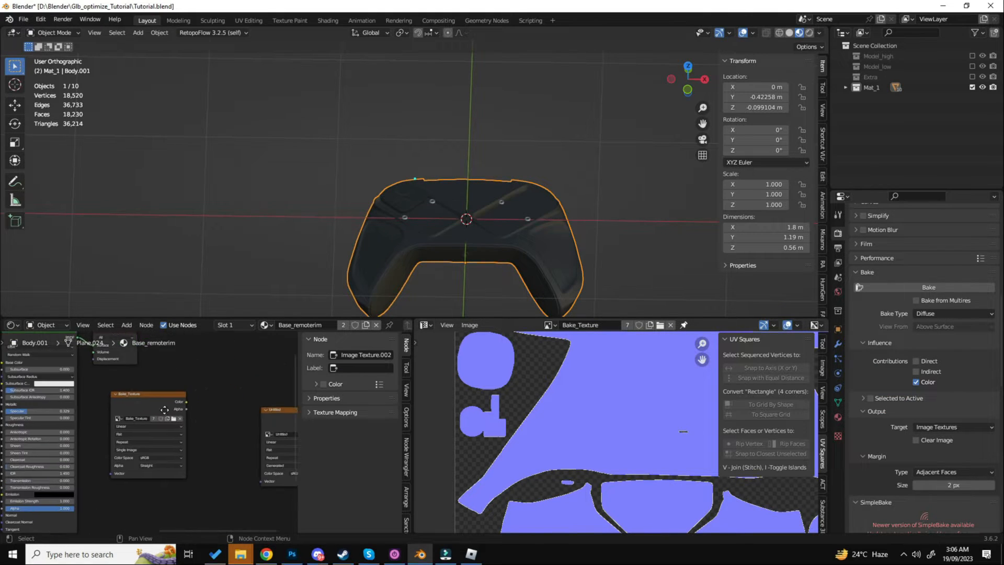
scroll(164, 409, up, 1)
click(149, 393)
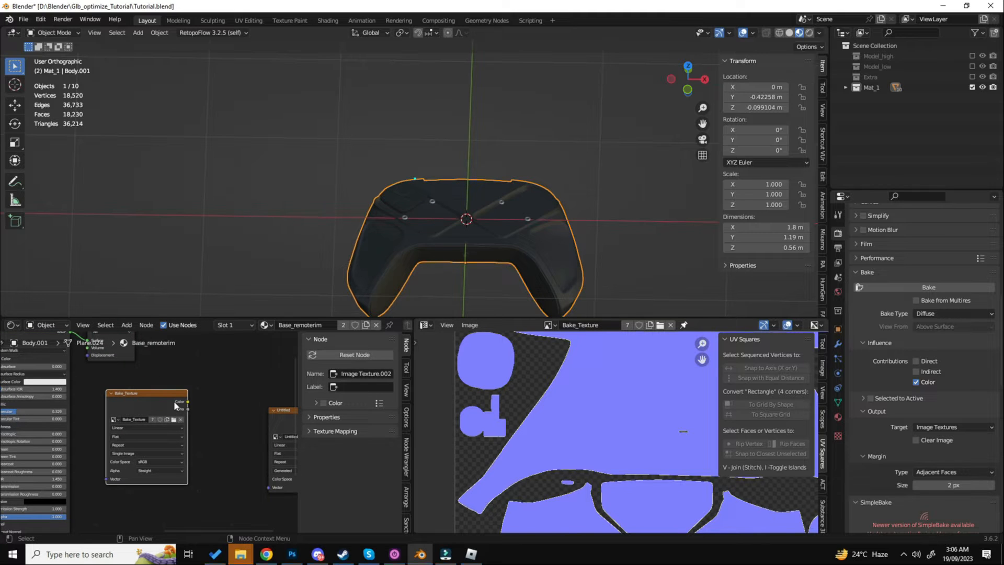
- Check that the Bake_Texture node is selected in the body's Material.006 and the small rings' Material.003
click(838, 417)
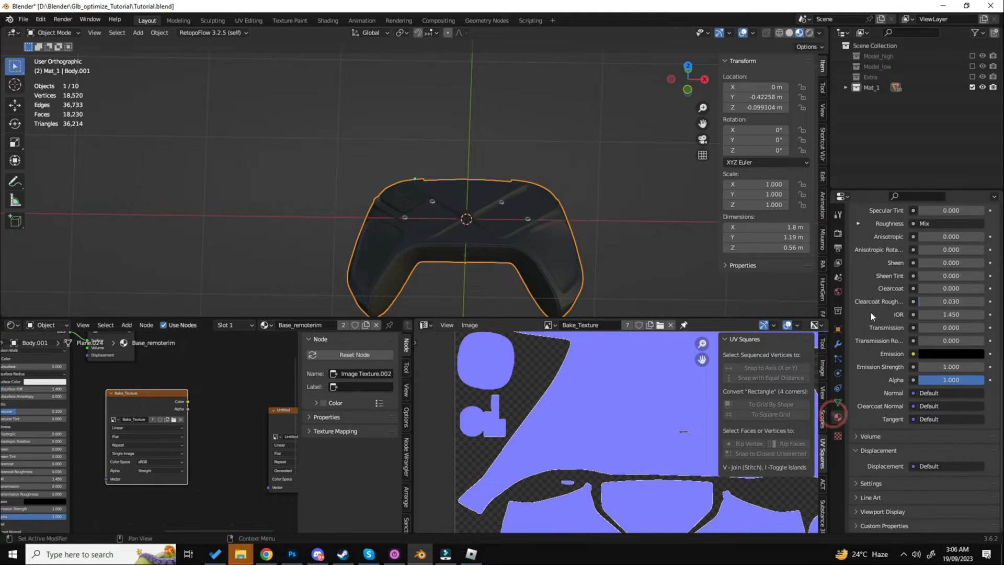
scroll(870, 311, up, 10)
click(867, 244)
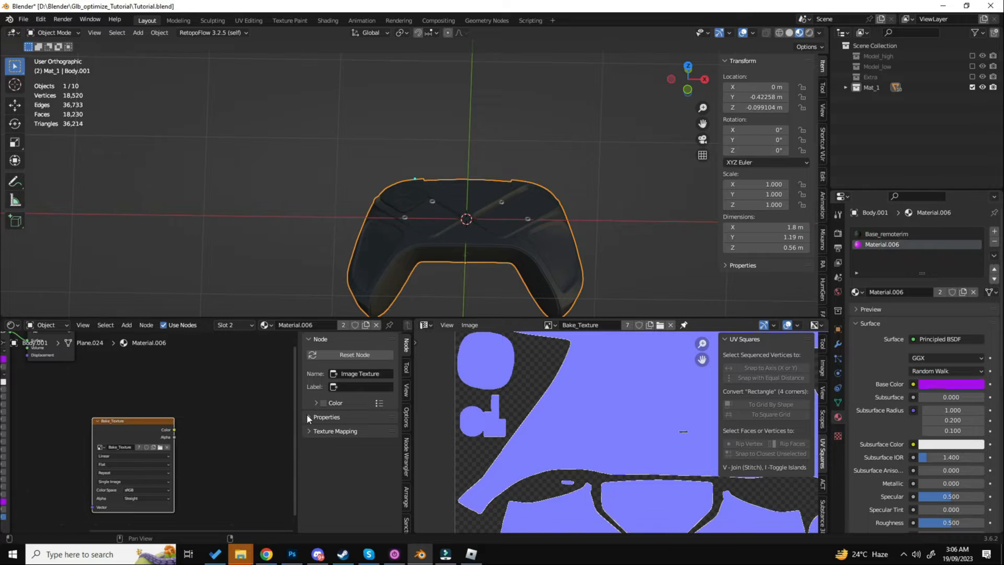
click(406, 217)
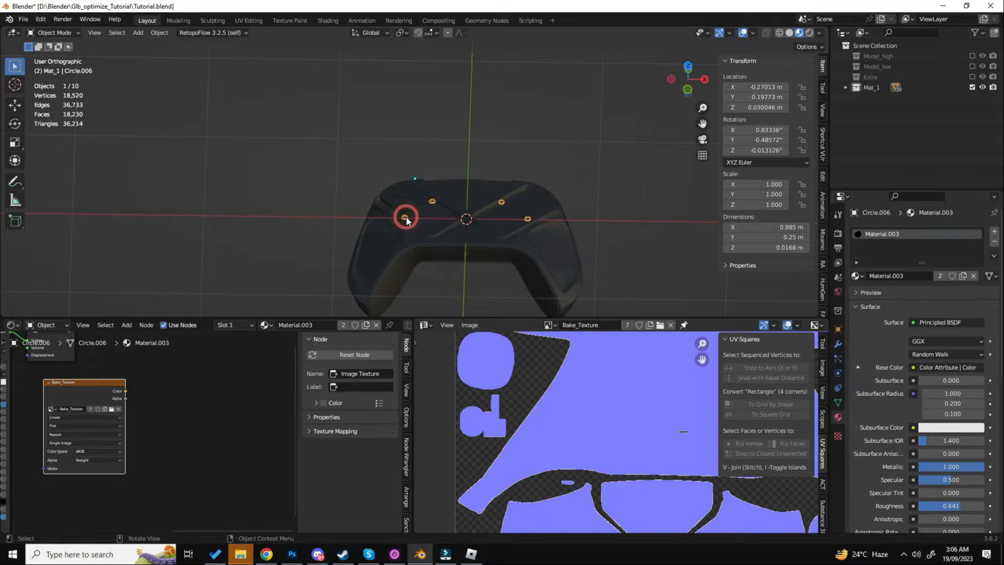
scroll(494, 222, up, 5)
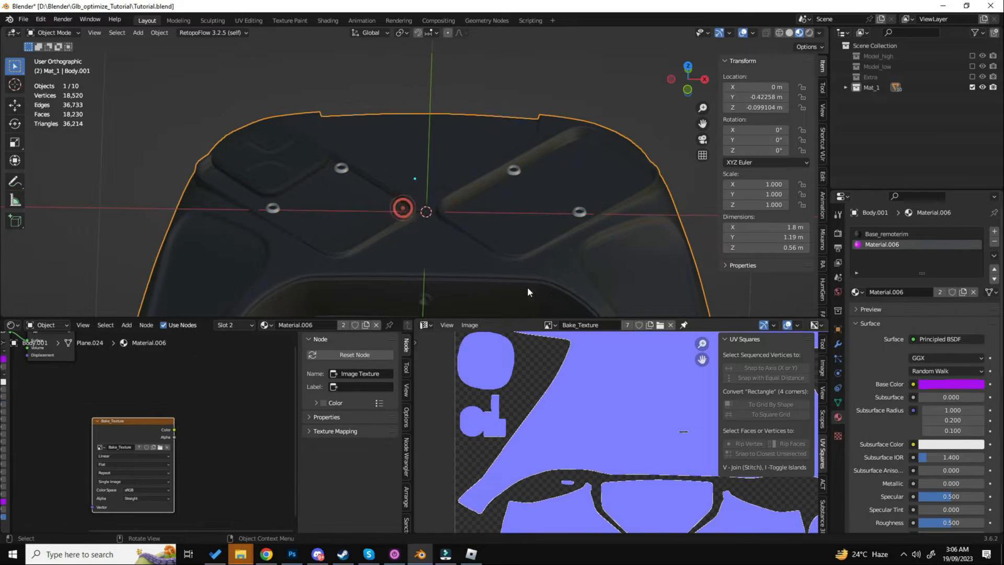
scroll(441, 214, down, 5)
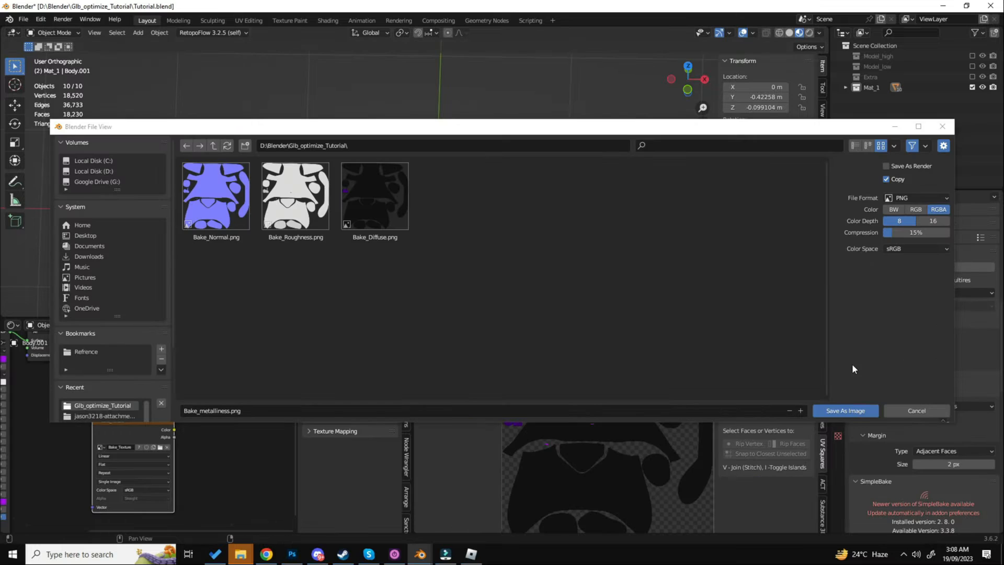
- Save the baked metallic image as Bake_metalliness.png in the project folder and inspect the baked texture
click(836, 411)
scroll(608, 397, up, 3)
scroll(615, 399, down, 3)
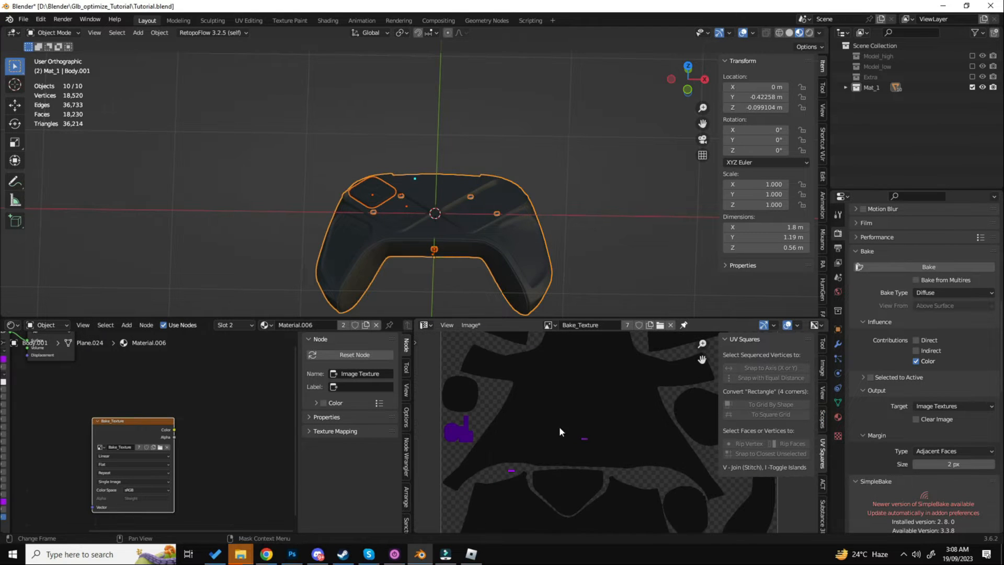
scroll(559, 425, up, 3)
scroll(510, 390, up, 4)
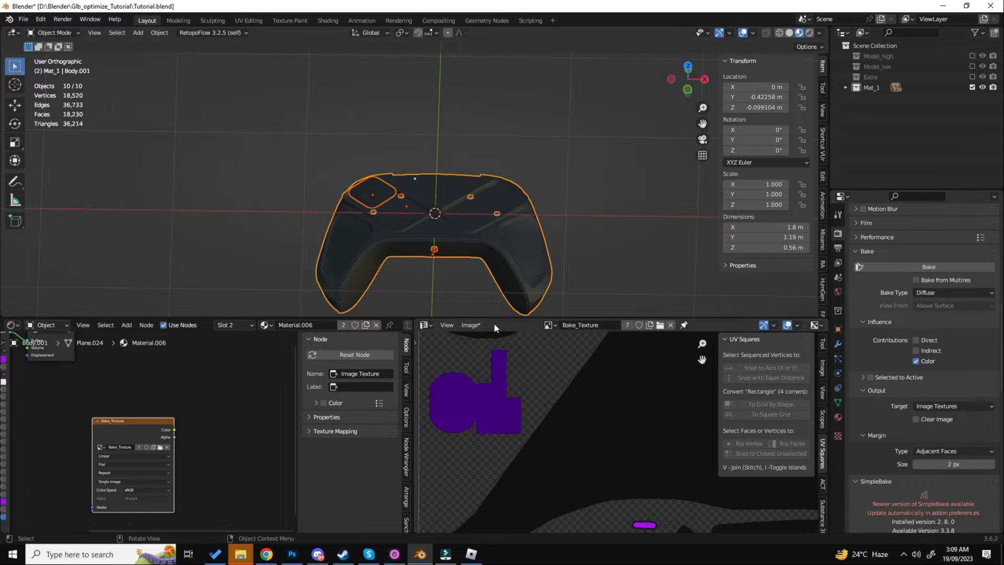
- Reconnect the Result of the Mix node with the magenta B color to Base Color in the body's Base_remoterim material
key(Home)
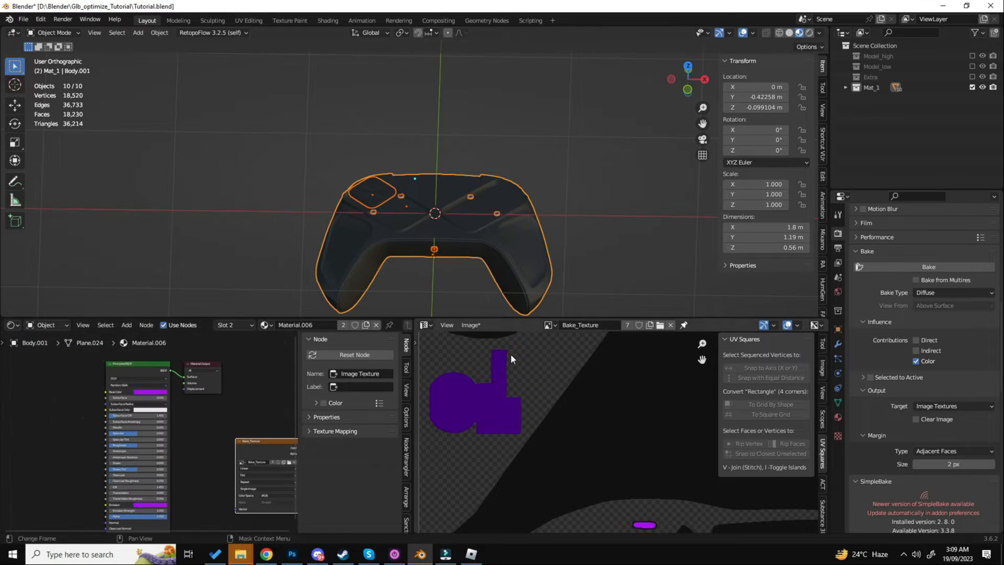
click(838, 417)
scroll(878, 376, down, 2)
scroll(887, 350, up, 2)
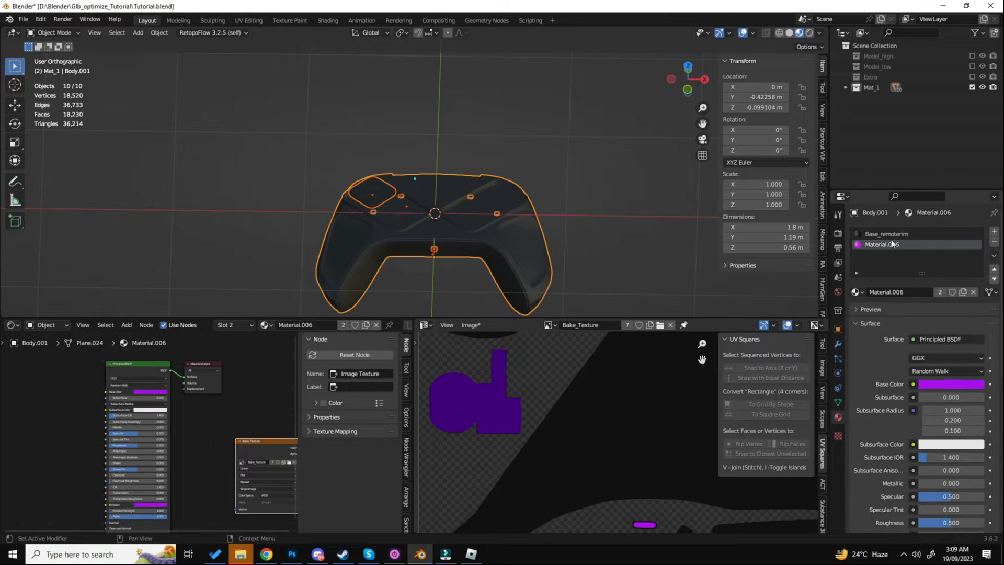
click(889, 234)
scroll(143, 380, up, 2)
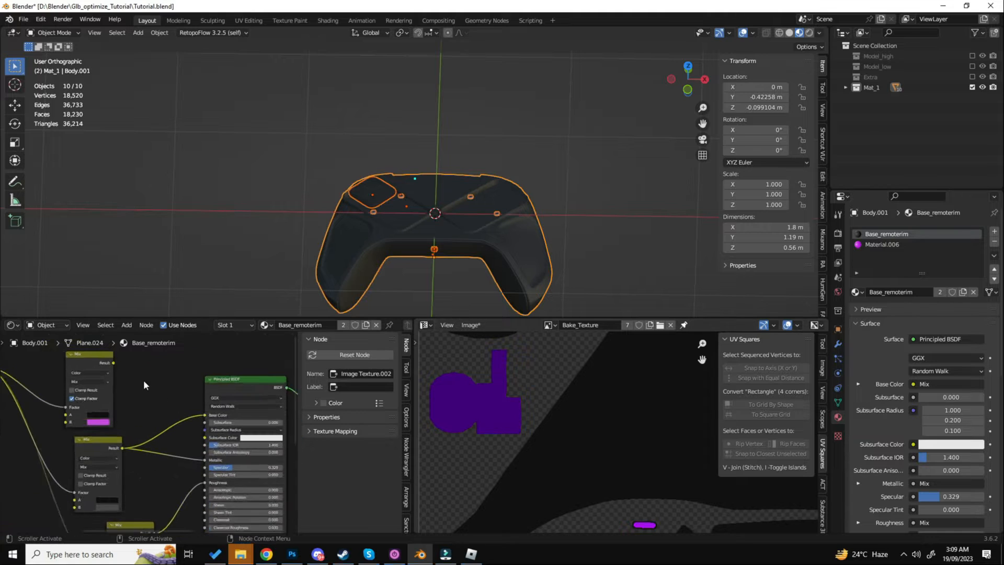
click(107, 366)
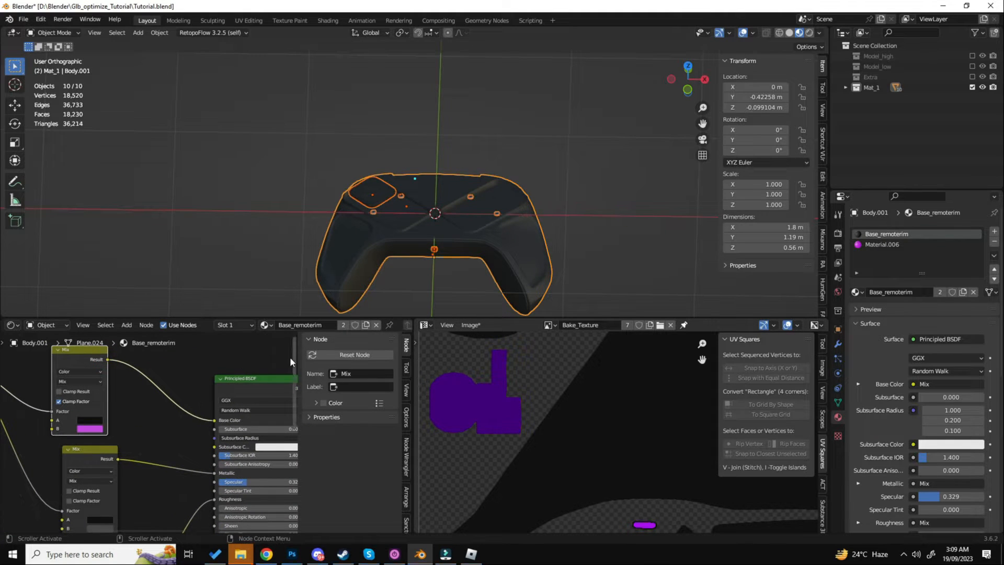
- Deselect all objects and set the bake type to Combined with Direct and Indirect lighting enabled
scroll(522, 254, up, 2)
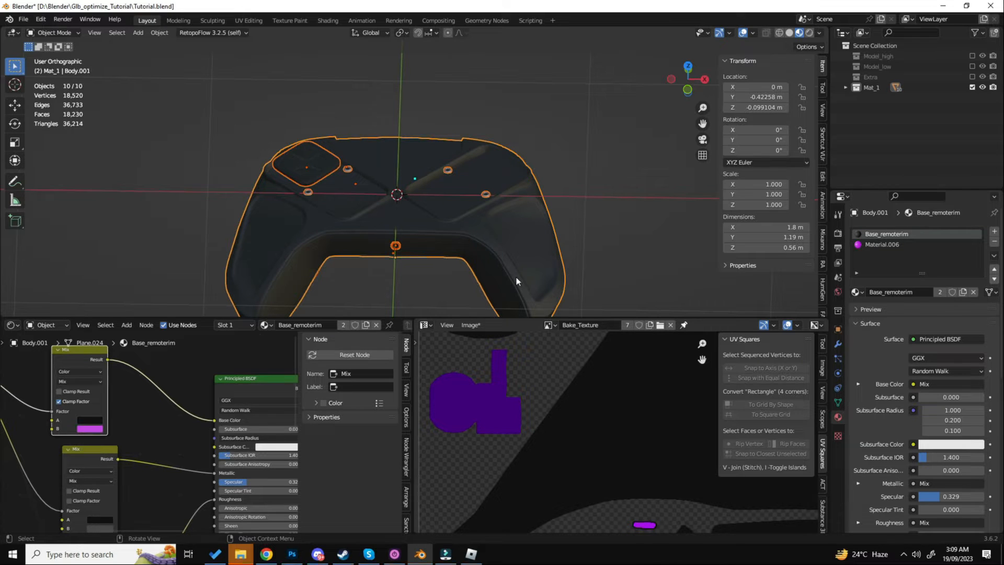
click(609, 201)
click(838, 232)
scroll(916, 398, down, 4)
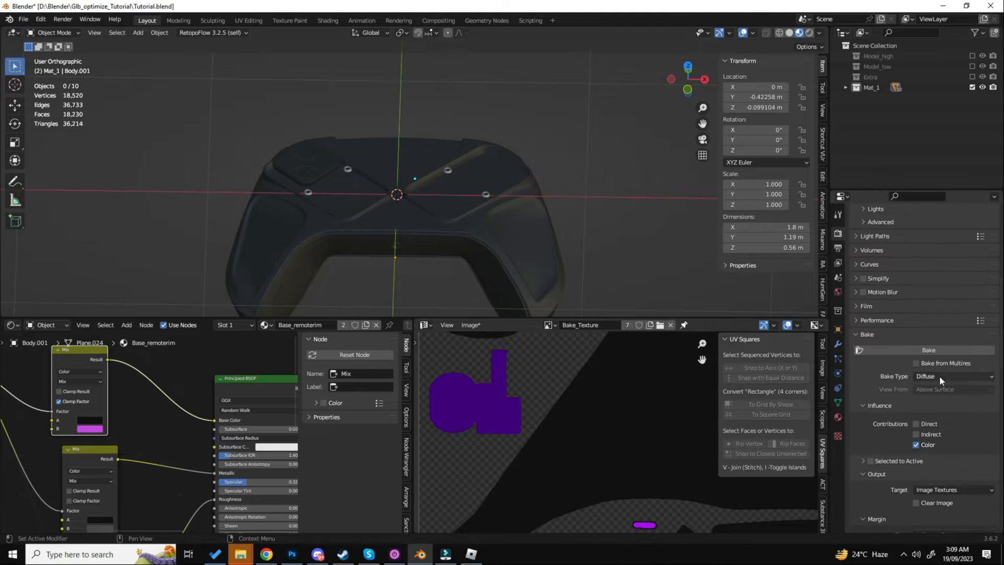
click(939, 376)
click(941, 389)
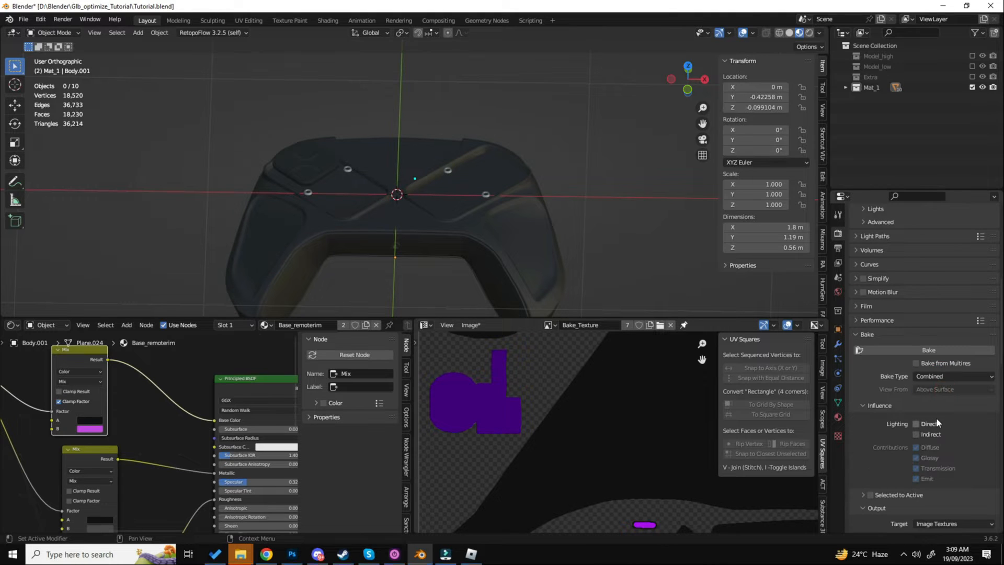
click(932, 423)
click(927, 433)
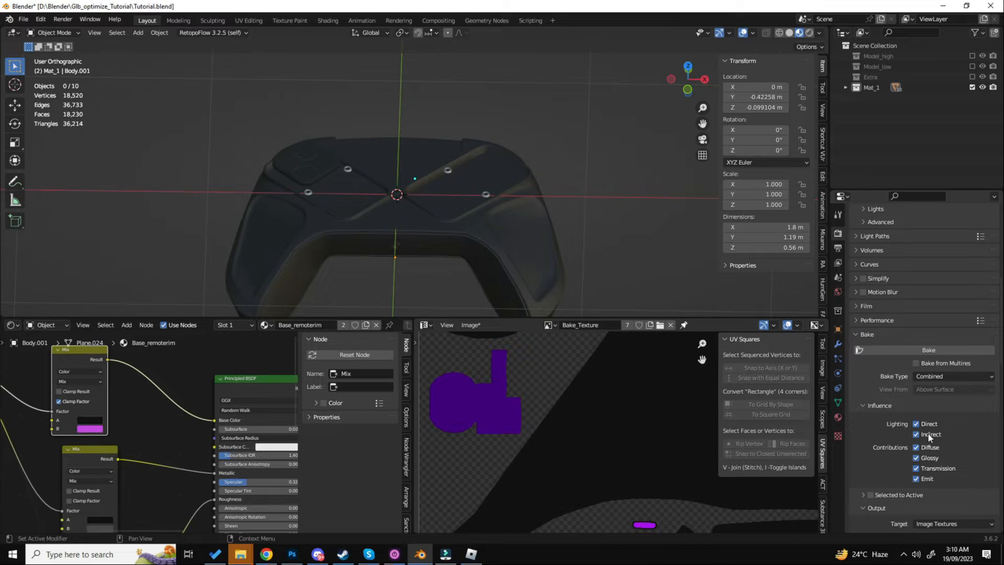
- Add an Environment Texture to the World background color and load acoustical_shell_4k.exr into it
click(819, 32)
click(805, 122)
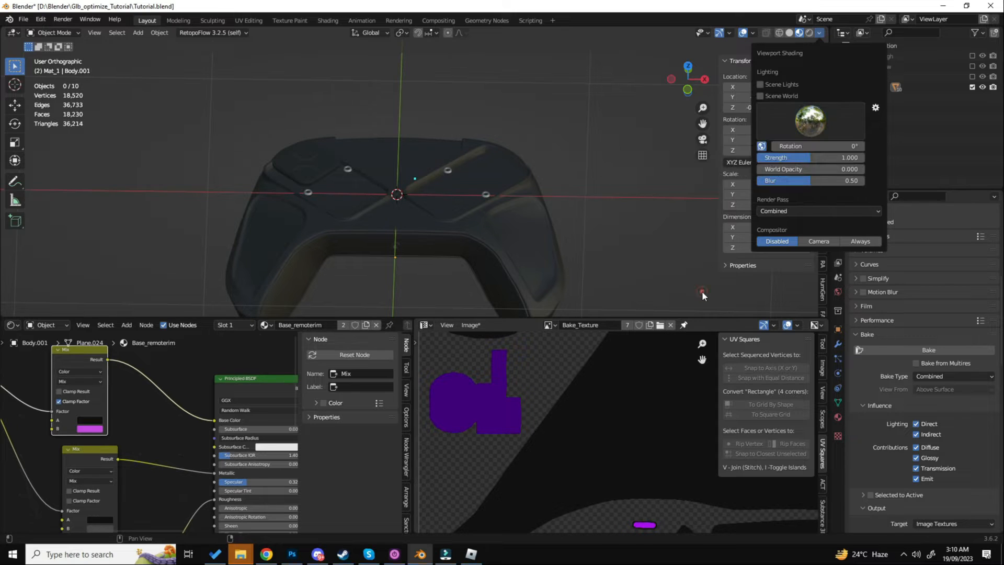
click(838, 292)
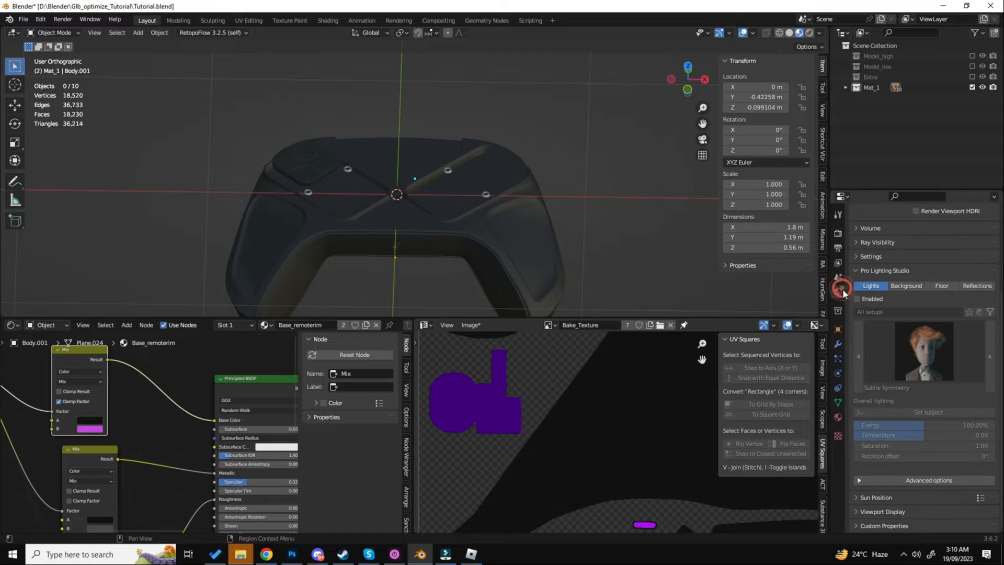
scroll(912, 306, up, 5)
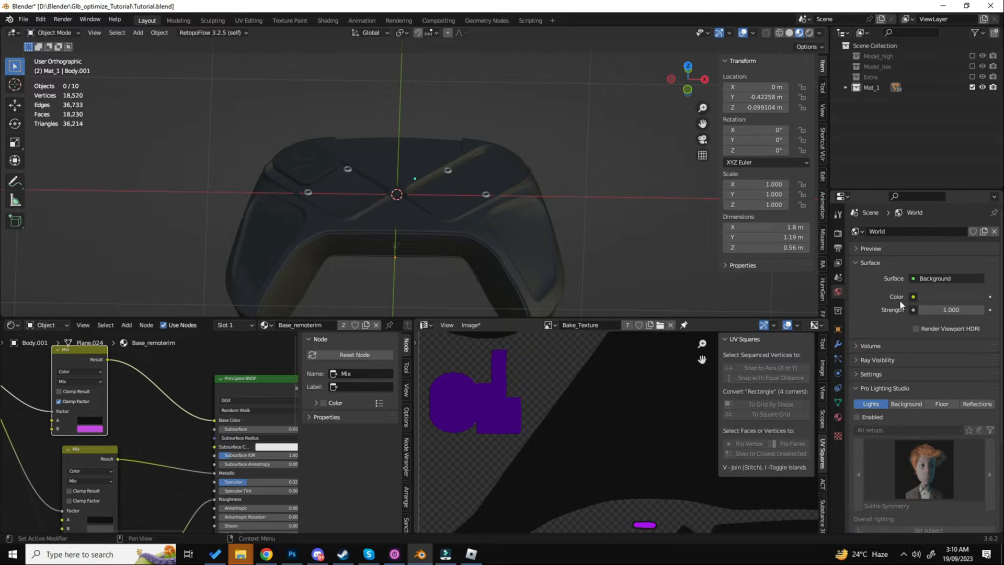
click(910, 295)
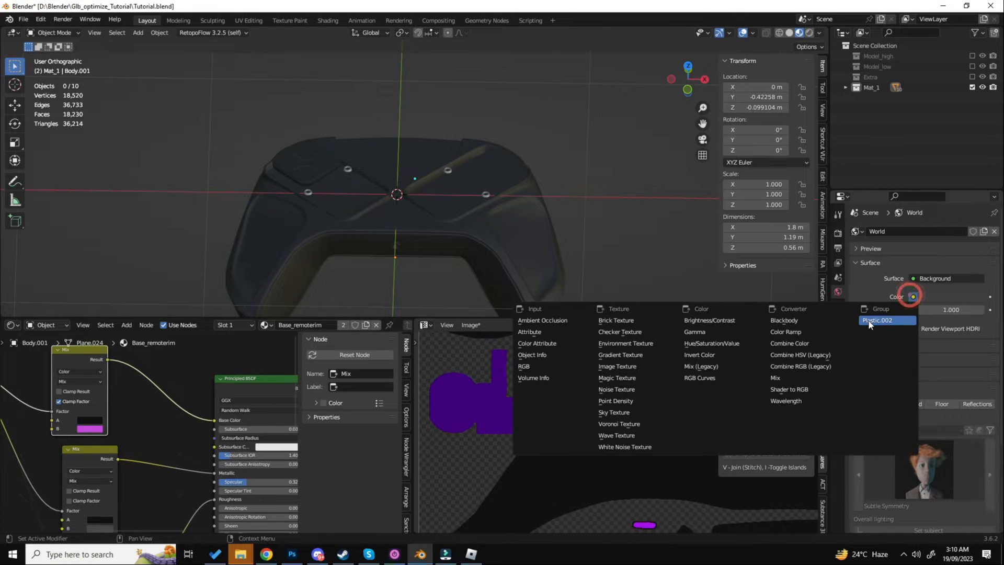
click(659, 343)
click(960, 311)
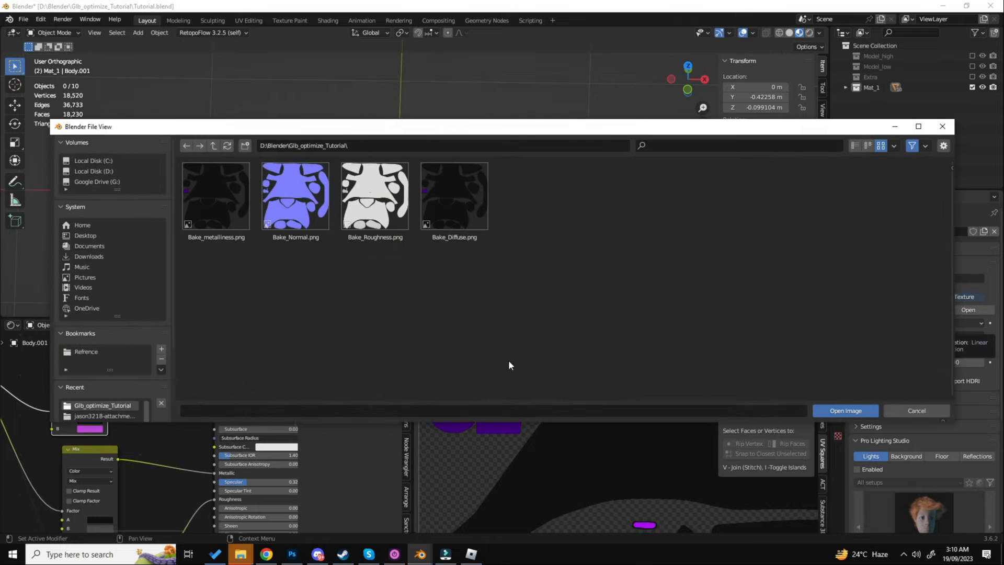
click(89, 256)
scroll(215, 283, down, 3)
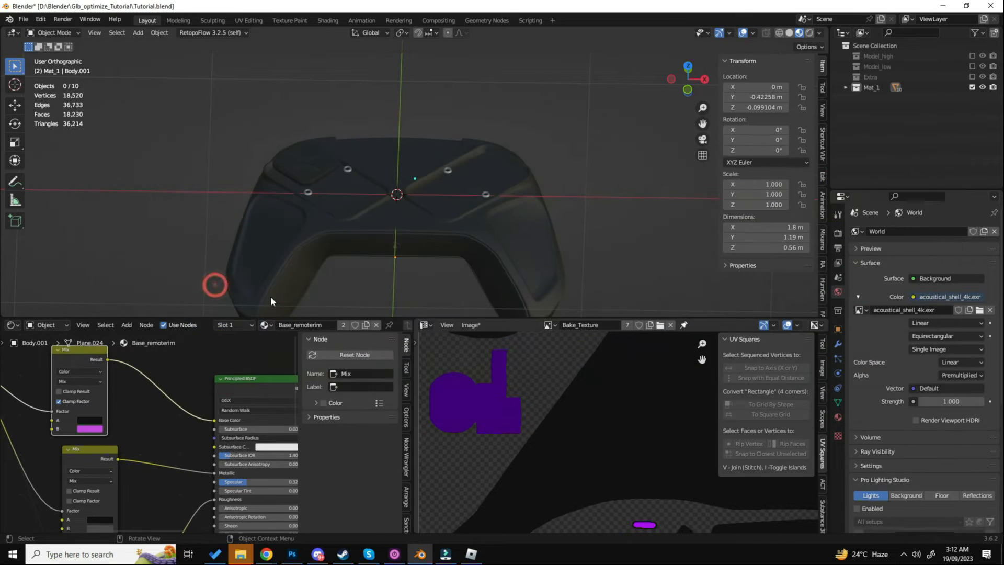
- Enable Scene Lights and Scene World in the 3D viewport's shading options
click(819, 32)
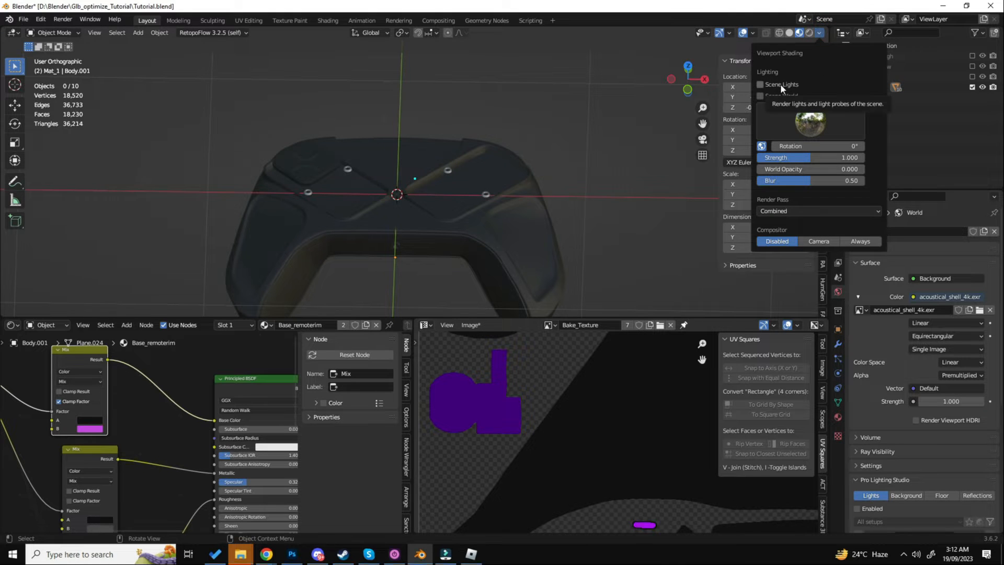
click(781, 84)
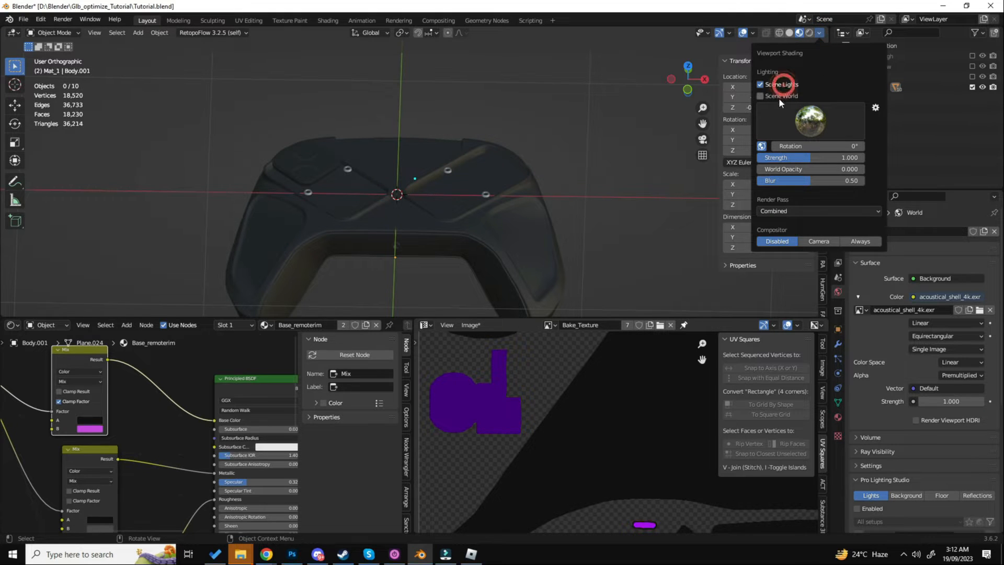
click(761, 96)
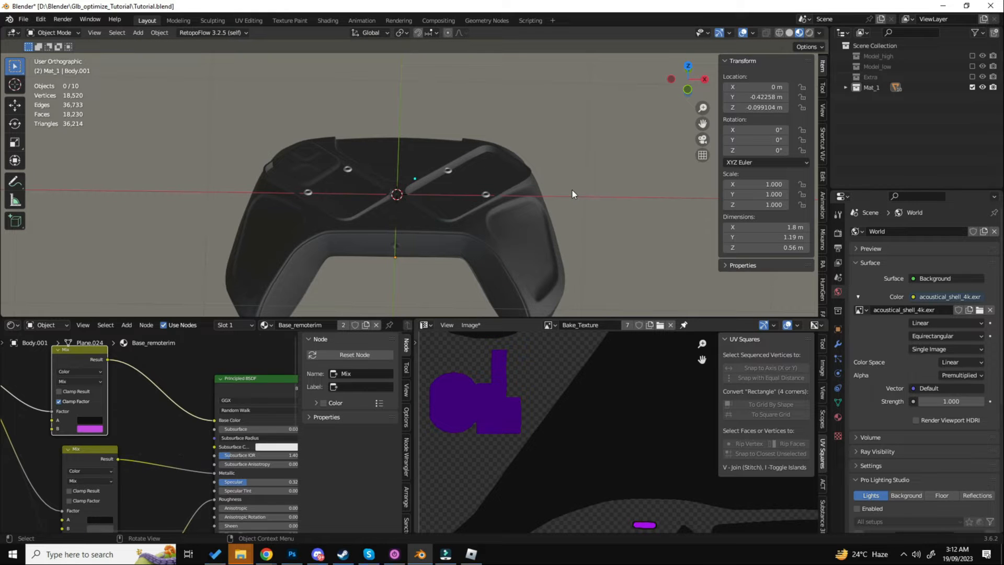
- Set the World background strength to 0.8
mouse_move(951, 401)
mouse_down()
mouse_move(894, 401)
mouse_move(962, 400)
mouse_up()
key(ctrl+z)
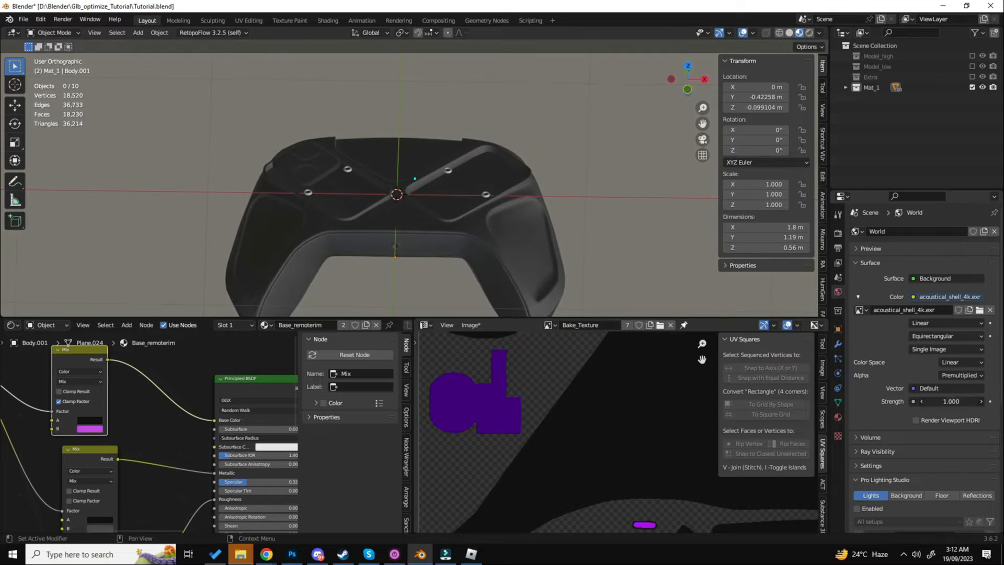
click(951, 401)
text(0.8)
key(Return)
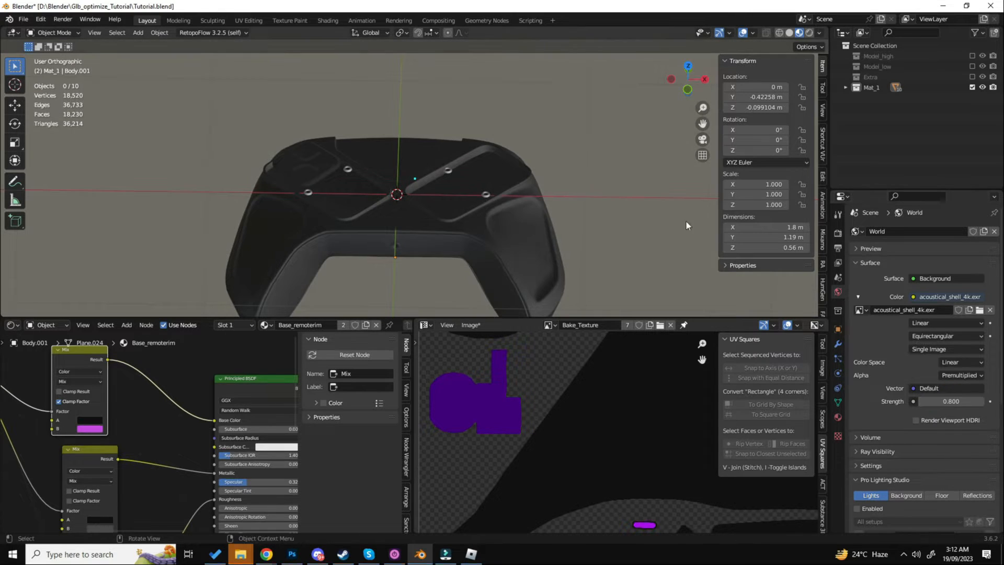
- Add an area light, raise it about 0.98 m above the controller and scale it to about 1.618
key(shift+a)
mouse_move(523, 302)
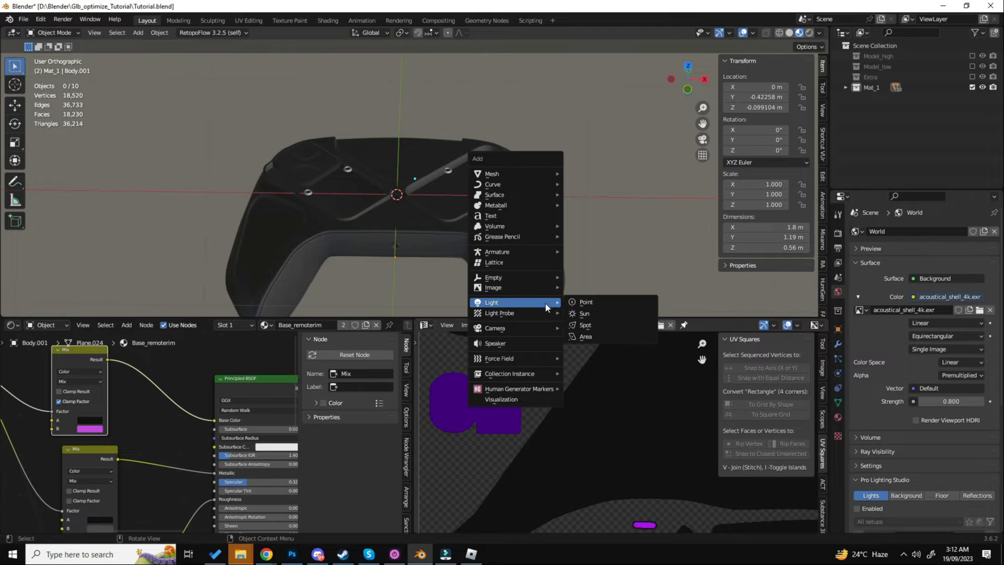
click(632, 339)
scroll(481, 167, down, 3)
key(g)
key(z)
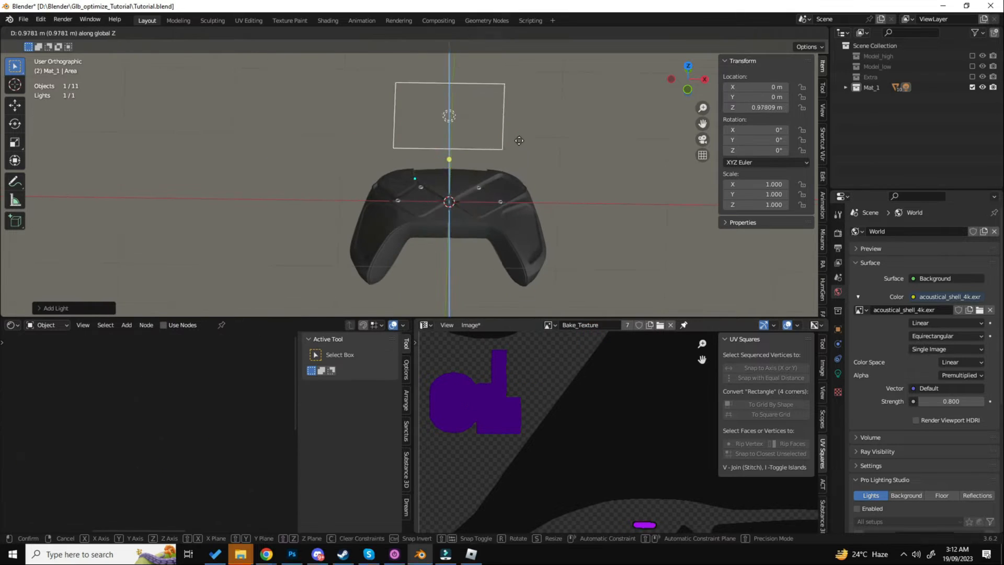
click(517, 138)
key(s)
click(566, 168)
- Move the area light to about X -1.05, Y -0.03, Z 0.93 m and angle it towards the controller
middle_drag(566, 169, 543, 174)
key(g)
click(534, 191)
key(r)
click(544, 148)
key(g)
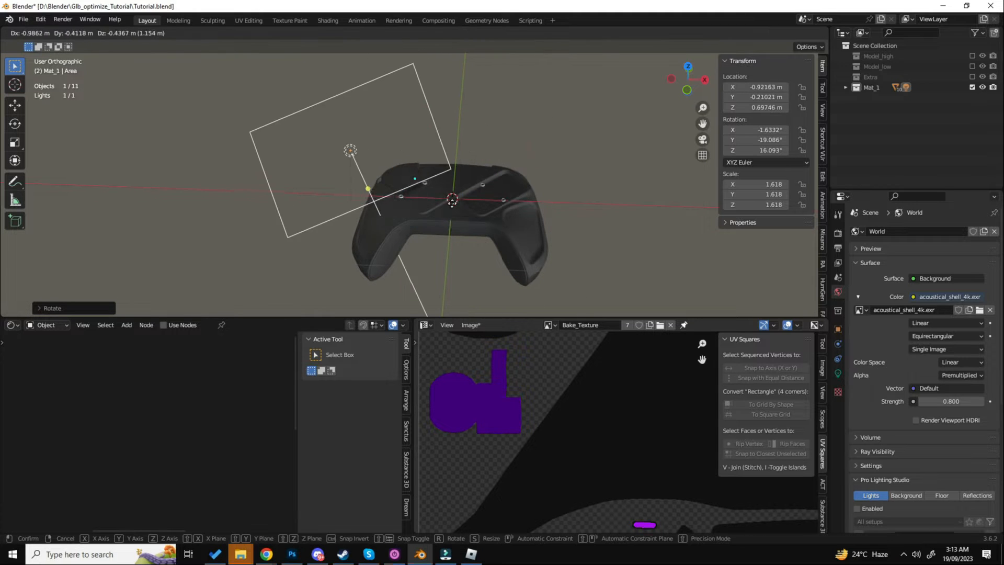
click(433, 195)
middle_drag(433, 195, 562, 167)
key(r)
click(468, 155)
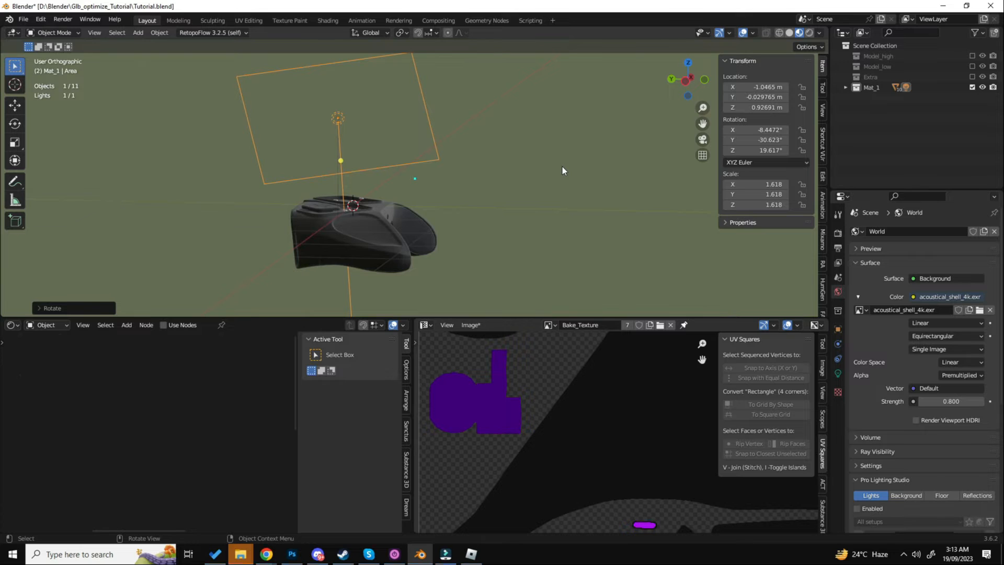
scroll(811, 290, up, 1)
- Set the first area light's power to 5 W and check its effect on the controller
click(838, 373)
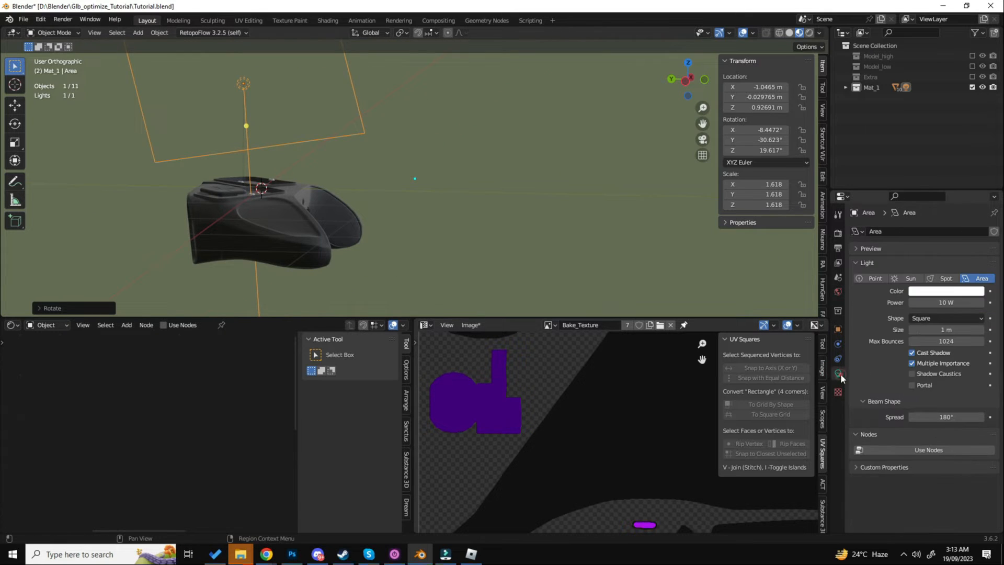
double_click(946, 302)
text(5)
key(Return)
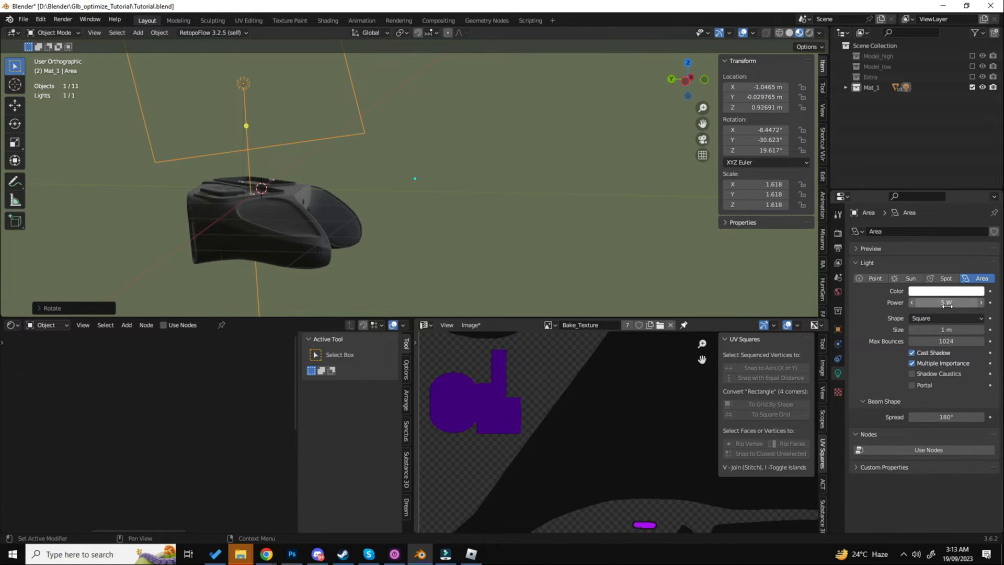
scroll(374, 130, down, 1)
scroll(288, 211, up, 4)
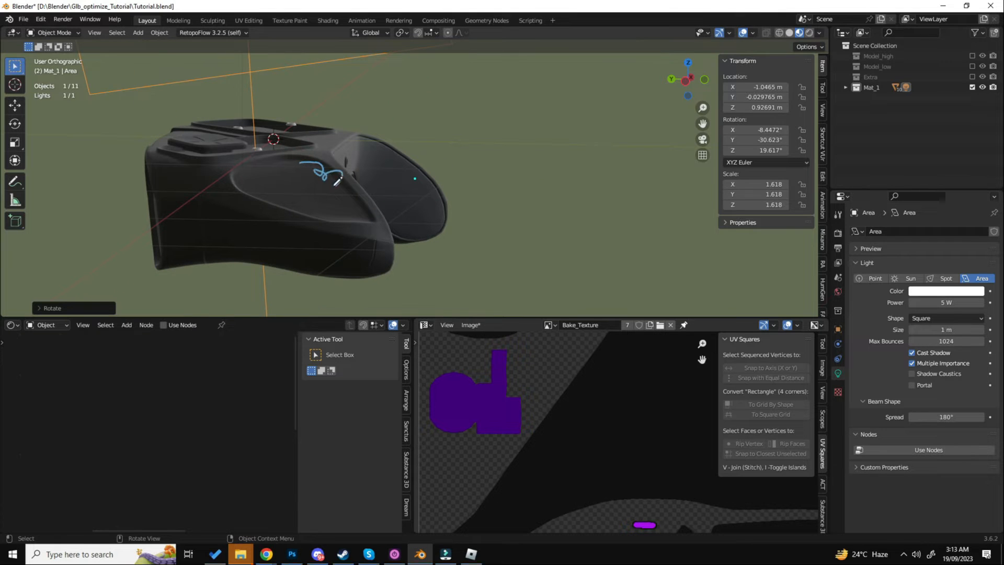
scroll(355, 178, down, 3)
- Select the controller body and reduce the World background strength to 0.5
click(363, 180)
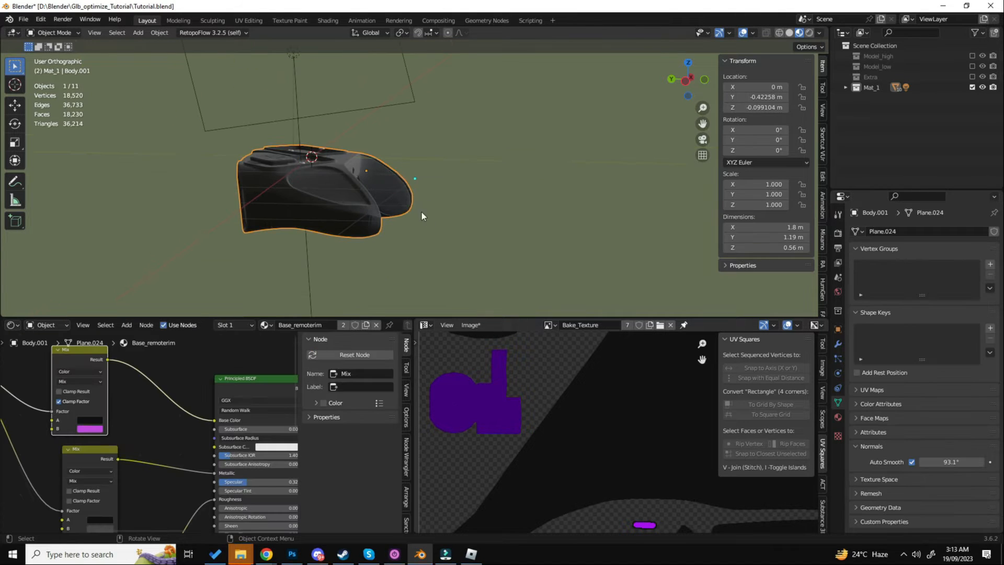
click(838, 291)
click(952, 402)
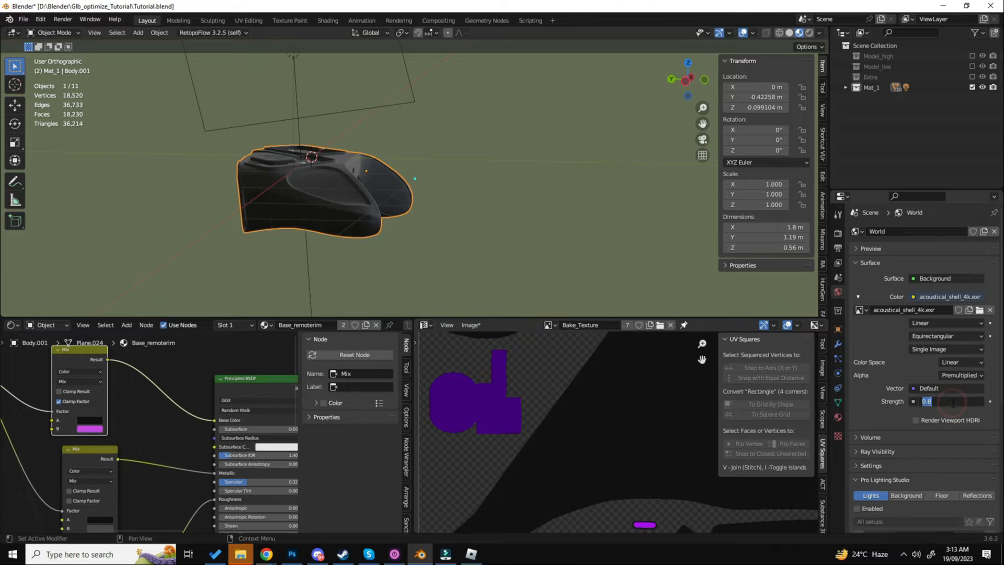
text(.5)
key(Return)
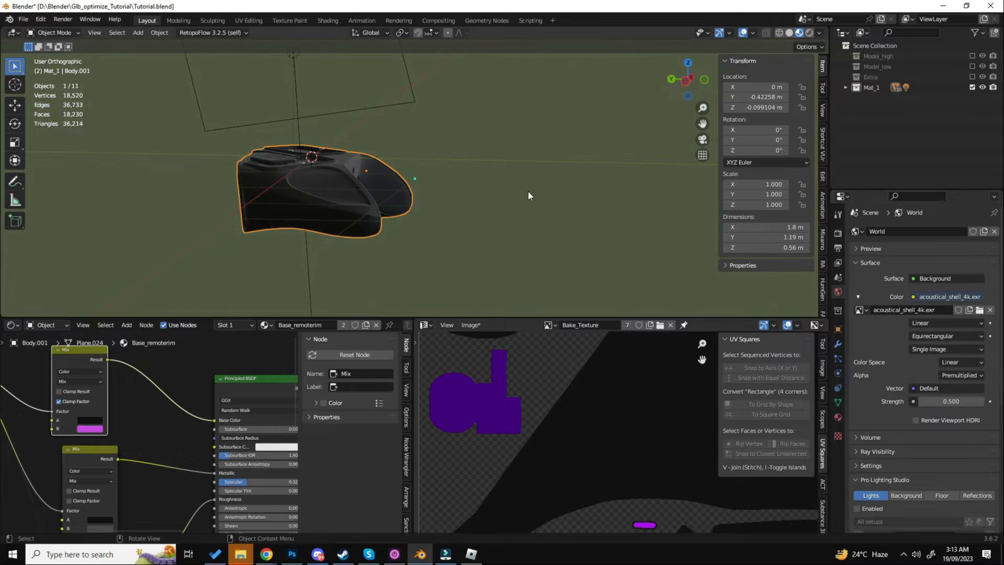
- Duplicate the area light and aim the copy upward at the controller from about X -1.29, Y 0.32, Z -0.98 m
click(393, 90)
key(shift+d)
click(327, 278)
shift+middle_drag(323, 288, 356, 230)
key(r)
click(239, 103)
key(g)
click(280, 195)
middle_drag(440, 206, 340, 199)
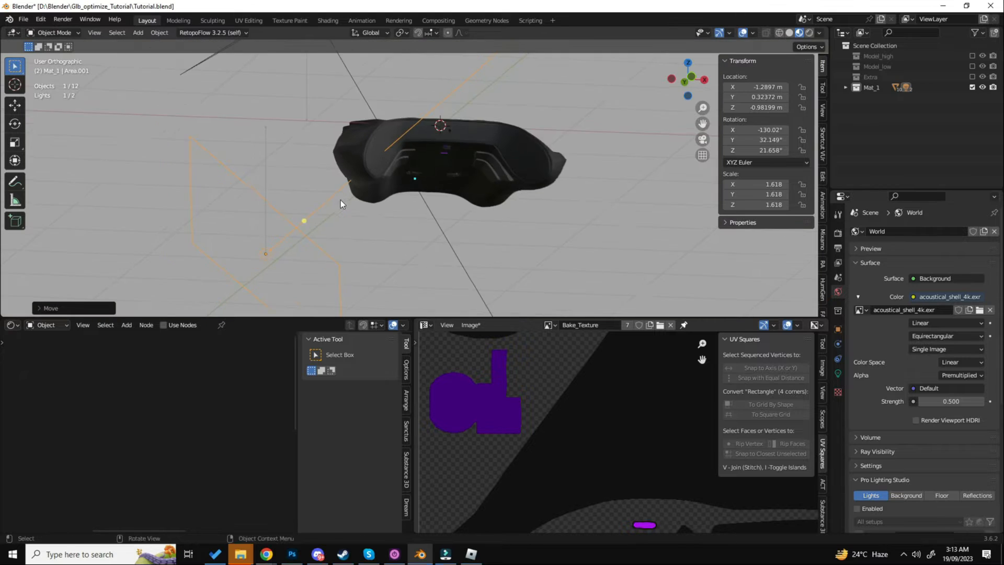
- Duplicate the lower light and place the copy centrally beneath the controller at about Z -1.33 m, rotated to face upward
scroll(340, 199, down, 1)
key(shift+d)
click(478, 212)
key(r)
click(499, 178)
key(g)
click(503, 216)
- Duplicate the light beneath the controller and angle the copy inward from about X 1.23, Y 0.34, Z -1.23 m
key(shift+d)
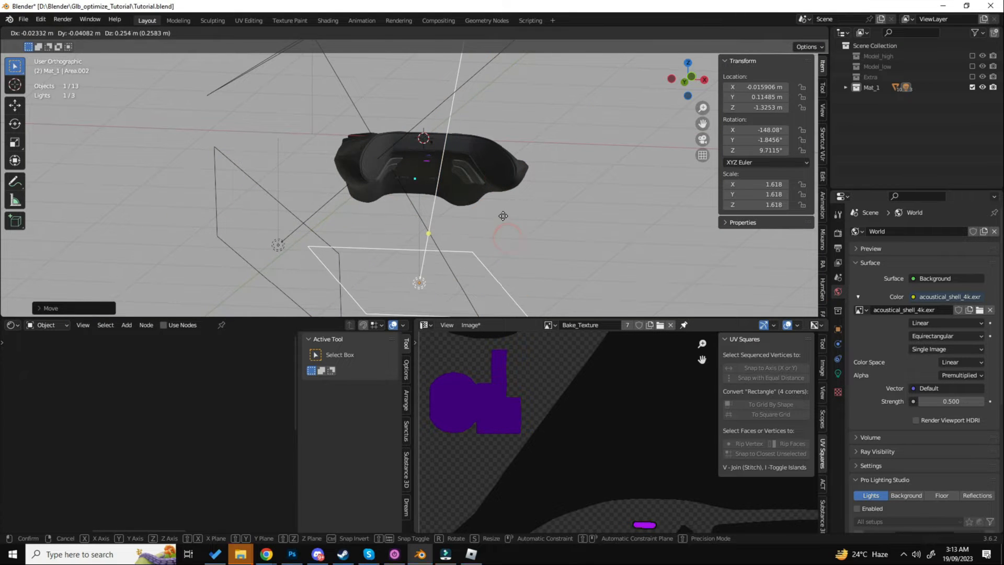
click(582, 240)
key(r)
click(617, 192)
shift+middle_drag(626, 218, 418, 236)
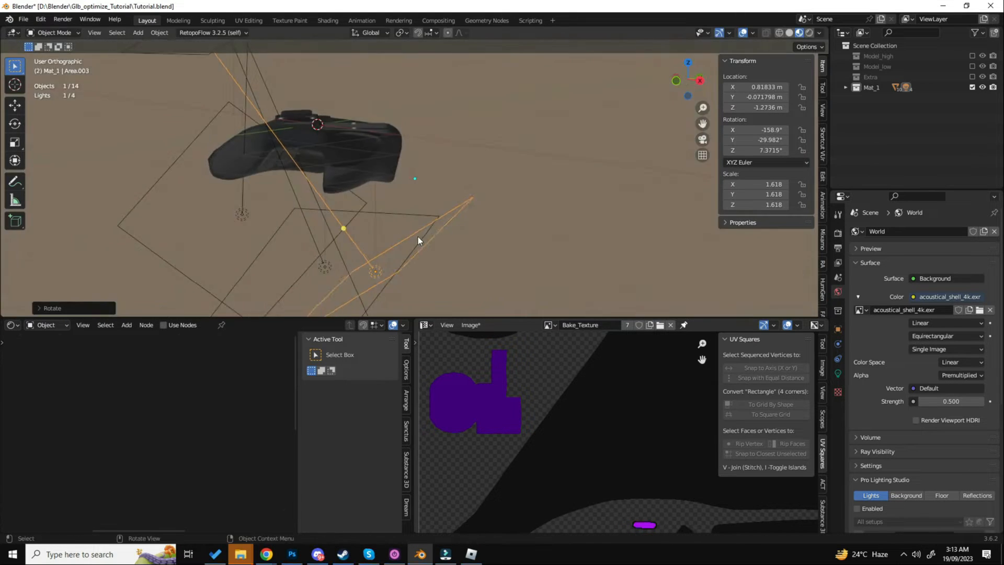
key(g)
click(482, 233)
- Duplicate the last light and stand the copy upright facing the controller at about X 0.25, Y 1.74, Z 0.05 m
scroll(482, 232, down, 3)
middle_drag(482, 232, 398, 234)
key(shift+d)
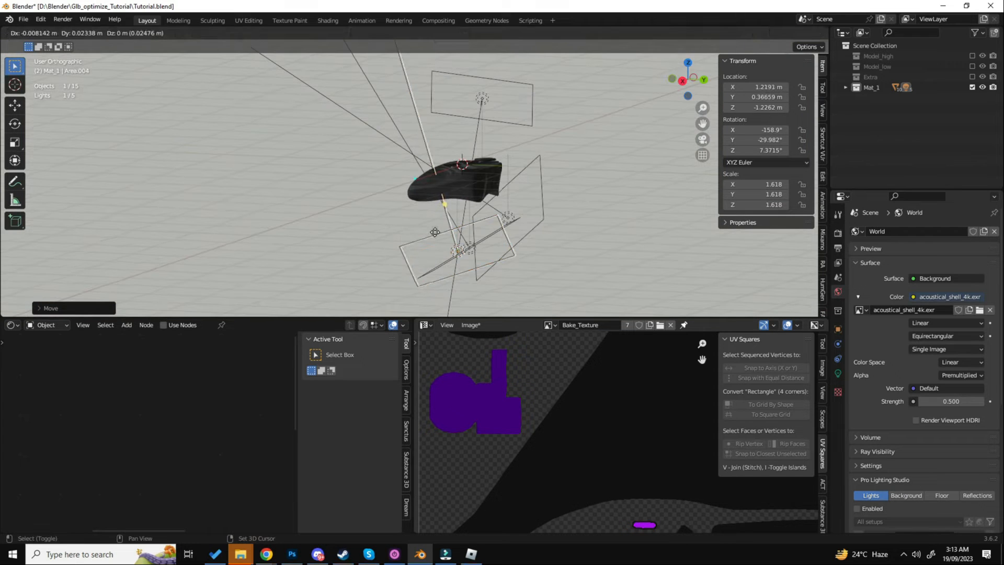
click(521, 197)
key(r)
click(579, 242)
key(g)
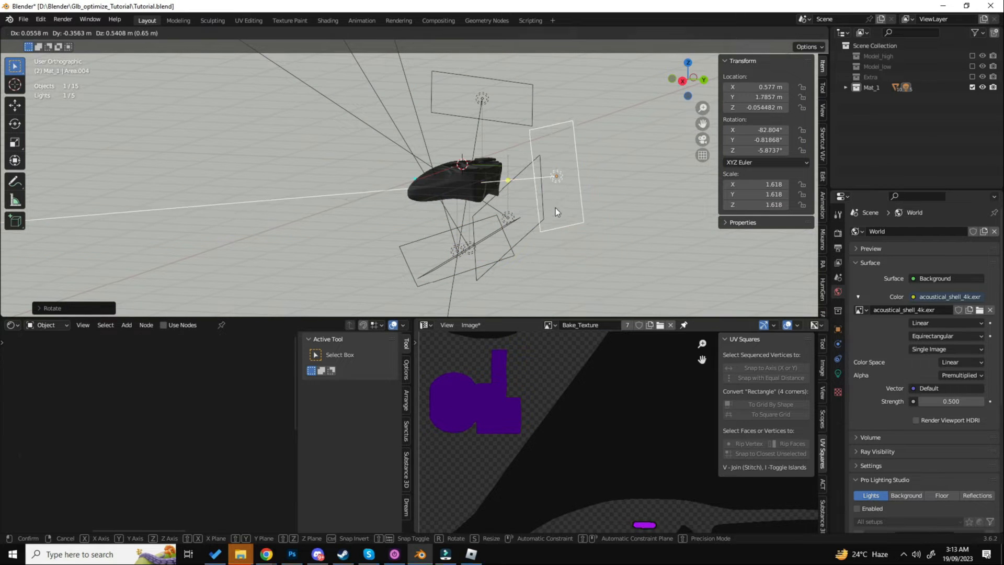
click(554, 208)
middle_drag(555, 208, 533, 230)
scroll(518, 220, up, 3)
shift+middle_drag(607, 206, 499, 226)
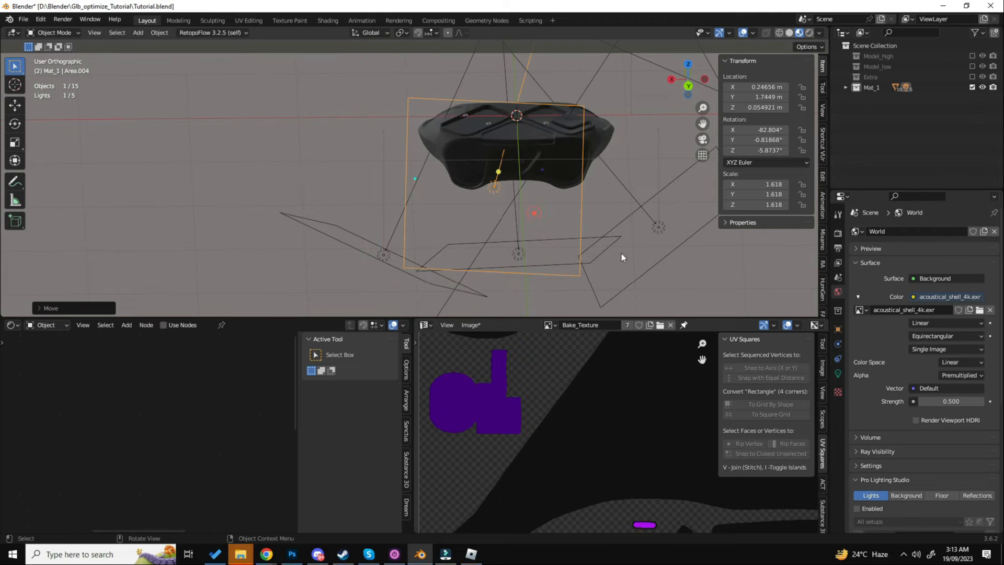
click(535, 214)
- Set the upright area light's power to 18.7 W and shift it along X to about 0.08 m
click(837, 373)
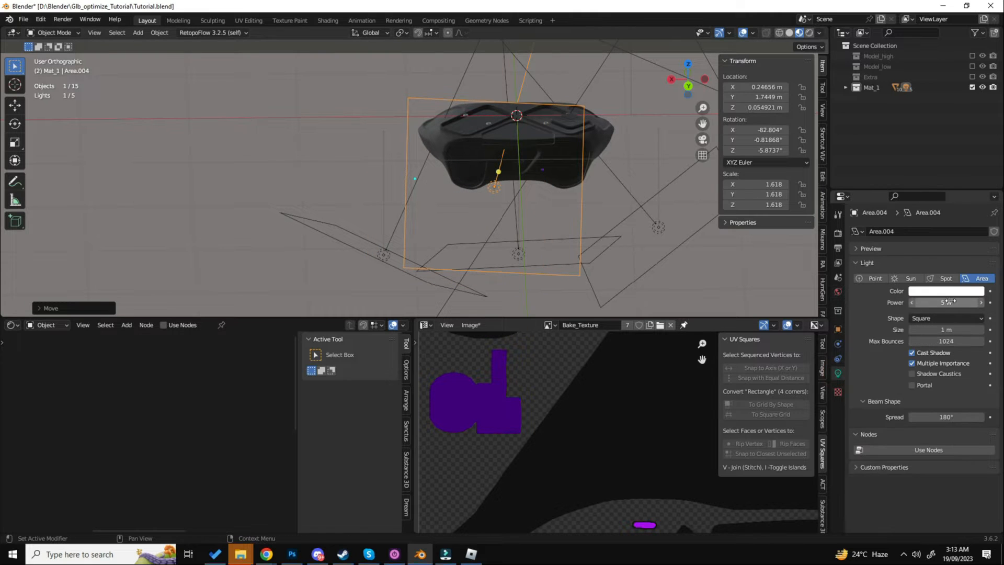
drag(941, 303, 971, 302)
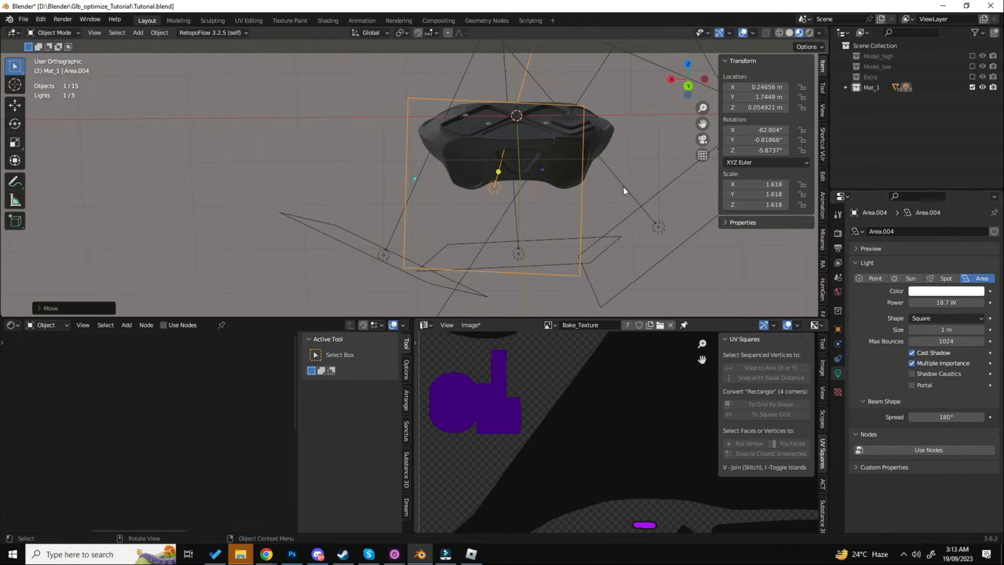
scroll(623, 186, up, 3)
key(g)
key(x)
click(647, 199)
scroll(646, 199, down, 6)
middle_drag(529, 213, 660, 216)
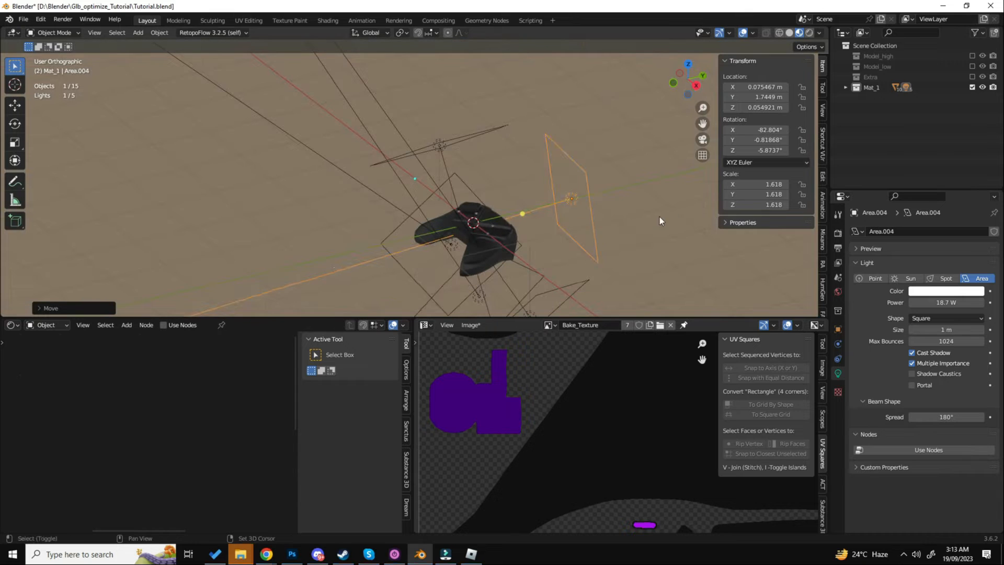
- Duplicate the upright light, rotate the copy 180° about Z and move it along X to about -0.74 m
key(shift+d)
text(rz180)
key(Return)
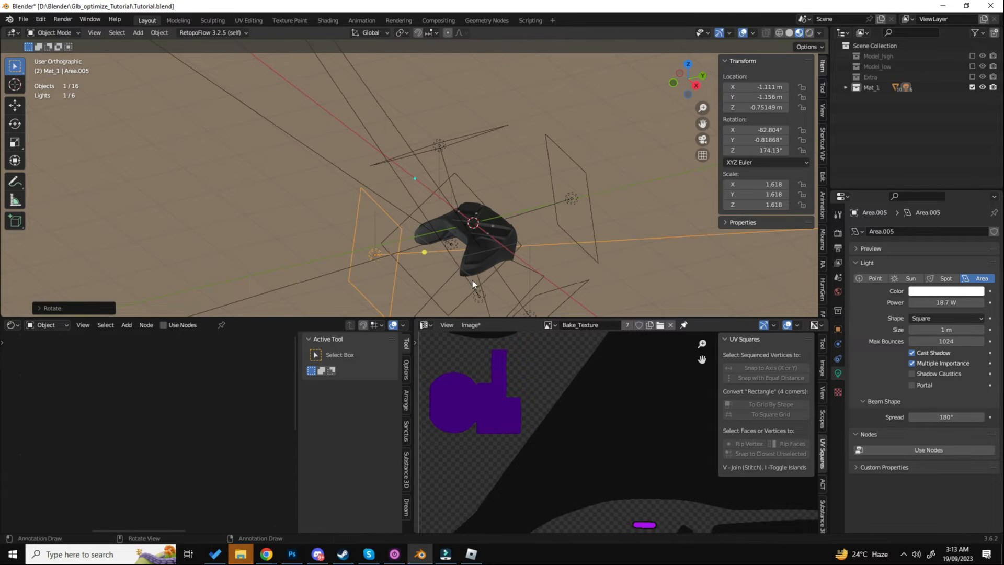
scroll(504, 244, up, 6)
key(g)
key(x)
click(509, 243)
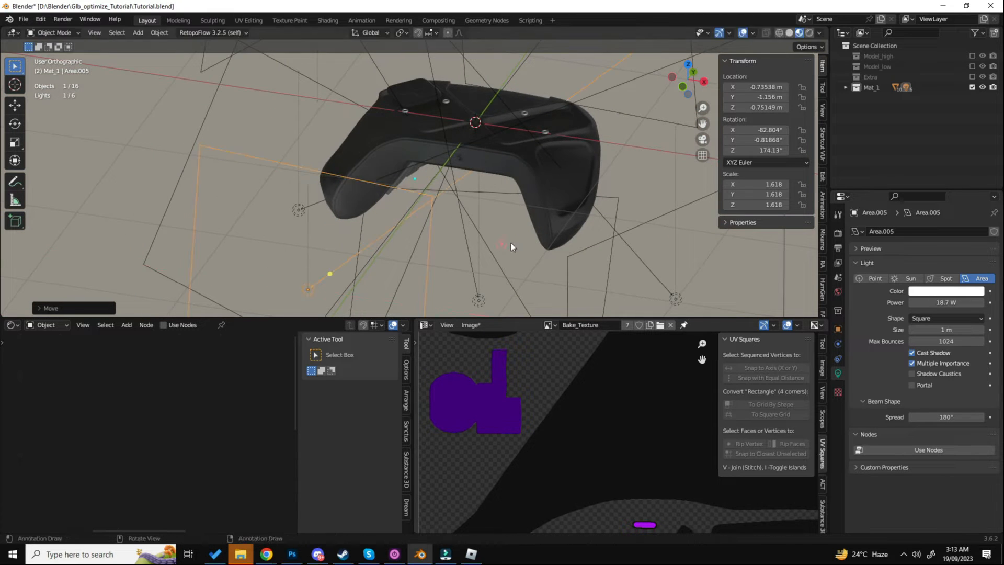
- Lower the newest area light's power to 10.2 W and check the lighting on the controller
mouse_move(947, 304)
mouse_down()
mouse_move(921, 303)
mouse_move(941, 304)
mouse_up()
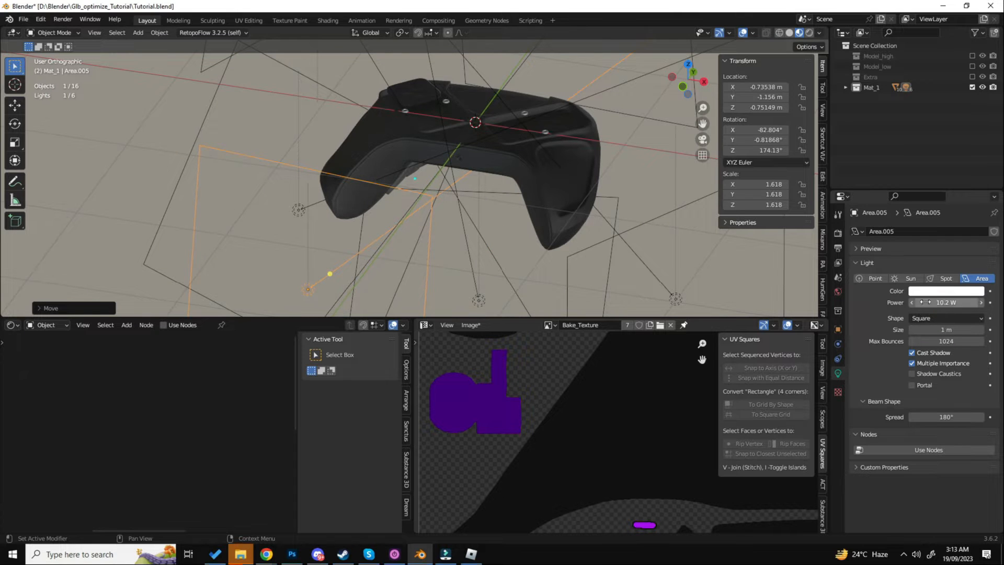
click(584, 172)
middle_drag(584, 173, 574, 238)
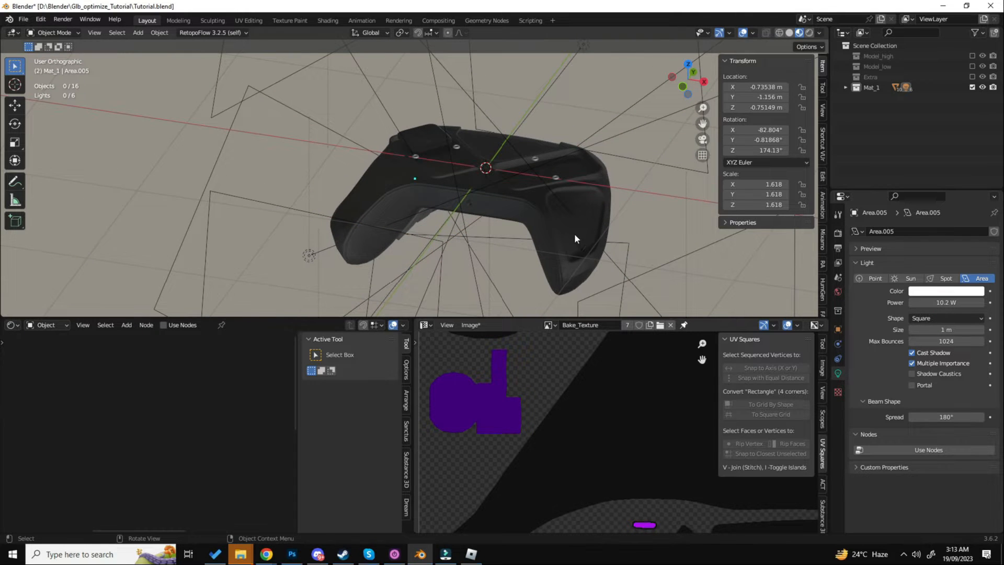
click(544, 233)
scroll(516, 188, up, 4)
click(626, 165)
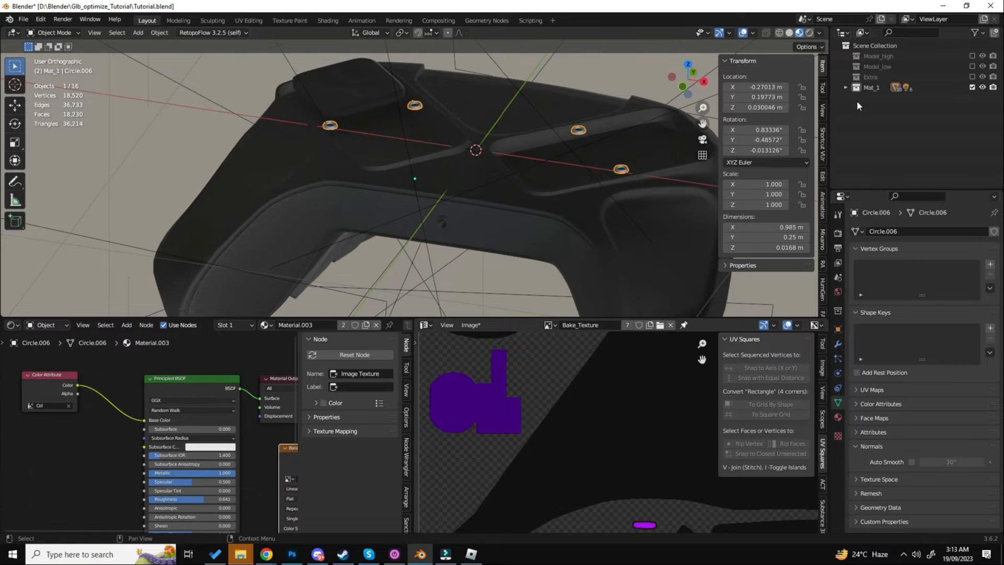
- Select all six area lights in Mat_1 and move them into a new collection named Lights
right_click(861, 88)
click(878, 97)
click(846, 88)
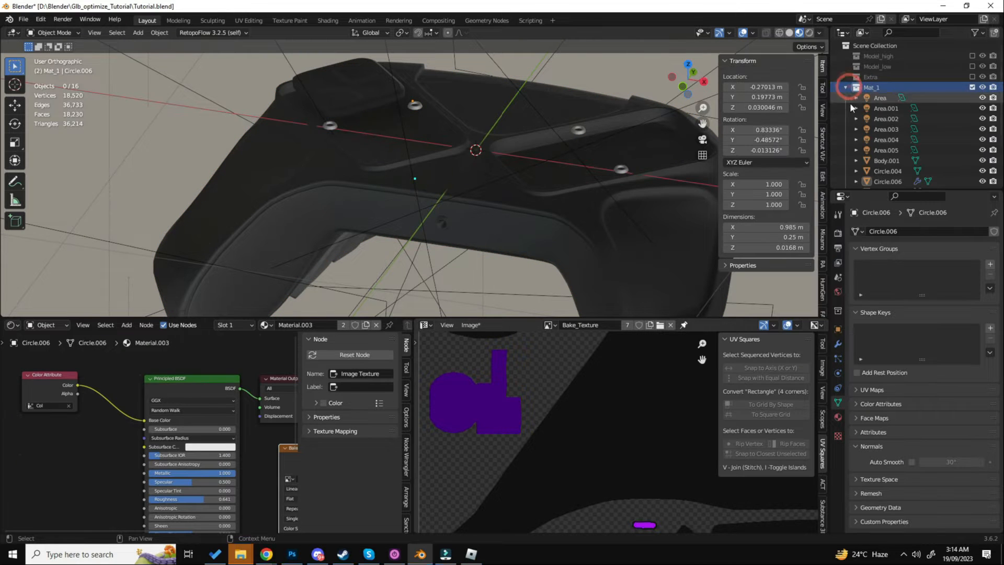
scroll(849, 102, down, 2)
click(880, 77)
shift+click(883, 129)
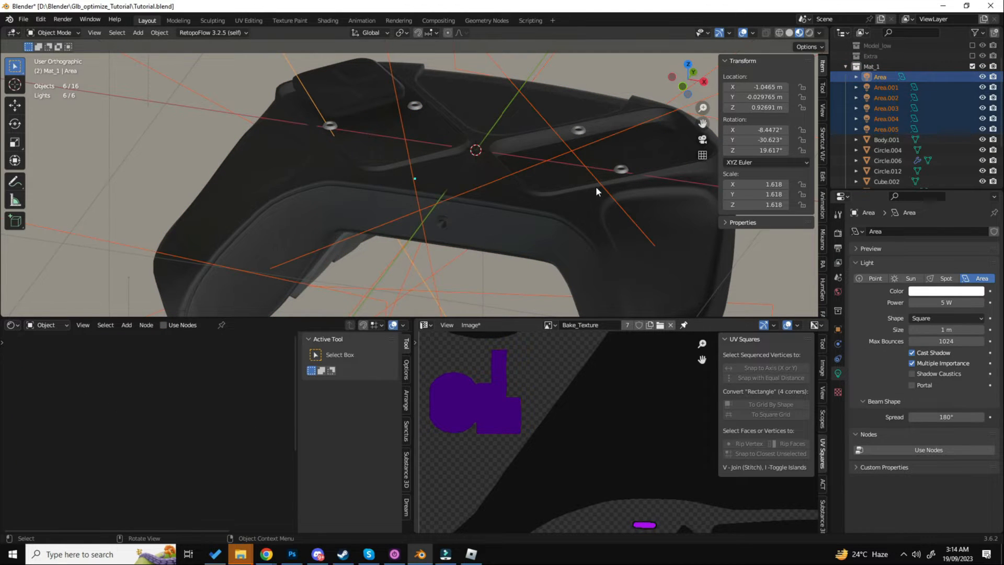
key(m)
click(644, 429)
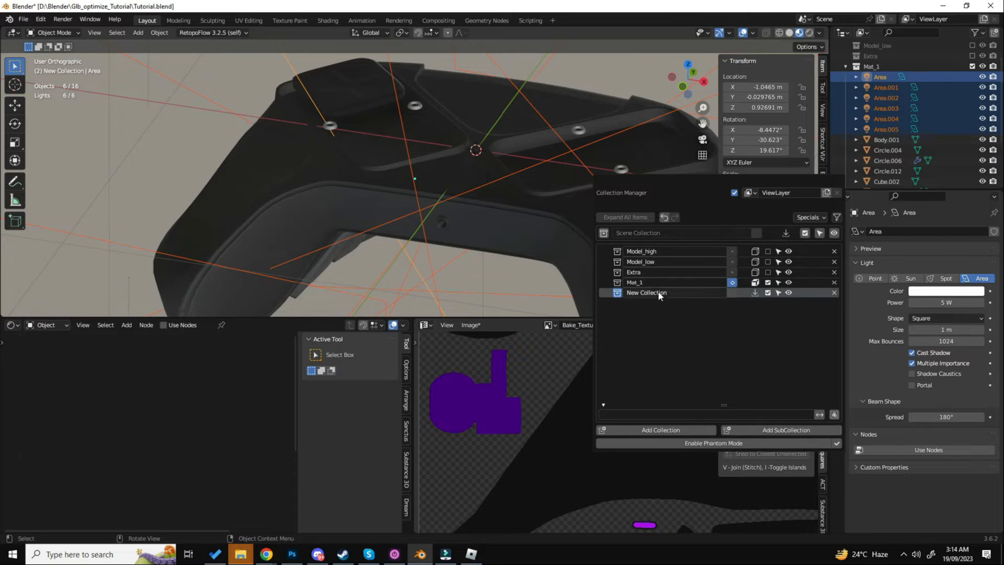
double_click(658, 292)
text(Lights)
key(Return)
click(753, 293)
- Deselect everything and exclude the Lights collection from the view layer
scroll(915, 172, down, 3)
middle_drag(691, 191, 604, 191)
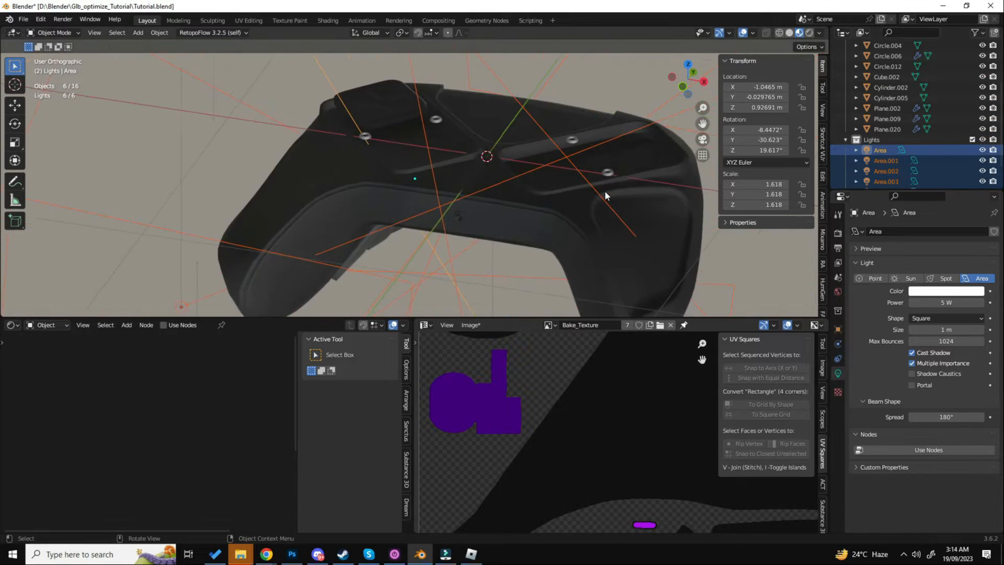
key(alt+a)
click(972, 139)
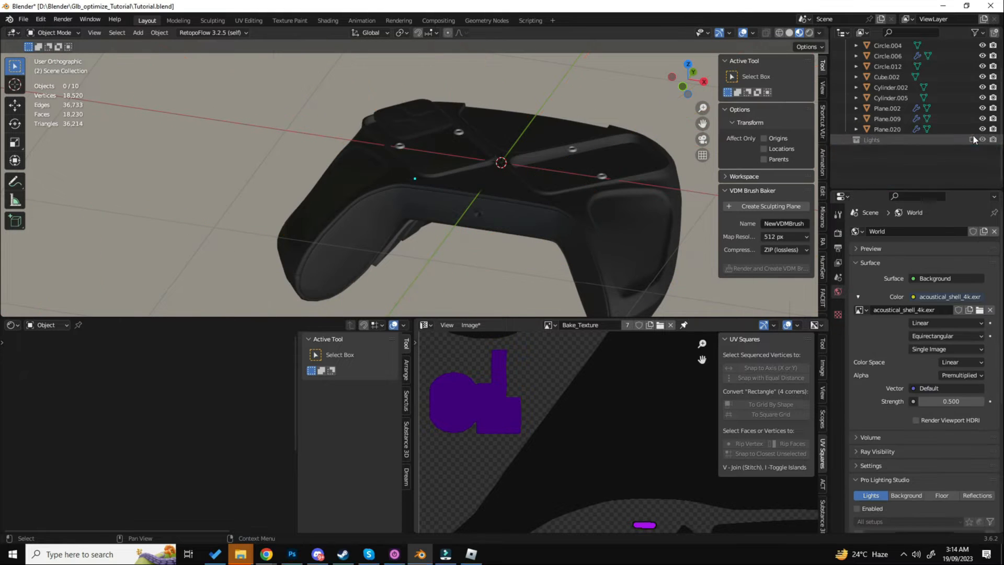
- Select all ten controller objects in the Mat_1 collection, with the body as the active object
click(500, 195)
scroll(500, 191, down, 5)
drag(349, 120, 577, 254)
scroll(533, 192, up, 5)
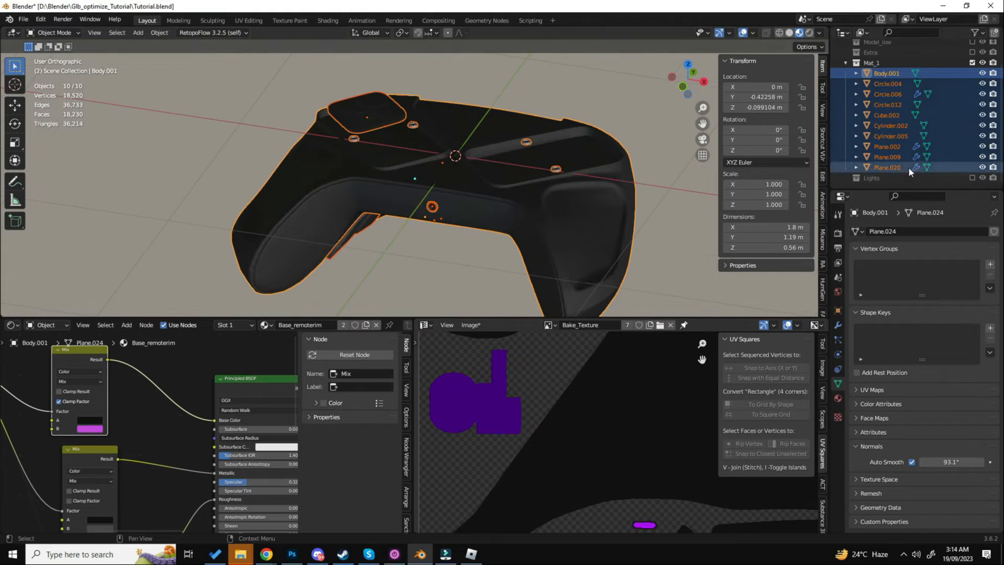
- Include the Lights collection in the view layer and make the Bake_Texture image node active in the body's Base_remoterim material
click(972, 177)
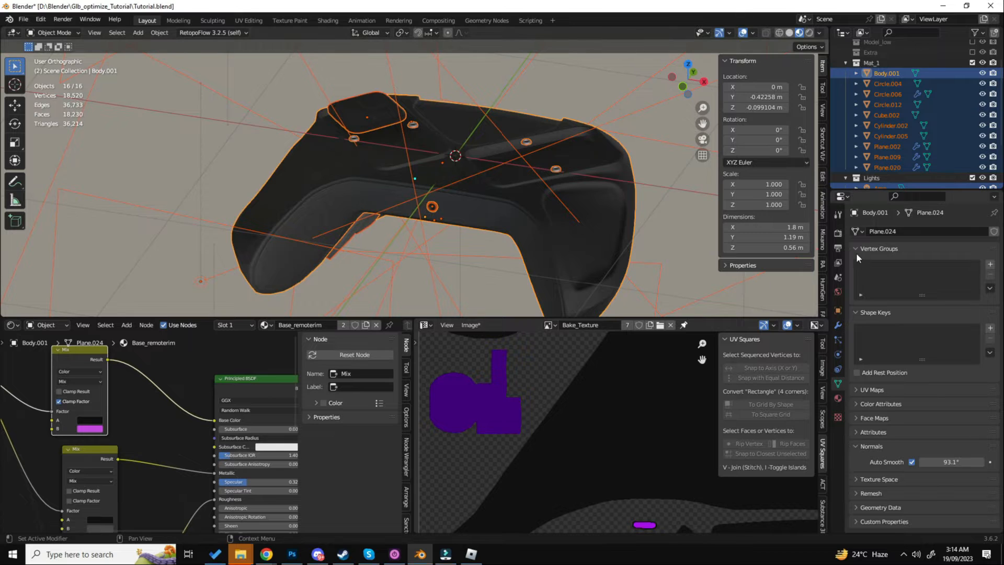
click(838, 235)
scroll(948, 388, down, 10)
scroll(914, 358, down, 6)
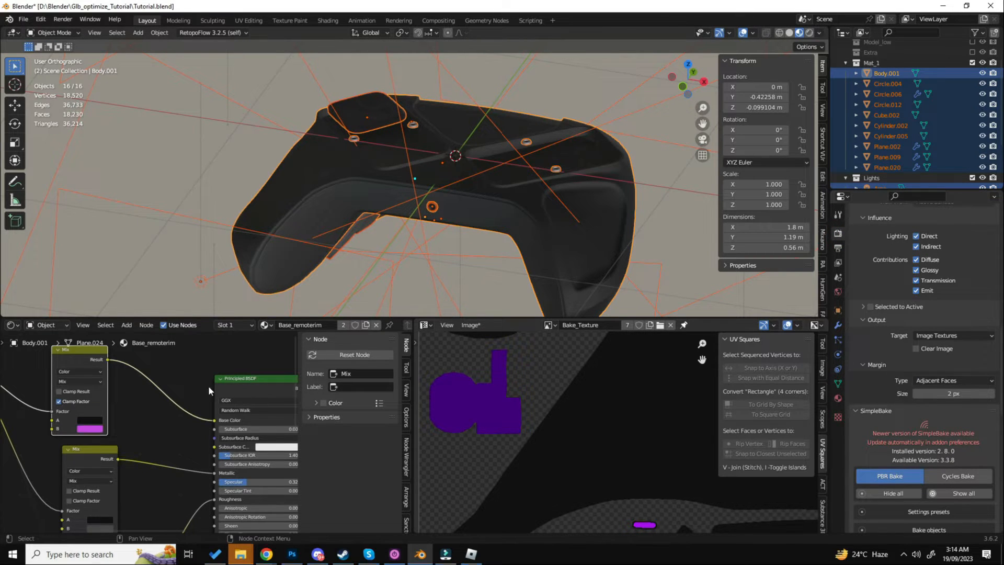
scroll(208, 385, down, 4)
middle_drag(251, 402, 172, 391)
scroll(193, 410, up, 3)
click(220, 424)
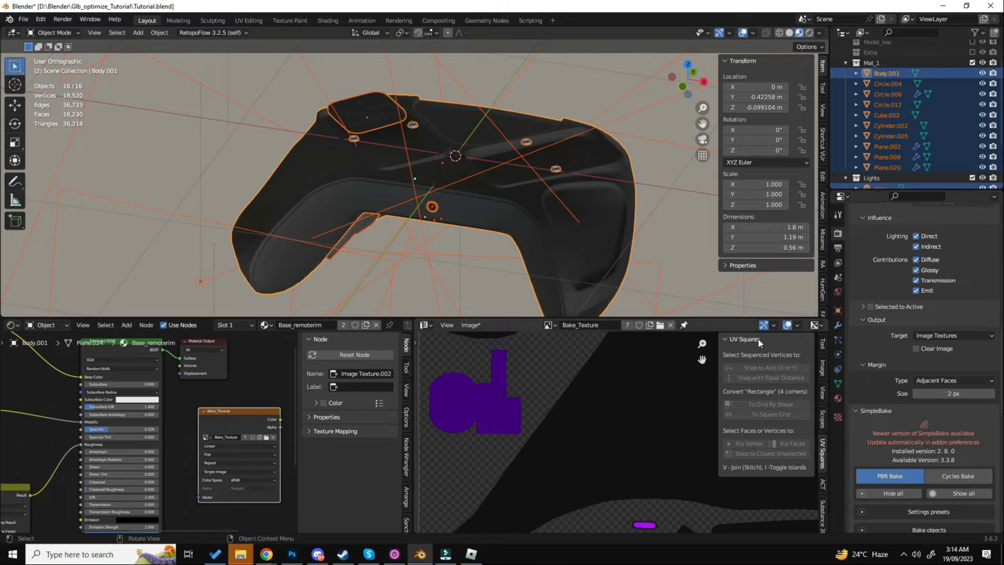
- Check which image node is active in the body's Material.006 and in the small central cylinder's Base_remote material
click(838, 398)
scroll(908, 357, up, 8)
click(870, 244)
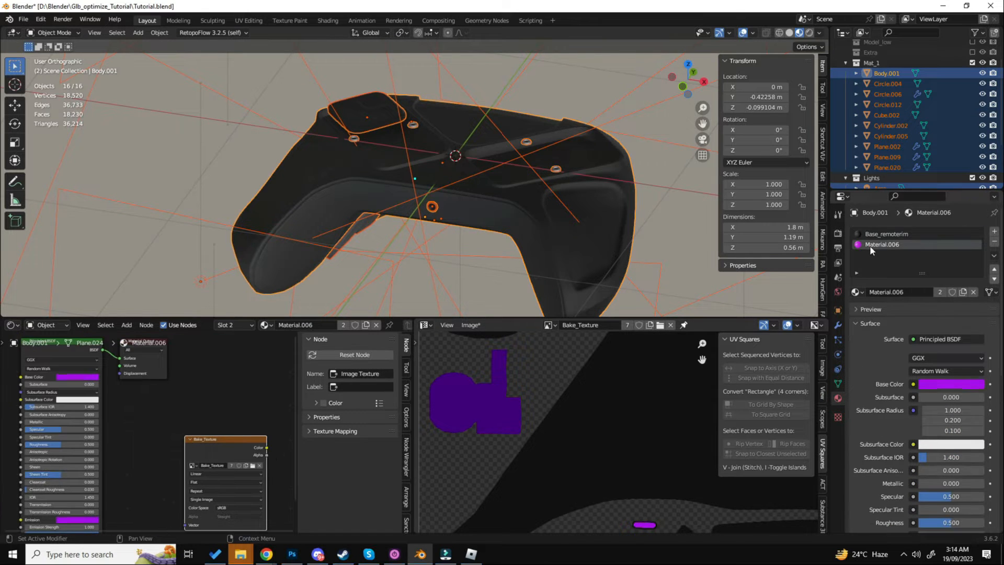
shift+click(433, 207)
scroll(434, 206, up, 4)
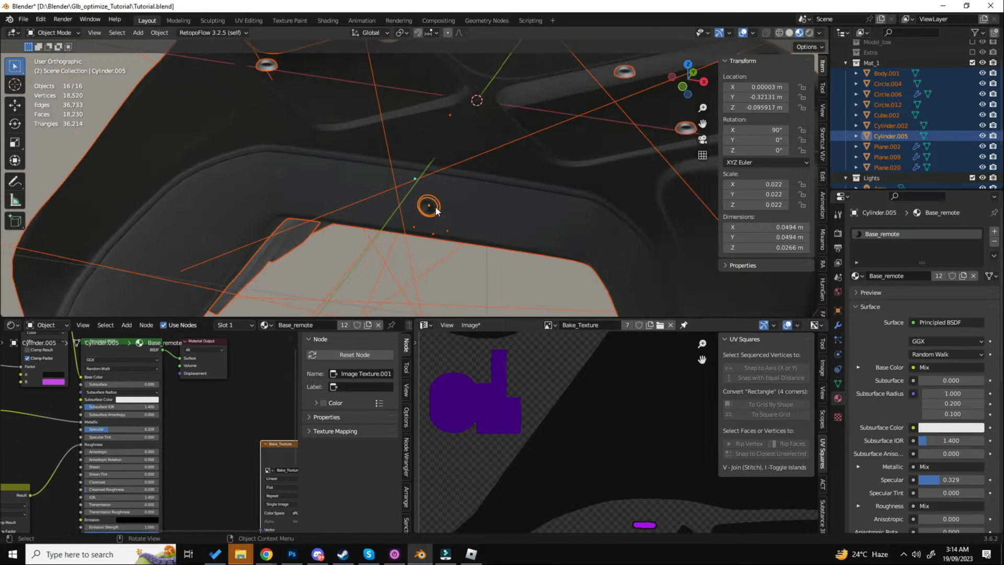
- Try to bake the Combined map with the area lights included in the selection
click(838, 233)
scroll(872, 298, down, 8)
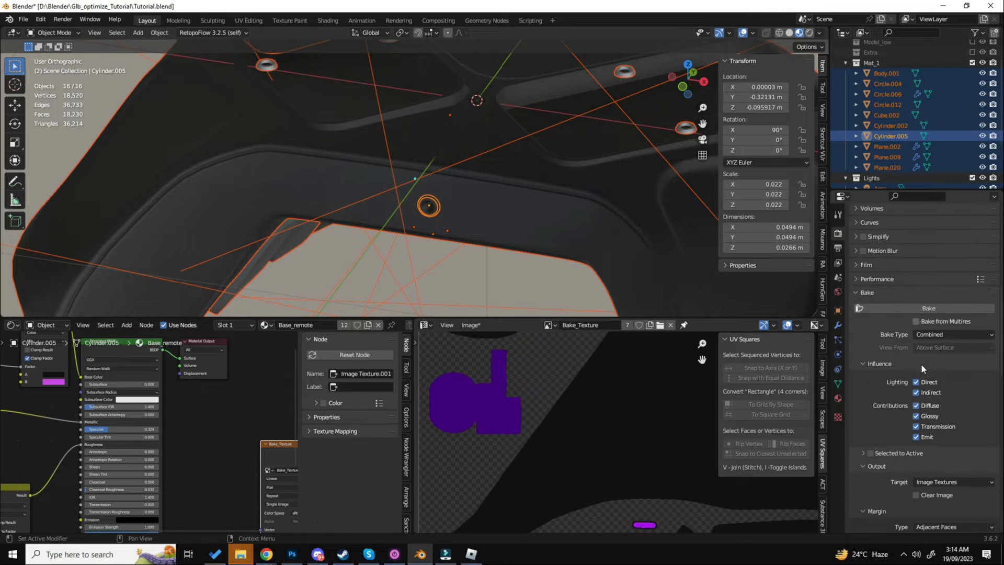
click(929, 309)
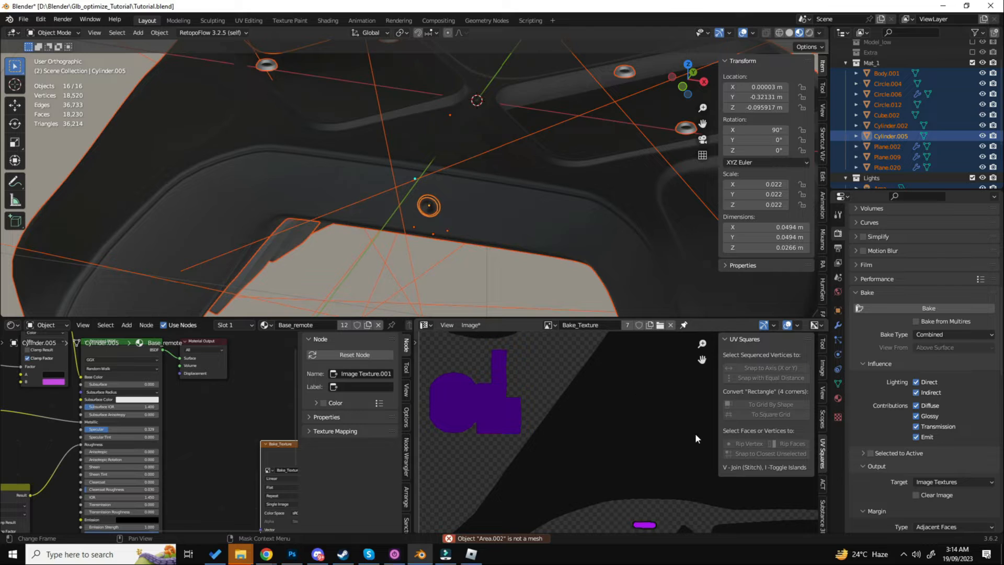
- Select only the objects of the Mat_1 collection and bake their Combined map to Bake_Texture
click(878, 63)
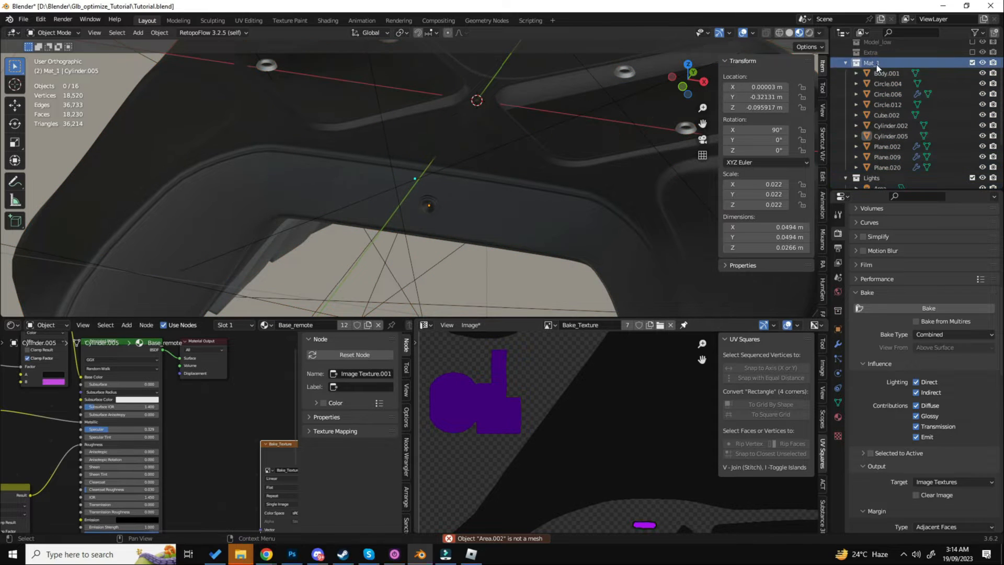
right_click(877, 64)
click(809, 130)
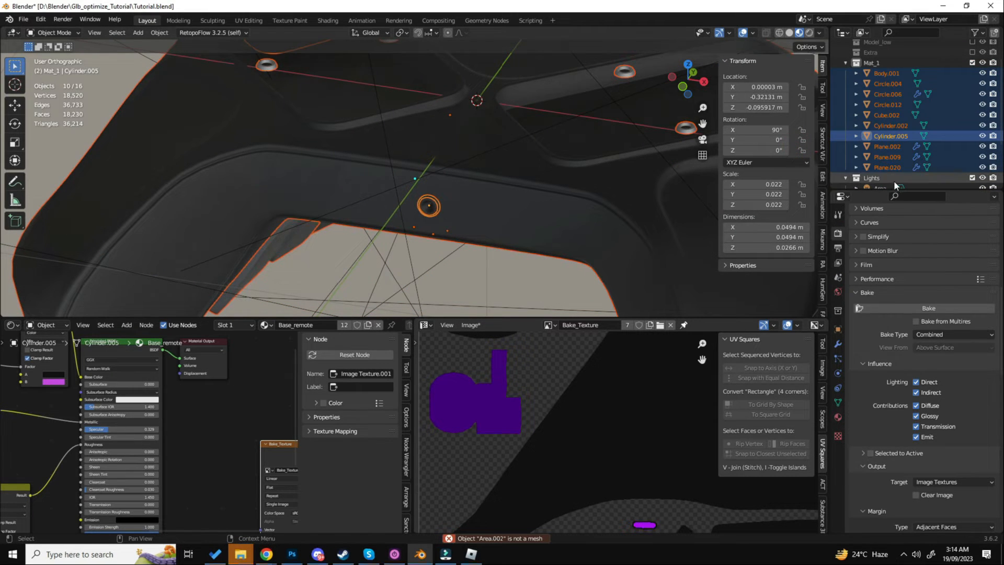
click(932, 308)
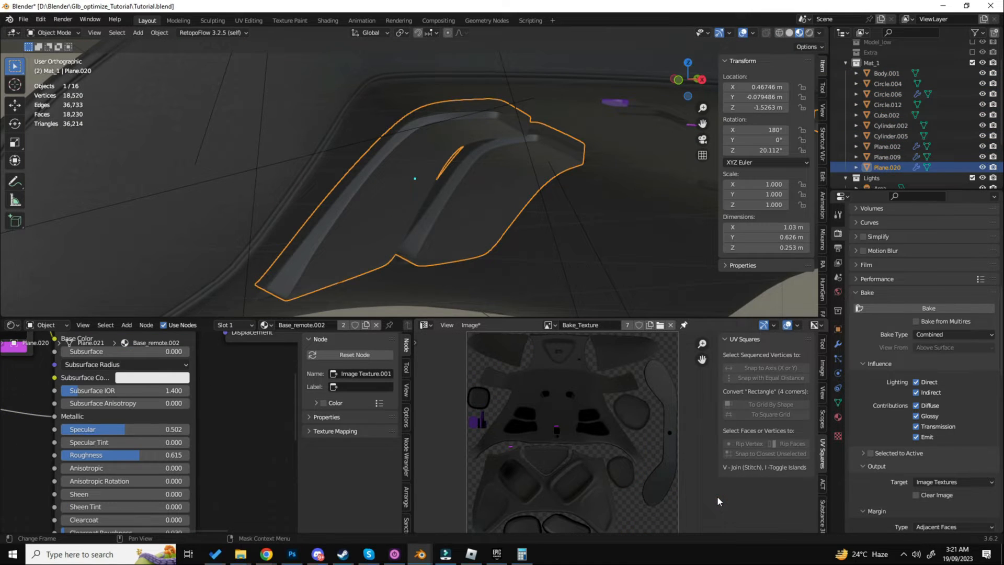
- Inspect the baked Combined texture up close, examining the shading across the controller's UV islands
middle_drag(576, 514, 558, 469)
middle_drag(570, 422, 577, 487)
scroll(612, 420, up, 3)
middle_drag(711, 510, 661, 383)
middle_drag(549, 460, 640, 399)
scroll(553, 414, up, 4)
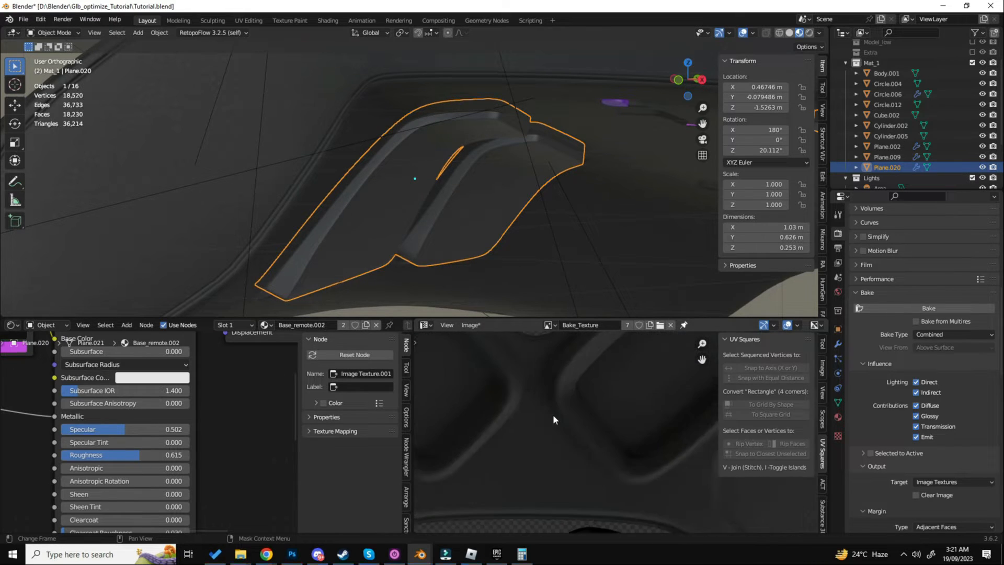
scroll(553, 414, down, 3)
scroll(557, 459, up, 4)
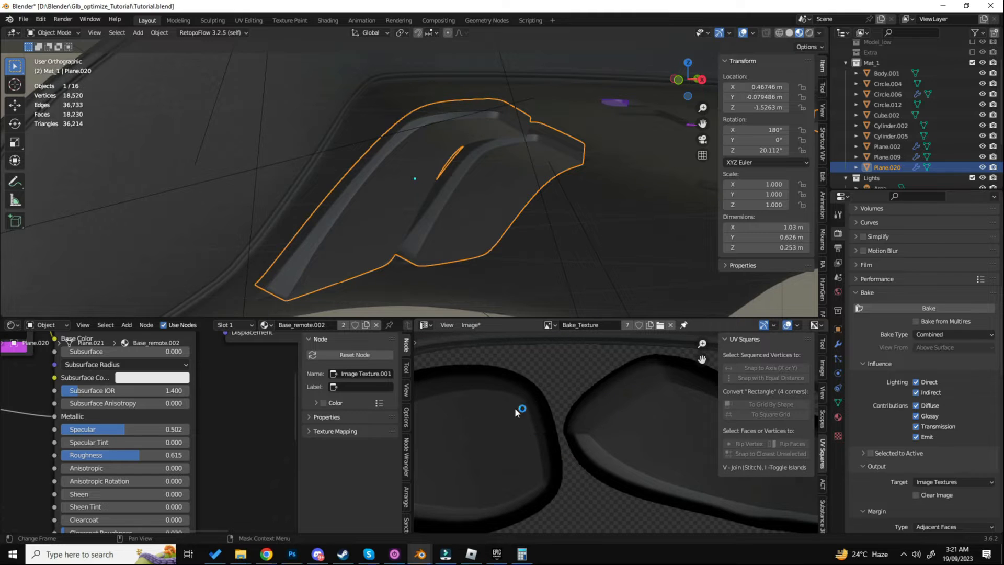
- Save the baked image as Combined_bake.png in the Glb_optimize_Tutorial folder
click(470, 324)
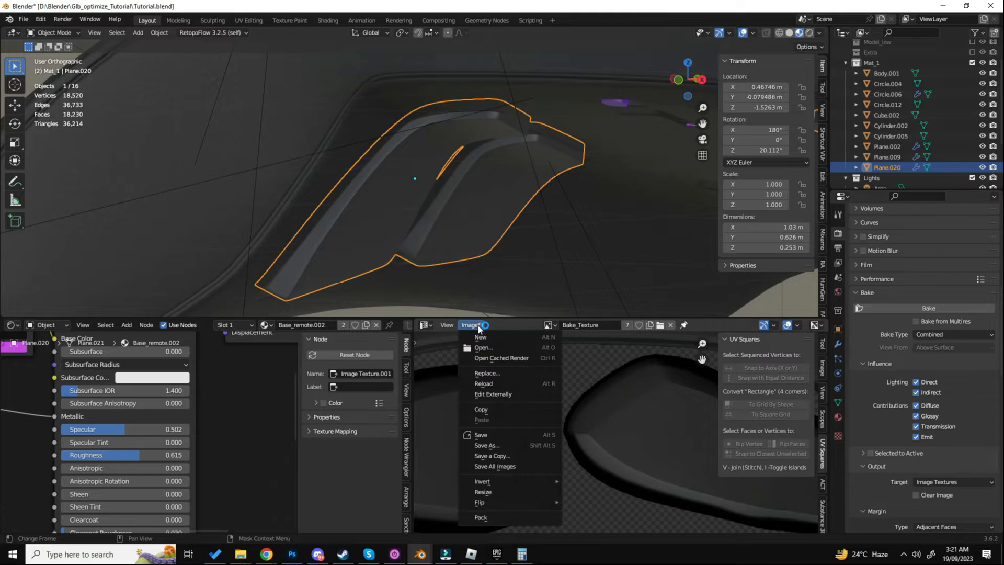
click(503, 444)
click(378, 409)
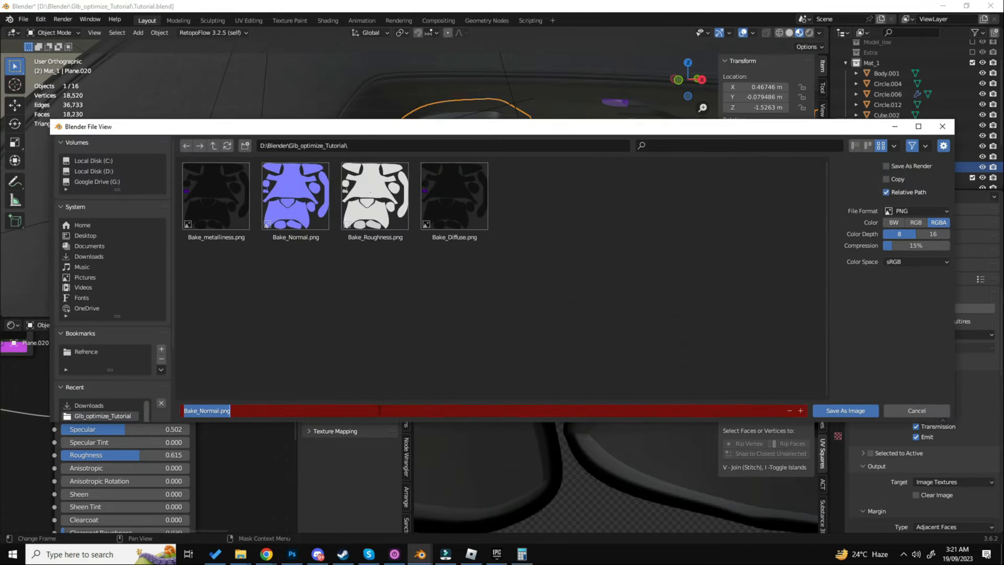
key(BackSpace)
text(Combined)
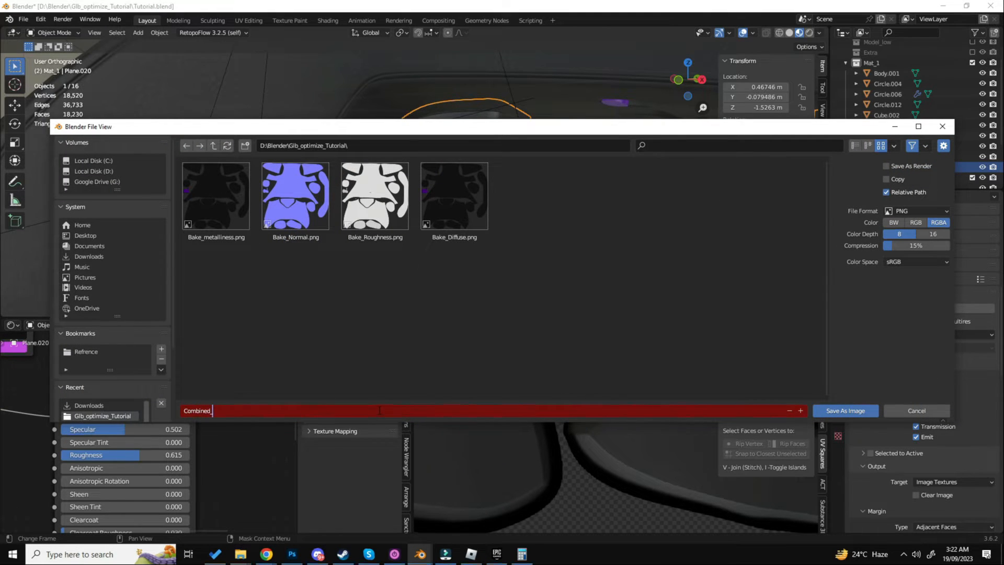
text(_bake)
key(Return)
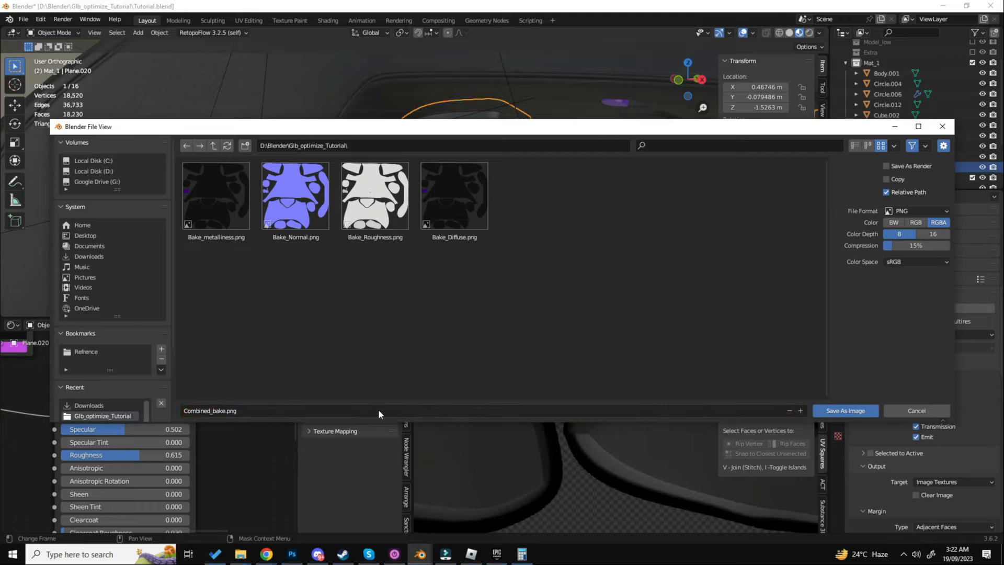
click(851, 412)
- Deselect everything, exclude the Mat_1 collection and include the Model_low collection in the view layer instead
key(a)
middle_drag(544, 188, 499, 230)
click(845, 63)
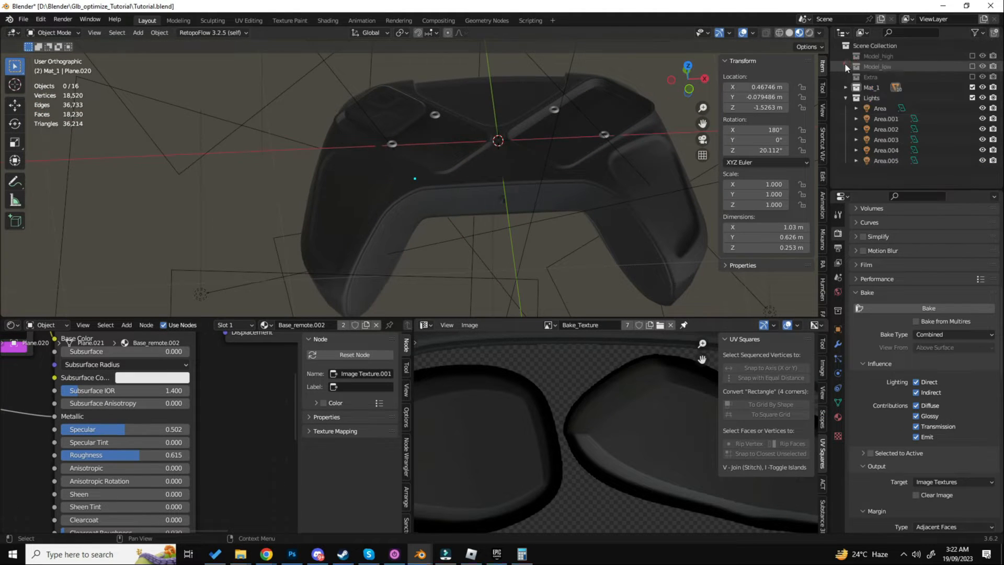
click(971, 86)
click(971, 77)
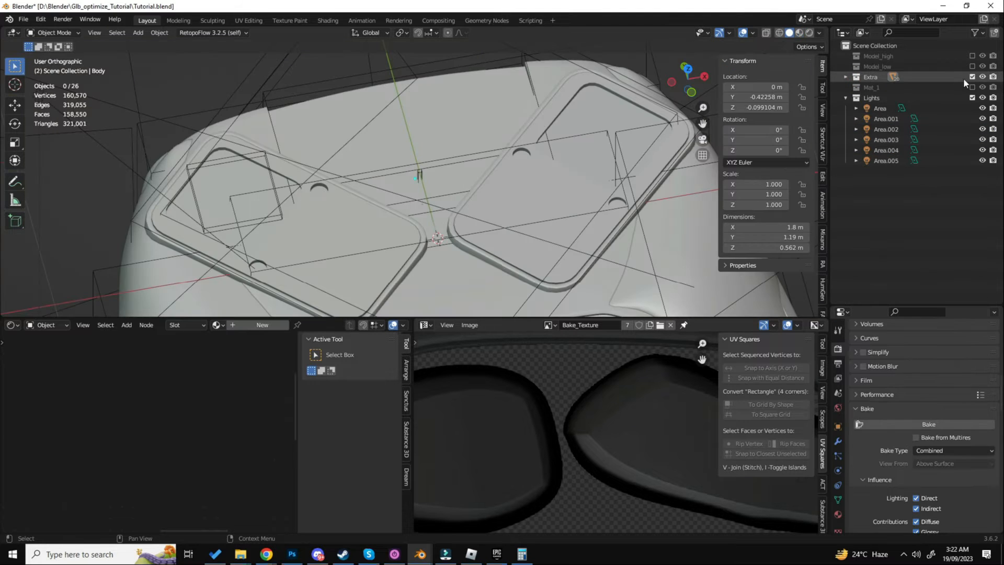
click(971, 66)
scroll(524, 178, down, 7)
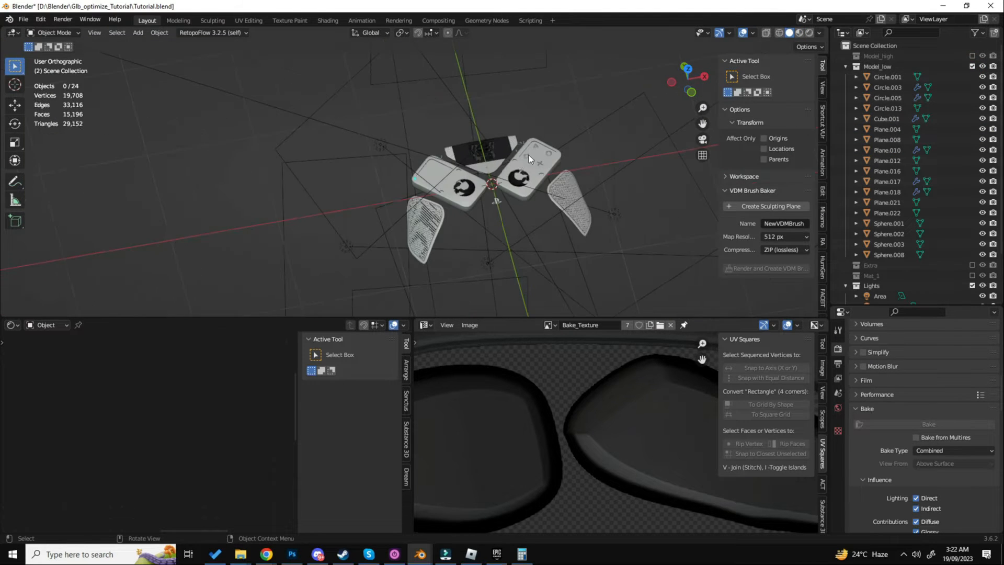
shift+middle_drag(528, 181, 576, 128)
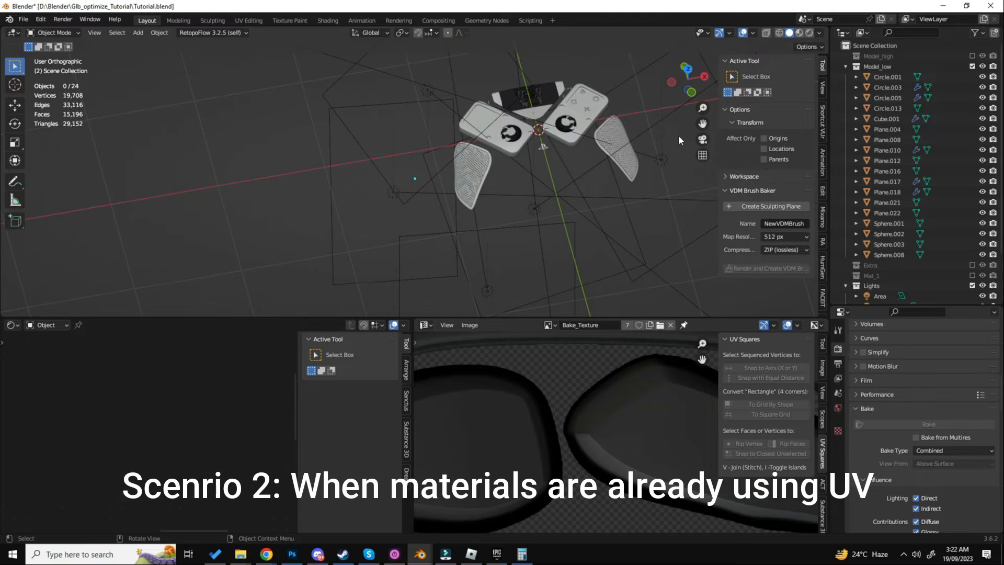
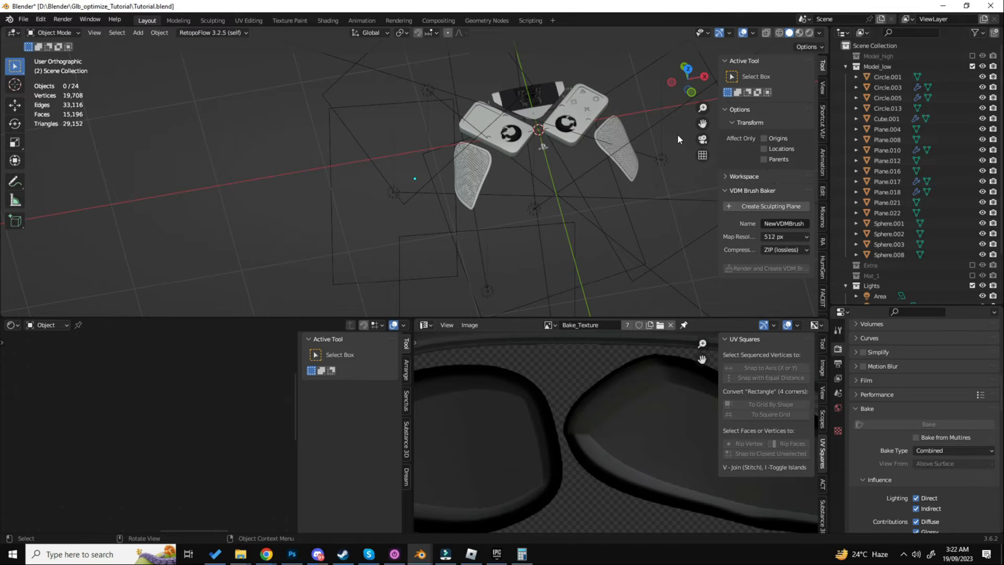
- Select the central touchpad panel, Plane.004, on its own and examine how its texture lies on the surface
scroll(533, 125, up, 11)
click(457, 204)
scroll(457, 203, down, 5)
shift+middle_drag(513, 195, 485, 229)
key(a)
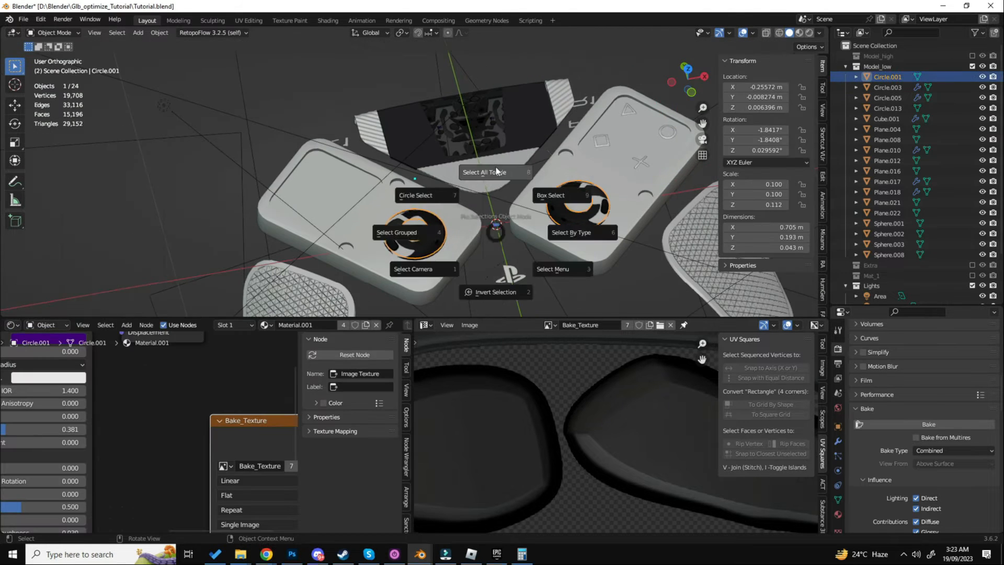
click(495, 167)
scroll(504, 149, up, 5)
click(519, 143)
shift+middle_drag(512, 139, 540, 245)
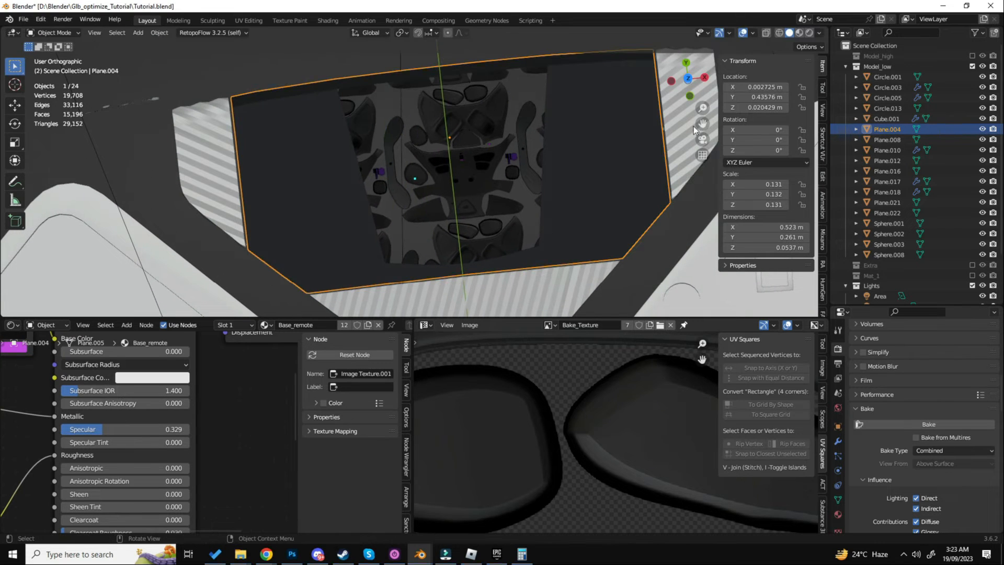
- Set the solid viewport color to Material and switch the 3D viewport to Material Preview shading
scroll(514, 157, down, 5)
click(819, 33)
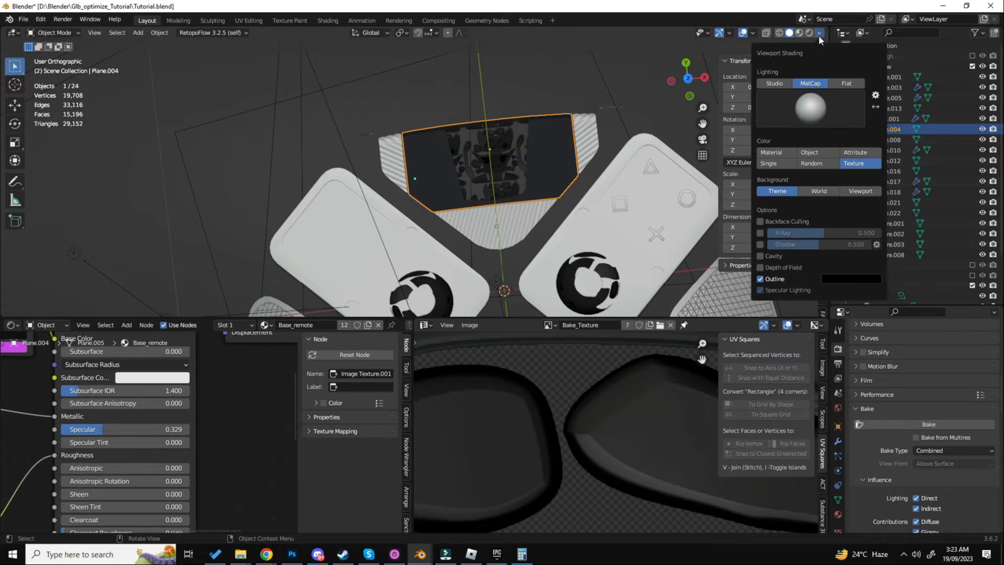
click(779, 155)
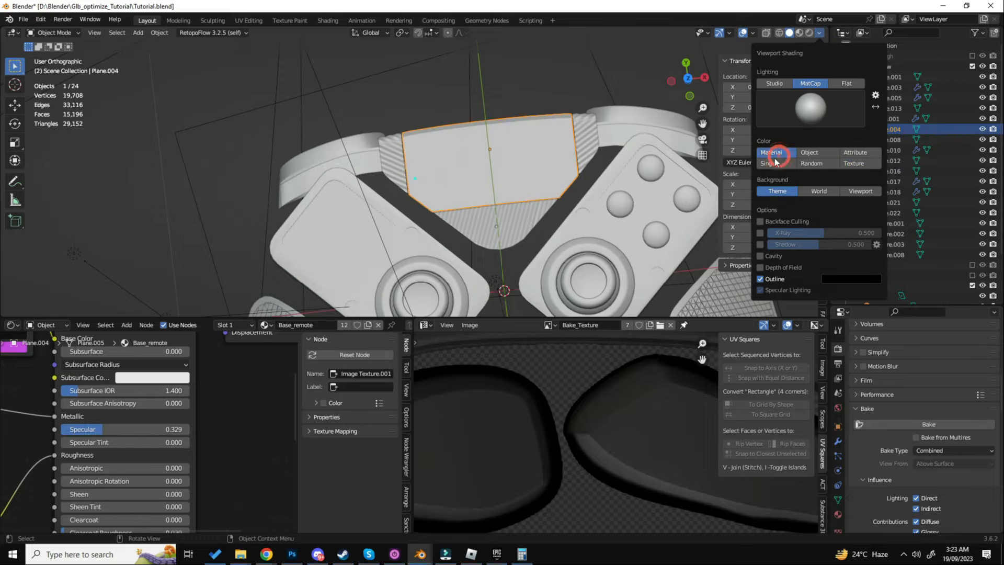
shift+middle_drag(564, 184, 563, 130)
key(z)
click(568, 187)
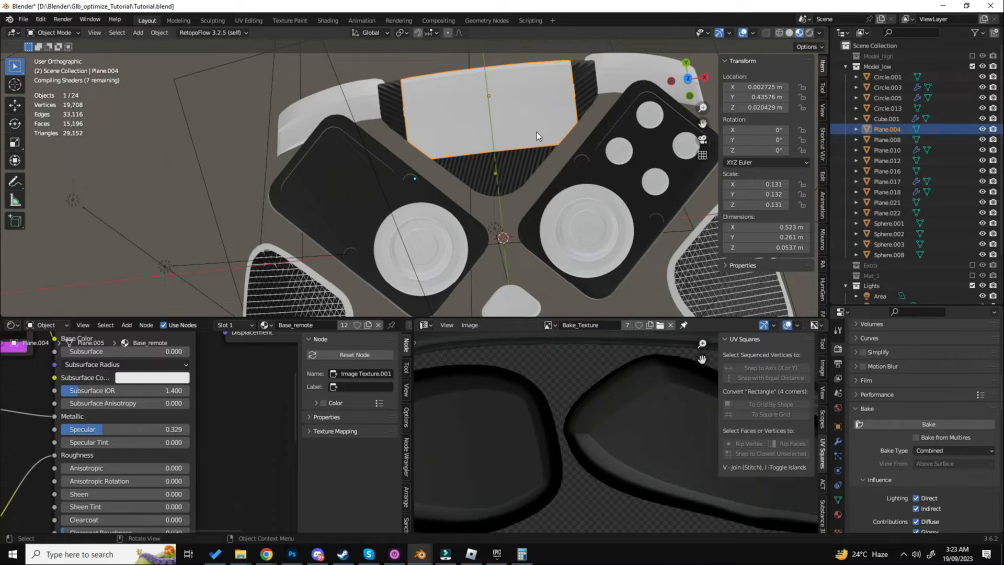
scroll(536, 132, down, 3)
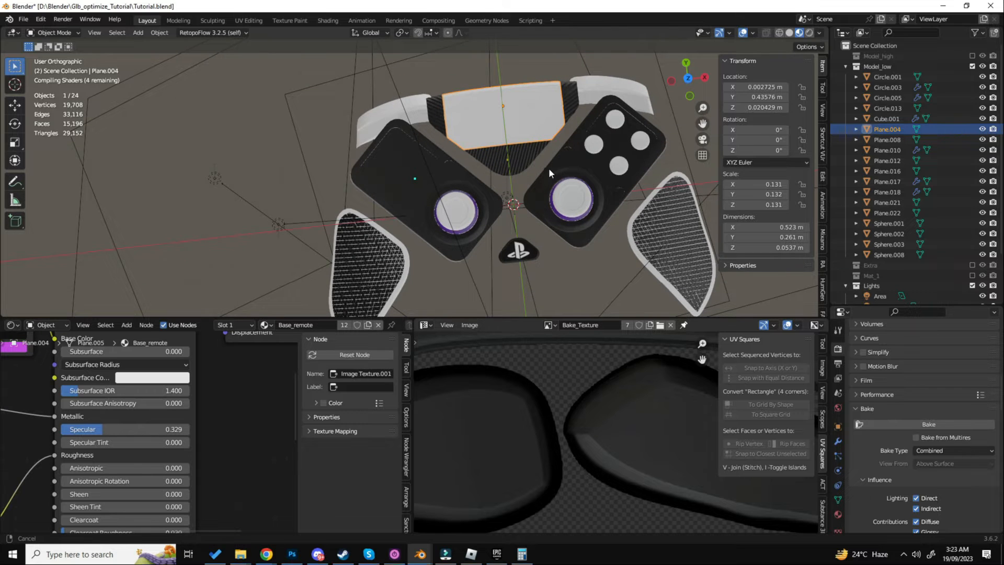
- Deselect everything and examine the cross, circle and triangle buttons up close to check their symbol textures
middle_drag(548, 170, 557, 216)
scroll(557, 187, up, 4)
scroll(557, 188, down, 3)
key(alt+a)
scroll(556, 214, up, 2)
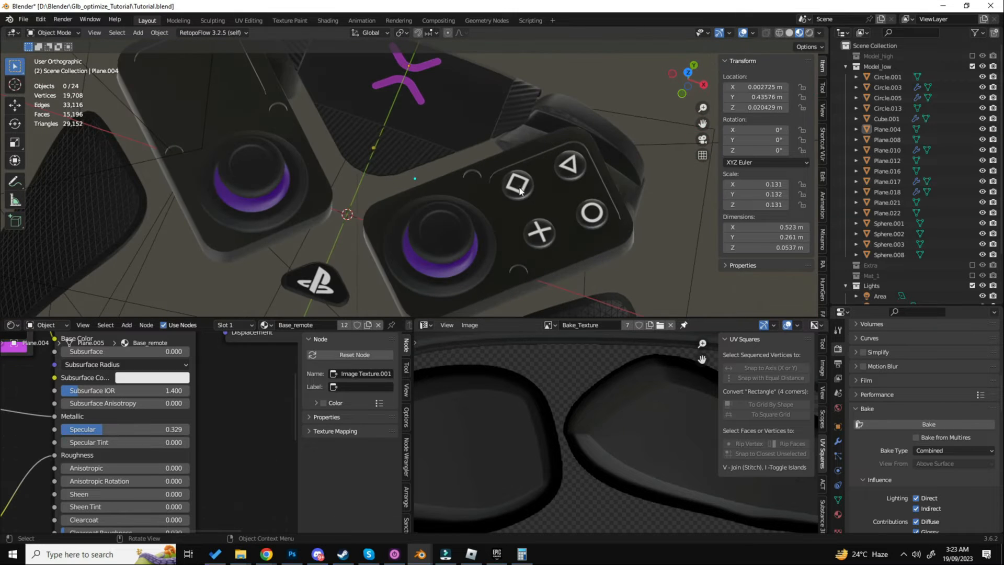
click(538, 231)
click(591, 212)
click(569, 165)
scroll(518, 208, down, 4)
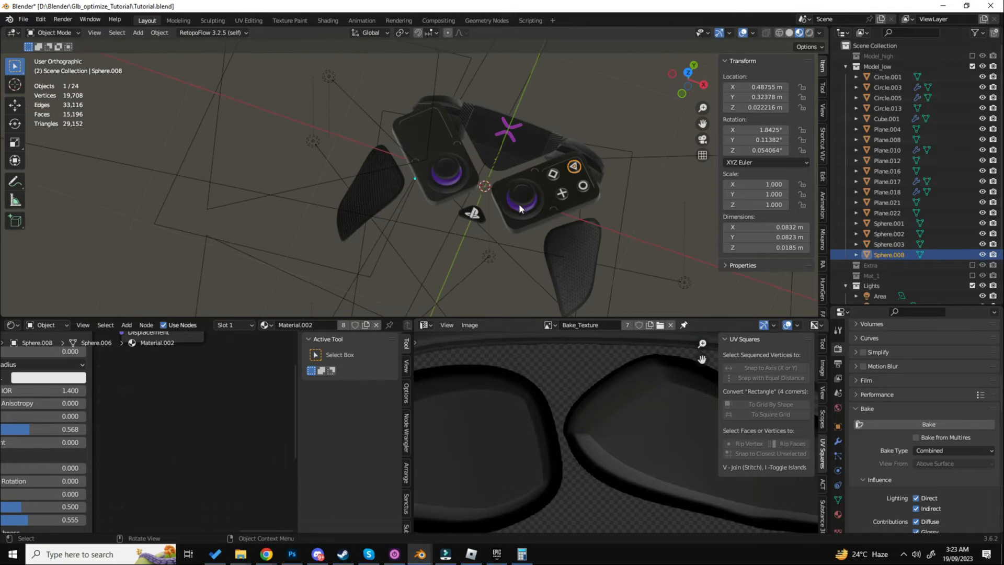
- Examine the textured R2 trigger, the touchpad's purple logo and the square button at close range
middle_drag(519, 203, 601, 191)
click(611, 241)
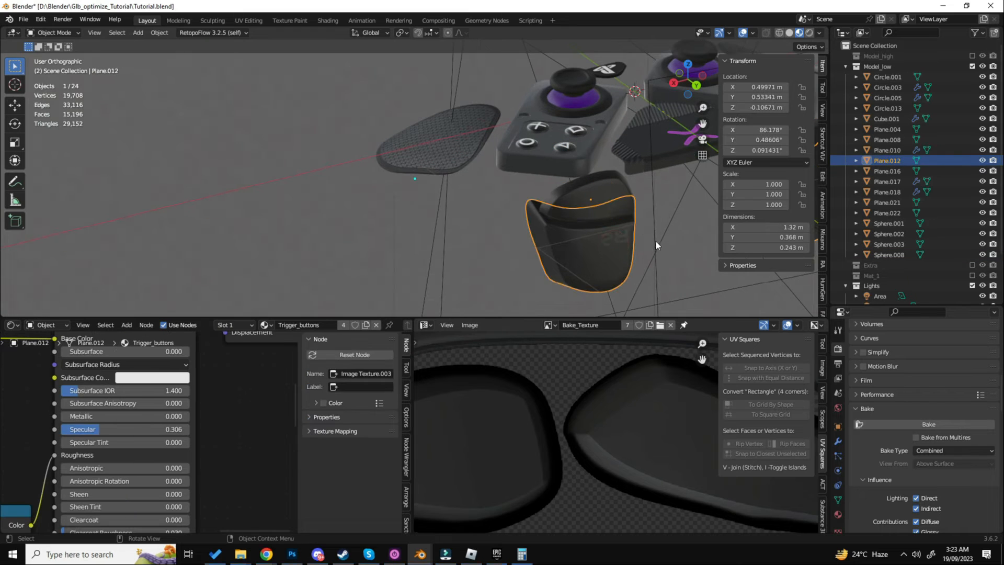
shift+middle_drag(654, 241, 497, 229)
scroll(462, 194, up, 3)
shift+middle_drag(602, 68, 513, 151)
scroll(513, 148, up, 3)
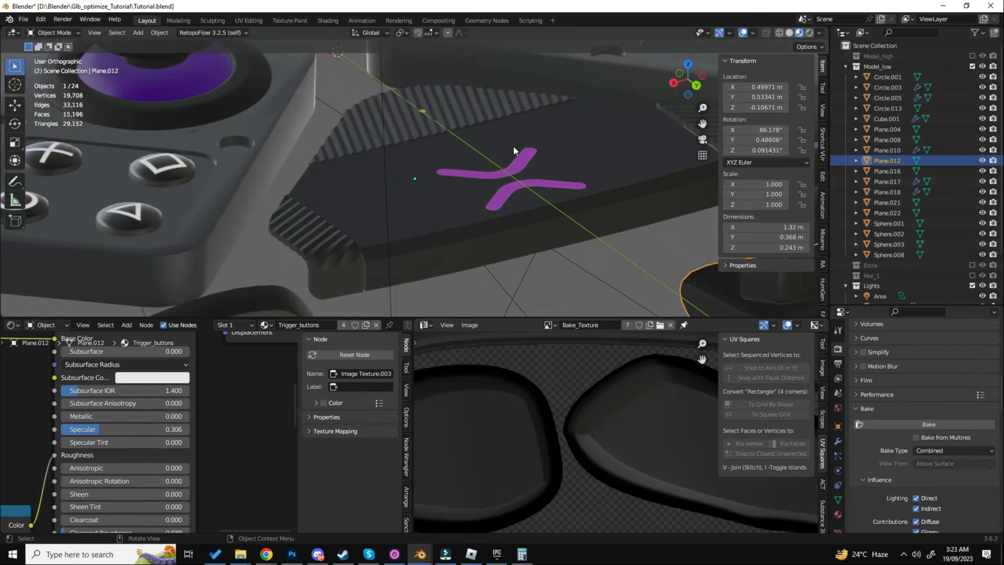
click(512, 146)
scroll(513, 146, down, 4)
shift+middle_drag(371, 174, 463, 165)
scroll(463, 165, up, 4)
click(463, 165)
- Examine the shoulder and trigger button labels and the thumbsticks' purple bases up close
scroll(463, 165, down, 4)
shift+middle_drag(507, 233, 518, 168)
scroll(518, 167, up, 4)
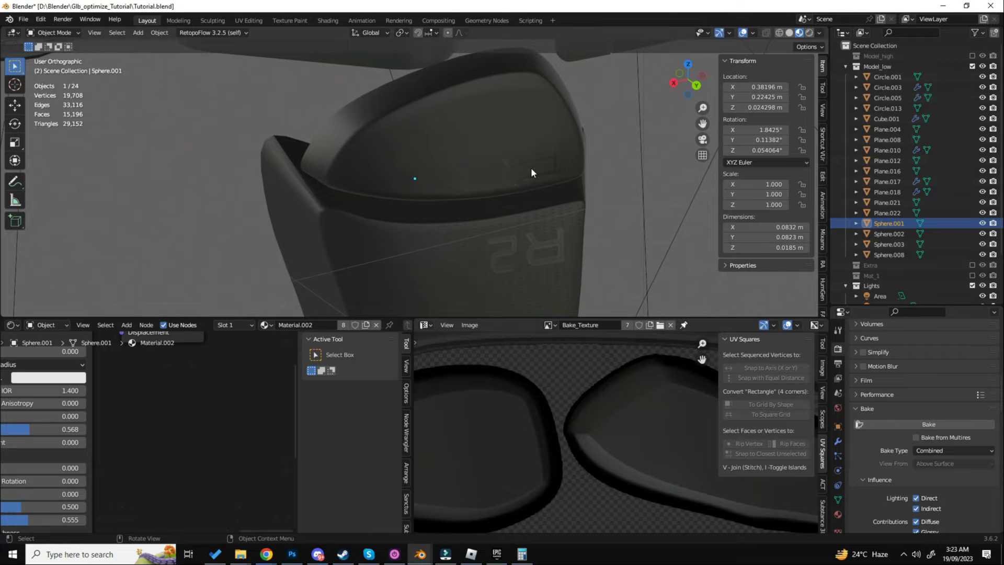
scroll(531, 172, down, 3)
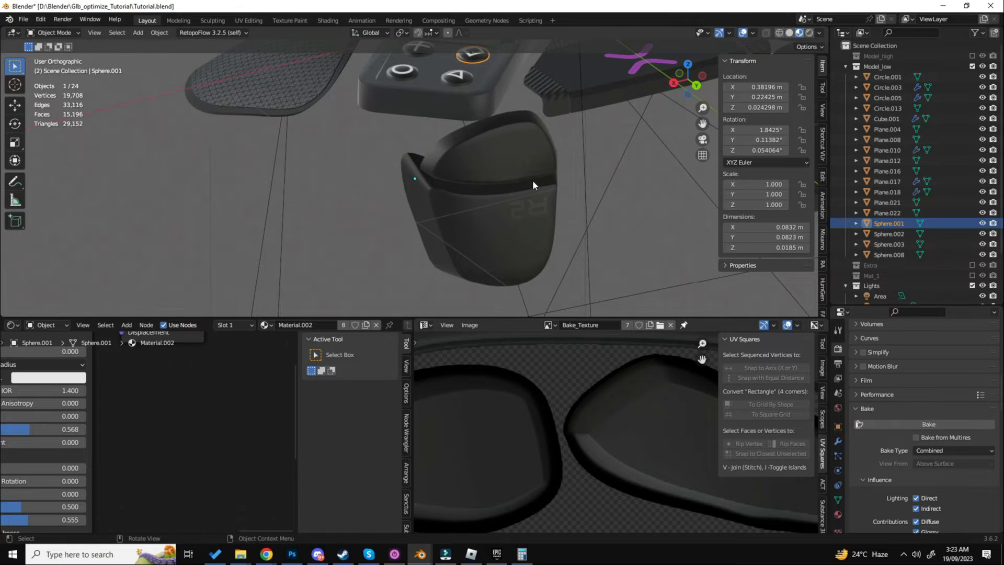
shift+middle_drag(556, 112, 541, 181)
scroll(540, 181, up, 3)
scroll(541, 181, down, 5)
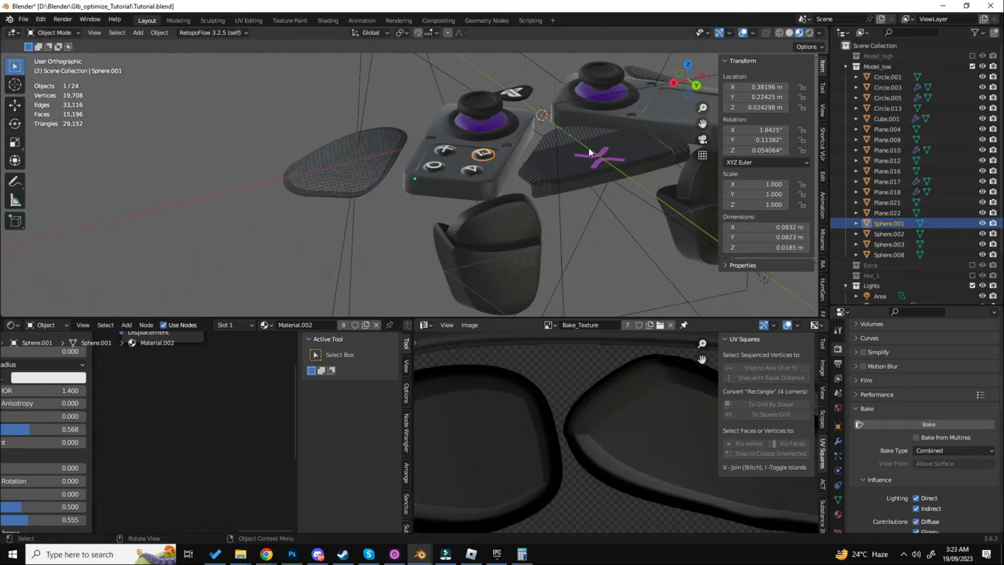
scroll(534, 143, up, 4)
click(515, 157)
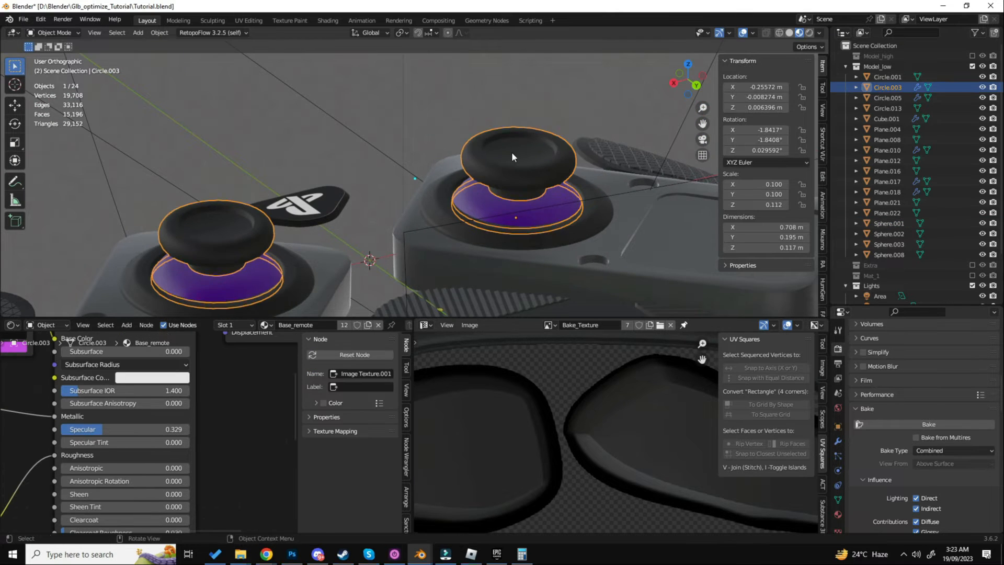
middle_drag(511, 153, 562, 163)
key(alt+a)
scroll(462, 144, up, 2)
click(450, 120)
key(alt+a)
- Delete the linked ring of faces around the thumbstick base in Circle.003
click(476, 121)
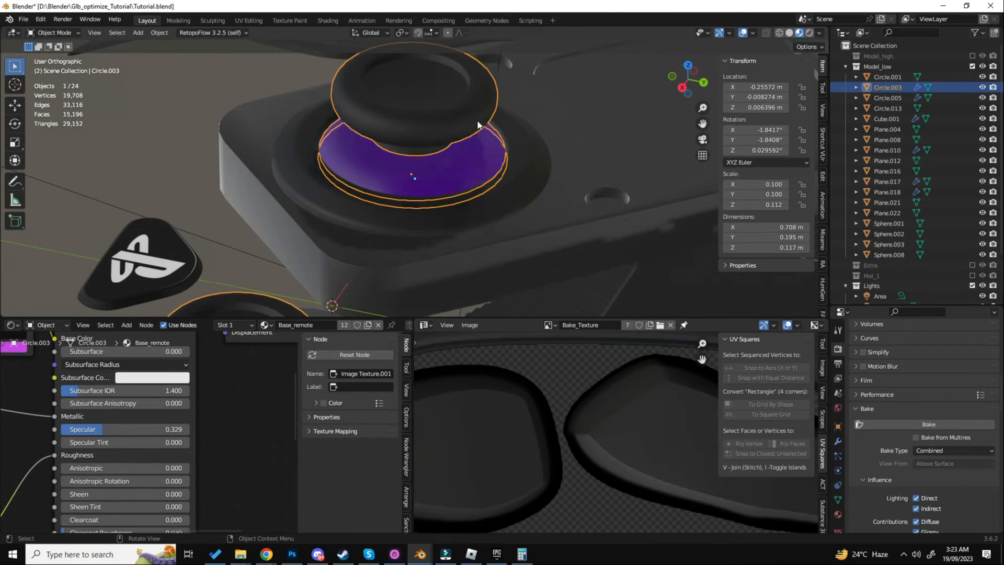
scroll(450, 183, down, 4)
scroll(587, 134, up, 5)
key(Tab)
key(alt+z)
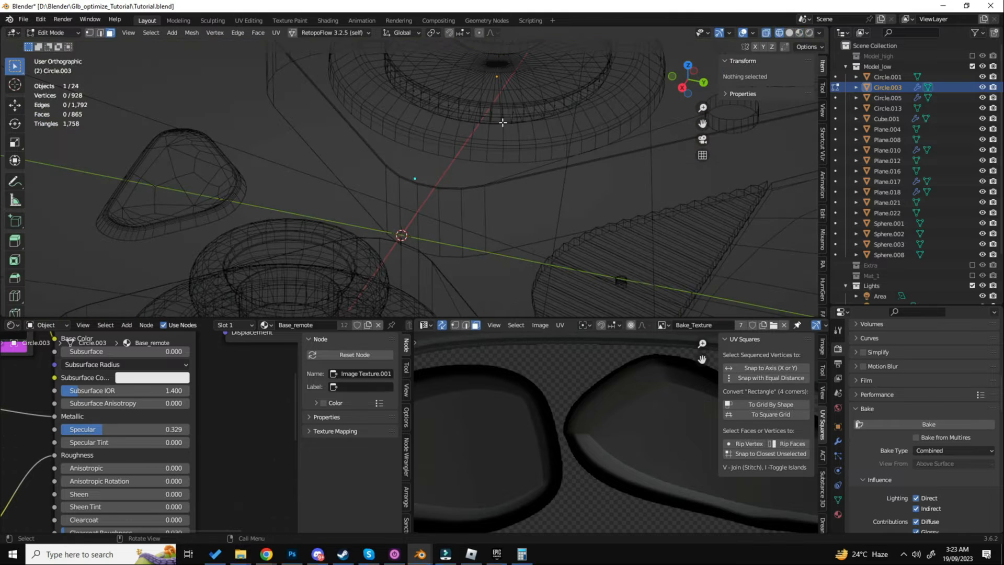
click(503, 115)
key(l)
scroll(507, 128, down, 5)
scroll(511, 99, up, 5)
key(z)
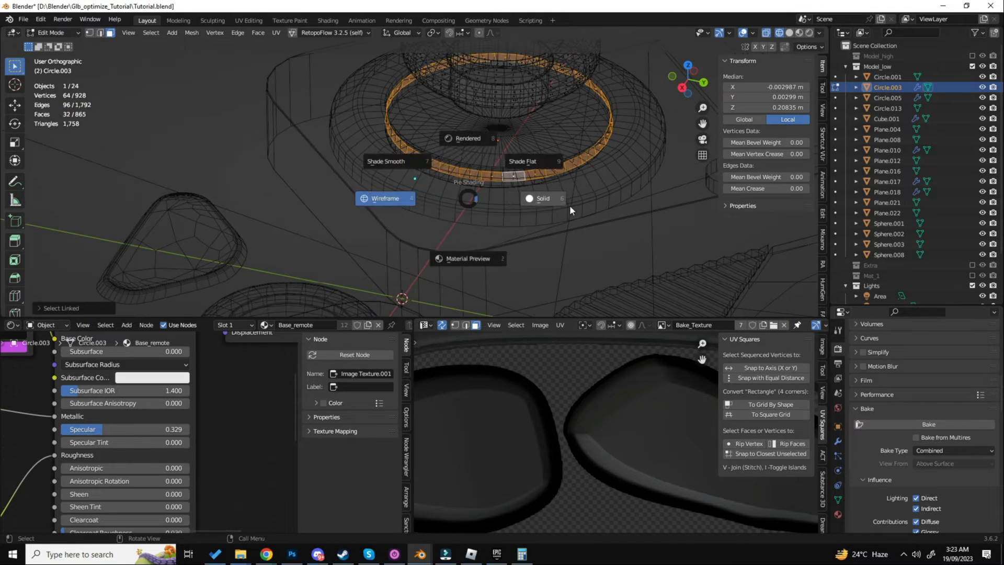
click(569, 205)
key(alt+a)
key(Tab)
- Return the viewport to Material Preview shading and select the controller's square button, Sphere.001
scroll(494, 162, down, 6)
key(alt+a)
shift+middle_drag(510, 132, 559, 201)
shift+middle_drag(410, 223, 515, 199)
shift+middle_drag(623, 170, 444, 177)
key(z)
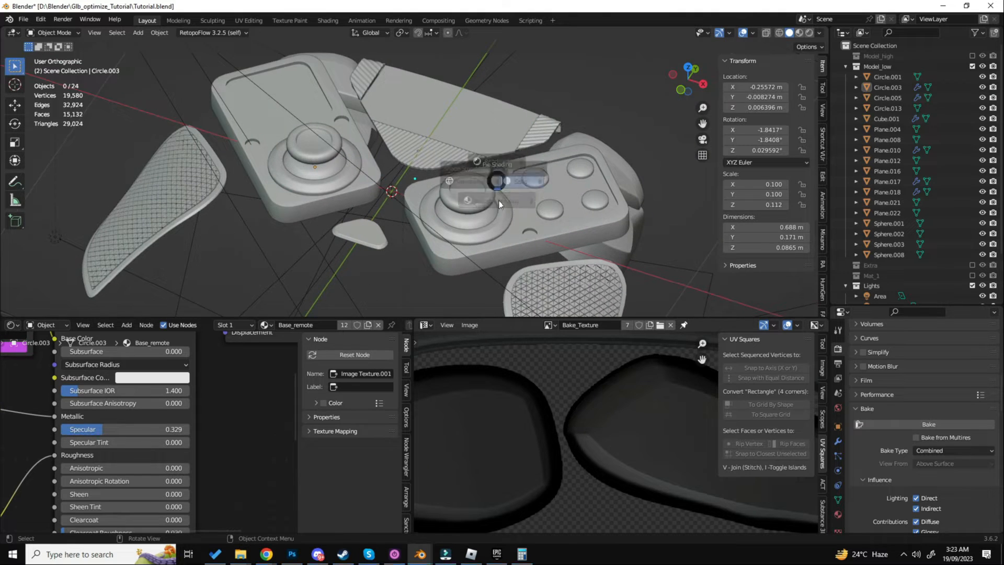
click(500, 217)
click(545, 173)
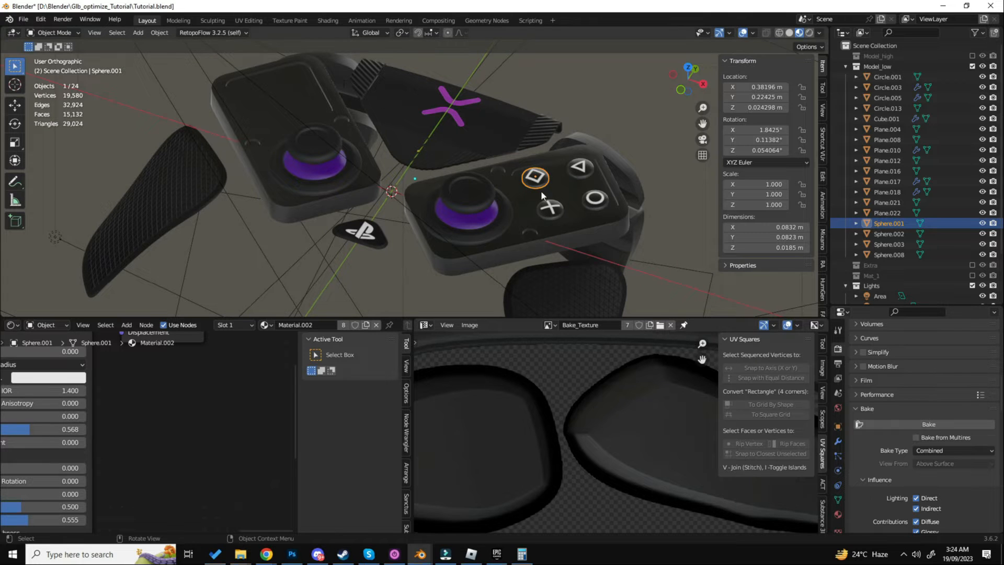
- Try a Smart UV Project with a 66° angle limit on all faces of the square button
scroll(541, 190, up, 3)
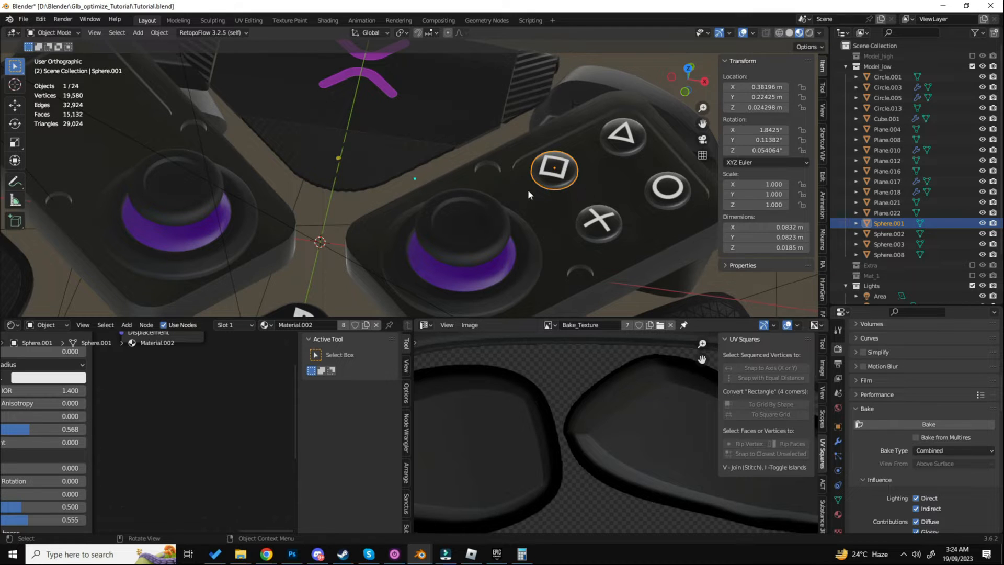
key(Tab)
key(alt+a)
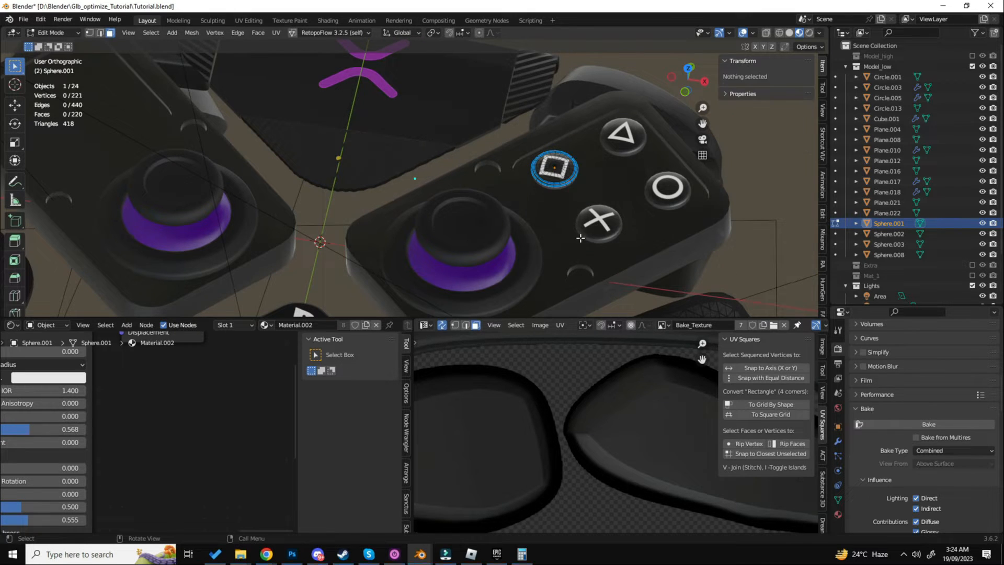
key(a)
key(u)
click(546, 179)
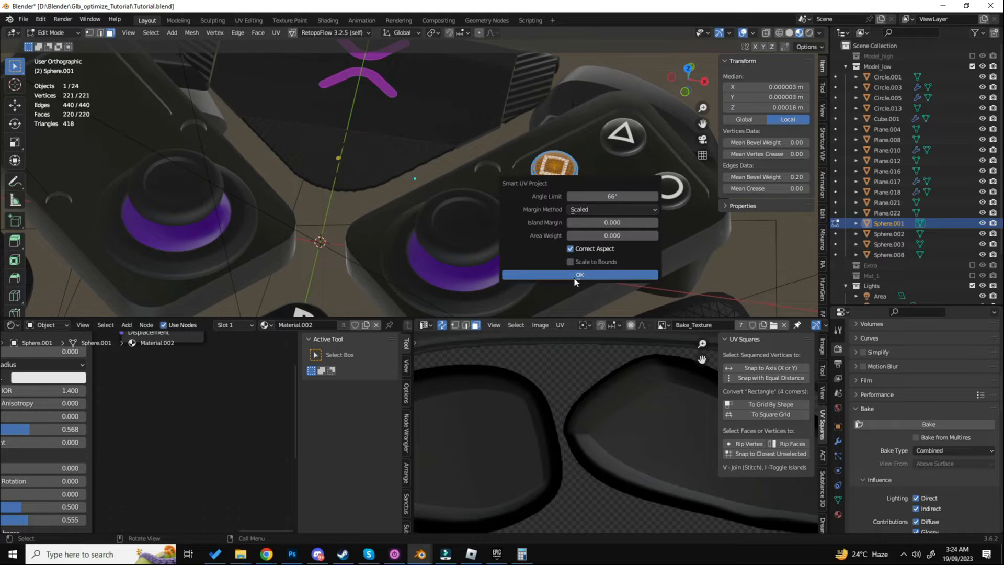
click(578, 275)
key(KP_Decimal)
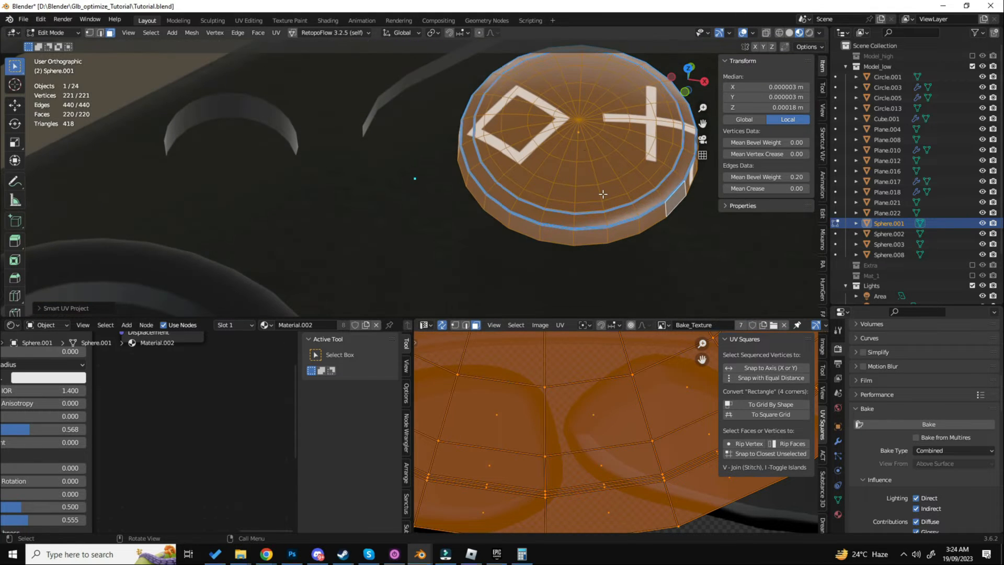
key(Tab)
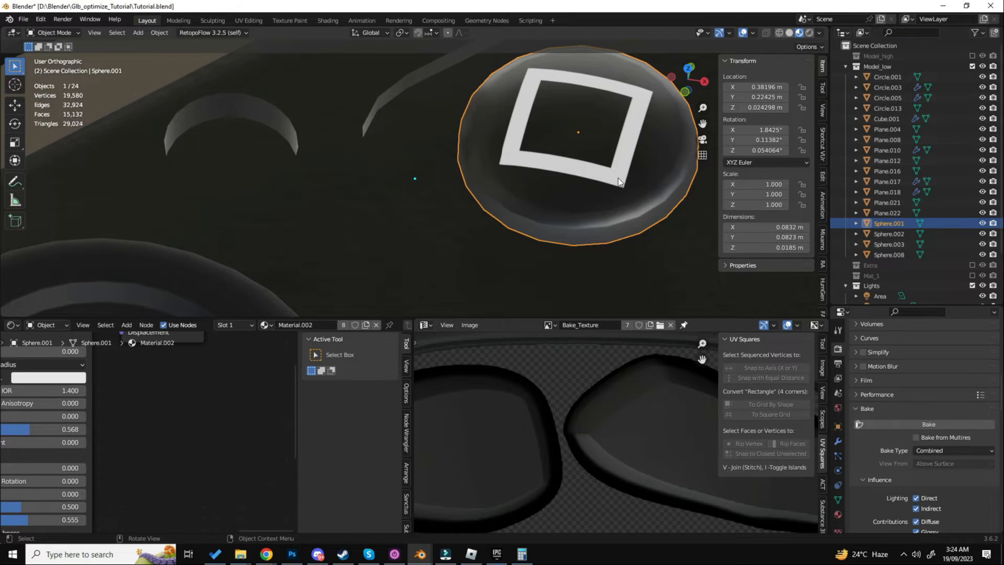
- Add a second UV map to the square button's mesh
click(838, 498)
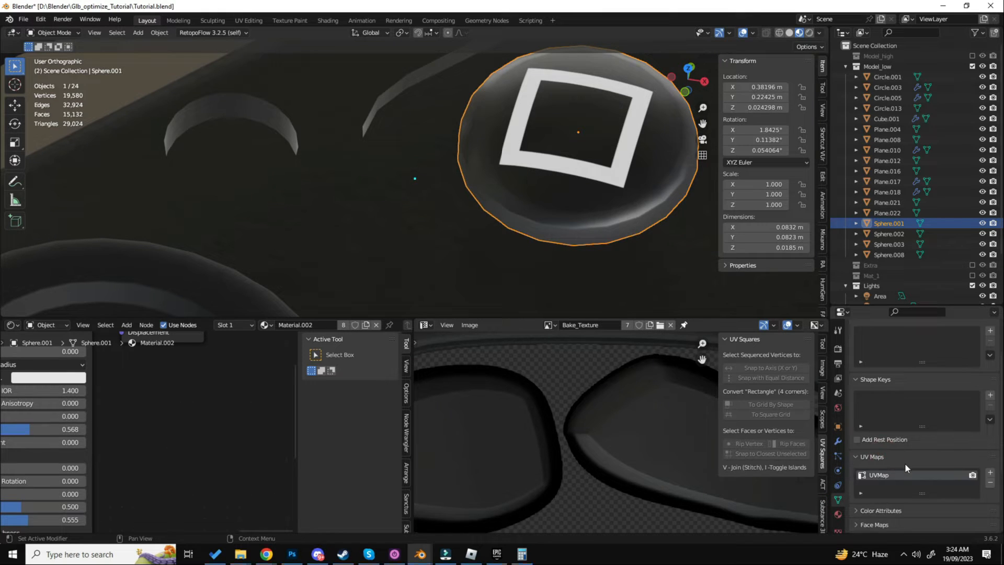
click(936, 394)
click(990, 411)
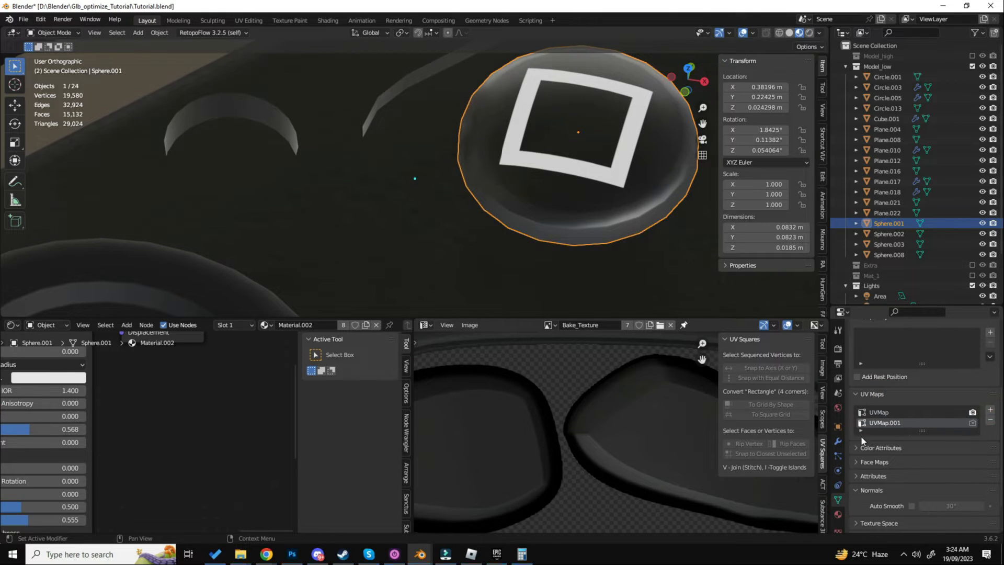
- Rename the square button's two UV maps Default and New, with New as the active map
double_click(892, 412)
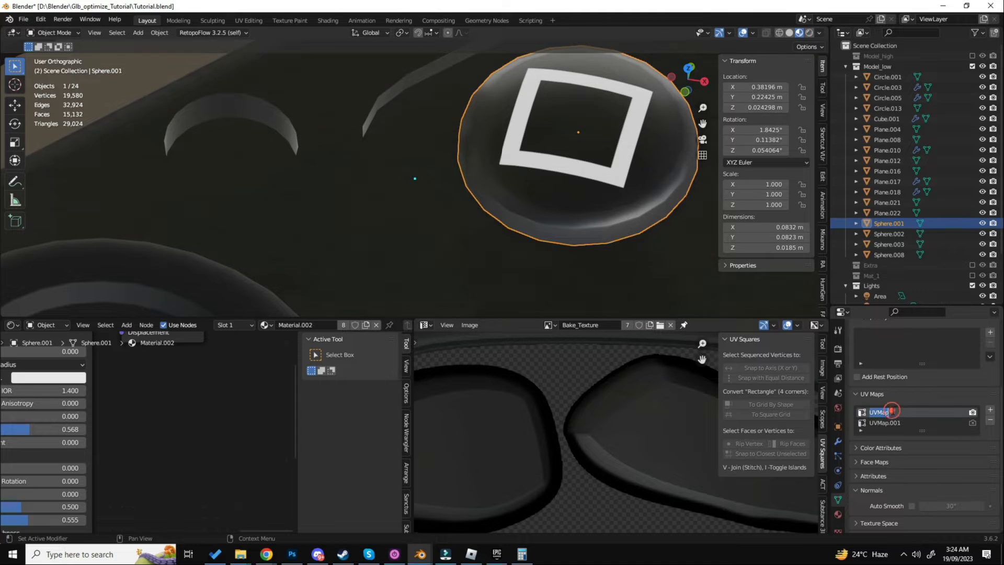
text(Default)
double_click(889, 422)
text(New)
key(Return)
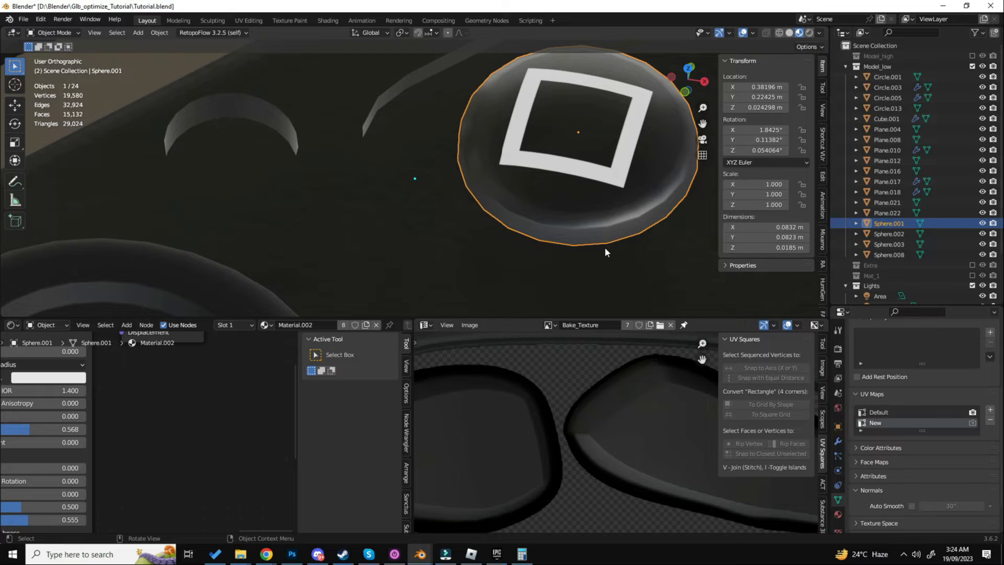
click(871, 416)
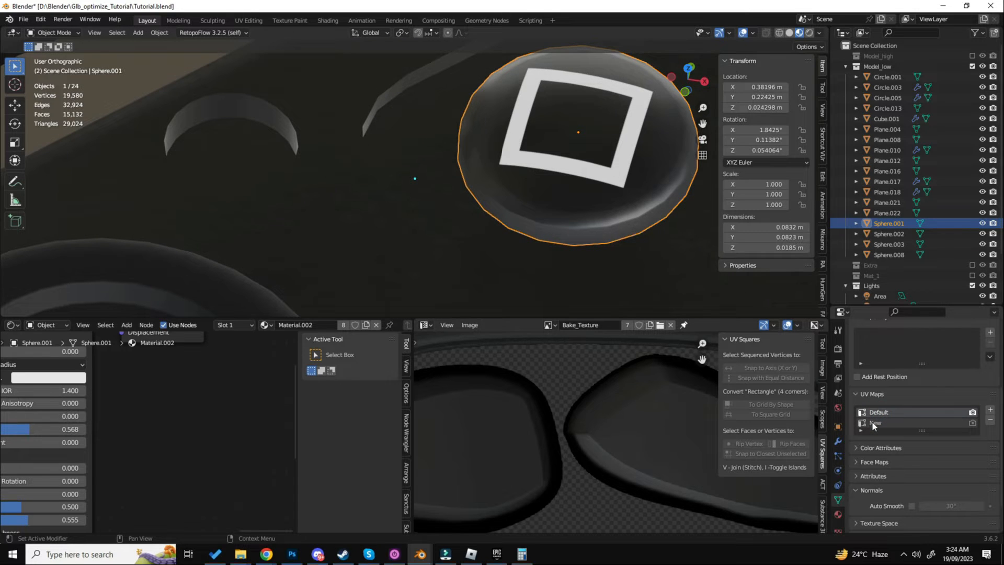
click(871, 422)
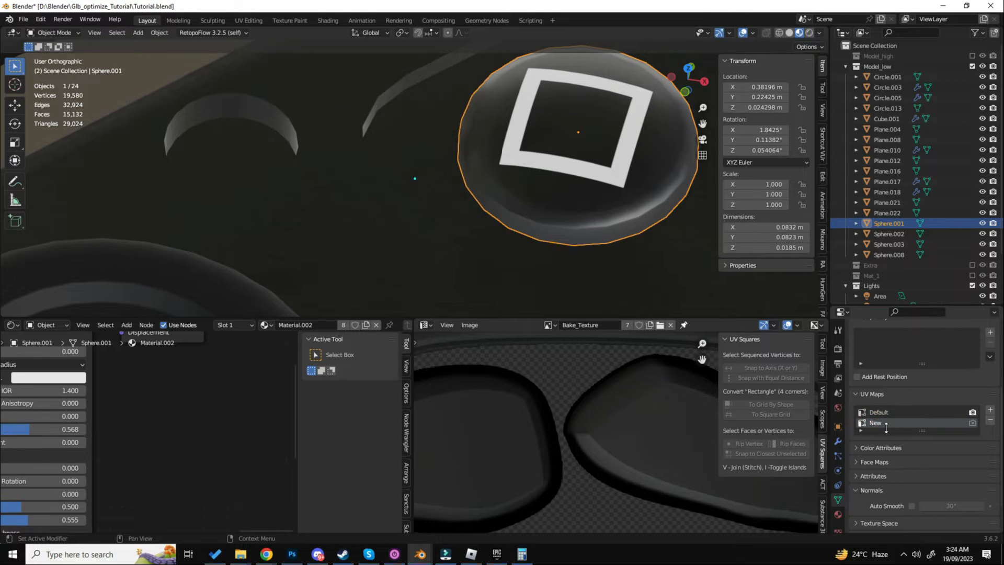
- Add a second UV map to each of the cross, circle and triangle buttons, and reselect the square button
scroll(576, 272, down, 6)
shift+middle_drag(642, 247, 448, 197)
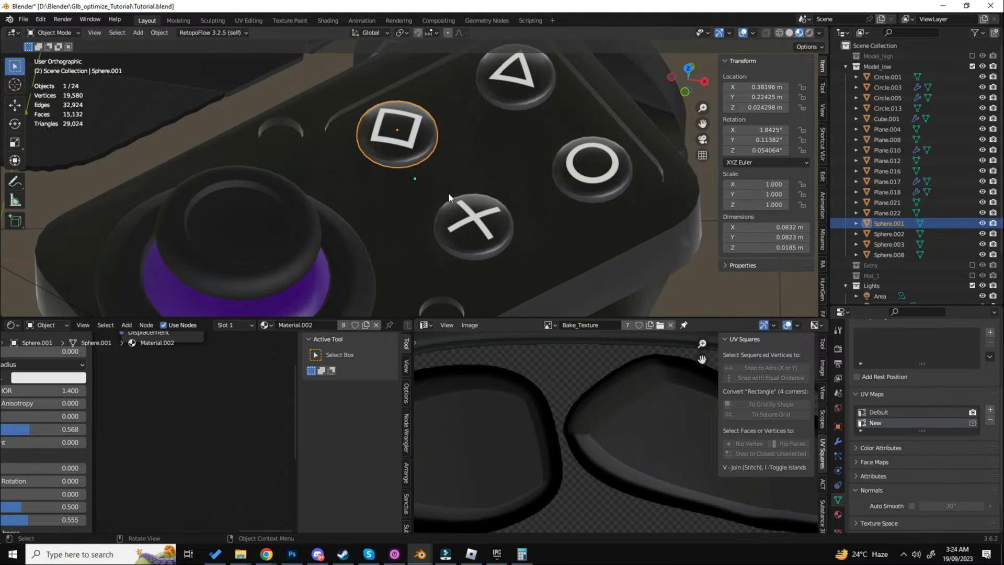
click(488, 214)
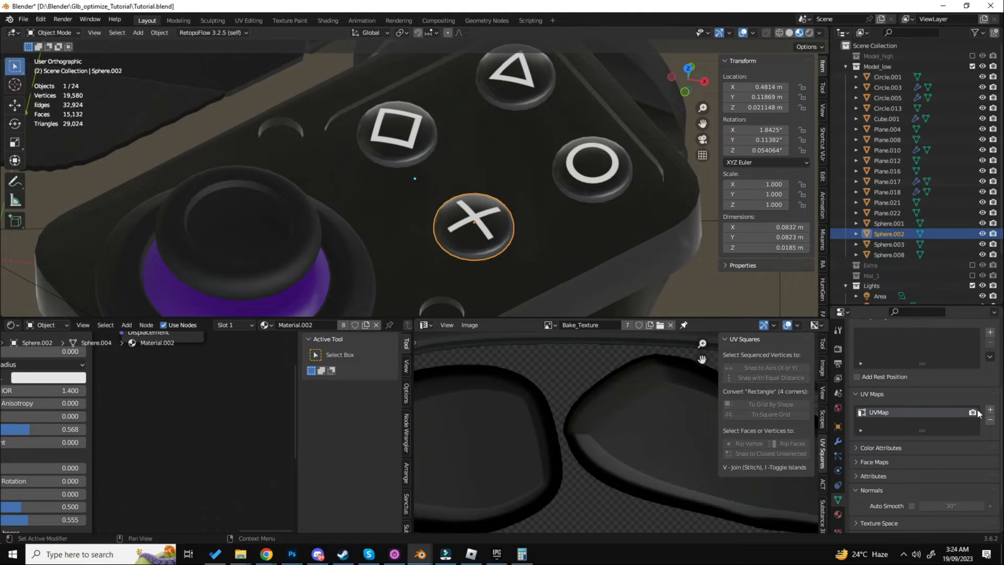
click(593, 181)
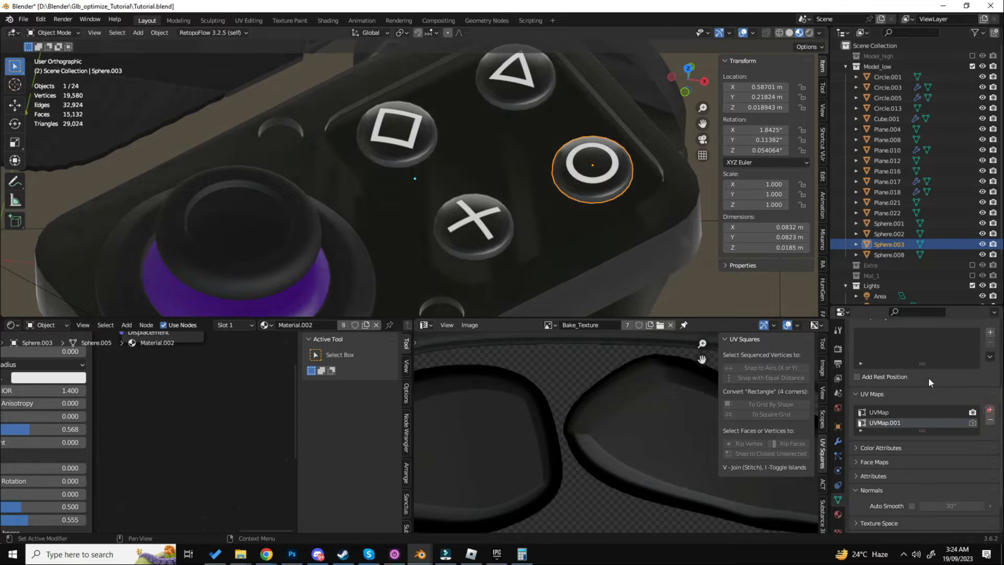
shift+middle_drag(508, 102, 594, 180)
click(572, 145)
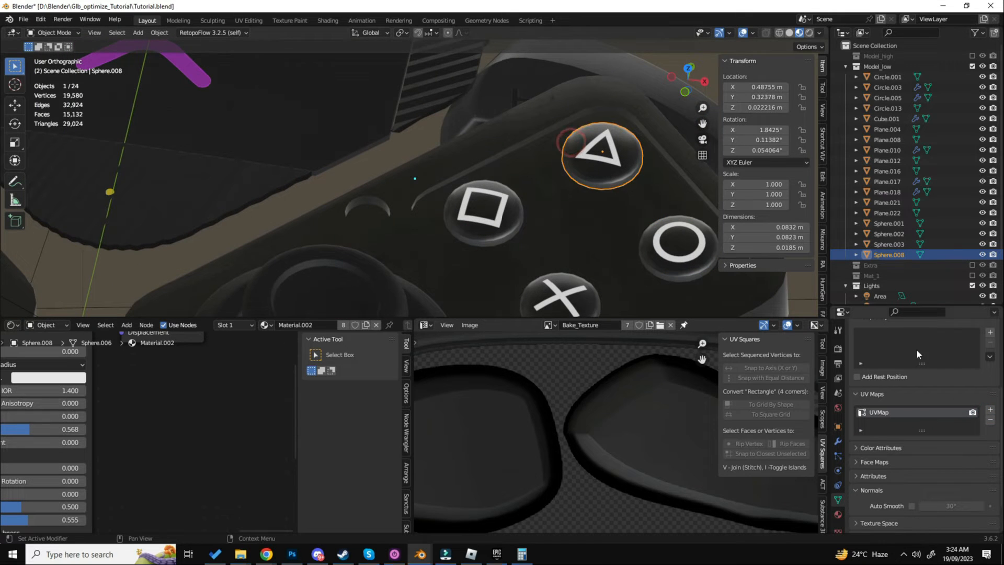
click(990, 409)
shift+middle_drag(604, 228, 559, 139)
click(488, 128)
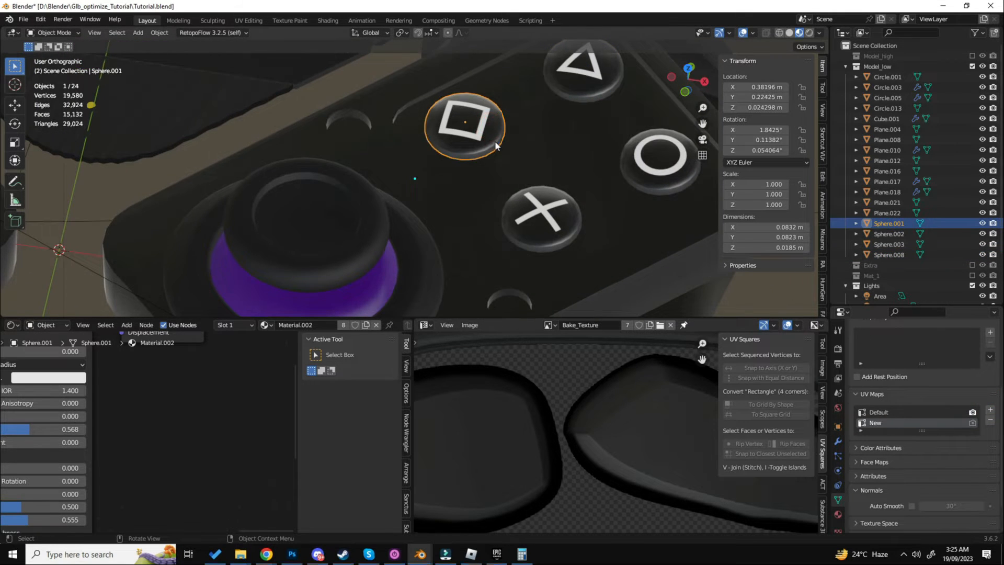
- Unwrap all faces of the square button into its New UV map
key(Tab)
key(a)
click(527, 122)
key(a)
click(528, 123)
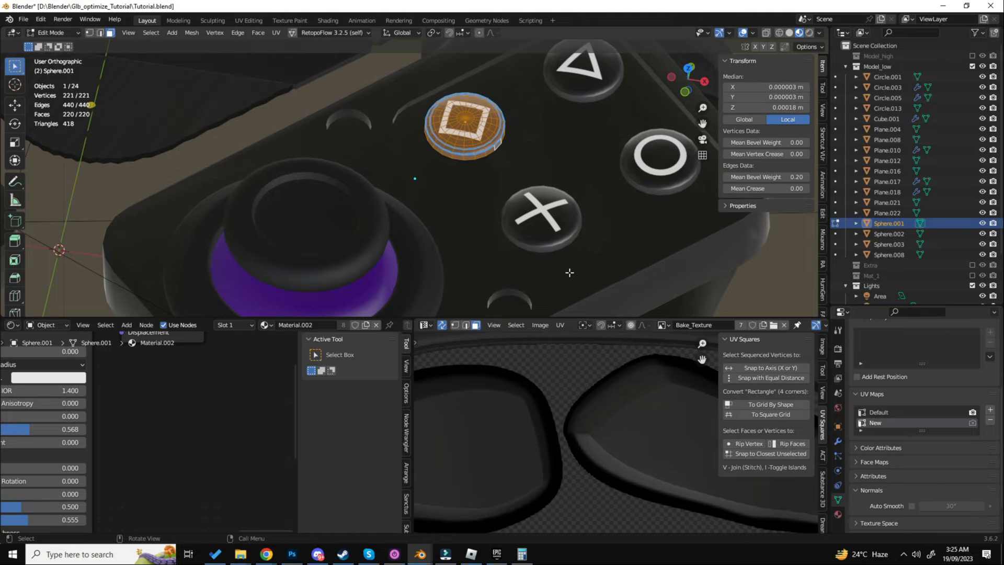
middle_drag(499, 148, 505, 146)
key(z)
click(448, 145)
scroll(447, 146, up, 4)
key(z)
click(500, 144)
key(u)
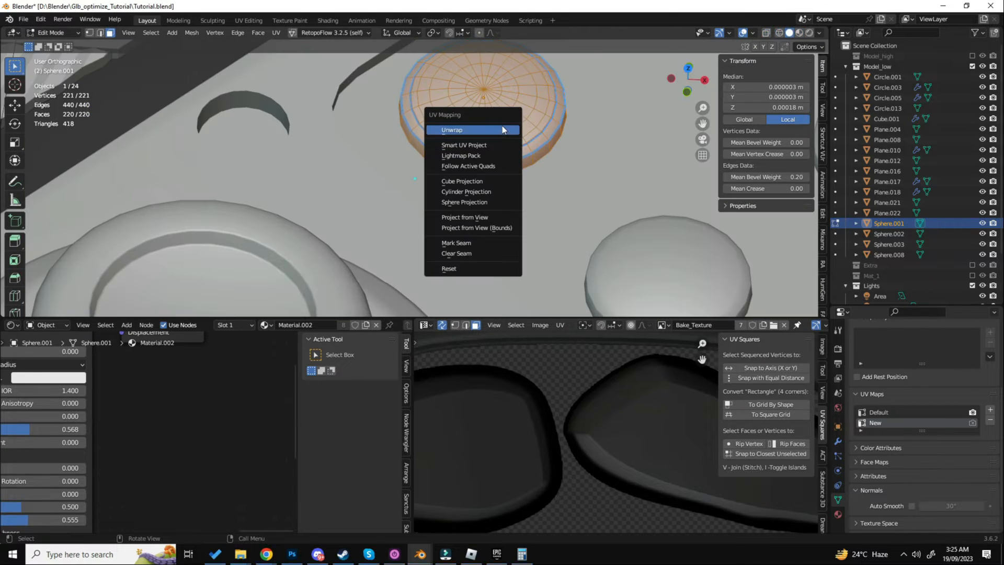
click(502, 128)
- Scale down the square button's UV island and move it to the upper-left corner of the baked texture
scroll(544, 339, down, 3)
middle_drag(559, 346, 554, 421)
scroll(554, 408, down, 4)
key(s)
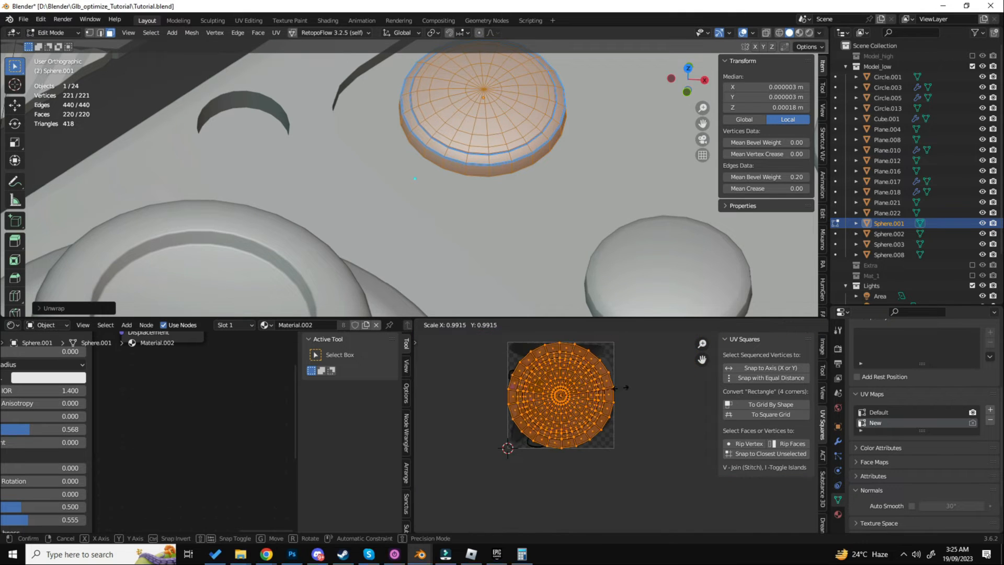
click(592, 391)
key(g)
click(565, 361)
- Restore the textured viewport shading and fine-tune the size and position of the square button's UV island
key(z)
click(525, 271)
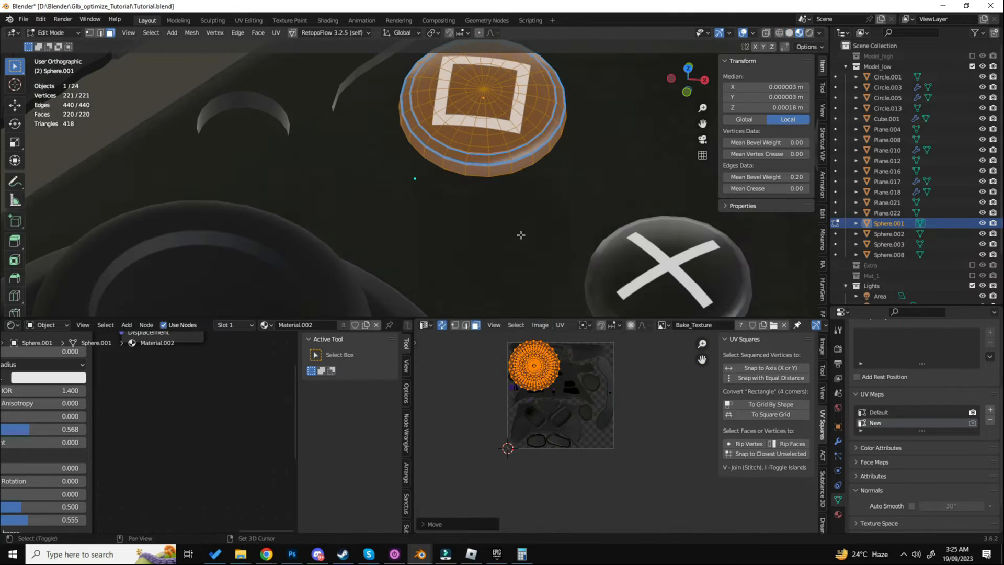
shift+middle_drag(520, 233, 516, 268)
scroll(528, 355, up, 3)
middle_drag(549, 348, 552, 381)
scroll(565, 383, up, 3)
key(s)
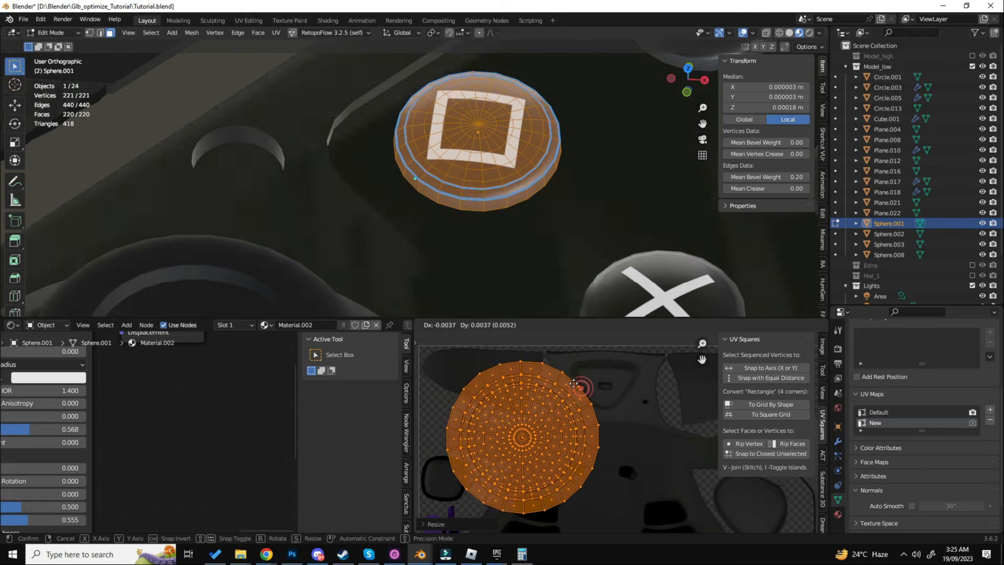
click(567, 379)
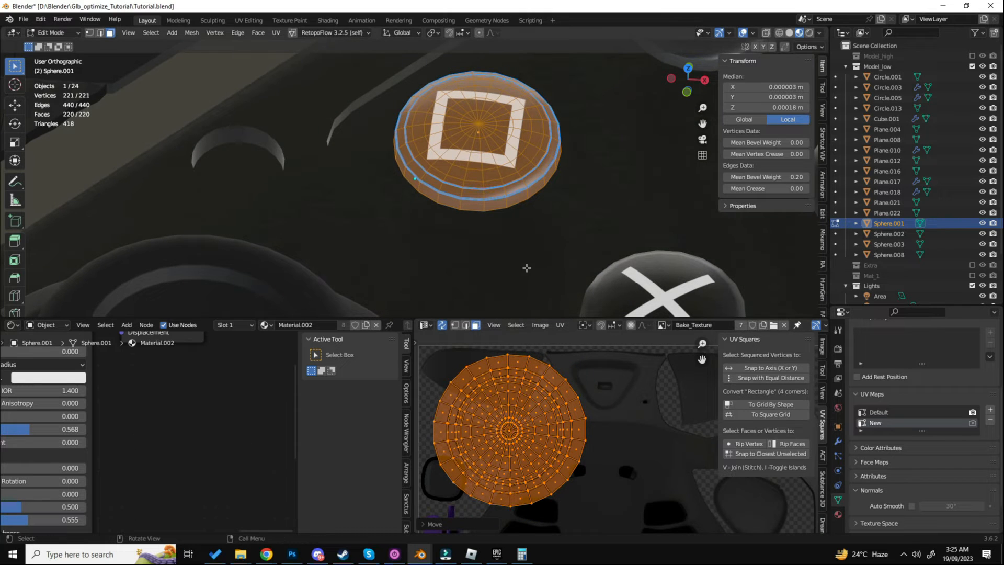
scroll(527, 268, down, 5)
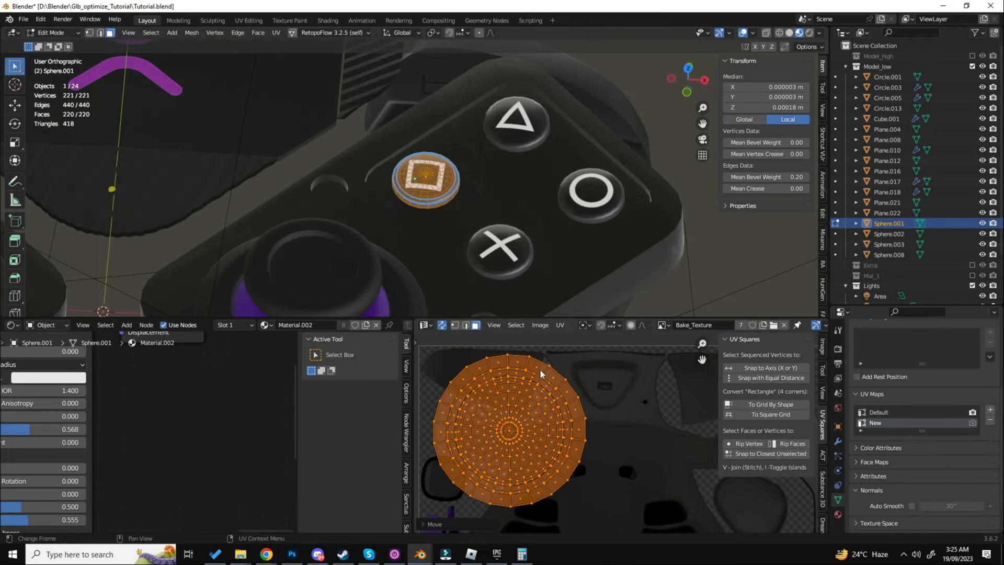
- Create a new 1024 × 1024 px image with the Color Grid generated type in the image editor
key(Tab)
click(650, 324)
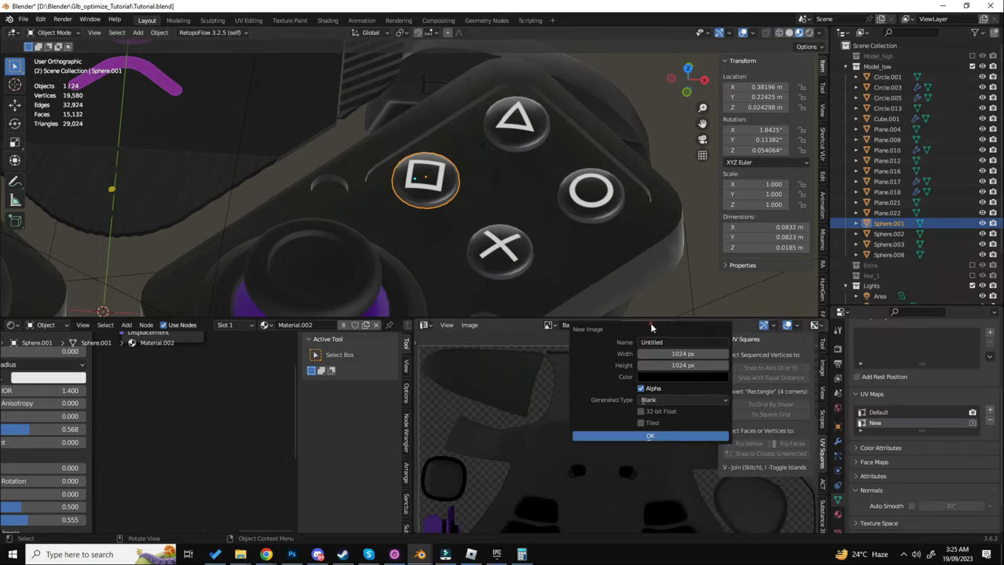
click(674, 400)
click(671, 434)
click(652, 435)
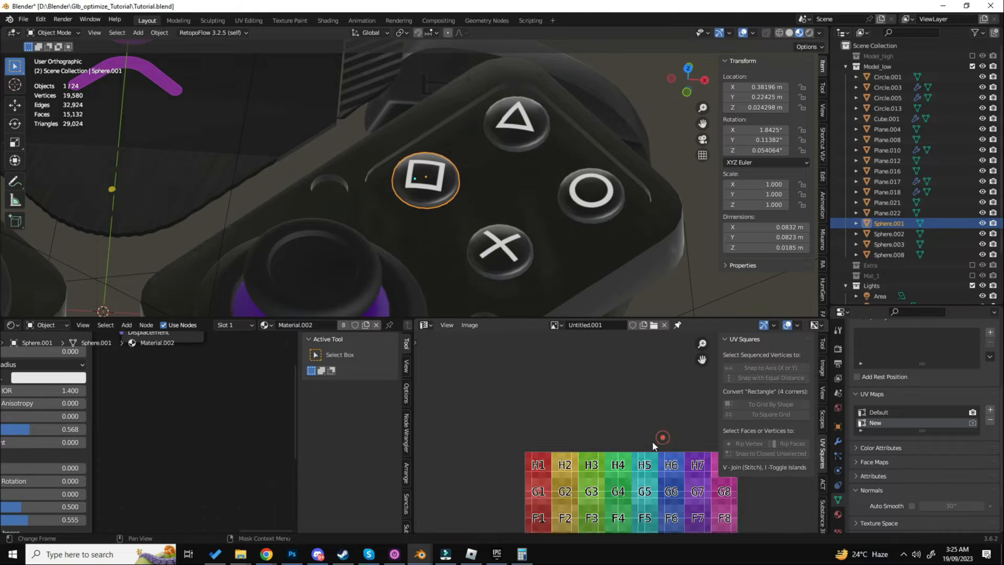
- Scale the square button's UV island and fit it into the color grid's upper-left corner, around cells H1 to G2
key(Tab)
scroll(555, 391, up, 3)
key(g)
click(601, 430)
scroll(598, 431, up, 3)
key(s)
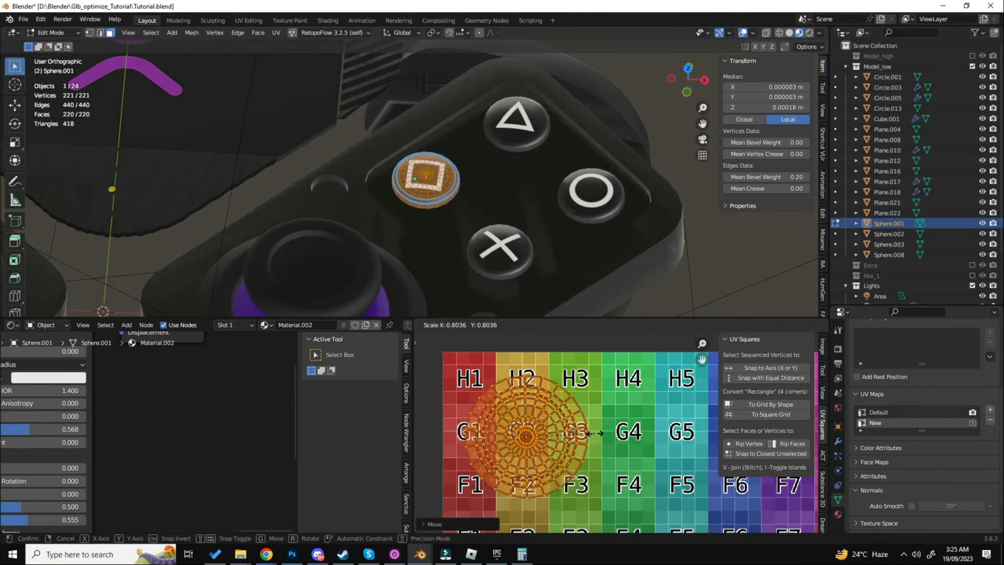
click(588, 434)
key(g)
click(564, 407)
scroll(564, 406, up, 1)
key(g)
click(566, 404)
scroll(607, 228, down, 2)
- Select the square, triangle, circle and cross buttons and open them together in Edit Mode
key(Tab)
click(532, 239)
key(Tab)
key(Tab)
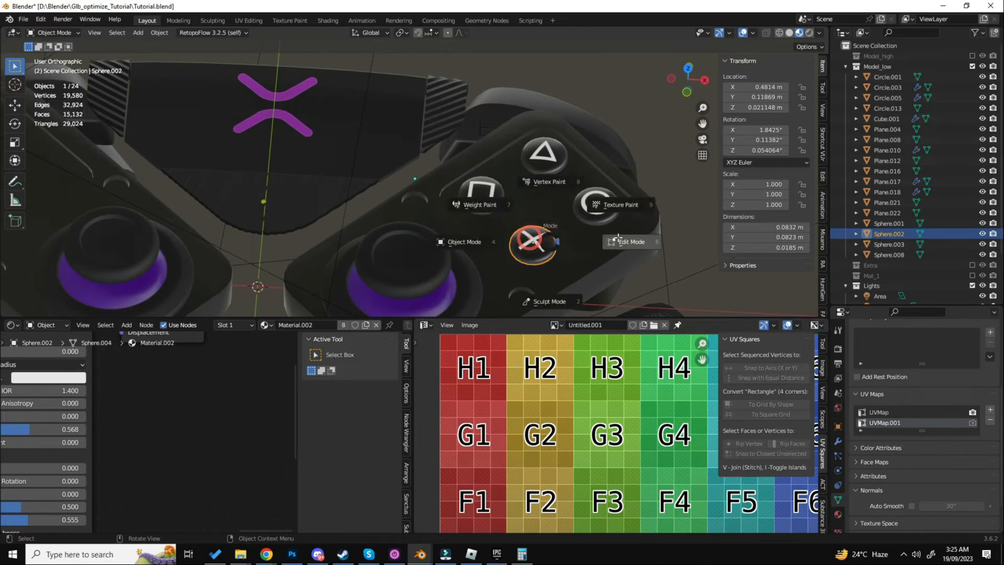
shift+click(481, 200)
shift+click(544, 157)
shift+click(600, 201)
shift+click(531, 244)
key(Tab)
- Unwrap the cross button's linked faces and shrink its UV island over the square button's island
click(530, 246)
key(l)
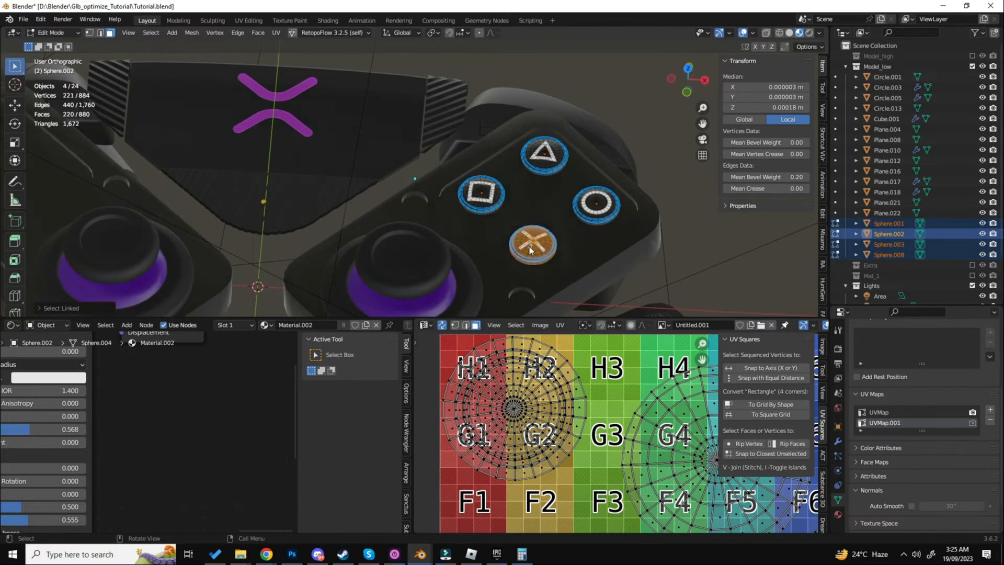
key(u)
middle_drag(568, 403, 528, 390)
key(s)
click(588, 431)
key(g)
click(509, 357)
- Match the cross button's UV island to the size of the square button's island and place it directly beside it
scroll(507, 359, up, 4)
key(s)
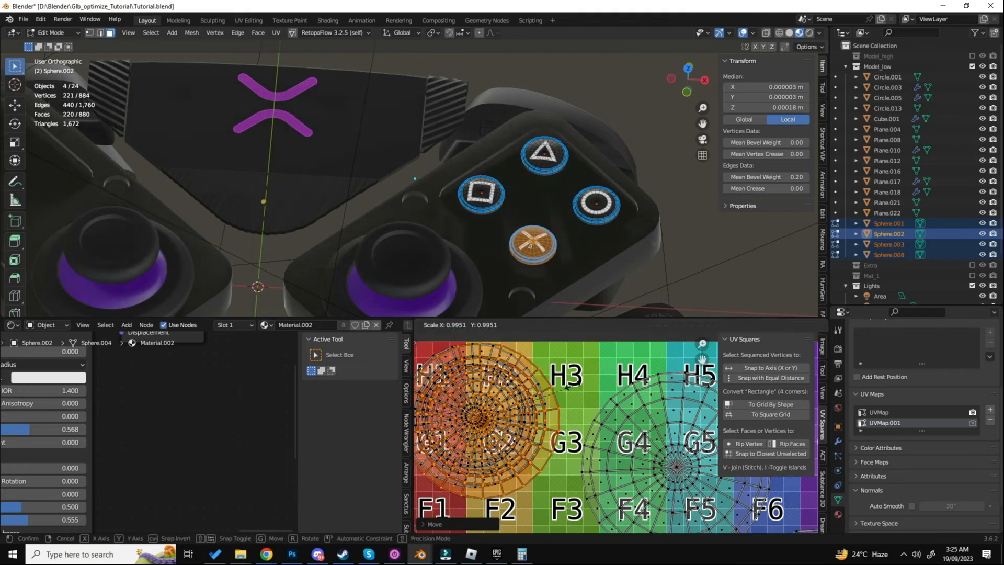
click(564, 387)
scroll(581, 388, down, 4)
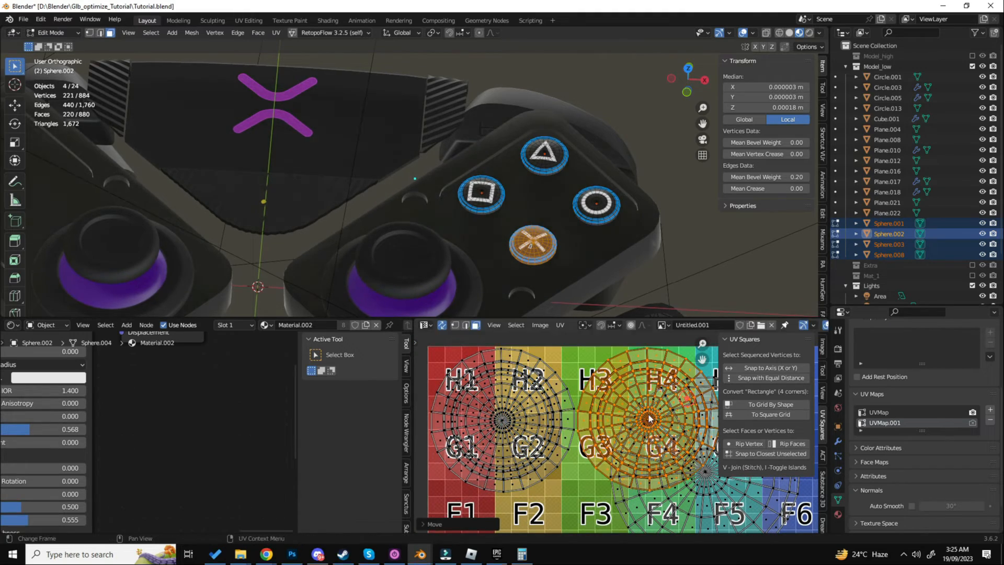
key(g)
click(571, 402)
- Scale down the triangle button's UV island and place it in the grid's top row beside the cross button's island
click(572, 402)
key(l)
scroll(580, 398, up, 2)
middle_drag(583, 397, 586, 432)
key(s)
click(585, 418)
key(g)
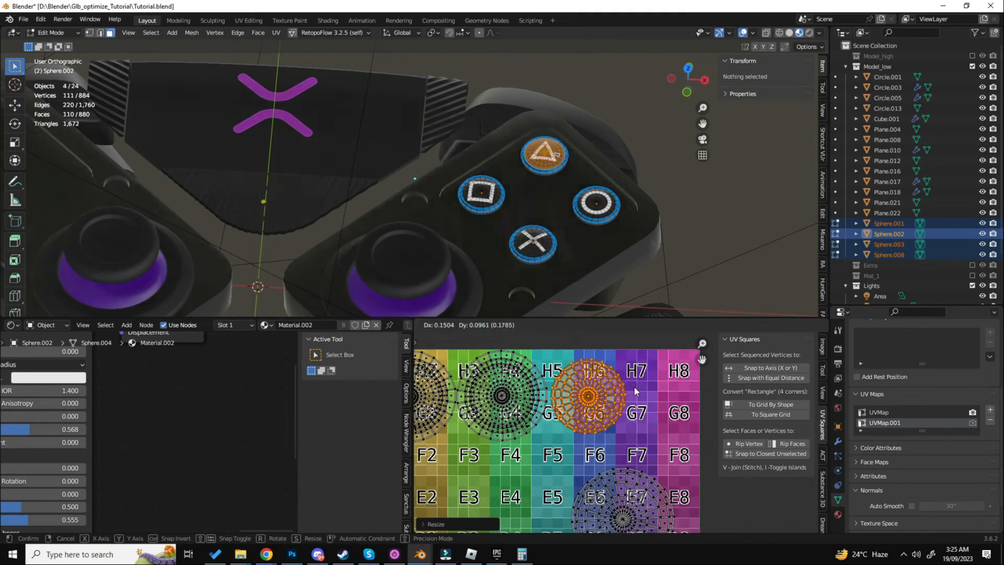
click(635, 385)
click(656, 396)
key(s)
click(655, 398)
scroll(651, 403, down, 4)
click(647, 440)
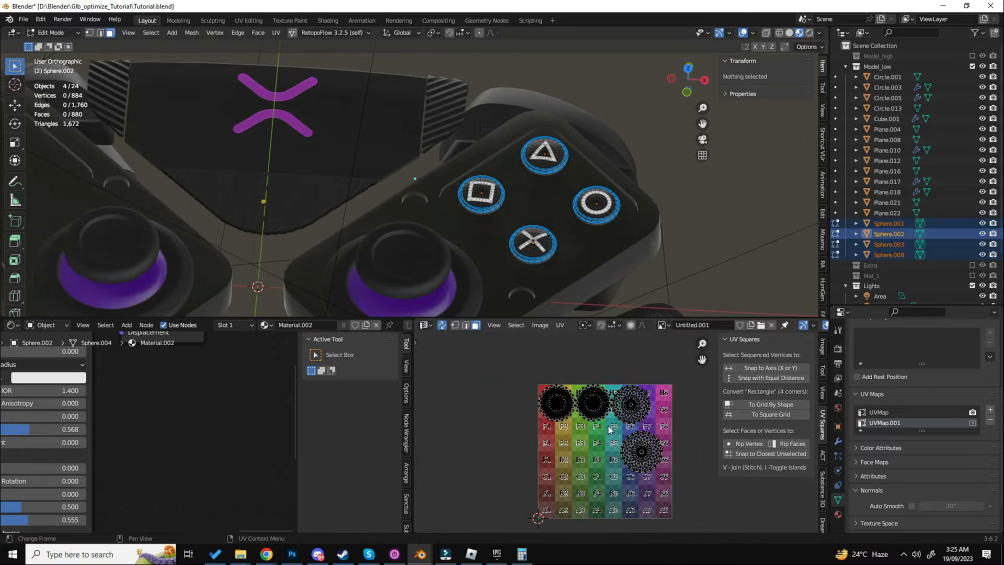
- Scale down the circle button's UV island and move it below the first row of islands
key(l)
key(g)
middle_drag(655, 421, 667, 376)
click(602, 386)
scroll(596, 406, up, 3)
key(s)
click(634, 413)
key(g)
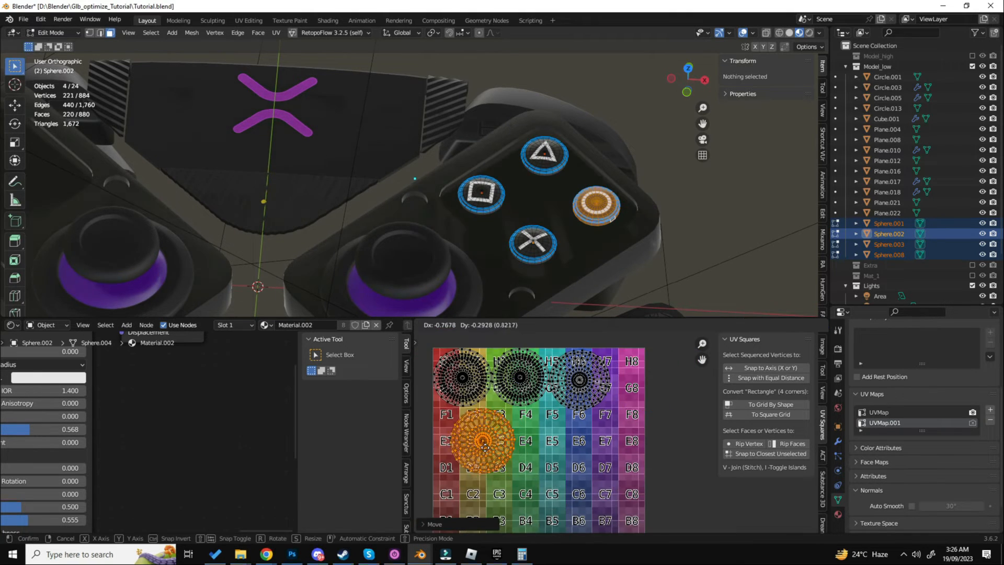
click(496, 437)
middle_drag(495, 437, 545, 451)
scroll(545, 451, up, 1)
key(s)
click(541, 442)
- Size the circle button's UV island against the square button's island and place it directly beneath that one
scroll(549, 437, down, 2)
key(g)
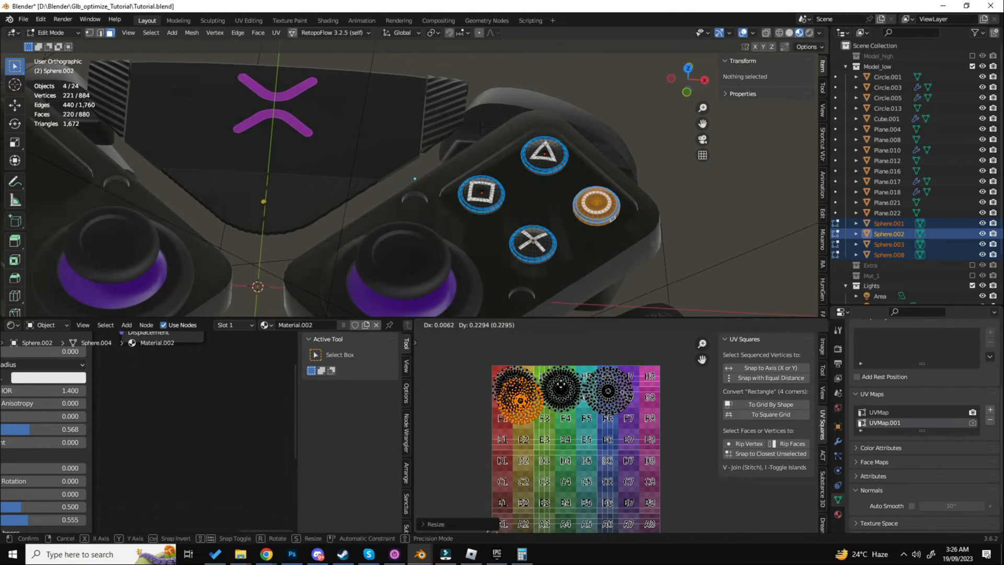
click(554, 379)
scroll(525, 378, up, 5)
key(g)
click(515, 388)
key(s)
click(555, 442)
scroll(555, 443, down, 1)
middle_drag(555, 444, 586, 378)
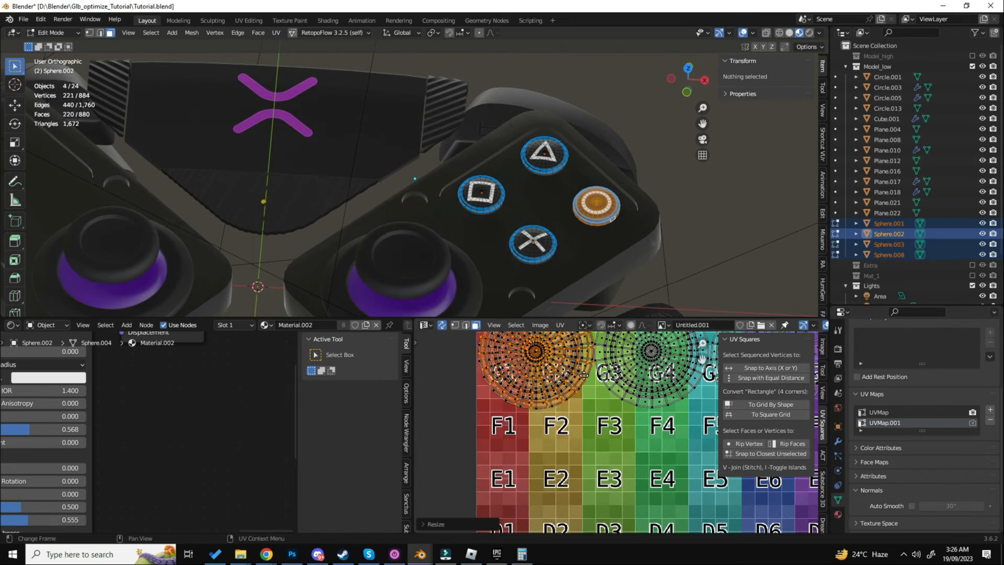
key(g)
click(587, 487)
scroll(525, 422, down, 1)
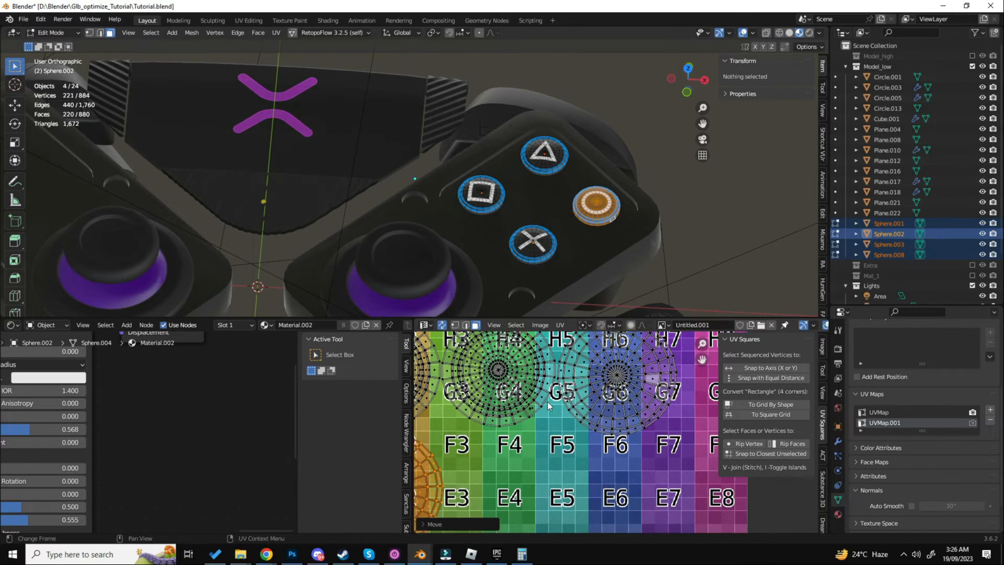
scroll(548, 401, down, 2)
- Add a second UV map to the PlayStation logo piece and select all its faces in Edit Mode
middle_drag(462, 253, 510, 220)
key(Tab)
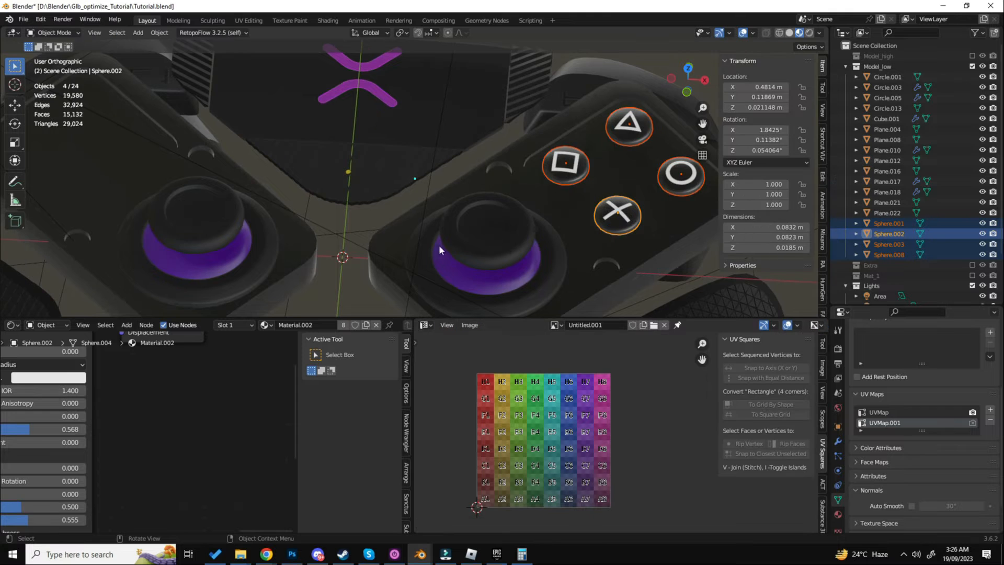
middle_drag(439, 245, 475, 206)
click(489, 255)
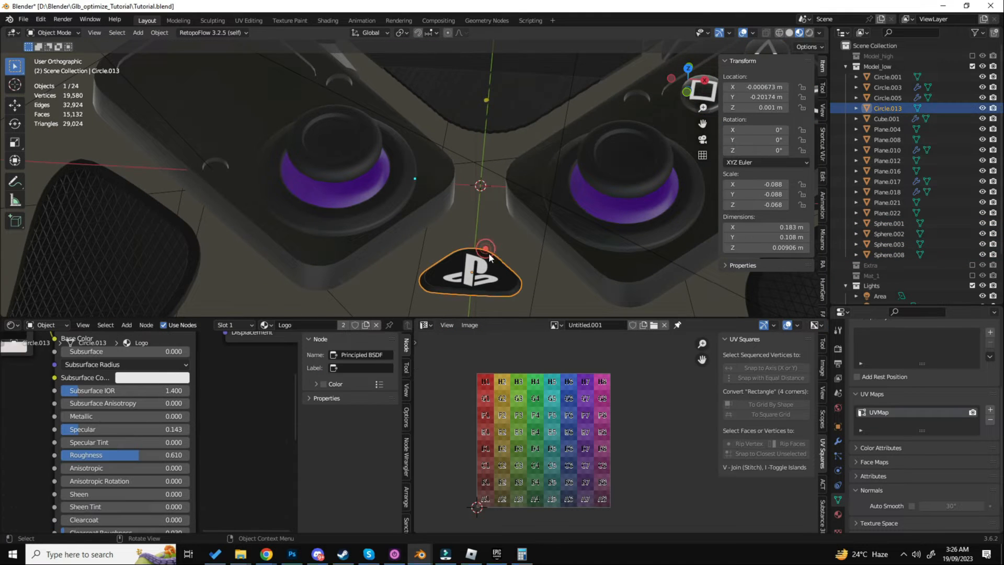
click(989, 408)
key(Tab)
key(a)
scroll(618, 249, down, 5)
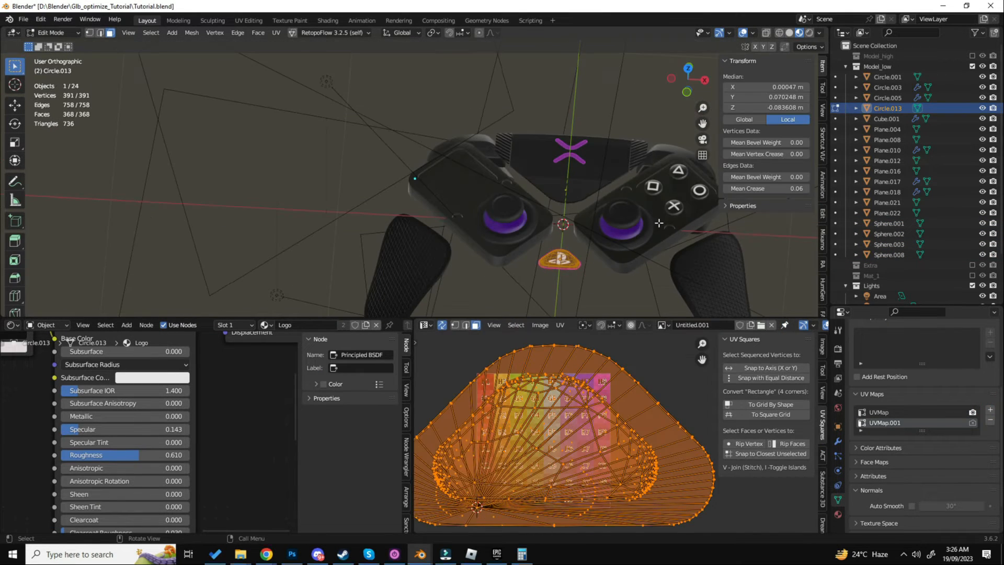
- Open the logo piece and the four face buttons together in Edit Mode
key(Tab)
shift+middle_drag(652, 207, 557, 231)
shift+click(558, 212)
shift+click(578, 229)
shift+click(598, 215)
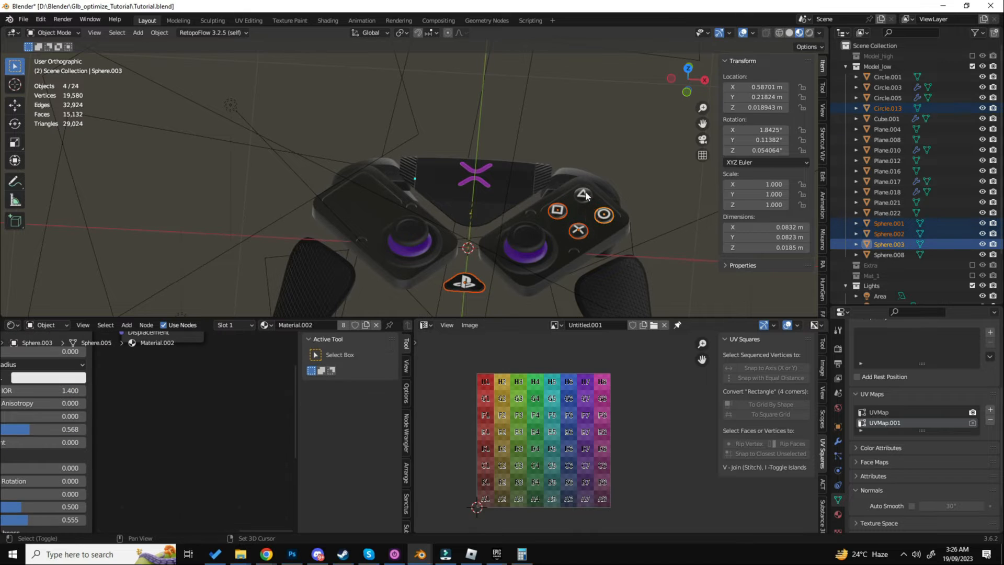
shift+click(585, 192)
key(Tab)
key(alt+a)
key(l)
key(u)
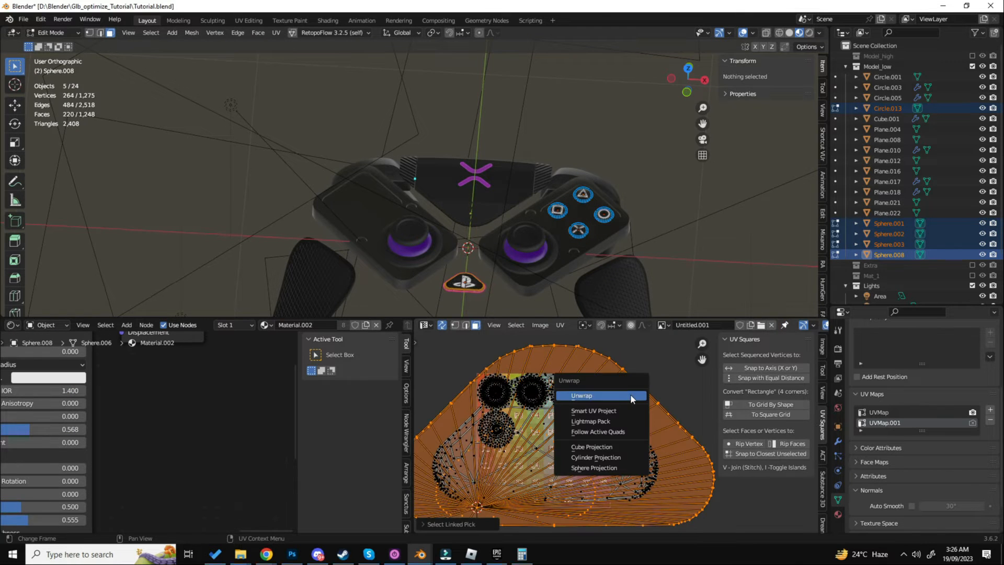
- Try unwrapping the logo piece's linked faces and scaling its UV island down within the color grid
scroll(469, 288, up, 10)
key(shift+z)
middle_drag(426, 274, 433, 192)
key(shift+z)
middle_drag(495, 213, 486, 271)
click(484, 250)
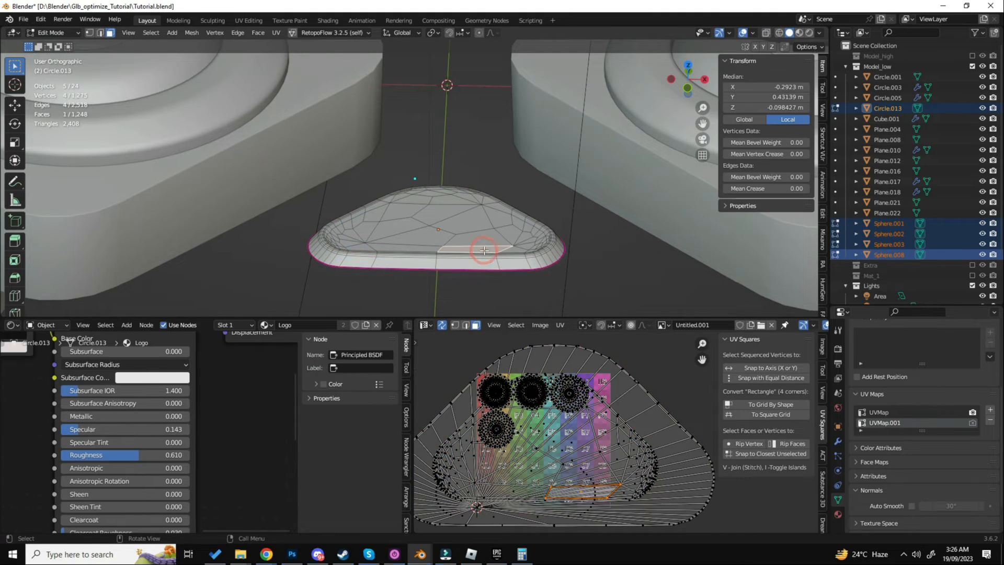
key(l)
key(u)
click(484, 249)
key(s)
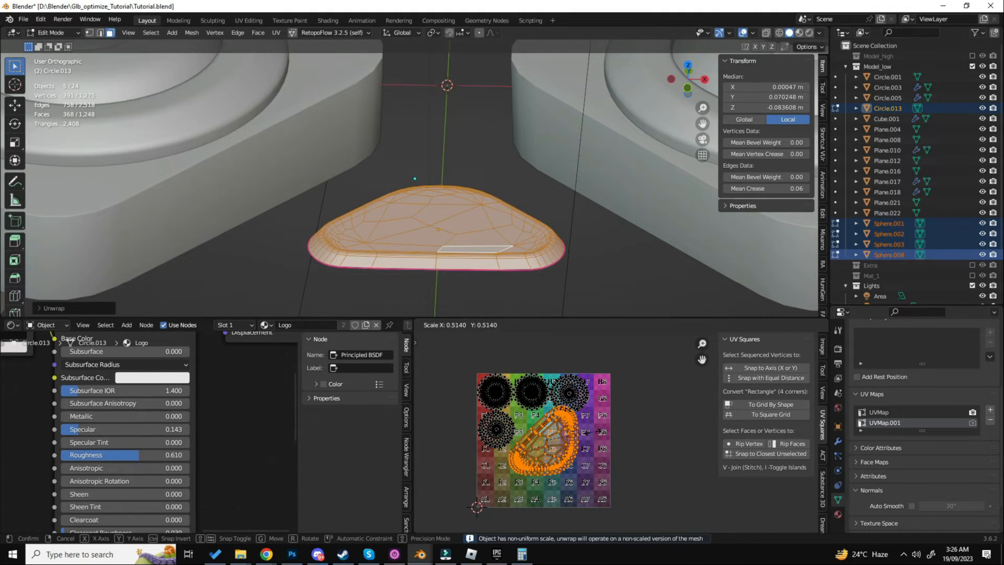
click(594, 432)
- Return to Object Mode and apply the logo piece's scale
key(ctrl+Tab)
click(491, 248)
key(ctrl+Tab)
click(539, 258)
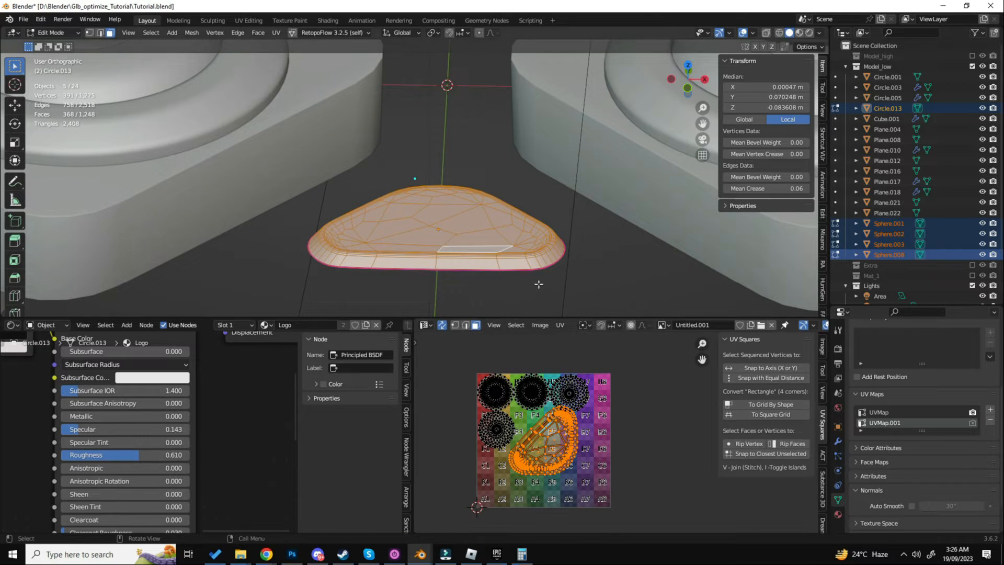
key(ctrl+Tab)
click(404, 280)
click(159, 32)
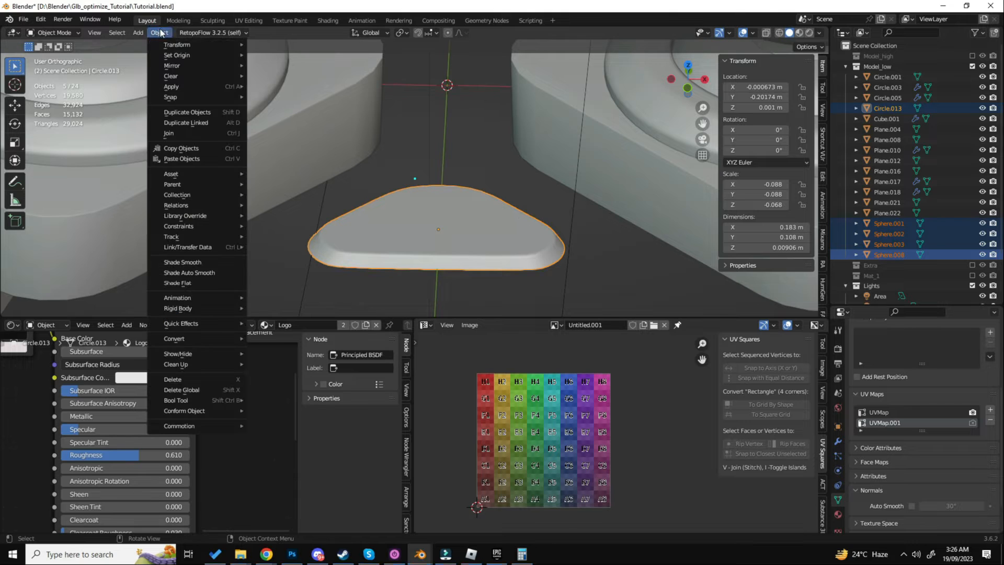
mouse_move(187, 84)
click(294, 110)
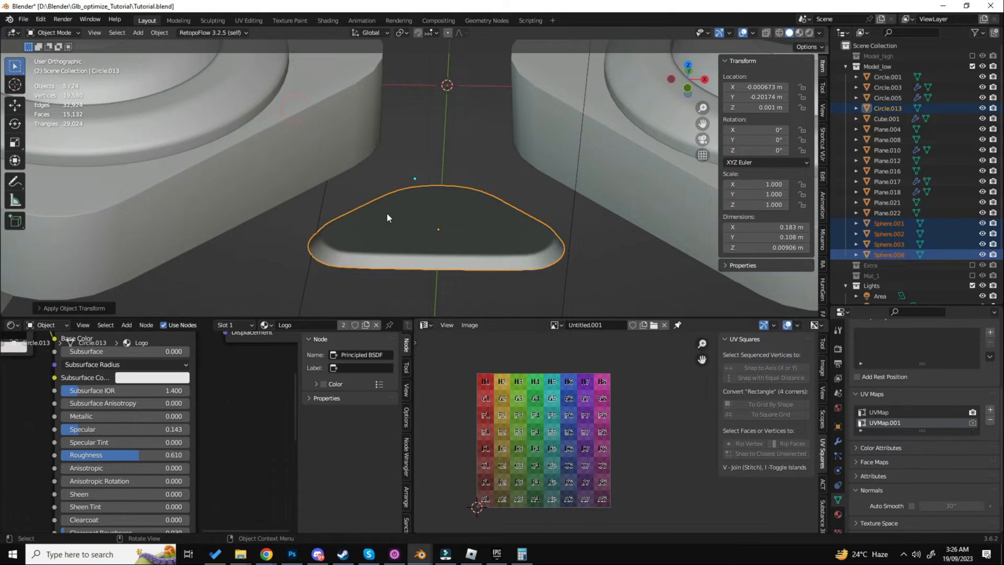
- Select the logo piece's linked faces and recalculate their normals outward, with the Inside option off
key(Tab)
key(a)
click(437, 229)
click(442, 248)
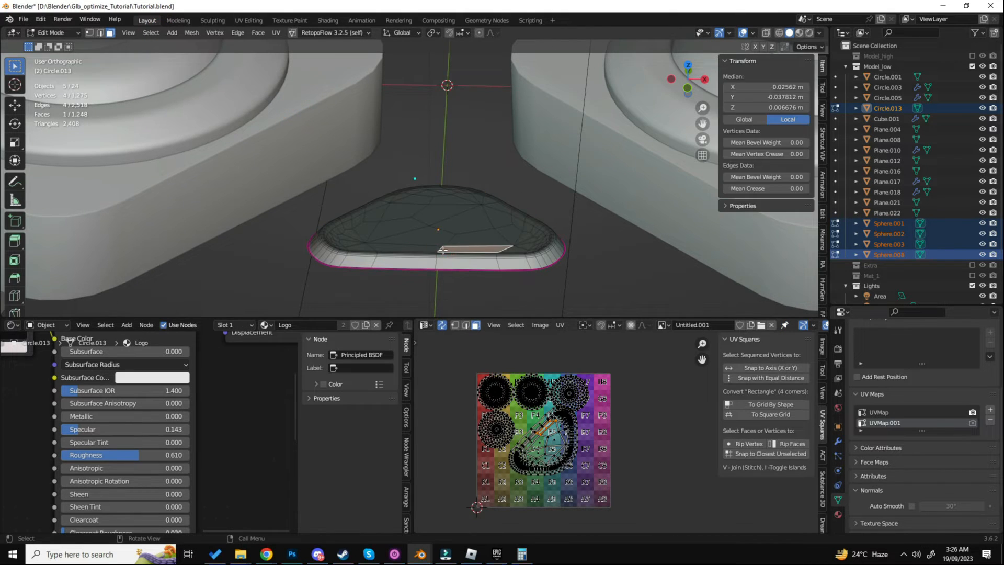
key(ctrl+l)
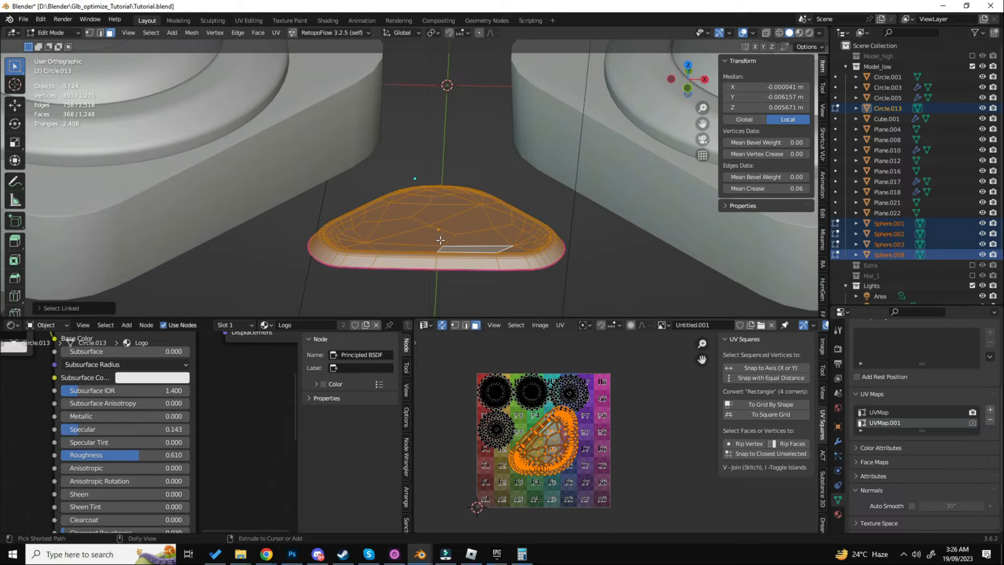
click(108, 307)
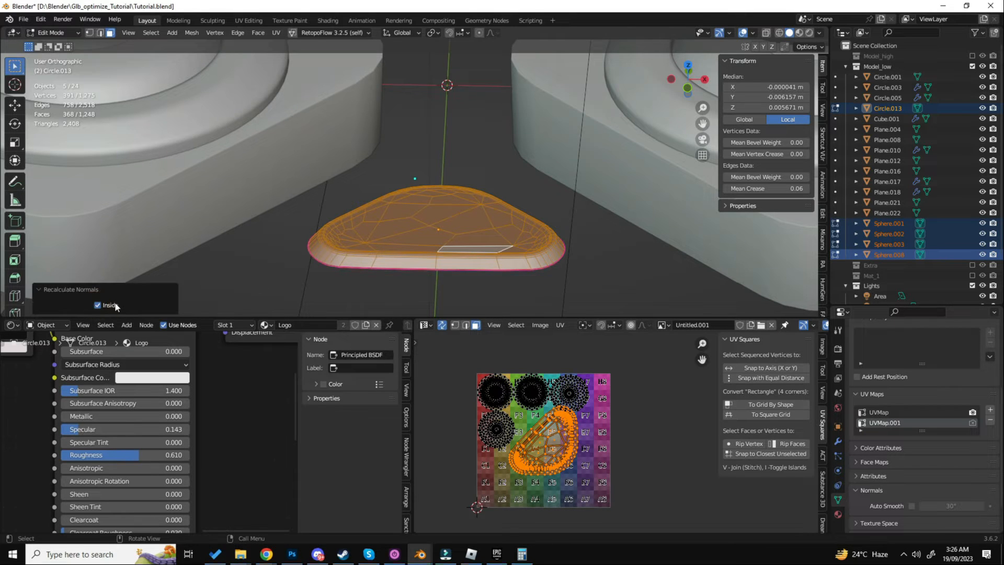
click(116, 306)
- Unwrap the logo piece's faces again with the Angle Based method
scroll(545, 202, down, 4)
middle_drag(411, 268, 425, 262)
key(u)
click(425, 261)
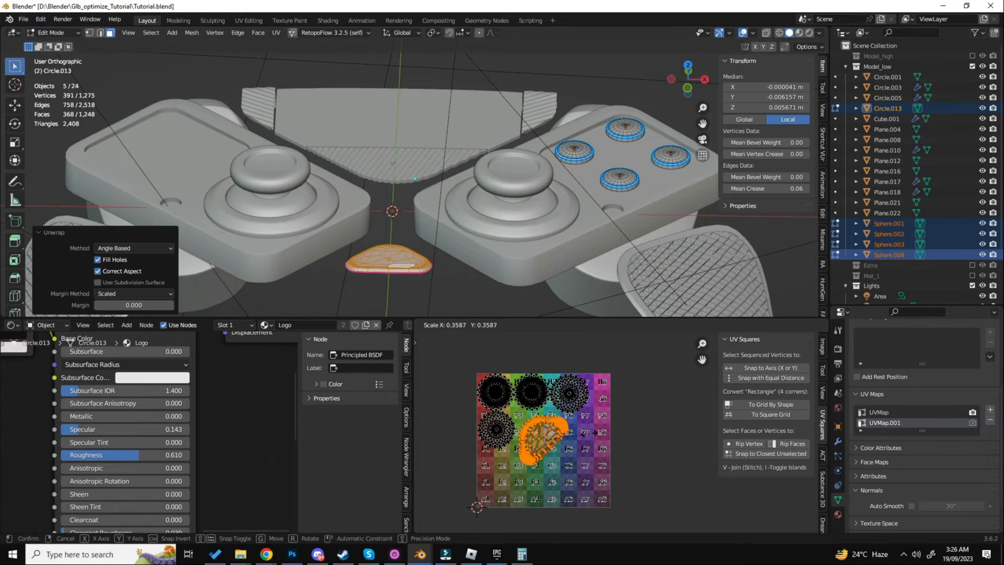
- Rotate the logo piece's UV island upright and fit it beneath the upper button islands, around cells E4 and E5
scroll(641, 444, up, 4)
key(r)
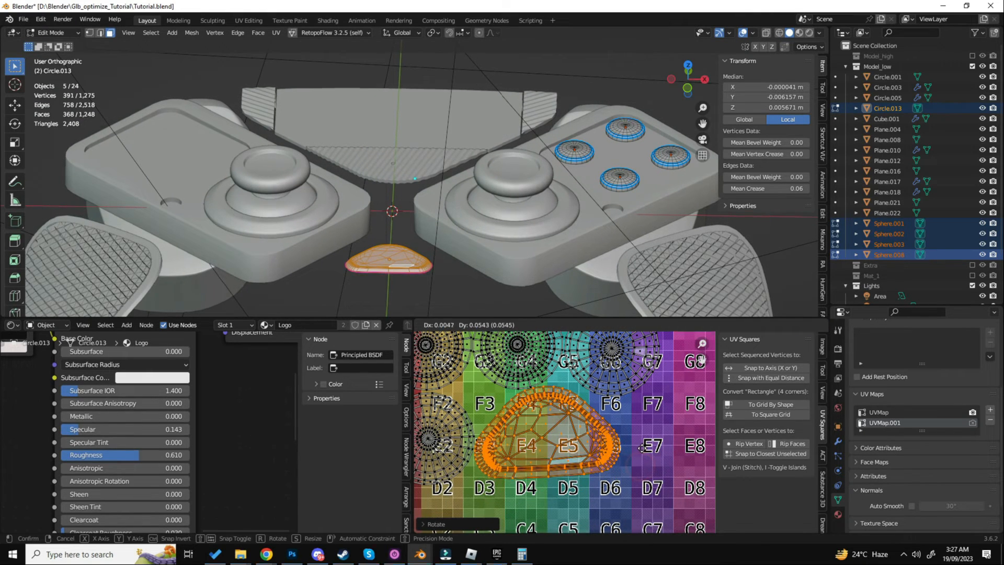
click(656, 453)
key(g)
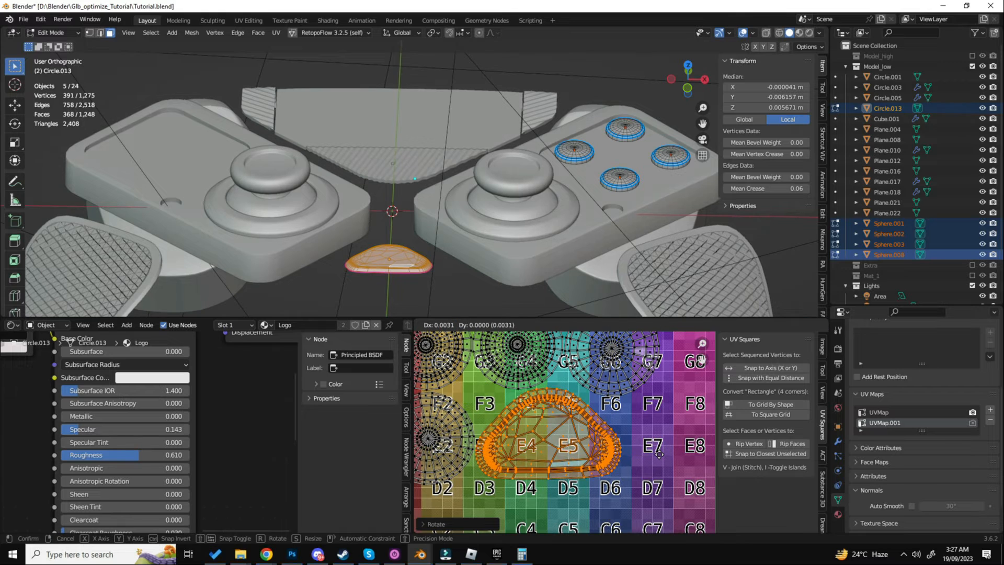
click(660, 458)
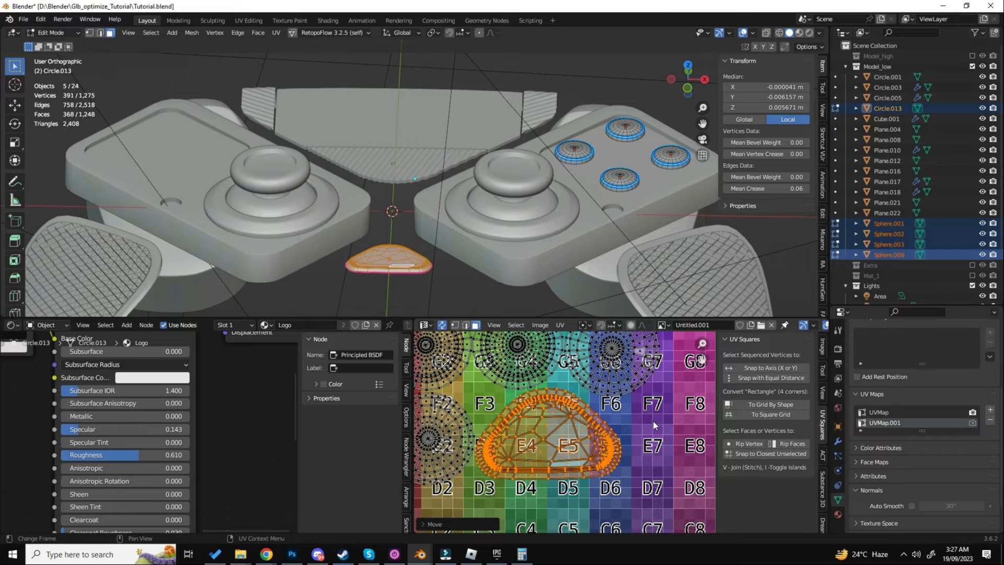
key(s)
click(616, 433)
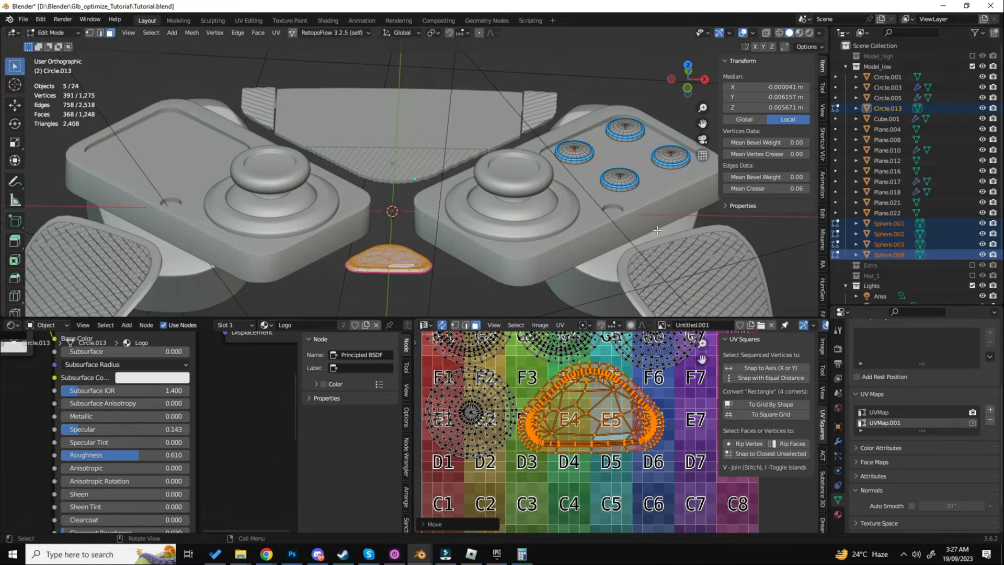
- Return to Object Mode, add the central touchpad plate to the selection and enter Edit Mode
key(Tab)
scroll(527, 251, down, 4)
scroll(462, 190, up, 4)
scroll(457, 184, down, 2)
shift+middle_drag(456, 184, 471, 199)
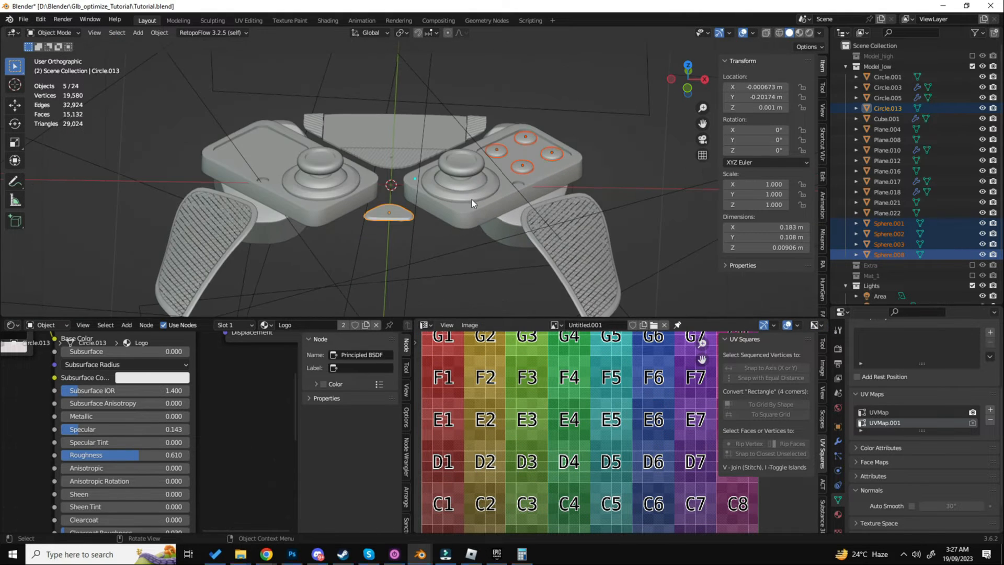
scroll(432, 156, up, 1)
shift+middle_drag(383, 135, 447, 172)
shift+click(447, 173)
key(Tab)
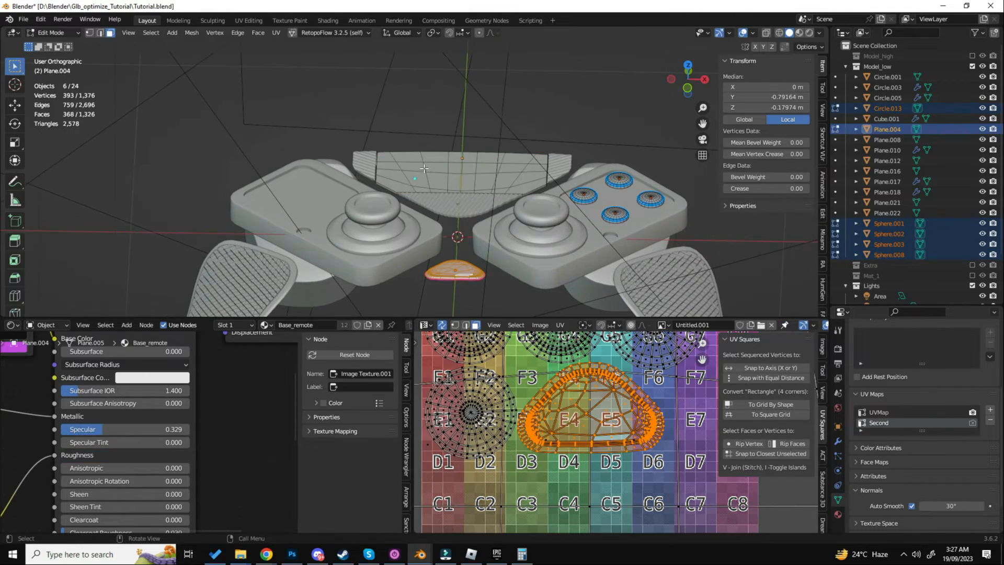
- Select only the touchpad plate's linked faces and try a Smart UV Project with a 66° angle limit
key(alt+a)
key(l)
key(u)
click(423, 183)
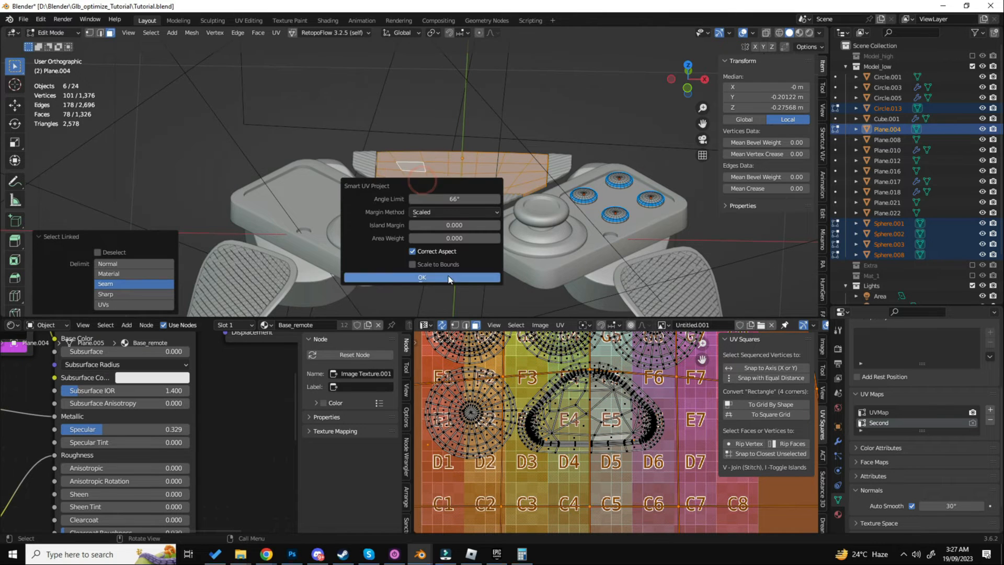
click(422, 277)
- Return to Object Mode and switch the viewport to Material Preview shading to show the plate's purple logo
key(Tab)
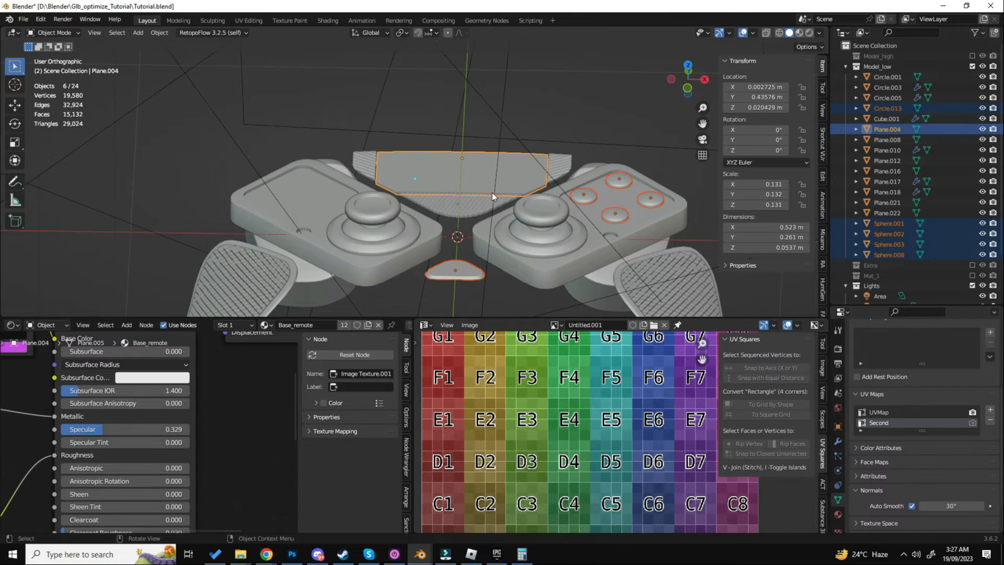
key(z)
click(494, 219)
middle_drag(494, 219, 518, 244)
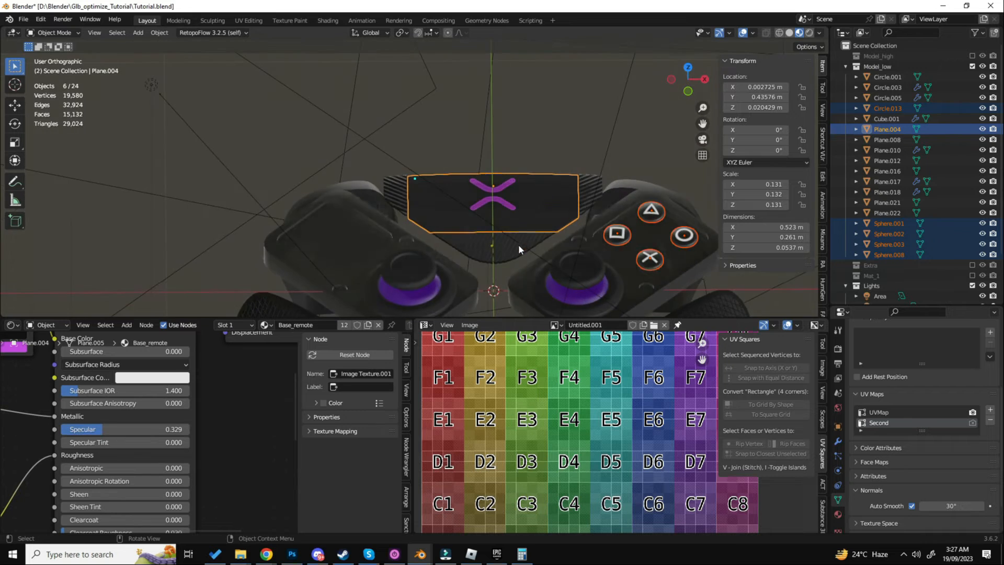
scroll(499, 211, up, 5)
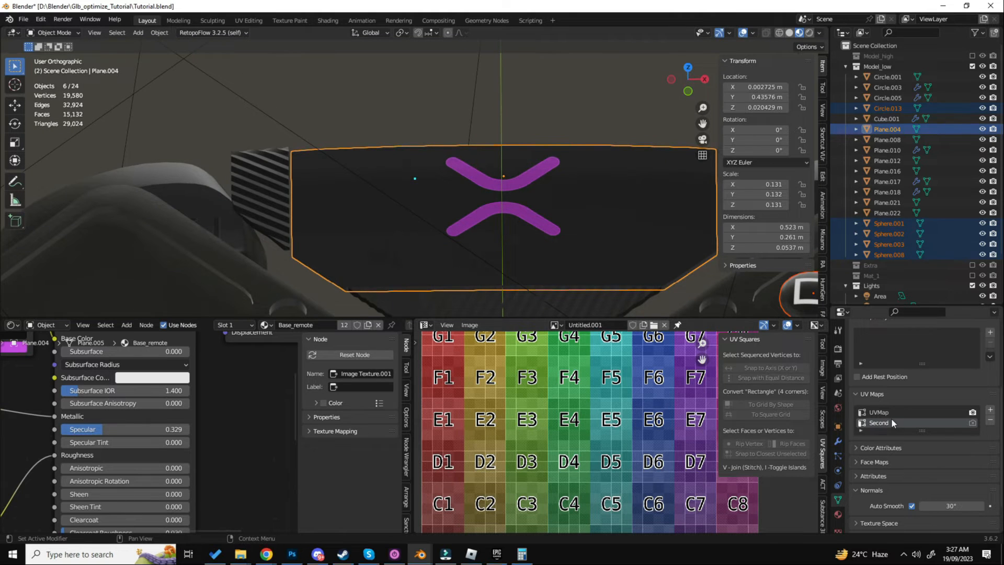
- Try Smart UV Project on the plate's faces again in Edit Mode and undo the projection
key(Tab)
key(u)
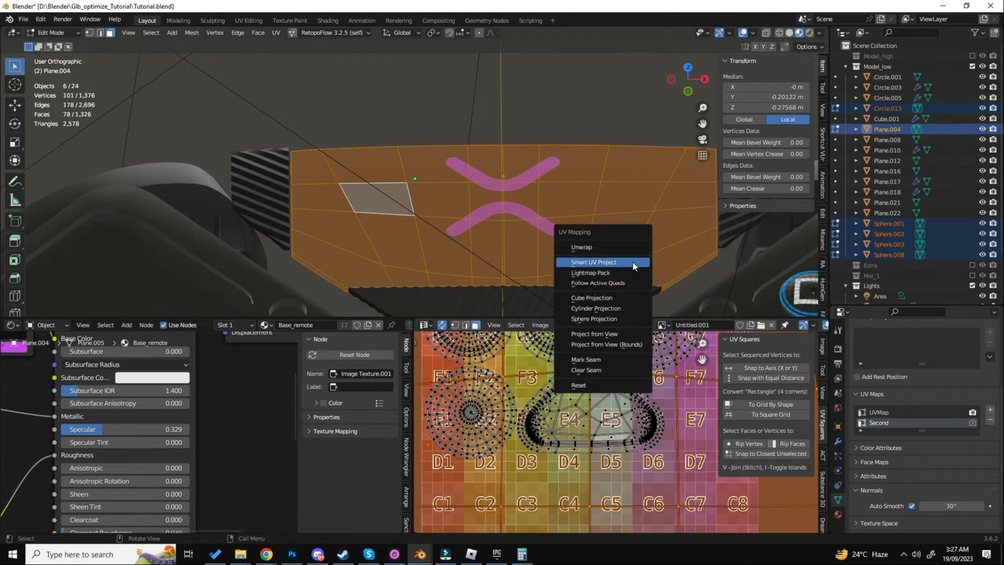
click(632, 263)
click(625, 359)
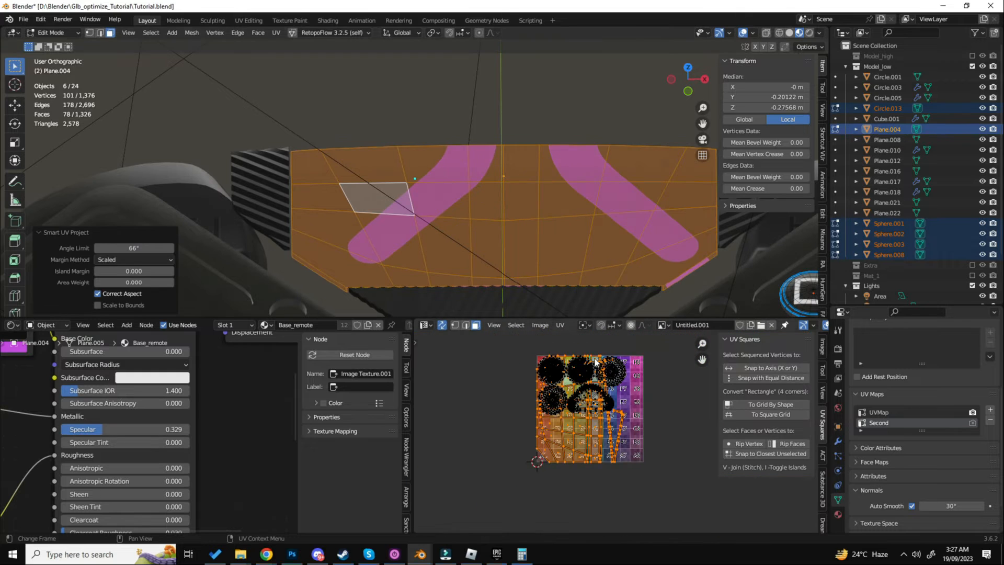
key(ctrl+z)
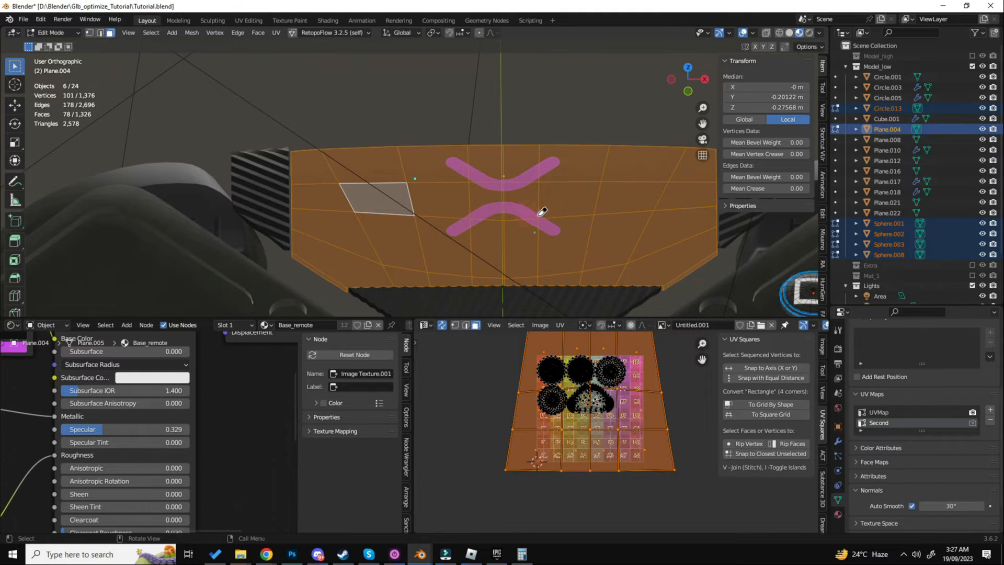
- Add another UV map to the touchpad plate in Object Mode and reenter Edit Mode
scroll(543, 212, up, 5)
scroll(519, 224, down, 3)
key(Tab)
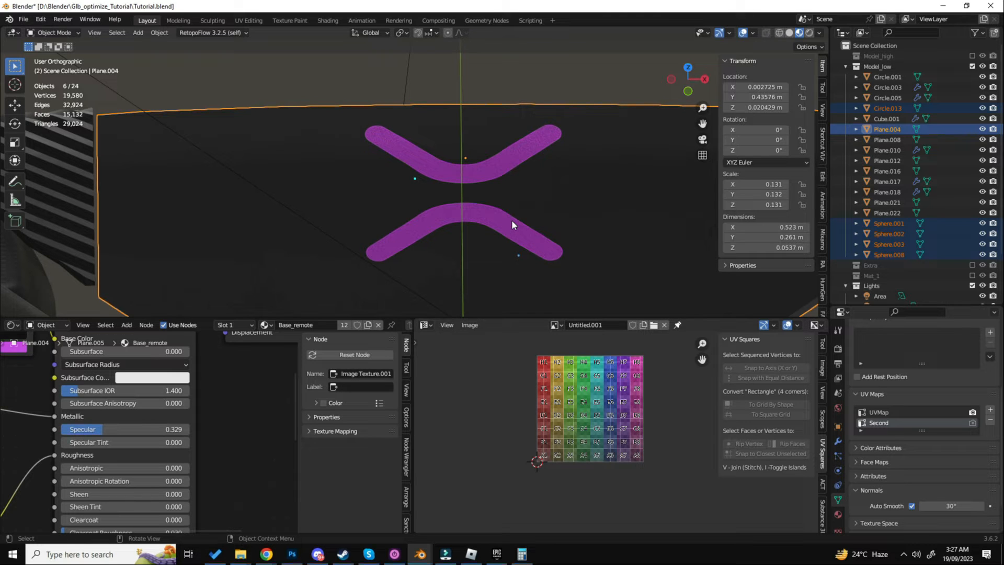
click(989, 410)
key(Tab)
scroll(537, 206, down, 1)
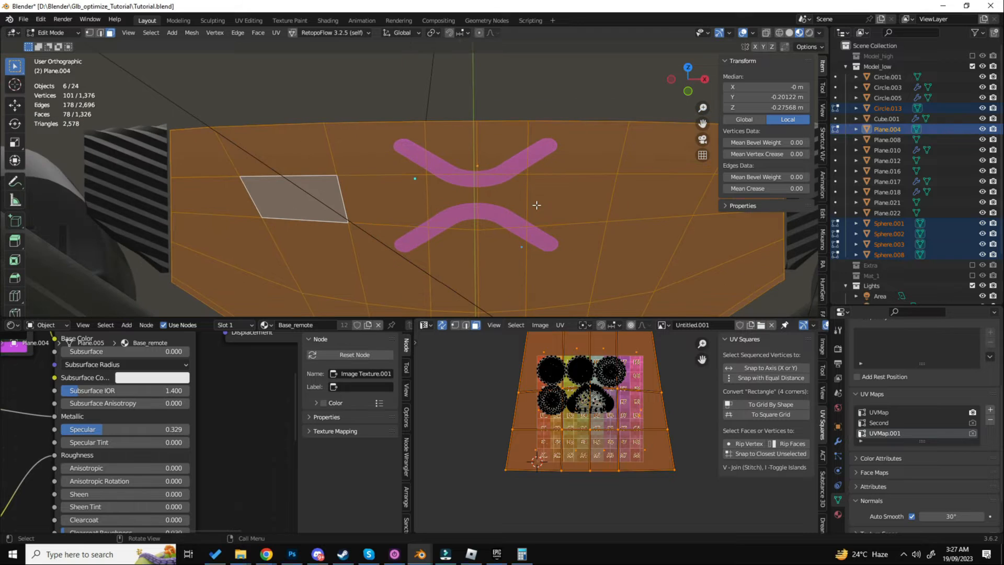
- Try Smart UV Project on the touchpad plate's faces in the new UV map
scroll(536, 373, down, 7)
scroll(547, 377, up, 6)
key(u)
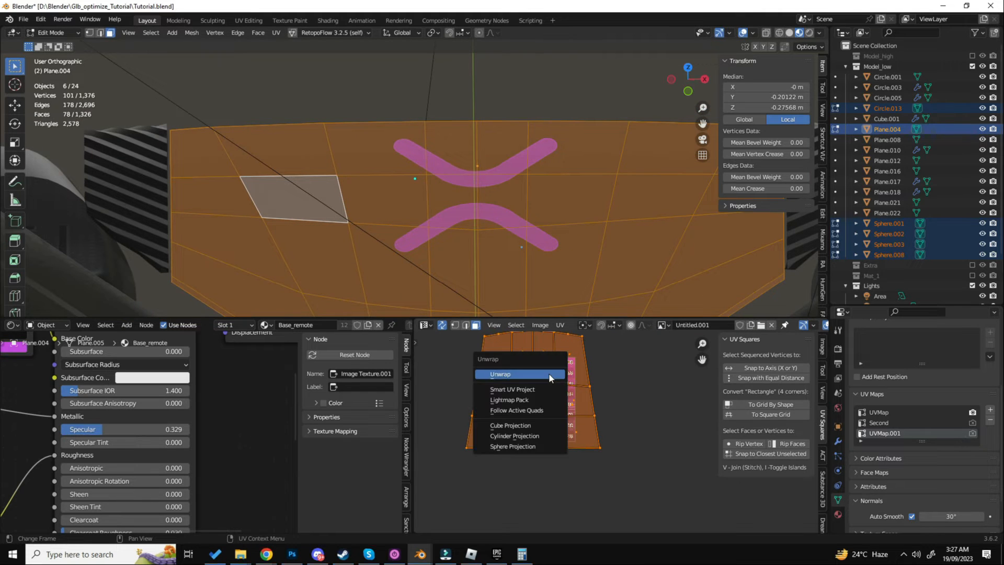
click(553, 386)
click(567, 482)
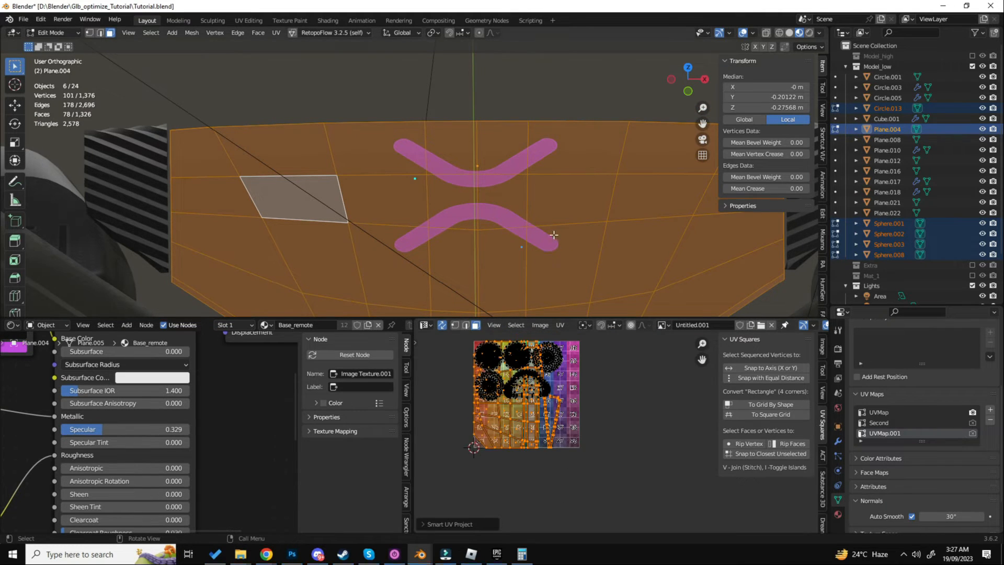
- Try a regular Unwrap of the touchpad plate and scale its UV island down within the color grid
key(u)
click(555, 218)
scroll(564, 386, up, 1)
key(s)
click(610, 388)
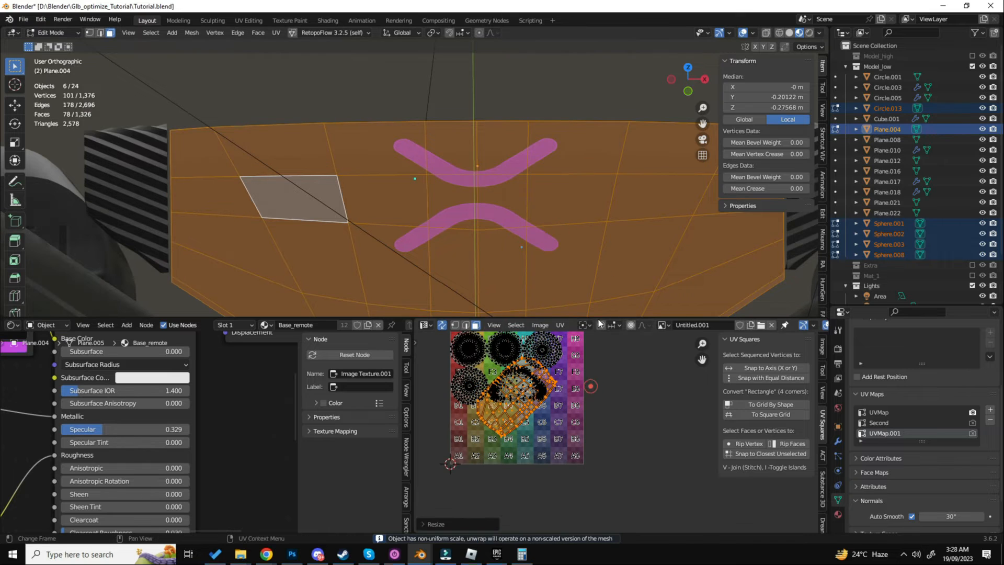
- Apply the touchpad plate's scale in Object Mode and try unwrapping its faces again
key(Tab)
key(ctrl+a)
click(455, 198)
key(Tab)
key(u)
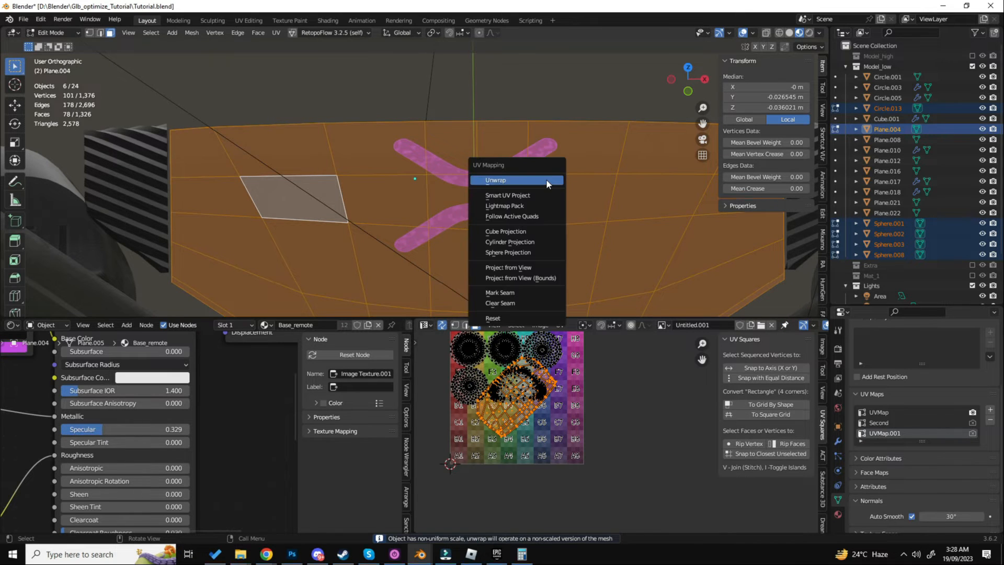
click(545, 178)
scroll(545, 337, up, 3)
key(Tab)
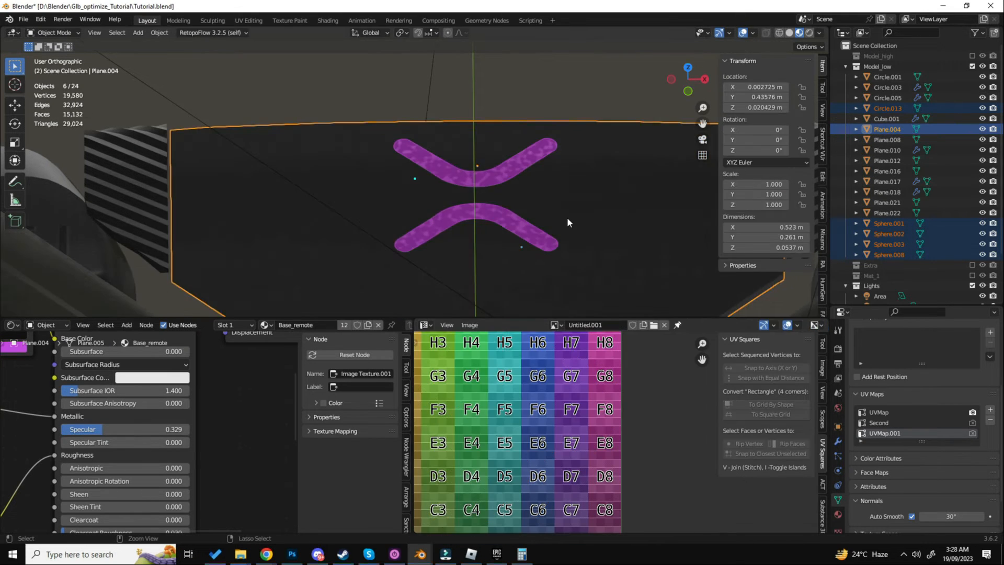
key(Tab)
- Select the touchpad plate's linked faces and unwrap them with the Angle Based method
click(566, 212)
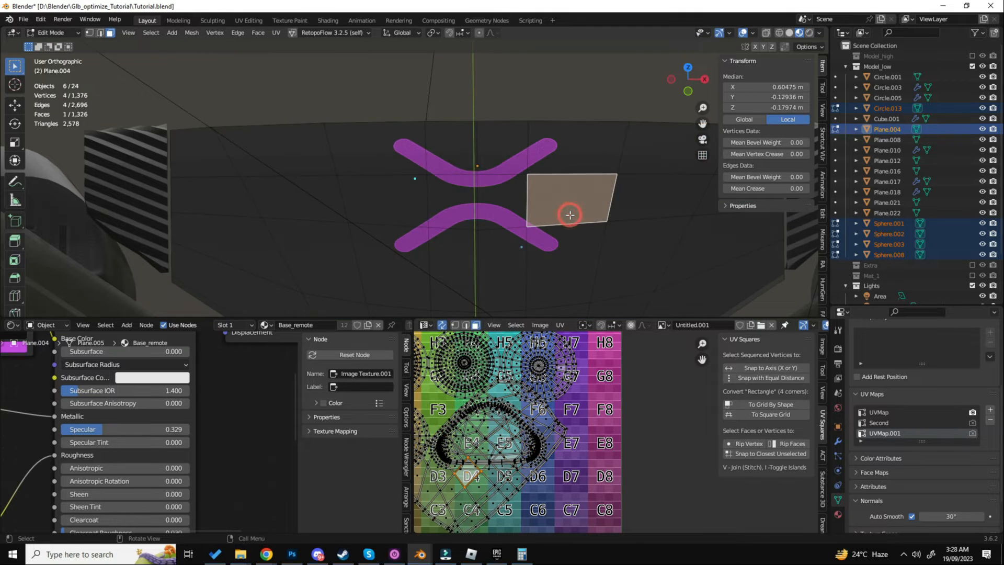
key(ctrl+l)
key(u)
click(567, 230)
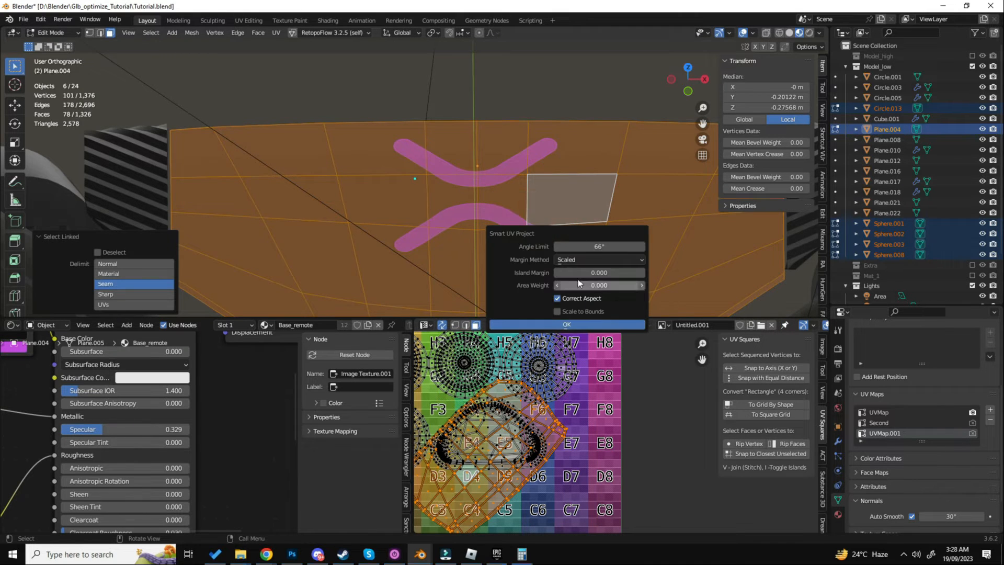
key(u)
click(578, 183)
- Scale the plate's UV island down, rotate it upright and move it to the grid's lower-left area around cell B2
scroll(596, 382, down, 2)
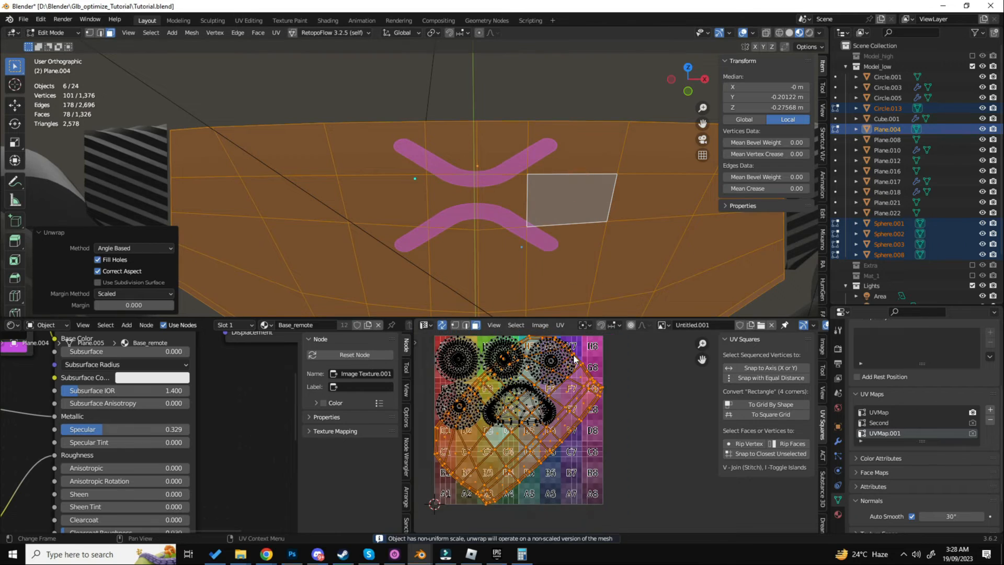
key(s)
click(562, 398)
key(r)
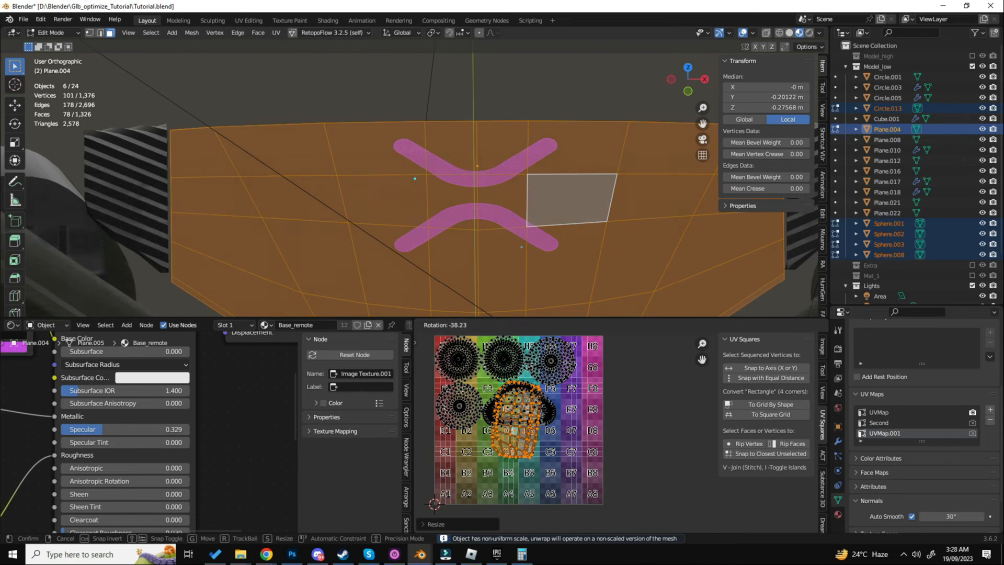
click(543, 387)
scroll(541, 387, up, 2)
middle_drag(542, 387, 581, 347)
key(g)
click(503, 436)
scroll(506, 451, up, 2)
middle_drag(506, 452, 560, 410)
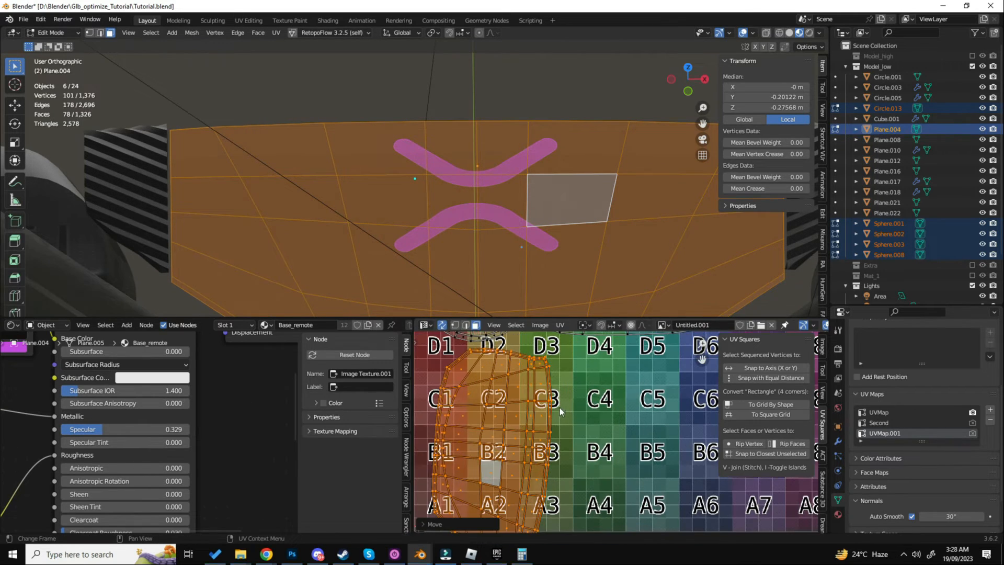
- Shrink the plate's UV island further and position it over cells B1 to C2, clear of the button islands
key(s)
scroll(596, 409, down, 2)
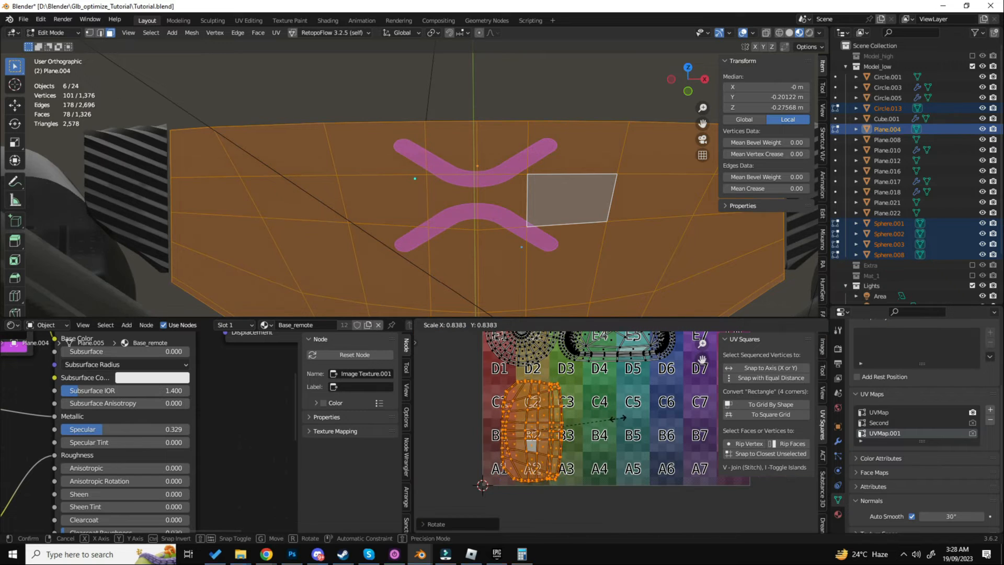
click(603, 406)
key(g)
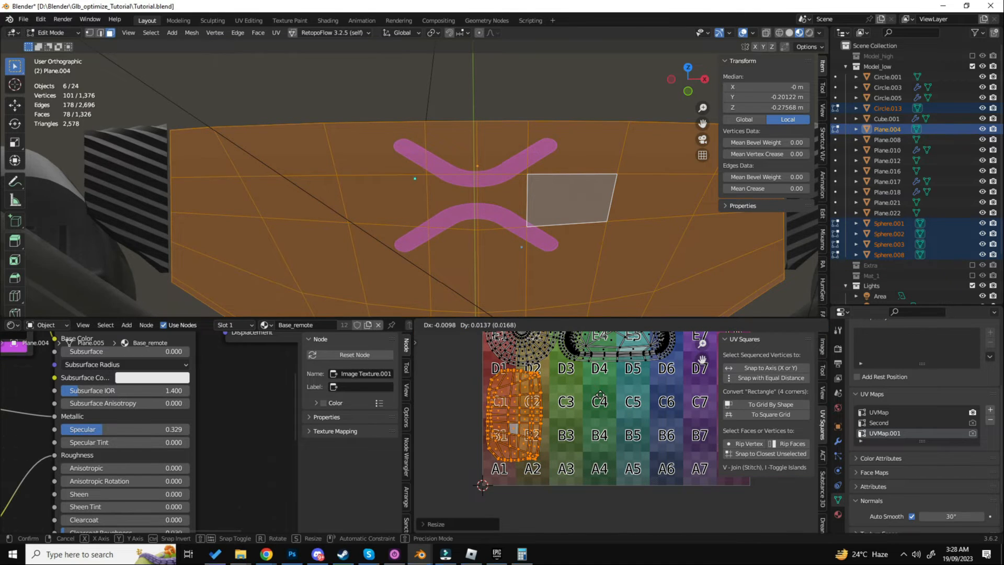
click(601, 397)
key(s)
click(601, 398)
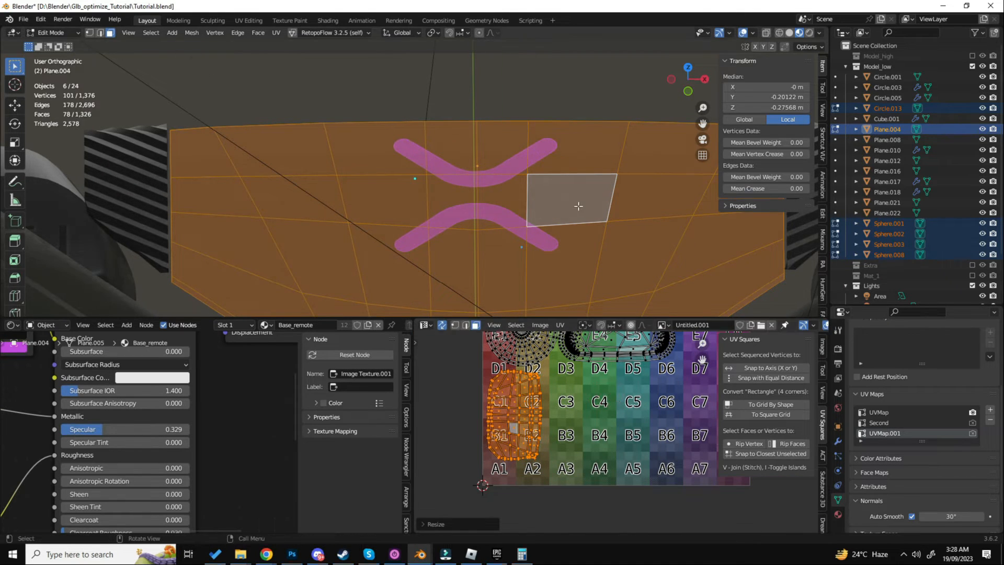
- Return to Object Mode, add the R1 trigger button to the selection and enter Edit Mode
scroll(572, 212, down, 5)
key(Tab)
shift+middle_drag(553, 215, 530, 159)
shift+click(530, 159)
key(ctrl+Tab)
click(579, 169)
scroll(520, 164, up, 3)
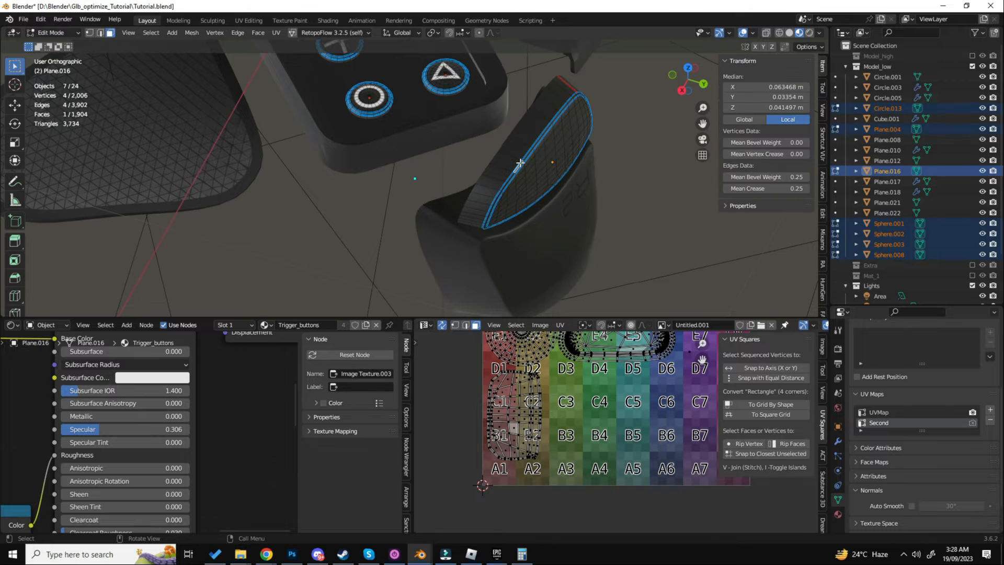
- Select the R1 trigger button's faces and unwrap them with the Angle Based method in the Second UV map
key(a)
key(u)
click(520, 161)
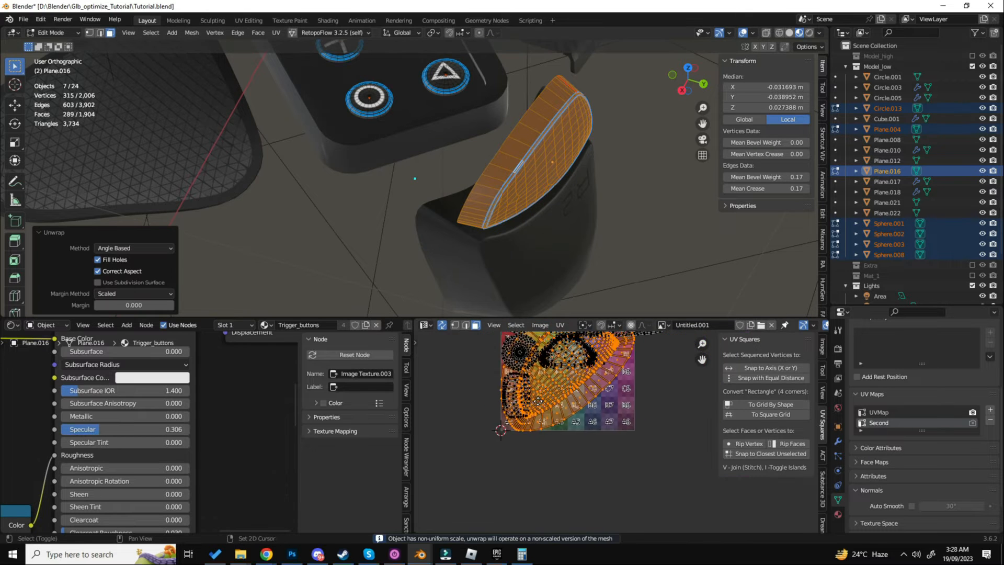
- Examine the R1 trigger button's surface up close and its place in the whole controller
key(Tab)
scroll(513, 180, down, 4)
middle_drag(513, 180, 533, 225)
key(Tab)
scroll(521, 241, up, 5)
scroll(533, 226, up, 2)
key(Tab)
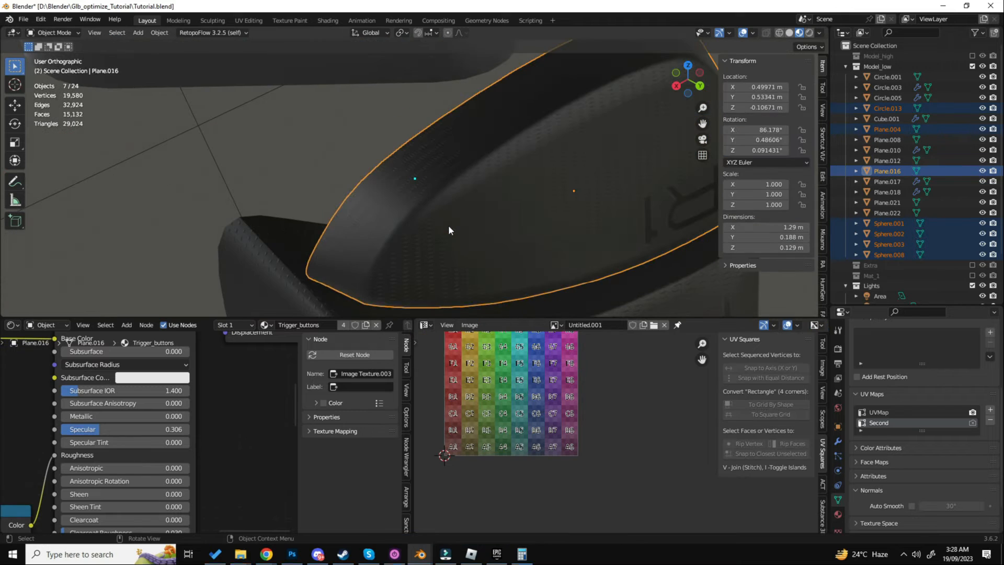
scroll(448, 225, down, 6)
middle_drag(448, 224, 487, 252)
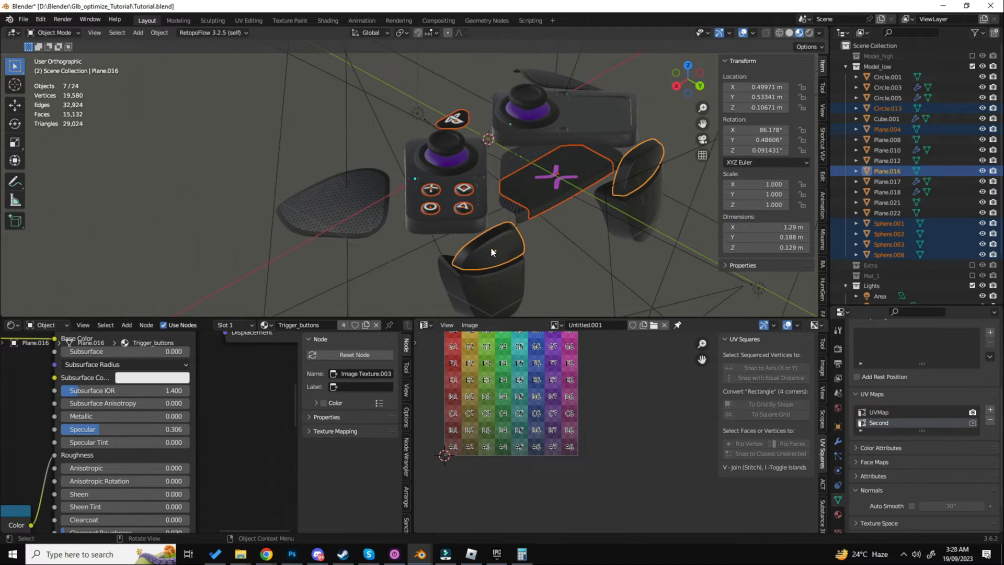
- Deselect the R1 trigger button and hide the selected face buttons, logo piece and touchpad plate
scroll(490, 247, up, 2)
shift+click(499, 232)
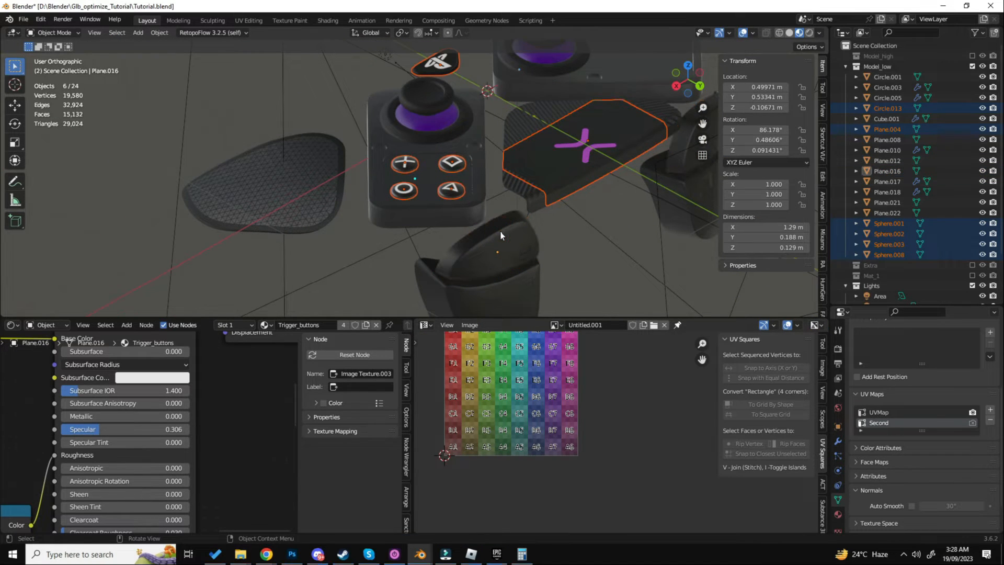
key(h)
- Select the R1 trigger button again and apply its scale
click(501, 236)
key(ctrl+a)
key(s)
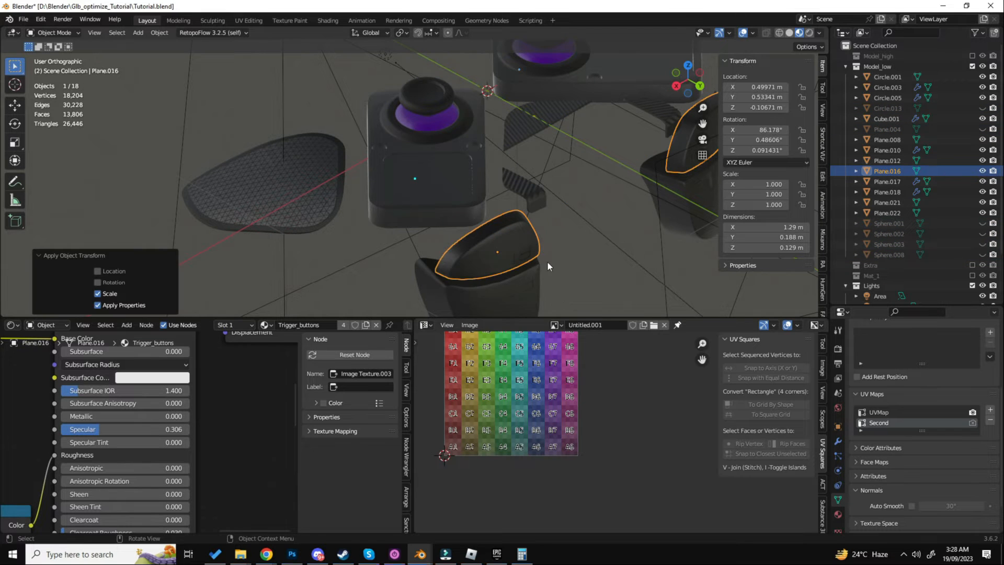
scroll(493, 256, up, 9)
scroll(493, 260, down, 4)
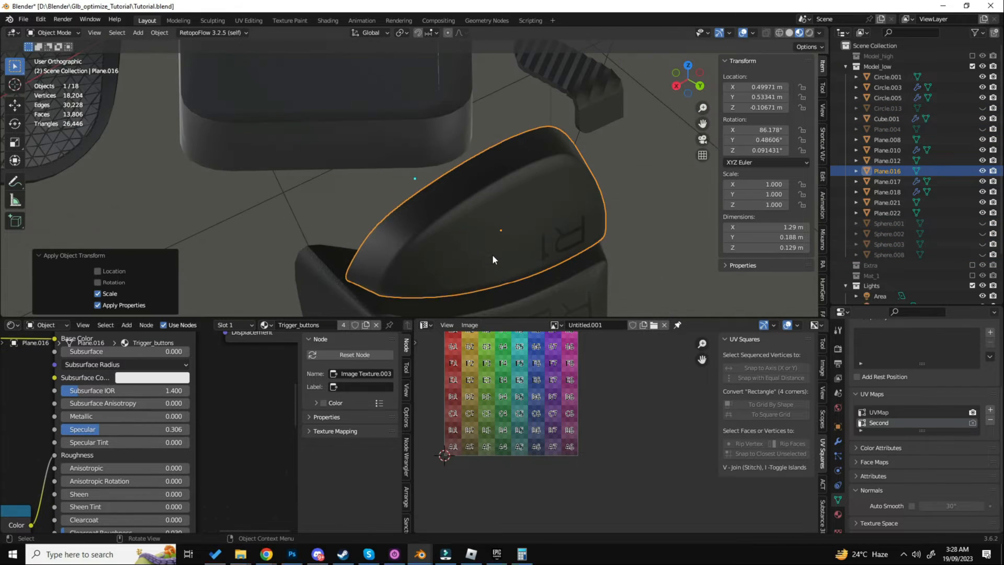
- Reveal the hidden face buttons, logo piece and touchpad plate, and open them with the R1 trigger button in Edit Mode
key(alt+h)
key(Tab)
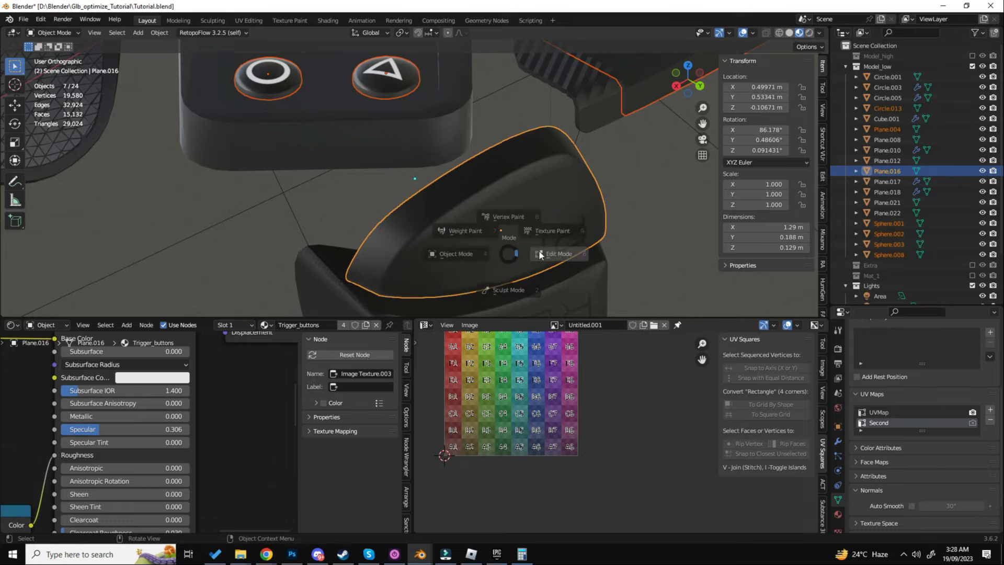
click(539, 251)
- Try to unwrap the R1 trigger button's linked faces in the Second UV map using the Angle Based method
key(alt+a)
key(l)
key(u)
click(540, 251)
middle_drag(548, 403, 550, 416)
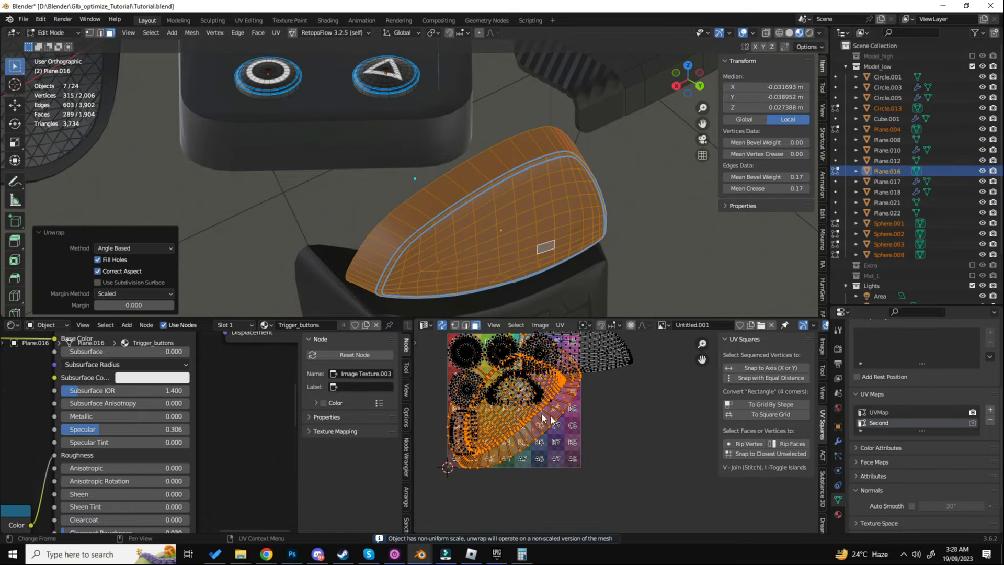
key(r)
click(608, 387)
key(s)
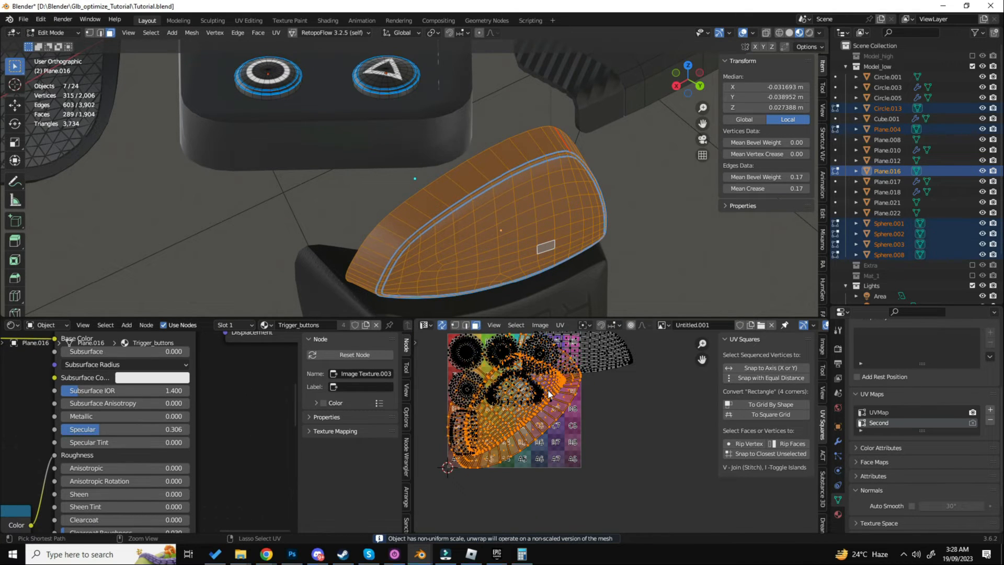
click(548, 390)
- Undo the R1 trigger button's unwrap in the Second UV map
key(Tab)
click(474, 256)
middle_drag(471, 261, 469, 257)
key(ctrl+z)
key(ctrl+z)
key(ctrl+z)
key(ctrl+z)
key(ctrl+z)
key(ctrl+z)
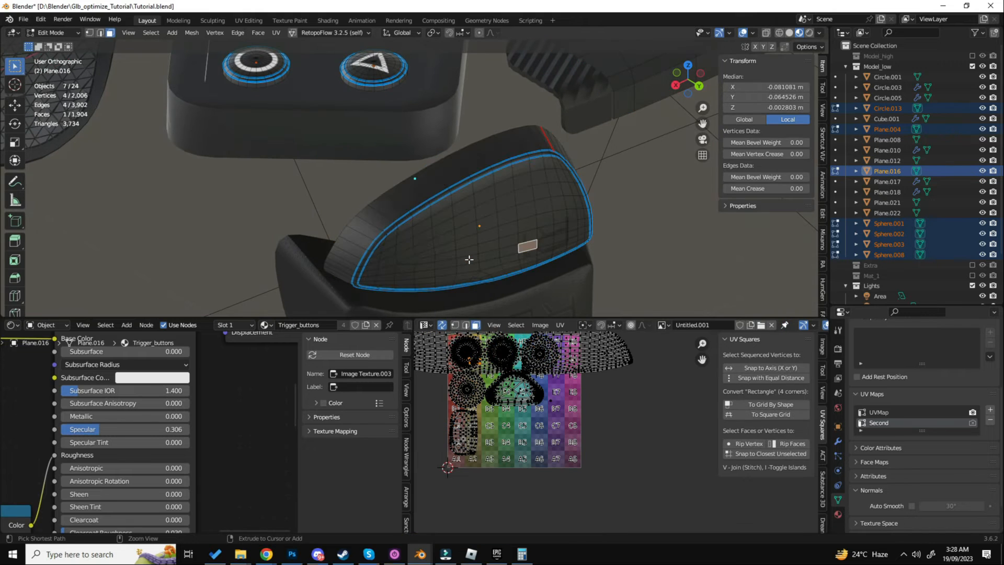
- Add a third UV map to the R1 trigger button and unwrap all its faces with the Angle Based method
key(Tab)
click(445, 247)
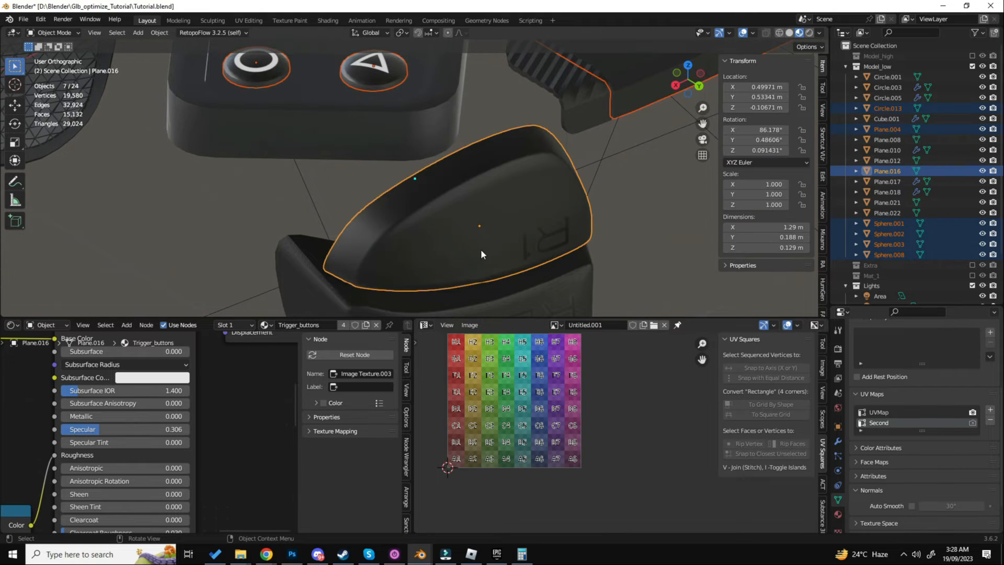
click(989, 410)
key(Tab)
key(a)
key(u)
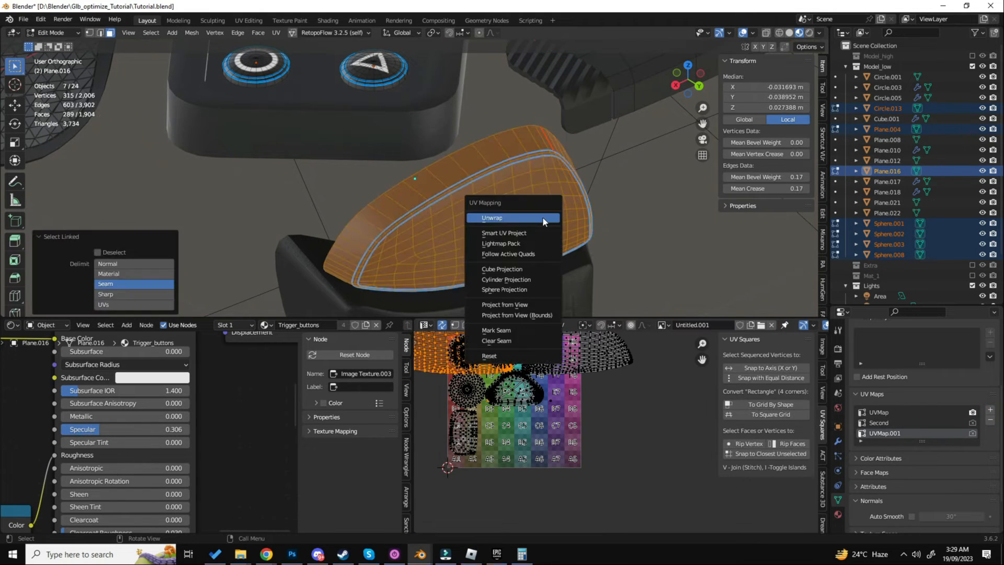
click(541, 217)
middle_drag(550, 405, 544, 433)
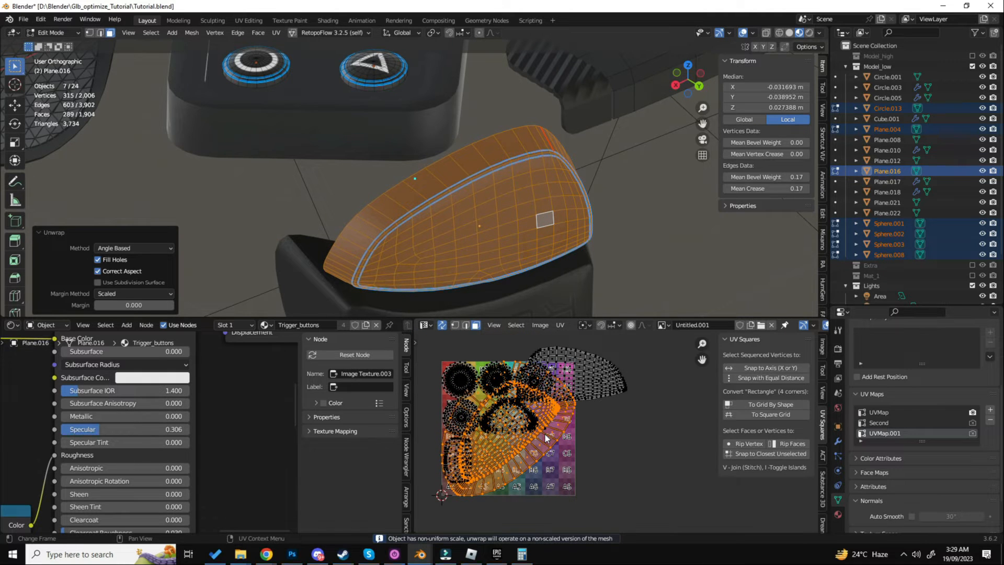
scroll(554, 241, up, 6)
- Select the R1 trigger button's outer rim with its bevel faces and hide them
key(Tab)
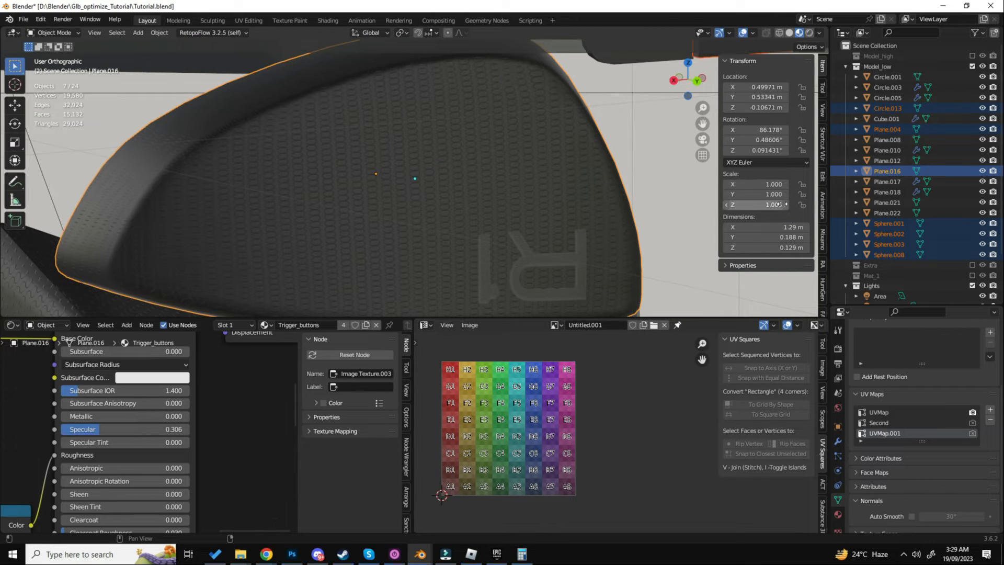
key(ctrl+Tab)
click(499, 157)
shift+middle_drag(477, 184, 517, 185)
key(alt+a)
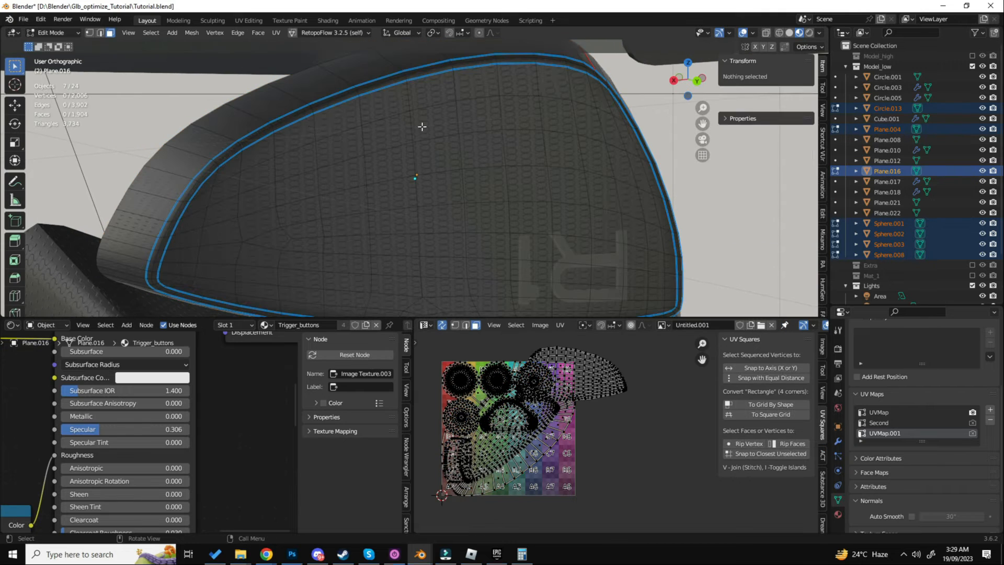
alt+click(261, 116)
middle_drag(261, 116, 287, 120)
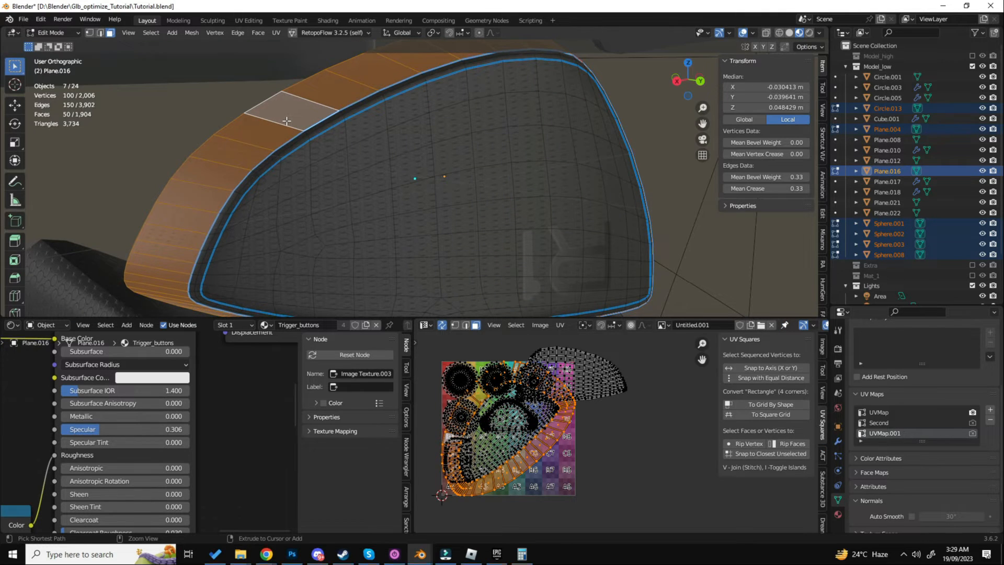
key(ctrl+KP_Add)
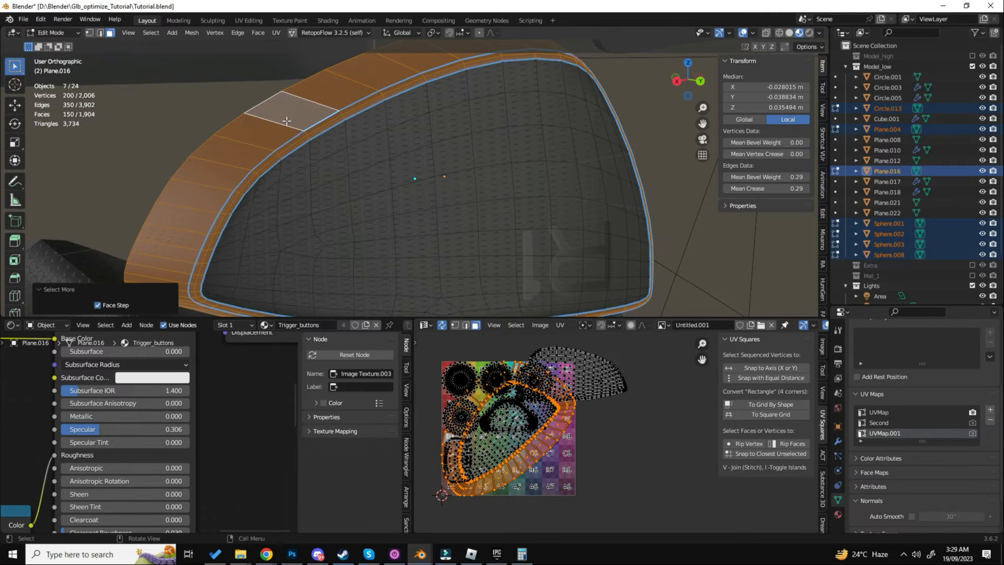
key(h)
- Select all connected front faces of the R1 trigger button and unwrap them with the Angle Based method
click(361, 159)
key(ctrl+l)
key(u)
click(387, 235)
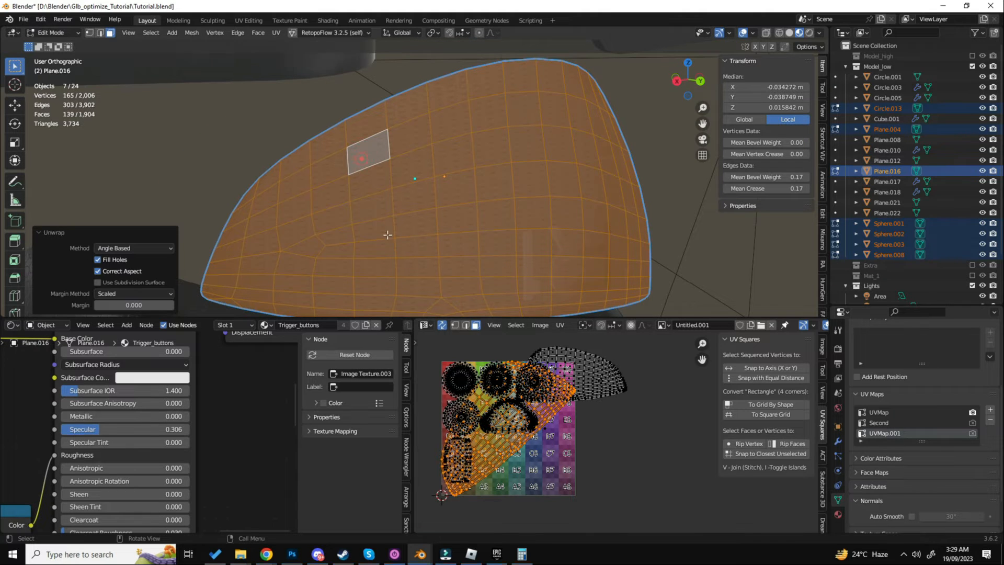
- Rotate the front-face UV island upright, scale it down and move it to the F8 edge of the UV tile
key(r)
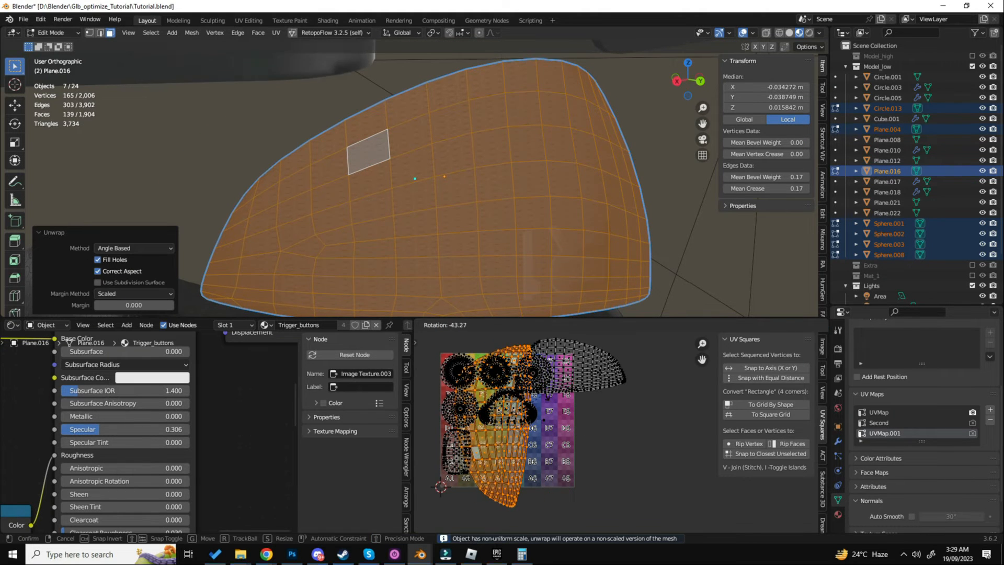
click(621, 418)
key(s)
click(552, 415)
key(g)
click(617, 377)
scroll(604, 375, up, 4)
key(s)
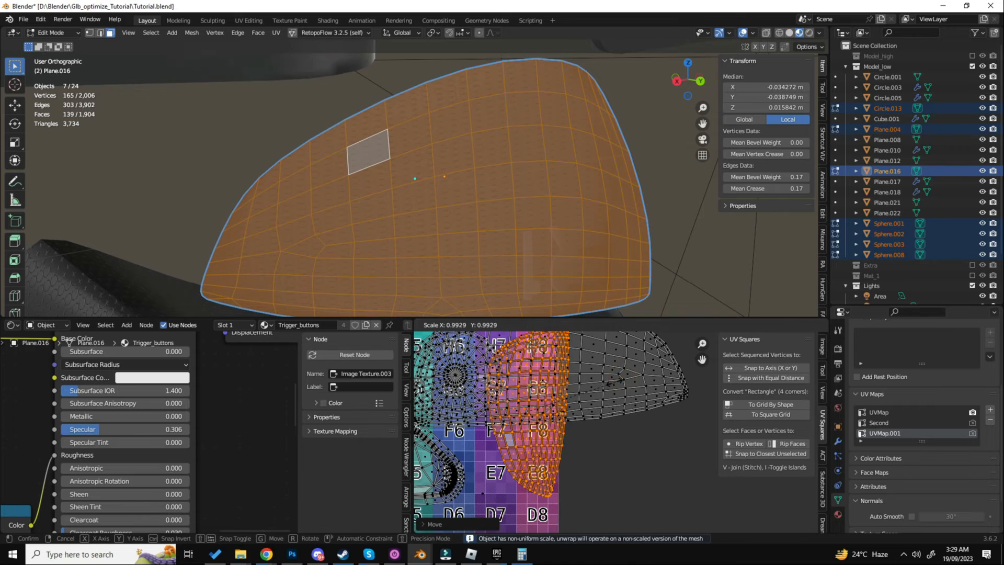
click(602, 385)
- Move the front-face island into the free space around cell C3 and shrink it to fit between its neighbours
scroll(603, 385, down, 5)
scroll(597, 359, up, 3)
middle_drag(577, 394, 645, 337)
key(g)
click(516, 448)
key(s)
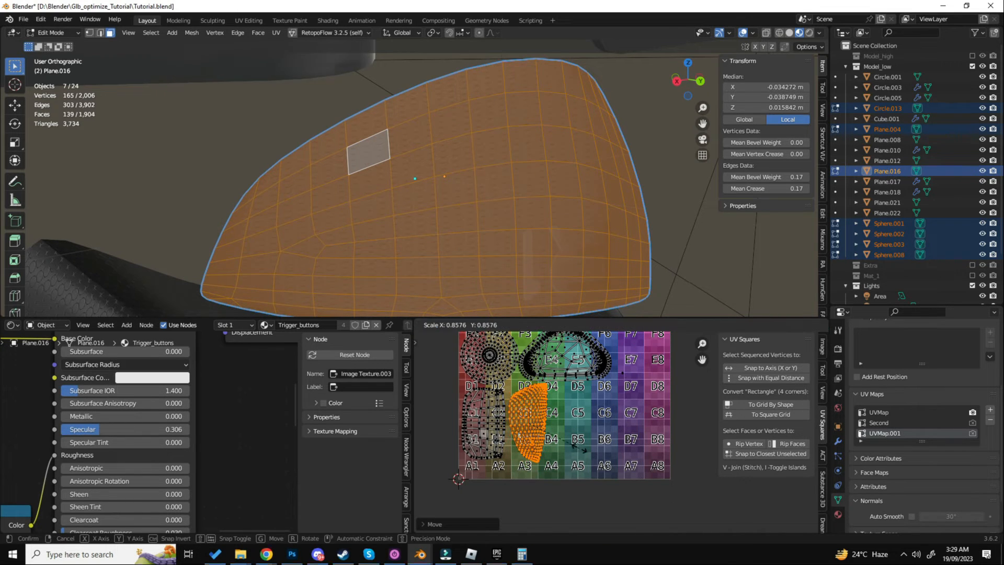
click(578, 447)
scroll(551, 432, up, 2)
key(g)
click(548, 430)
scroll(484, 215, down, 6)
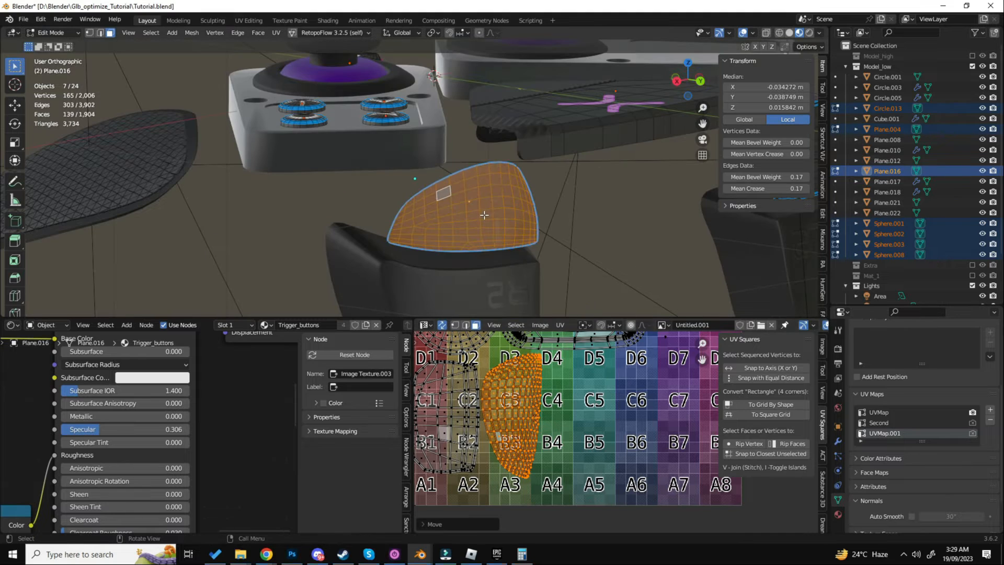
- Reveal the R1 trigger button's hidden rim and unwrap its faces with the Angle Based method
key(a)
click(488, 177)
key(alt+h)
key(u)
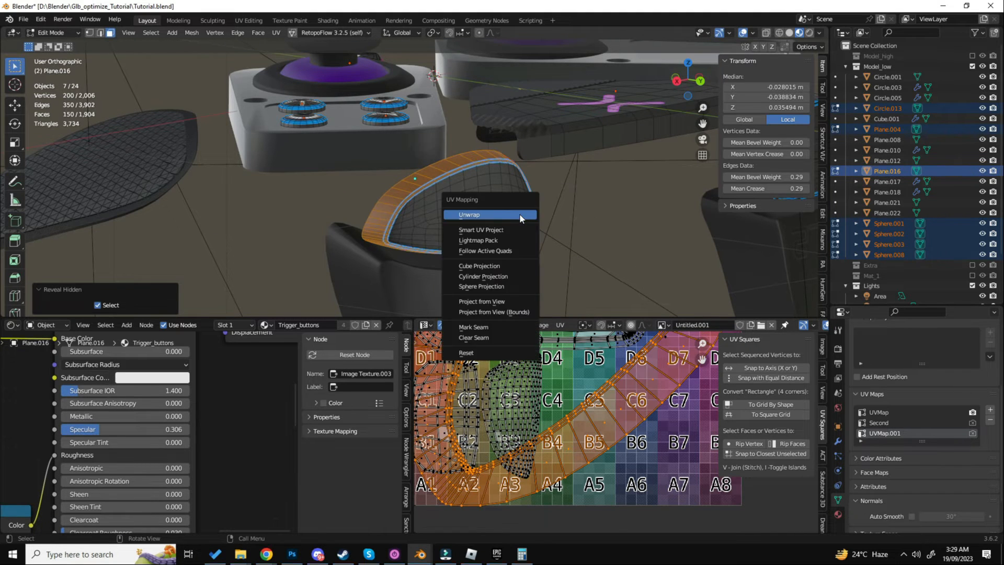
click(519, 213)
scroll(648, 372, down, 5)
scroll(650, 375, up, 3)
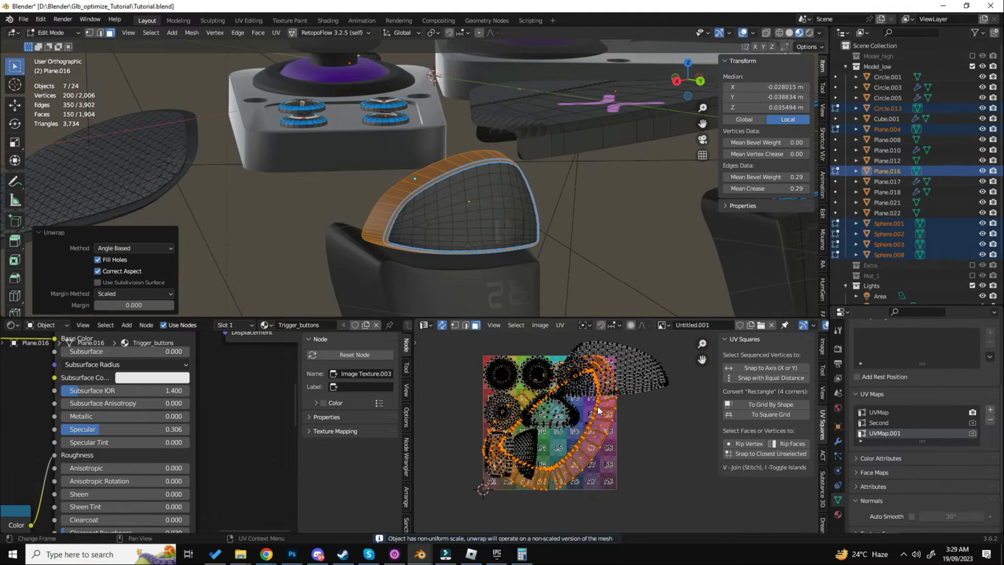
- Turn off UV sync selection and straighten the rim island into a rectangular grid by shape with UV Squares
click(761, 411)
click(442, 325)
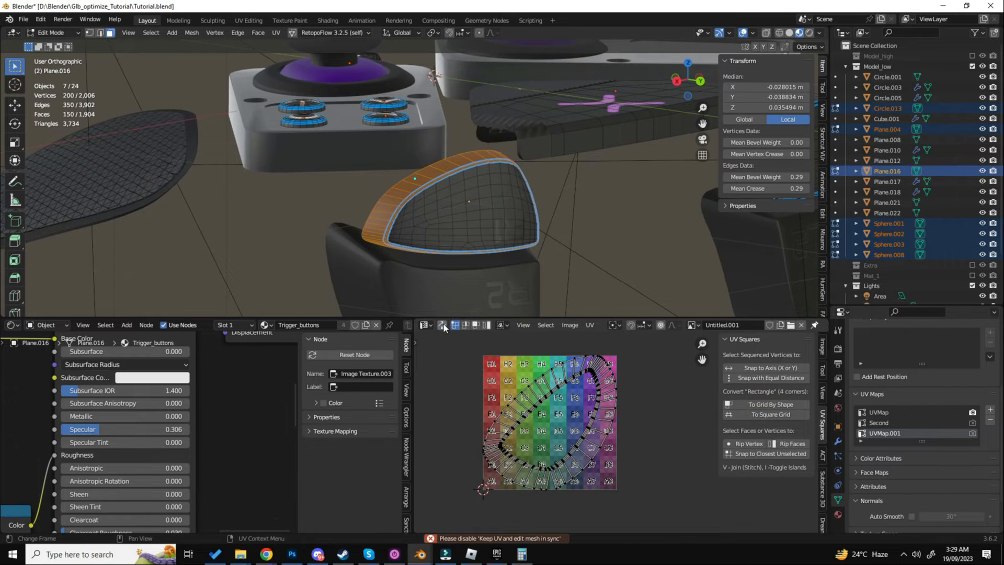
click(768, 406)
- Show all UV islands, select only the straightened rim strip, scale it down and rotate it 90 degrees
key(alt+a)
key(a)
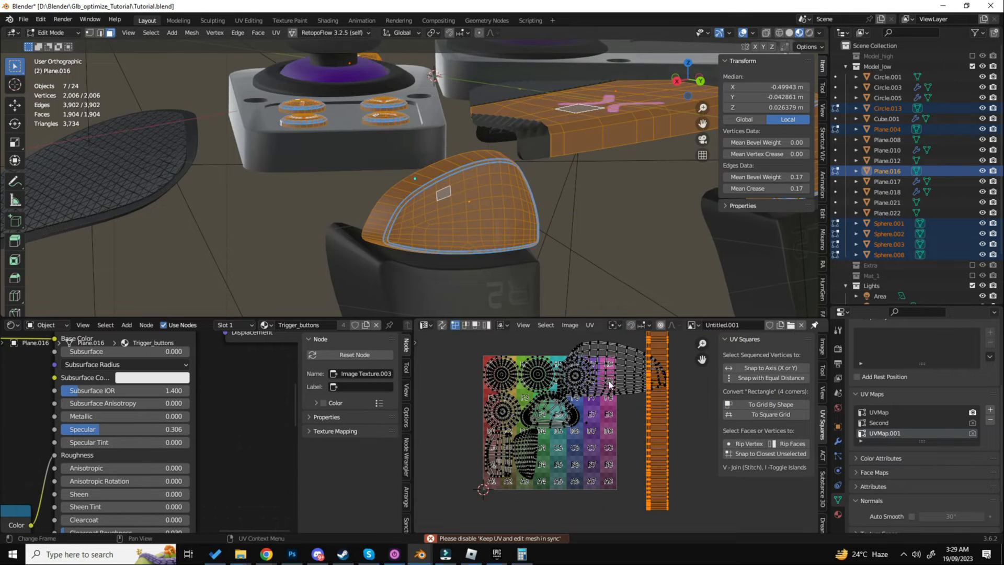
key(l)
key(s)
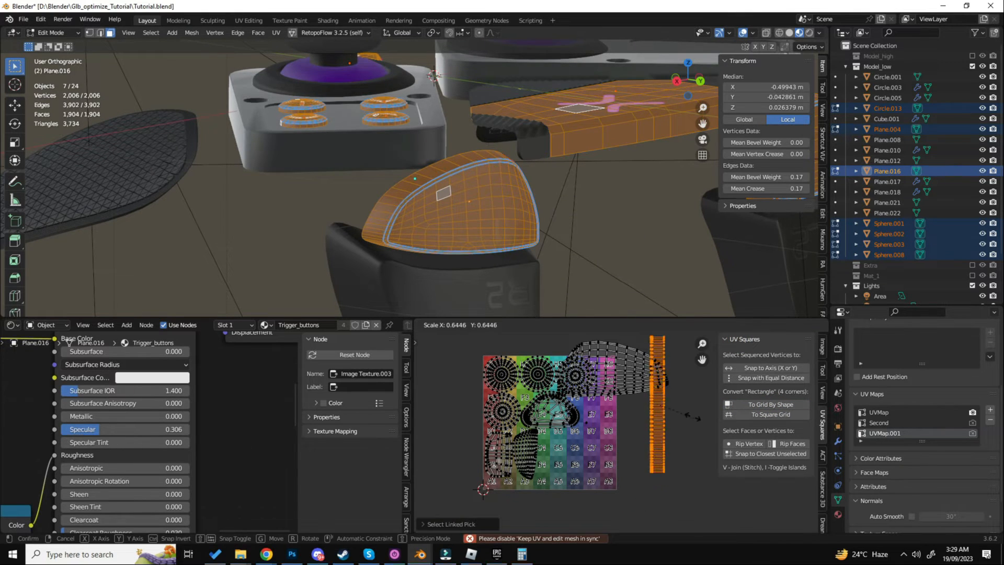
click(684, 403)
text(r90)
click(684, 403)
shift+middle_drag(684, 404, 692, 369)
- Move the rim strip onto the A1 row at the UV tile's lower edge and adjust its scale
key(g)
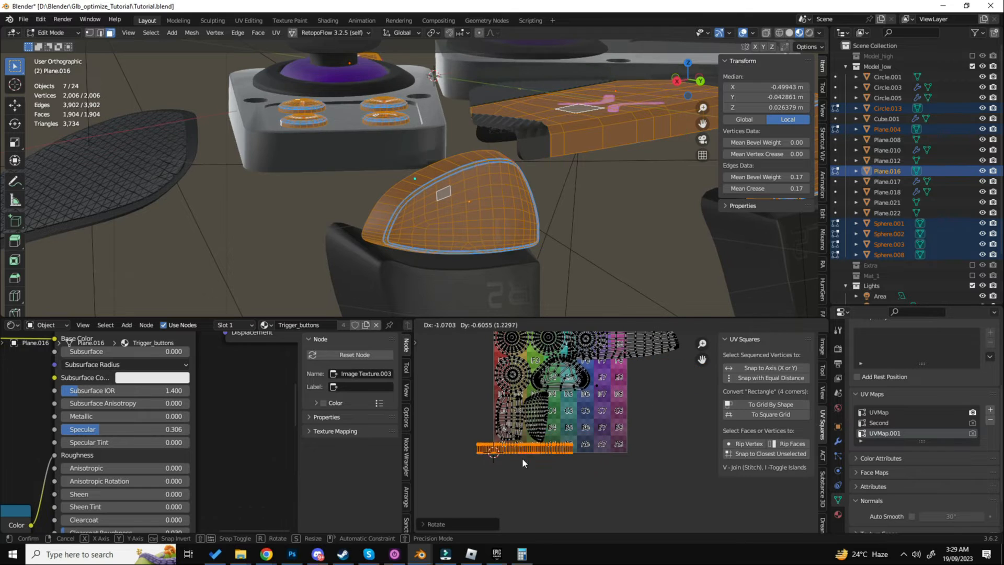
click(522, 458)
scroll(522, 459, up, 6)
key(s)
click(603, 455)
shift+middle_drag(531, 450, 605, 461)
scroll(520, 448, up, 4)
- Slide the rim strip along the A row so it starts just inside the UV tile's corner at A1
key(g)
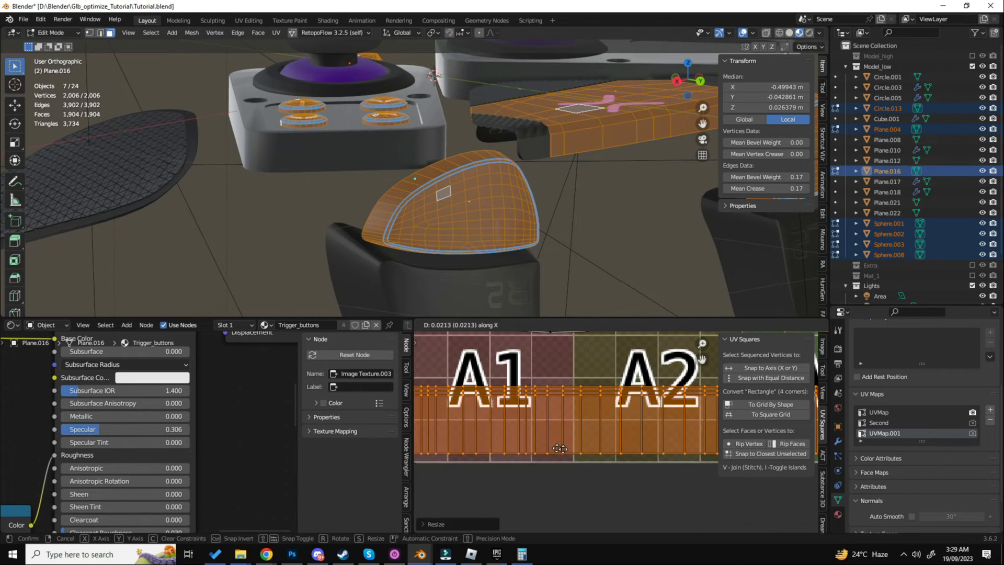
click(566, 449)
shift+middle_drag(483, 447, 586, 448)
key(g)
click(583, 452)
scroll(581, 450, down, 4)
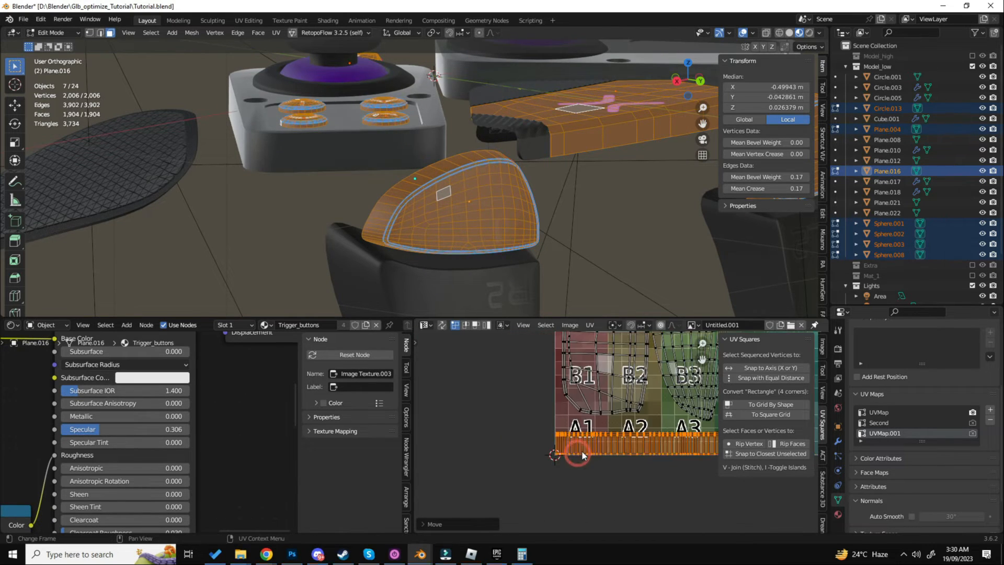
scroll(586, 436, up, 1)
key(s)
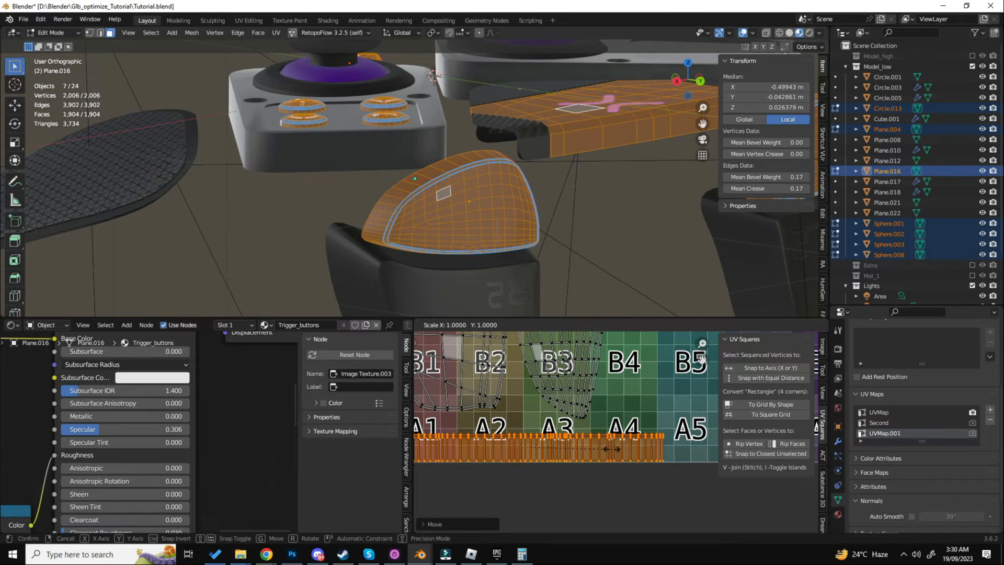
right_click(616, 448)
scroll(616, 448, down, 5)
middle_drag(622, 451, 589, 445)
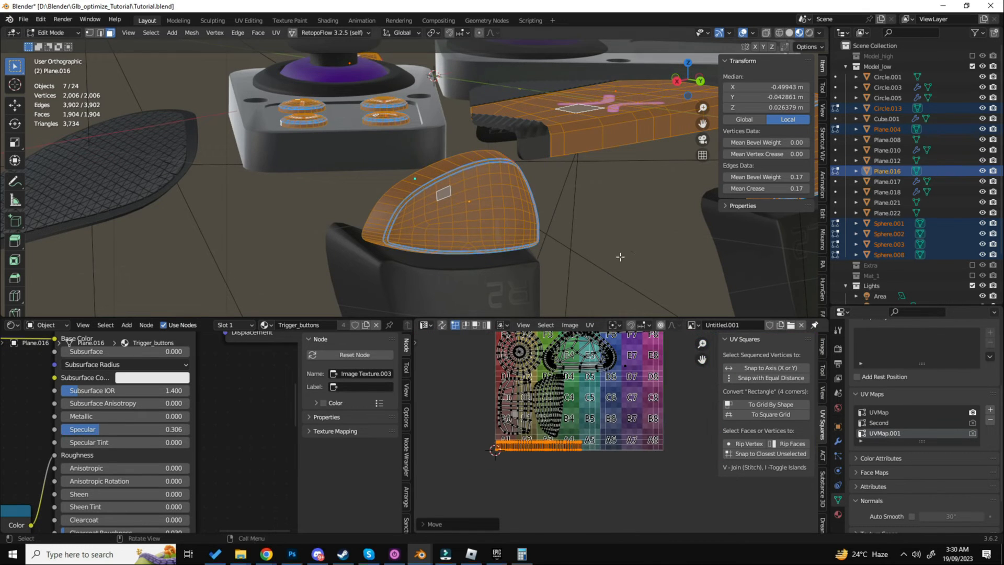
- Try to unwrap the opposite trigger button's rim and bevel faces with the Angle Based method
shift+middle_drag(620, 257, 486, 213)
scroll(486, 212, down, 2)
scroll(507, 175, up, 5)
key(alt+a)
alt+click(539, 133)
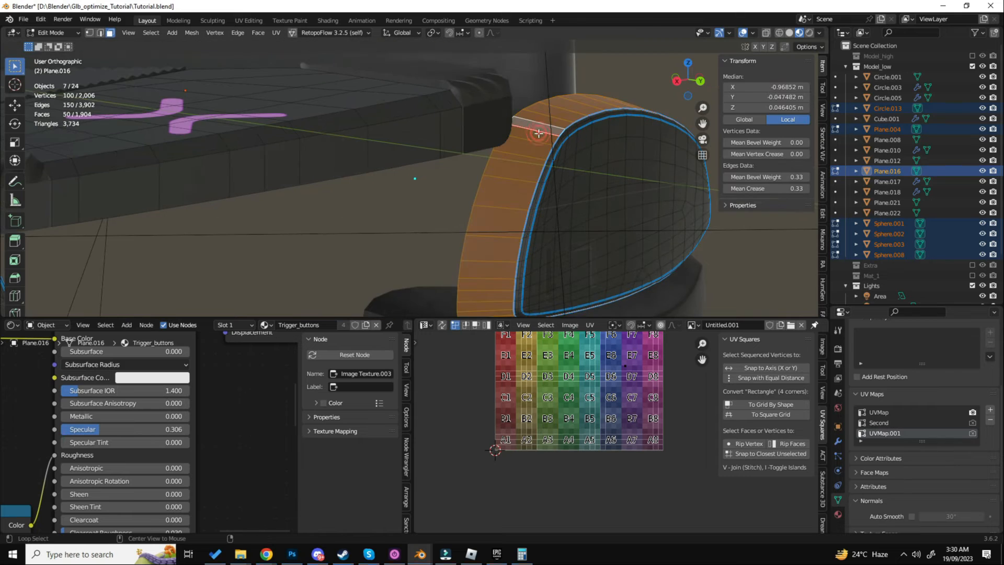
scroll(549, 134, up, 3)
key(ctrl+KP_Add)
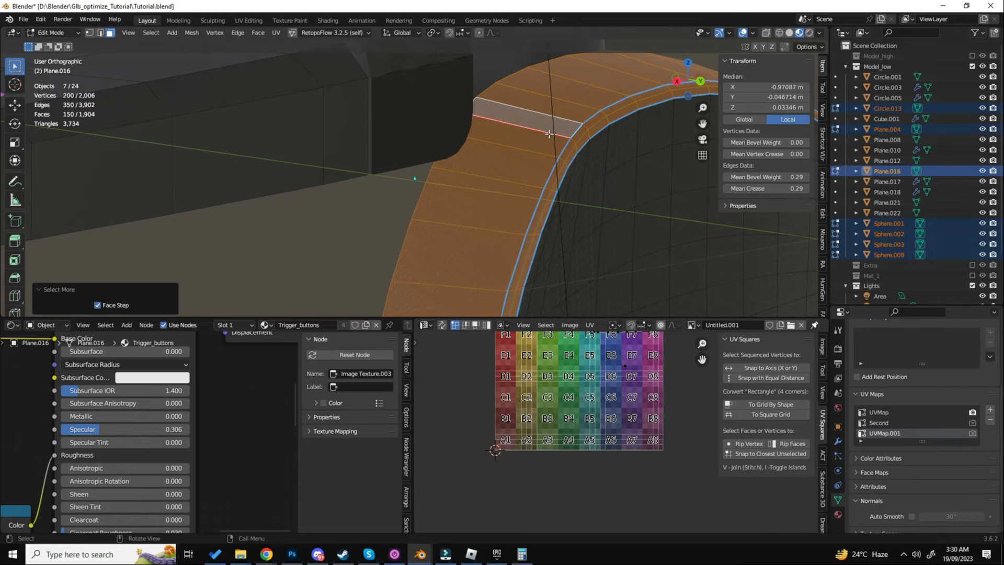
key(u)
click(549, 134)
middle_drag(572, 359, 515, 397)
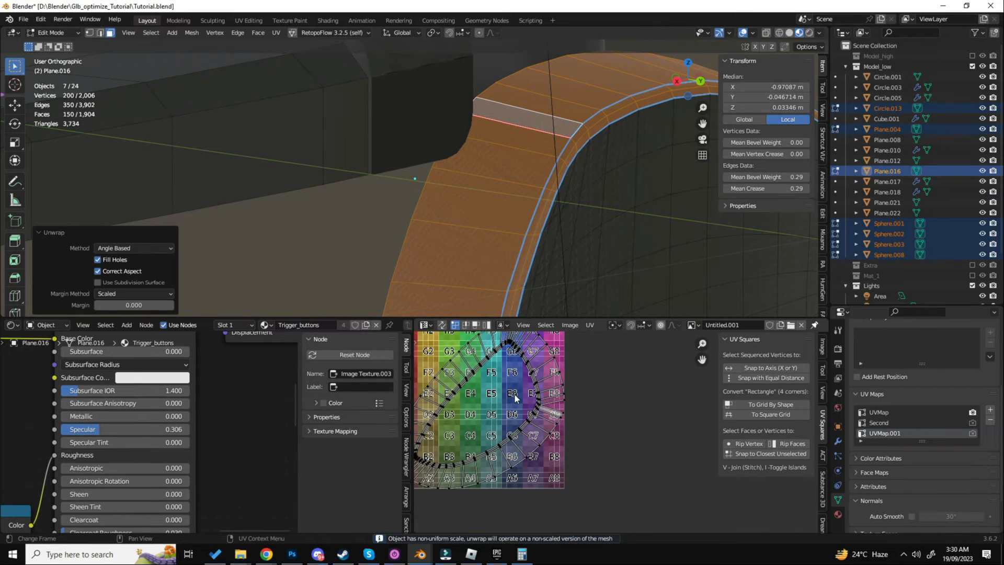
scroll(515, 397, down, 3)
drag(513, 393, 623, 393)
- Undo the unwrap and the enlarged selection on the opposite trigger button's rim
middle_drag(619, 230, 616, 234)
key(ctrl+z)
key(ctrl+z)
key(ctrl+z)
key(ctrl+z)
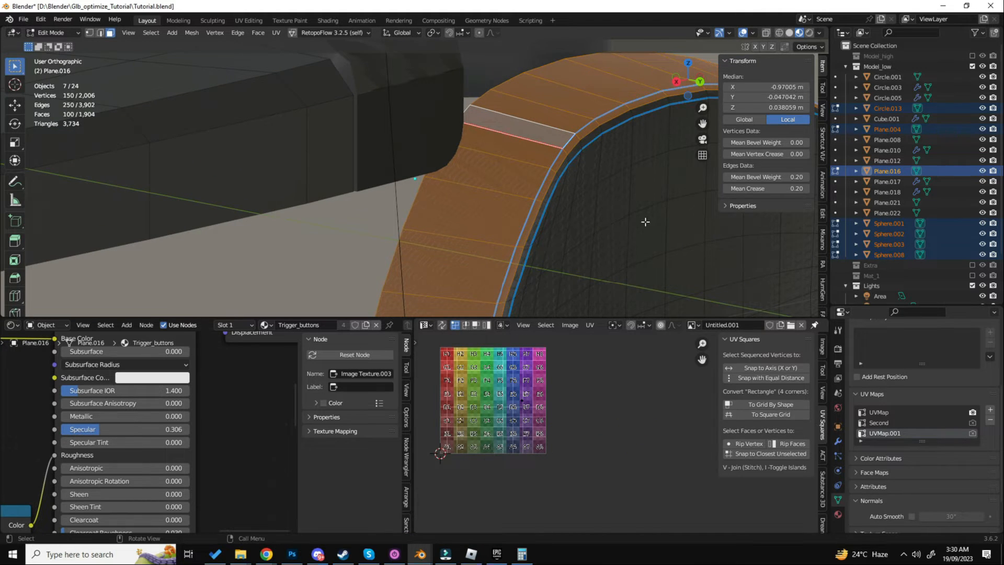
- Select the opposite trigger button's rim including both bevel loops and unwrap it with the Angle Based method
key(Tab)
key(Tab)
scroll(561, 185, up, 3)
alt+shift+click(579, 125)
key(u)
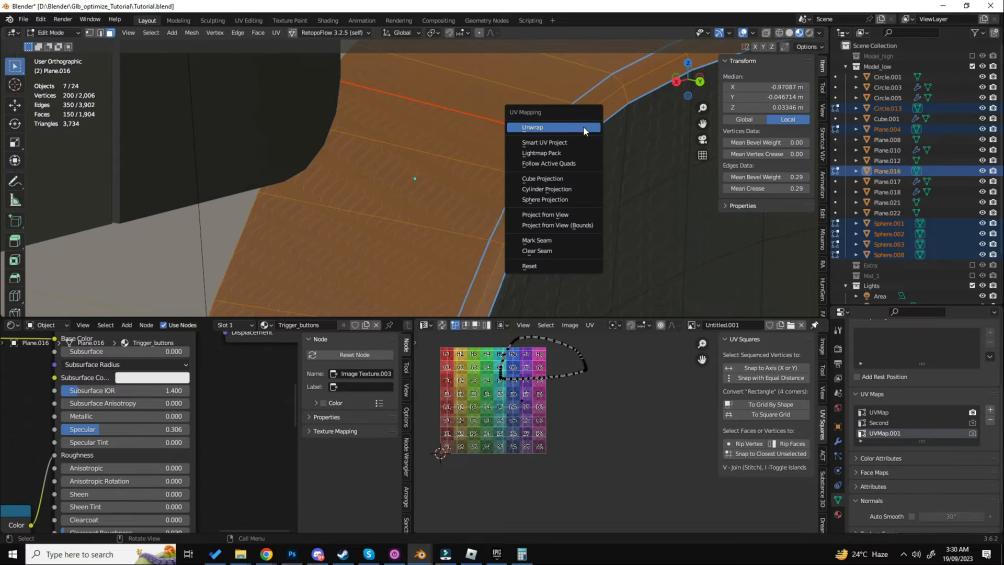
click(584, 124)
- Move the opposite trigger's rim island outside the UV tile and straighten it into a rectangular grid by shape
key(a)
key(g)
click(646, 415)
scroll(663, 417, up, 4)
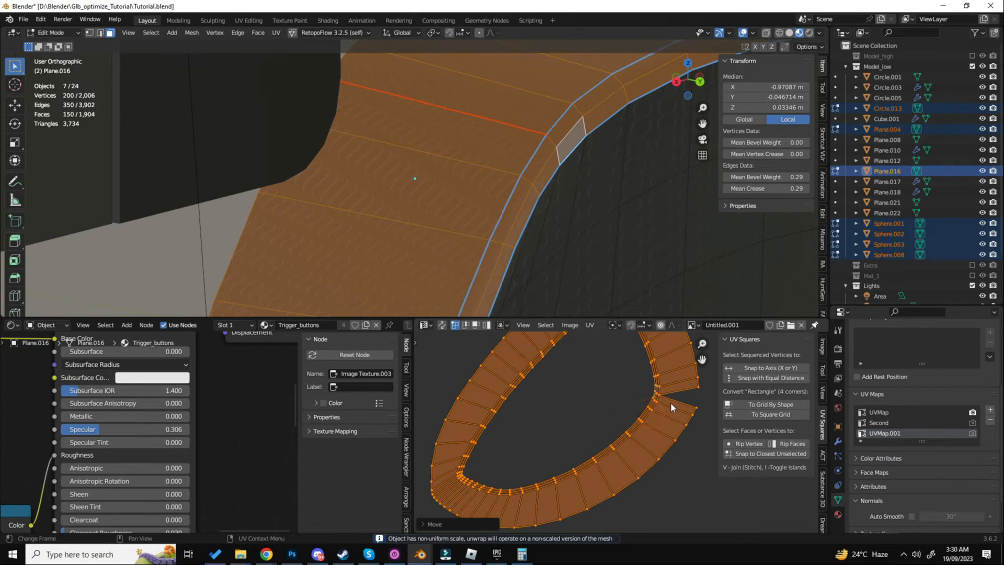
scroll(670, 403, down, 3)
click(754, 412)
scroll(636, 402, down, 2)
- Hide the opposite trigger button's rim and unwrap its linked front faces with the Angle Based method
key(h)
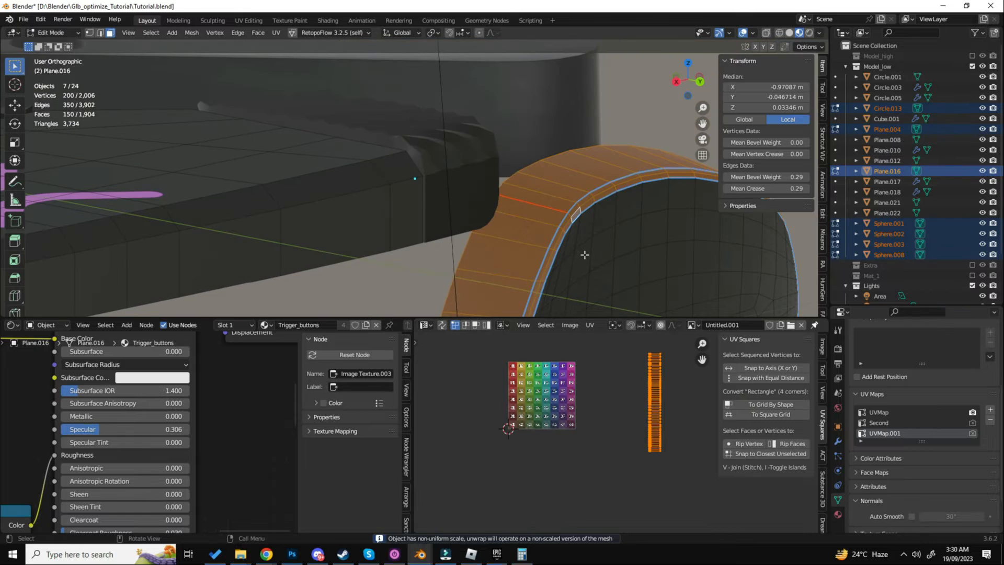
key(l)
key(u)
click(585, 258)
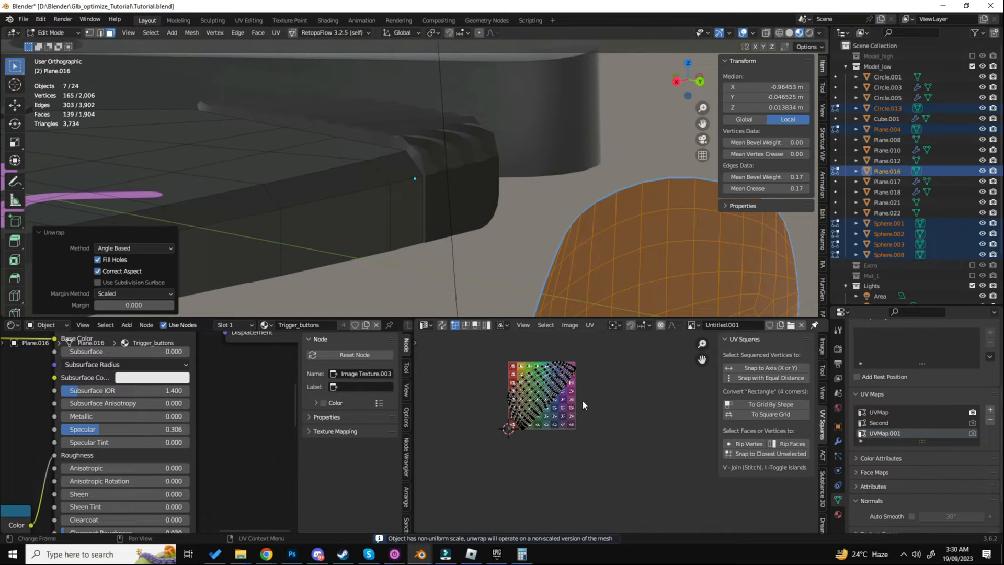
- Move the opposite trigger's front-face island beside the UV tile and select all visible faces to show every island
key(a)
key(g)
click(619, 387)
key(alt+h)
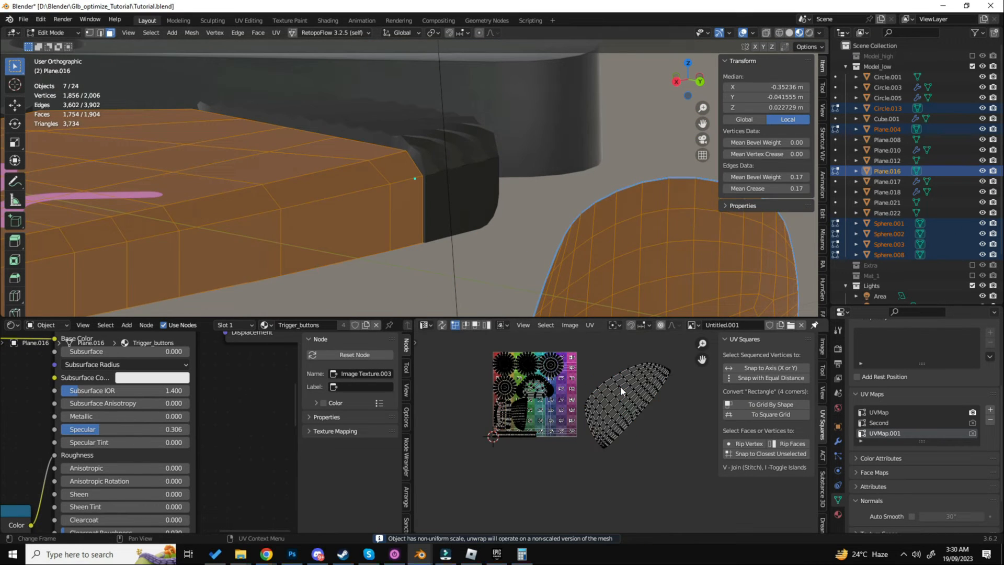
- Rotate the opposite trigger's front-face island upright, scale it down and move it into the UV tile beside the first trigger's island
key(l)
key(g)
click(564, 414)
scroll(564, 415, up, 3)
key(r)
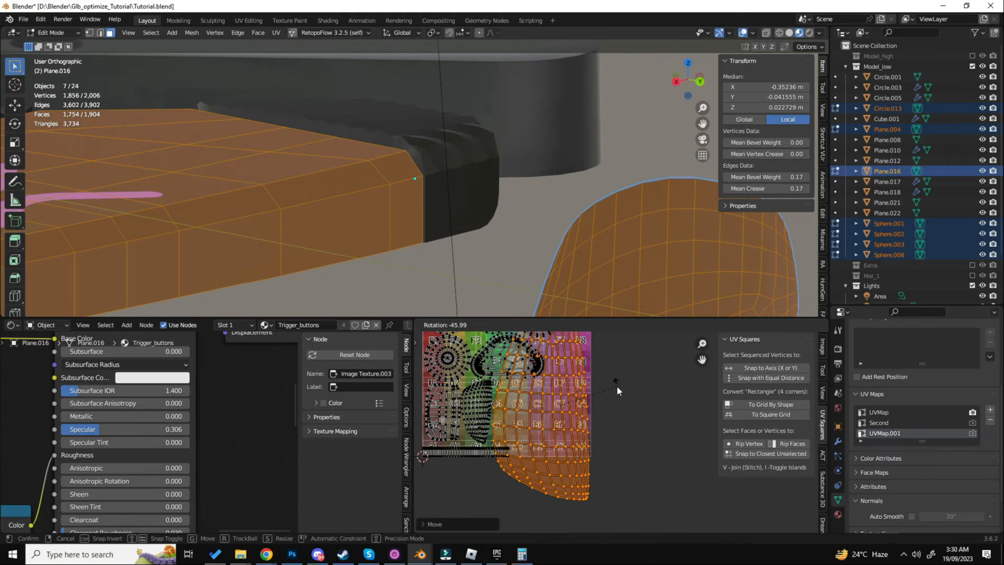
click(617, 386)
key(s)
click(576, 396)
key(g)
click(538, 416)
- Mirror the opposite trigger's front-face island along Y and X and place it against the first trigger's island
key(ctrl+m)
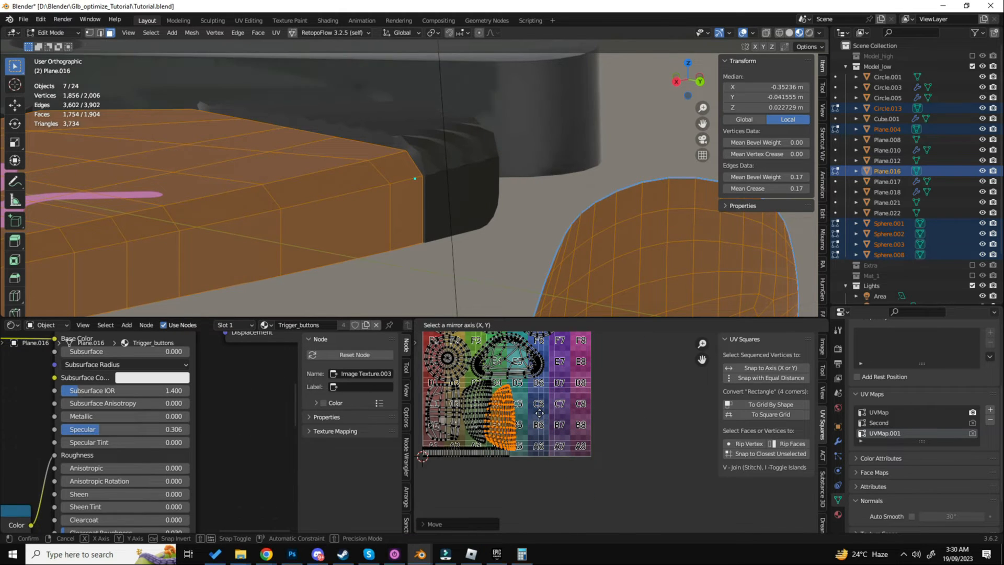
key(y)
click(534, 413)
scroll(523, 413, up, 3)
key(ctrl+m)
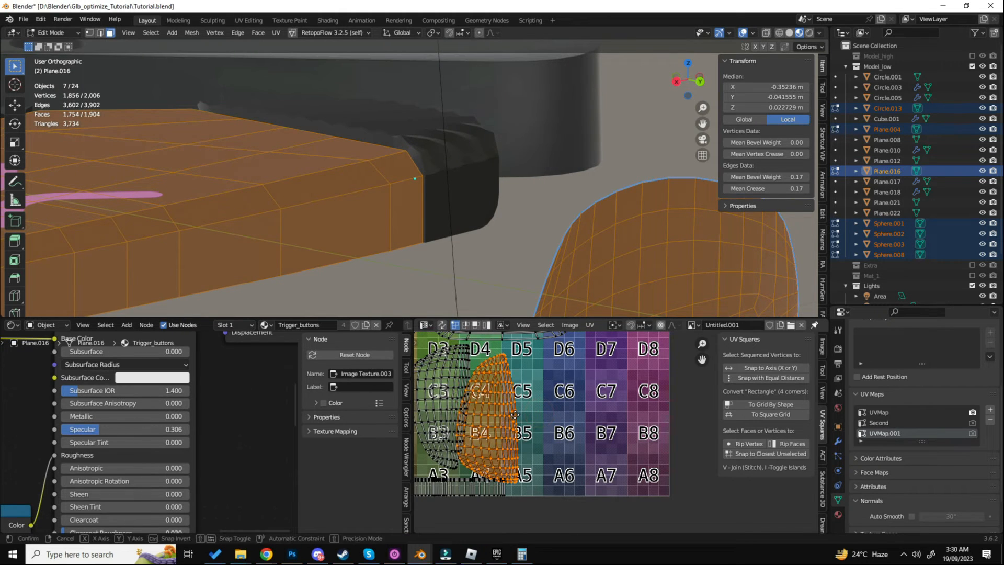
key(x)
click(515, 415)
key(g)
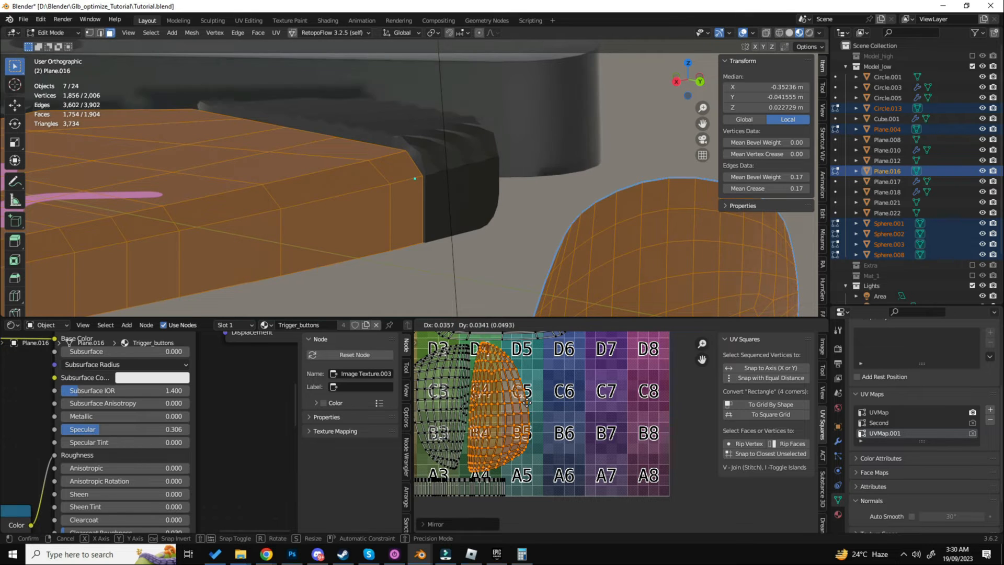
click(528, 404)
- Reveal the hidden rim faces and select all faces to show every UV island
scroll(591, 232, down, 5)
key(alt+h)
key(alt+a)
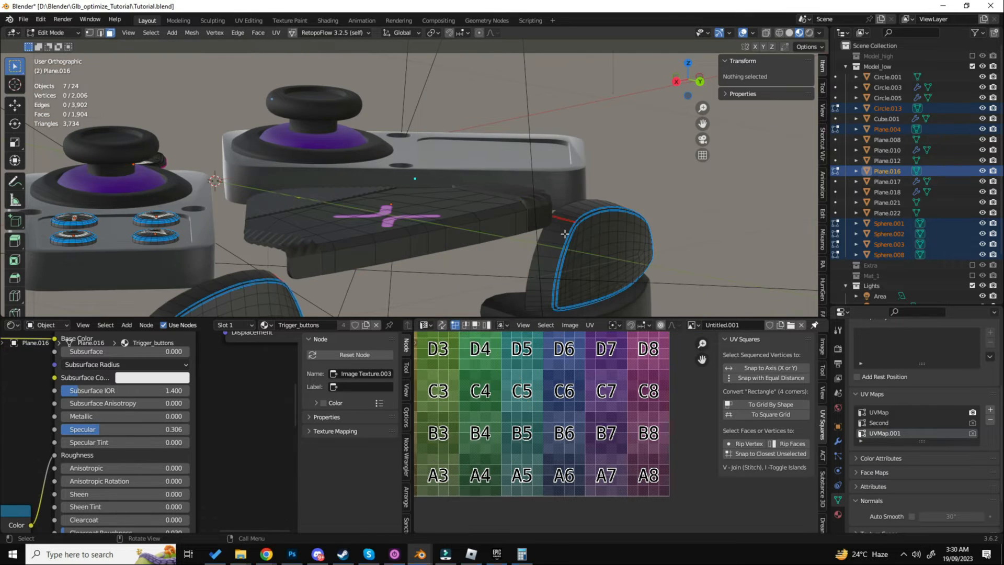
shift+middle_drag(590, 234, 610, 214)
key(a)
scroll(594, 379, down, 4)
scroll(586, 382, down, 2)
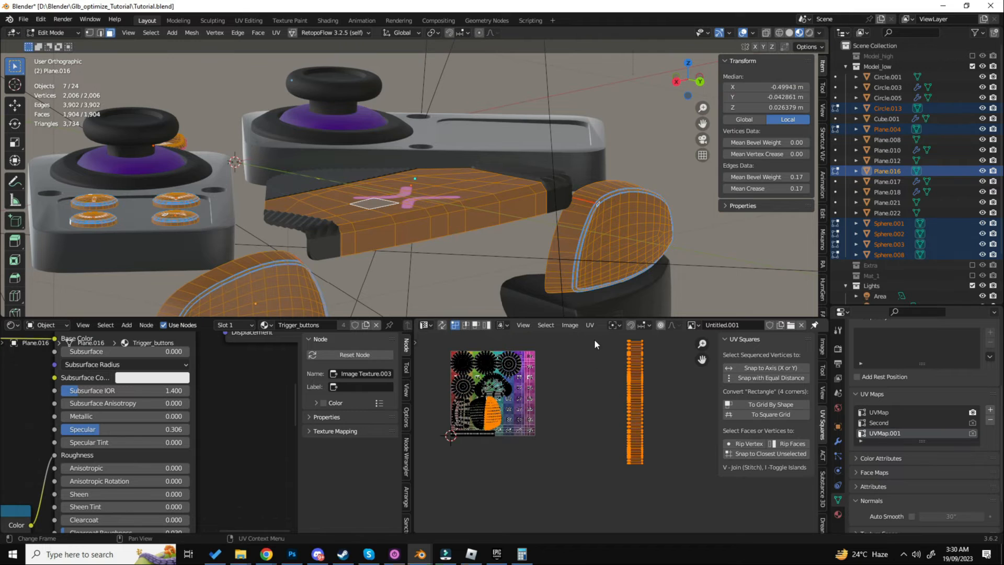
- Rotate the opposite trigger's rim strip by 90 degrees, scale it down and move it to the UV tile's lower edge
text(r90)
click(679, 433)
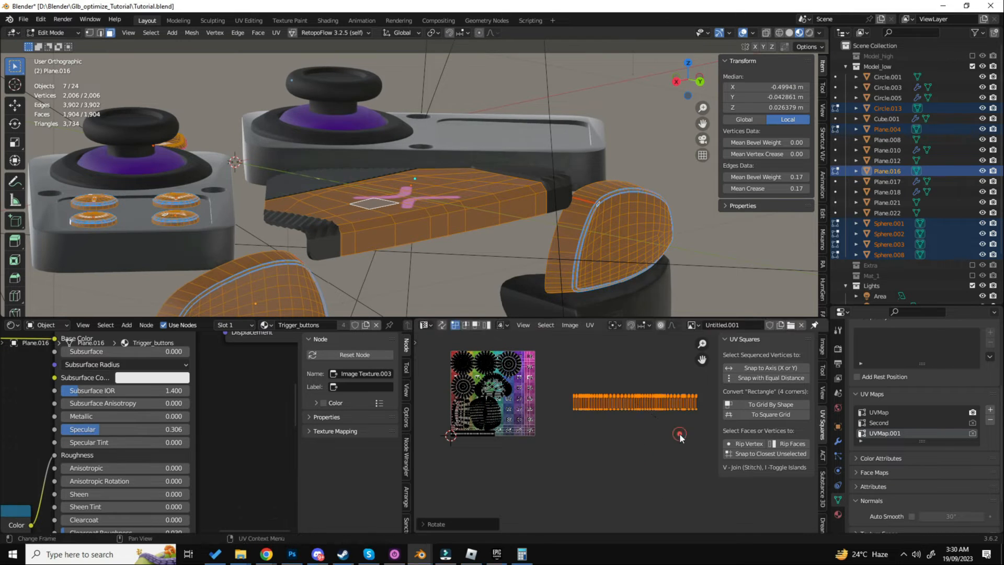
key(s)
click(639, 419)
key(g)
click(503, 448)
- Align the rim strip along X beside the first rim strip and along Y with the UV tile's lower edge
scroll(490, 441, up, 6)
key(g)
key(x)
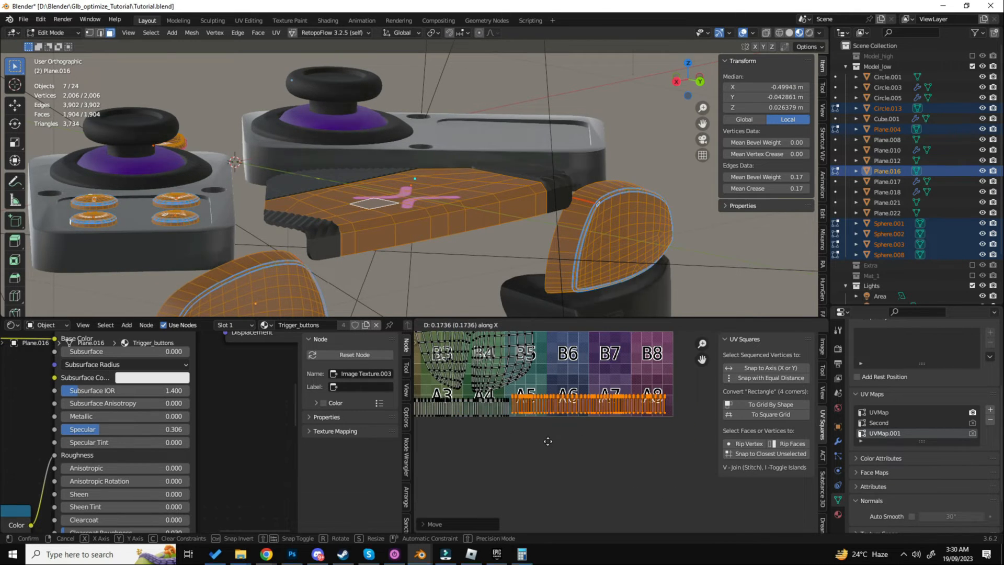
click(546, 441)
scroll(535, 416, up, 5)
key(g)
key(y)
click(529, 421)
scroll(529, 421, down, 4)
scroll(663, 422, up, 4)
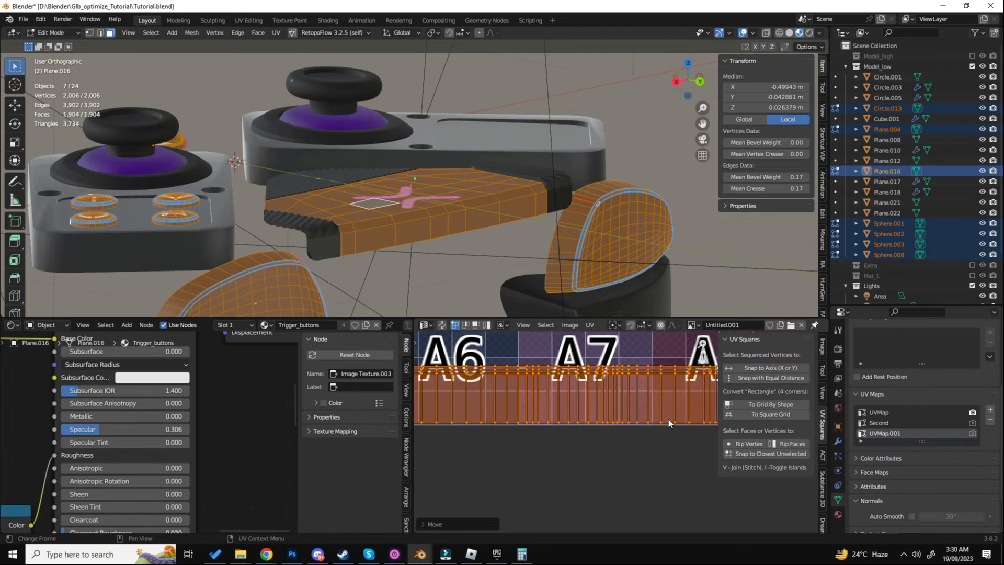
scroll(667, 419, down, 2)
- Scale and shift the rim strip along X to fill the width between the neighbouring strip and the UV tile's edge
middle_drag(667, 419, 529, 416)
scroll(626, 416, up, 1)
key(s)
key(x)
scroll(654, 418, down, 2)
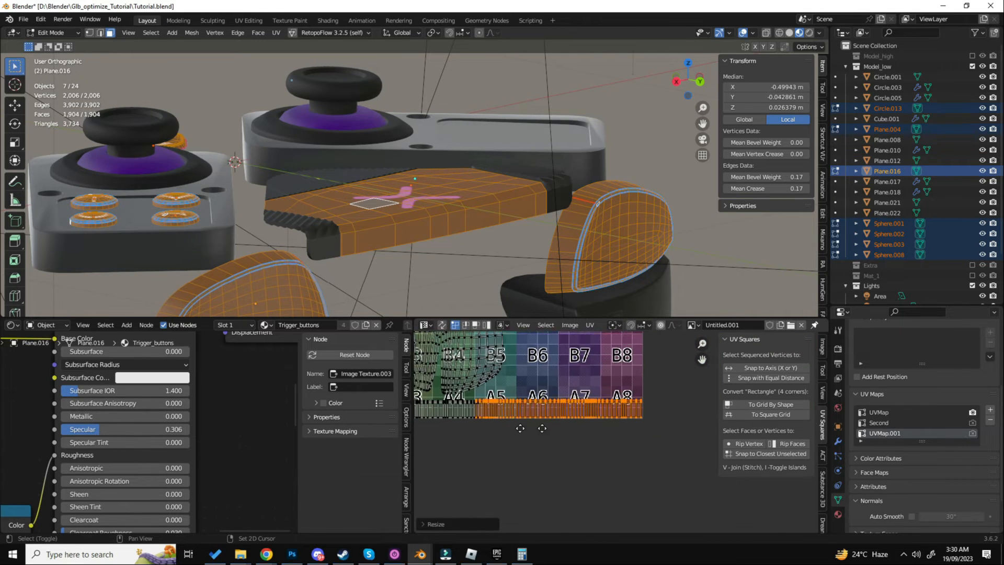
scroll(526, 412, up, 5)
key(g)
key(x)
click(574, 416)
key(s)
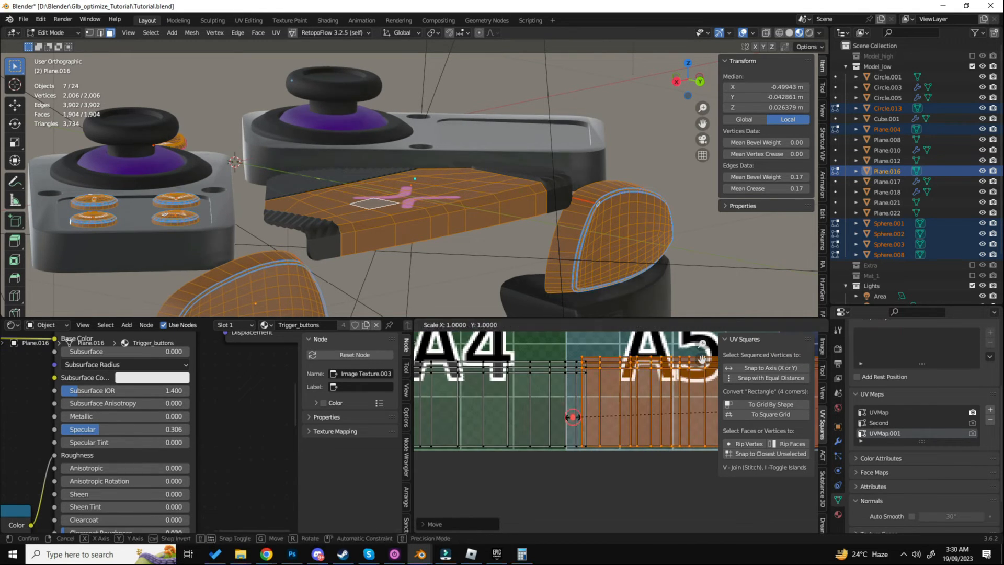
key(x)
click(579, 417)
scroll(581, 417, down, 4)
shift+middle_drag(711, 424, 547, 407)
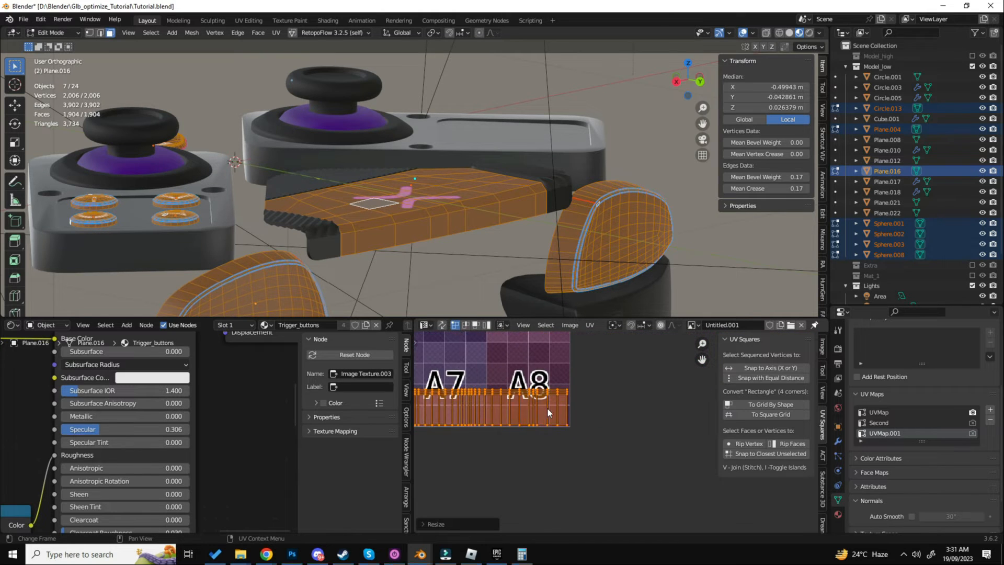
scroll(545, 407, down, 1)
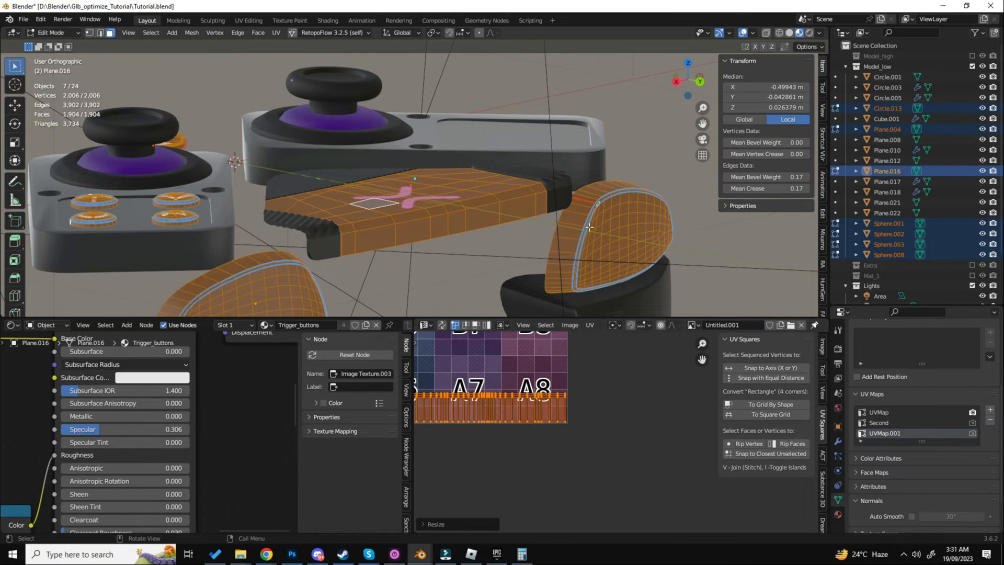
- Add the lower trigger object, Plane.012, to the selection and edit it together with the other selected objects
scroll(613, 192, down, 4)
scroll(506, 373, down, 5)
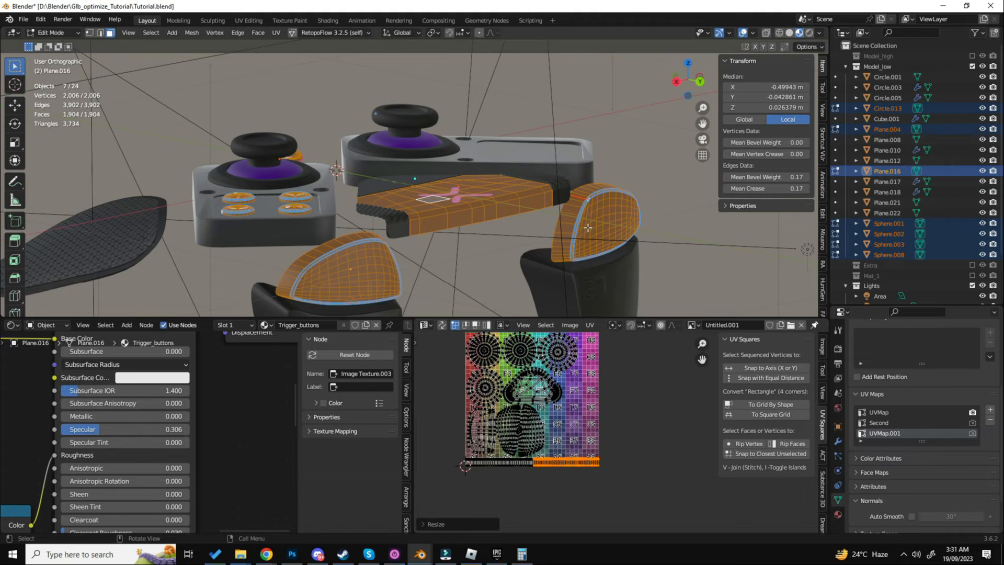
key(Tab)
shift+middle_drag(460, 288, 523, 206)
shift+click(405, 267)
shift+middle_drag(479, 288, 474, 242)
key(Tab)
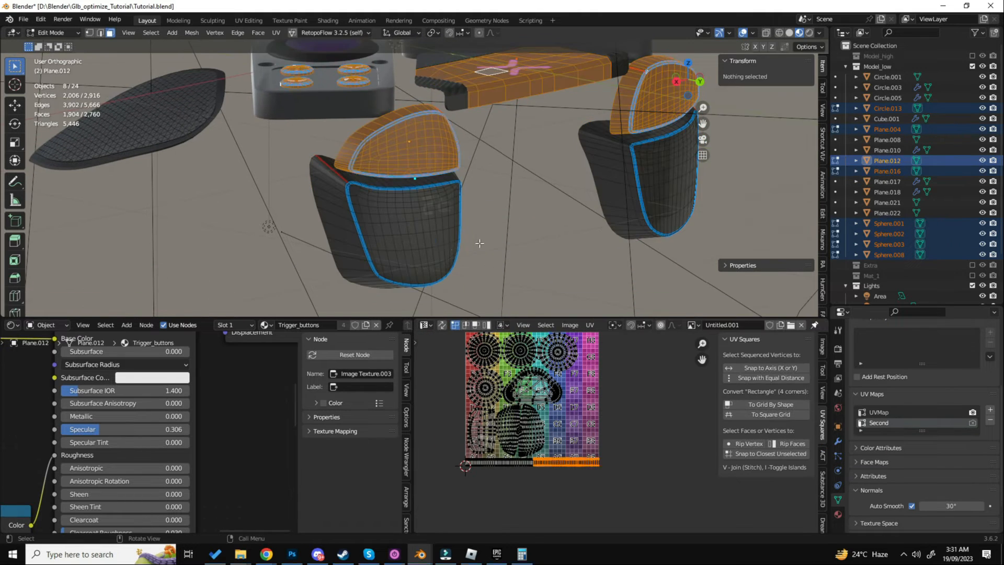
- Select the first lower trigger's rim loop, add a third UV map to the object and grow the selection to the bevel
scroll(366, 205, up, 8)
alt+click(253, 127)
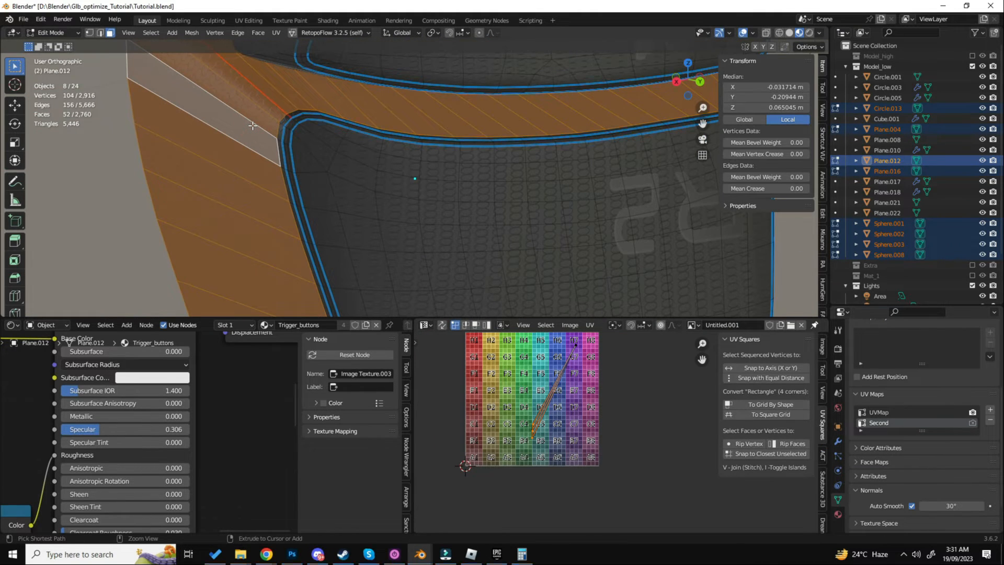
key(ctrl+KP_Add)
key(Tab)
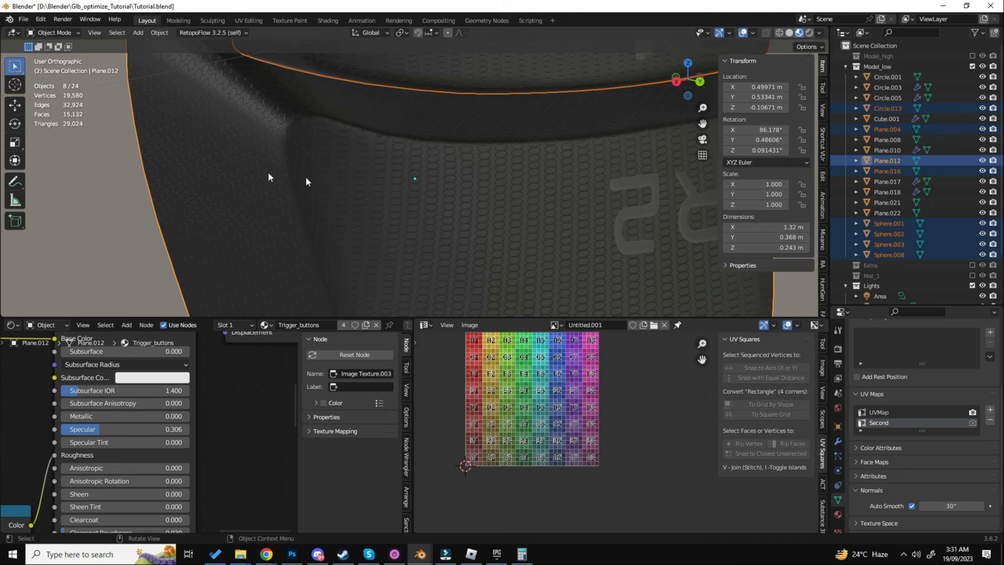
click(989, 410)
key(Tab)
key(ctrl+KP_Add)
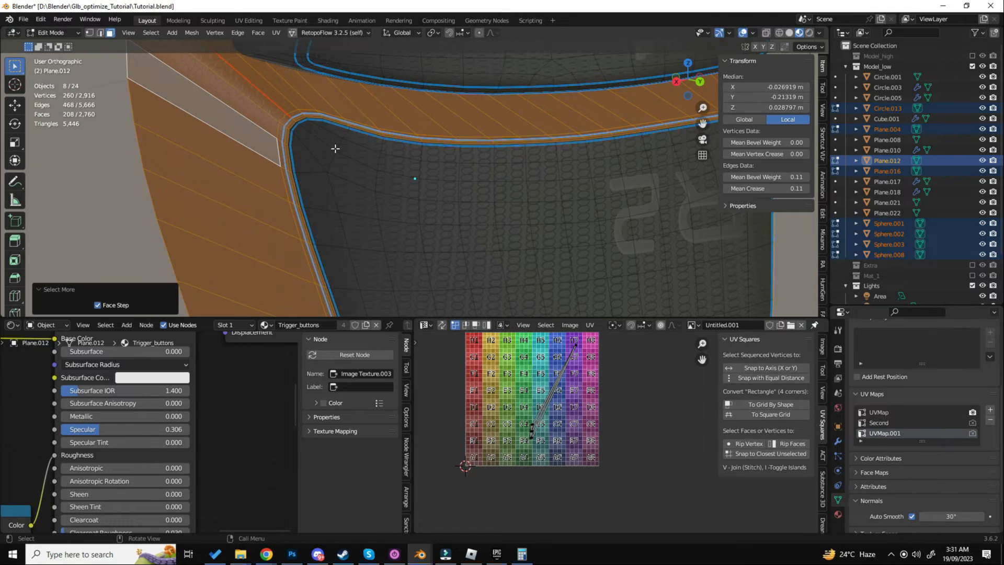
- Select the opposite lower trigger's rim loop, grow the selection to include the bevel loops and hide it
scroll(353, 166, down, 5)
scroll(522, 136, up, 8)
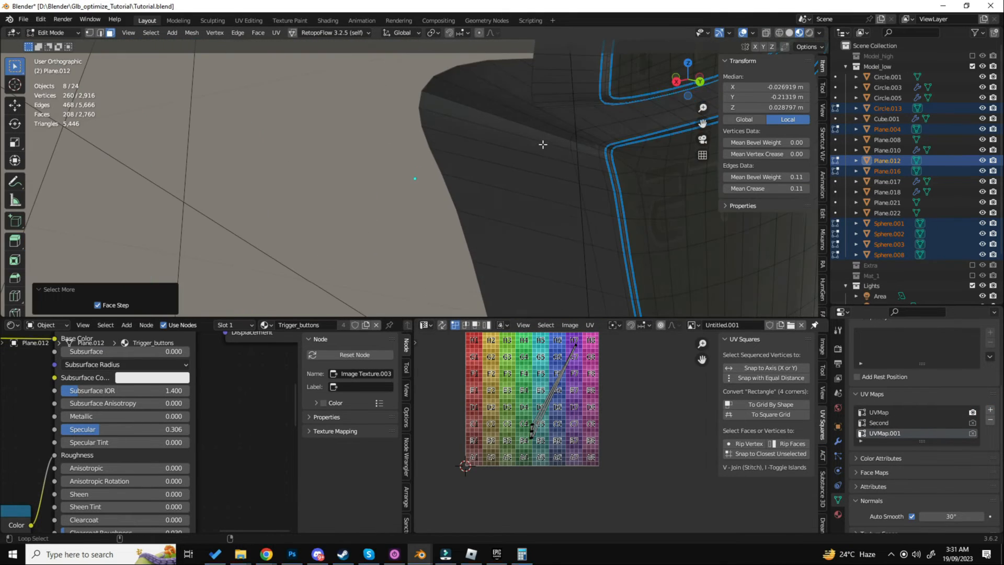
key(alt+a)
alt+click(543, 145)
scroll(648, 140, up, 5)
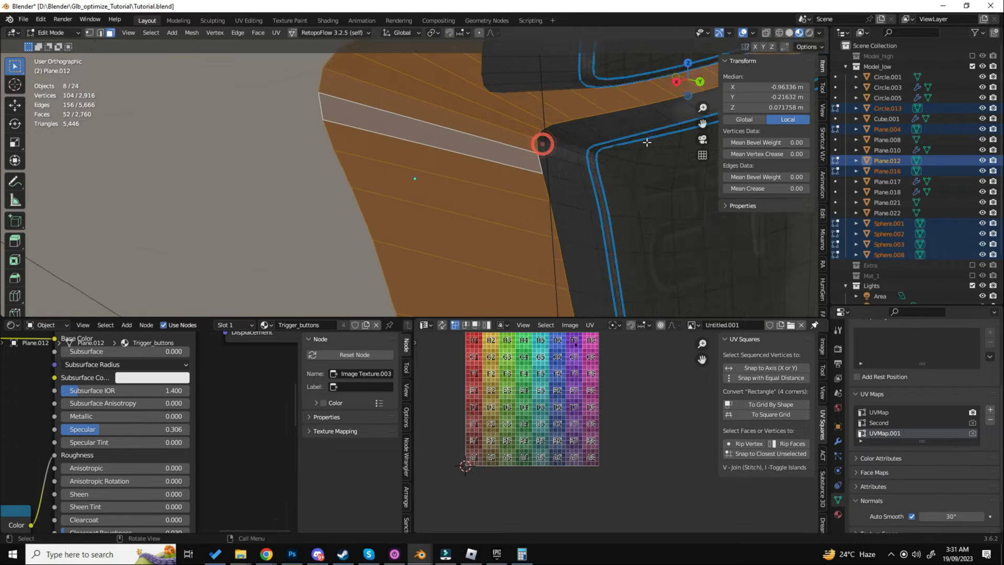
key(ctrl+KP_Add)
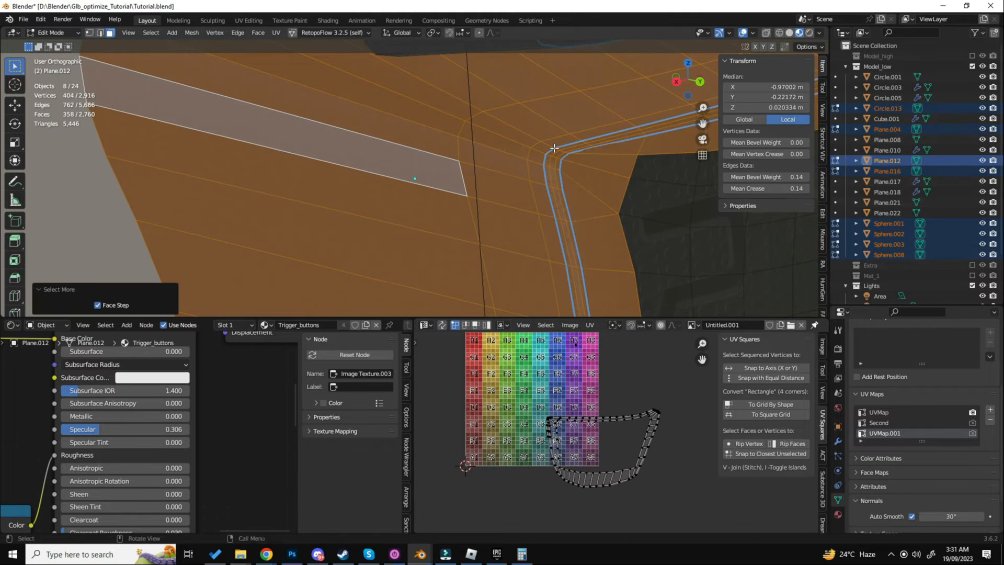
key(h)
- Unwrap both lower triggers' linked front faces with the Angle Based method and move their islands outside the UV tile
scroll(554, 148, down, 2)
key(l)
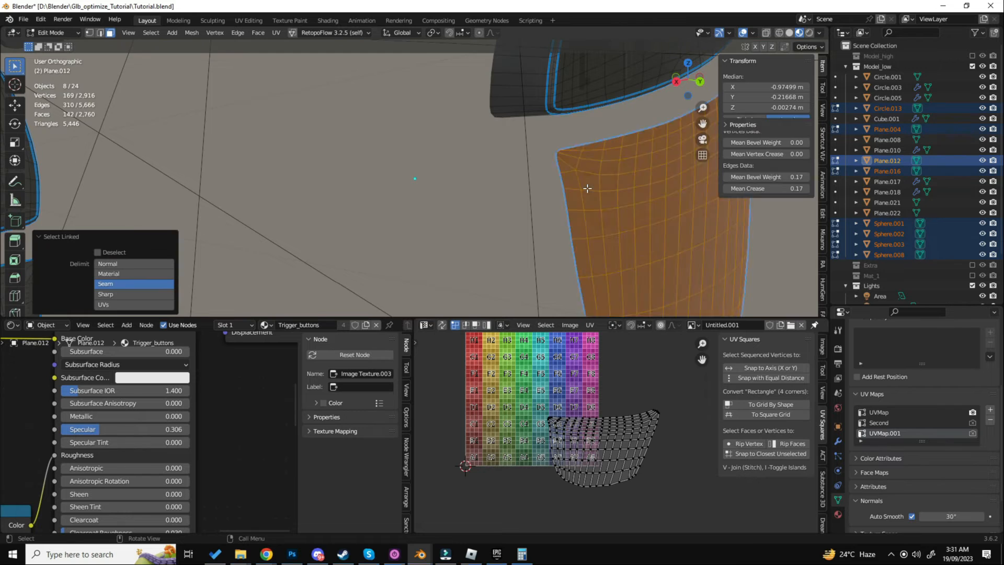
scroll(587, 188, down, 3)
key(l)
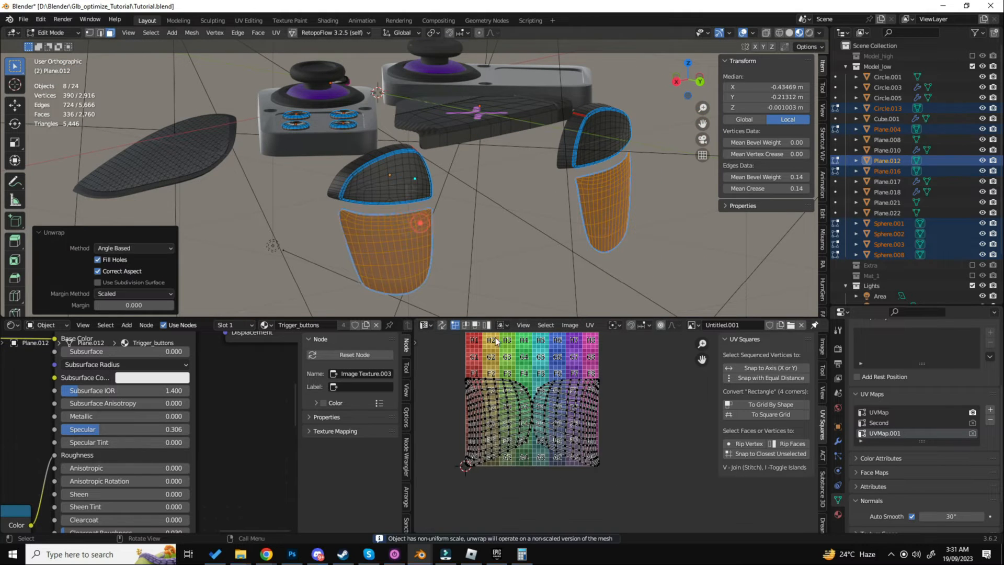
key(a)
key(g)
click(658, 398)
- Reveal both lower triggers' hidden rims and unwrap them with the Angle Based method
key(a)
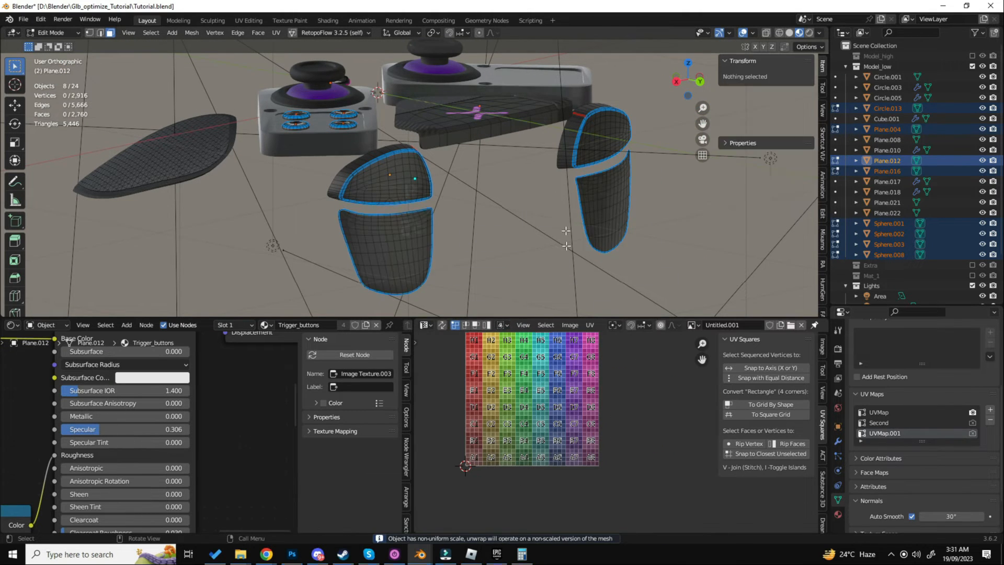
key(a)
key(a)
key(alt+h)
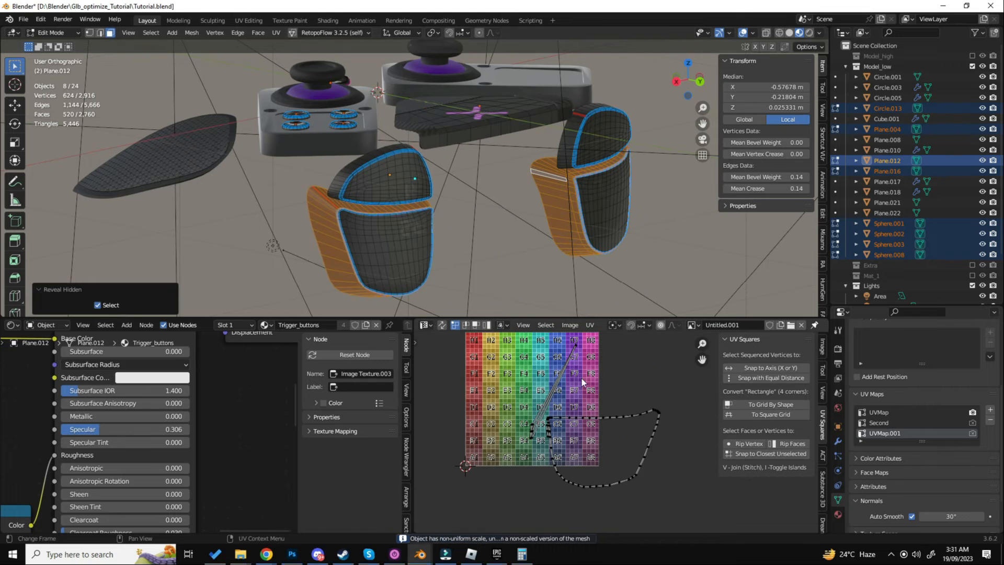
scroll(598, 381, down, 4)
key(u)
click(519, 245)
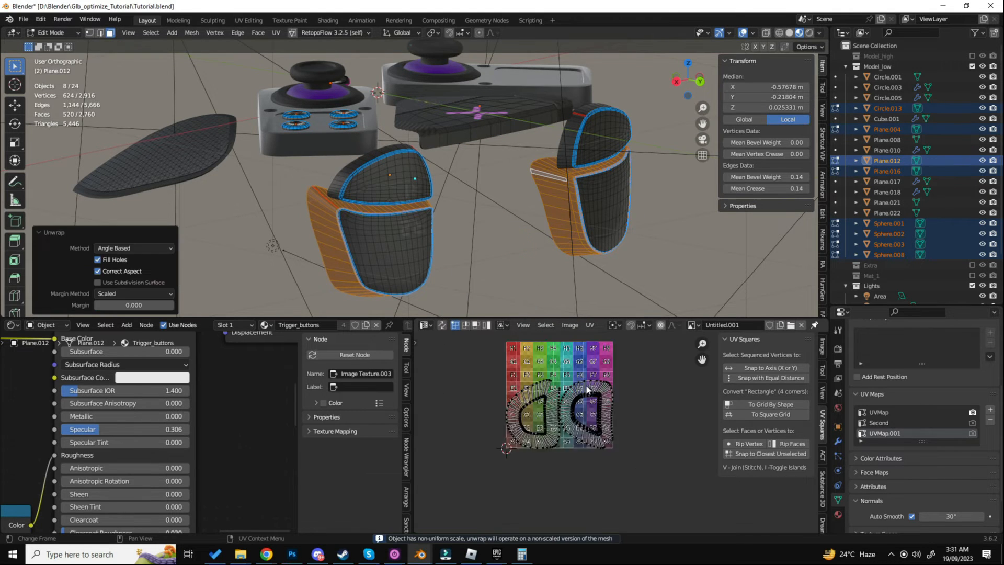
- Straighten both lower triggers' rim islands into rectangular grids by shape and move them outside the UV tile
key(a)
click(734, 404)
key(g)
click(489, 394)
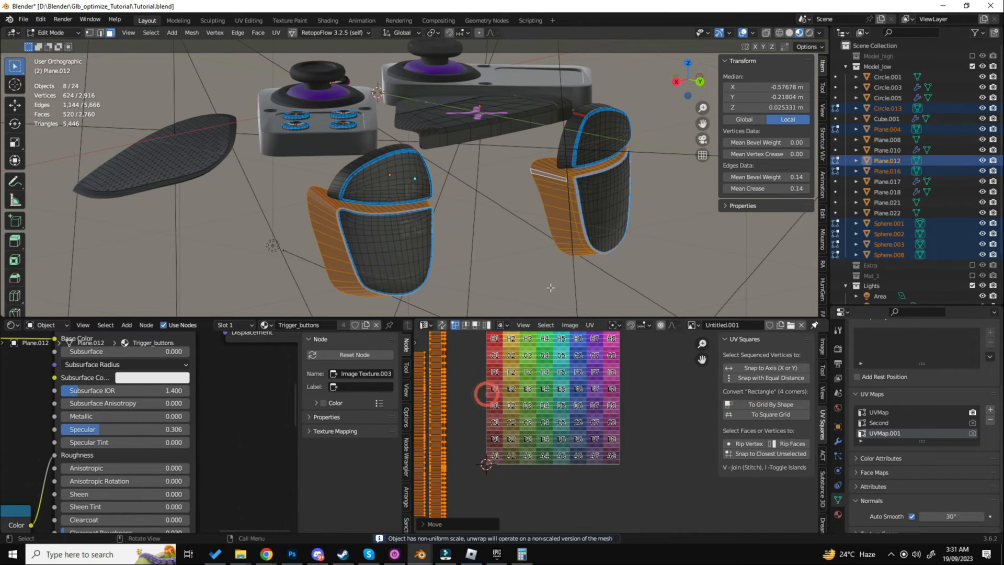
- Select all faces to show every island and pick only the two lower triggers' front-face islands
key(a)
scroll(610, 370, down, 3)
scroll(610, 370, up, 4)
key(alt+a)
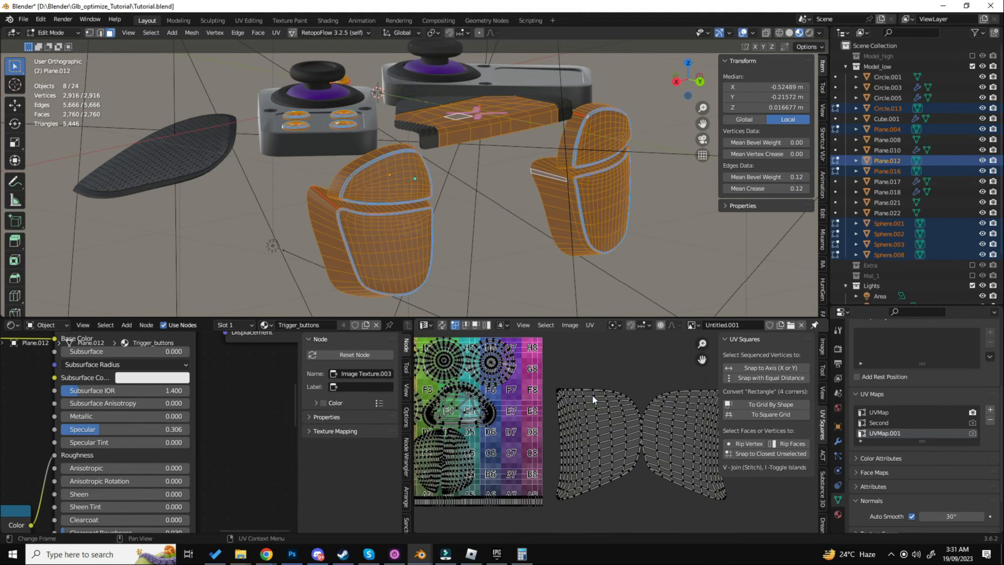
key(l)
key(l)
- Scale down the two front-face islands, move them to the UV tile's edge and rotate them by 90 degrees
key(s)
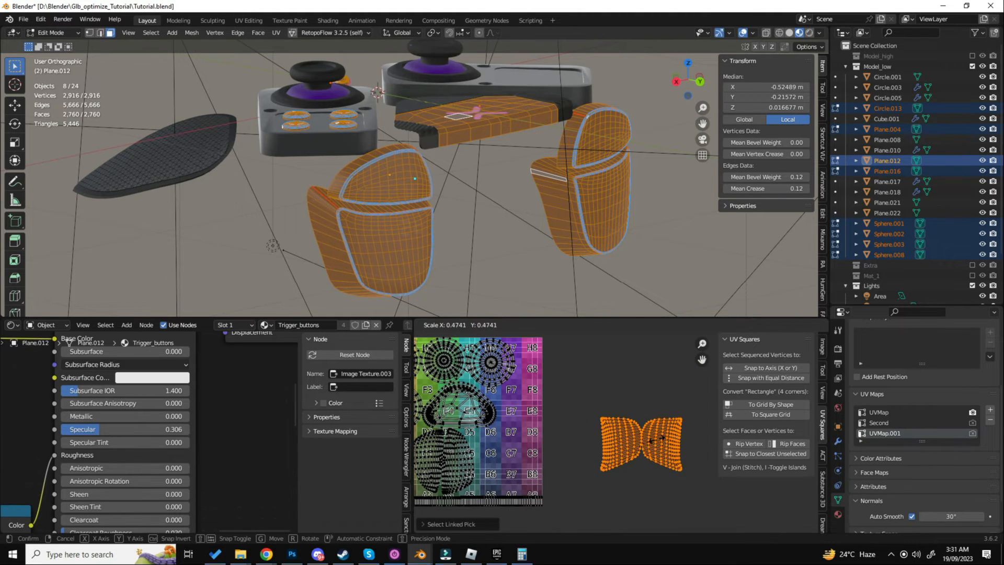
click(657, 439)
key(g)
click(538, 448)
text(r90)
click(538, 447)
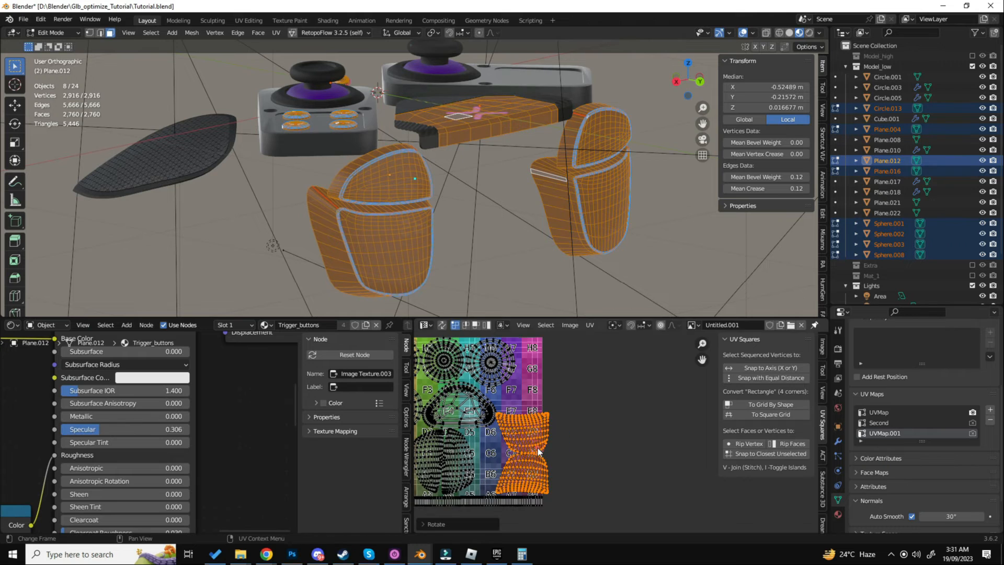
- Fit the two lower triggers' front-face islands inside the UV tile, in the free space above the rim strips
scroll(537, 448, up, 3)
key(g)
click(517, 448)
middle_drag(518, 449, 547, 406)
scroll(547, 407, down, 2)
key(g)
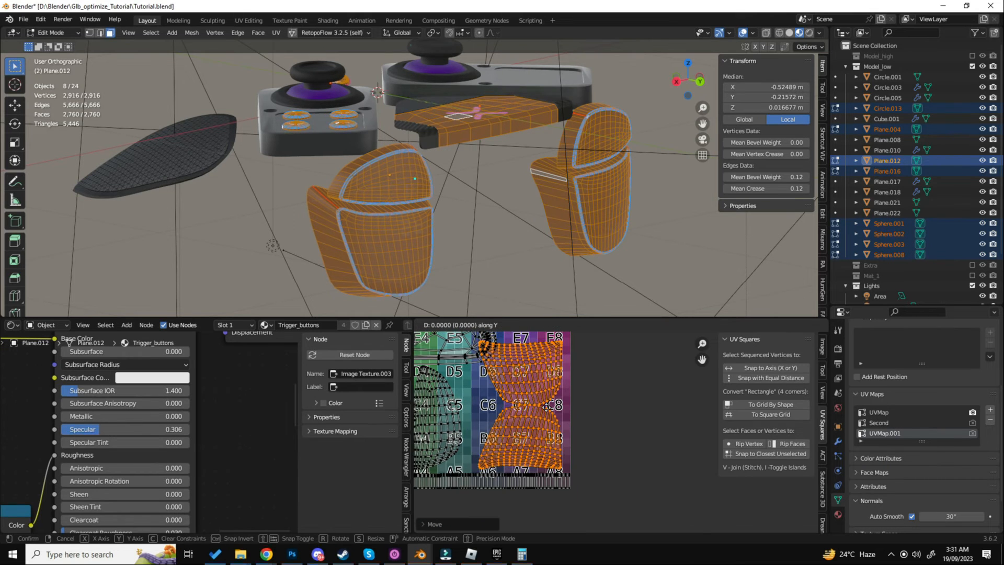
click(547, 406)
- Select the half-round island in the middle of the UV tile, scale it down and shift it along X away from the front-face islands
scroll(522, 413, up, 2)
middle_drag(474, 364, 554, 445)
key(alt+a)
key(l)
key(s)
click(605, 433)
key(g)
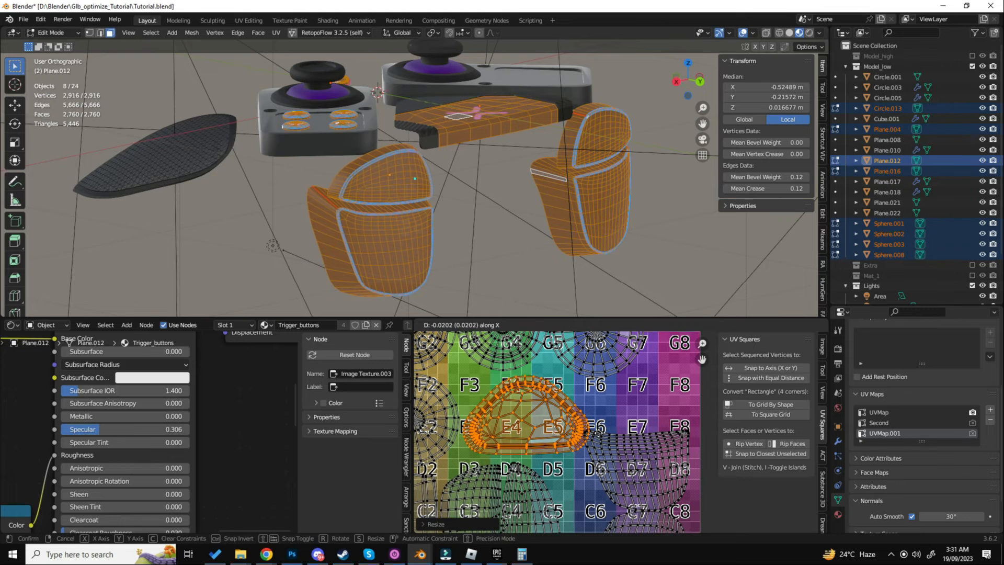
click(601, 431)
- Rotate the half-round island to a tilt so it fits between the disc islands and the large islands
key(r)
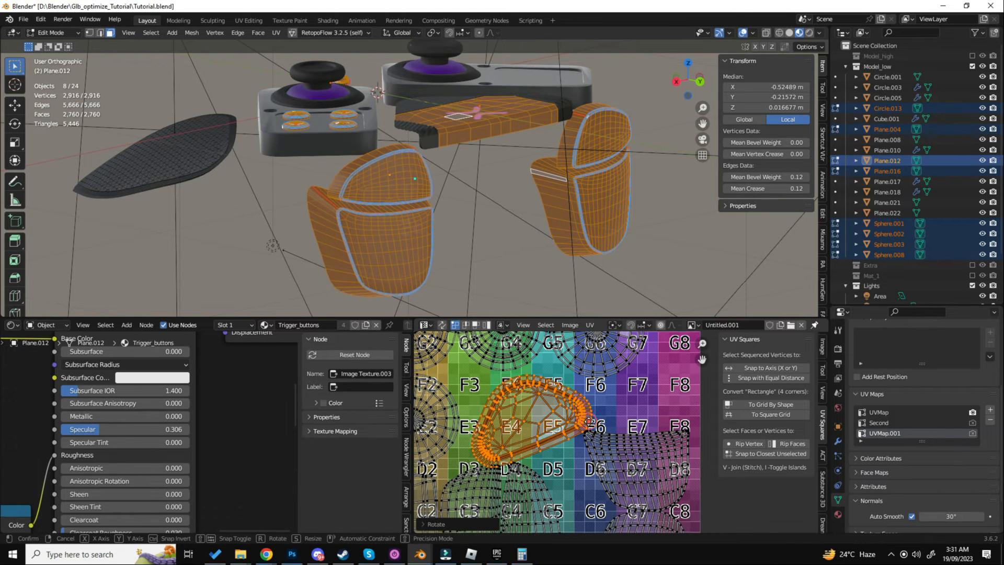
click(578, 420)
scroll(581, 418, up, 2)
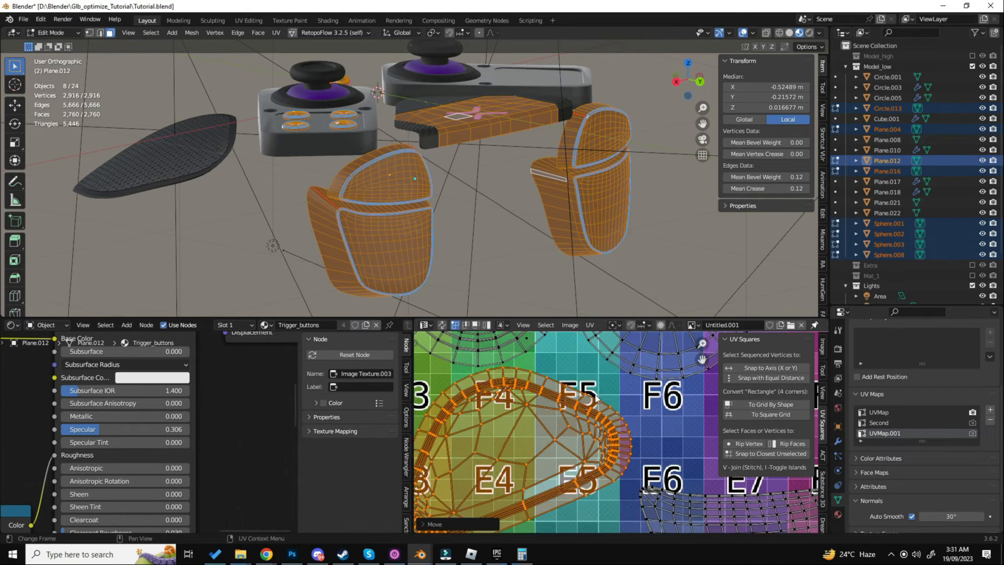
scroll(595, 394, down, 1)
key(r)
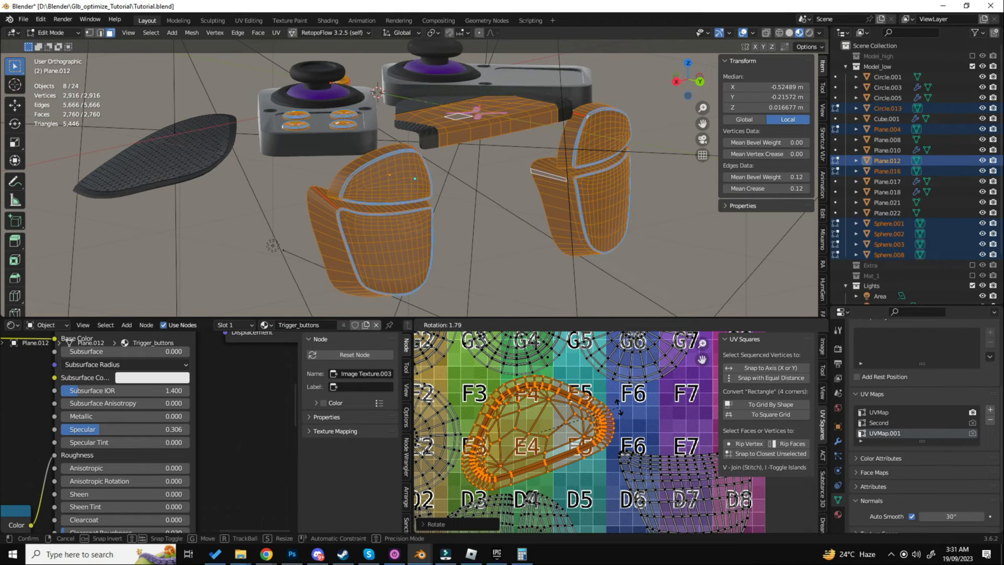
click(619, 408)
scroll(580, 400, down, 2)
scroll(547, 389, down, 2)
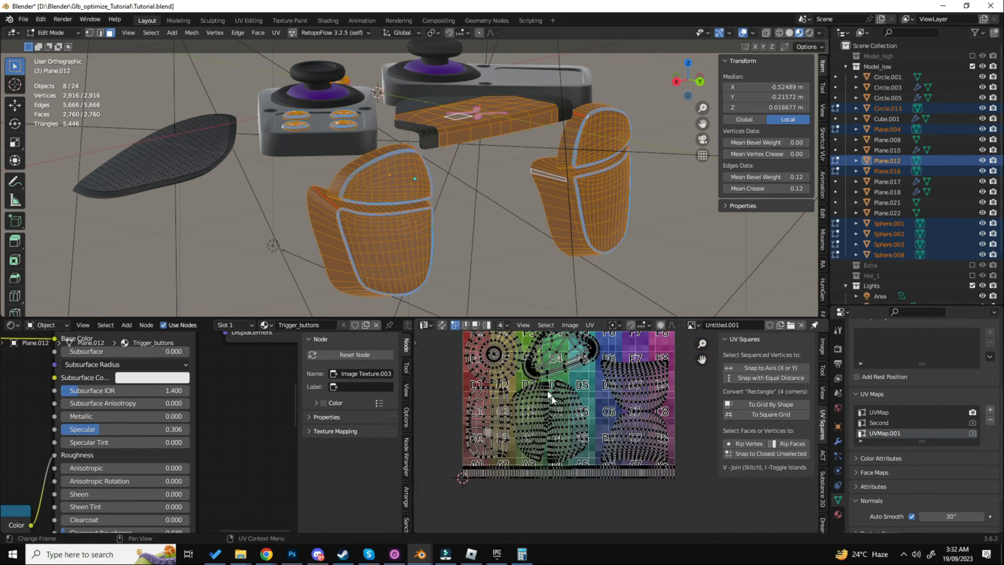
- Select the two stacked curved grid islands around D7 and B7, shift them along X and adjust their scale
middle_drag(617, 409, 552, 426)
key(l)
key(l)
scroll(618, 395, up, 4)
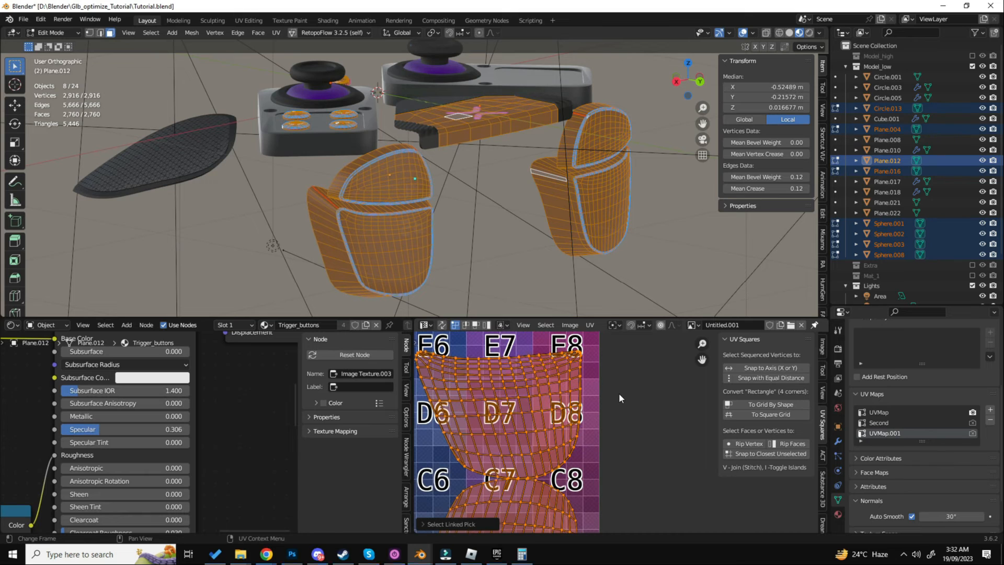
key(g)
key(x)
click(626, 397)
scroll(627, 403, down, 2)
middle_drag(603, 504, 626, 452)
scroll(626, 452, up, 1)
key(s)
click(628, 452)
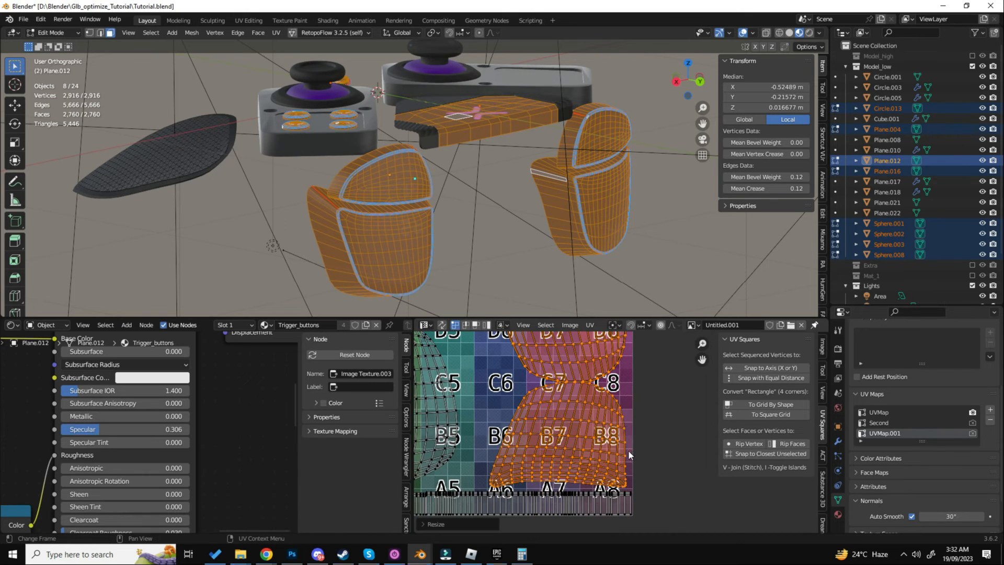
- Fit the two curved islands within the UV tile's edge by moving them along X, rescaling them and nudging them along Y
middle_drag(598, 341, 610, 439)
key(g)
key(x)
click(656, 419)
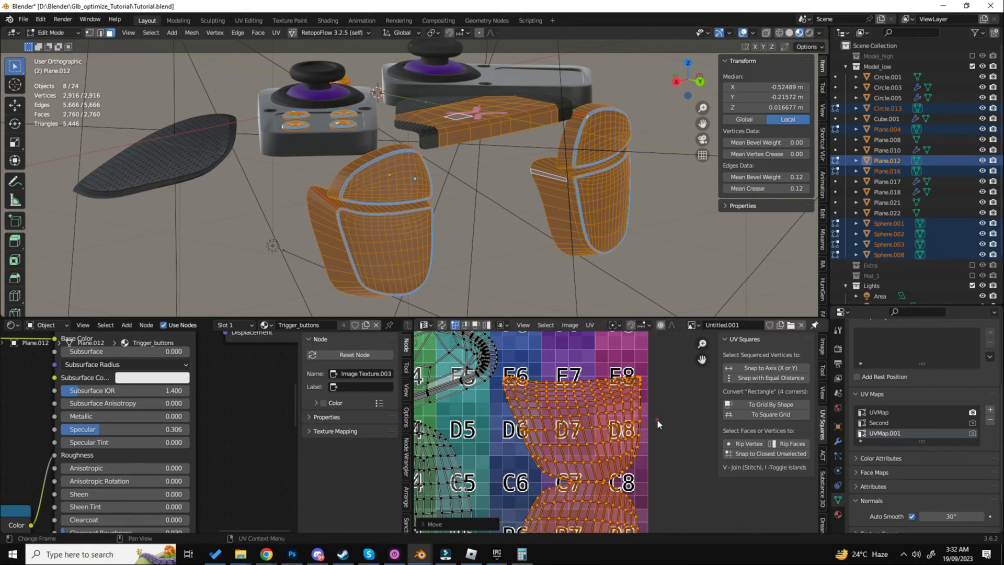
key(s)
click(661, 417)
shift+middle_drag(628, 478, 630, 373)
key(g)
key(y)
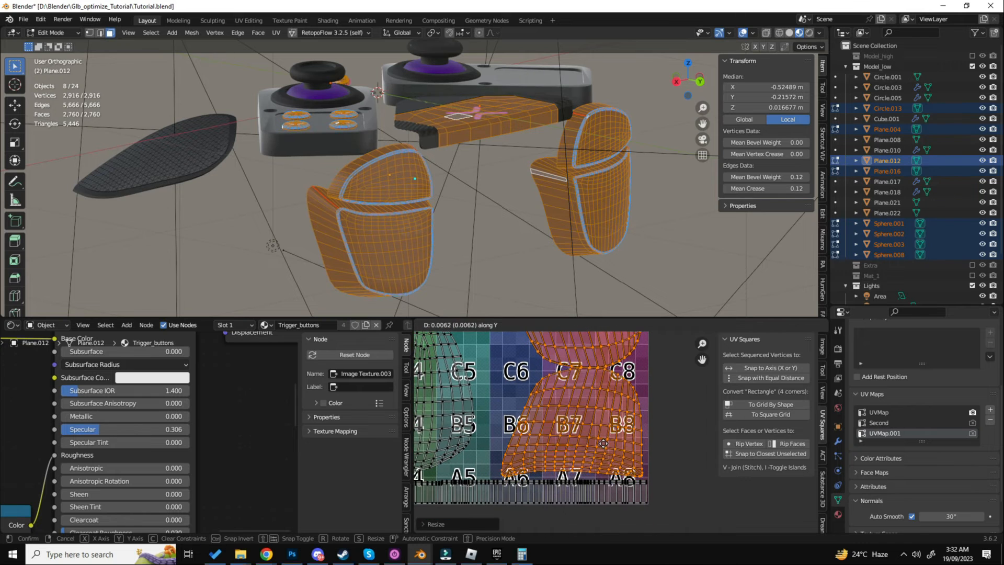
click(603, 441)
- Select the vertical strip islands lying outside the UV tile, move them onto the tile and scale them down
scroll(603, 441, down, 4)
shift+middle_drag(602, 333, 602, 385)
scroll(602, 386, down, 3)
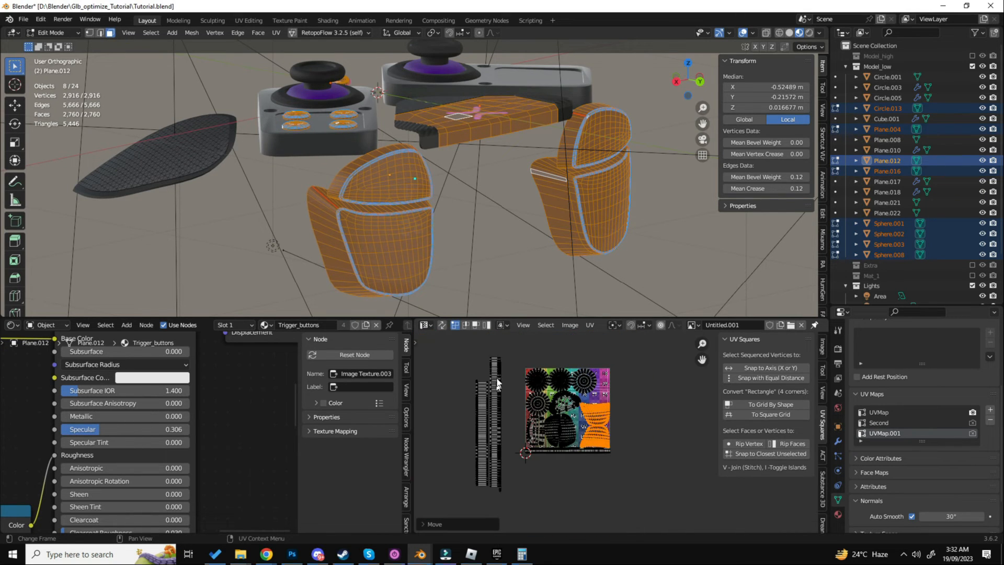
drag(461, 343, 508, 492)
key(g)
click(620, 413)
scroll(618, 409, up, 3)
key(s)
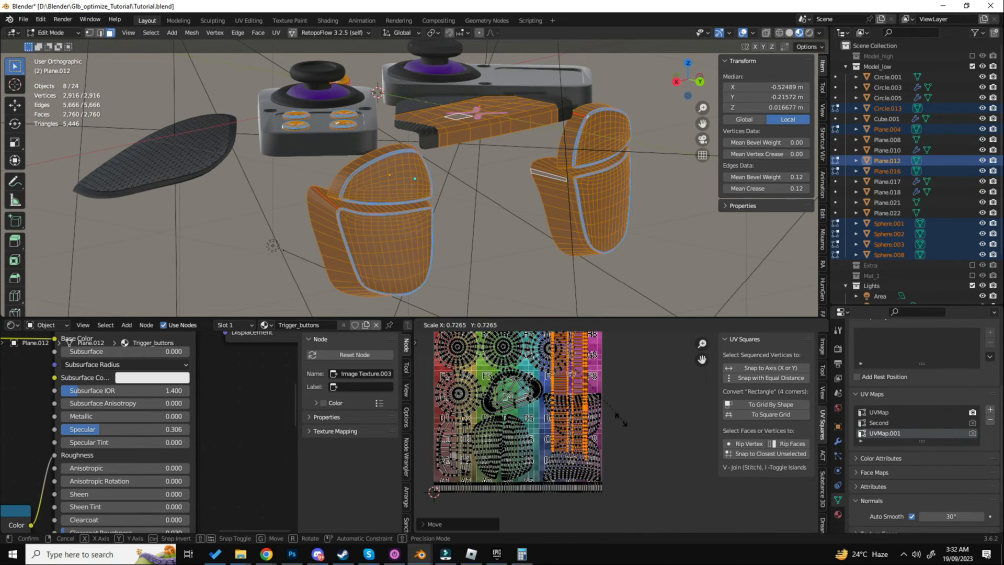
click(599, 388)
- Move the vertical strips into the free space in column 8 above the curved islands and scale them down further
scroll(585, 381, up, 3)
middle_drag(585, 381, 568, 433)
key(g)
click(604, 412)
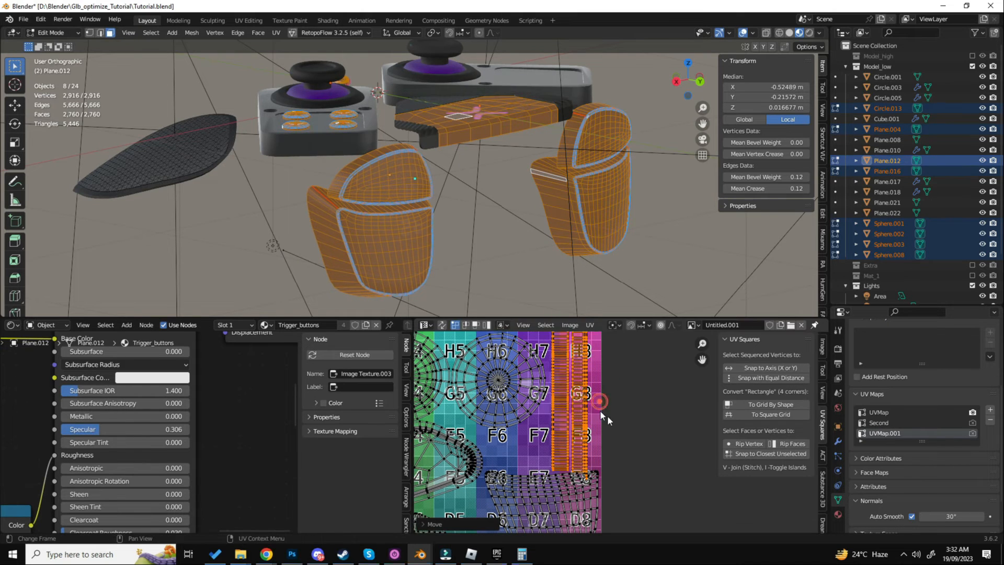
key(s)
click(619, 418)
middle_drag(590, 393, 587, 424)
key(g)
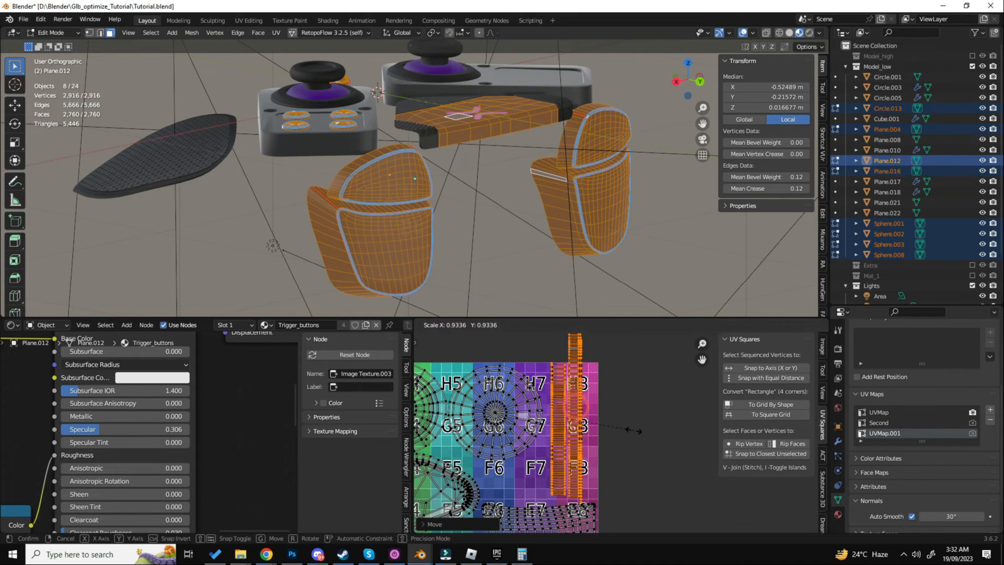
click(630, 429)
click(614, 434)
- Select only the longer vertical strip, shorten it along Y and move it along Y into the UV tile
key(l)
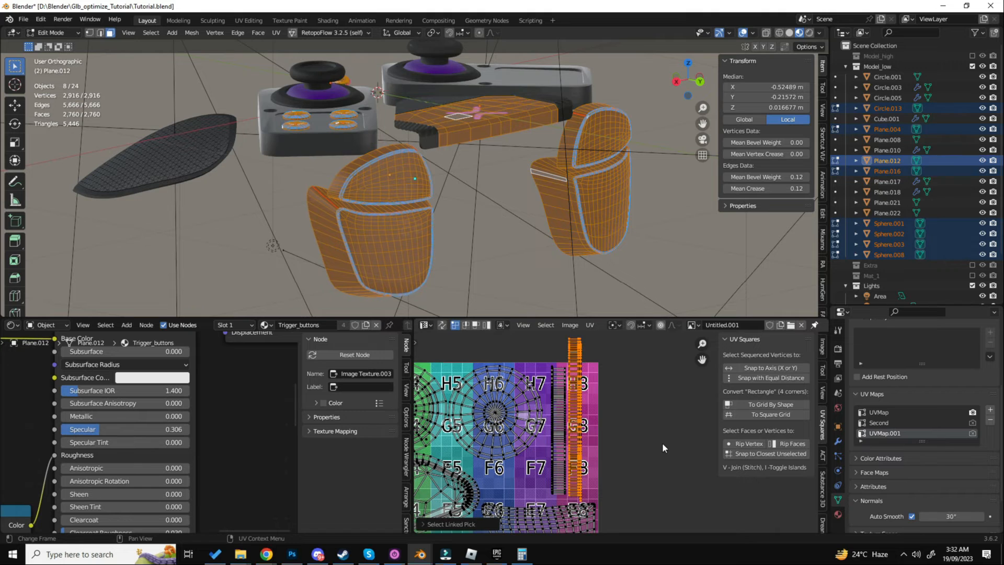
key(s)
key(y)
click(642, 443)
key(g)
key(y)
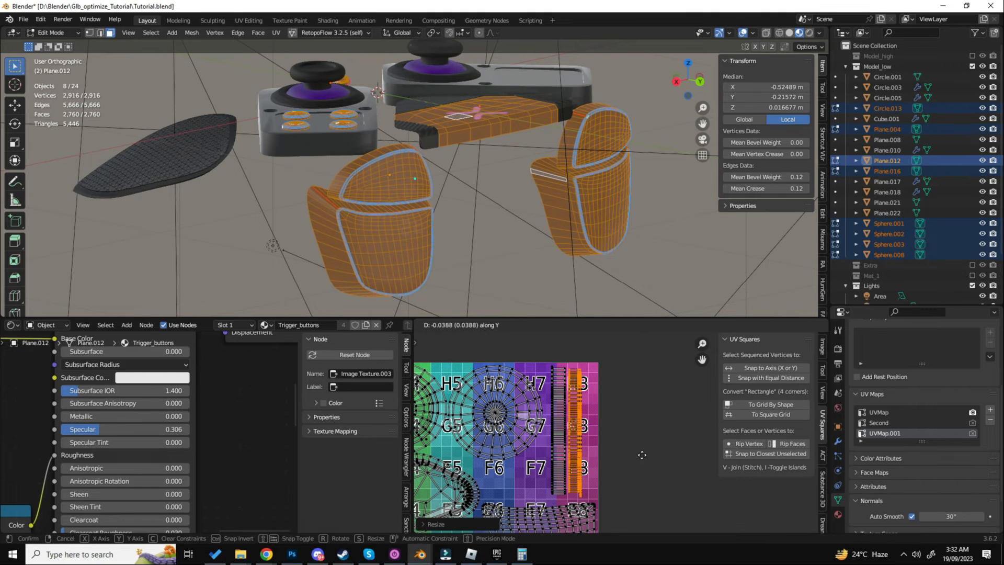
click(640, 452)
- Select the other vertical strip, closer to column 7, and scale it along Y
scroll(615, 463, down, 2)
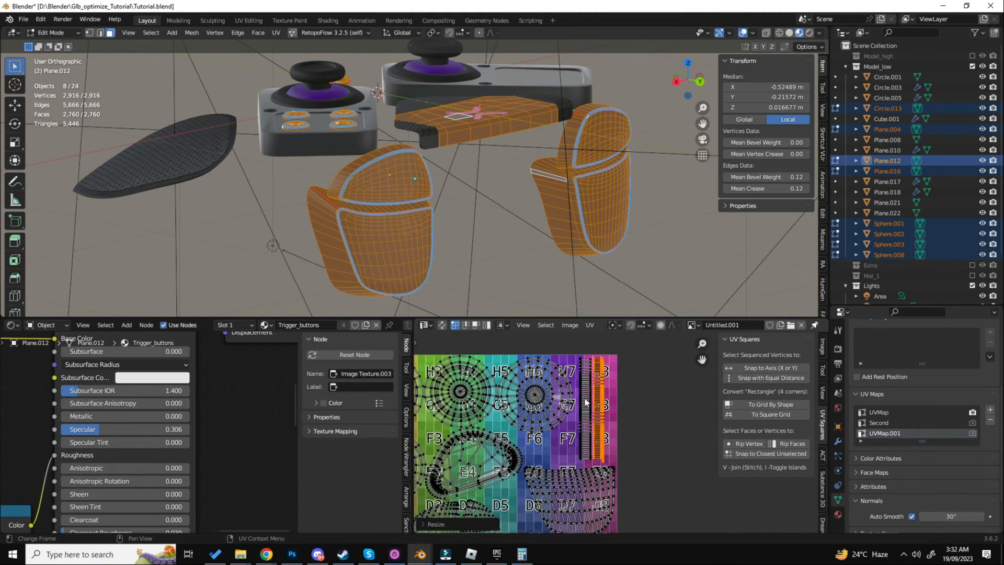
click(585, 367)
key(l)
scroll(617, 397, up, 4)
key(s)
key(y)
click(620, 393)
scroll(620, 393, down, 3)
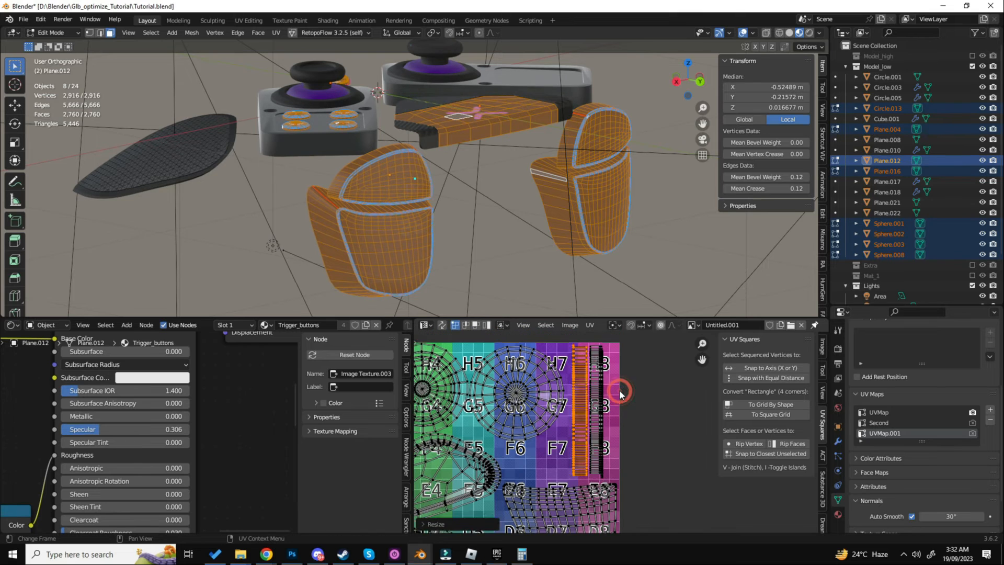
- Reselect the vertical strip nearest the tile's edge and adjust its Y scale
click(619, 394)
key(l)
key(s)
key(y)
click(620, 400)
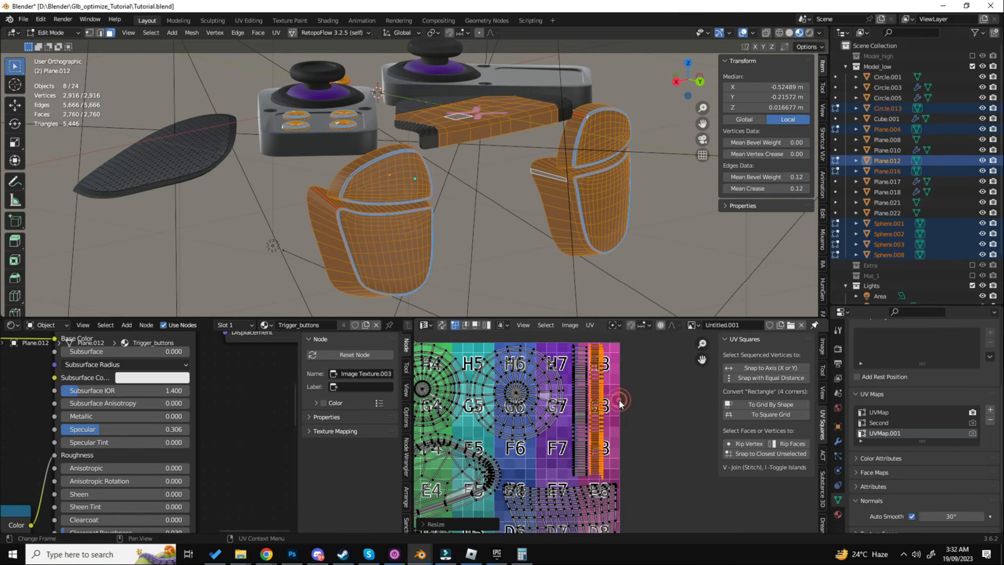
- Examine the packed UV layout around the strips and the large islands for gaps and overlaps
scroll(618, 403, down, 4)
scroll(582, 443, up, 5)
scroll(581, 442, down, 4)
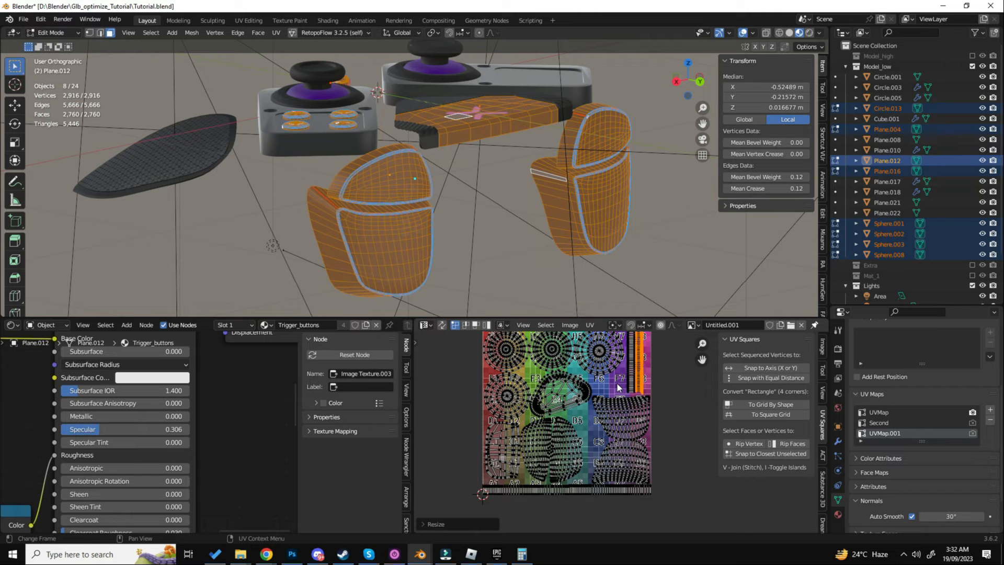
scroll(623, 377, up, 5)
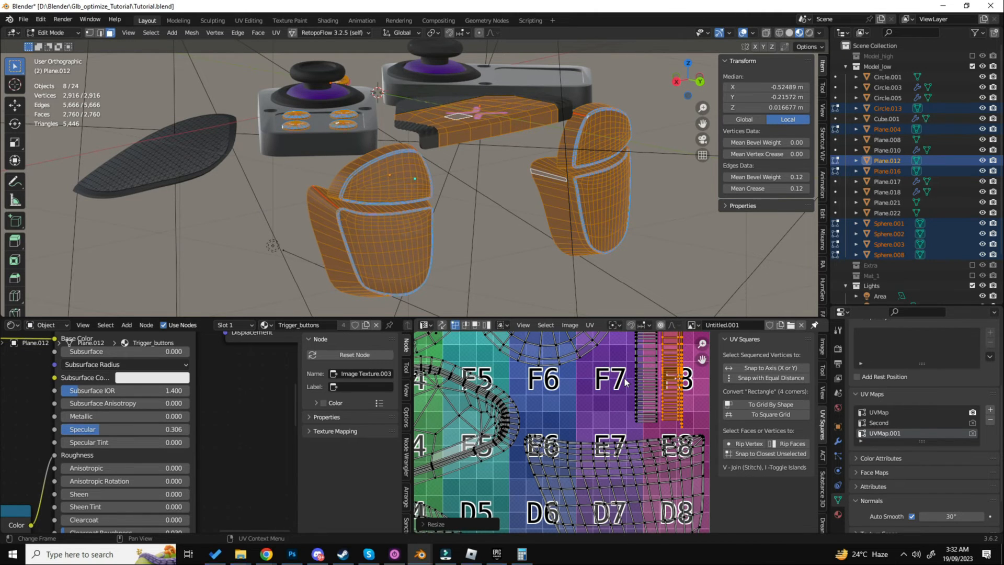
key(l)
scroll(629, 379, down, 5)
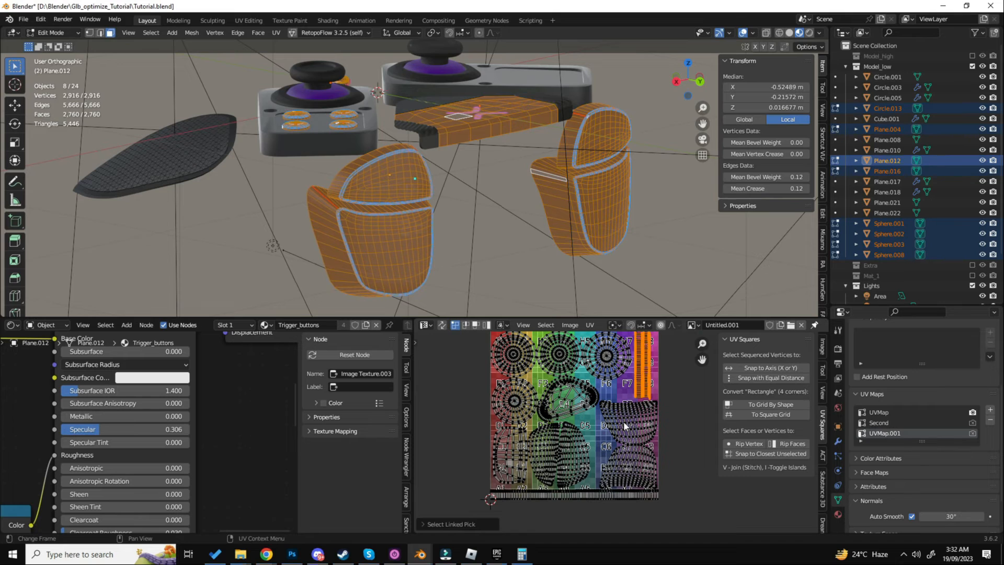
scroll(556, 451, up, 5)
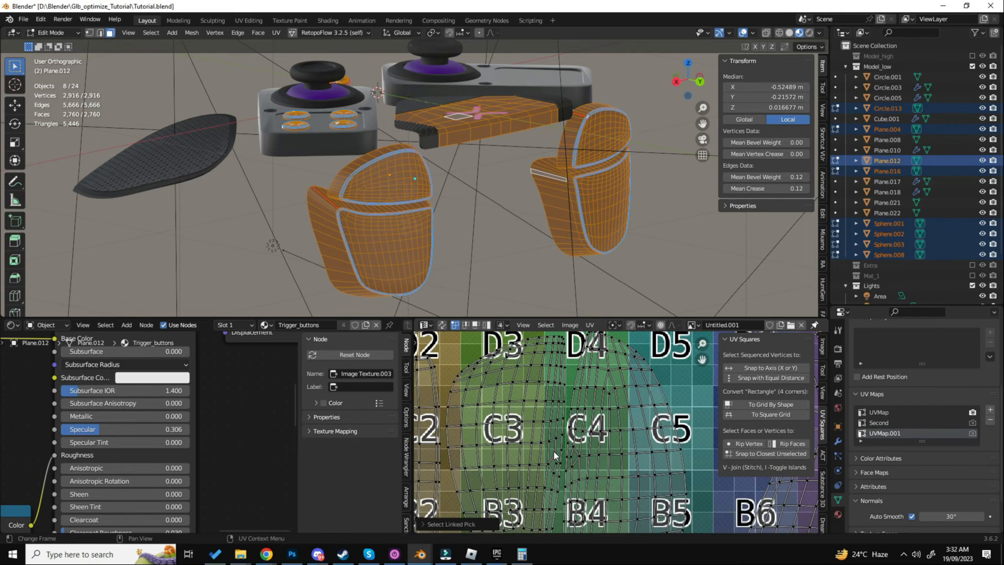
scroll(553, 451, down, 7)
- In Object Mode, create a collection named Buttons and move the eight selected objects into it
key(Tab)
middle_drag(460, 260, 443, 217)
key(m)
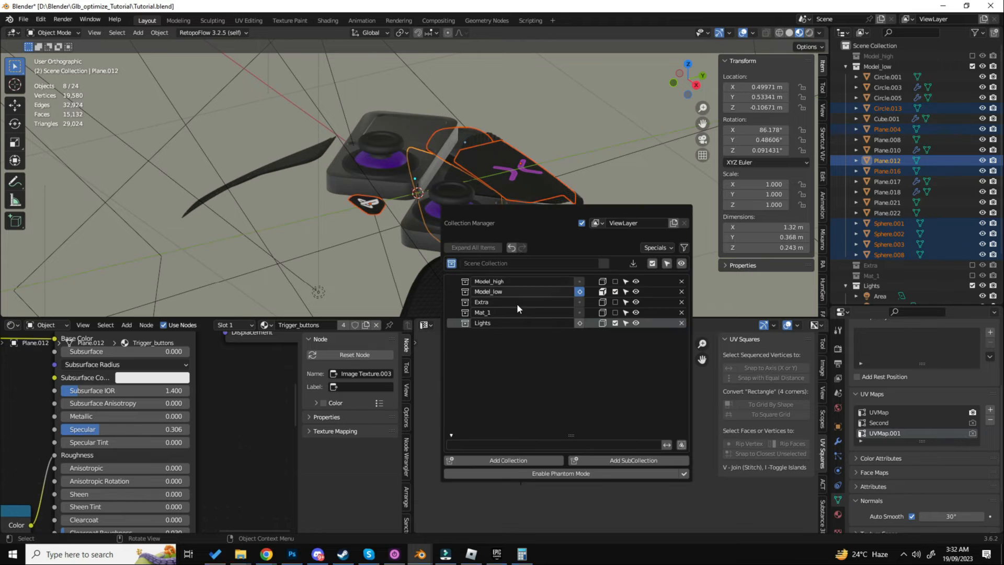
click(514, 460)
text(Button)
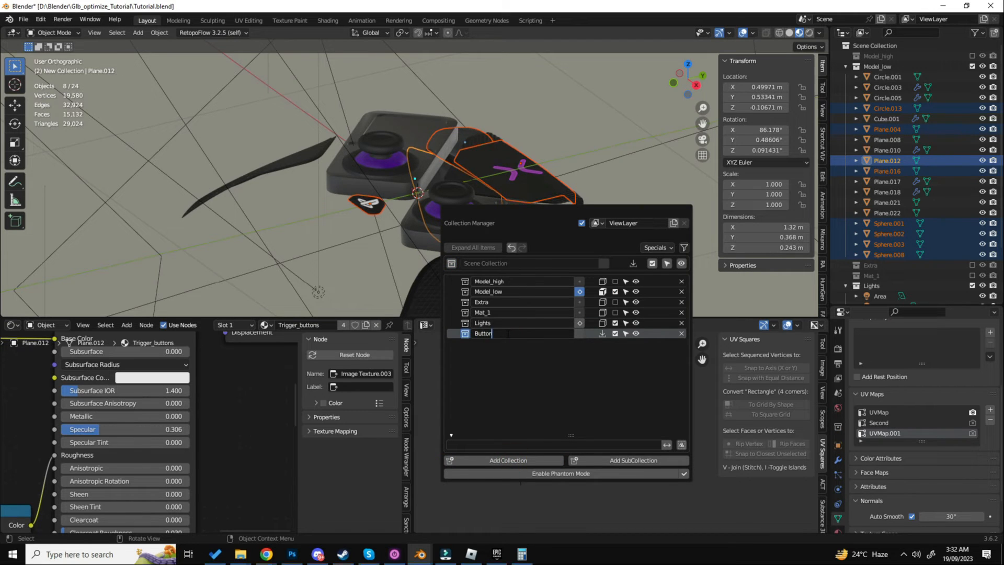
text(s)
key(Return)
click(603, 333)
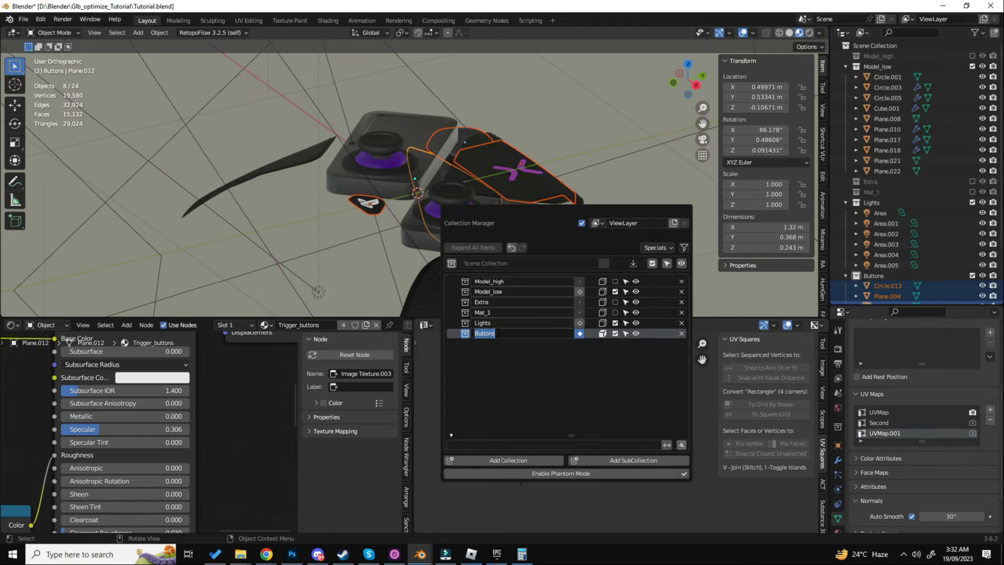
- Rename the Buttons collection to Mat_2_Buttons and exclude the Model_low collection from the view layer
key(Home)
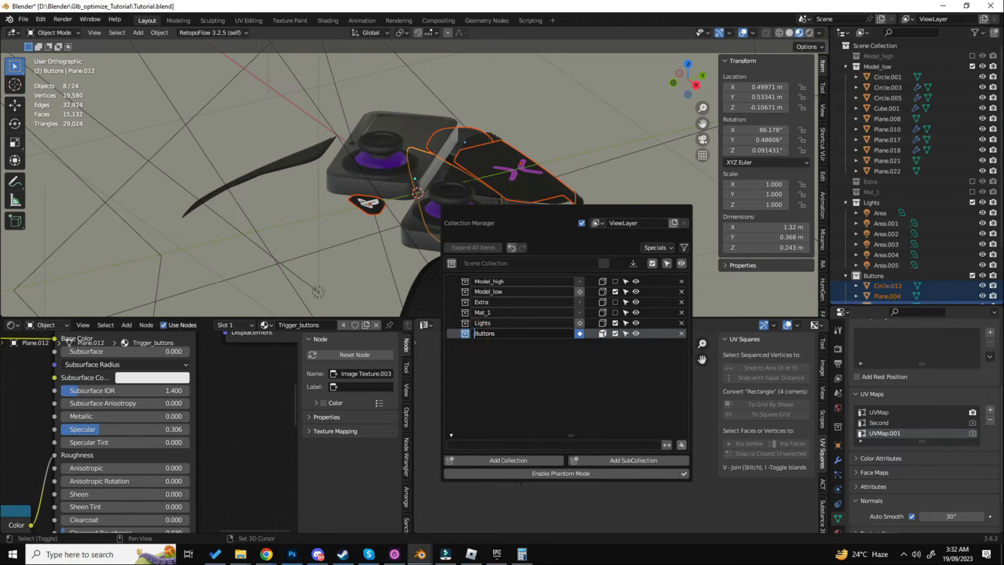
text(Mat_2)
key(Return)
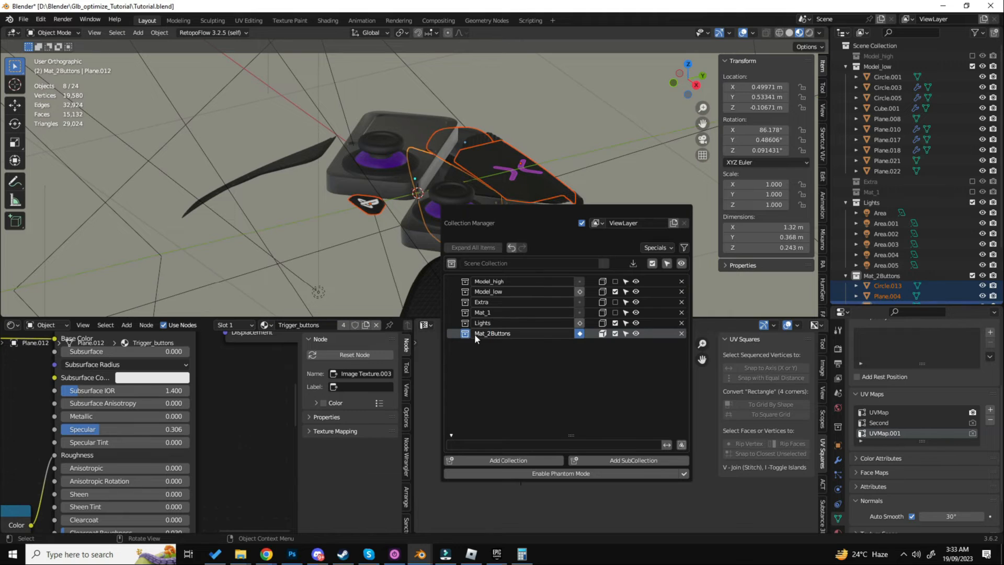
click(486, 333)
text(_)
key(Return)
click(972, 67)
middle_drag(656, 171, 554, 206)
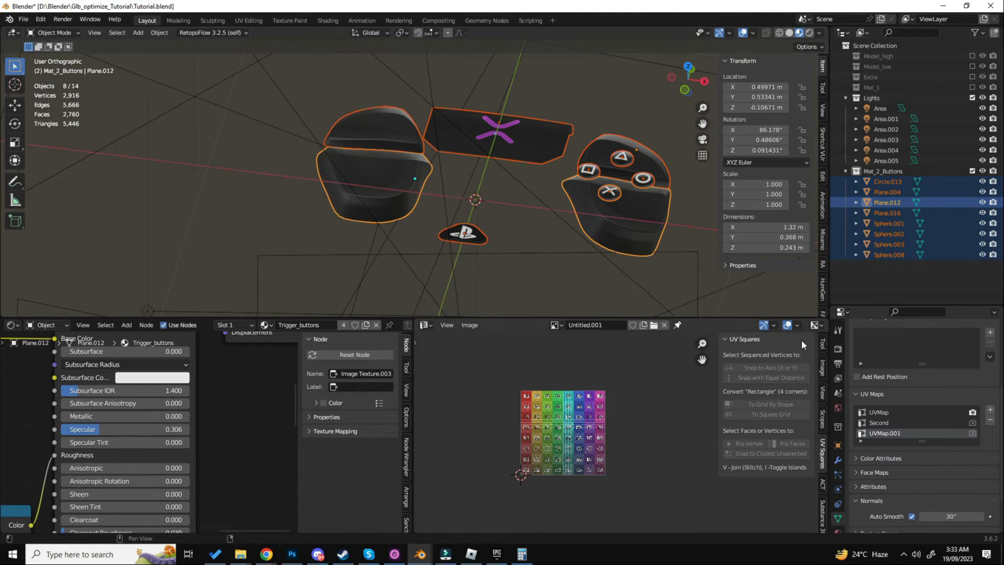
- Add an Image Texture node to the Trigger_buttons material and assign the Bake_Texture image to it
click(837, 528)
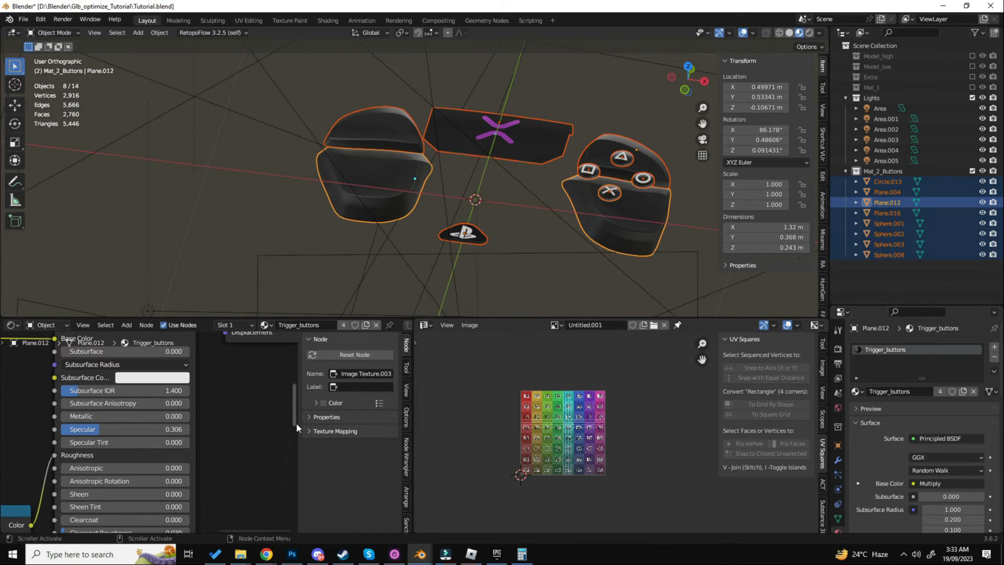
middle_drag(296, 422, 282, 416)
key(shift+a)
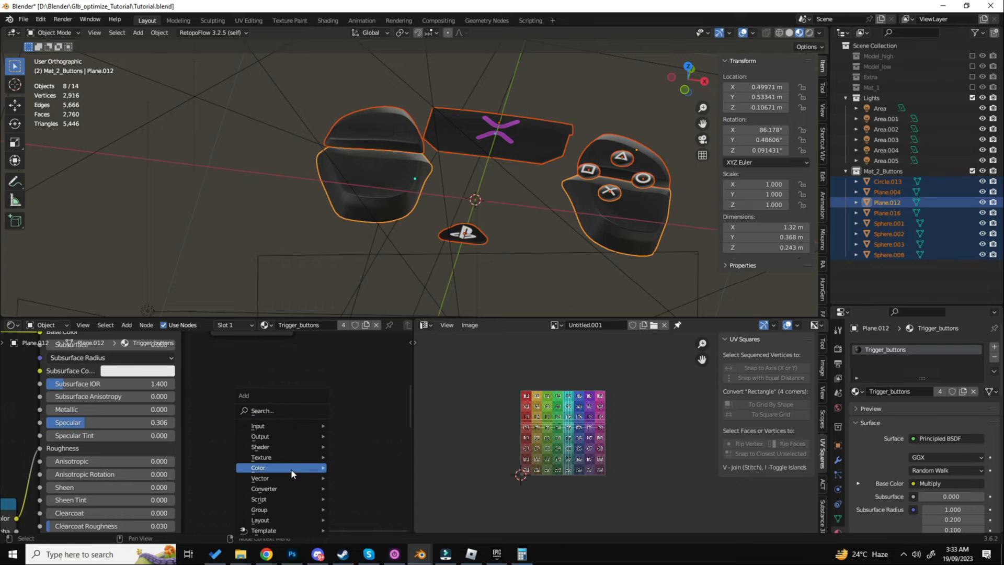
click(294, 457)
click(364, 374)
click(309, 408)
scroll(351, 449, up, 4)
click(316, 461)
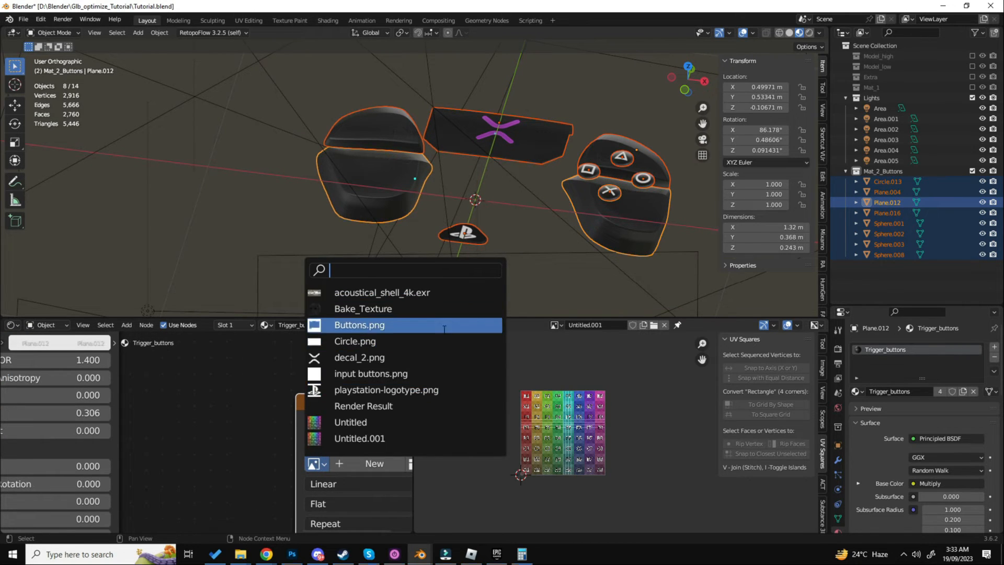
click(364, 308)
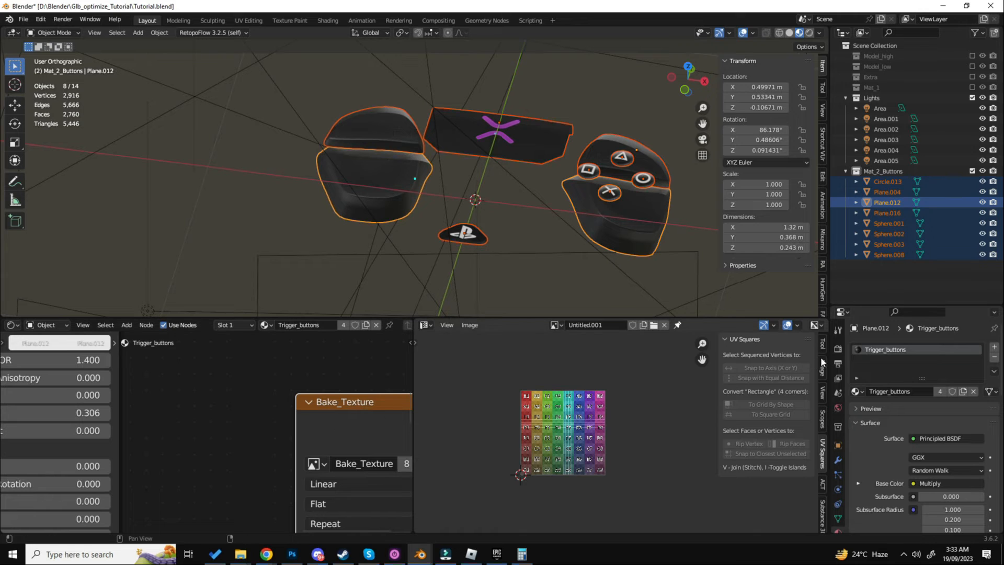
- Bring up the render bake settings and display the Bake_Texture image in the image editor
click(838, 349)
scroll(856, 431, down, 10)
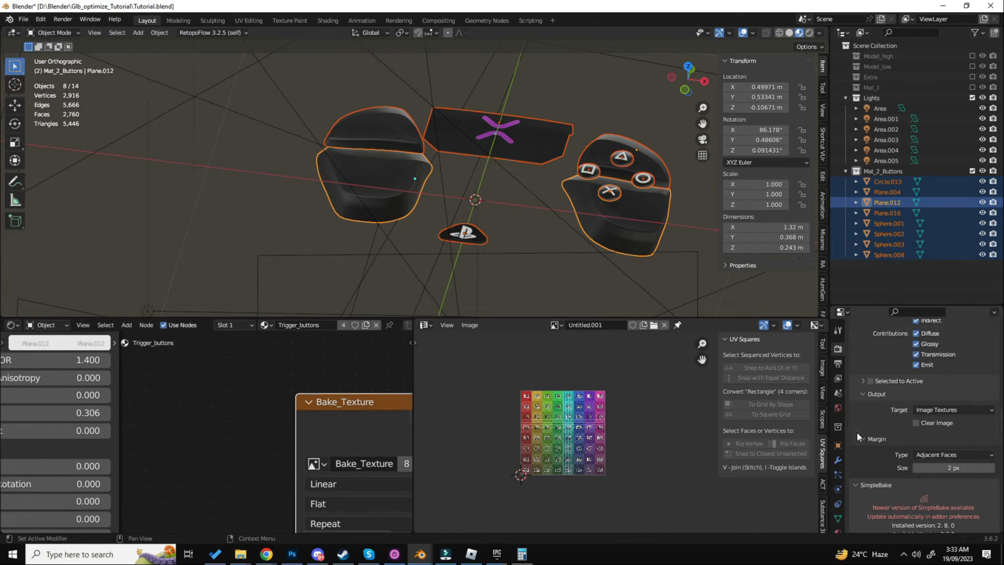
scroll(857, 431, down, 2)
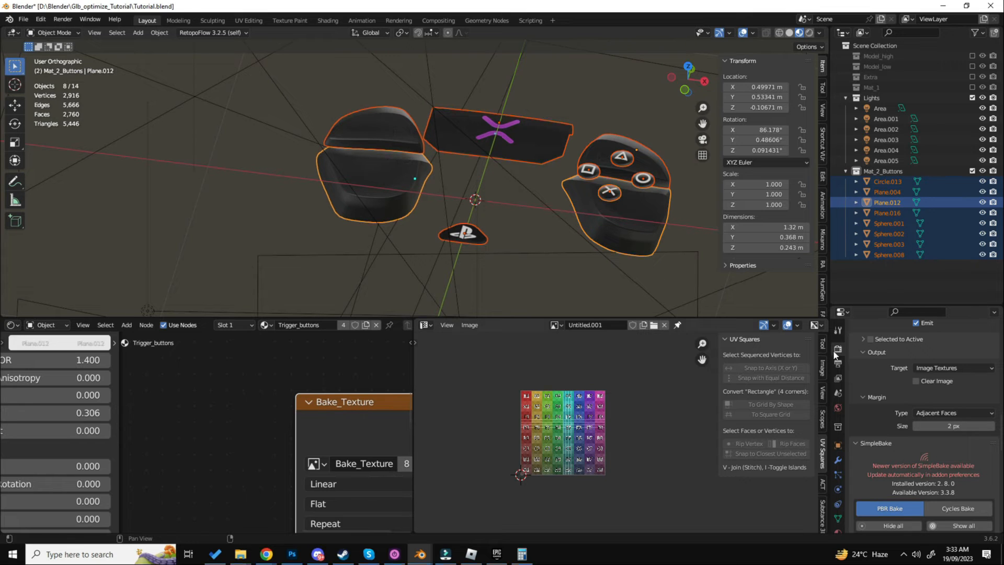
click(557, 323)
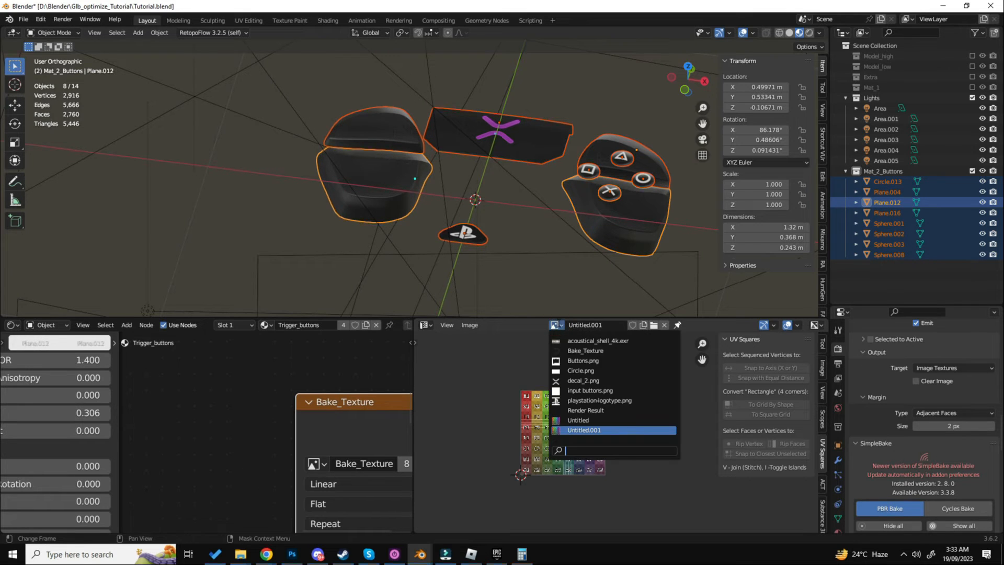
text(ba)
key(Return)
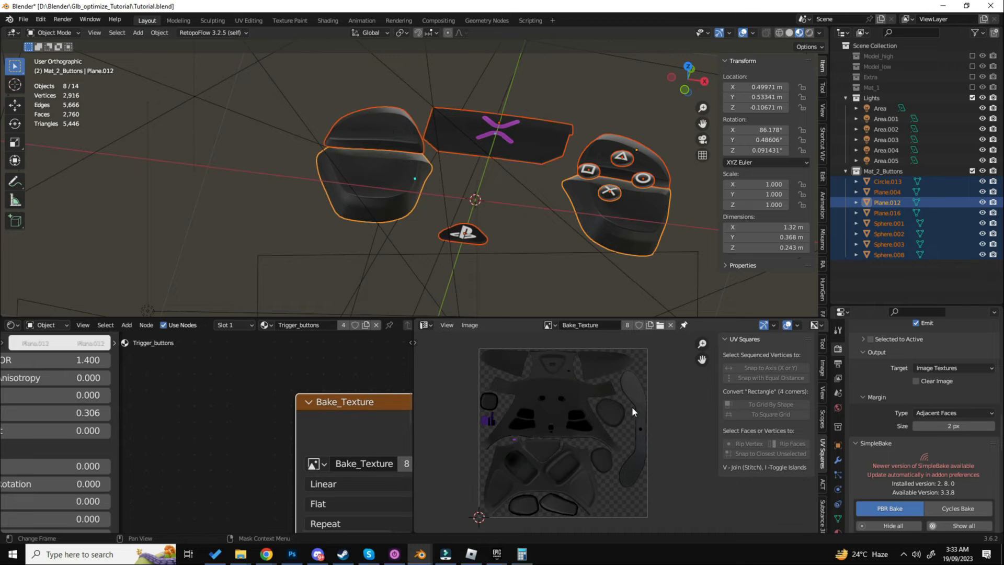
- Select only the lower triggers, set the bake type to Diffuse and disable the Direct and Indirect contributions, keeping Color
click(657, 246)
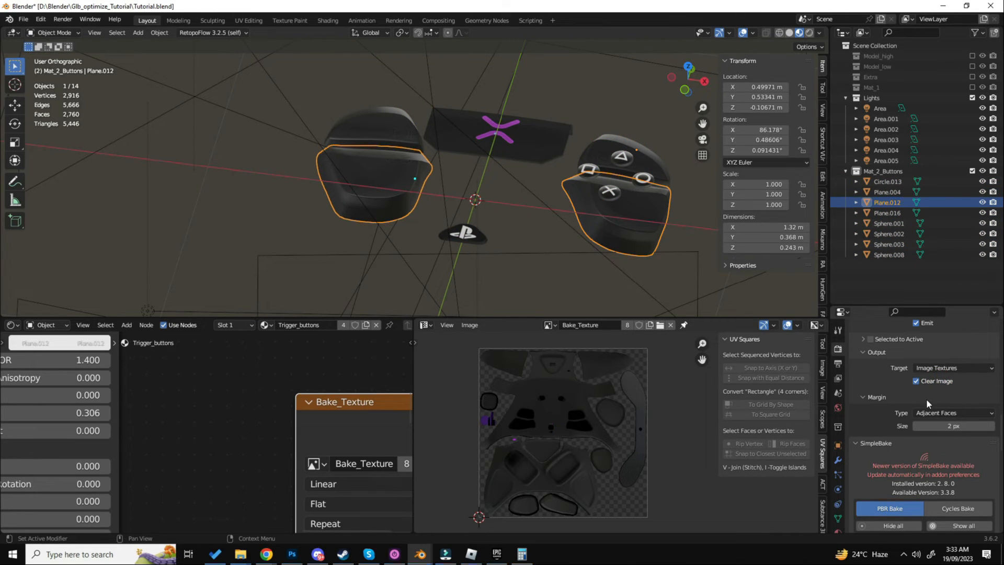
scroll(926, 398, up, 7)
click(930, 368)
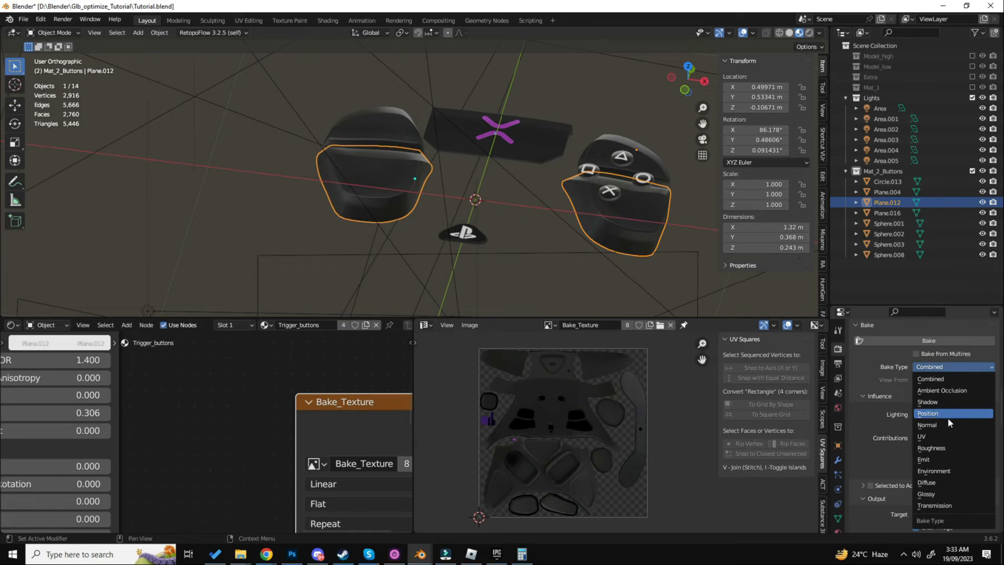
click(939, 481)
scroll(926, 419, down, 2)
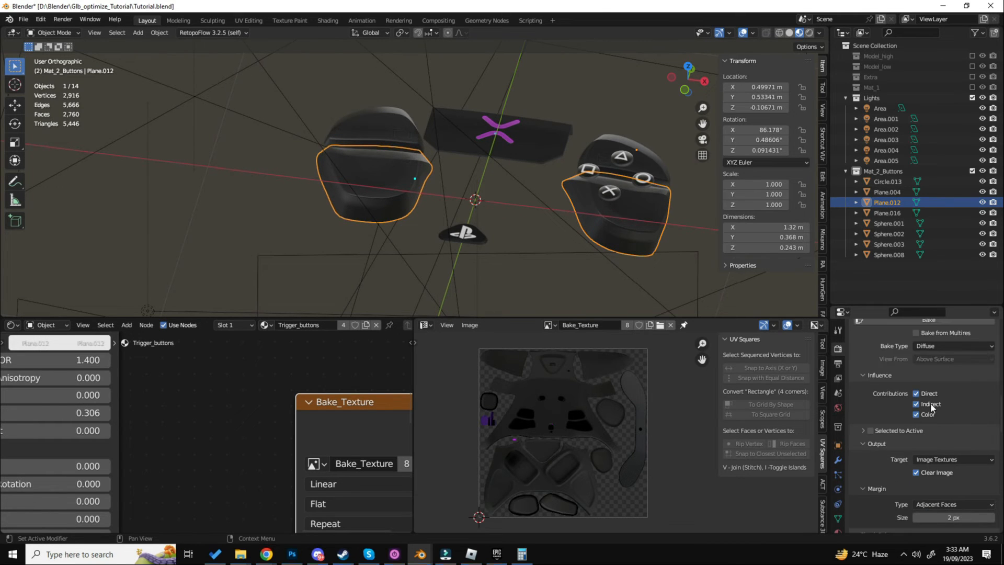
click(930, 403)
click(932, 392)
- Bake the lower triggers' diffuse color into Bake_Texture, inspect the baked image and turn off Clear Image in the bake output
scroll(930, 422, down, 1)
scroll(931, 422, up, 4)
click(928, 378)
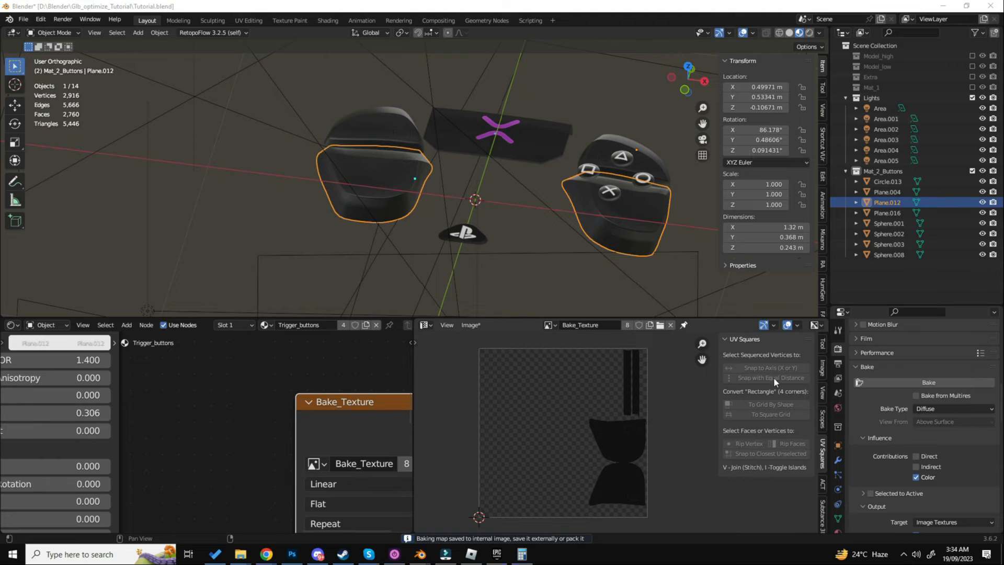
scroll(563, 450, up, 5)
scroll(596, 392, down, 3)
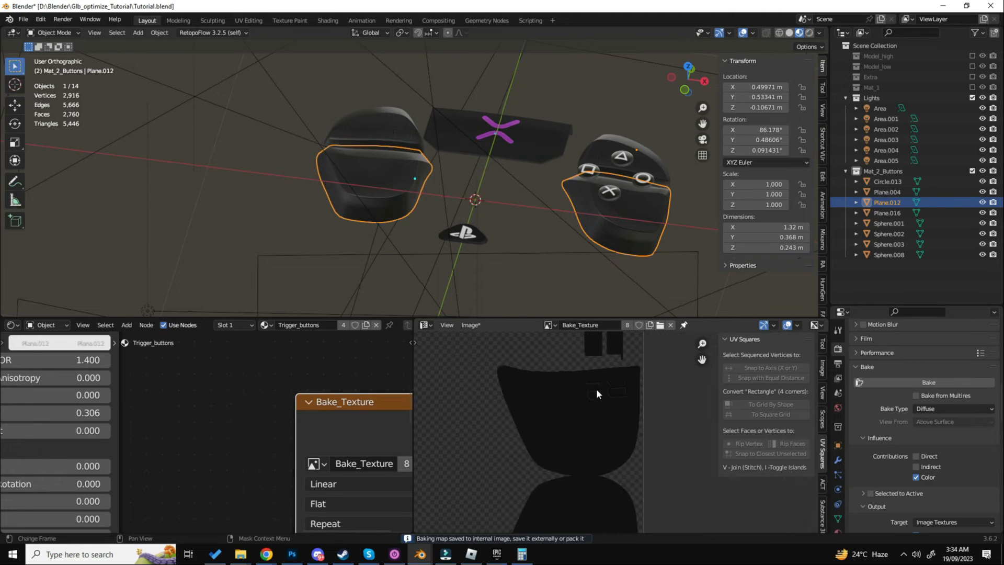
scroll(627, 449, down, 4)
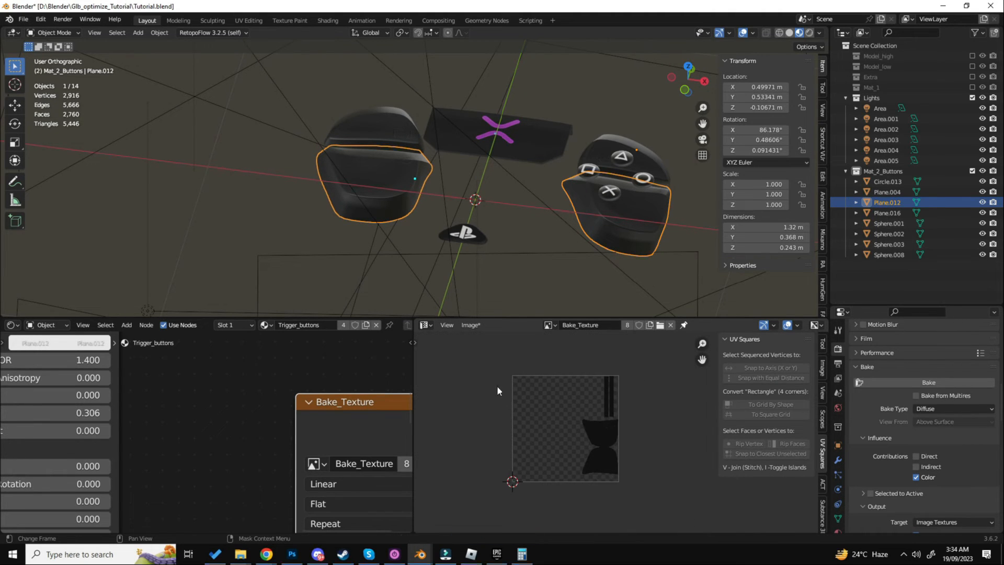
scroll(983, 464, down, 5)
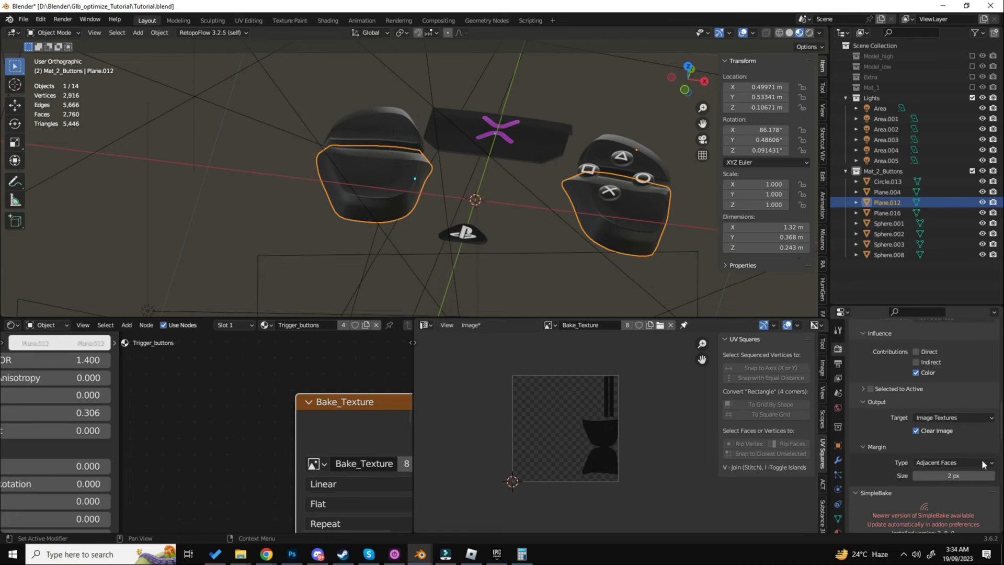
click(915, 430)
- Select all objects in the Mat_2_Buttons collection
click(887, 160)
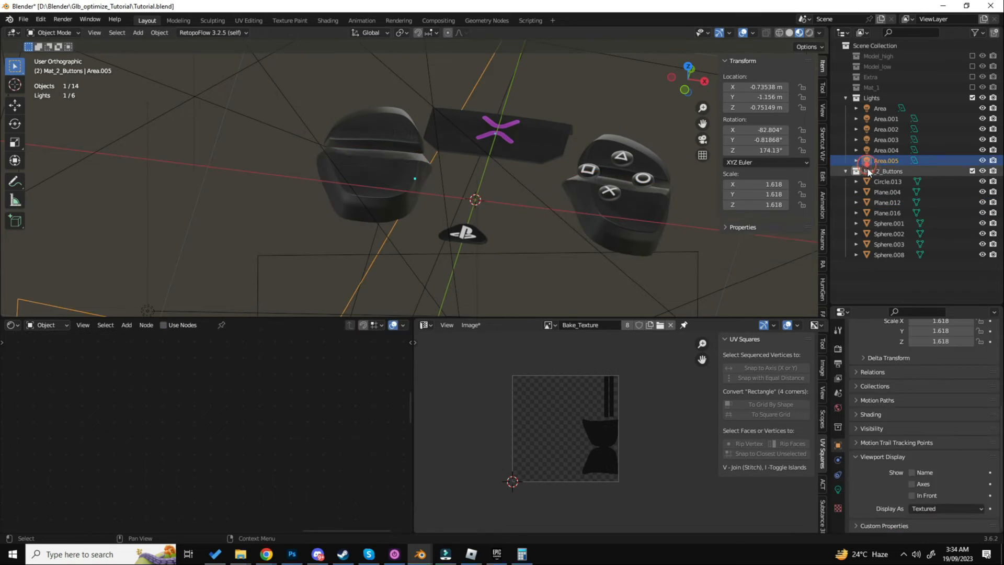
right_click(856, 170)
click(856, 167)
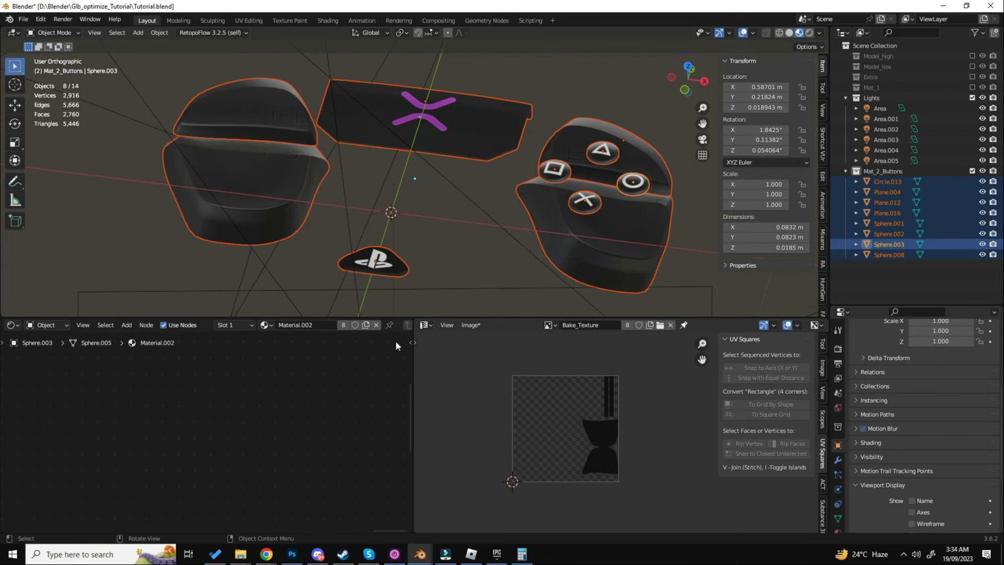
- Copy the Bake_Texture image node from the Trigger_buttons material into the face buttons' Material.002
key(ctrl+v)
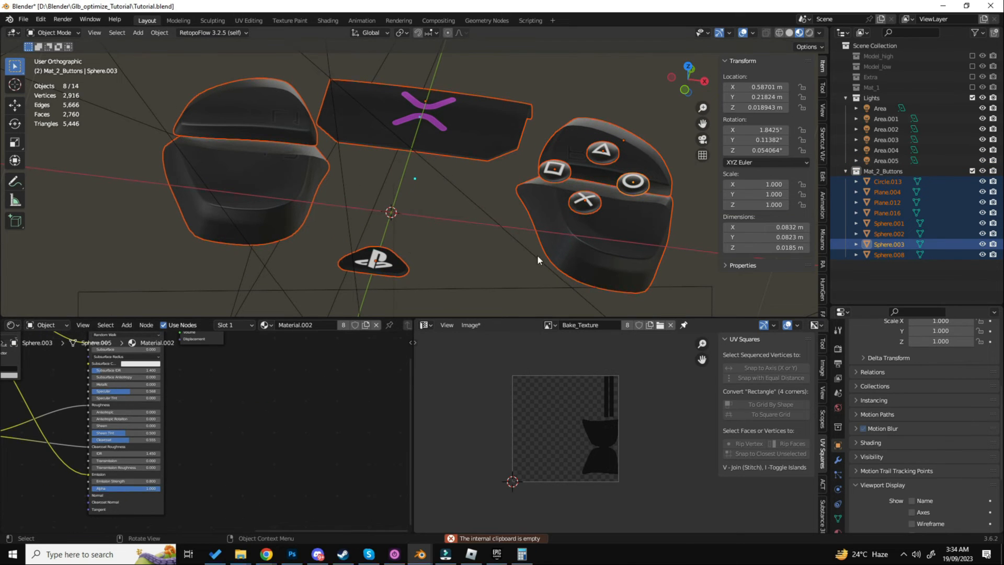
shift+click(582, 243)
key(ctrl+c)
shift+click(586, 204)
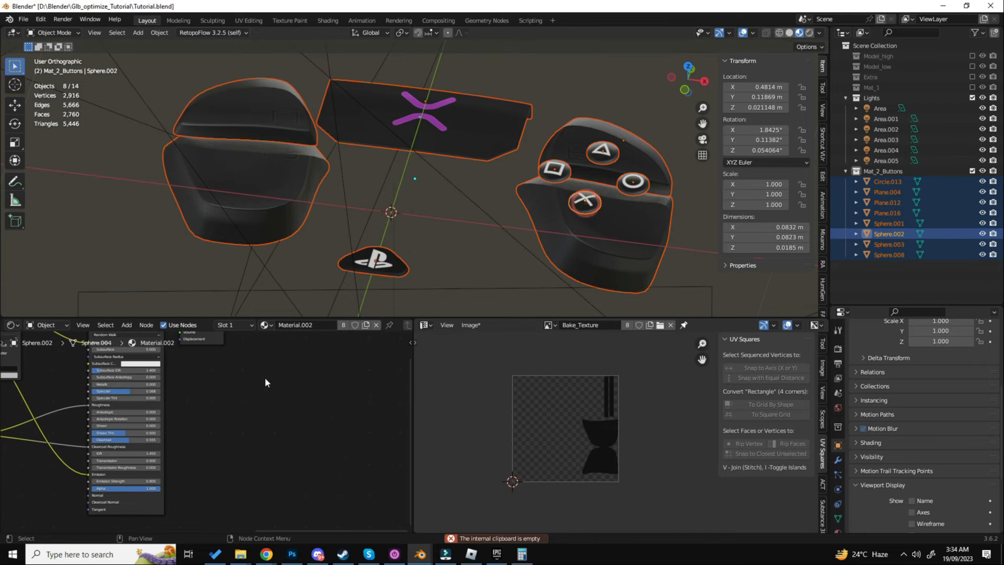
click(271, 389)
key(ctrl+v)
- Paste the Bake_Texture image node into the Logo material of the PlayStation logo button and place it beside the shader
shift+click(571, 138)
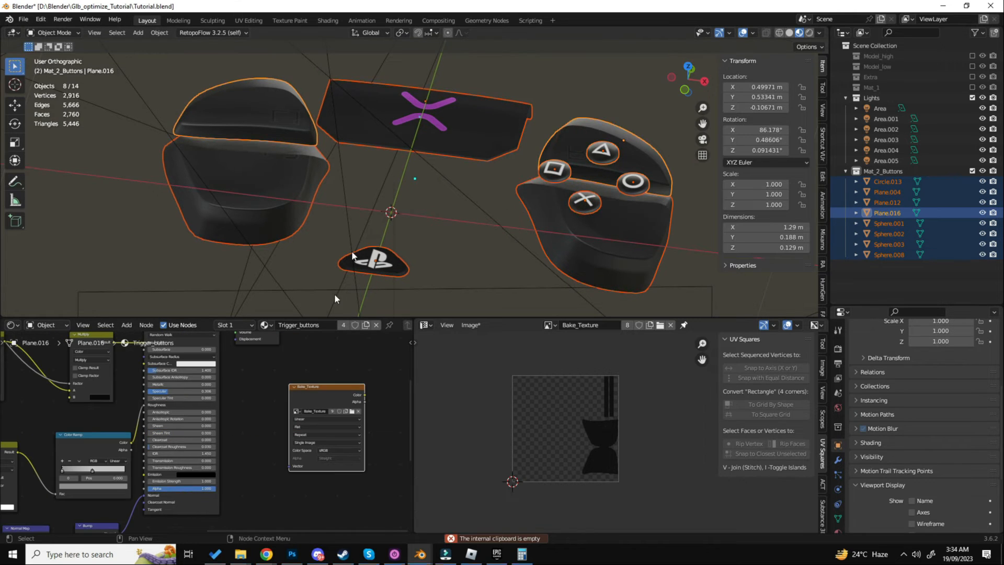
shift+click(404, 153)
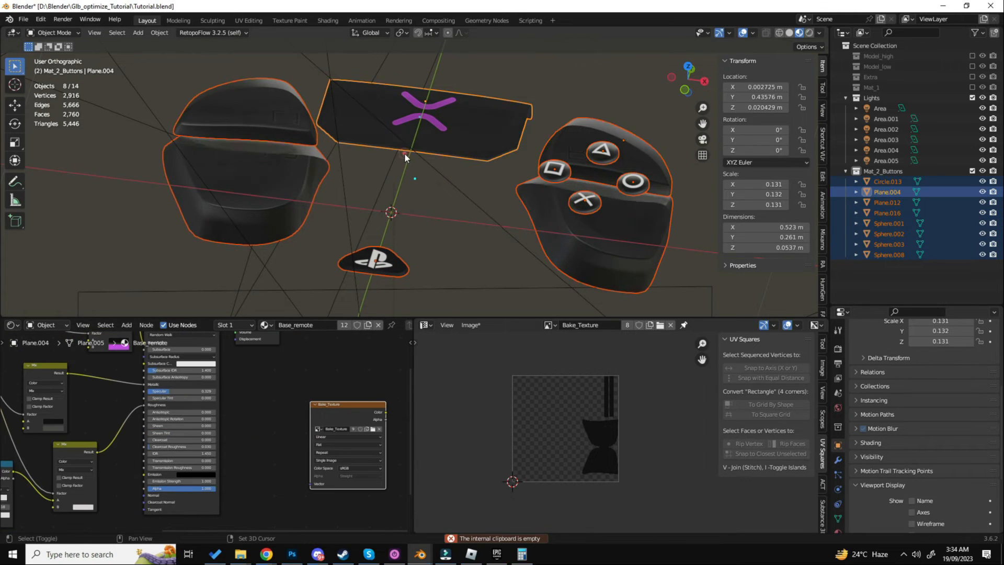
shift+click(286, 119)
shift+click(374, 256)
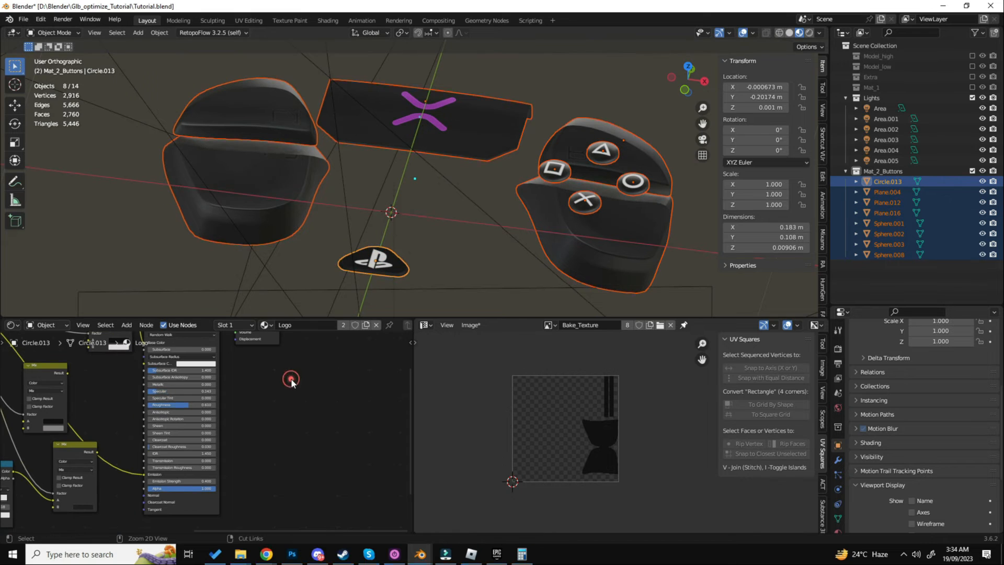
key(ctrl+v)
drag(303, 347, 305, 395)
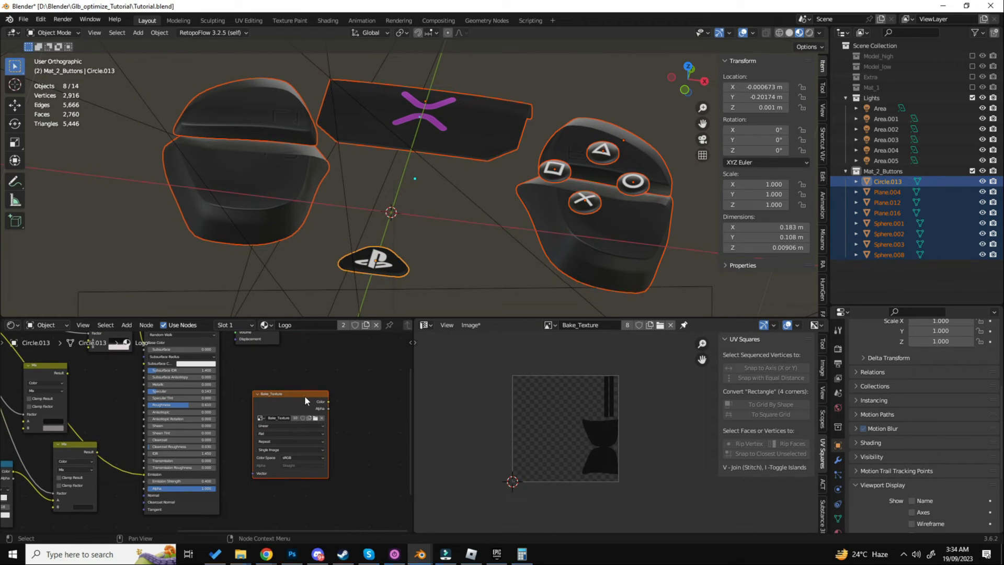
- Check the trigger, center panel and face button materials for the Bake_Texture node, select it in Material.002 and save the file
shift+click(284, 161)
click(248, 121)
key(ctrl+z)
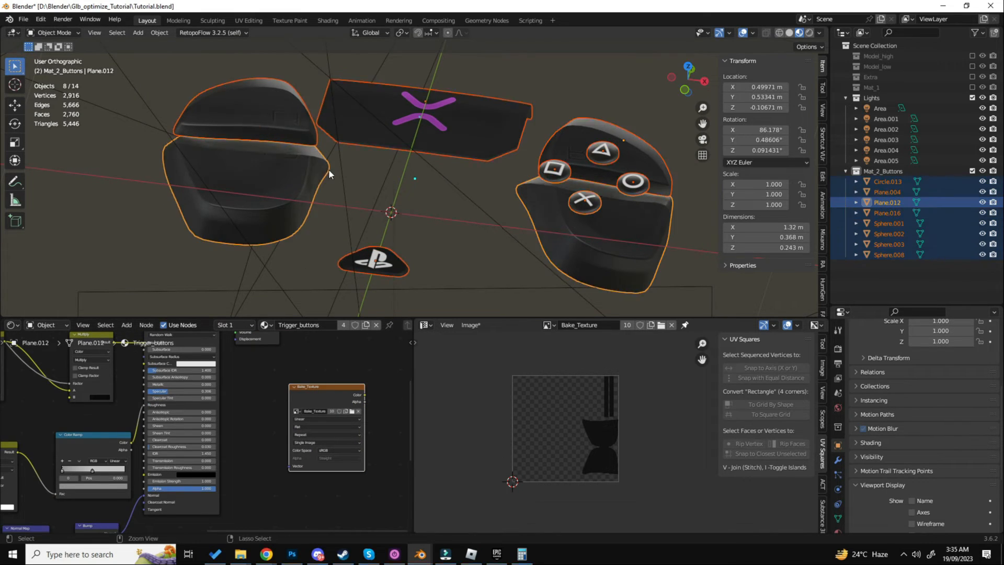
shift+click(406, 129)
shift+click(629, 184)
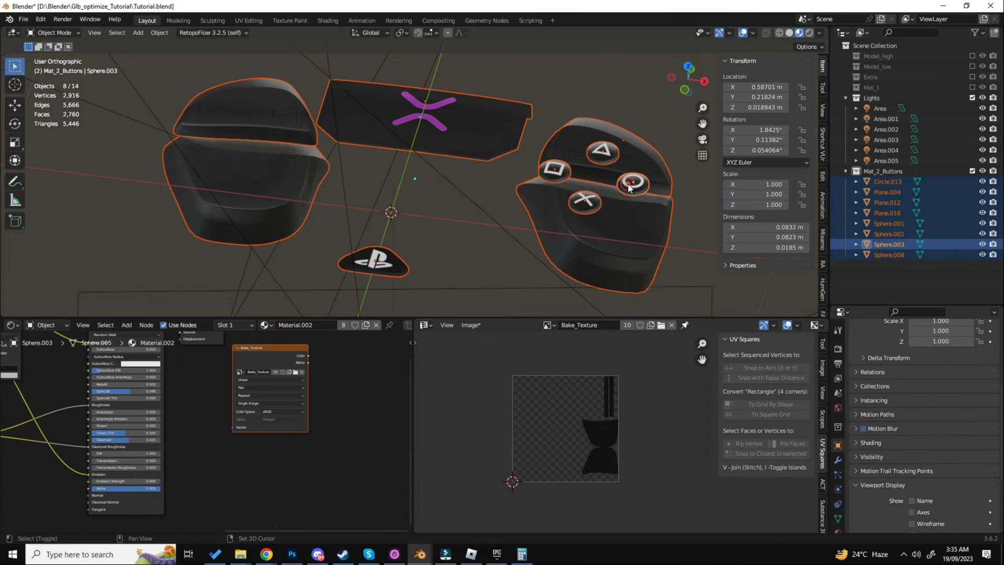
click(302, 341)
key(ctrl+s)
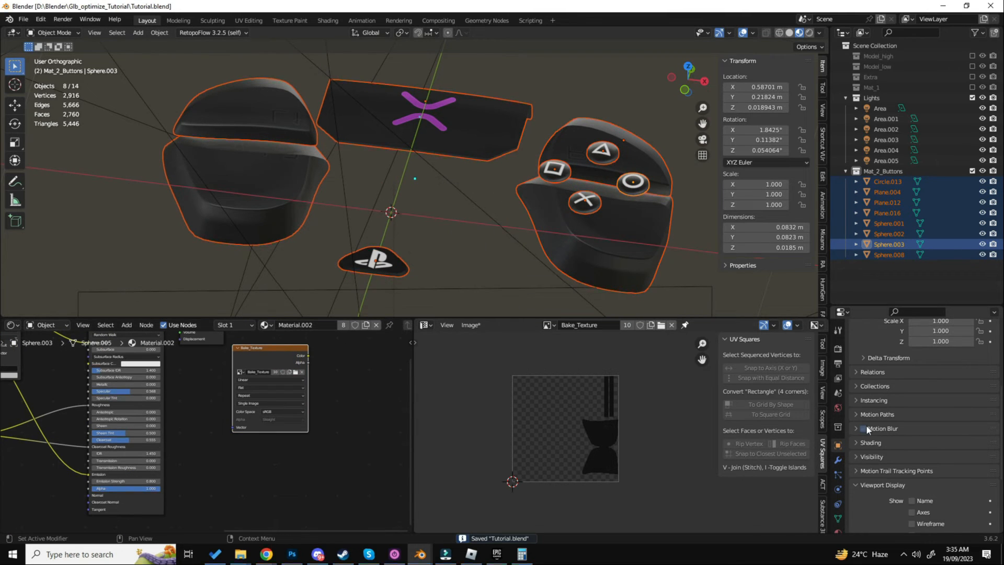
scroll(884, 429, down, 5)
scroll(889, 434, up, 6)
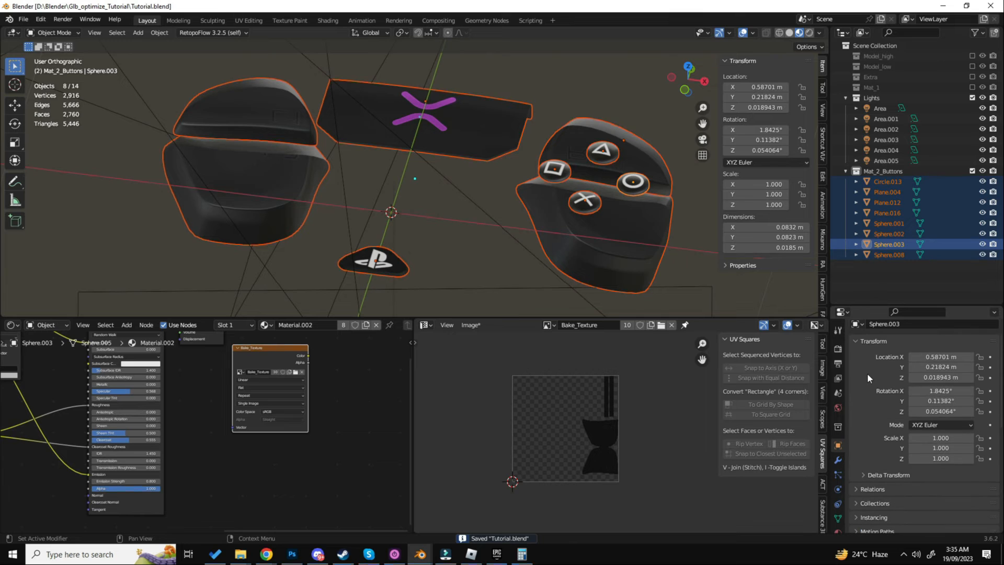
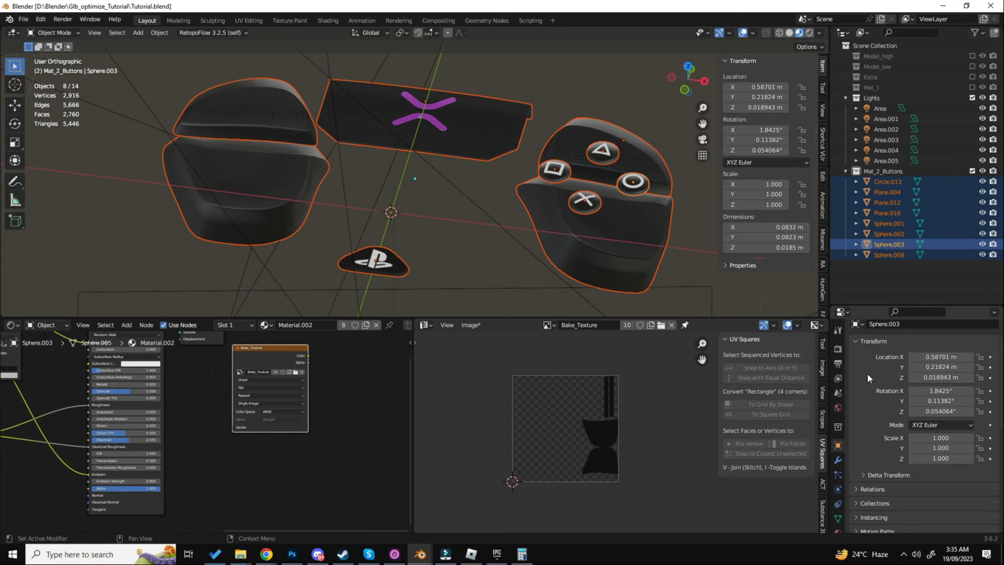
click(903, 553)
click(883, 451)
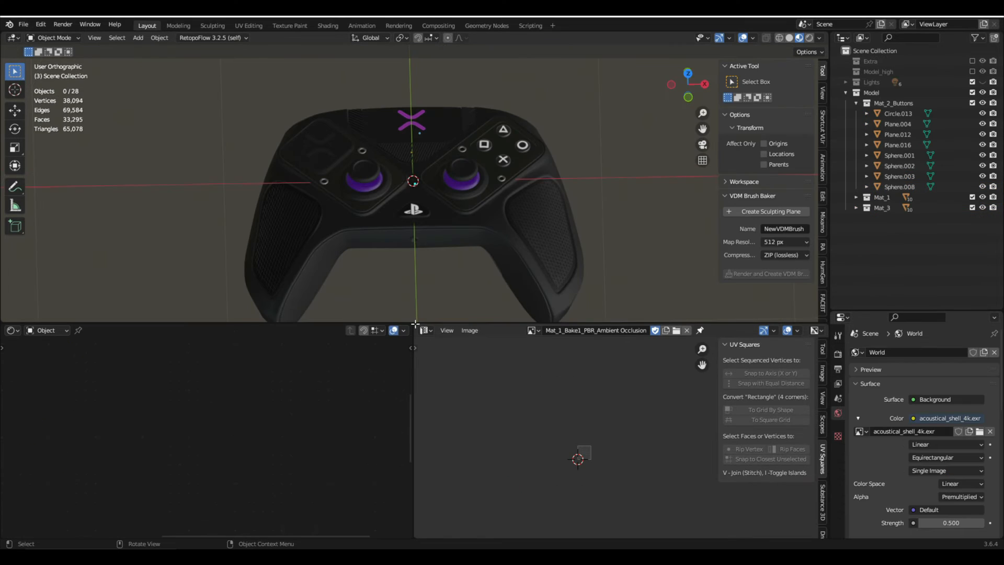
- Widen the shader editor over the image editor, then duplicate the Model collection and exclude the original from the view layer
drag(435, 325, 441, 333)
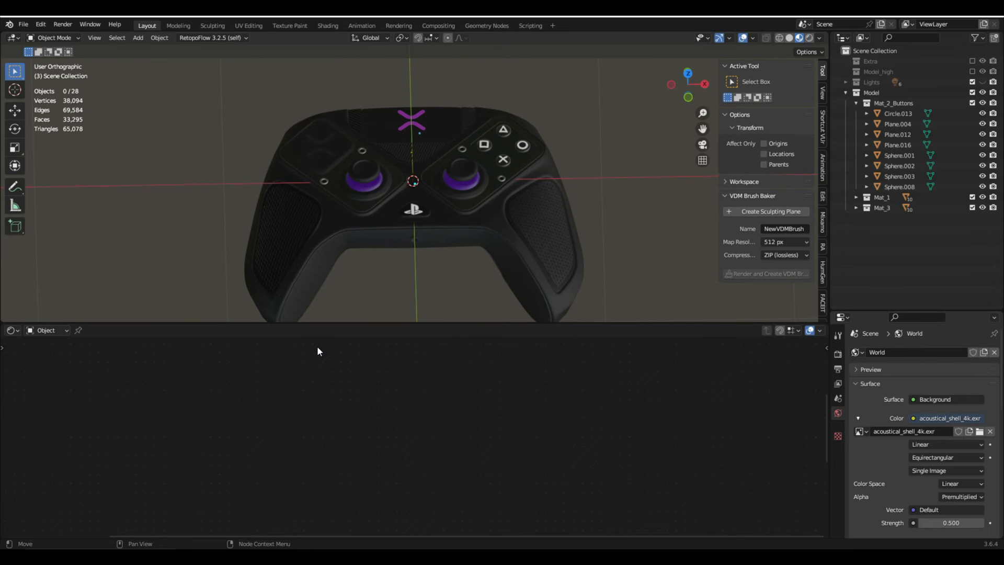
click(843, 92)
right_click(876, 96)
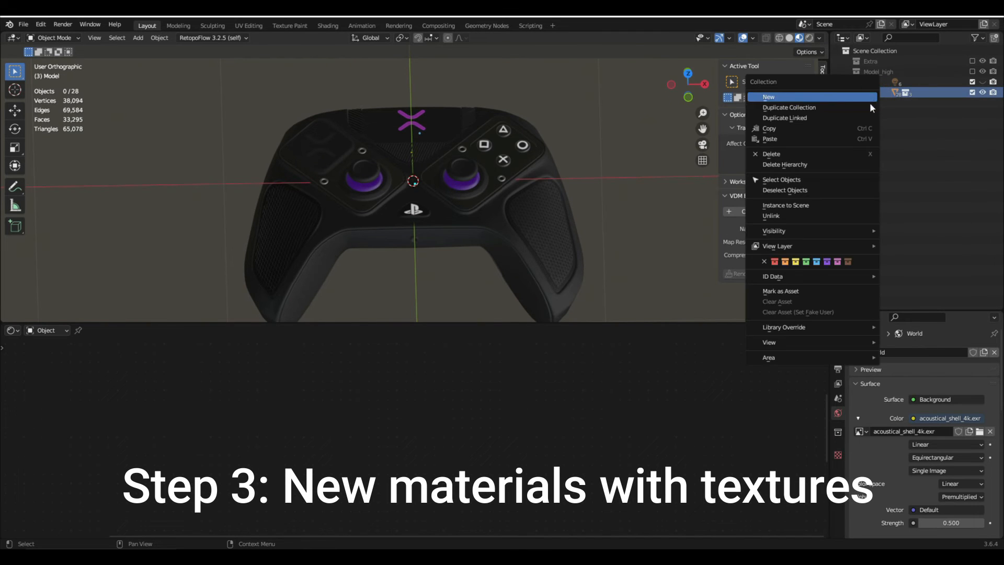
click(825, 105)
click(972, 92)
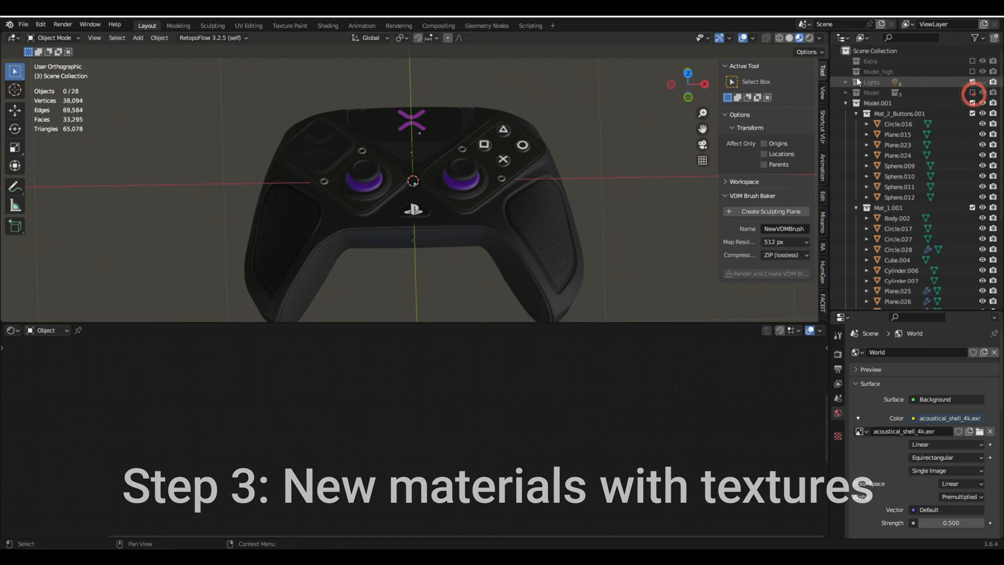
- Rename the duplicated buttons collection inside Model.001 to Mat_2_Buttons
double_click(889, 112)
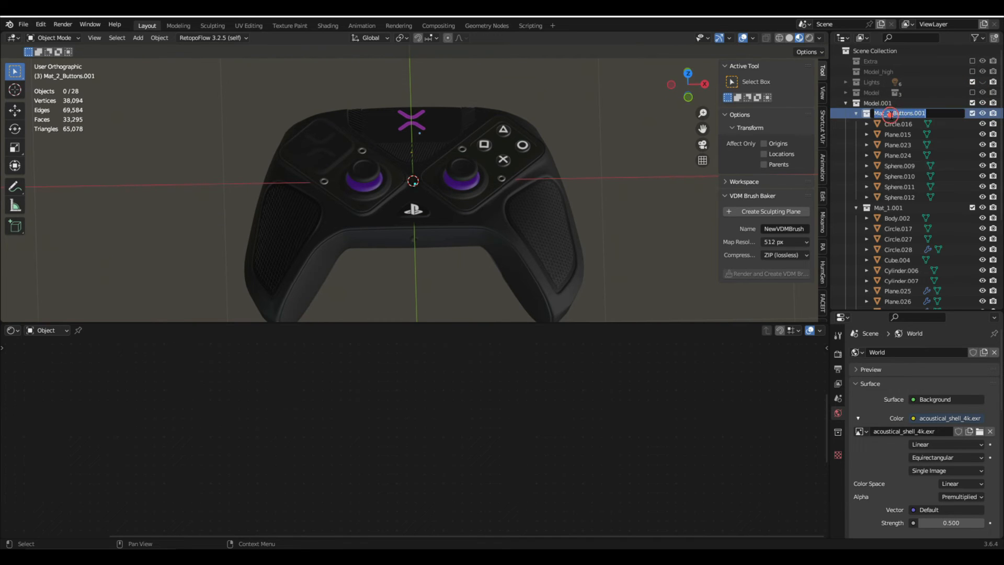
drag(934, 115, 893, 113)
click(958, 112)
key(BackSpace)
key(BackSpace)
key(BackSpace)
key(BackSpace)
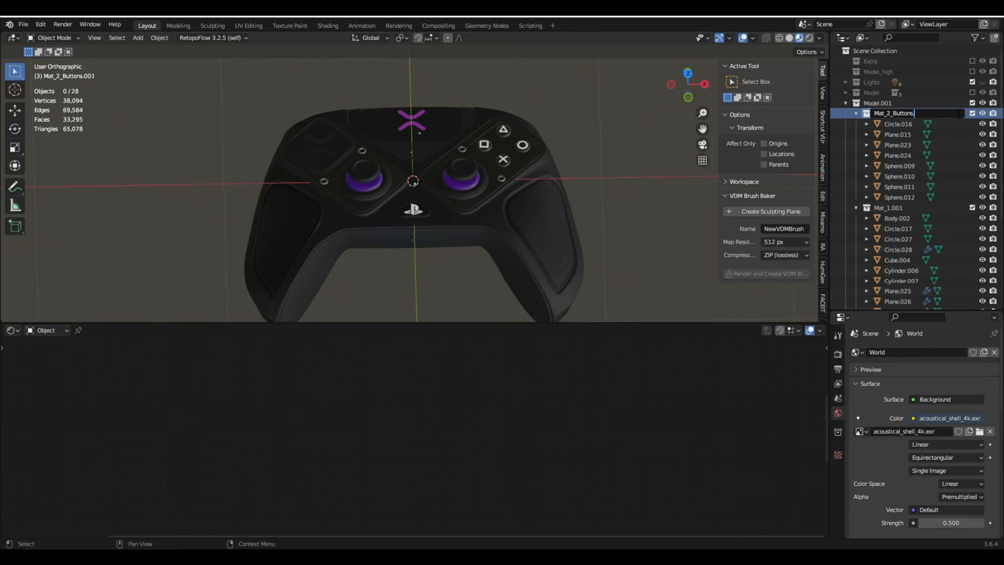
key(Return)
- Isolate all objects of the duplicated Mat_2_Buttons collection in local view and deselect them
click(892, 125)
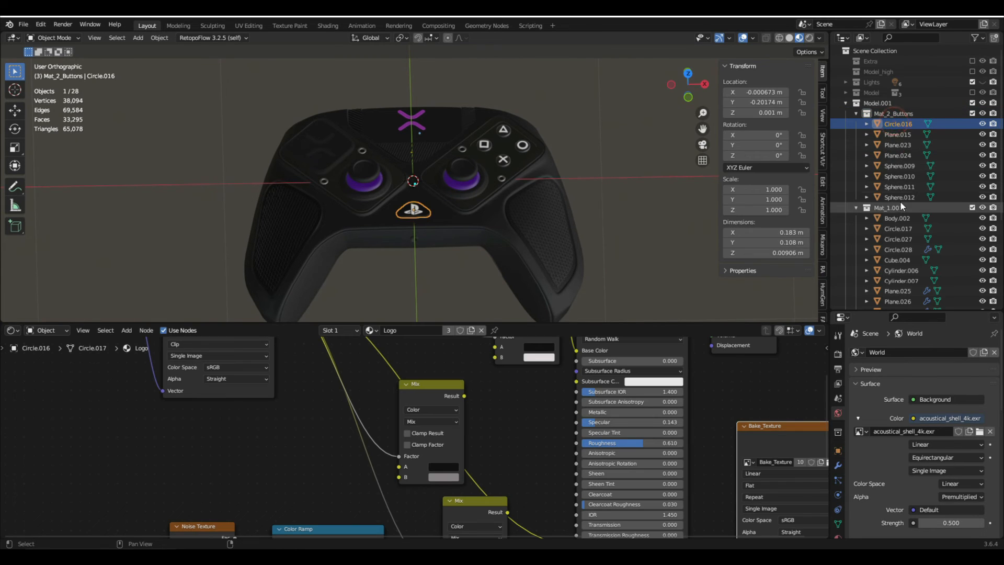
shift+click(898, 197)
key(KP_Divide)
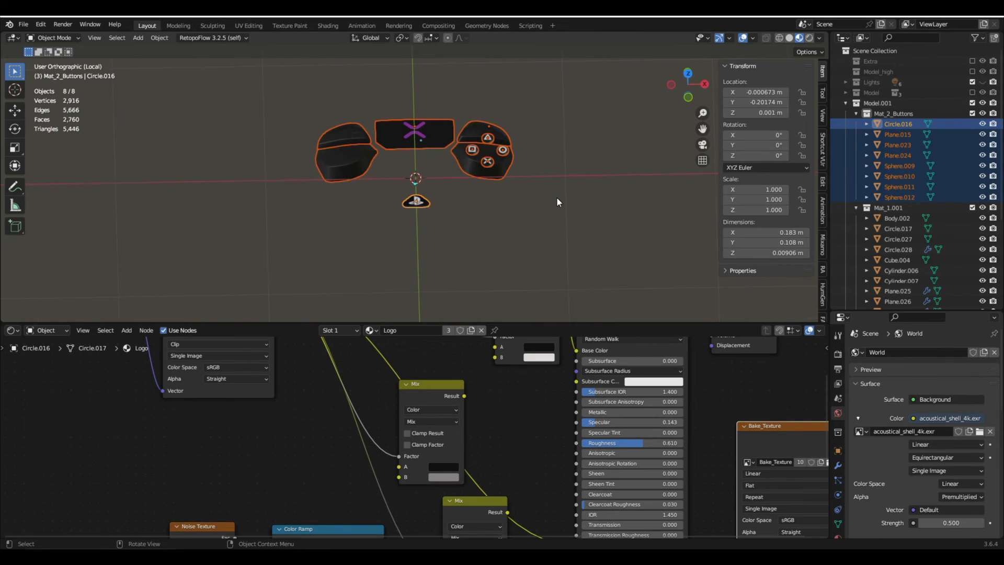
scroll(475, 164, up, 3)
shift+middle_drag(476, 164, 554, 235)
key(a)
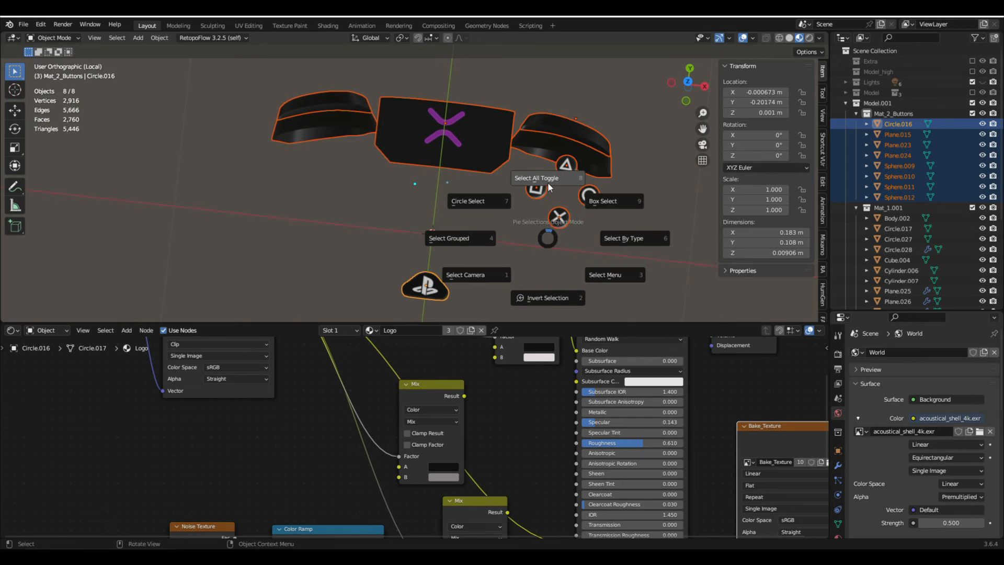
click(556, 168)
- Remove the center panel's existing material and give the panel a new material named mat_2_buttons
click(485, 158)
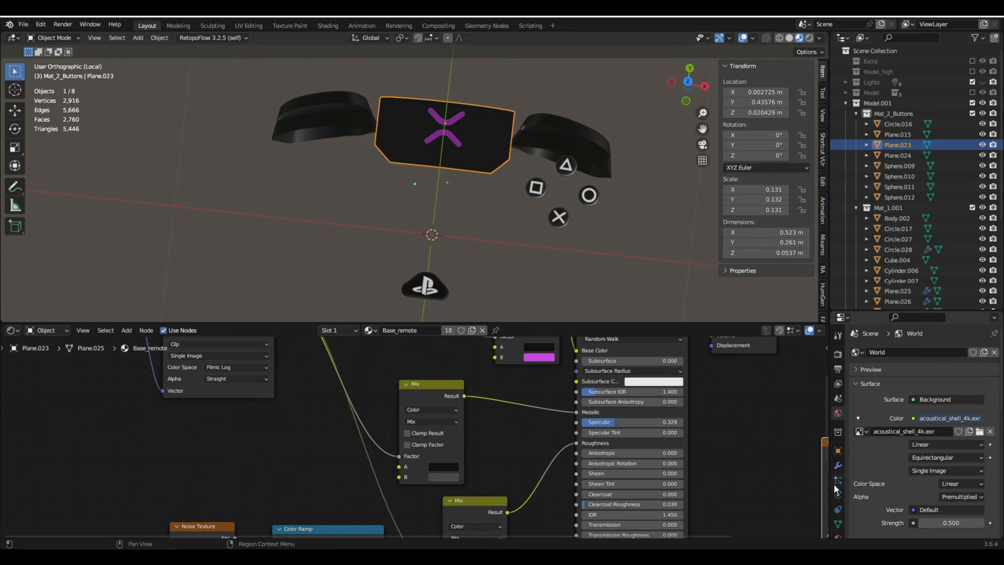
scroll(833, 483, down, 2)
click(832, 506)
click(992, 362)
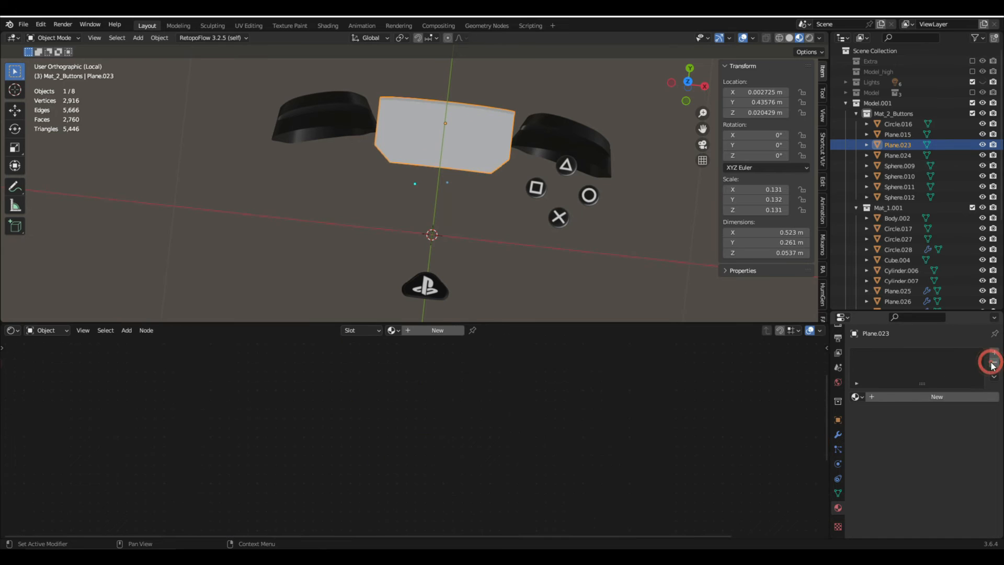
click(939, 398)
click(935, 397)
text(m)
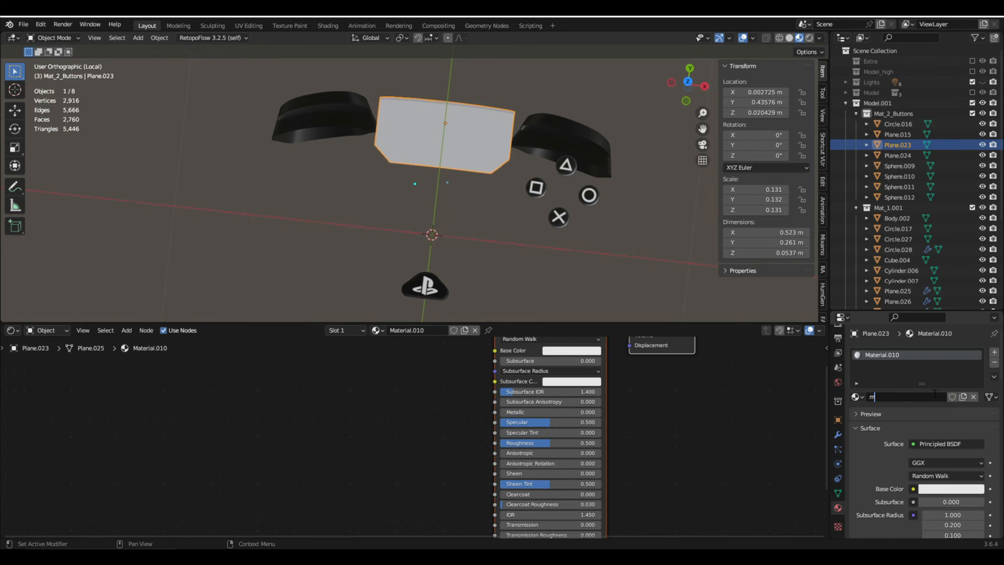
text(at_2_buttons)
key(Return)
middle_drag(631, 421, 701, 509)
click(622, 396)
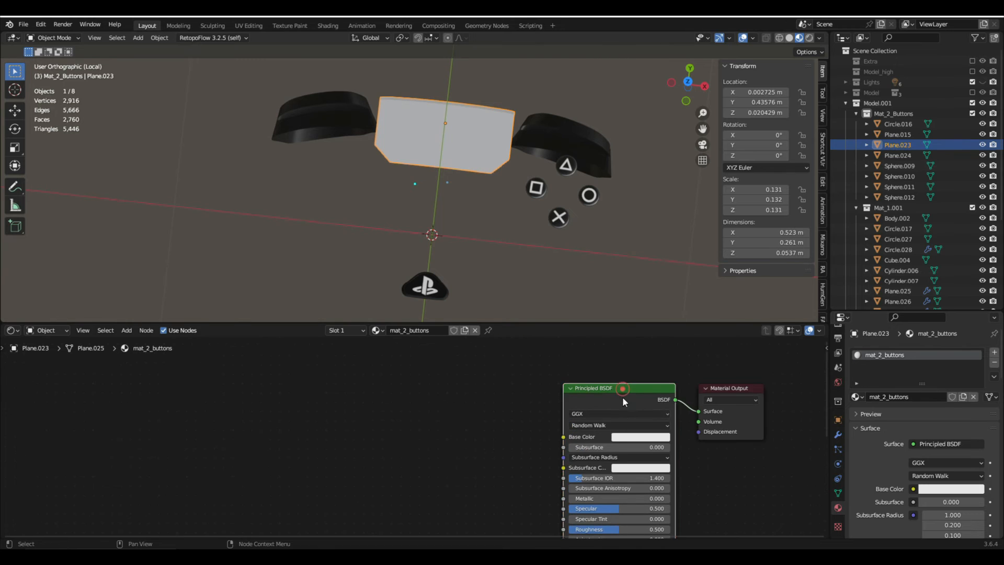
middle_drag(609, 455, 563, 424)
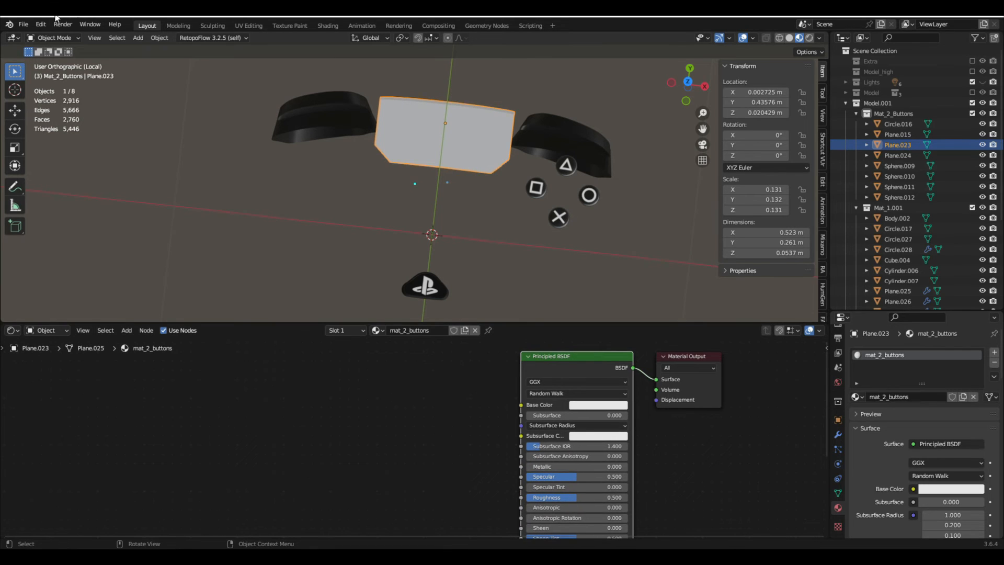
- Search the add-on preferences for "node" to check whether Node Wrangler is enabled
click(41, 24)
click(57, 173)
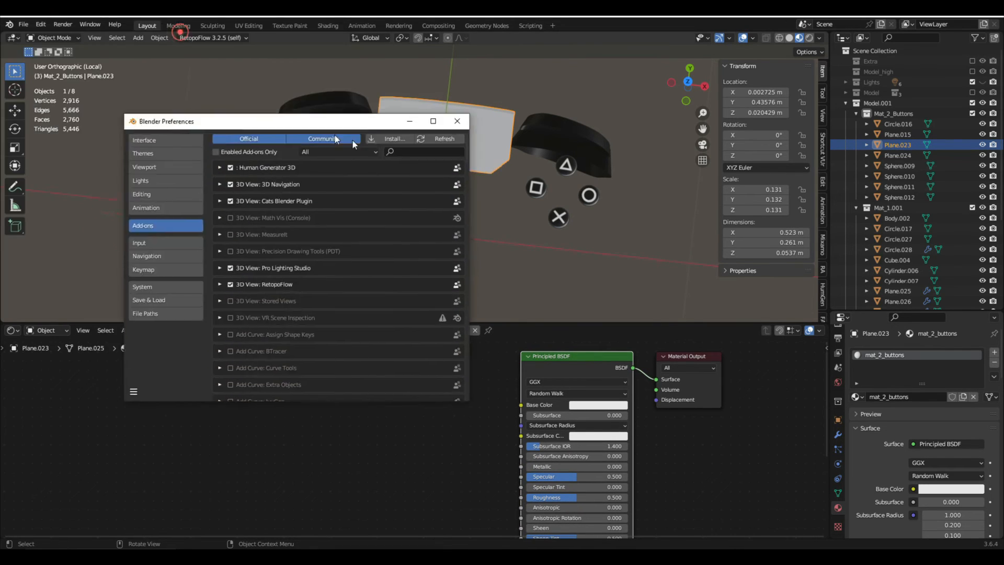
click(605, 182)
text(node)
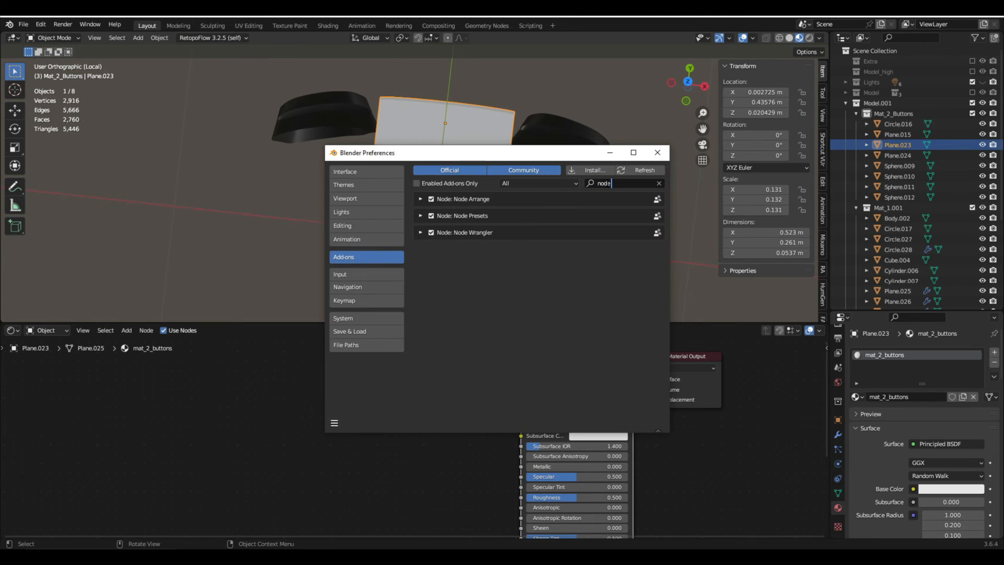
click(463, 231)
click(657, 152)
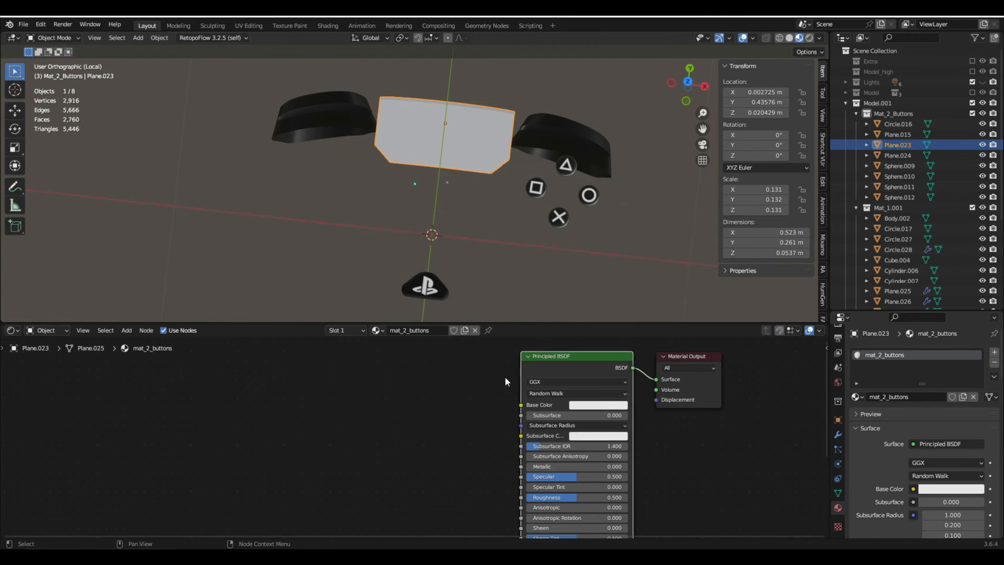
- Start Principled Texture Setup on the Principled BSDF, pick Mat_2_buttons_Diffuse.png in the Textures folder and filter the files by "2"
click(483, 387)
click(559, 366)
key(ctrl+shift+t)
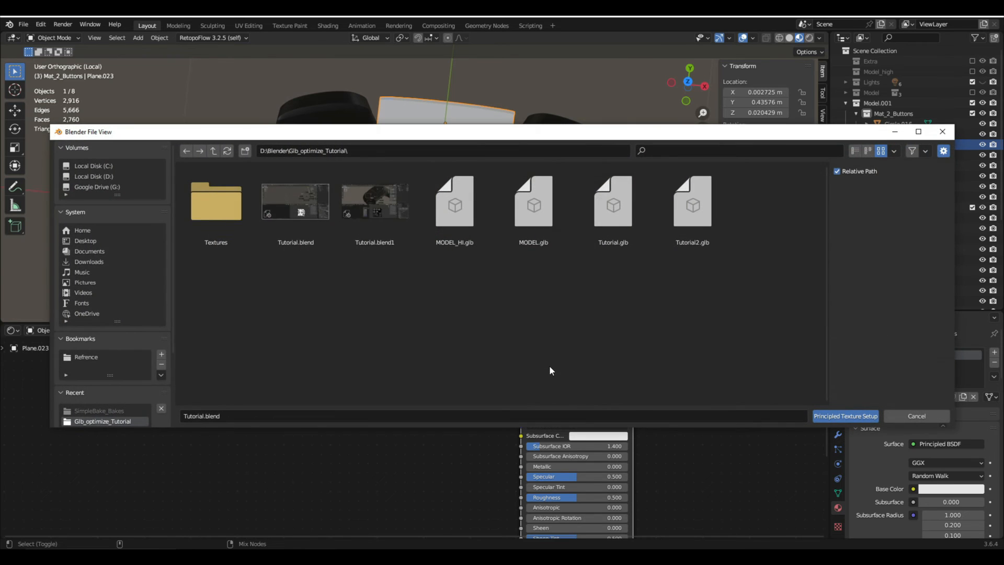
double_click(228, 197)
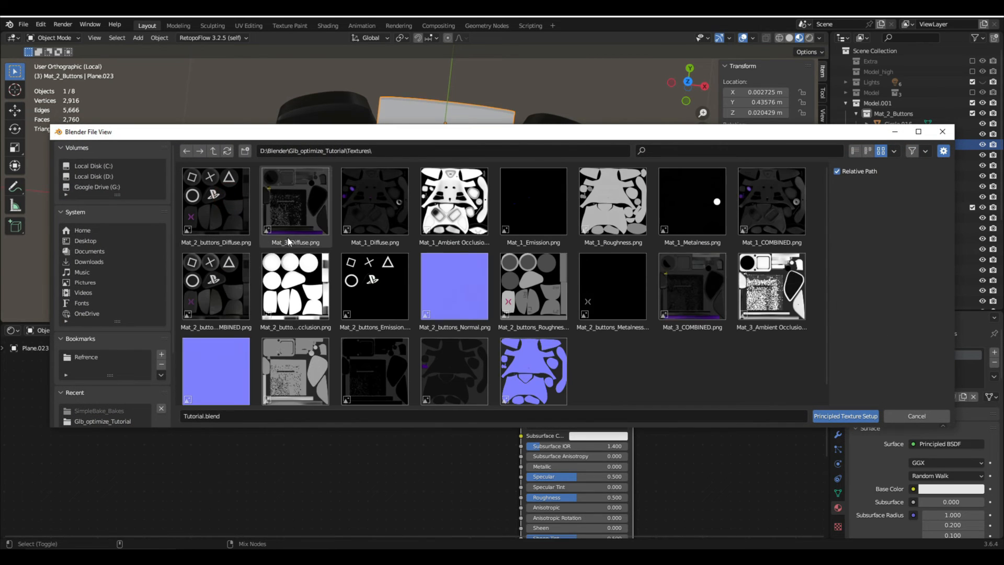
click(227, 199)
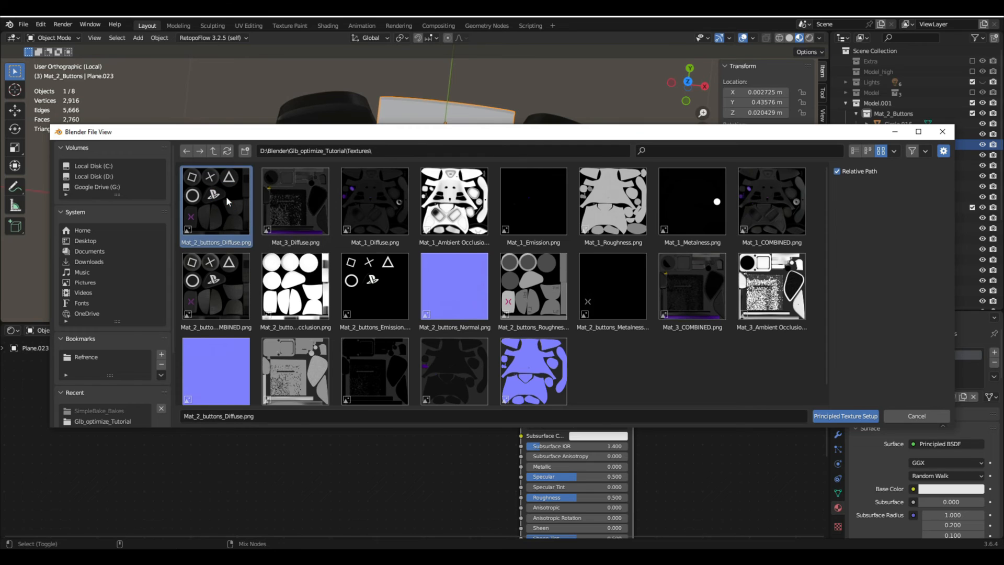
key(ctrl+f)
text(2)
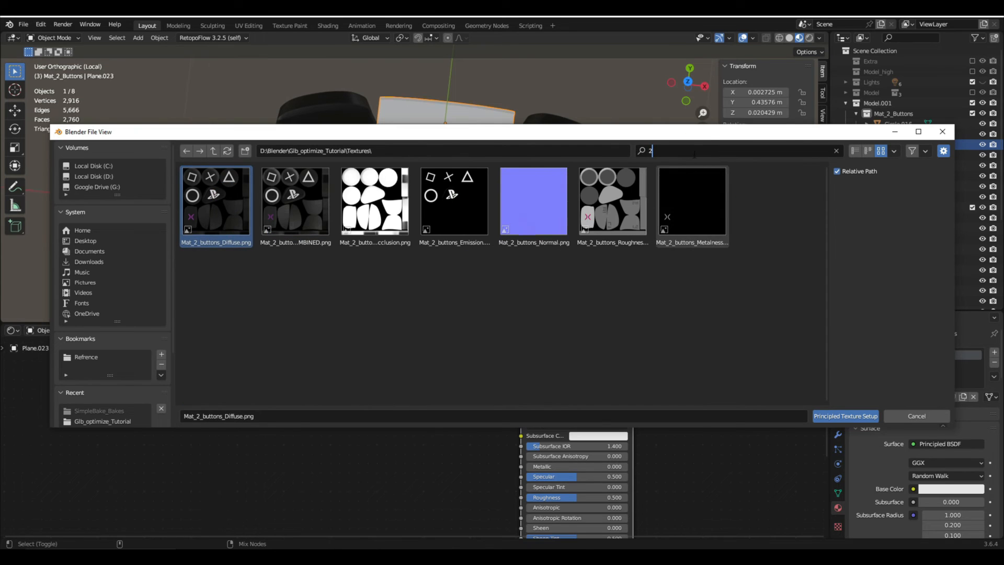
click(455, 300)
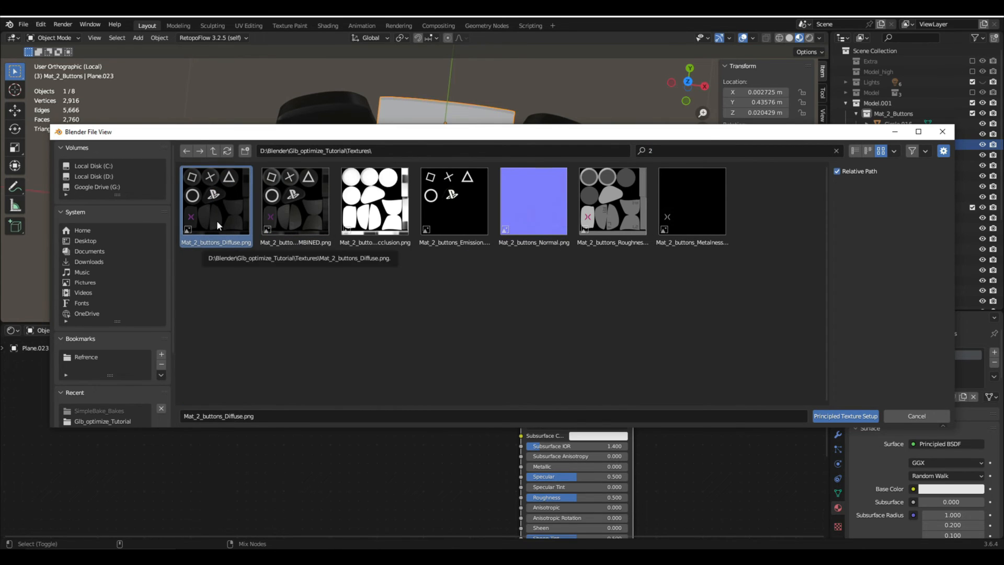
- Add the Mat_2_buttons Emission, Normal, Roughness and Metalness maps to the file selection and build the texture setup
ctrl+click(449, 219)
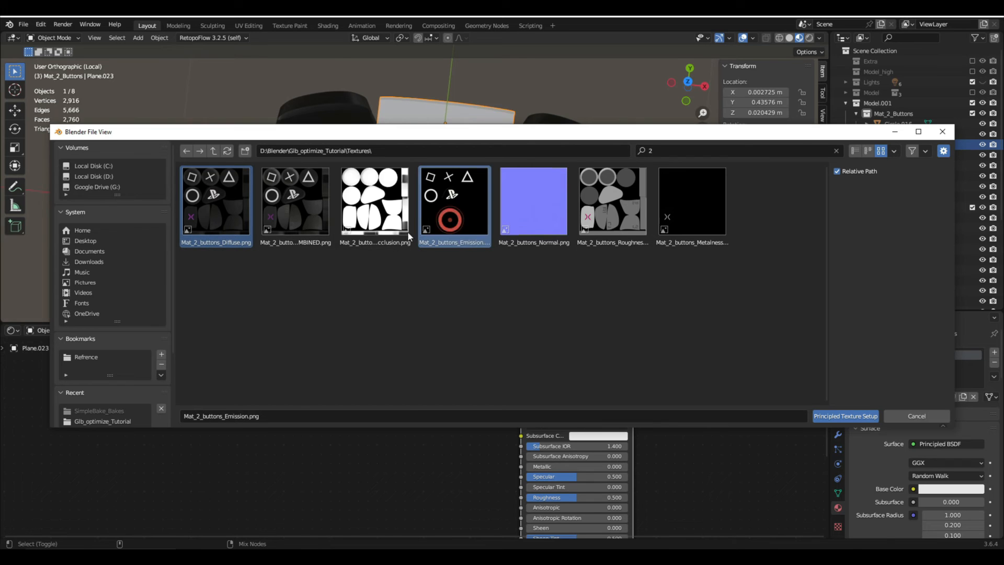
ctrl+click(557, 209)
ctrl+click(634, 214)
ctrl+click(711, 208)
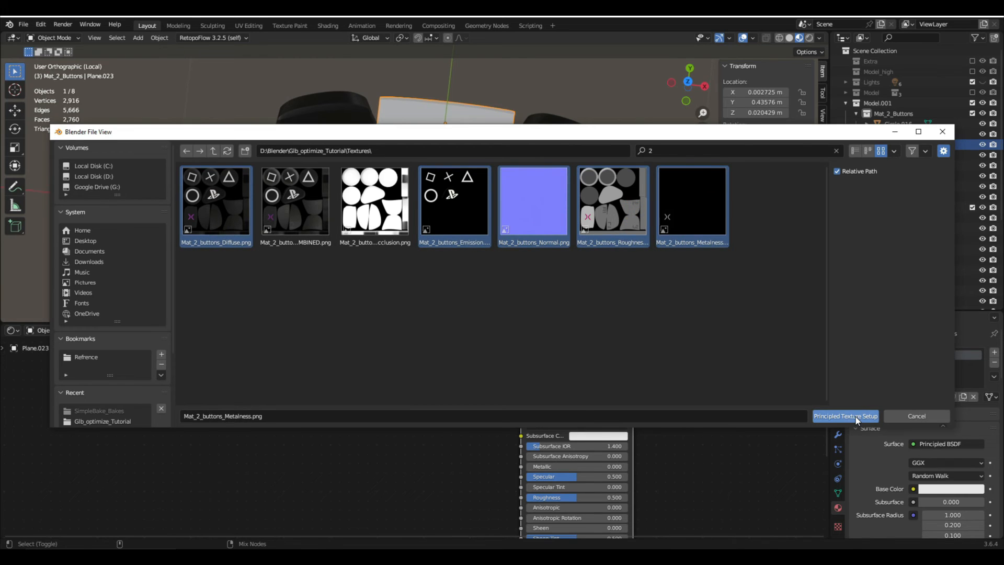
click(826, 414)
scroll(574, 381, down, 1)
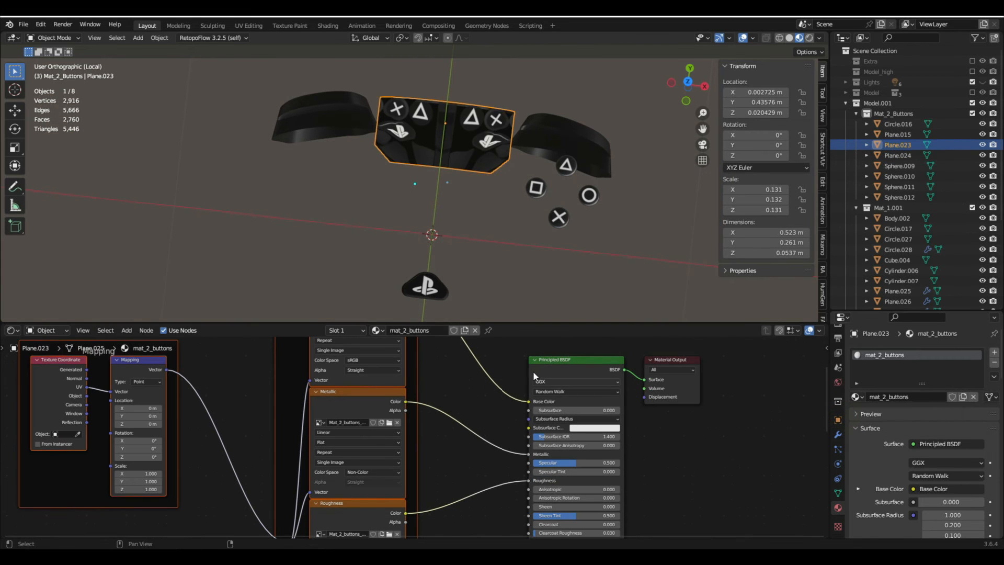
middle_drag(533, 371, 532, 394)
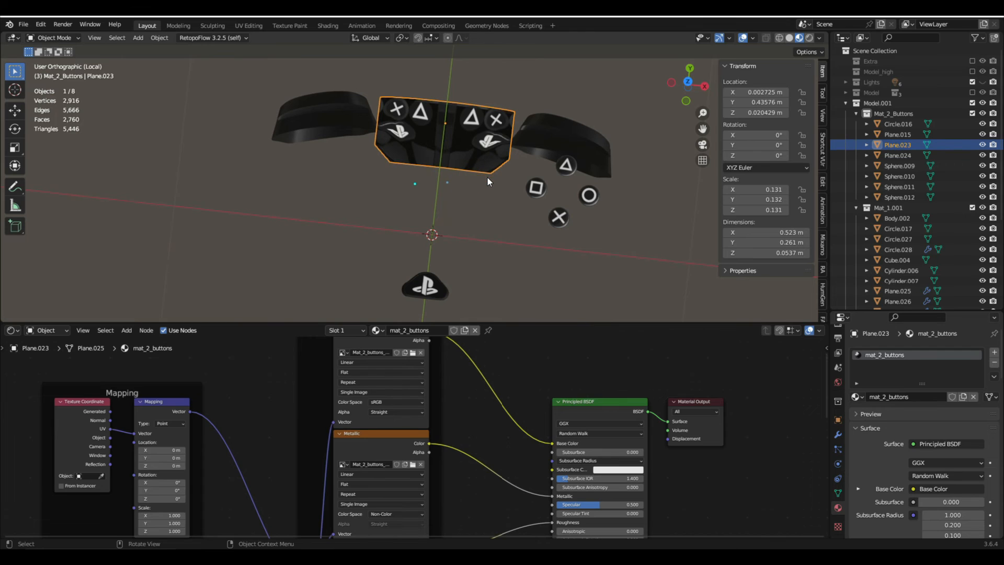
- Delete the center panel's UVMap and Second UV maps, leaving only UVMap.001
click(838, 497)
scroll(883, 454, down, 5)
click(924, 384)
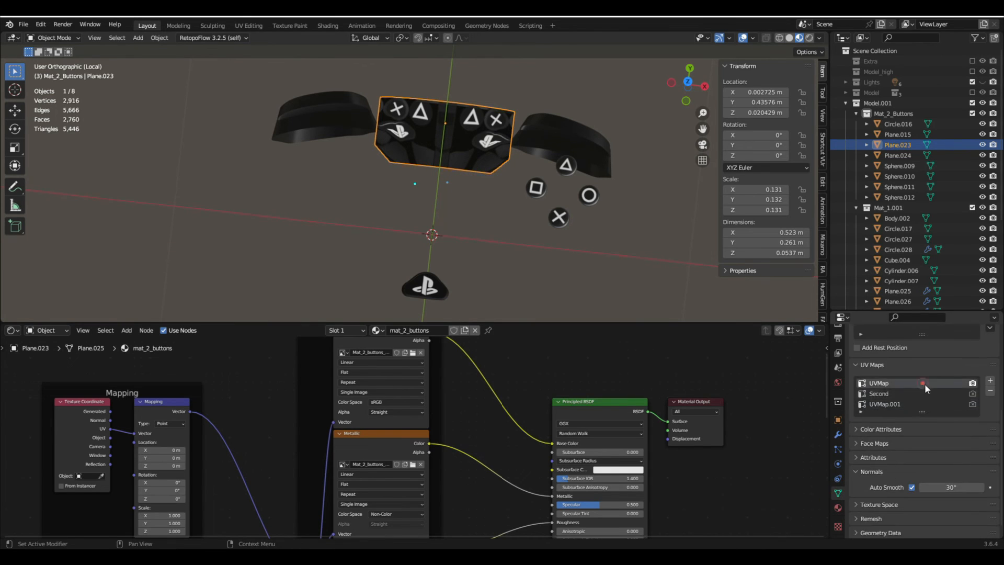
click(989, 391)
click(989, 391)
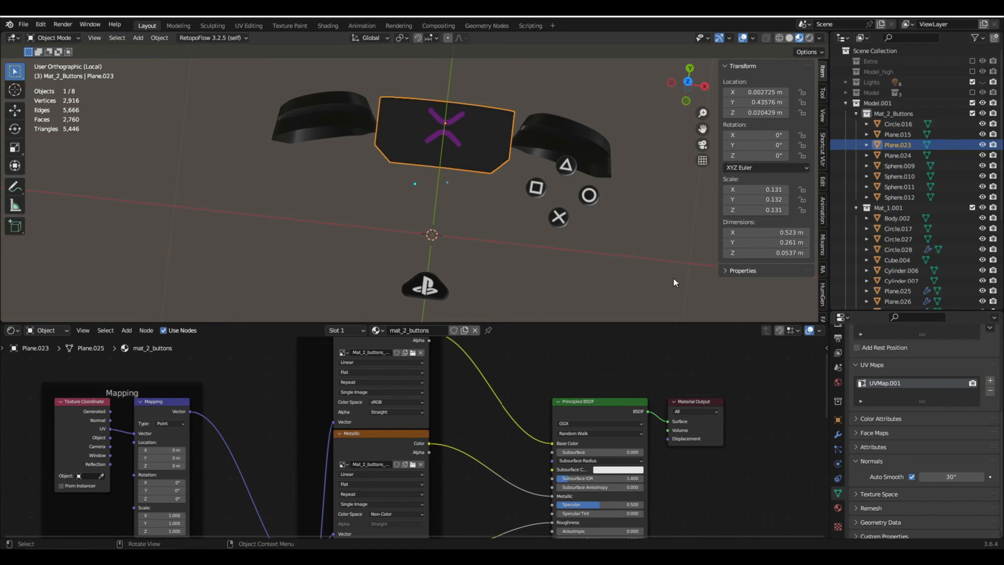
- Link the center panel's mat_2_buttons material to all the isolated button and trigger objects
key(a)
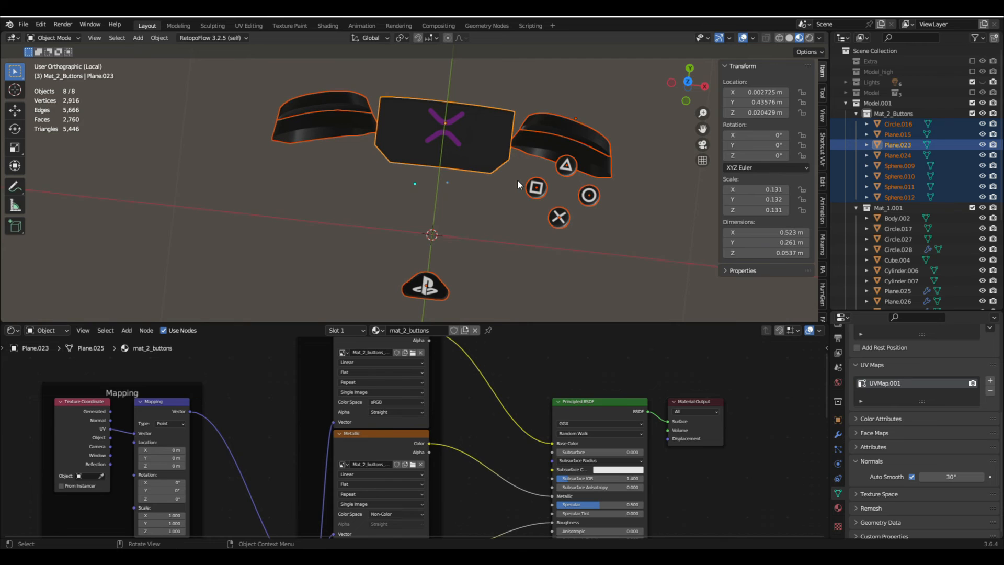
key(ctrl+l)
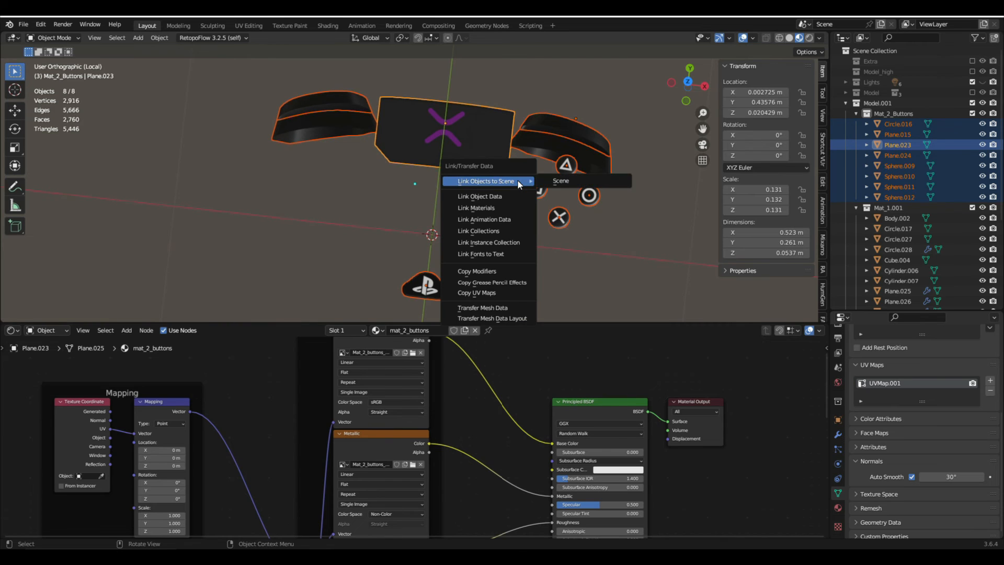
click(492, 204)
- Delete the extra UV maps of the larger trigger pieces (Plane.015) and the circle button, leaving only UVMap.001 on each
click(532, 140)
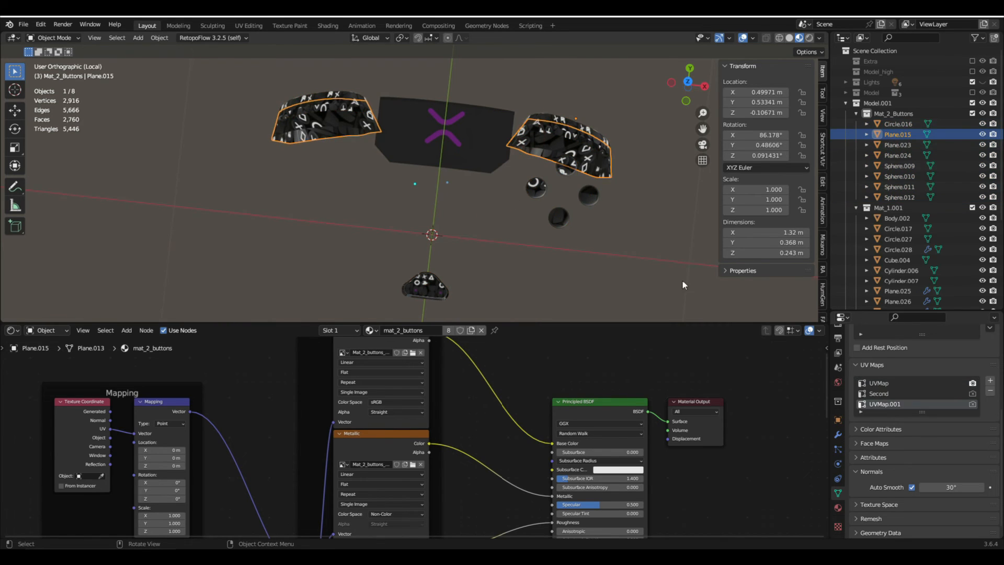
click(880, 383)
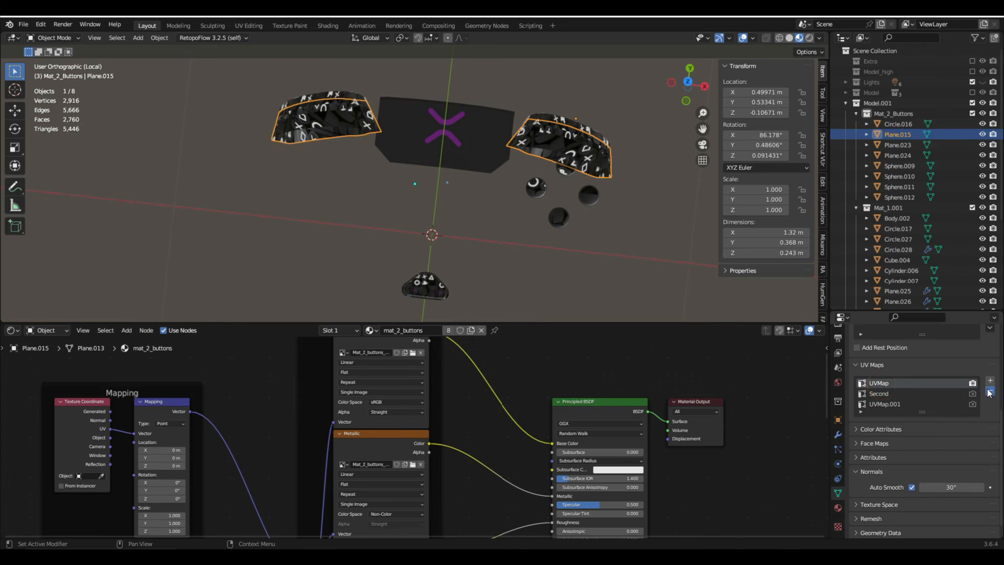
click(989, 392)
click(589, 196)
click(991, 391)
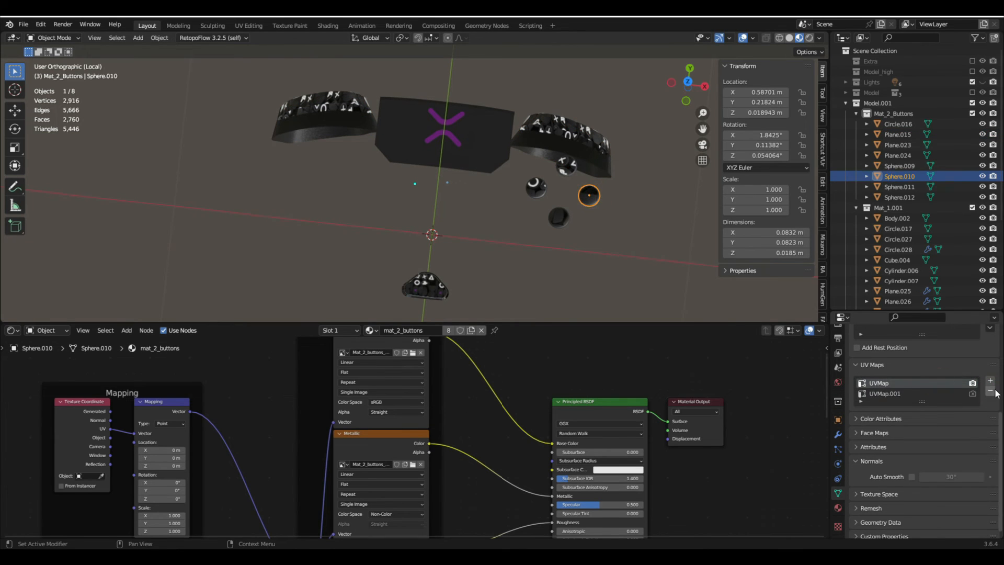
- Delete the extra UV maps of the upper trigger pieces (Plane.024) and the cross button, leaving only UVMap.001 on each
click(575, 119)
click(924, 384)
click(989, 392)
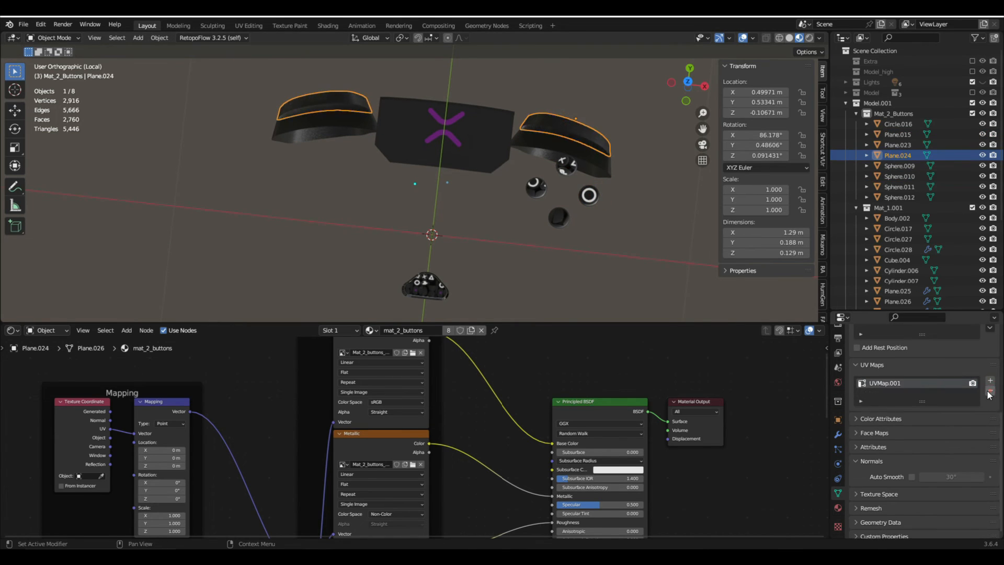
click(558, 217)
click(889, 383)
click(989, 392)
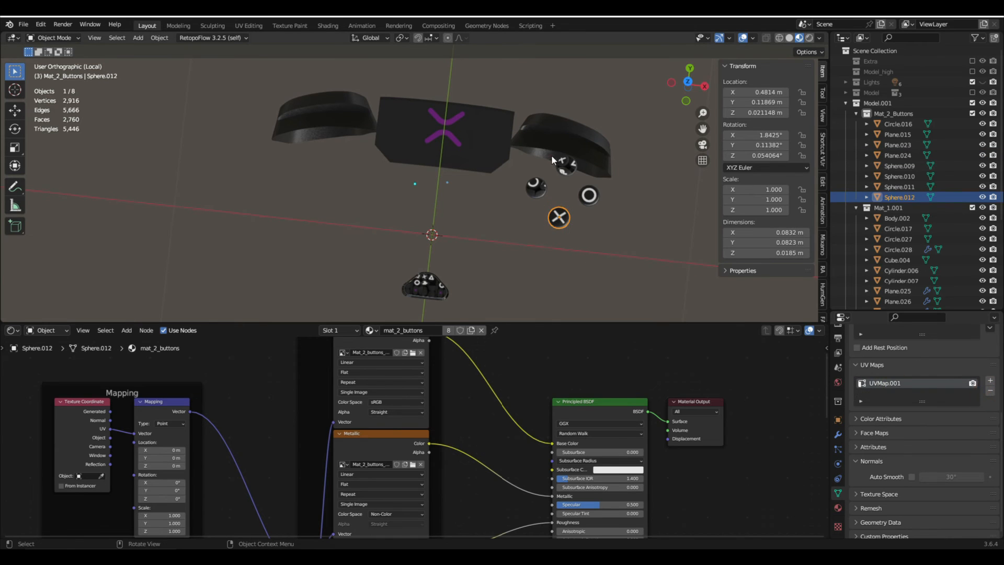
- Delete the triangle button's UVMap and the square button's Default UV map, keeping only UVMap.001 and New respectively
click(552, 158)
click(561, 166)
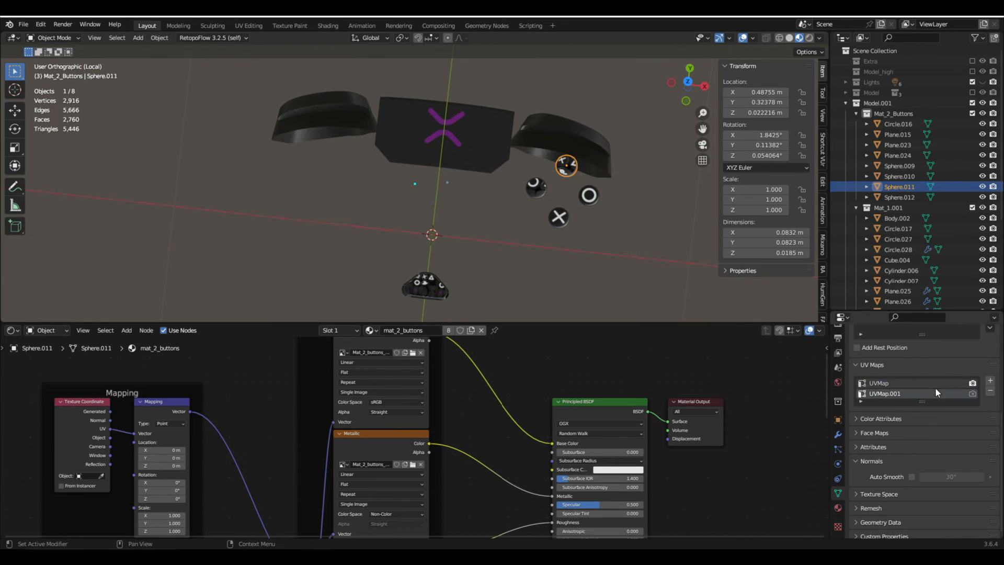
click(936, 386)
click(989, 392)
click(536, 189)
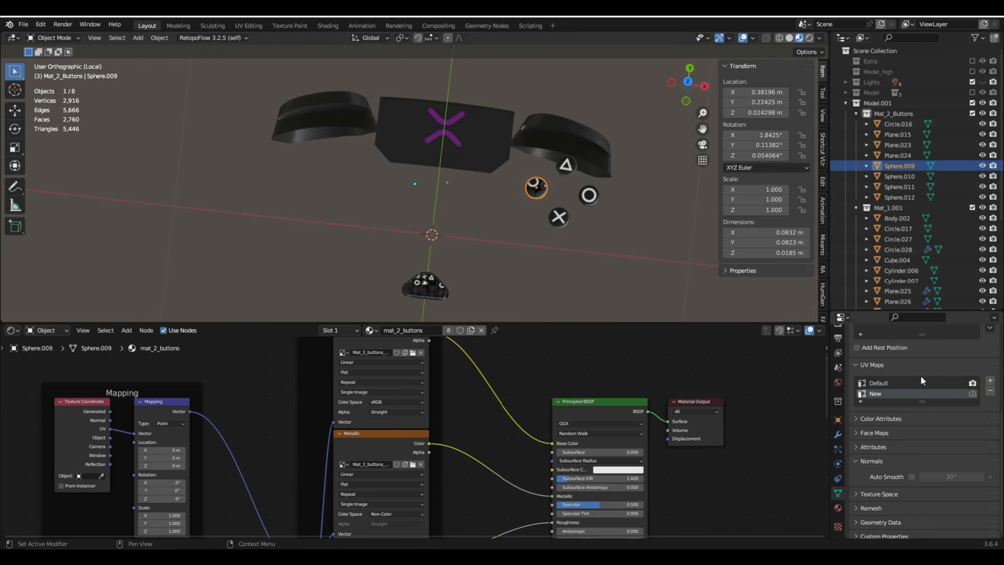
click(939, 380)
click(989, 392)
- Delete the extra UV map of the PlayStation logo button (Circle.016), leaving only UVMap.001
click(442, 275)
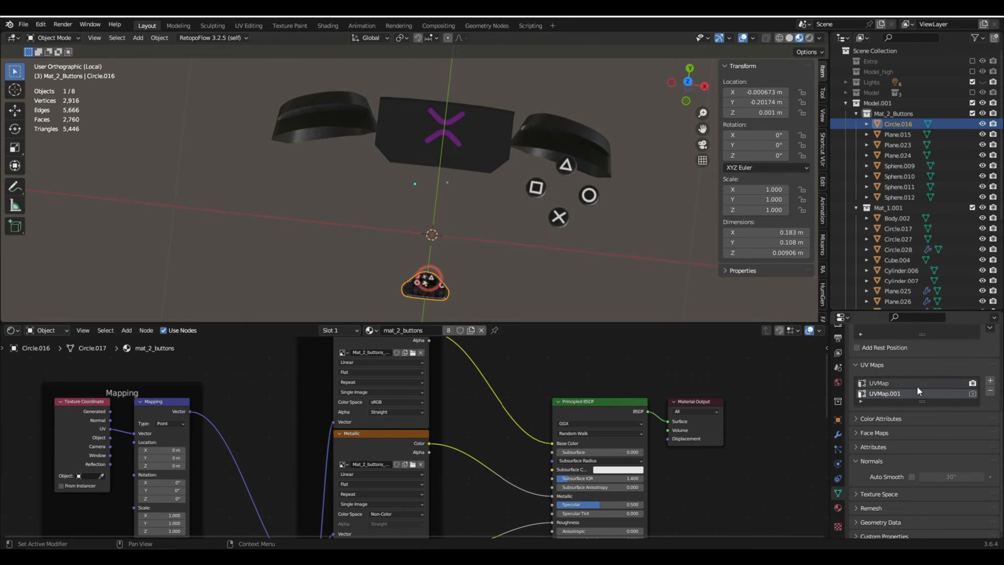
click(917, 386)
click(989, 392)
- Examine the baked textures on the triggers, center panel and logo button from several angles
middle_drag(418, 136, 711, 311)
click(364, 117)
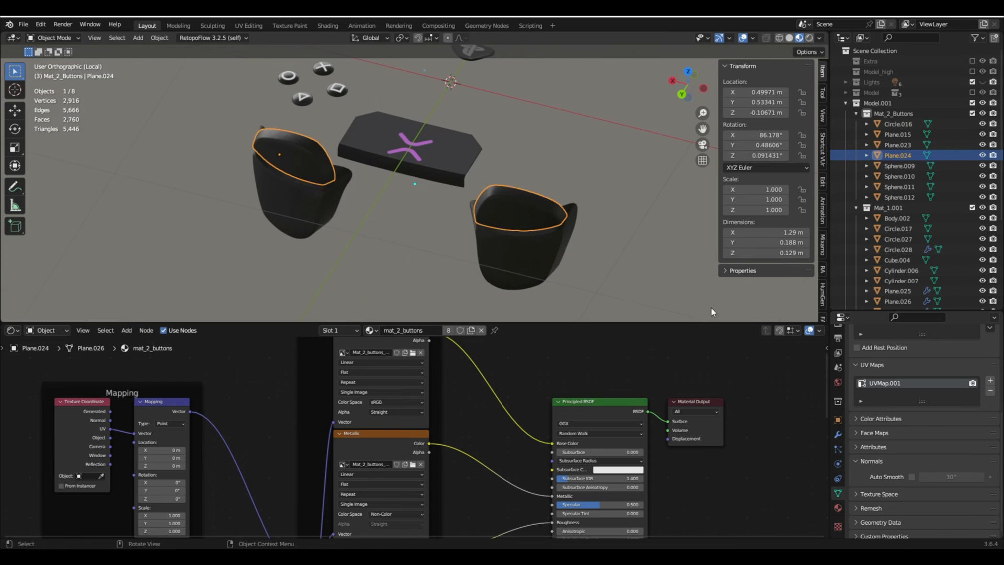
click(557, 288)
click(511, 271)
click(415, 159)
scroll(403, 209, down, 3)
middle_drag(416, 159, 527, 235)
scroll(497, 170, up, 5)
click(497, 171)
click(527, 237)
shift+middle_drag(426, 280, 489, 220)
scroll(490, 218, up, 3)
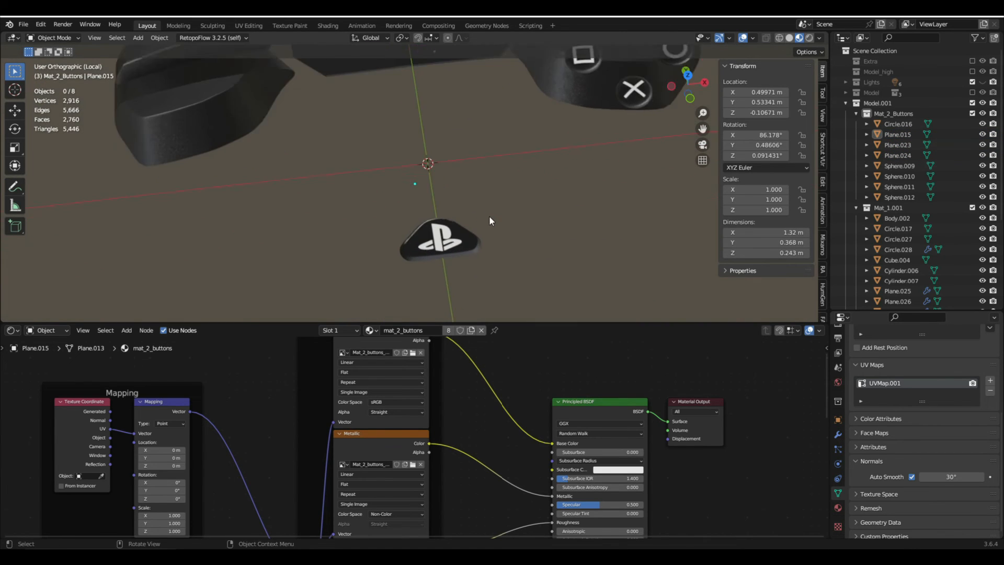
- Lower the Specular value of the mat_2_buttons material's Principled BSDF to 0.232
click(468, 240)
scroll(559, 486, up, 2)
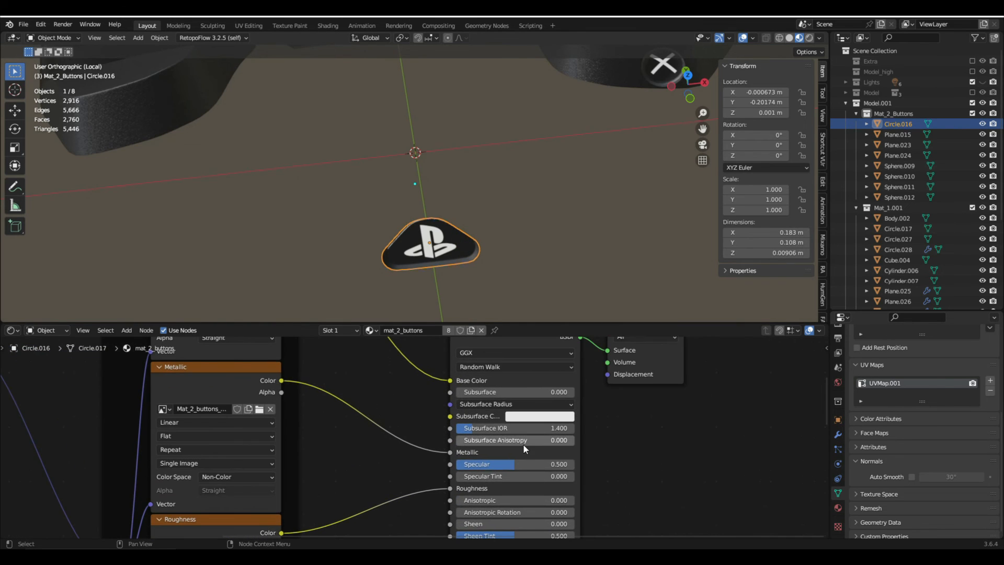
mouse_move(523, 464)
mouse_down()
mouse_move(544, 464)
mouse_move(510, 463)
mouse_up()
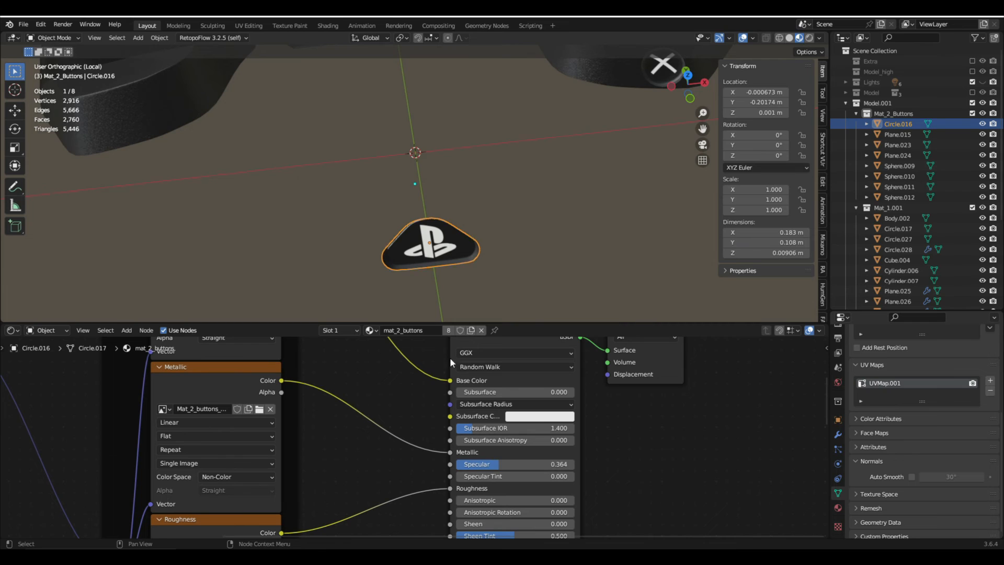
key(ctrl+z)
scroll(491, 256, down, 2)
shift+middle_drag(491, 256, 493, 296)
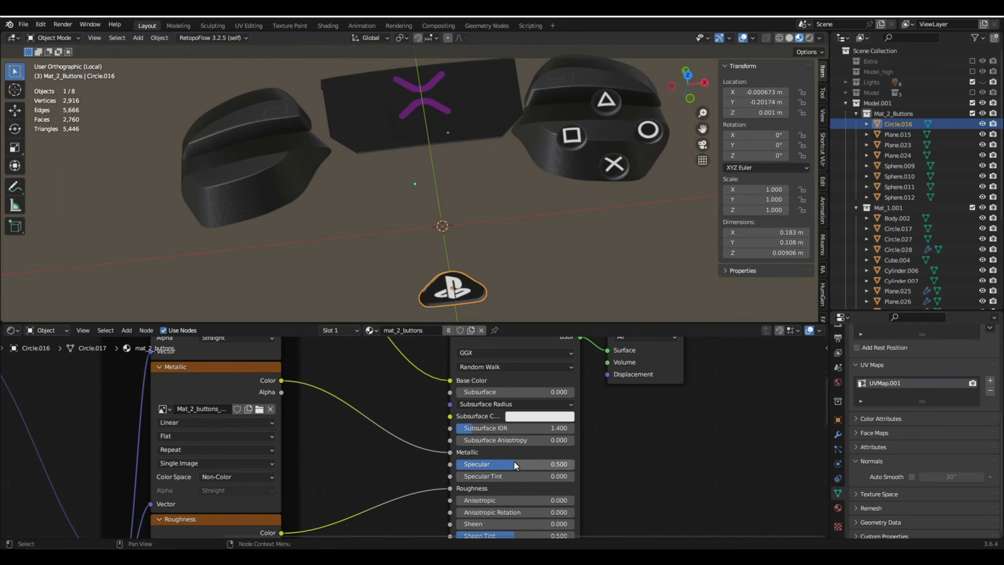
drag(510, 464, 497, 464)
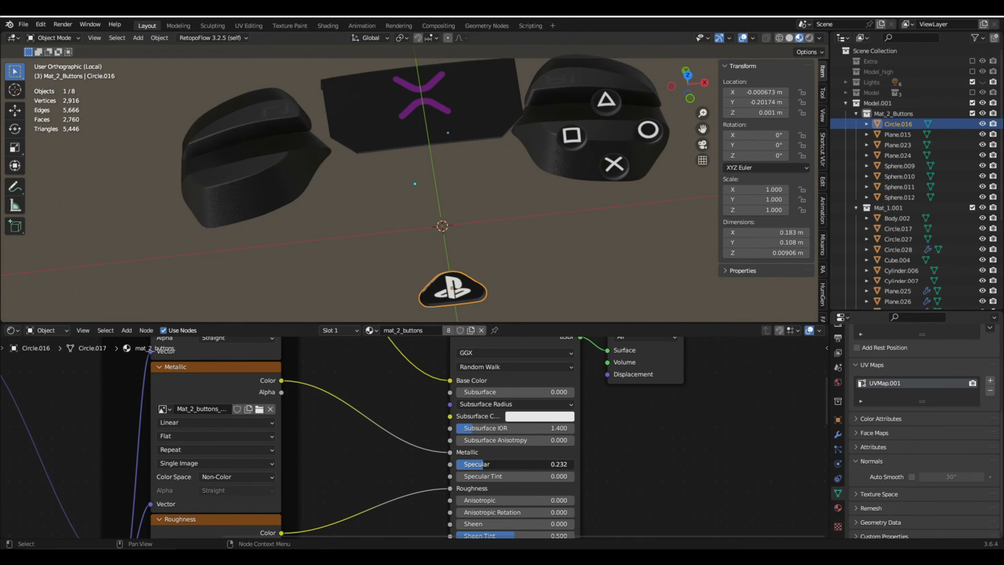
scroll(479, 215, down, 2)
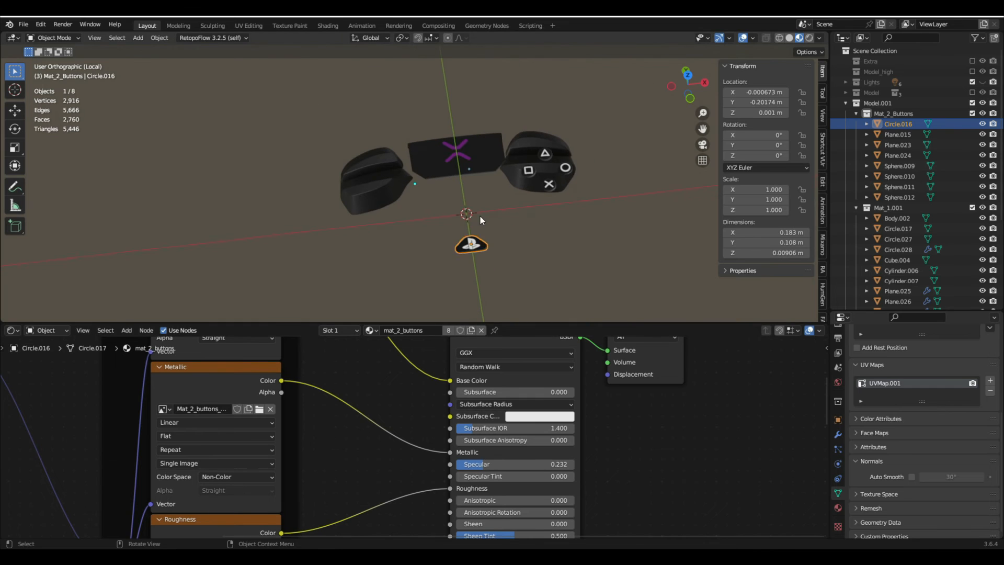
- Leave the isolated buttons view and isolate all objects of the Mat_1.001 collection, from Body.002 to Plane.027
click(526, 211)
middle_drag(526, 210, 544, 250)
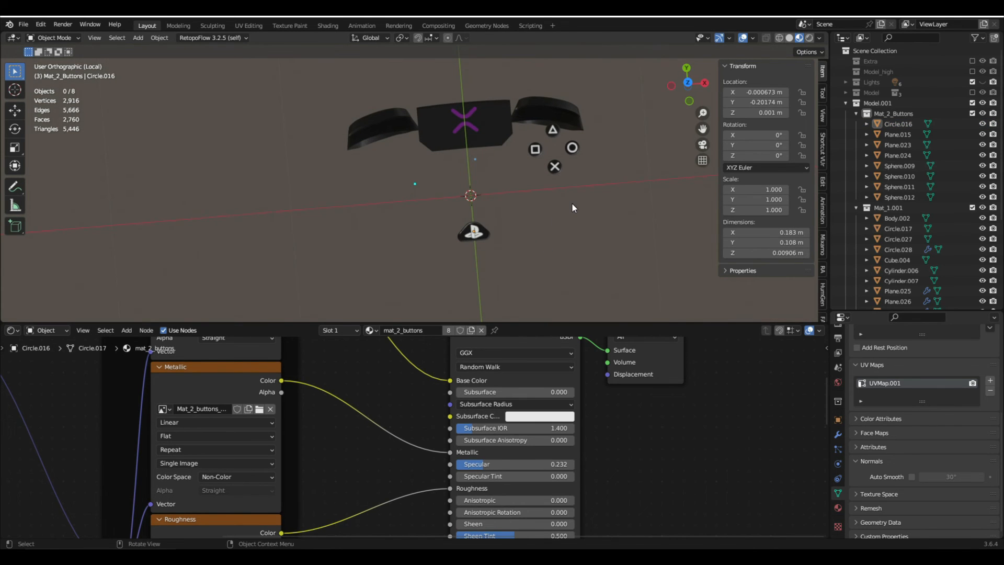
key(KP_Divide)
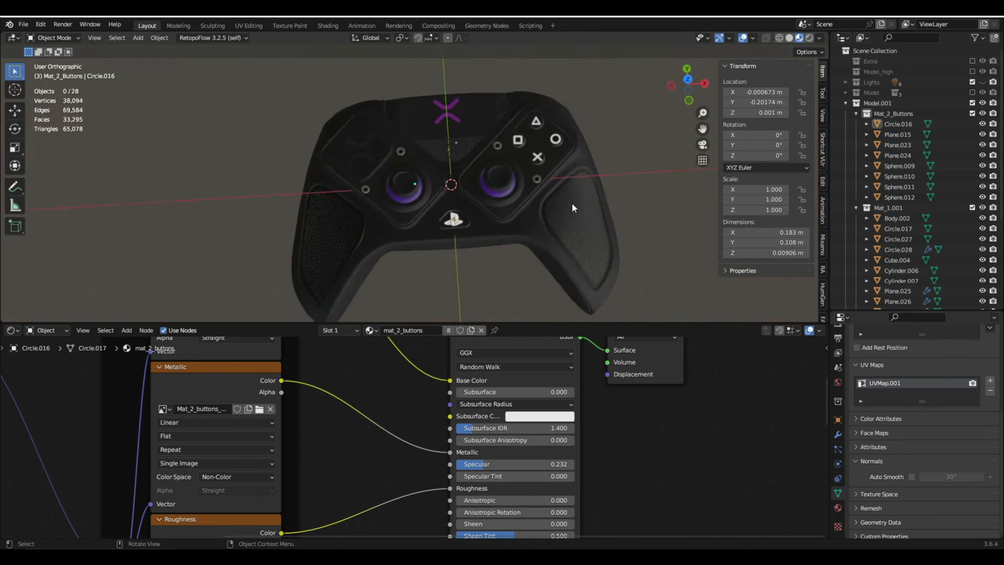
shift+middle_drag(410, 148, 509, 221)
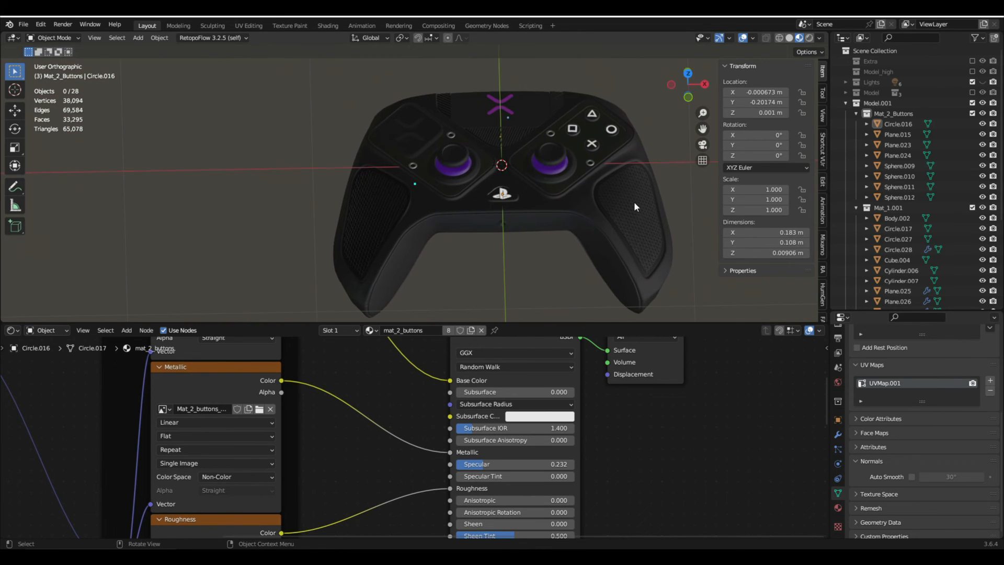
scroll(898, 181, down, 2)
click(897, 176)
shift+click(901, 267)
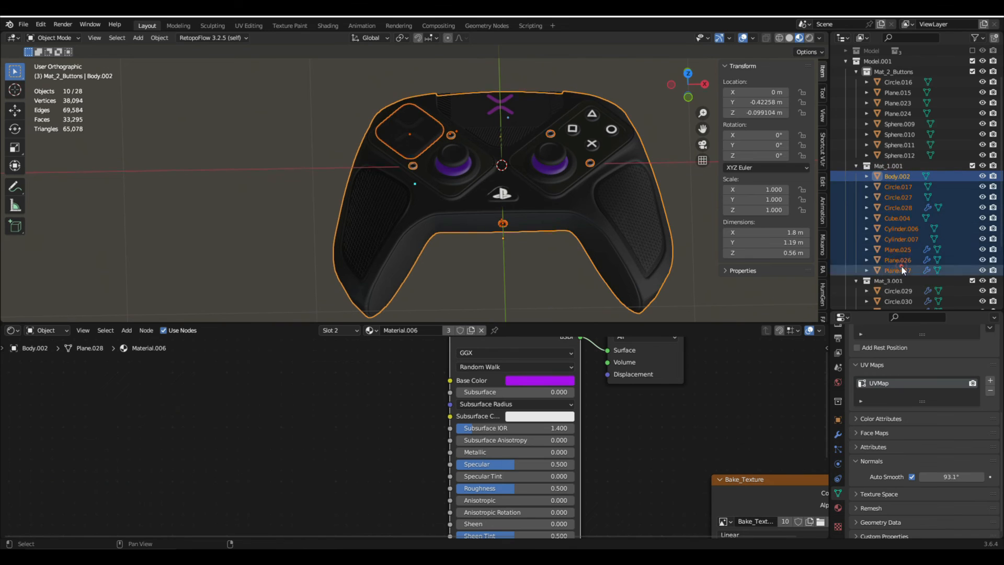
key(KP_Divide)
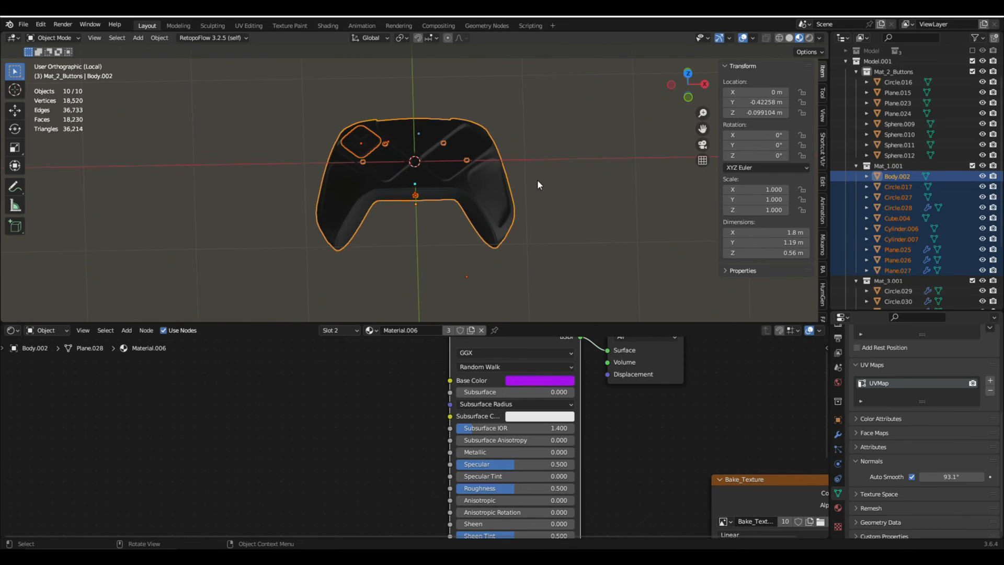
- Remove the controller body's existing materials and give it a new material named Mat_1
click(464, 177)
click(837, 507)
scroll(901, 399, up, 5)
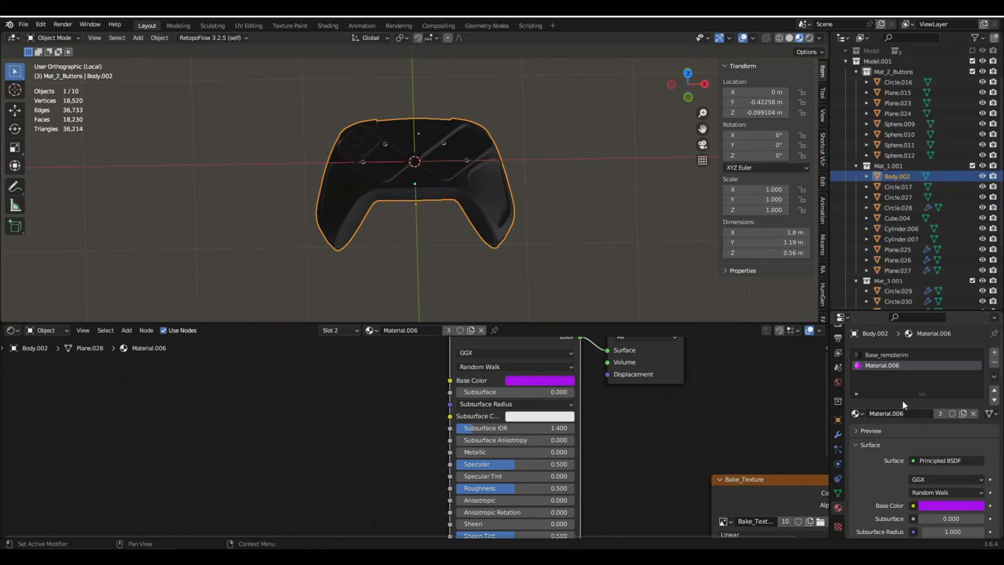
click(993, 364)
click(993, 364)
click(899, 398)
double_click(901, 396)
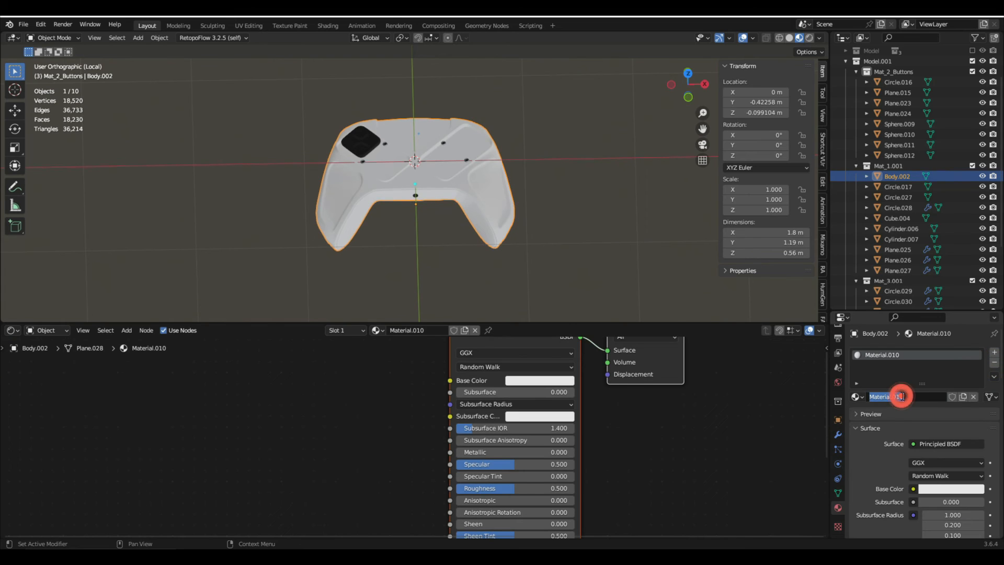
text(Mat_1)
key(Return)
- Run Principled Texture Setup on Mat_1's Principled BSDF with Mat_1_Diffuse, Mat_1_Emission, Mat_1_Metalness, Mat_1_Roughness and mat_1_Normal from the Textures folder
key(Home)
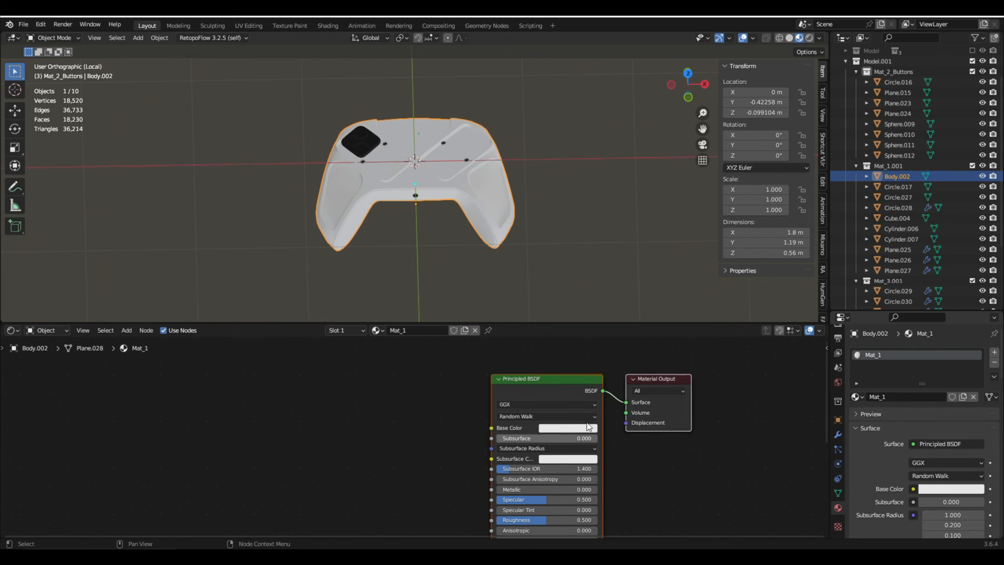
click(548, 385)
key(ctrl+shift+t)
click(699, 151)
text(1)
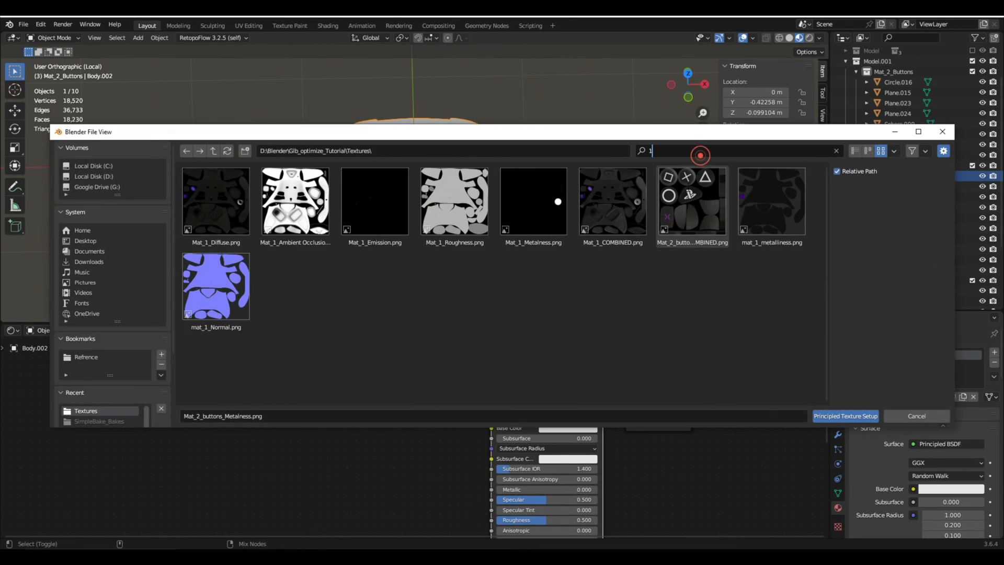
click(628, 306)
click(202, 197)
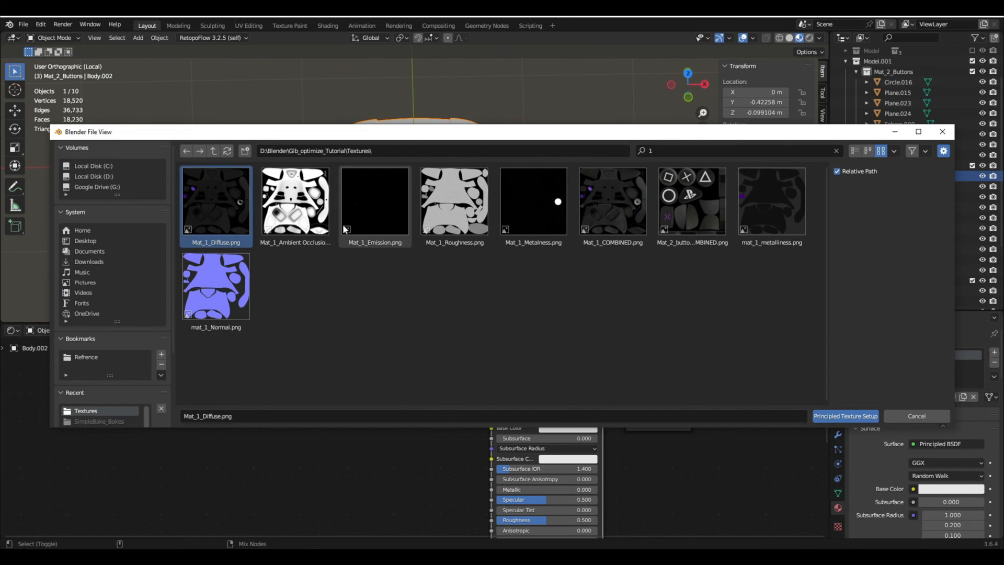
ctrl+click(370, 184)
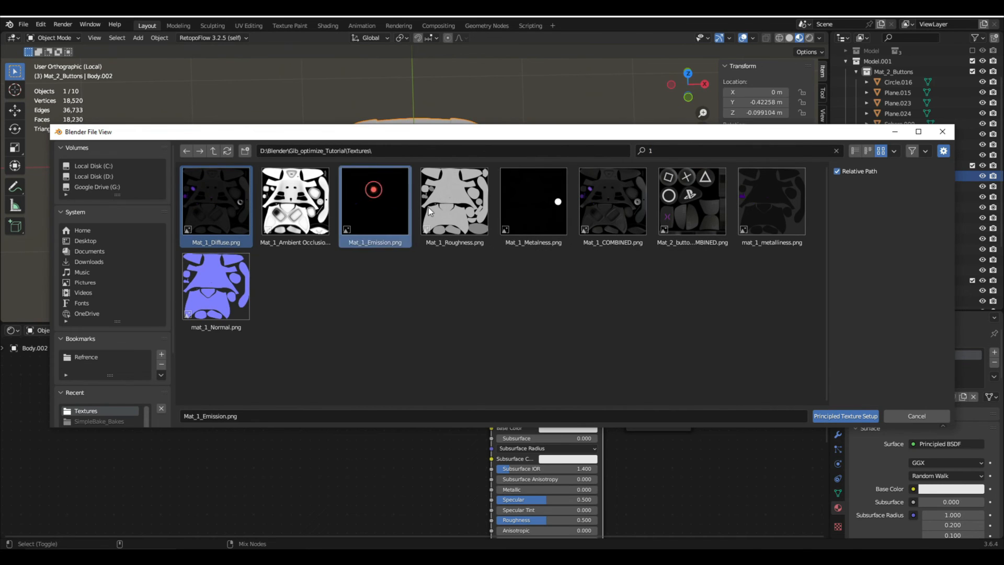
ctrl+click(534, 210)
ctrl+click(775, 197)
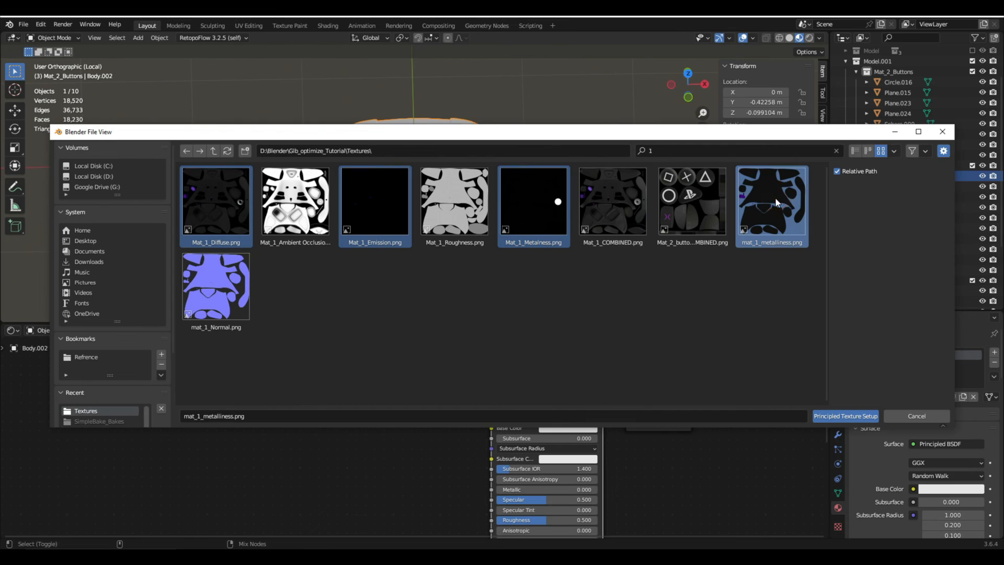
ctrl+click(775, 197)
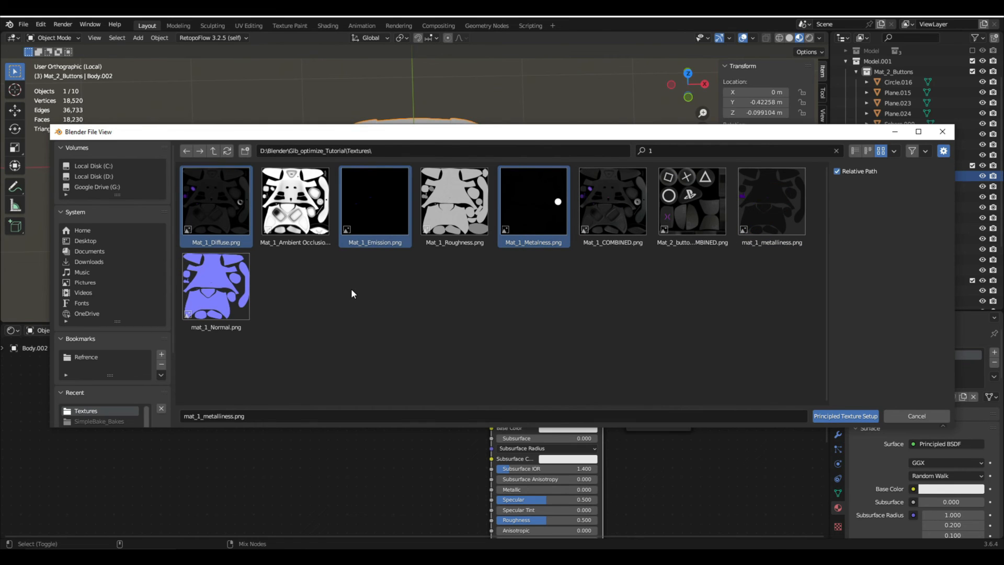
ctrl+click(227, 293)
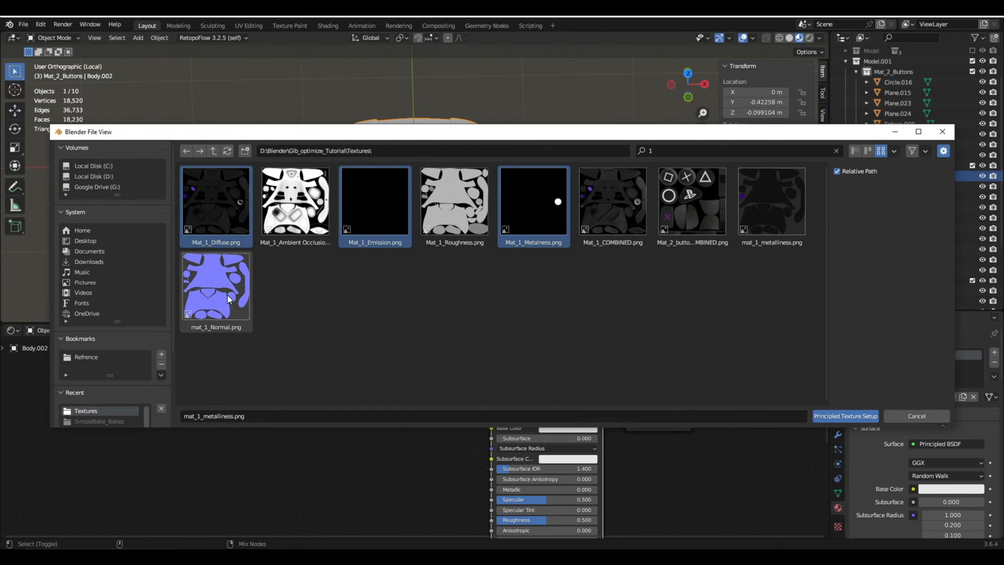
ctrl+click(448, 209)
click(845, 415)
scroll(564, 382, down, 3)
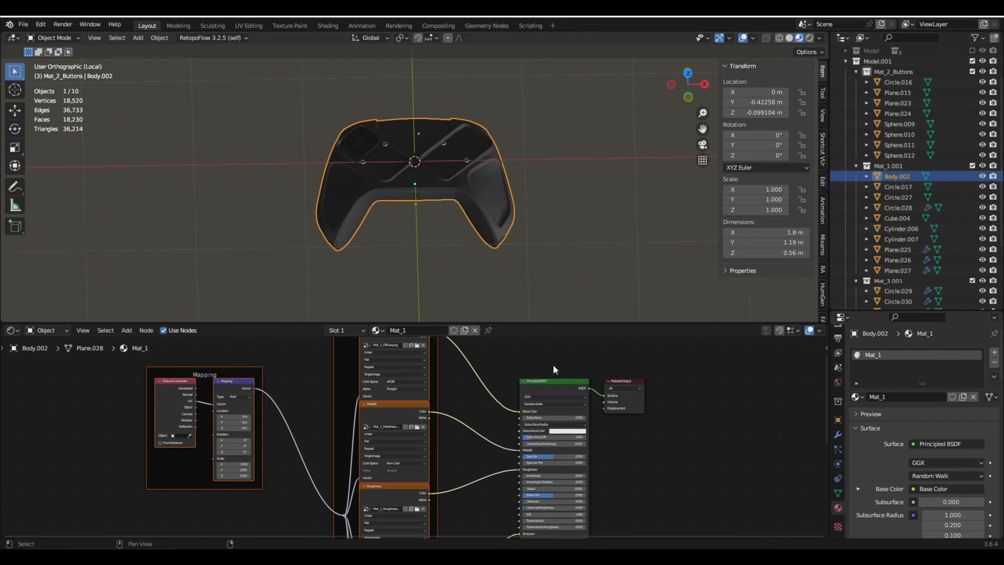
- Lower Mat_1's Specular to 0.236 and link the body's material to all the isolated objects, checking it on the small round buttons
scroll(575, 439, up, 5)
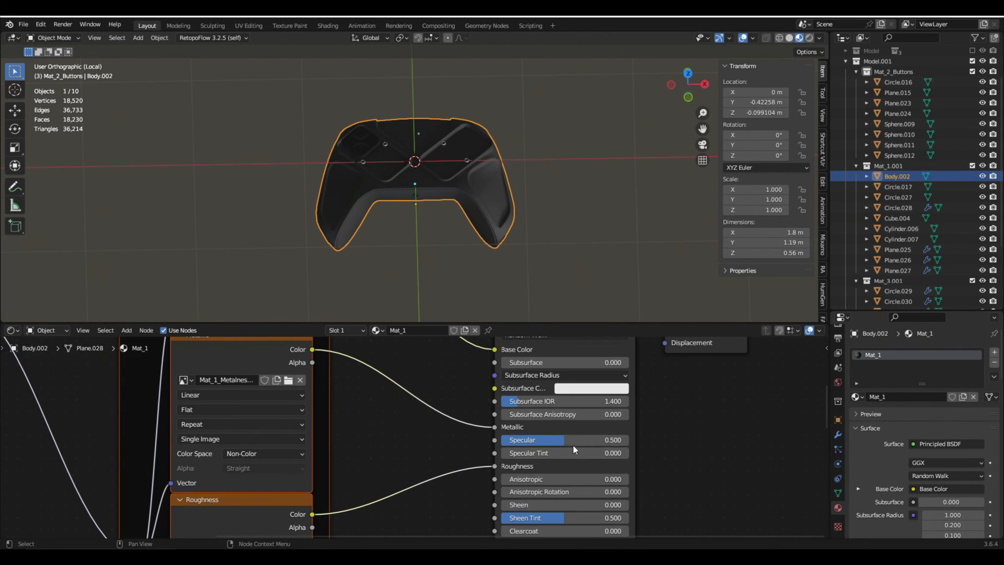
drag(574, 441, 542, 440)
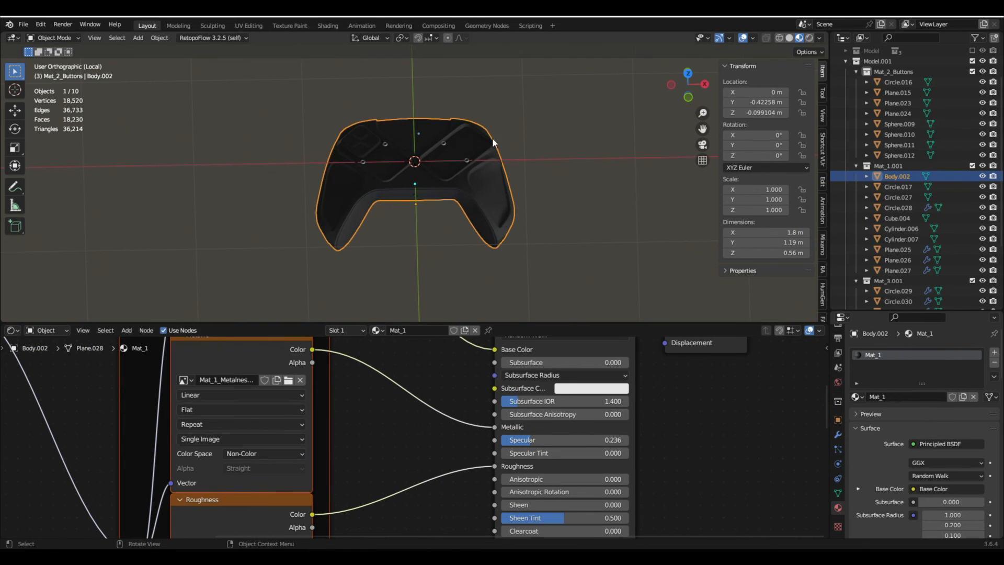
key(a)
shift+click(483, 203)
shift+click(483, 203)
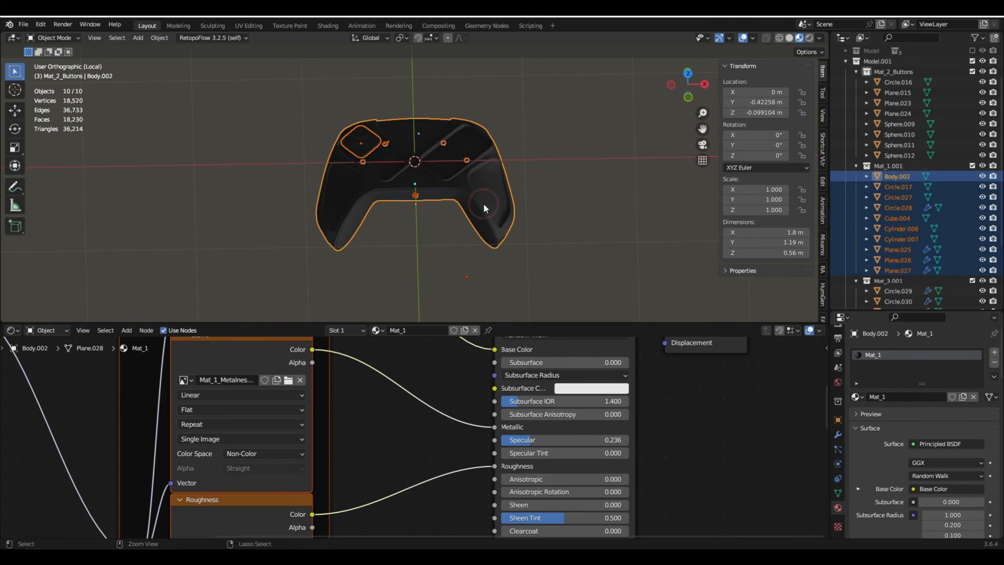
key(ctrl+l)
click(483, 204)
scroll(471, 201, up, 6)
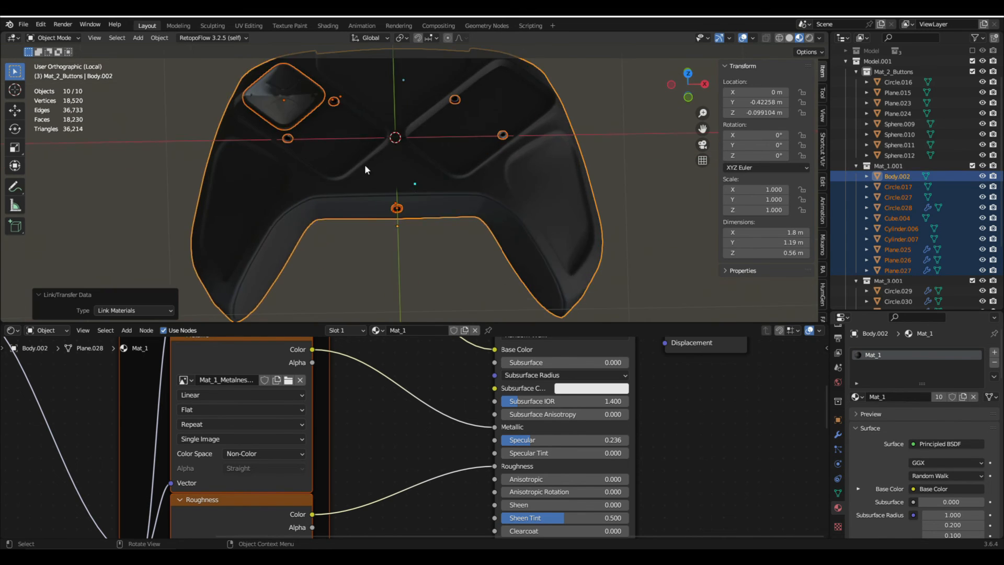
middle_drag(365, 164, 363, 148)
click(578, 156)
click(835, 525)
scroll(883, 457, up, 4)
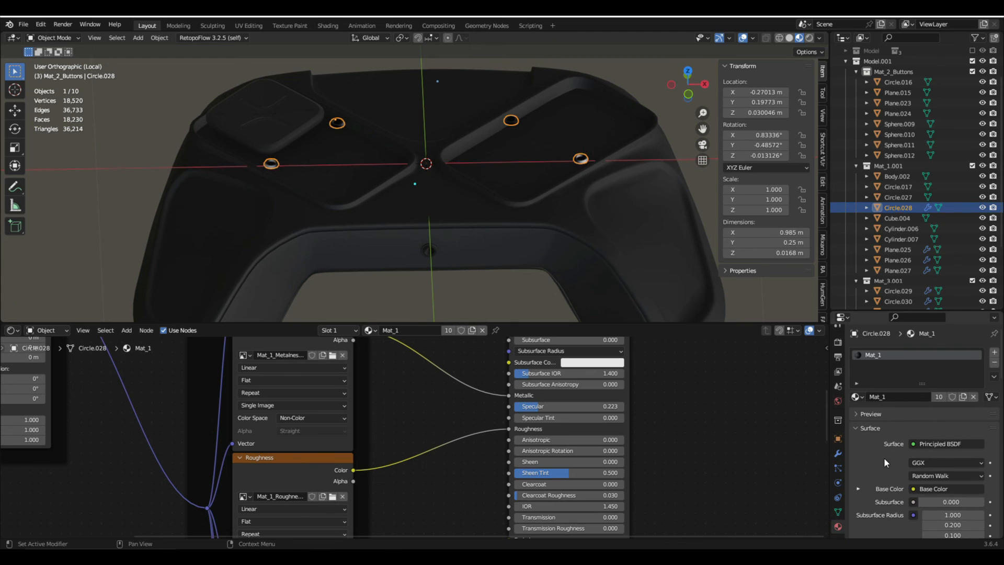
- Leave the isolated view and isolate all objects of the Mat_3.001 collection, from Circle.029 to Plane.048
key(KP_Divide)
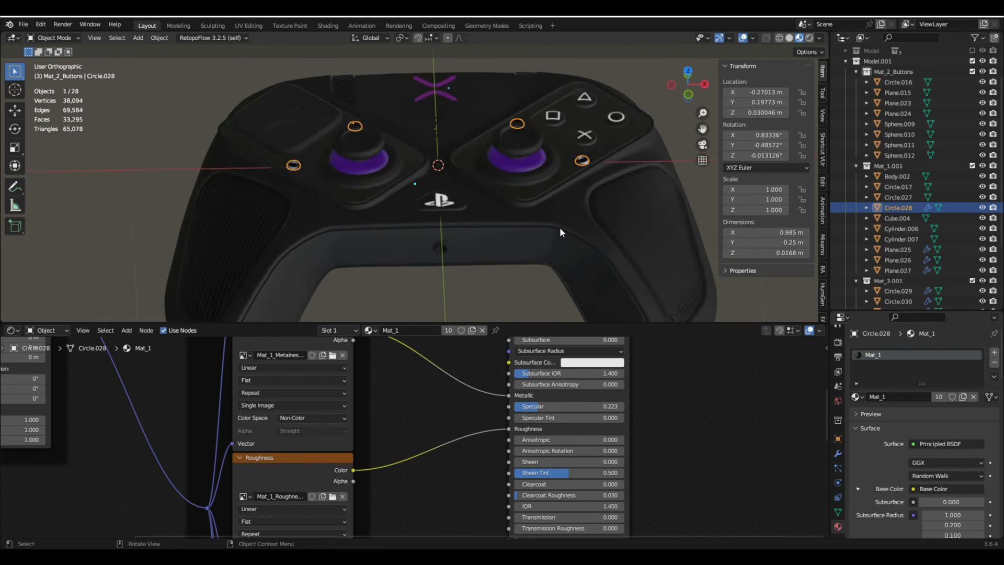
scroll(889, 206, down, 5)
click(889, 205)
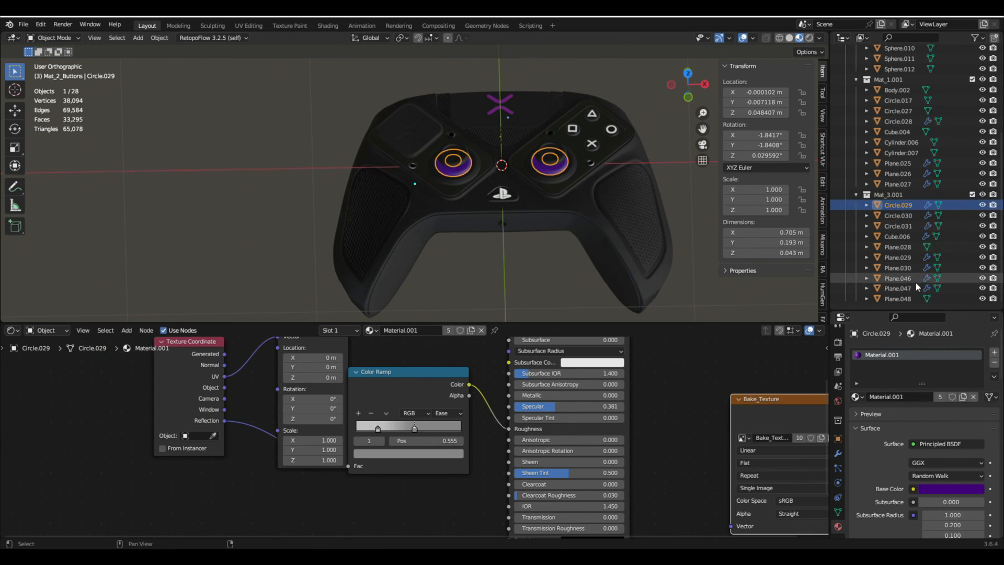
shift+click(896, 298)
key(KP_Divide)
scroll(433, 226, up, 6)
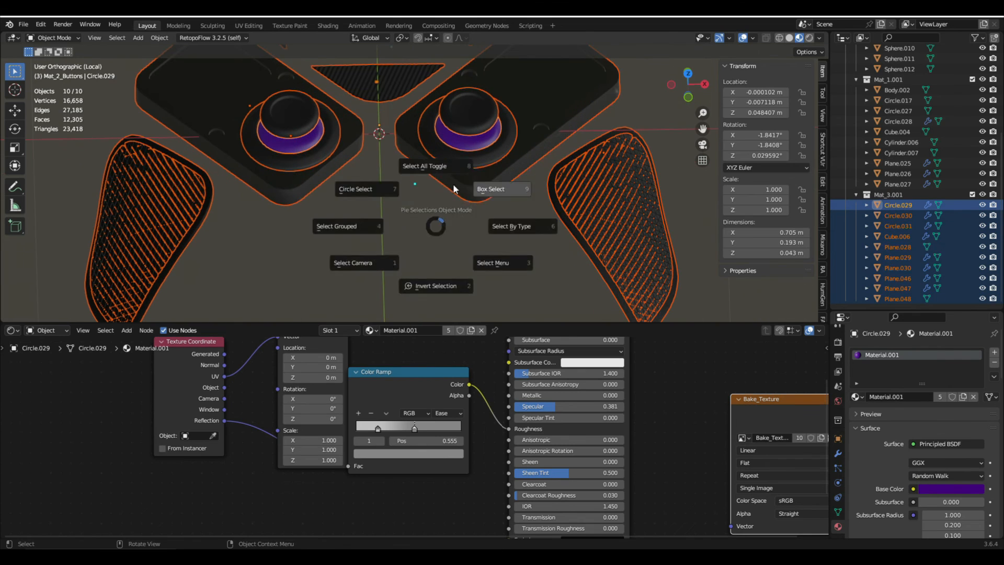
- Remove the existing material from the plates around the thumbsticks (Plane.030) and give them a new material named Mat_3
click(481, 196)
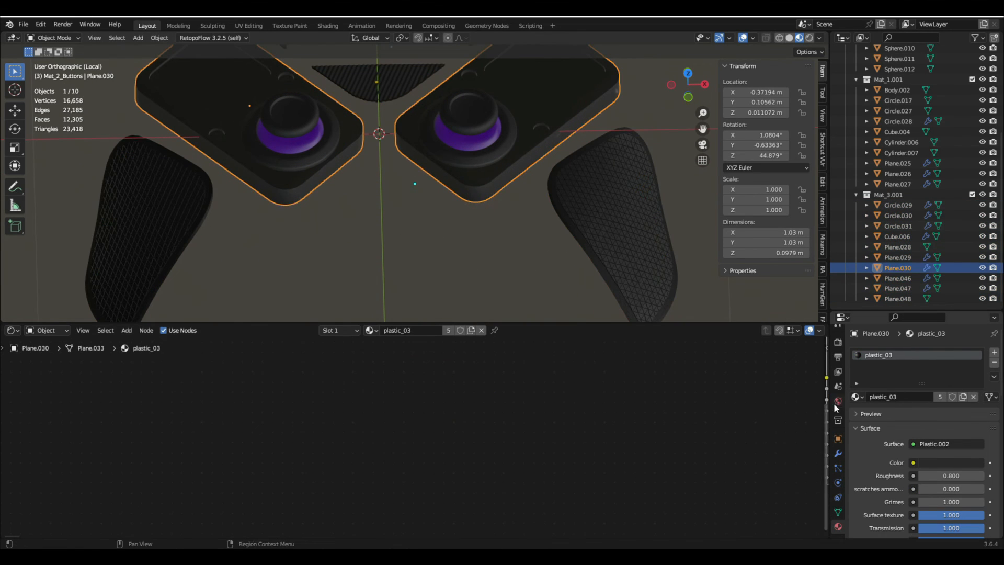
click(993, 363)
click(909, 392)
double_click(908, 392)
text(Mat_3)
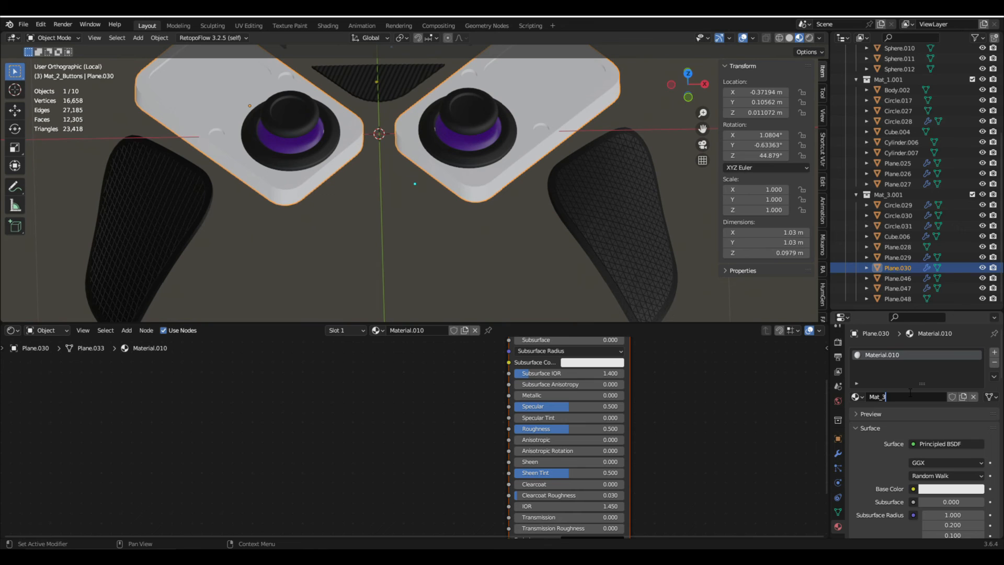
key(Return)
- Run Principled Texture Setup on Mat_3's Principled BSDF with the Mat_3 Diffuse, Roughness and Metalness maps from the Textures folder
scroll(538, 350, down, 1)
middle_drag(534, 339, 540, 427)
click(549, 397)
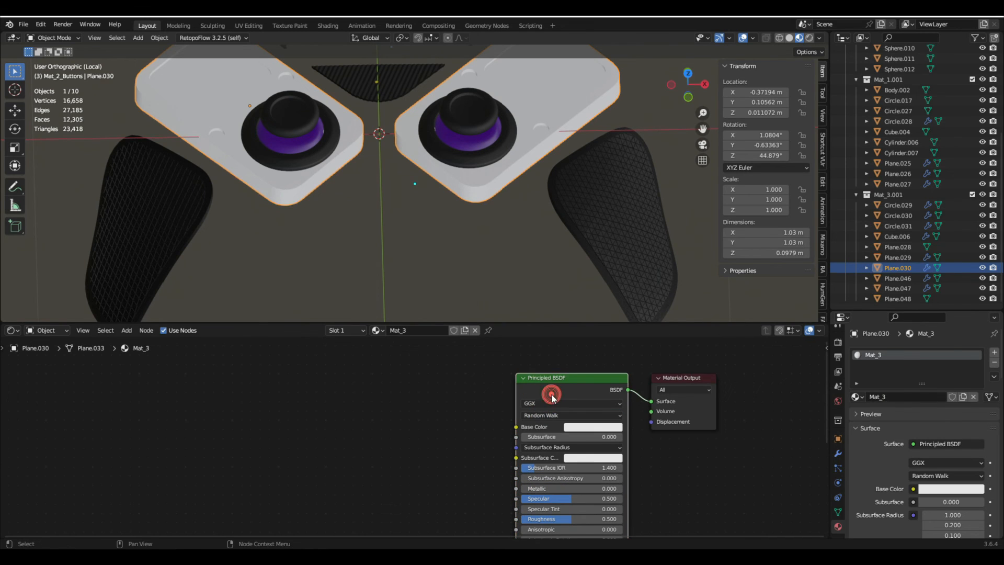
key(ctrl+shift+t)
click(776, 152)
text(3)
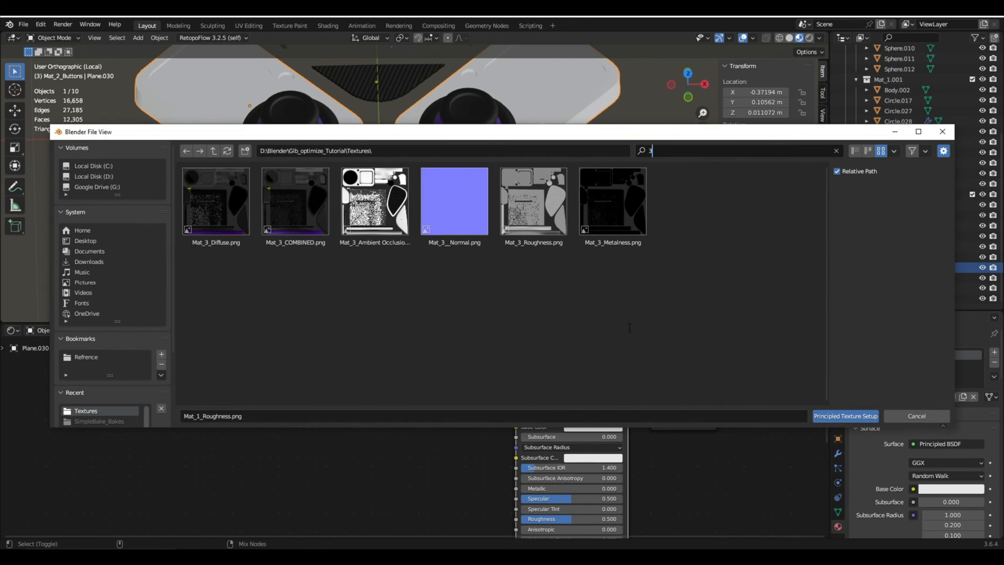
click(236, 196)
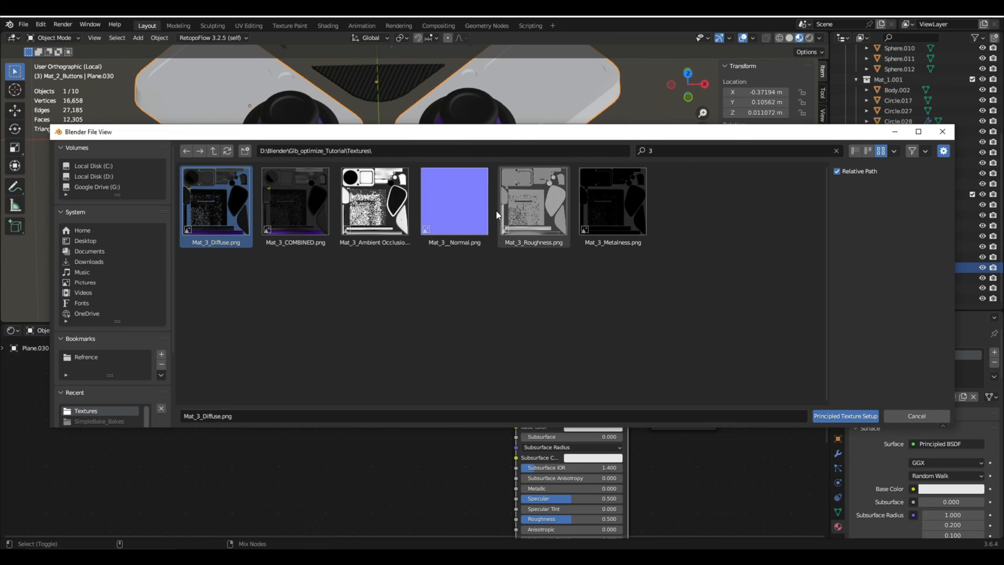
ctrl+click(540, 204)
ctrl+click(610, 201)
click(839, 416)
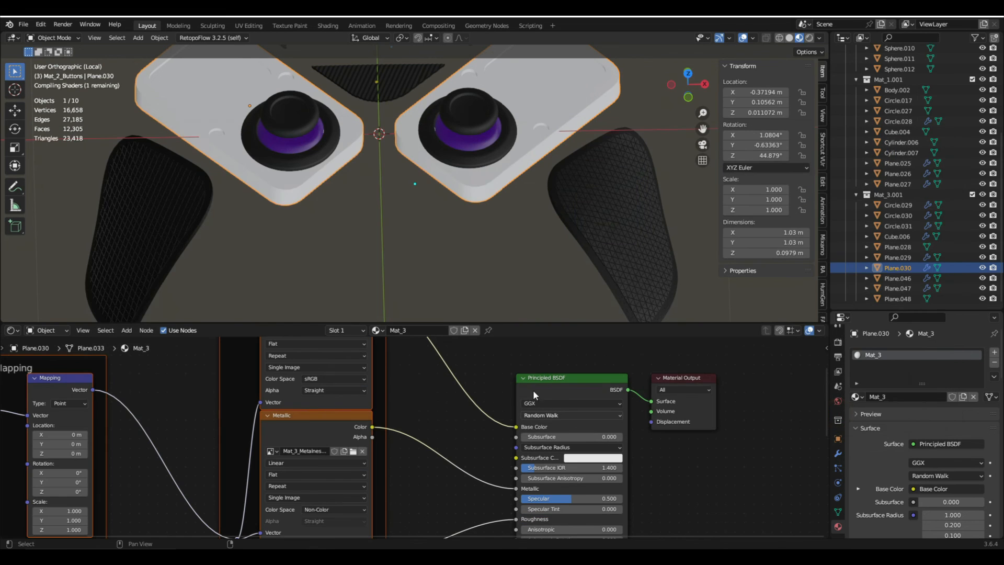
key(Home)
- Select all the isolated objects and link Plane.030's Mat_3 material to them
key(a)
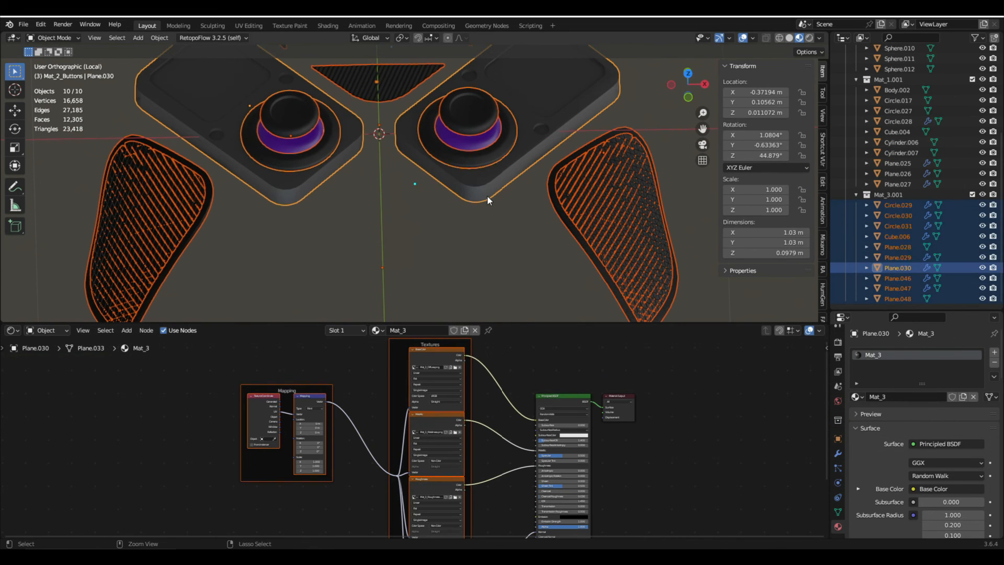
key(ctrl+l)
click(488, 195)
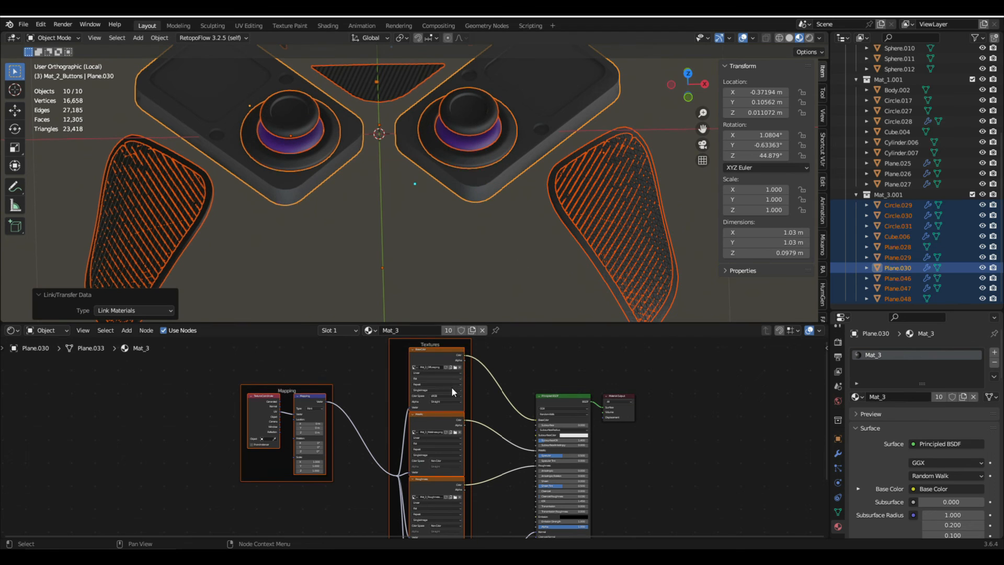
- Lower the Specular value of Mat_3's Principled BSDF to 0.105, checking the effect on the model
scroll(619, 458, up, 4)
drag(622, 466, 600, 465)
click(501, 272)
scroll(509, 212, down, 6)
middle_drag(509, 212, 484, 270)
scroll(509, 345, up, 1)
drag(619, 473, 601, 476)
scroll(408, 201, up, 2)
- Reselect all the isolated objects and link the active object's material to them once more
key(a)
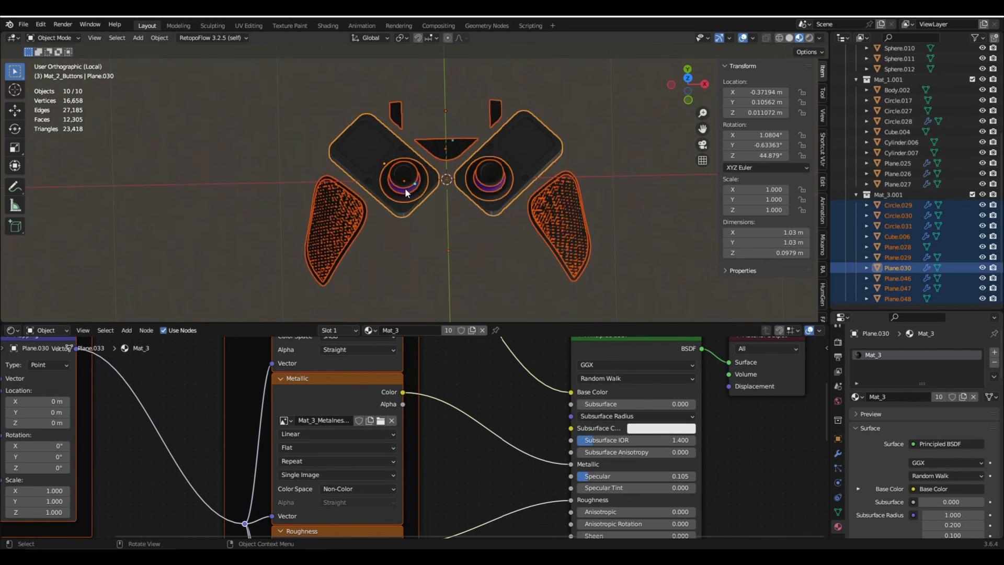
scroll(410, 217, up, 5)
key(a)
key(a)
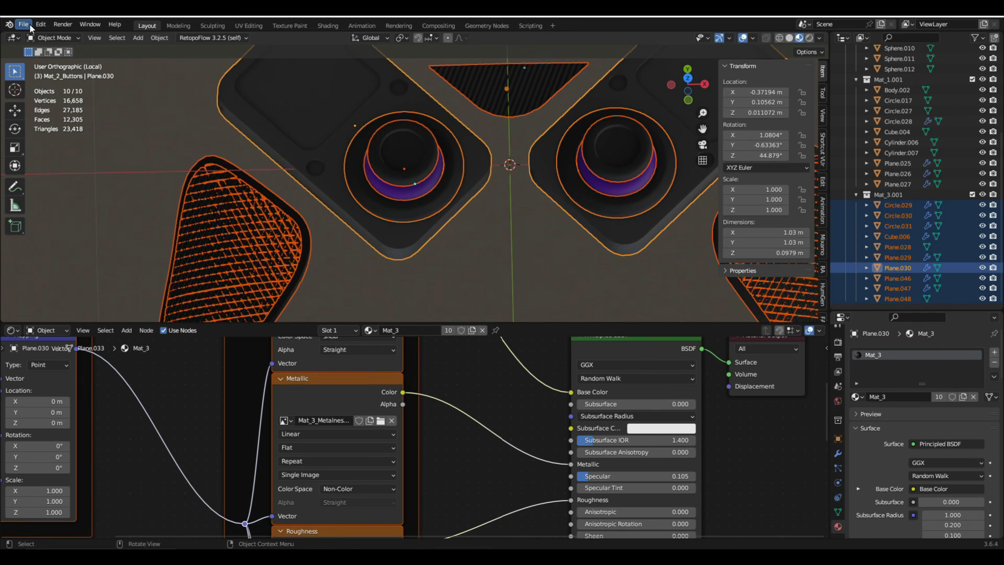
key(ctrl+l)
click(245, 179)
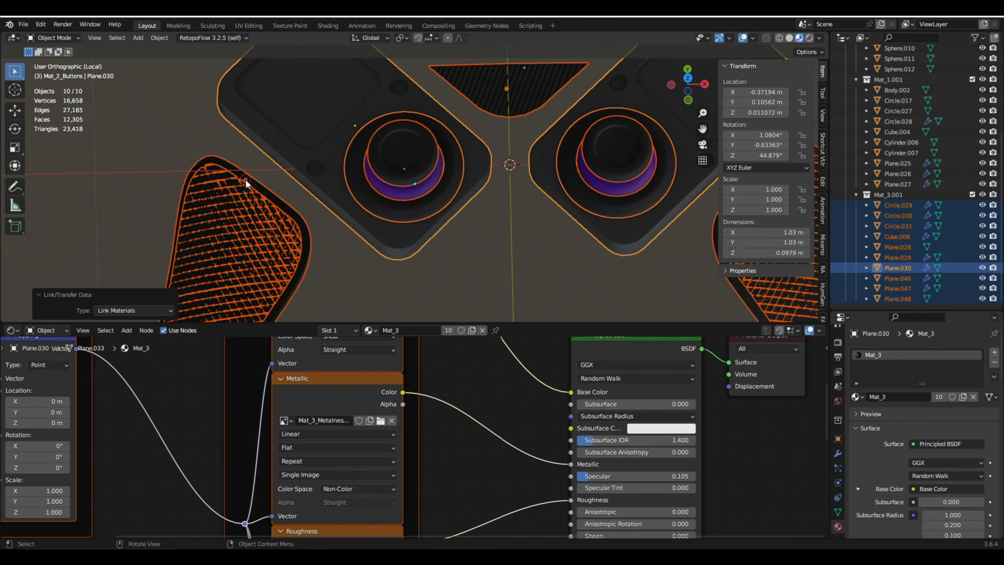
- Examine the UV map and Auto Smooth settings of the thumbsticks, their rings, the textured grips and the small triangular panel
shift+middle_drag(441, 154, 386, 149)
click(386, 149)
click(837, 512)
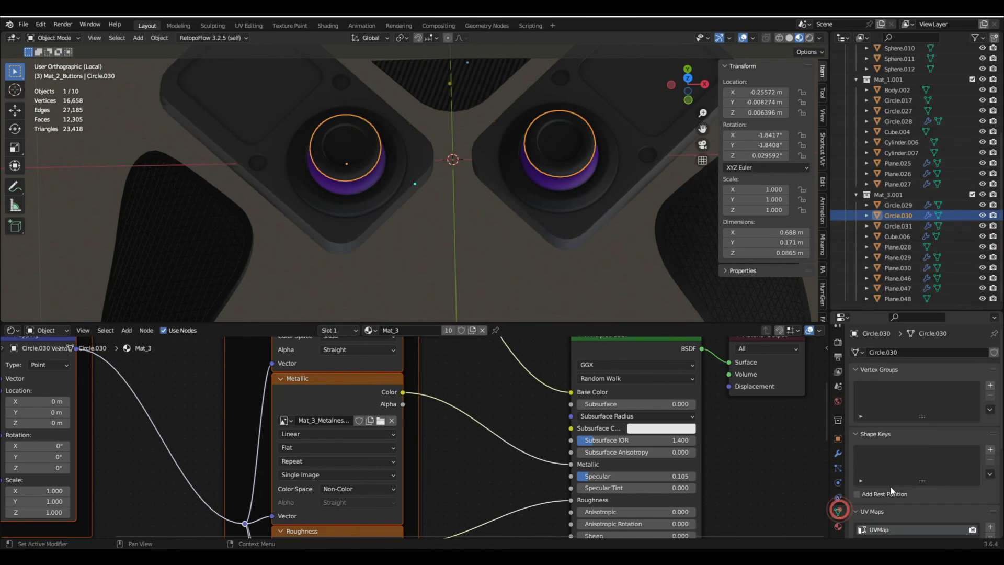
scroll(920, 444, down, 5)
scroll(567, 246, down, 2)
scroll(560, 212, up, 4)
click(561, 205)
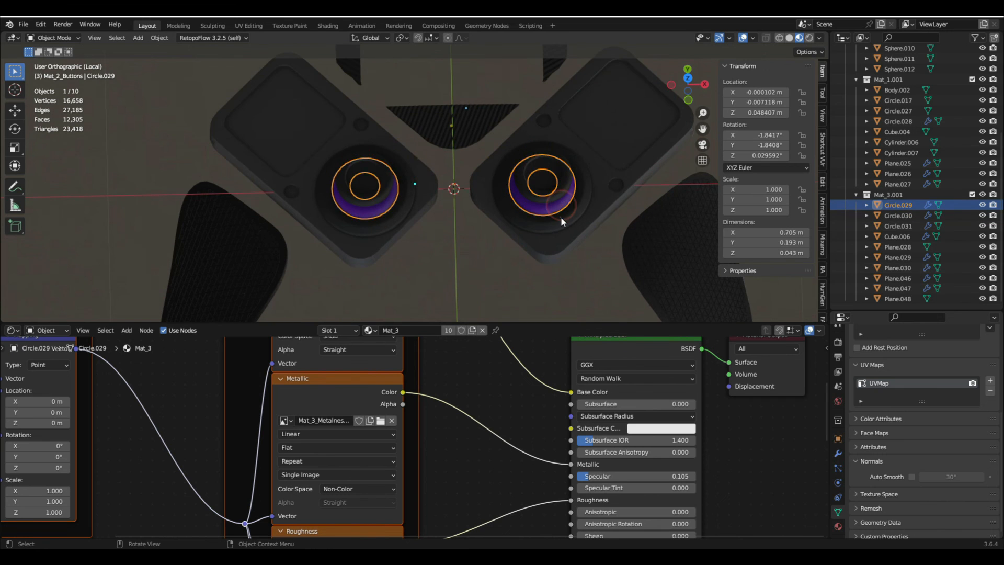
click(560, 216)
click(563, 245)
shift+middle_drag(640, 315, 638, 256)
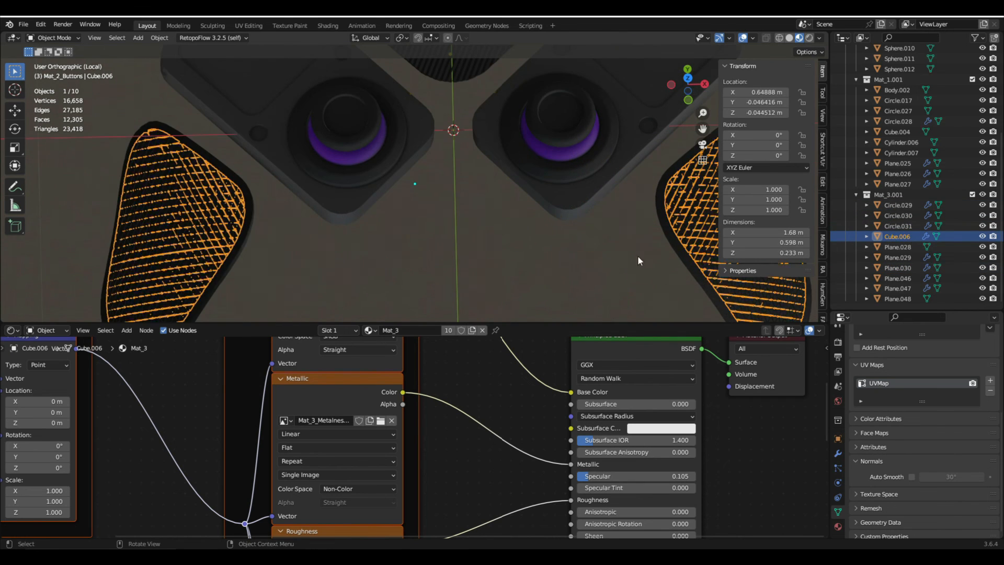
click(664, 256)
scroll(544, 188, up, 1)
shift+middle_drag(539, 173, 554, 322)
click(501, 211)
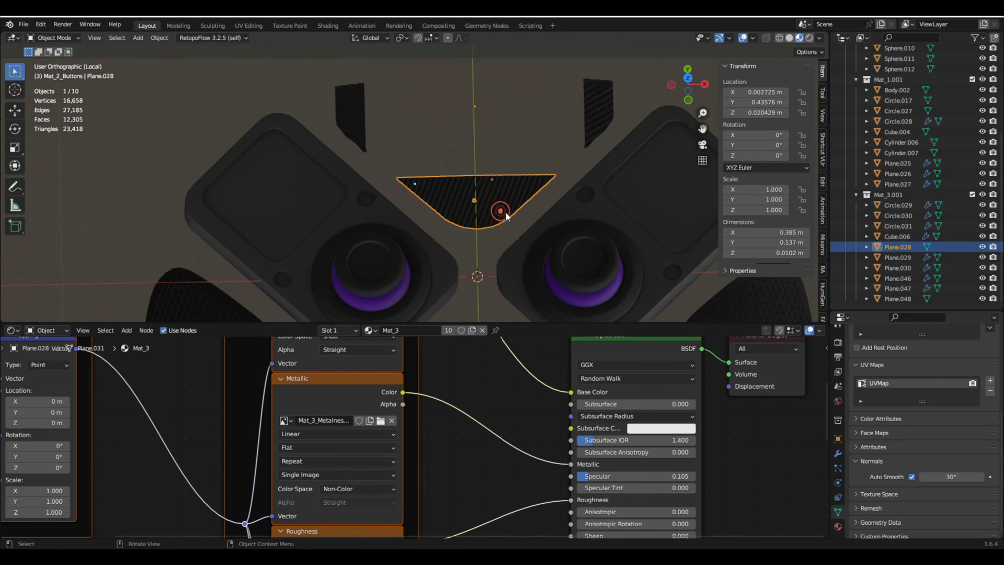
click(576, 112)
- Leave the isolated view and select all objects of the full controller
scroll(575, 111, down, 4)
shift+middle_drag(553, 163, 507, 177)
key(KP_Divide)
shift+middle_drag(567, 159, 523, 207)
key(a)
scroll(544, 121, down, 3)
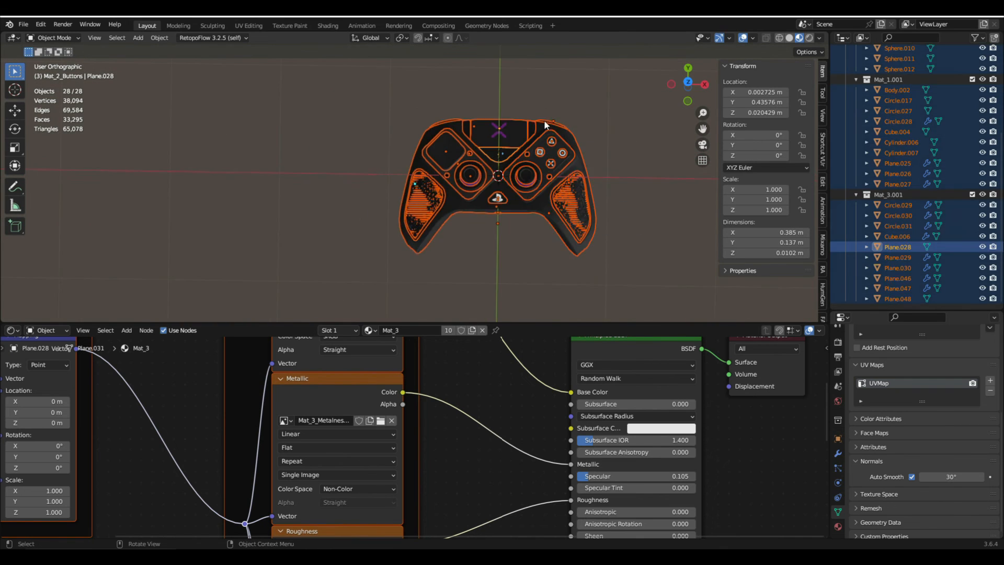
scroll(544, 120, up, 4)
- Start a glTF 2.0 export in glTF Binary (.glb) format, limited to the selected objects
click(24, 25)
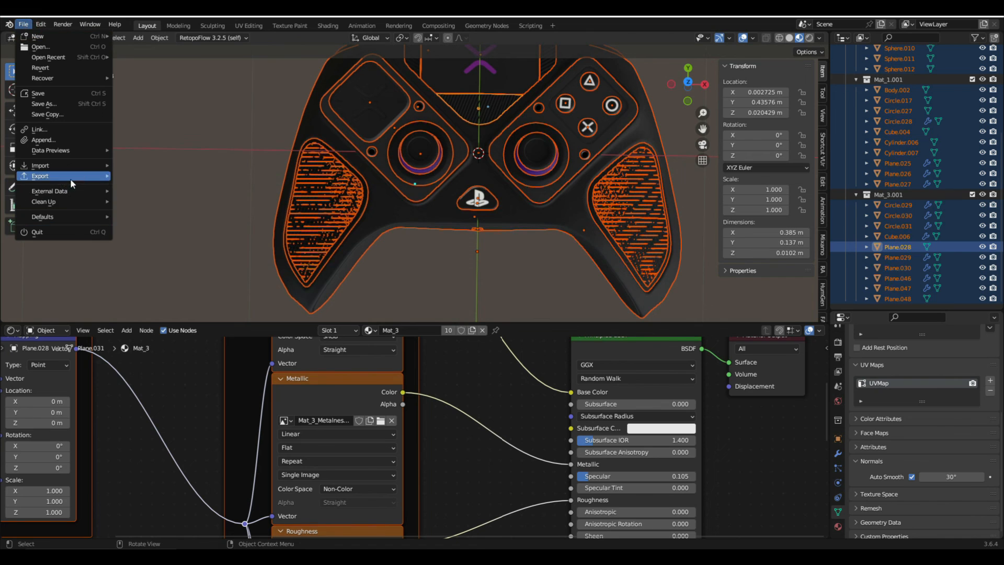
mouse_move(70, 177)
click(147, 300)
click(865, 232)
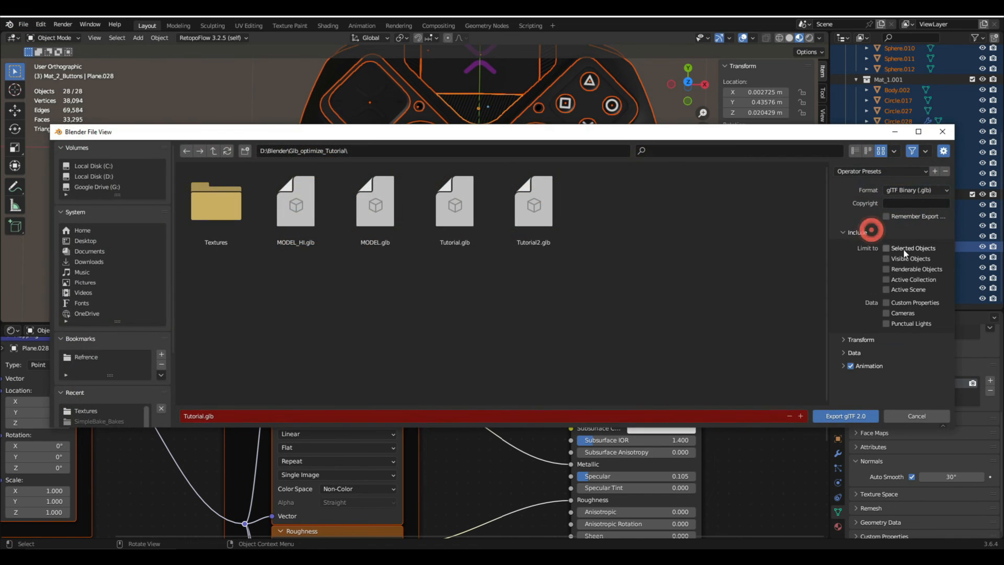
click(886, 248)
- Set the export to apply modifiers and use compression, with shape keys, skinning and animation disabled
click(854, 354)
scroll(867, 329, down, 3)
click(870, 308)
scroll(871, 305, down, 5)
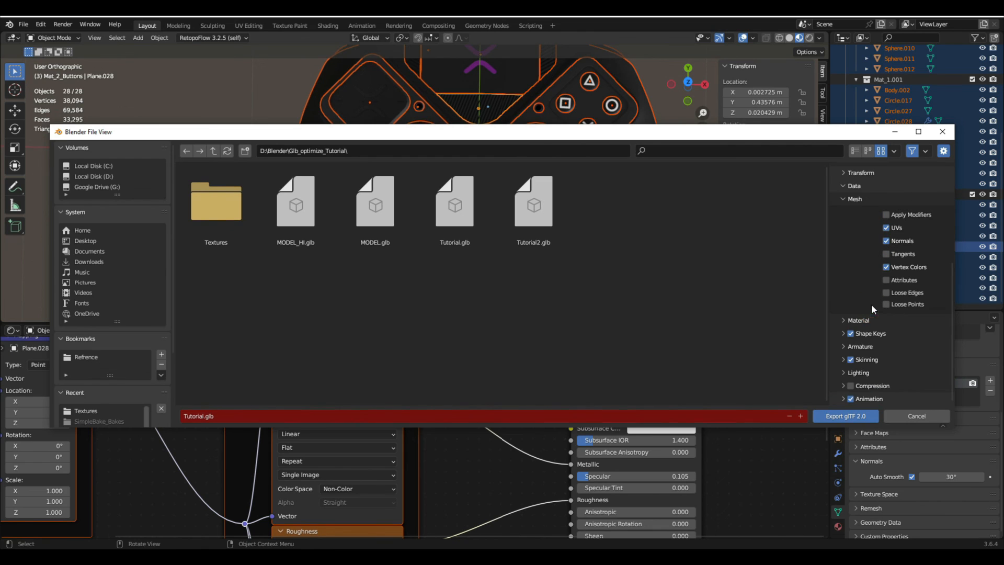
click(897, 217)
click(850, 359)
click(843, 384)
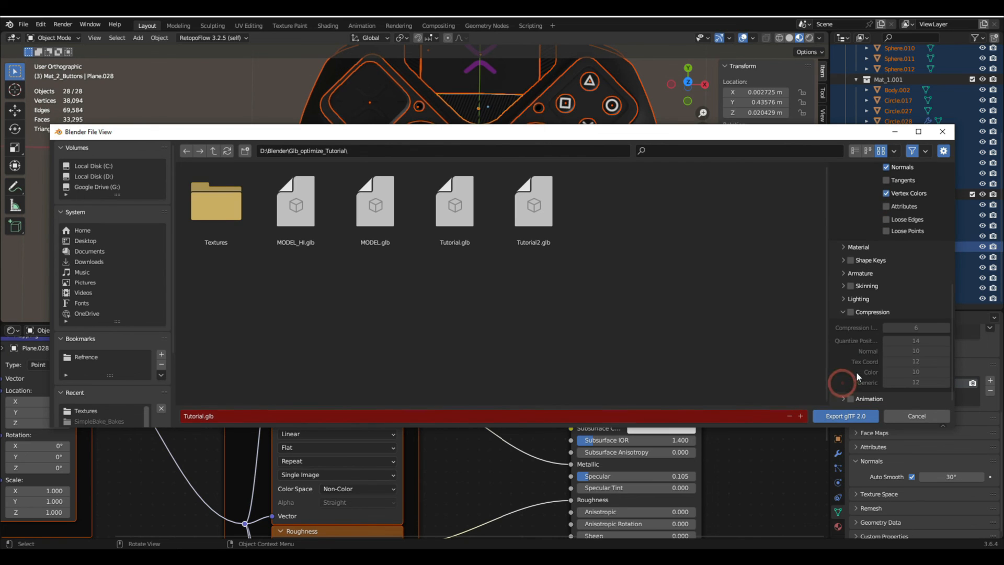
click(851, 312)
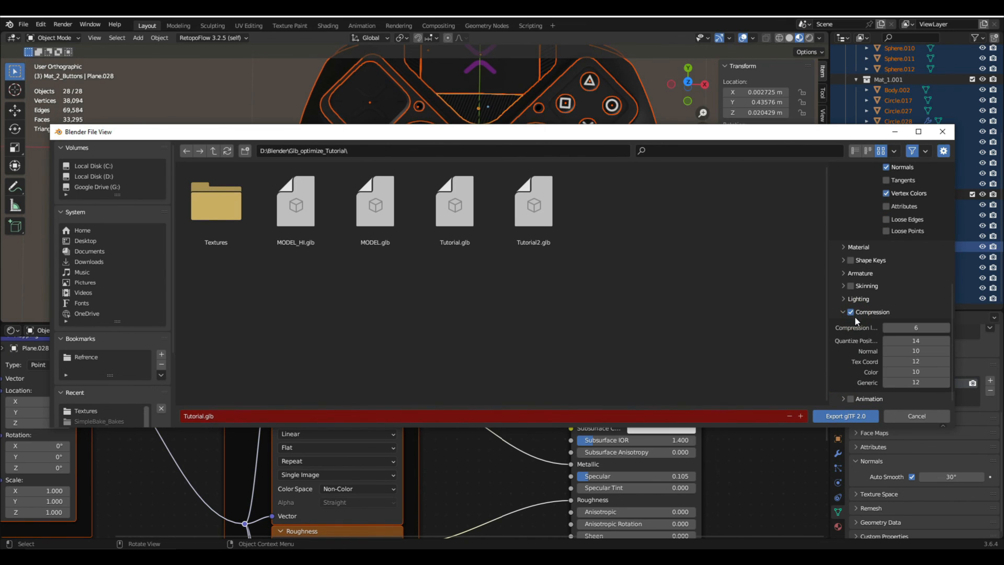
- Name the export file Tutorial_3.glb and export it to the Glb_optimize_Tutorial folder
scroll(897, 316, up, 8)
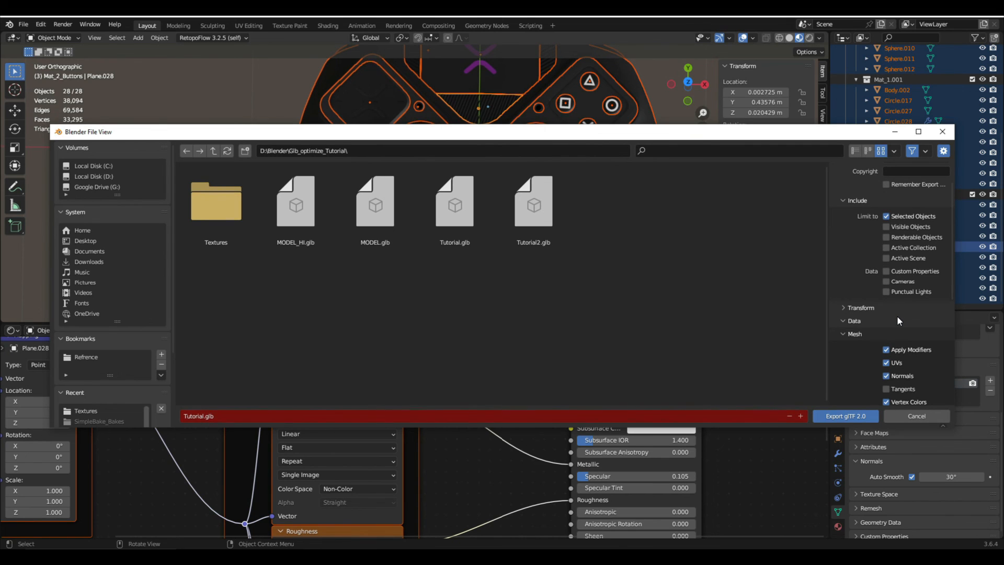
click(220, 416)
click(202, 416)
click(204, 415)
click(203, 416)
click(202, 417)
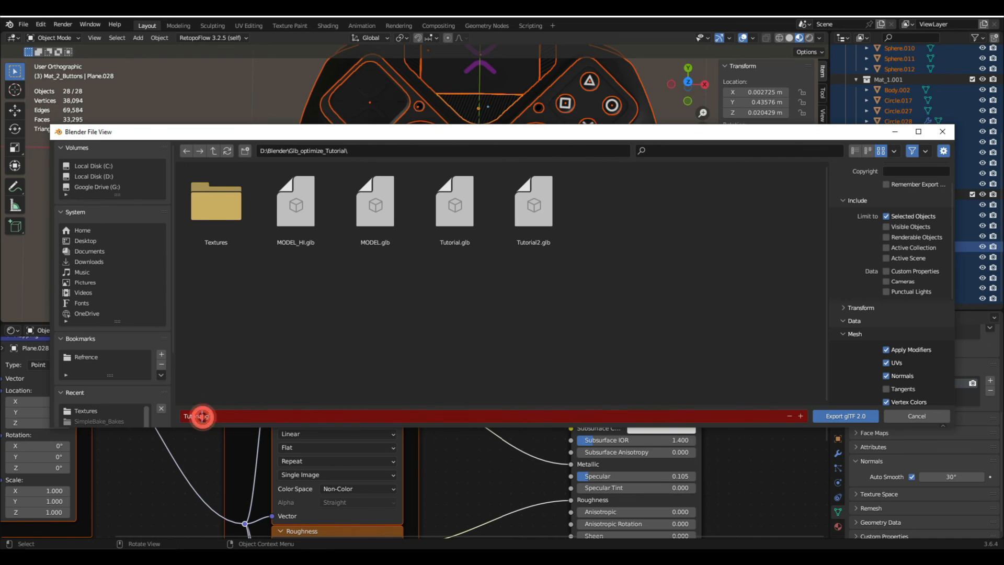
click(202, 416)
text(_)
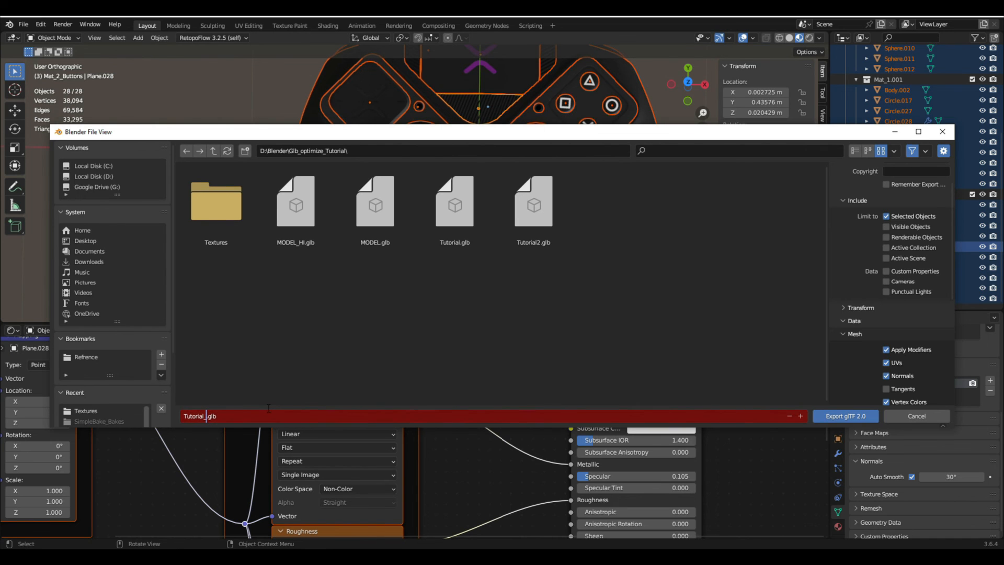
text(3)
key(Return)
click(831, 416)
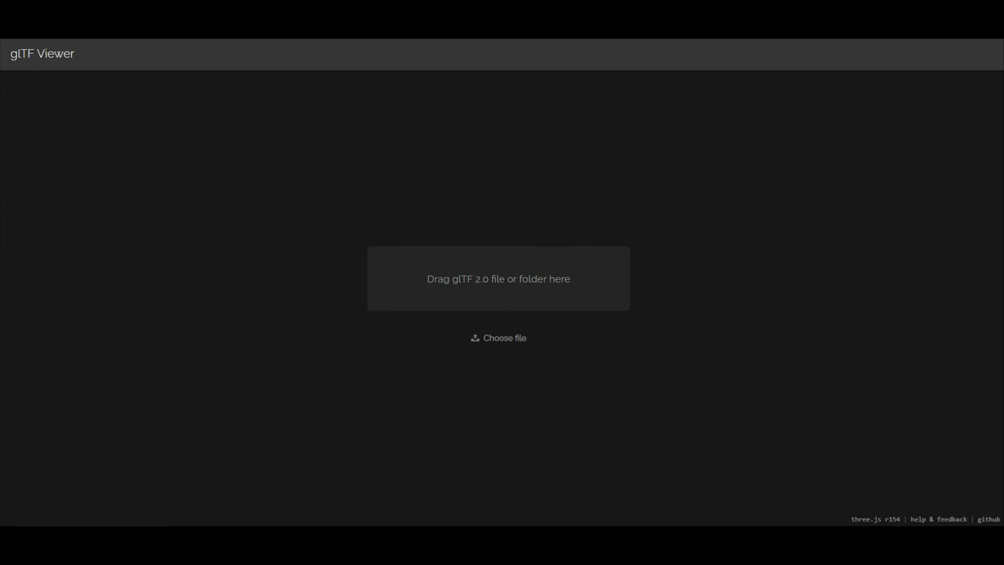
- Switch to glTF Viewer, load the exported controller GLB and inspect it from the side and front
drag(1003, 146, 547, 262)
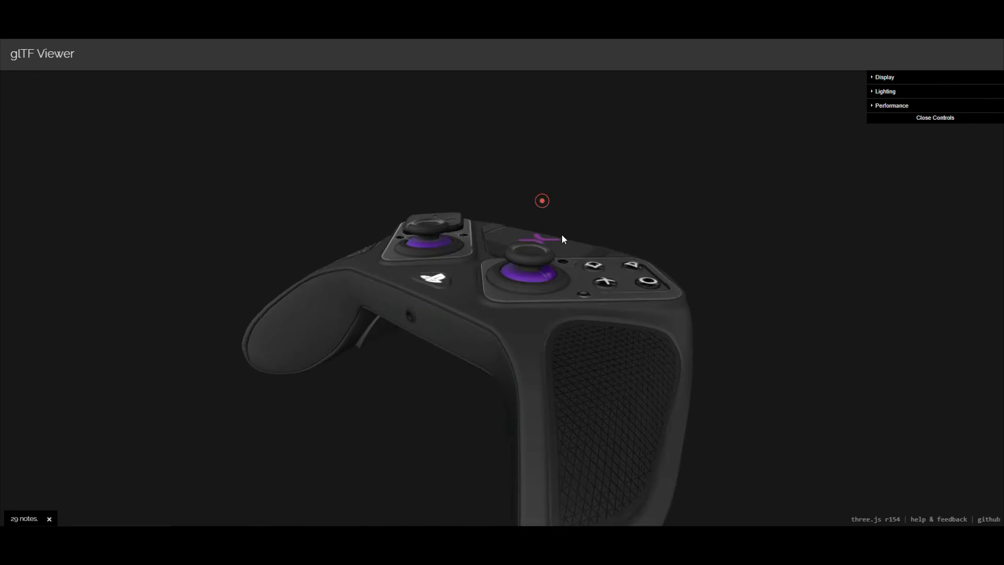
mouse_move(561, 234)
mouse_down()
mouse_move(558, 271)
mouse_move(525, 232)
mouse_move(508, 233)
mouse_move(598, 245)
mouse_move(636, 228)
mouse_move(654, 256)
mouse_move(587, 318)
mouse_move(529, 289)
mouse_move(574, 283)
mouse_move(560, 272)
mouse_move(675, 312)
mouse_move(657, 319)
mouse_up()
scroll(595, 305, up, 2)
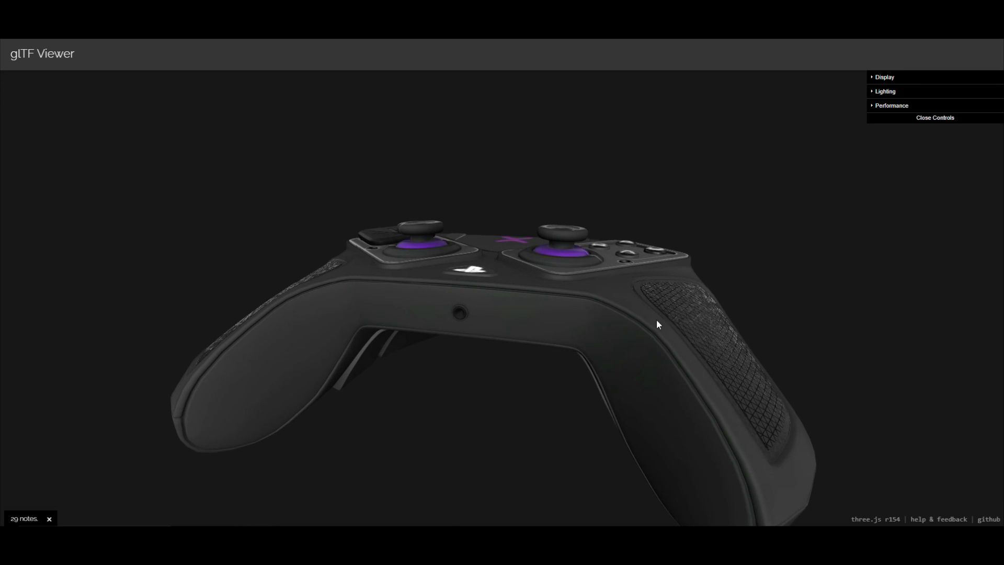
drag(734, 347, 775, 424)
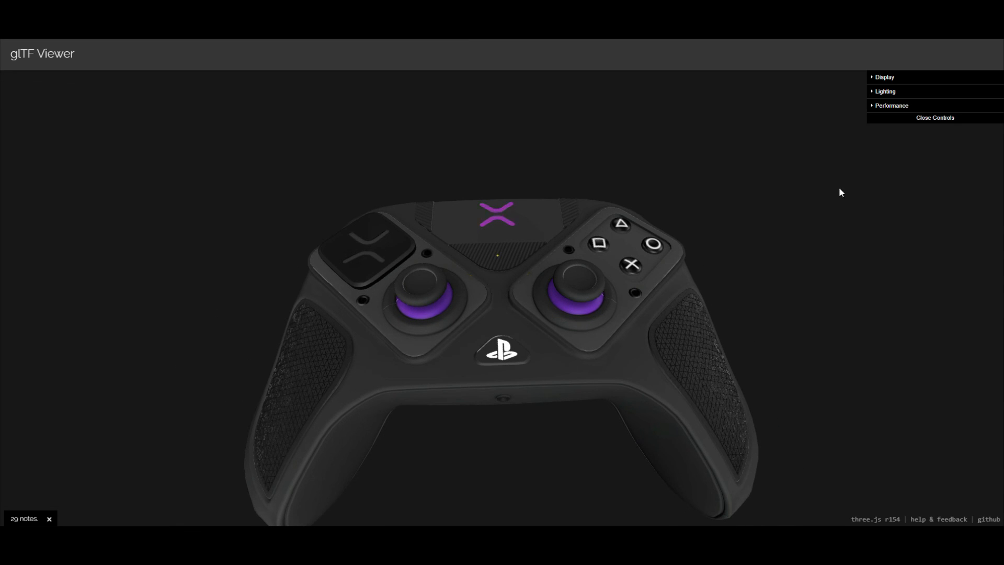
- Try the Venice Sunset lighting environment, switch to Footprint Court (HDR Labs), and inspect the controller from several angles
click(885, 91)
click(960, 105)
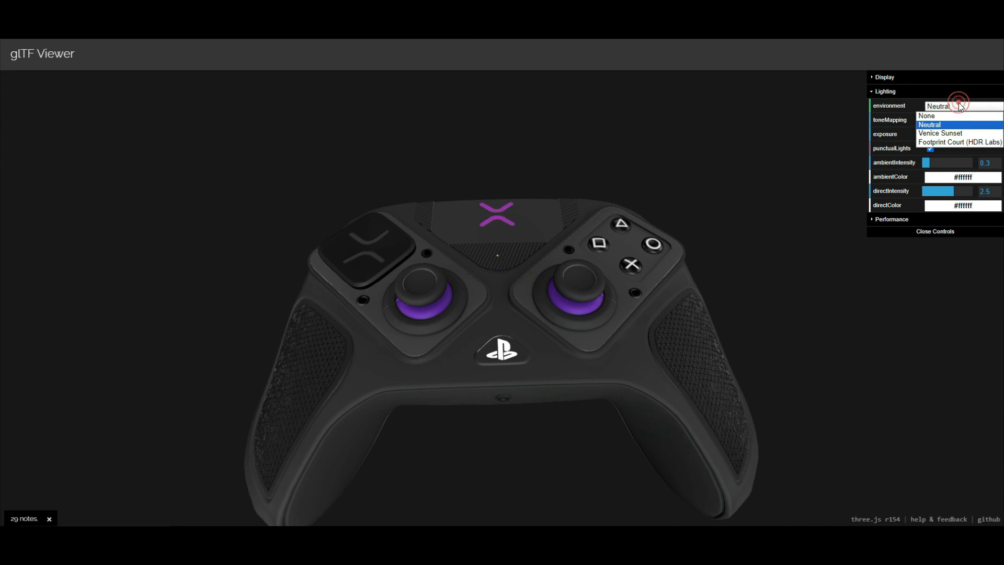
click(968, 132)
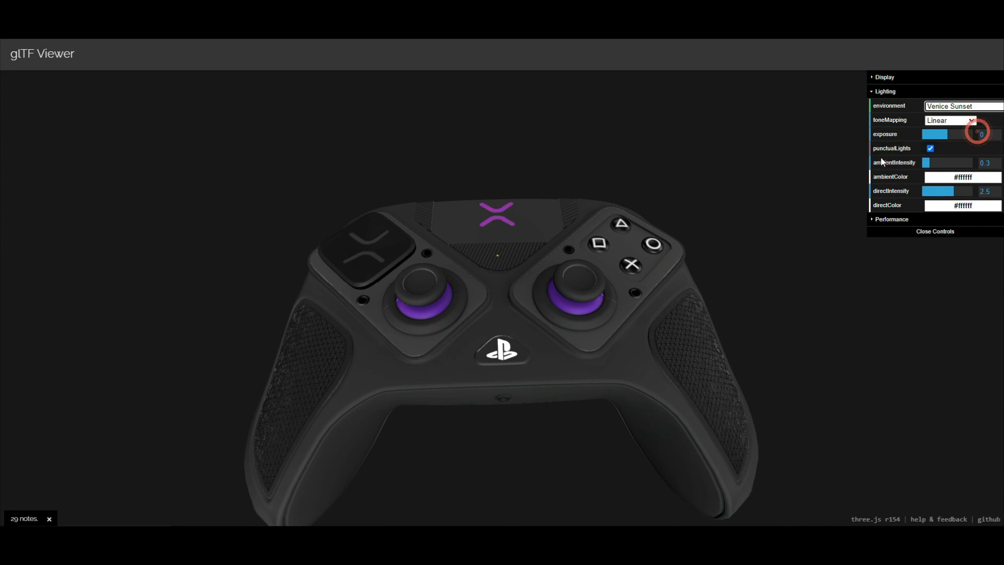
click(958, 106)
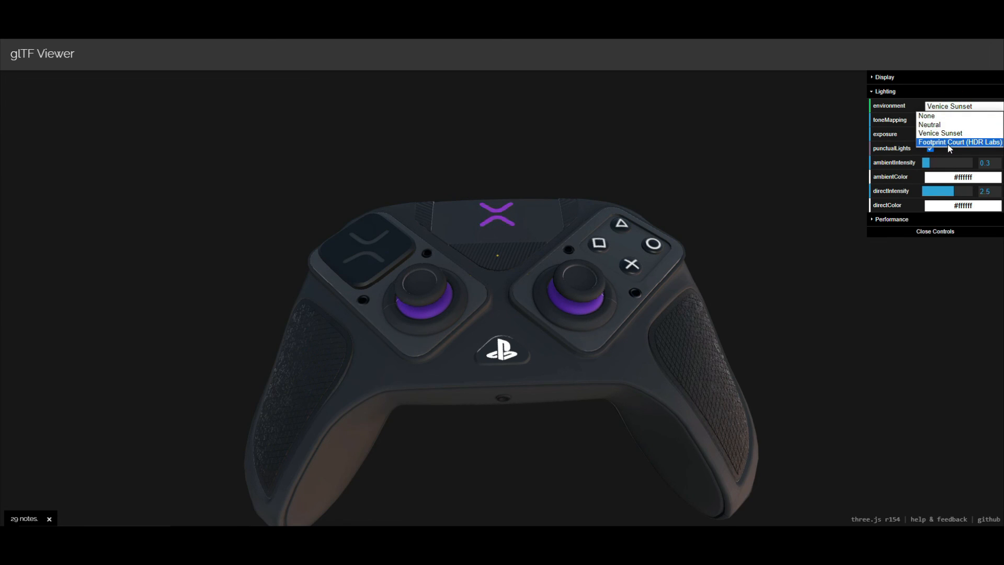
click(948, 143)
scroll(737, 187, down, 7)
drag(726, 174, 730, 226)
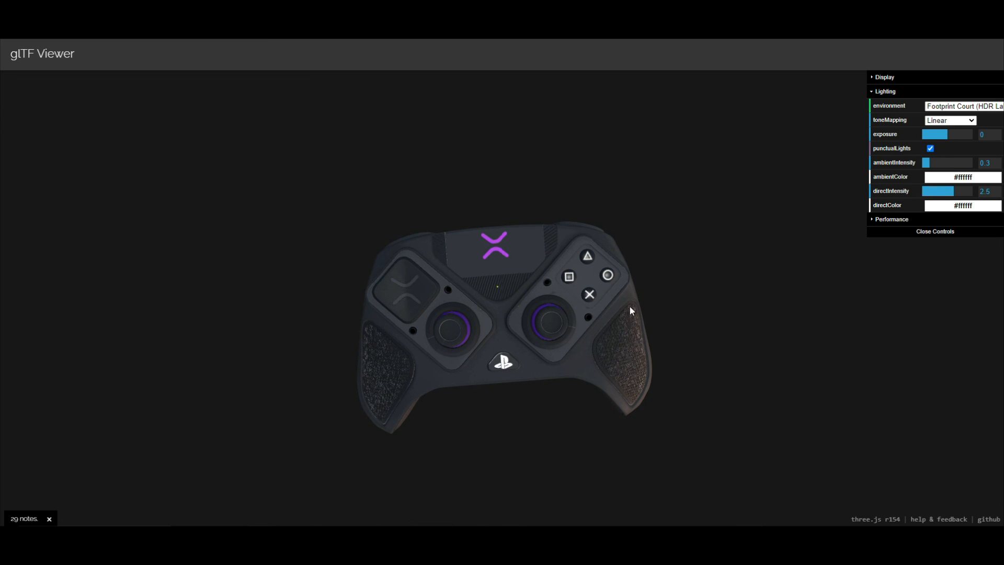
scroll(567, 334, up, 6)
drag(552, 286, 660, 317)
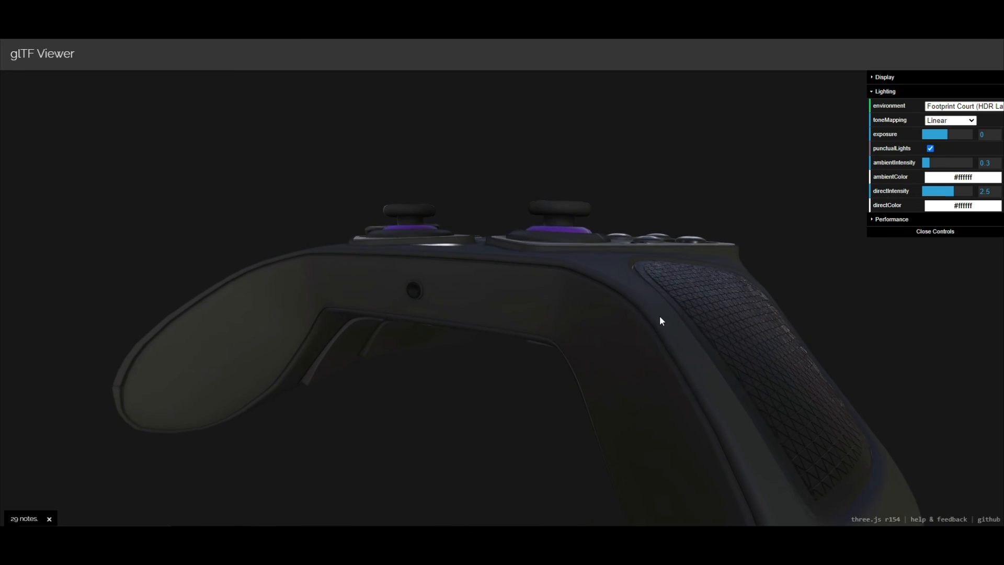